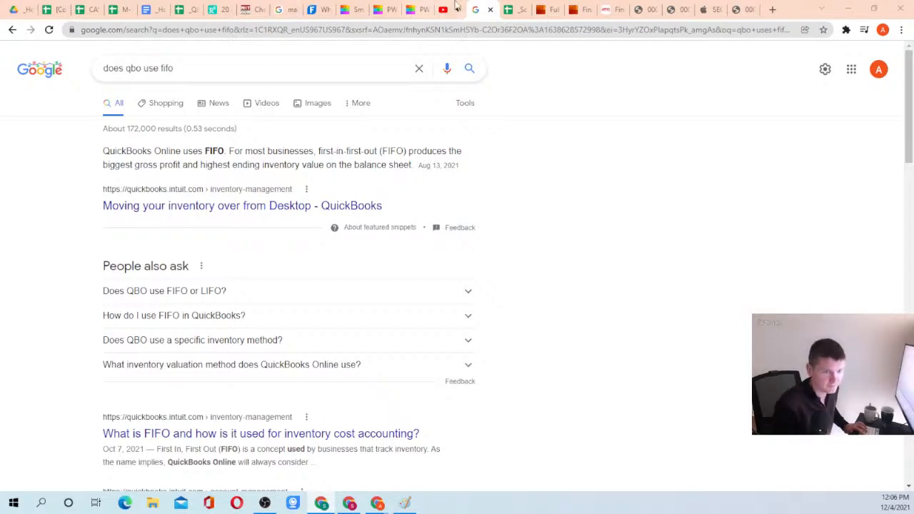
Open the live stream's video page, try its playback quality at 720p and settle on 144p
click(446, 10)
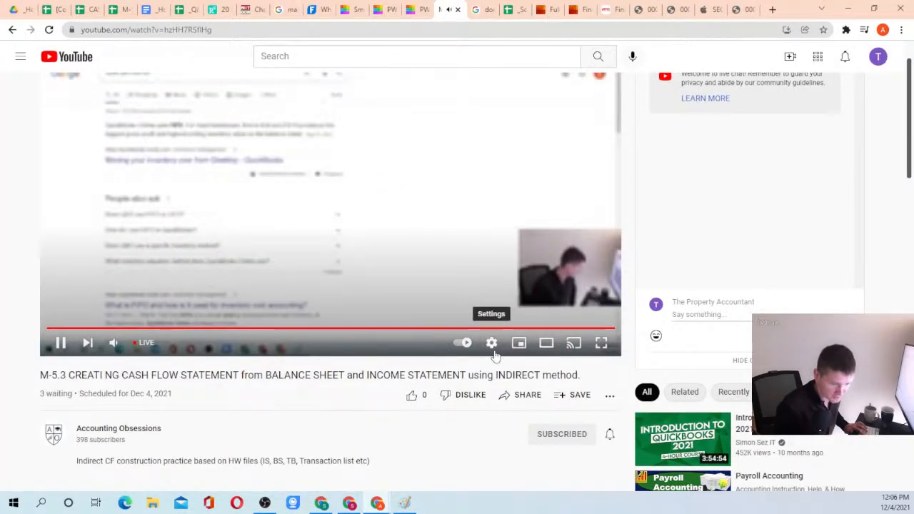
click(492, 343)
click(582, 309)
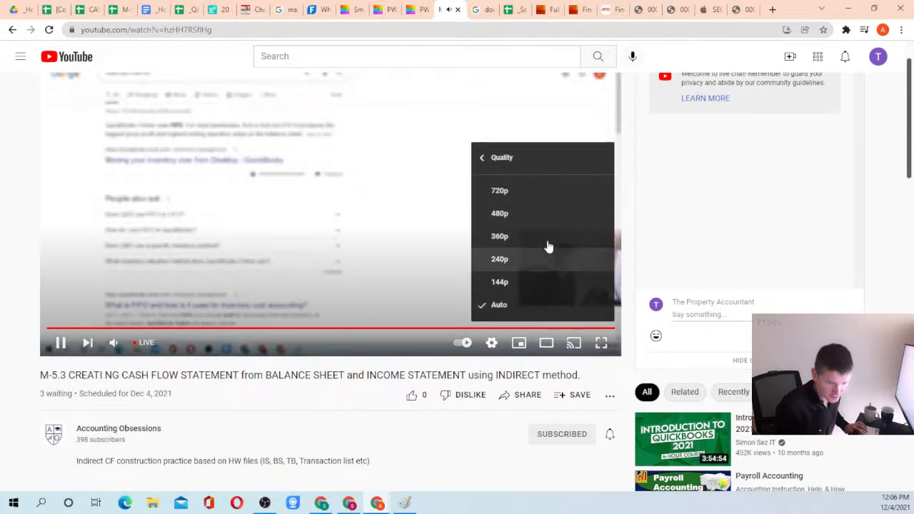
click(514, 193)
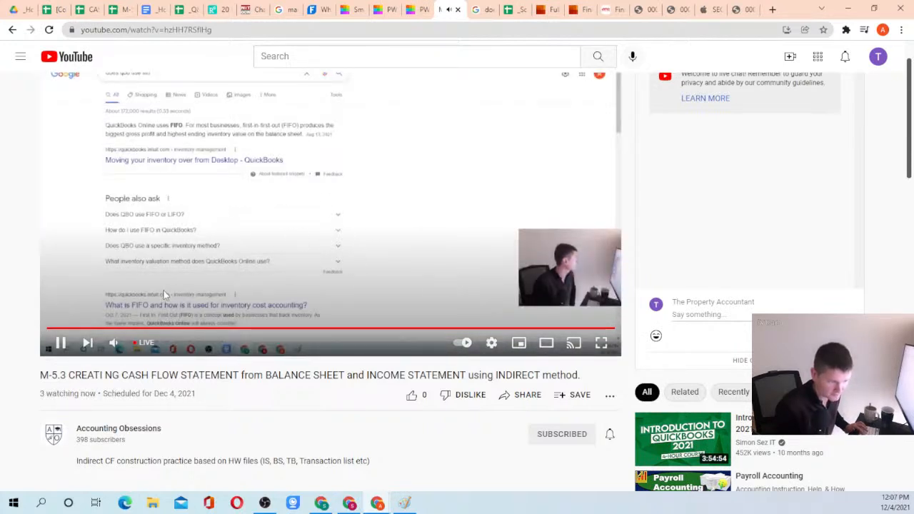
click(490, 345)
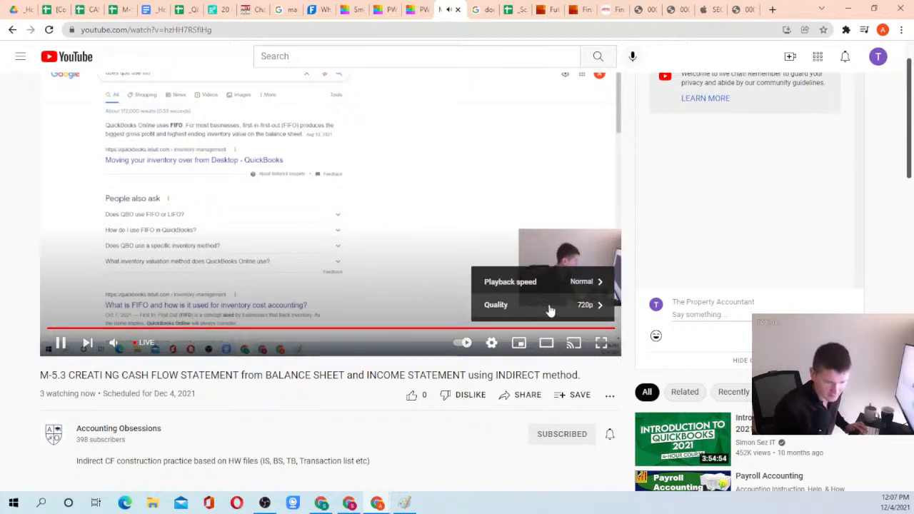
click(549, 307)
click(508, 284)
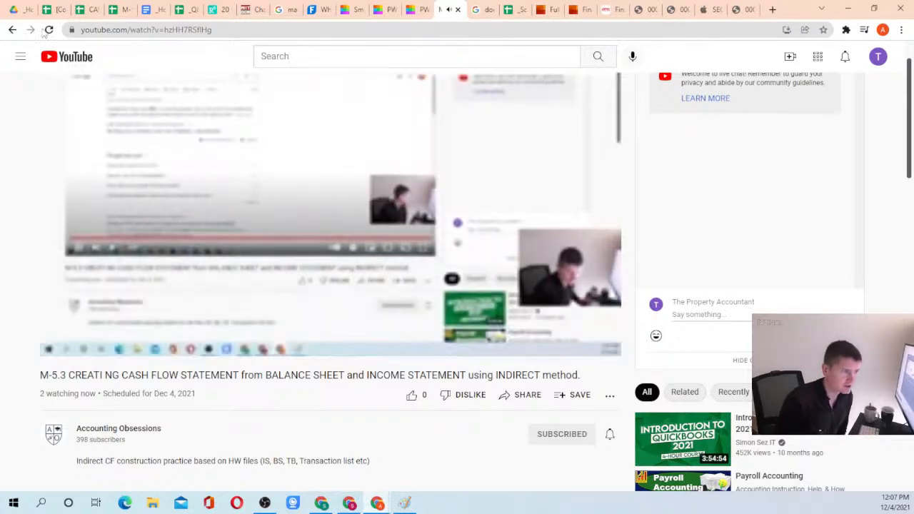
Open the transaction practice workbook on its CF - Direct sheet and select the workbook's web address
click(86, 9)
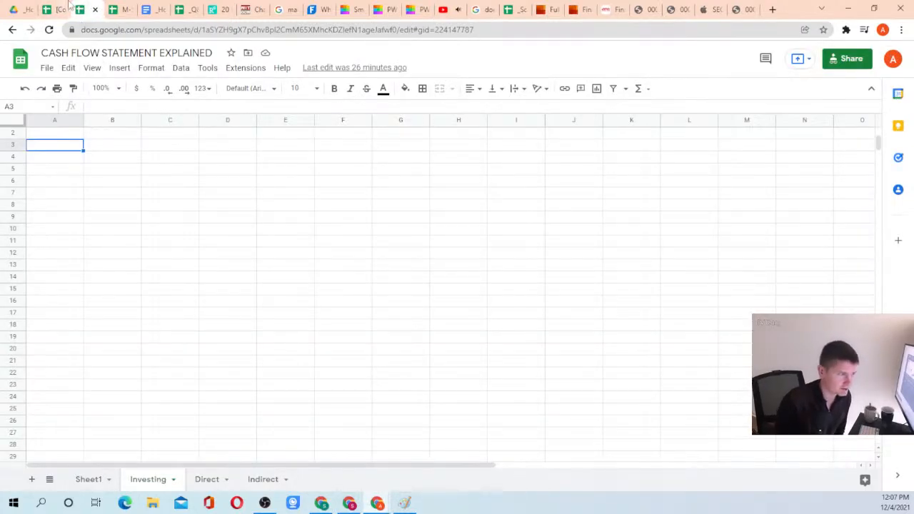
click(69, 7)
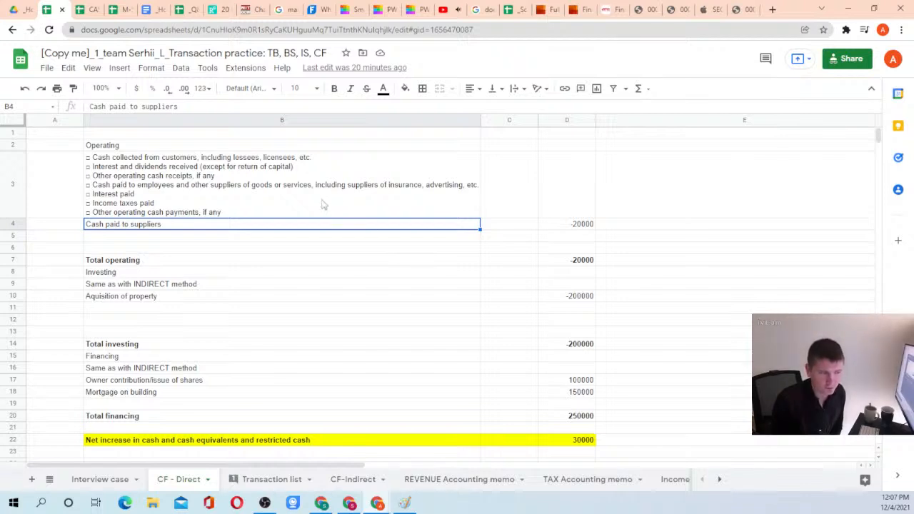
click(263, 187)
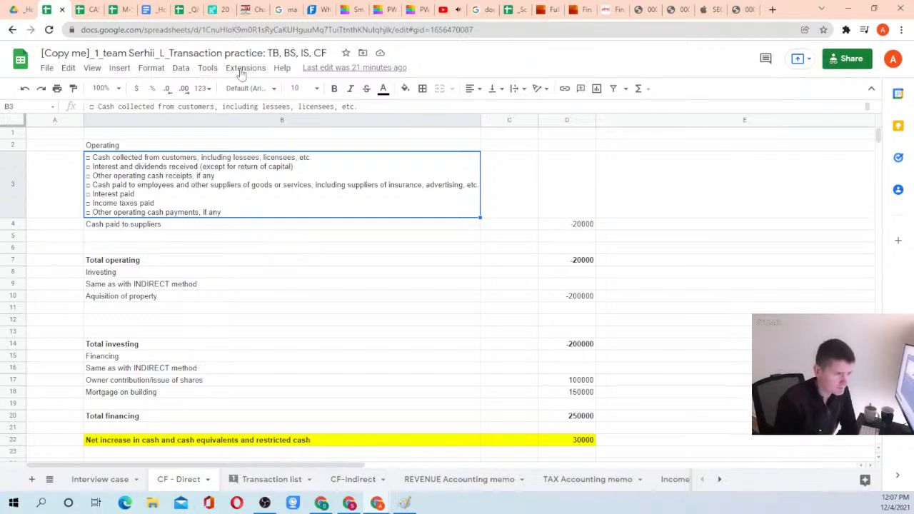
click(247, 33)
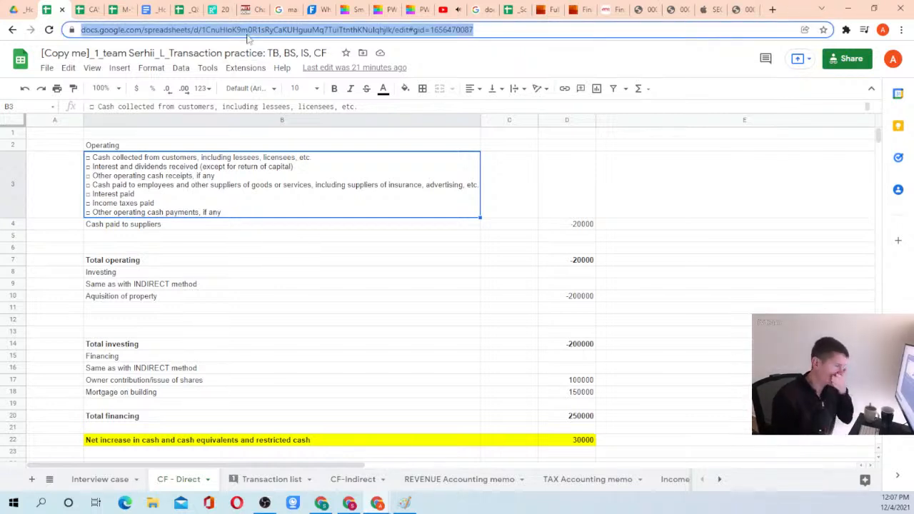
Select the web addresses of the _Homework_public Drive folder and the _Schedule spreadsheet, switching to the other window after each
click(22, 10)
click(168, 31)
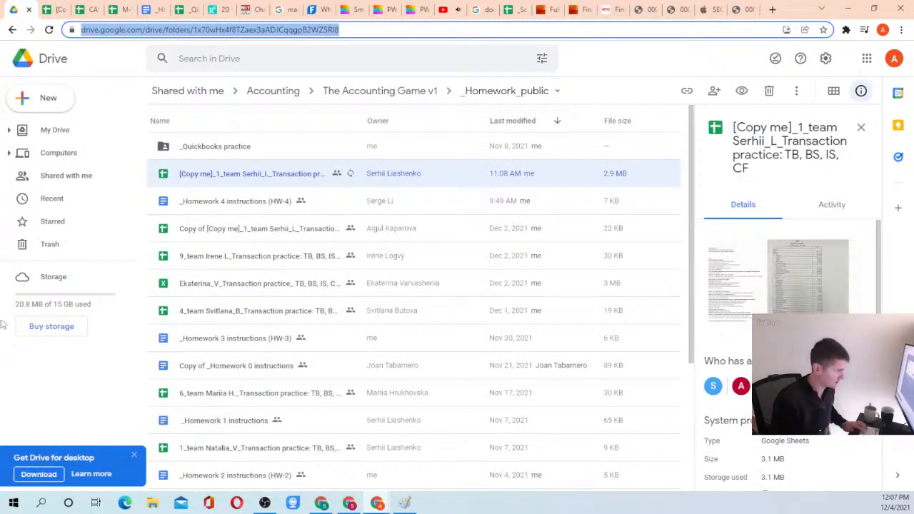
key(alt+Tab)
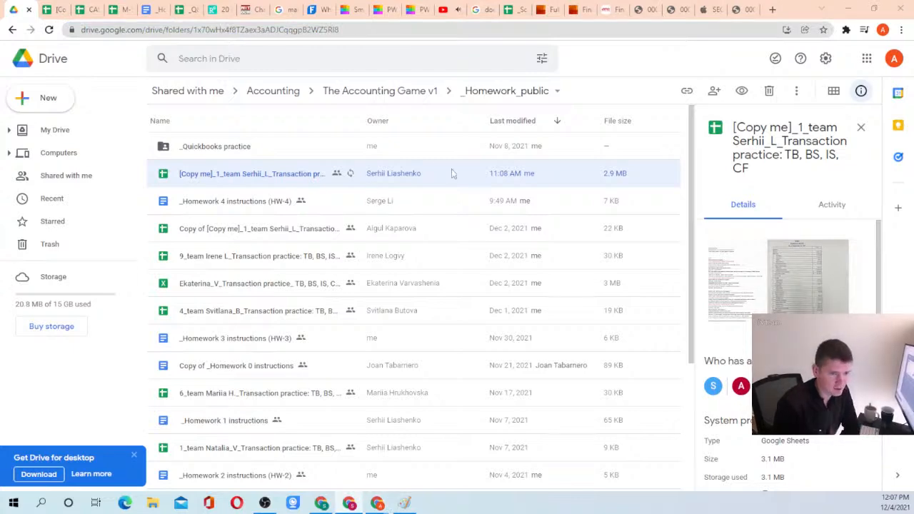
click(509, 10)
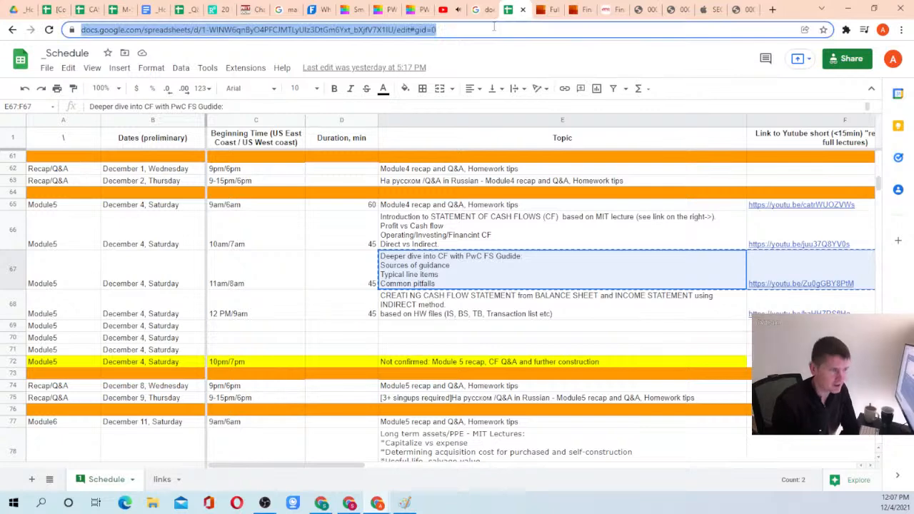
key(alt+Tab)
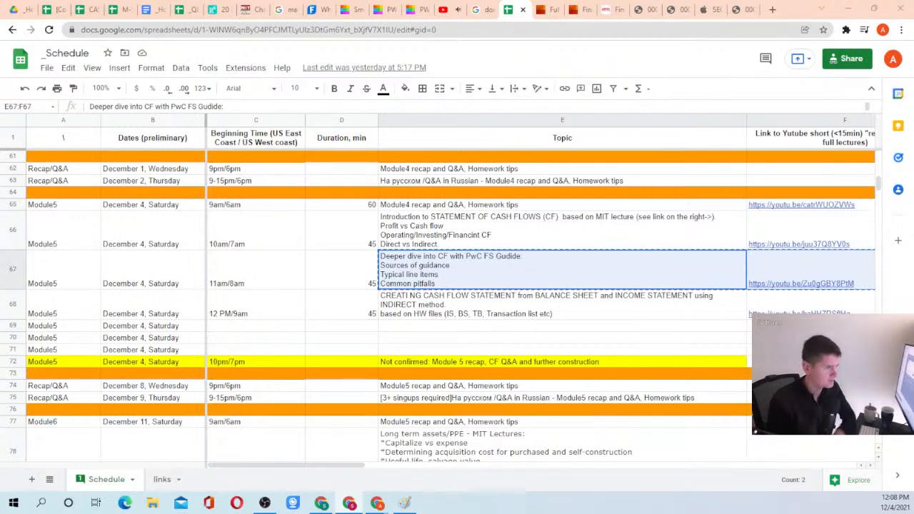
Look over the cash flow spreadsheets, ending with the total operating, investing and financing lines on the practice workbook's CF - Direct sheet
click(82, 10)
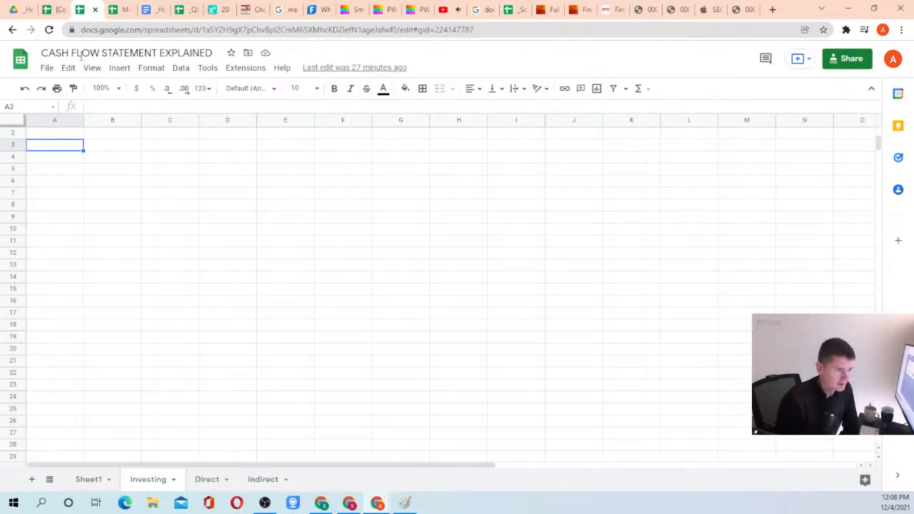
click(118, 9)
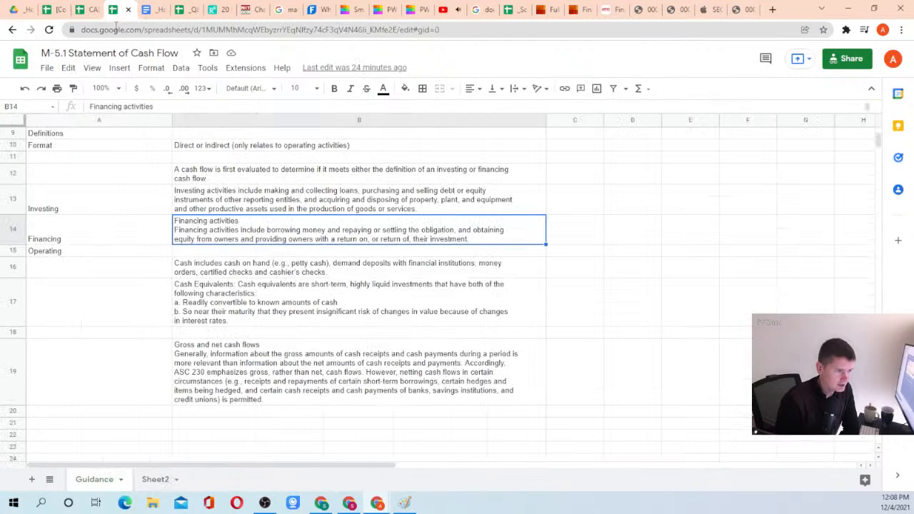
click(60, 14)
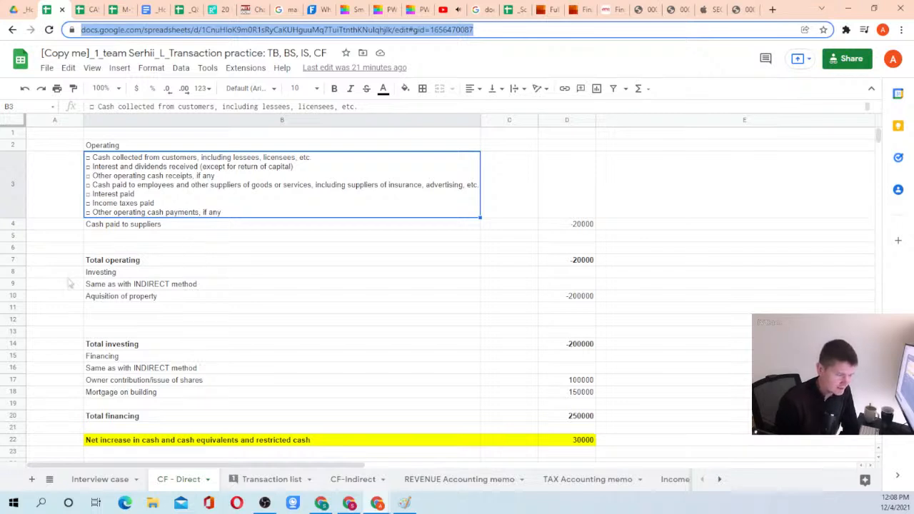
click(106, 258)
click(106, 262)
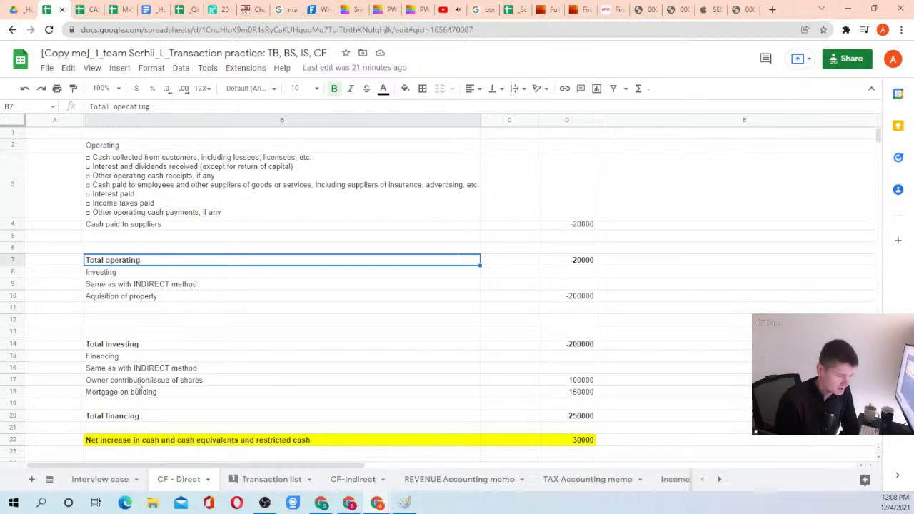
click(121, 341)
click(122, 422)
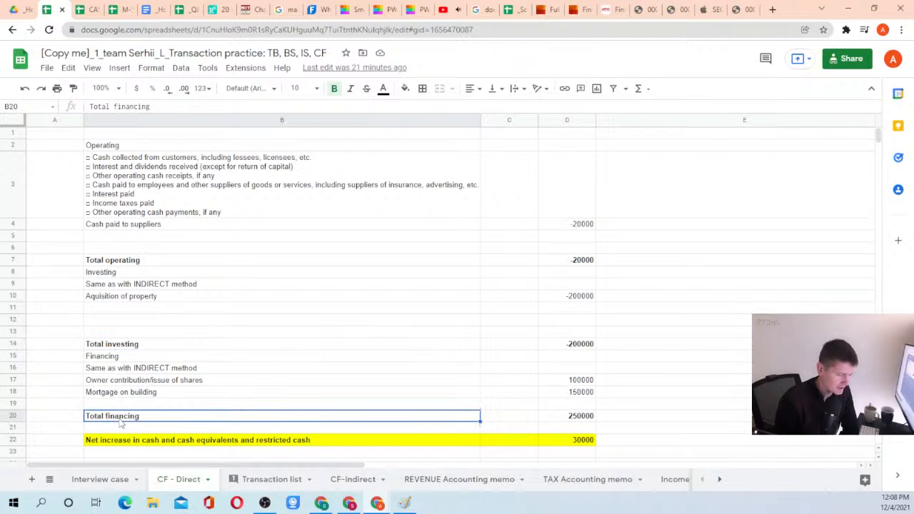
Examine the sample consolidated statement of cash flows, Figure FSP 6-1, in the PwC financial statement presentation guide
click(544, 8)
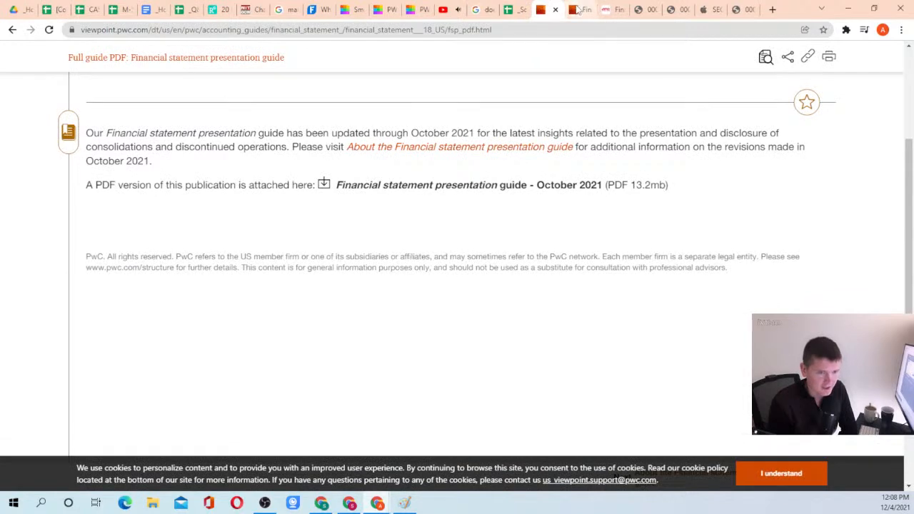
click(573, 9)
scroll(464, 243, up, 5)
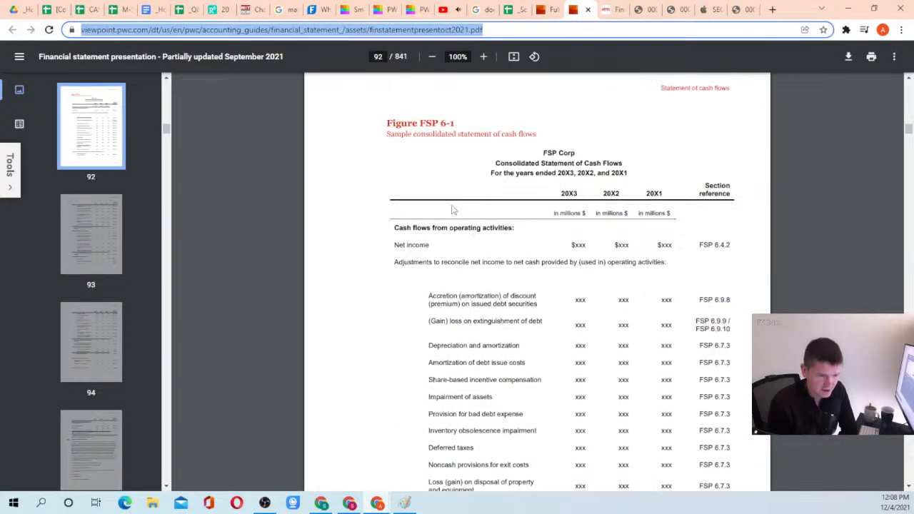
scroll(459, 250, up, 5)
scroll(449, 236, down, 4)
scroll(443, 186, down, 3)
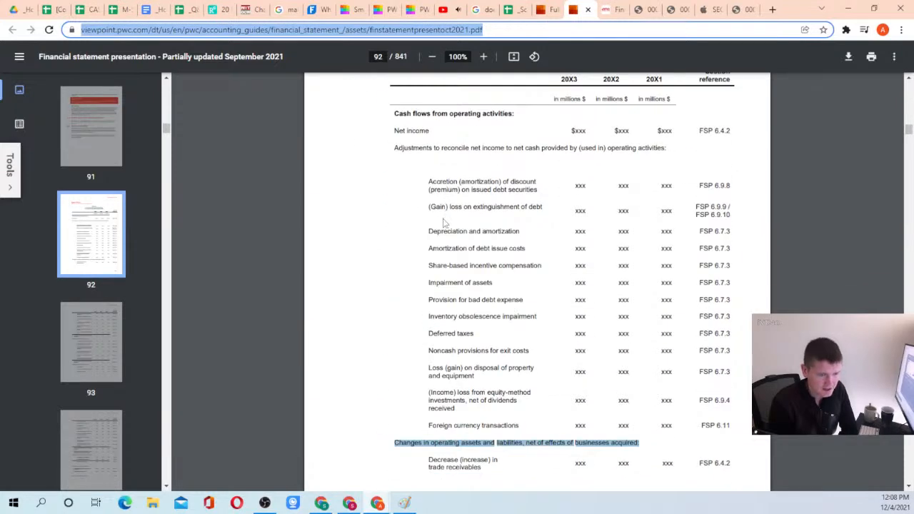
Examine the cash flow statements in Apple's 2021 Form 10-K and the other two open company filings
click(712, 9)
click(745, 9)
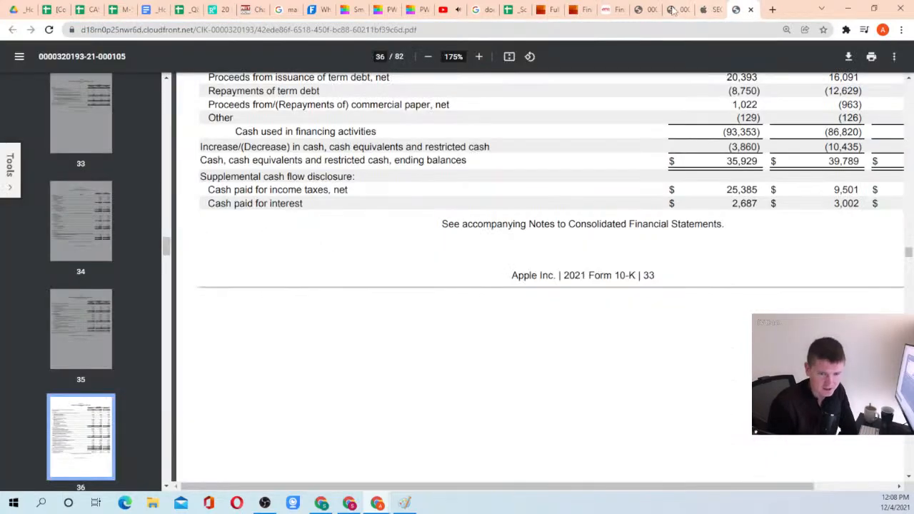
scroll(454, 185, up, 3)
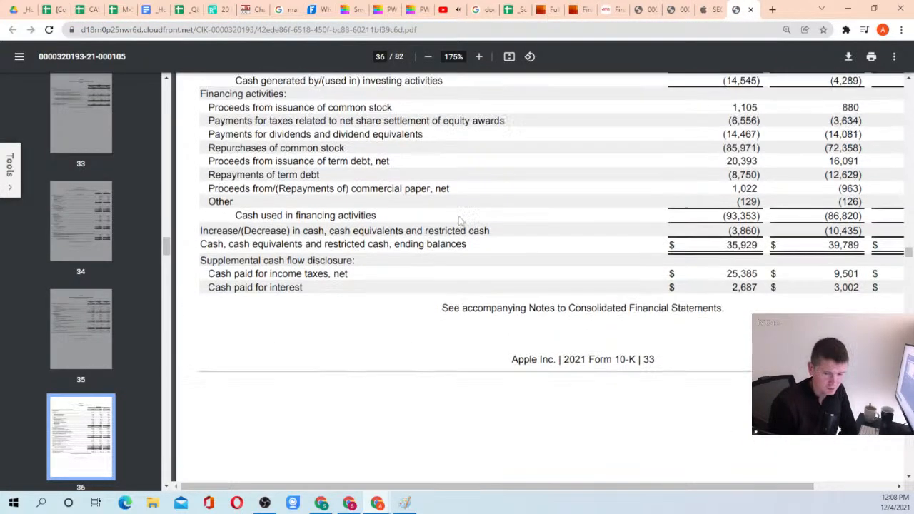
click(682, 9)
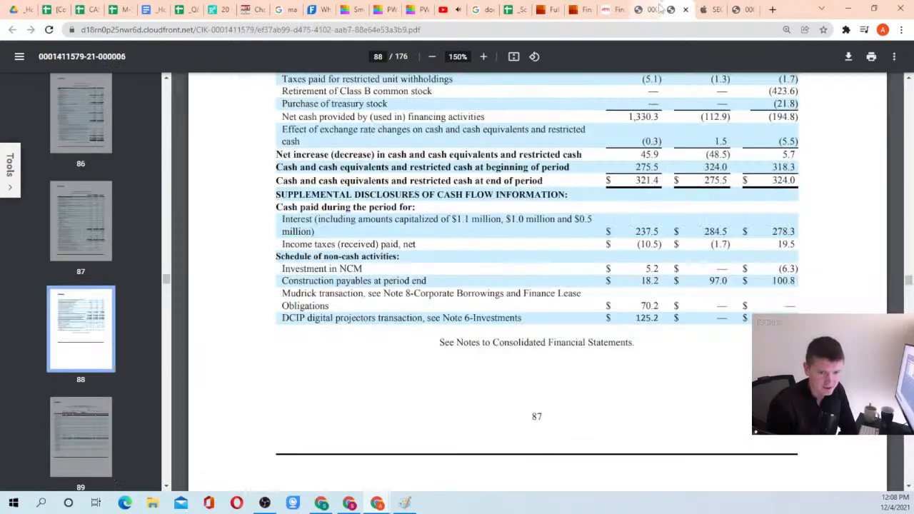
click(648, 9)
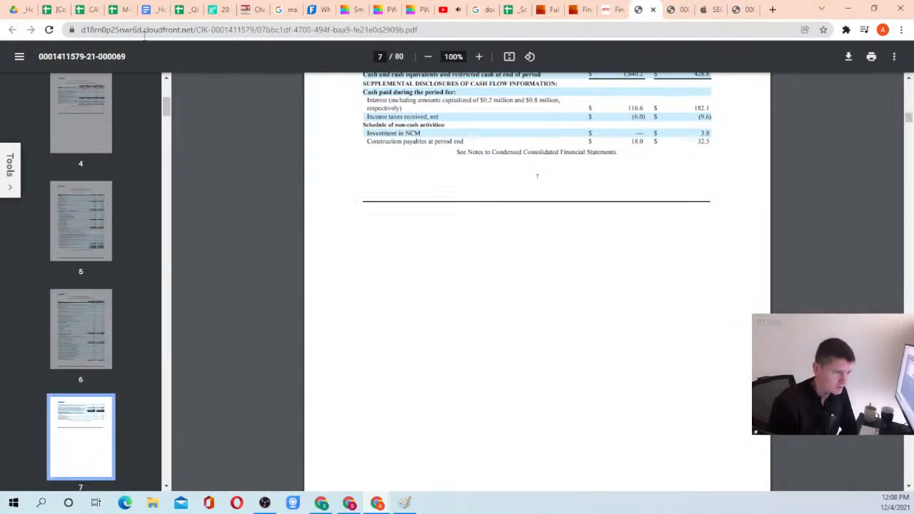
Go past the guidance spreadsheets back to the practice workbook and review the operating cash flow categories on CF - Direct
click(118, 10)
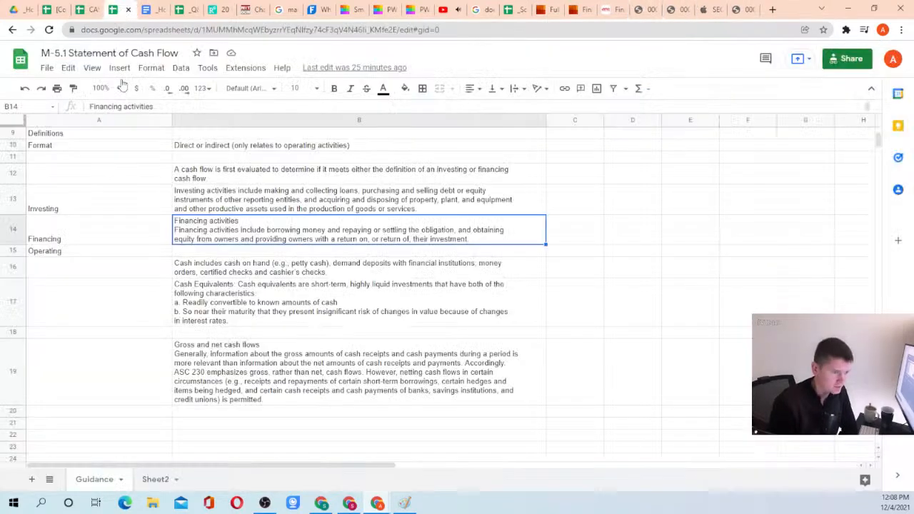
click(86, 10)
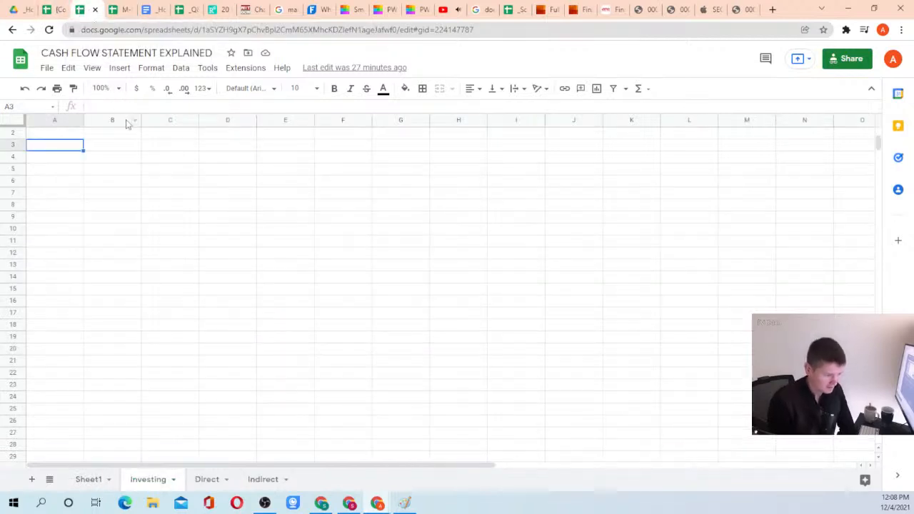
click(55, 10)
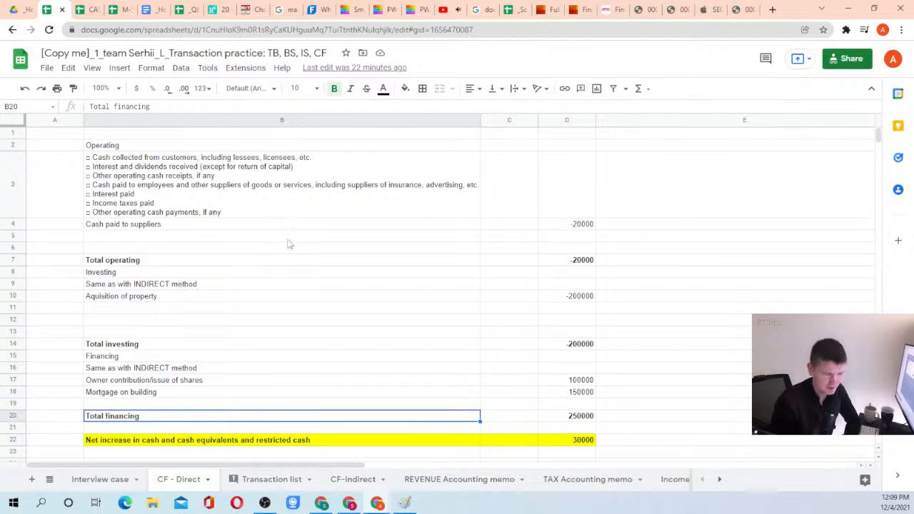
click(300, 216)
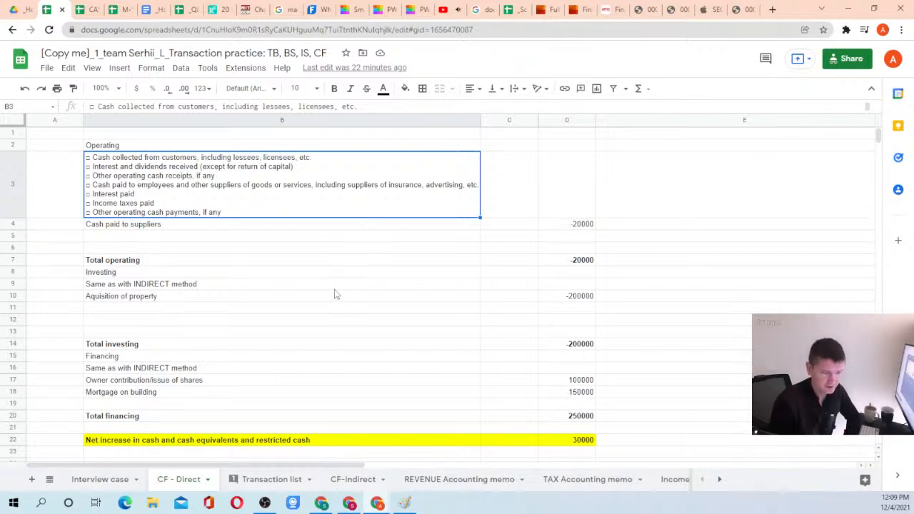
Narrow the empty columns E and A on the CF - Direct sheet
click(673, 196)
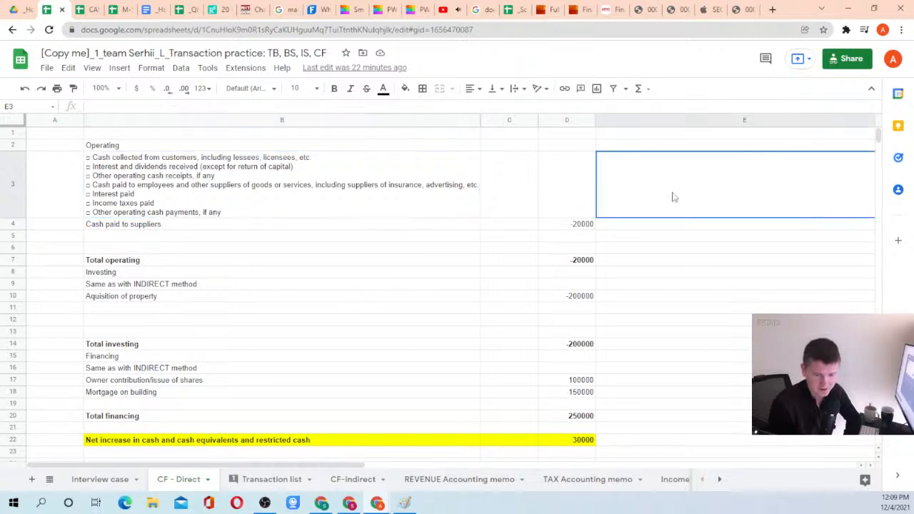
scroll(673, 197, right, 2)
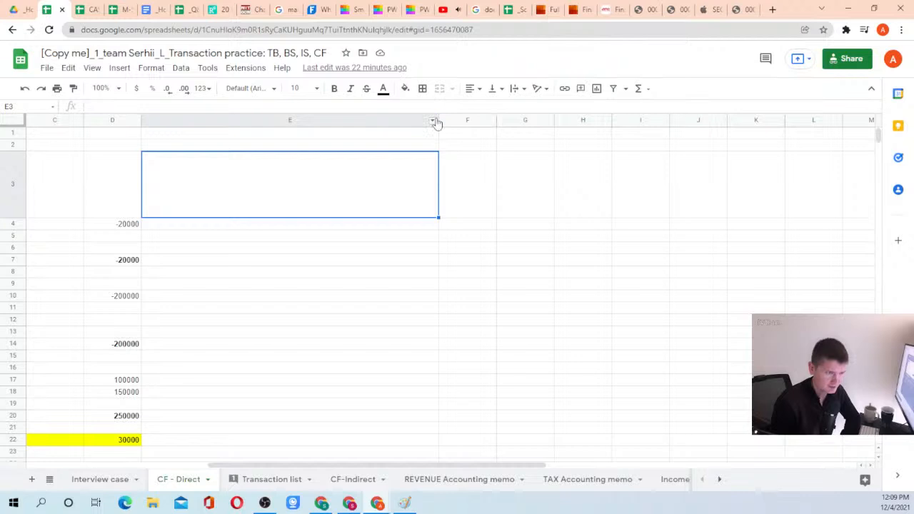
drag(438, 123, 215, 121)
click(132, 173)
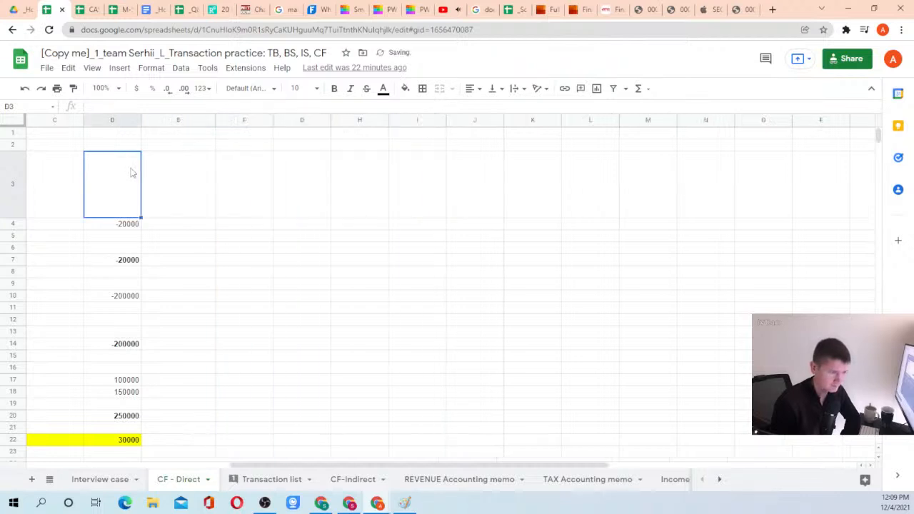
key(Home)
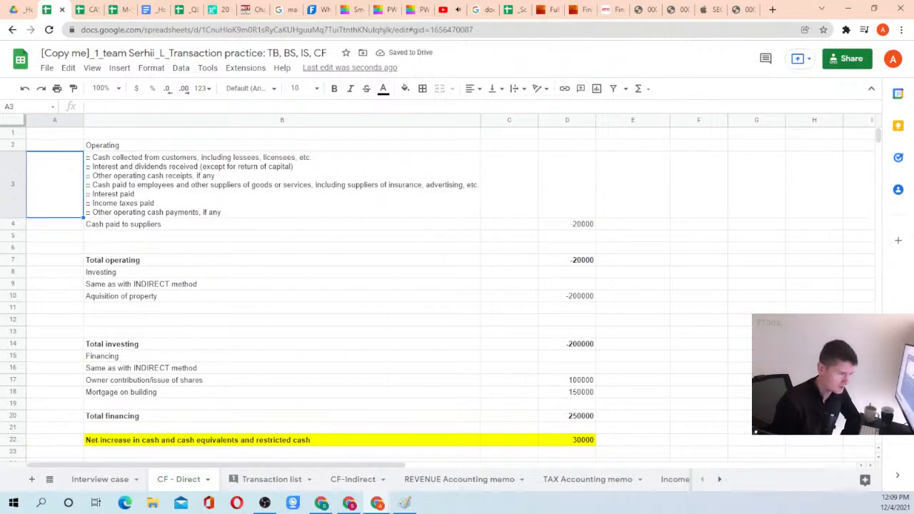
drag(81, 123, 41, 123)
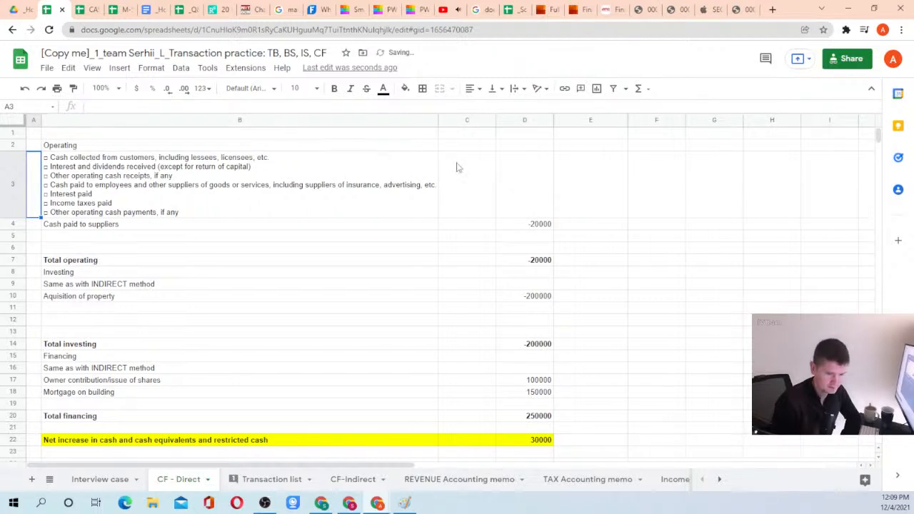
Move the amounts column D one column over into the empty column C on the CF - Direct sheet
click(525, 120)
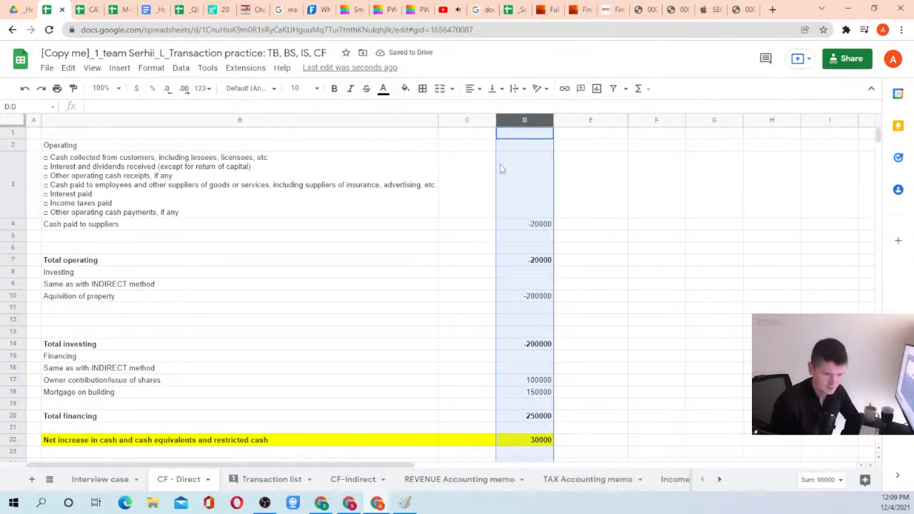
drag(496, 164, 482, 170)
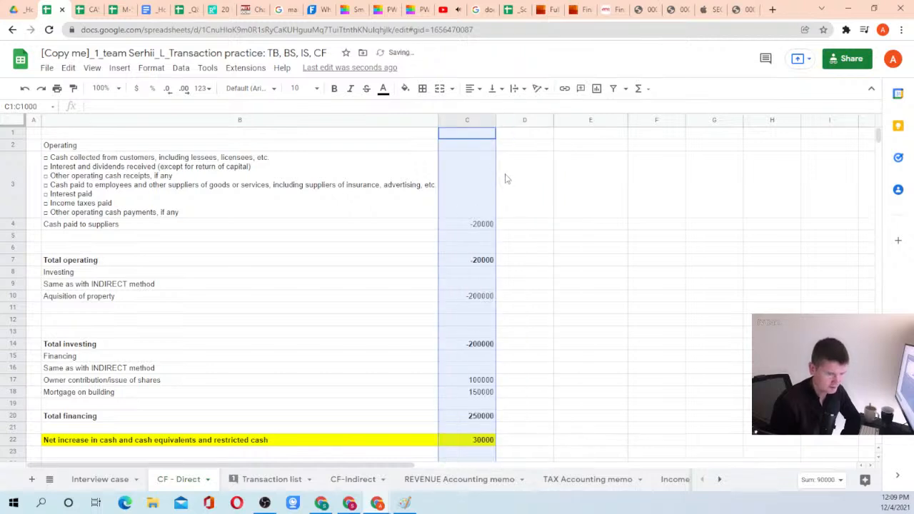
click(530, 188)
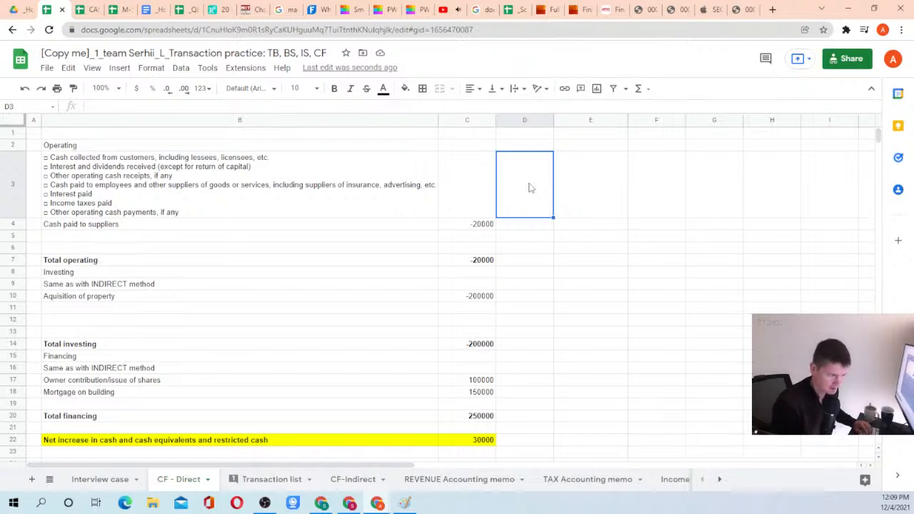
Enter the heading Period1 in cell E2 of the CF - Direct sheet
key(Up)
key(Right)
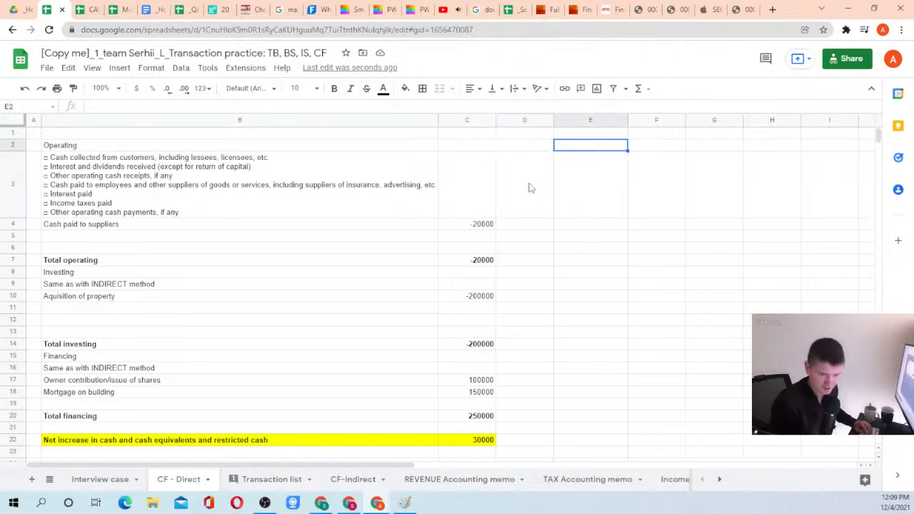
text(Period)
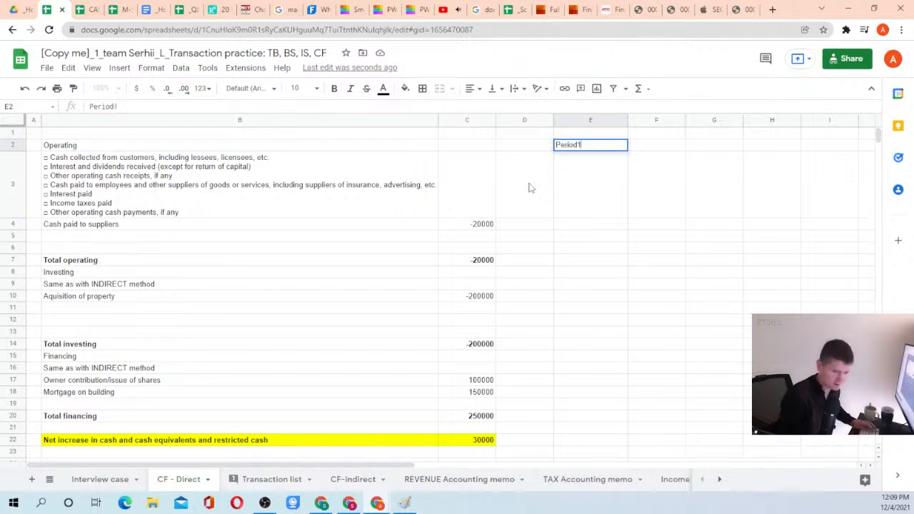
text(1)
key(Return)
key(Down)
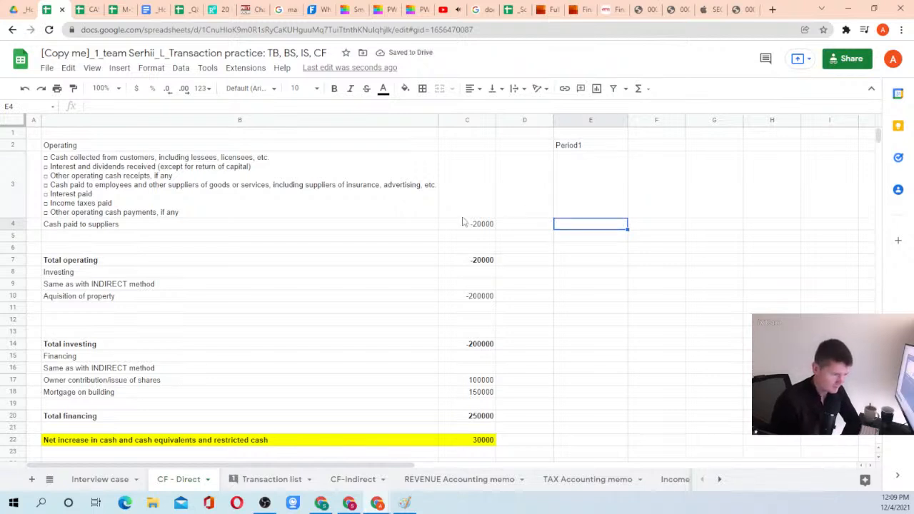
key(Left)
key(Left)
key(Left)
key(Down)
key(Down)
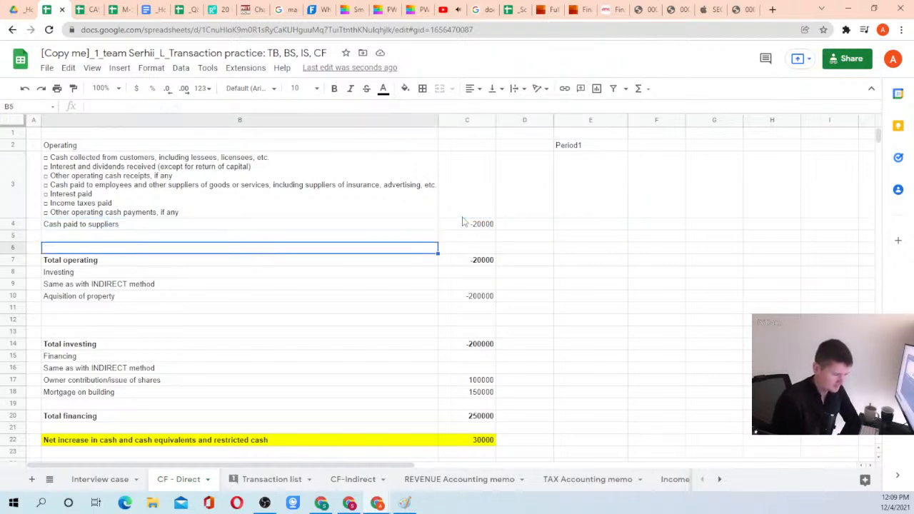
key(Up)
key(Up)
Examine the columns of the Transaction list sheet along the first Cash entry, from the module through the VLOOKUP check
click(266, 480)
click(250, 212)
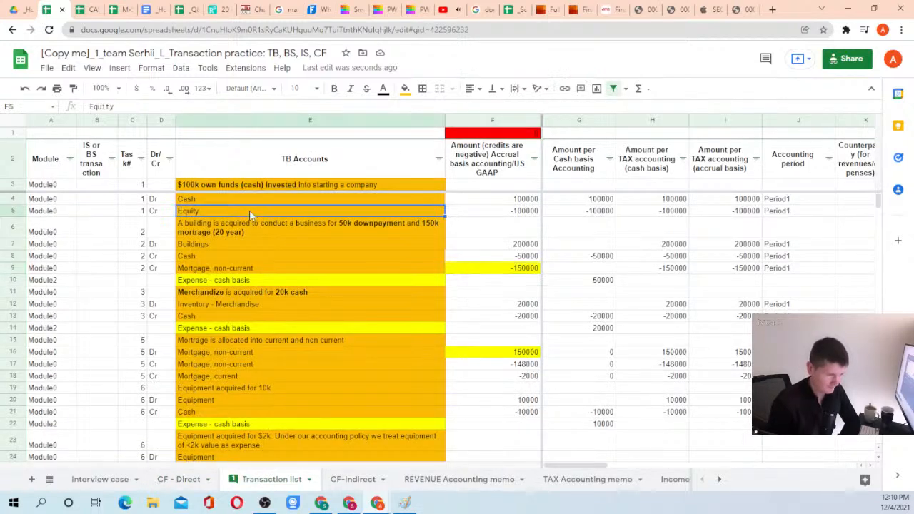
key(Up)
key(Left)
key(Left)
key(Left)
key(Right)
key(Right)
key(Right)
key(Right)
key(Right)
key(Right)
key(Right)
key(Right)
key(Right)
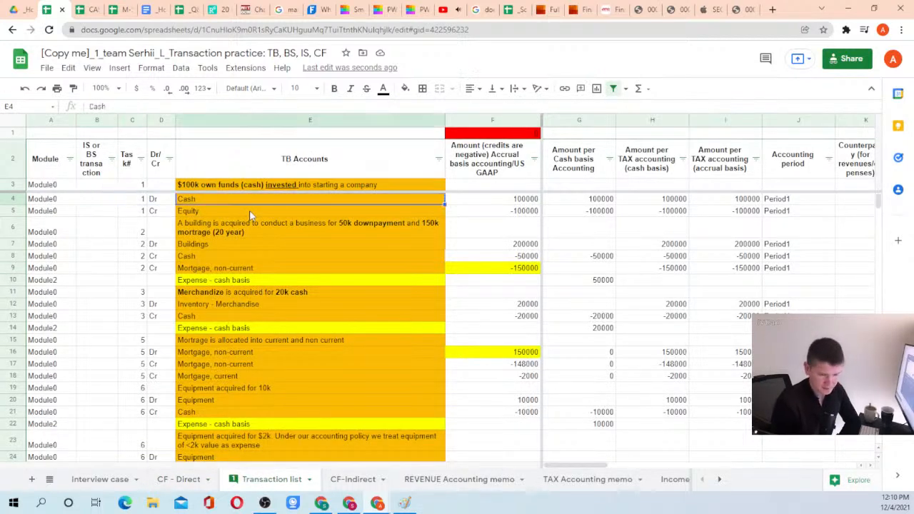
key(Right)
key(Right)
key(Right)
key(Right)
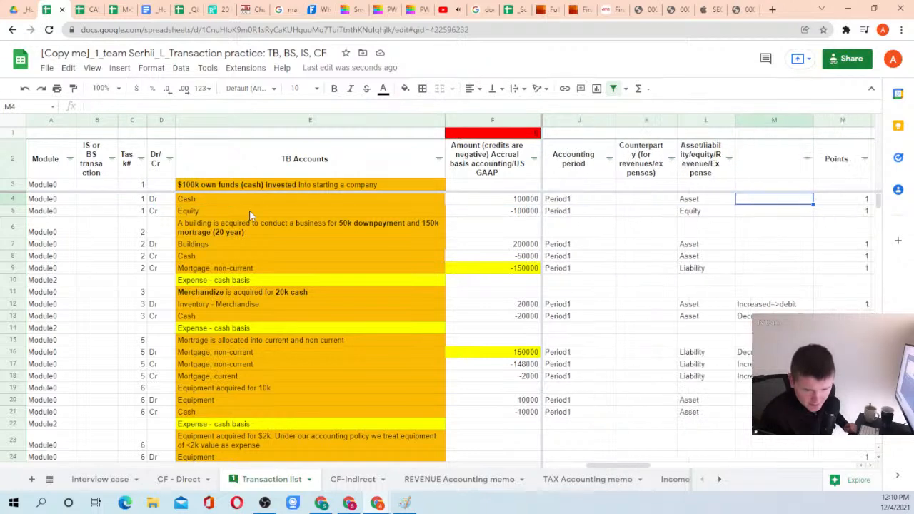
key(Right)
key(Right)
key(Right)
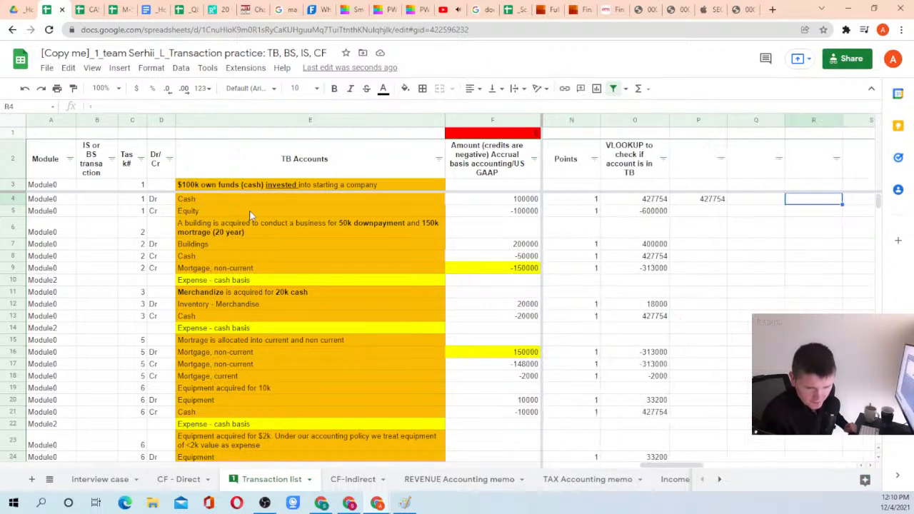
key(Left)
key(Left)
key(Left)
key(Left)
key(Left)
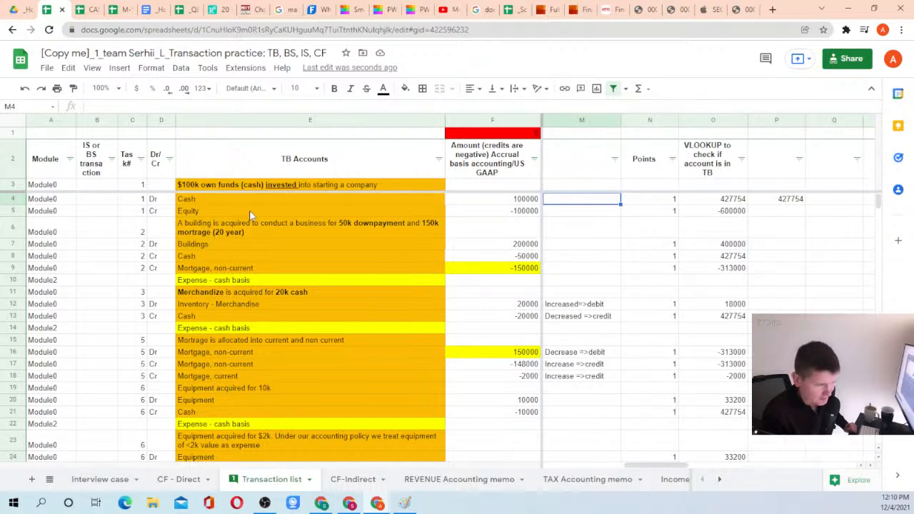
key(Left)
key(Left)
key(Left)
key(Left)
key(Left)
key(Left)
key(Left)
key(Left)
key(Left)
key(Left)
key(Right)
key(Right)
key(Right)
key(Right)
key(Right)
key(Right)
key(Right)
key(Right)
key(Right)
key(Right)
key(Right)
key(Right)
key(Right)
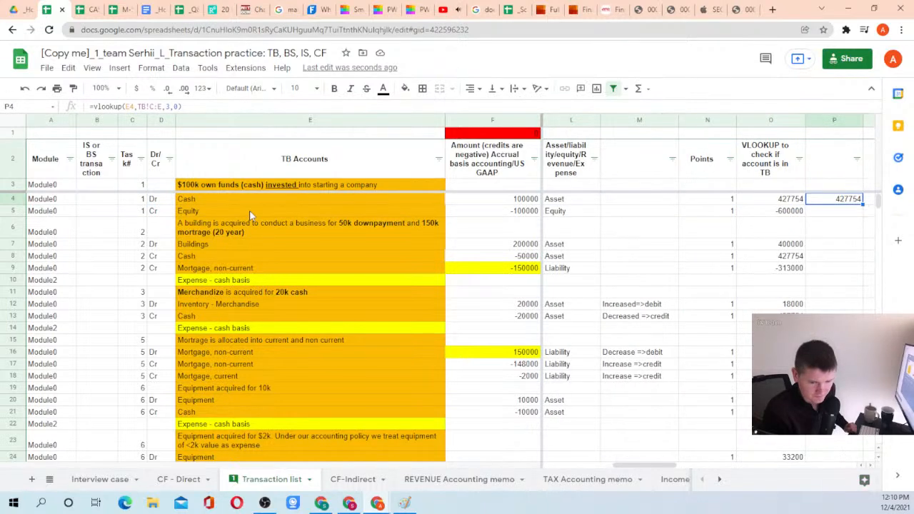
key(Right)
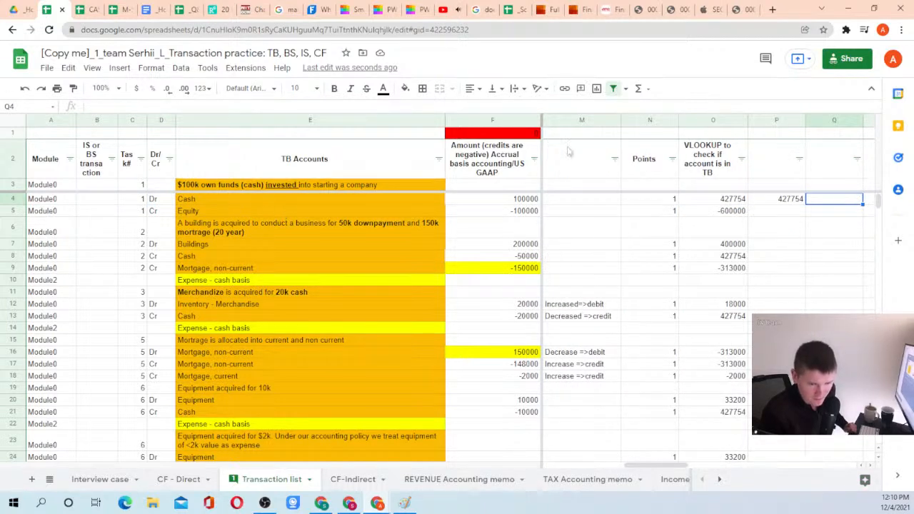
Insert a column before Points on the Transaction list sheet and head it "CF Classif (direct)"
right_click(651, 121)
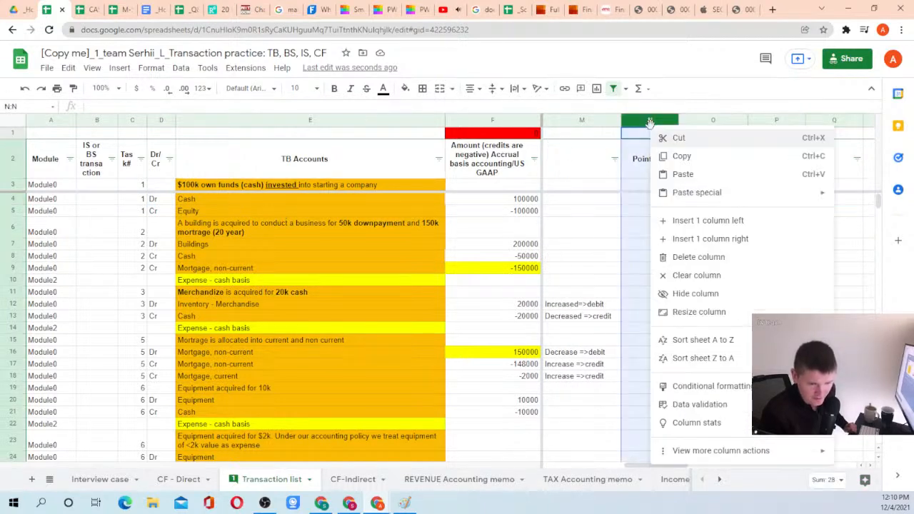
click(702, 220)
click(641, 165)
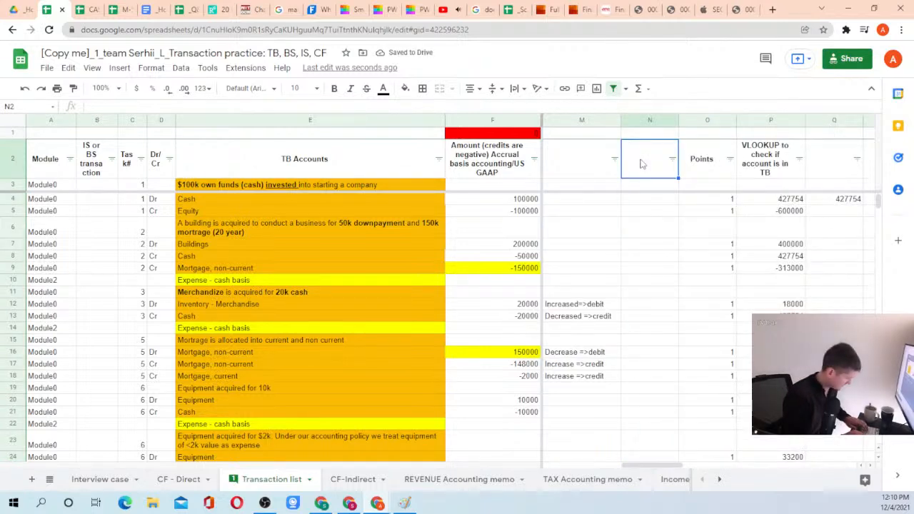
text(CF Cla)
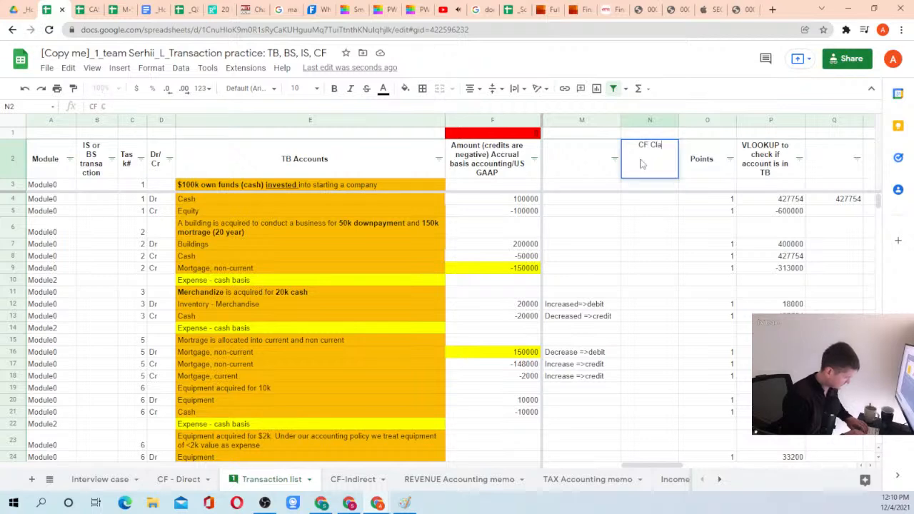
text(ssif (direct))
key(Return)
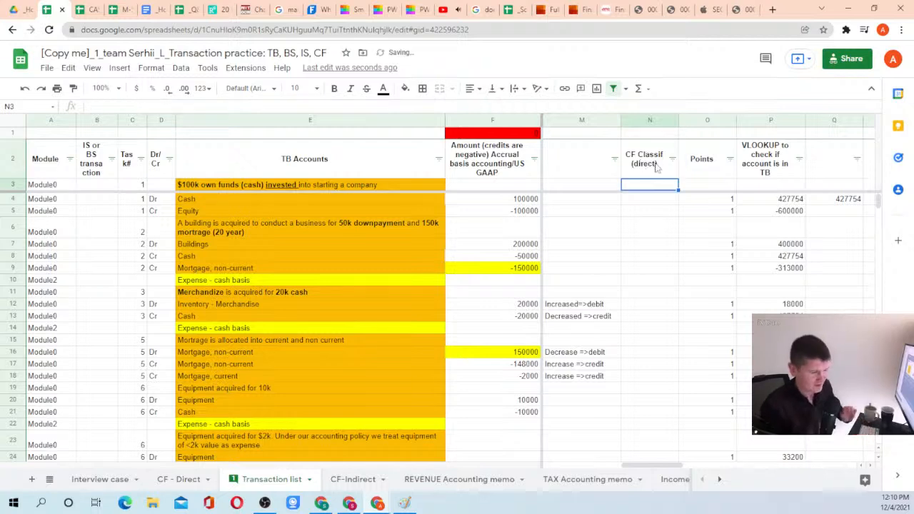
Reword the owner contribution line in B17 of CF - Direct as "Owner contribution/ proceeds from issue of shares"
click(203, 199)
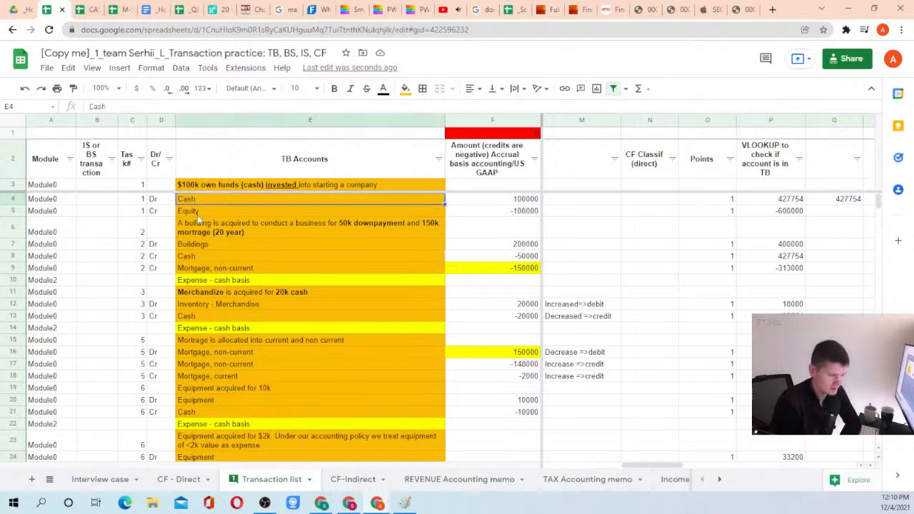
key(Up)
key(Down)
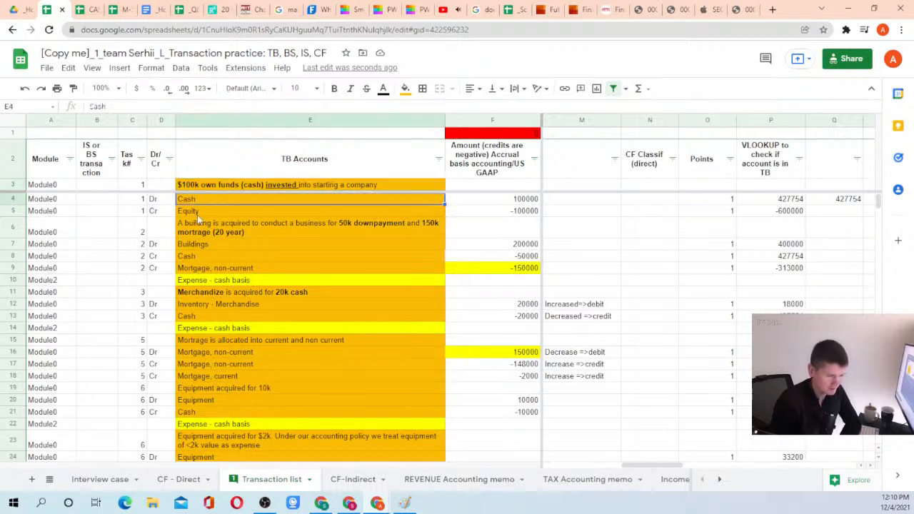
click(182, 486)
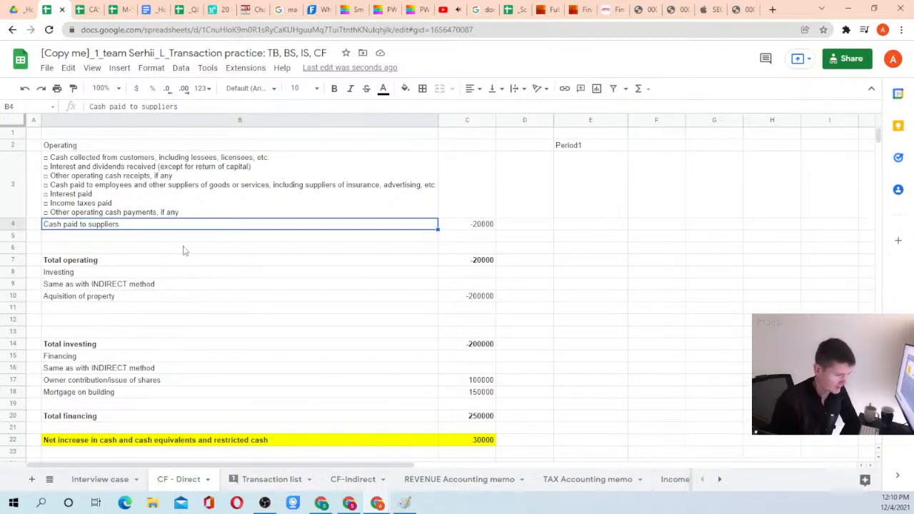
scroll(150, 360, down, 1)
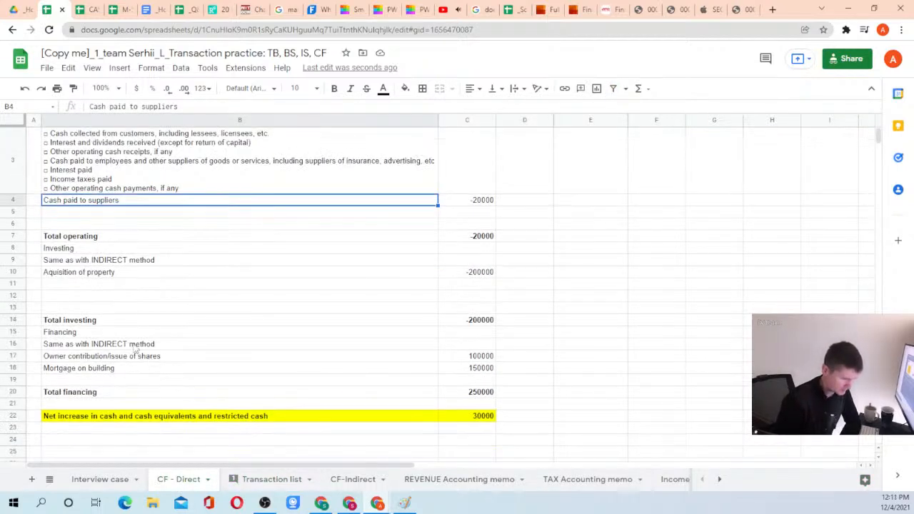
click(116, 358)
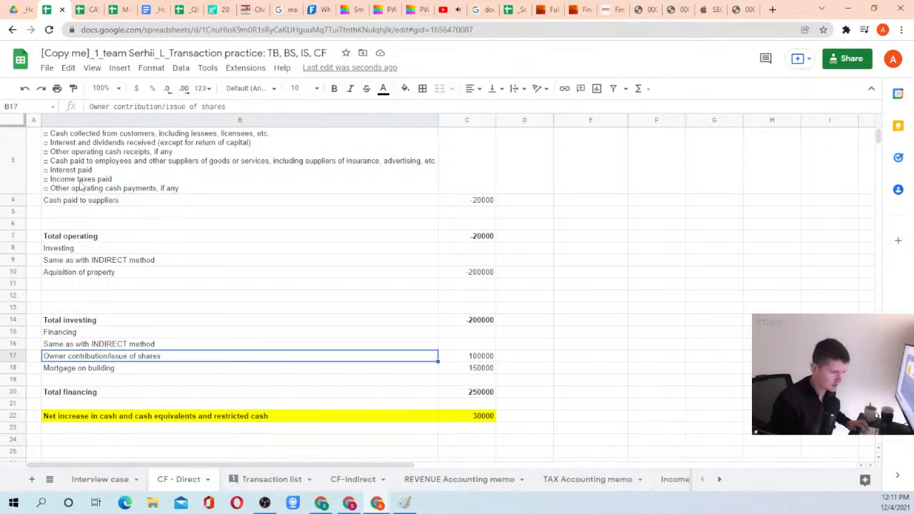
drag(166, 106, 262, 104)
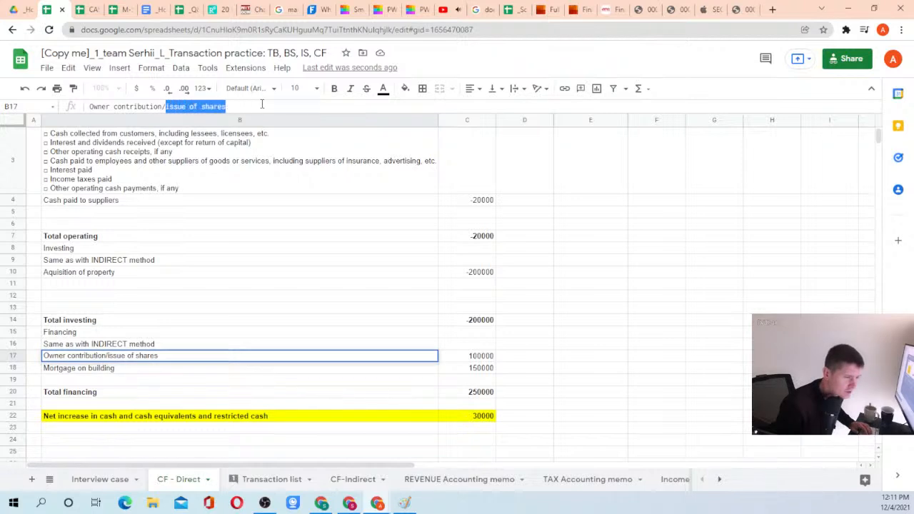
text(proceeds from issue of shares)
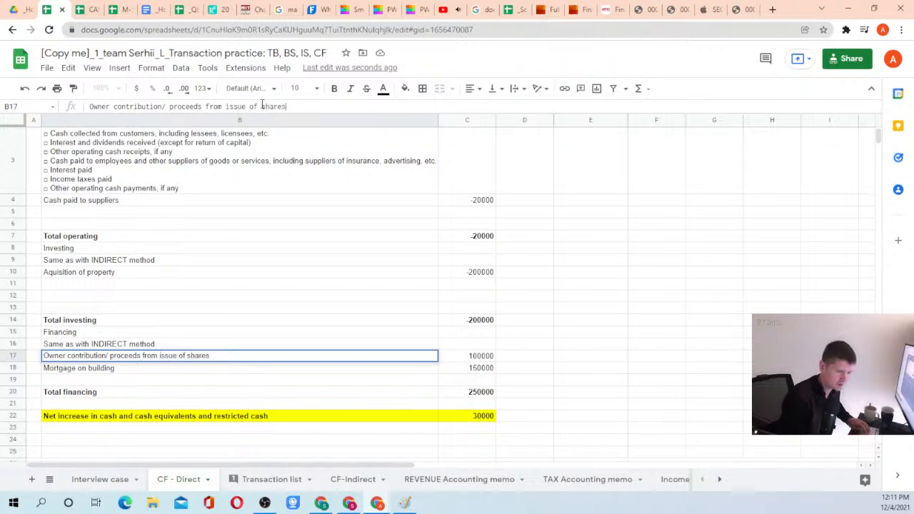
key(Return)
Copy the B17 label into the CF Classif (direct) cell of the first Cash entry on Transaction list, and widen that column
key(Up)
key(ctrl+c)
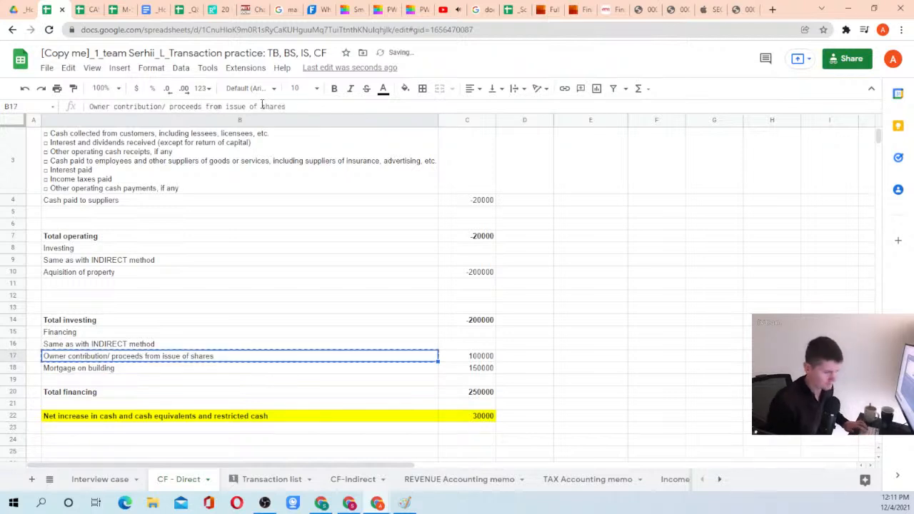
click(343, 486)
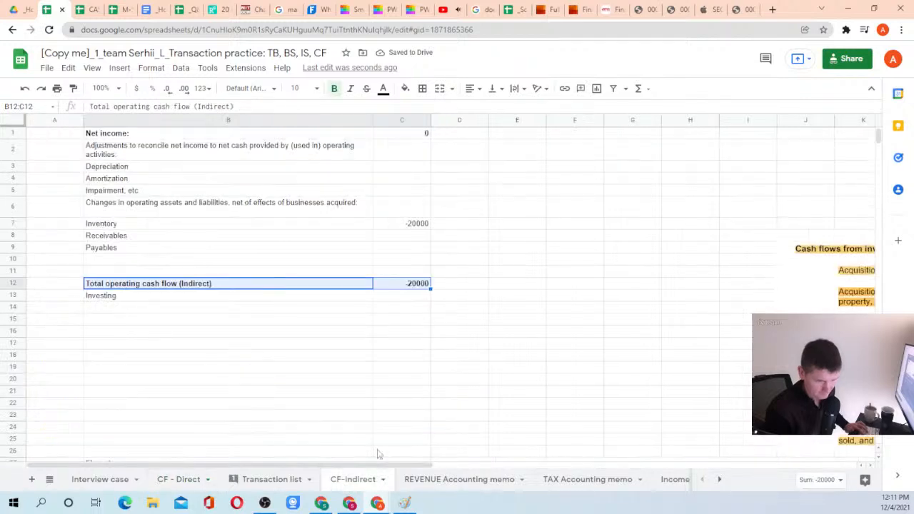
click(272, 482)
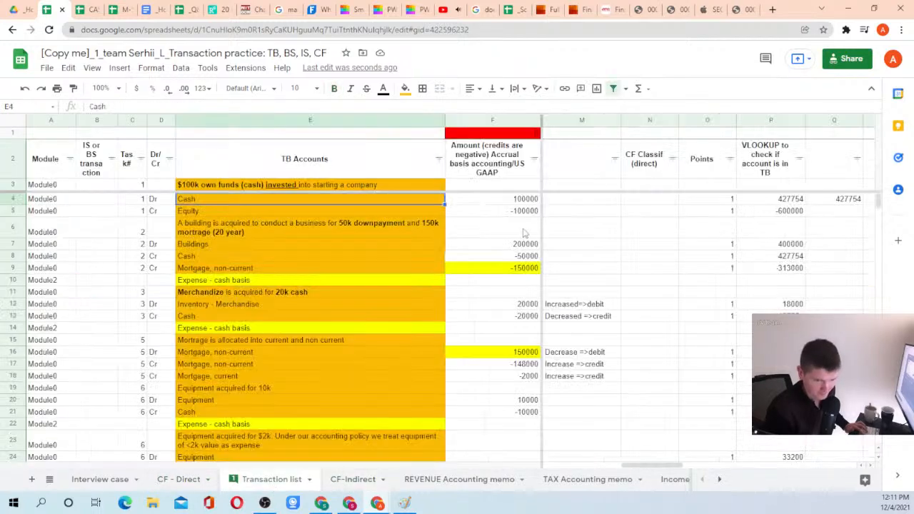
click(633, 203)
key(ctrl+v)
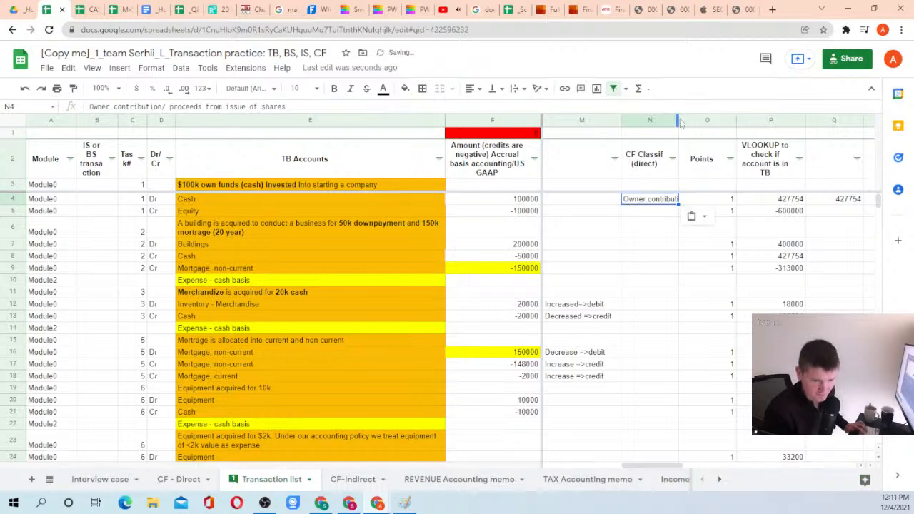
drag(679, 120, 744, 119)
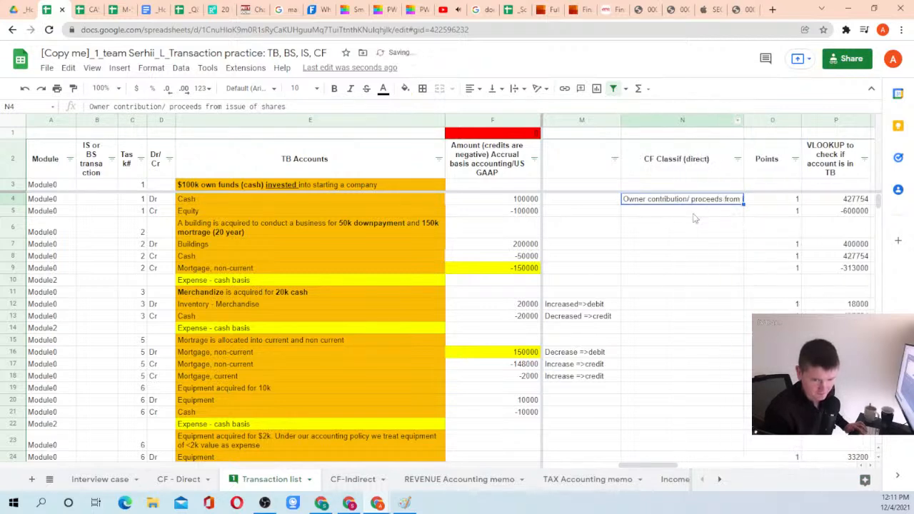
Start a SUMIFS formula in E17 of CF - Direct with the amount column F:F of Transaction list as the sum range
click(181, 480)
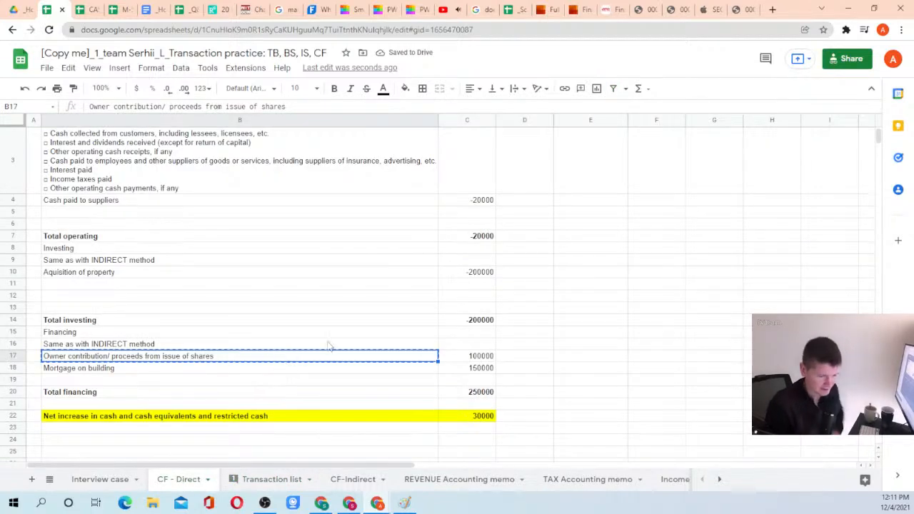
key(Left)
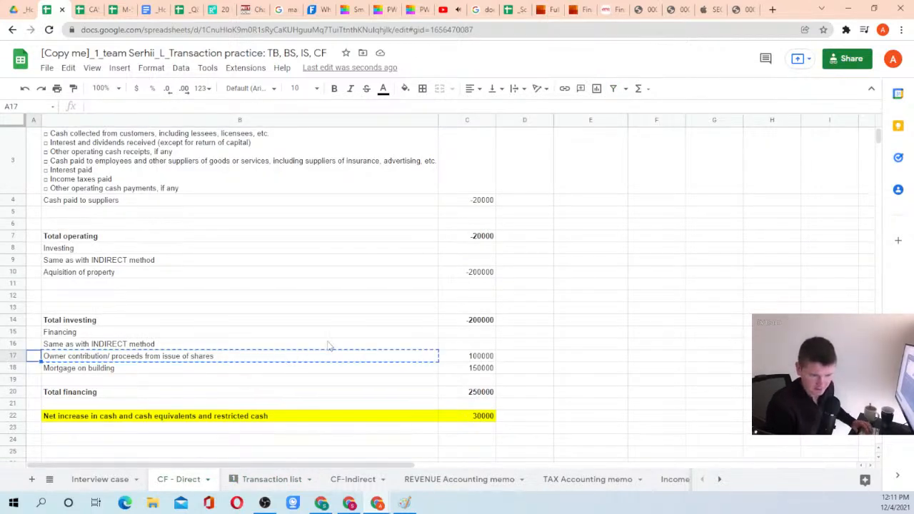
scroll(408, 319, up, 1)
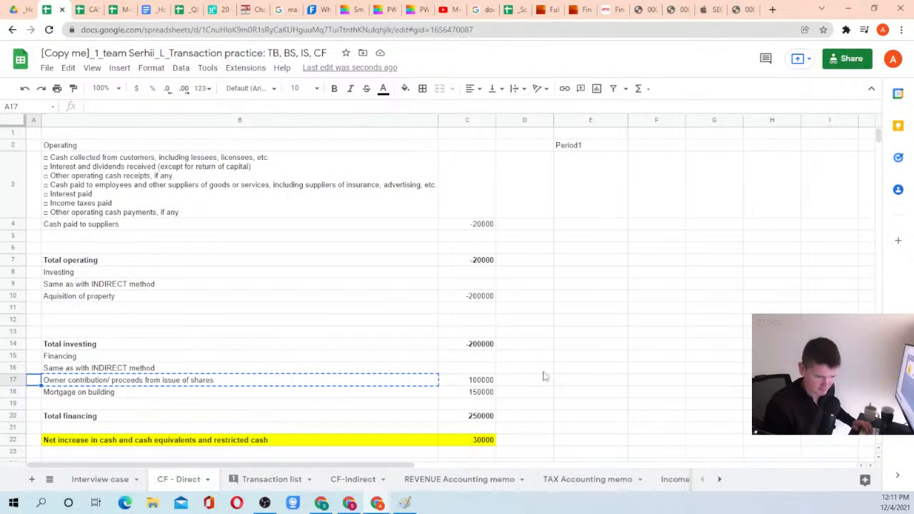
click(571, 384)
text(=)
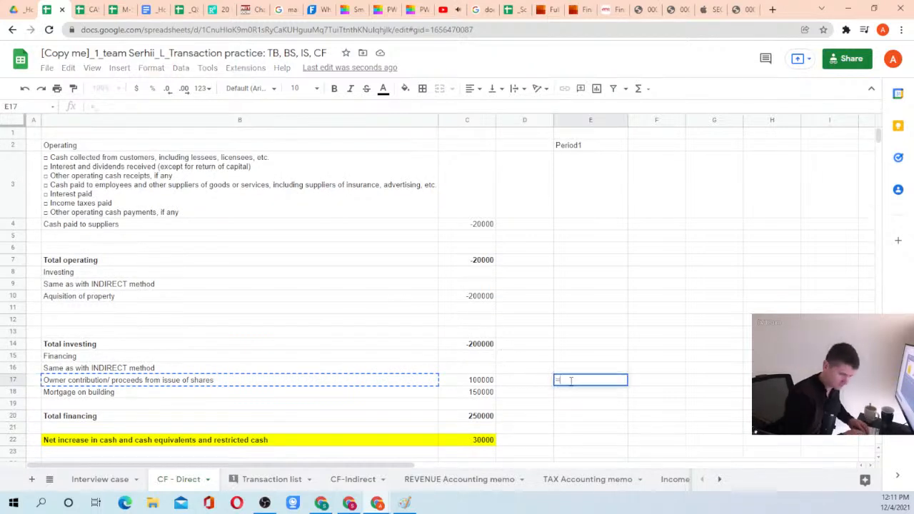
text(sumifs()
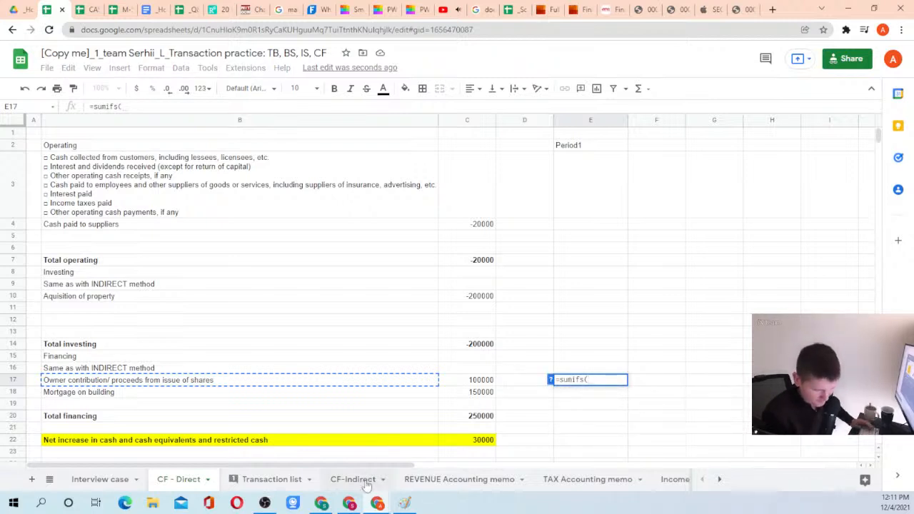
click(275, 483)
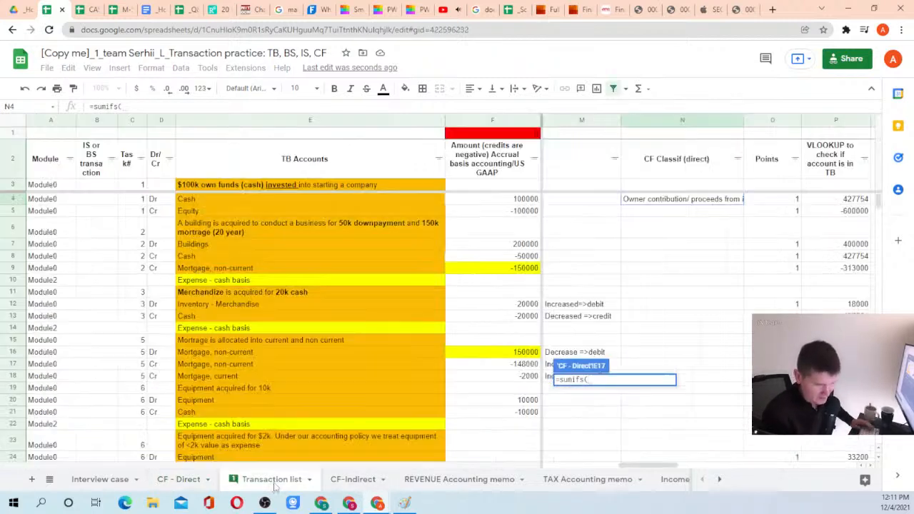
click(500, 123)
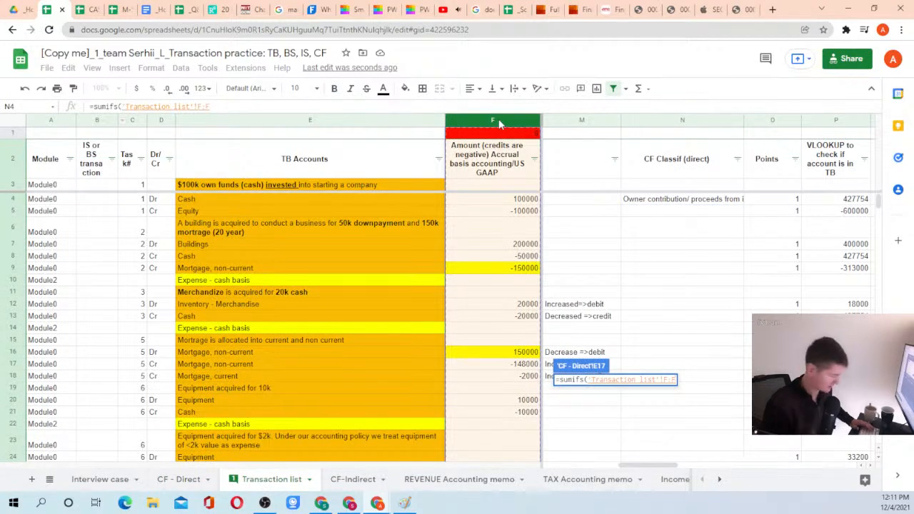
text(,)
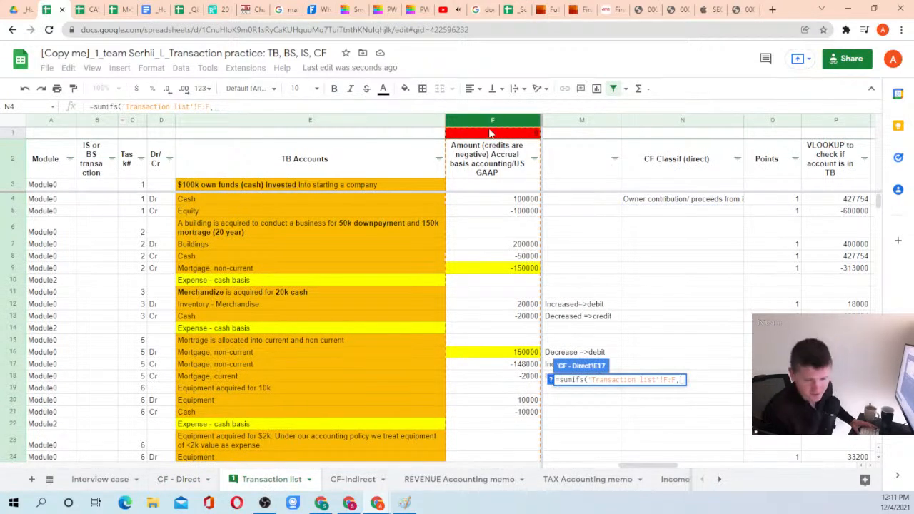
Add the first SUMIFS condition, matching column N:N of Transaction list to the owner contribution label in B17 of CF - Direct
click(670, 121)
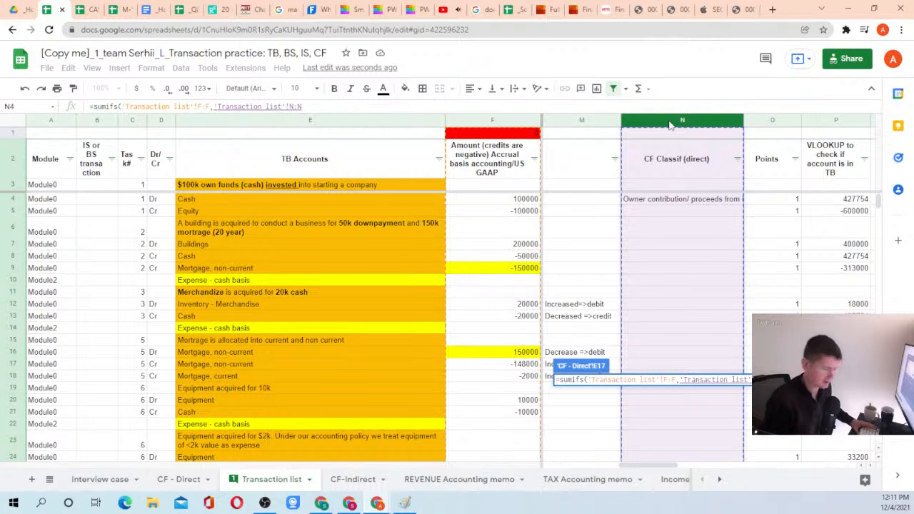
text(,)
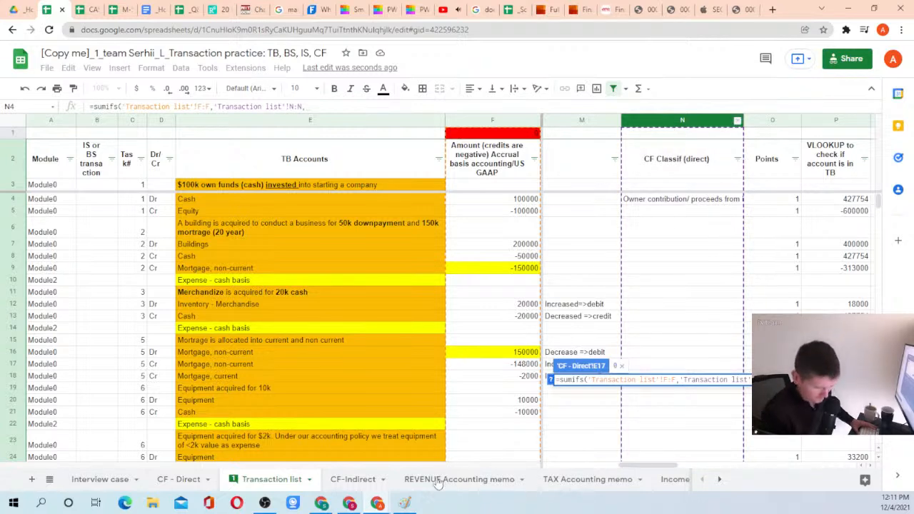
click(177, 479)
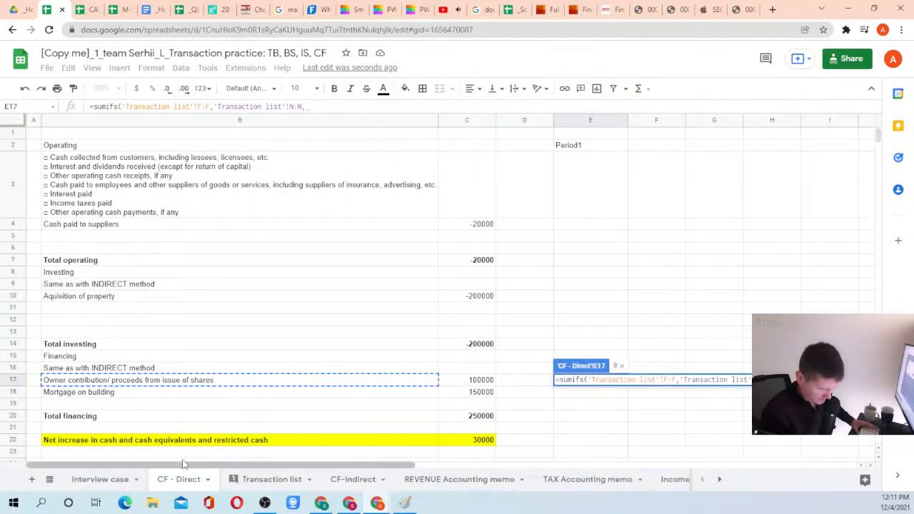
click(132, 383)
text(,)
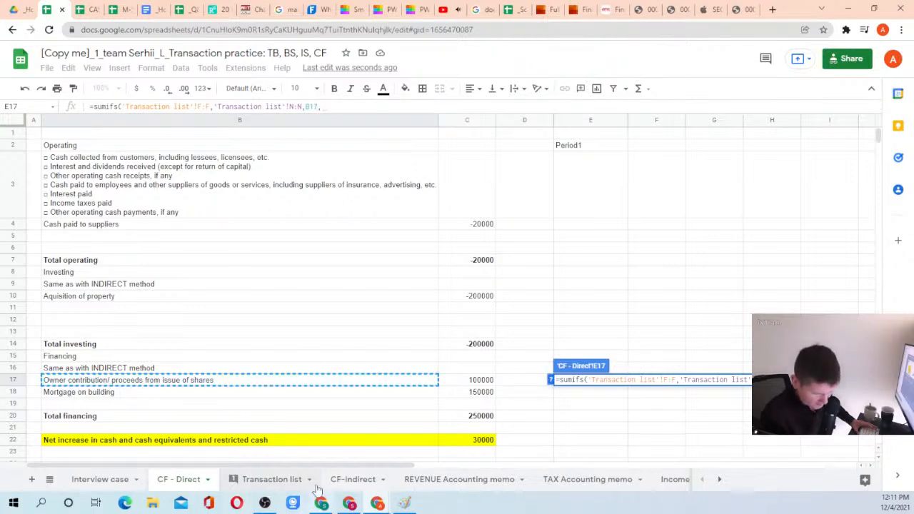
Add the second condition, matching accounting period column J:J of Transaction list to the Period1 header in E2, and close the formula
click(341, 480)
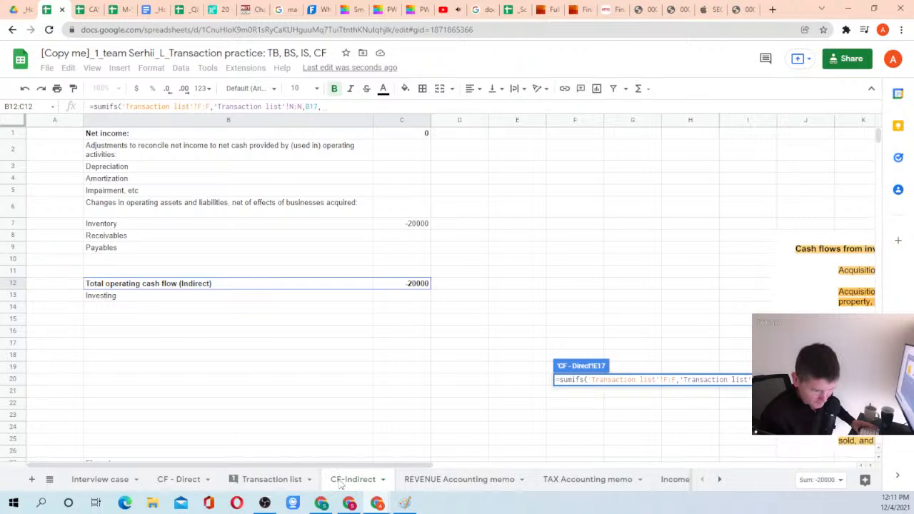
click(278, 483)
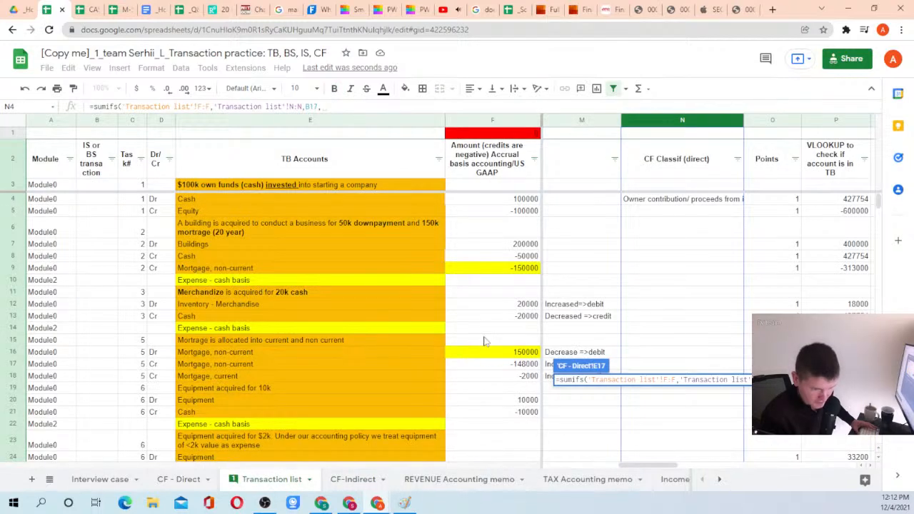
click(578, 306)
key(Left)
key(Left)
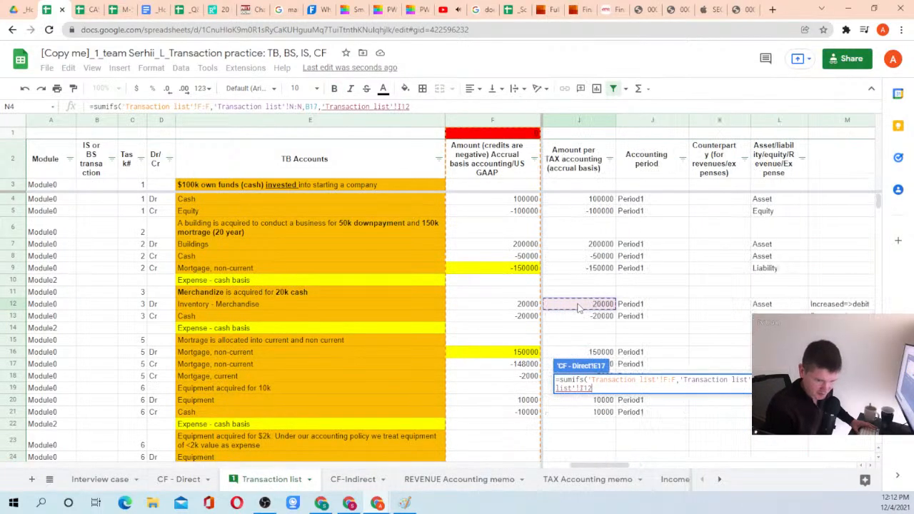
click(641, 123)
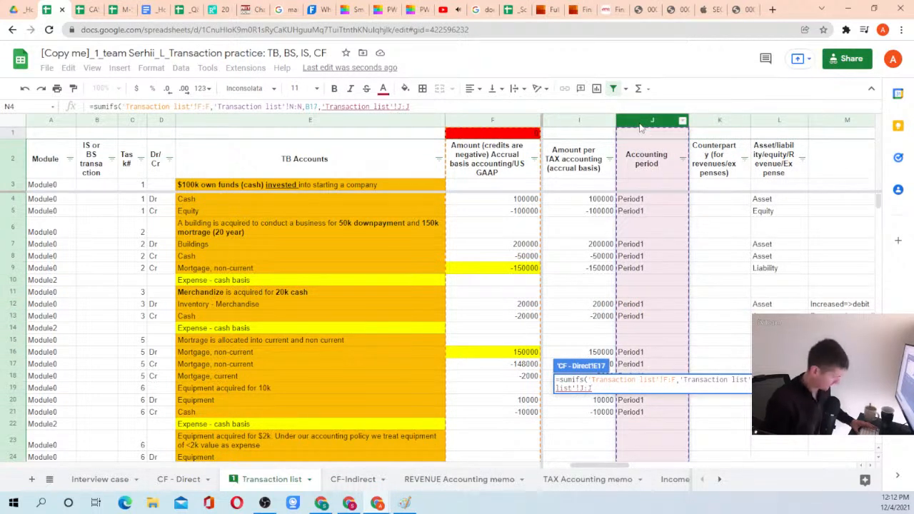
text(,)
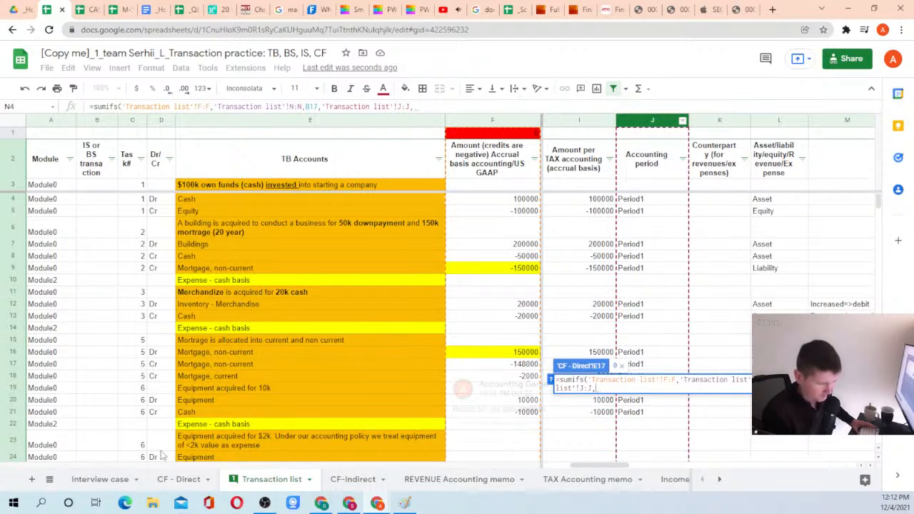
click(180, 480)
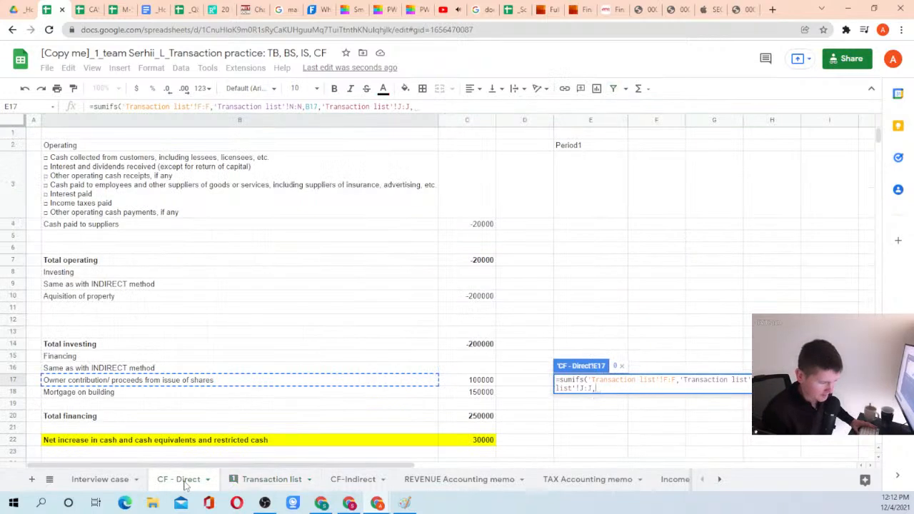
click(577, 145)
text())
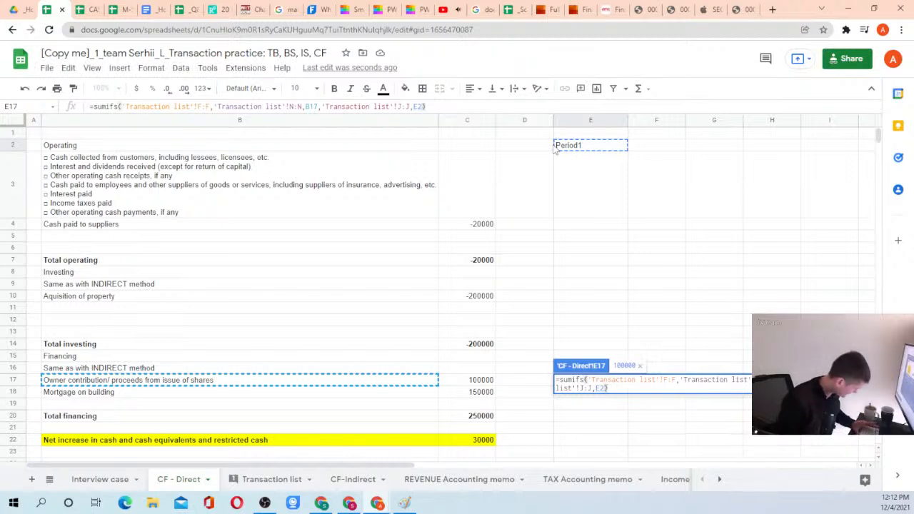
Lock the references in the E17 formula as $F:$F, $N:$N, $B17, $J:$J and E$2, and enter it
click(201, 108)
key(F4)
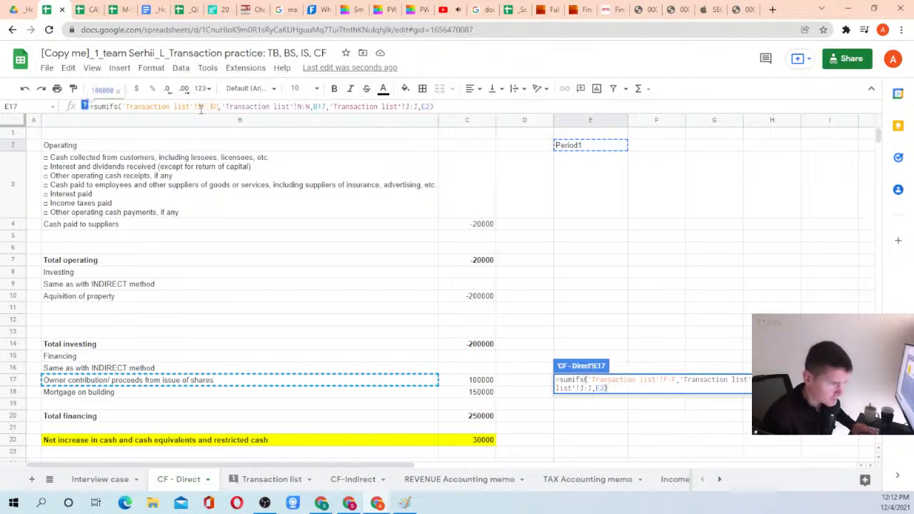
click(305, 107)
key(F4)
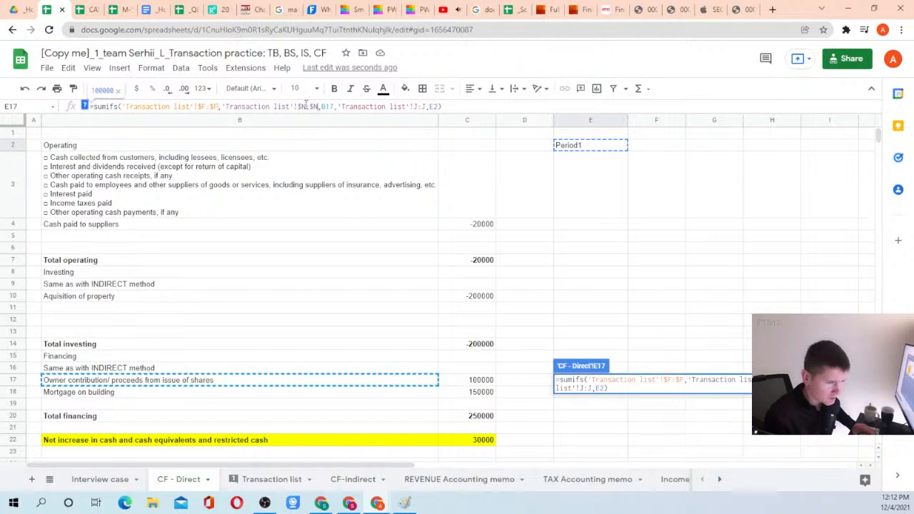
click(417, 106)
key(F4)
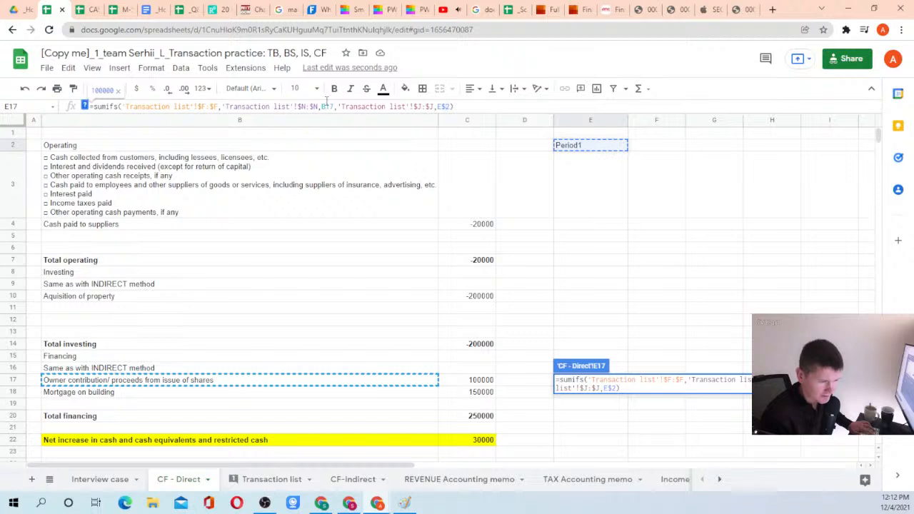
click(323, 106)
text($)
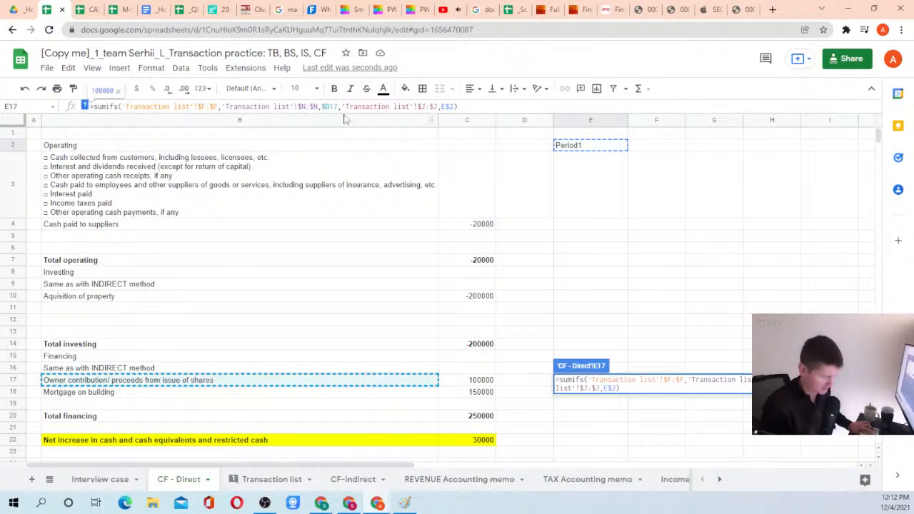
key(Return)
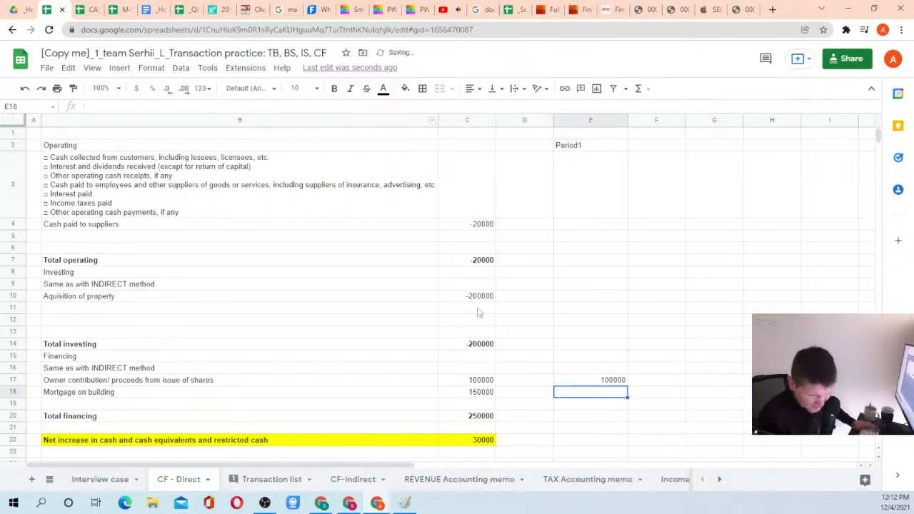
Review the E17 formula, and examine the amount and accounting period columns for the building purchase entry on Transaction list
click(621, 383)
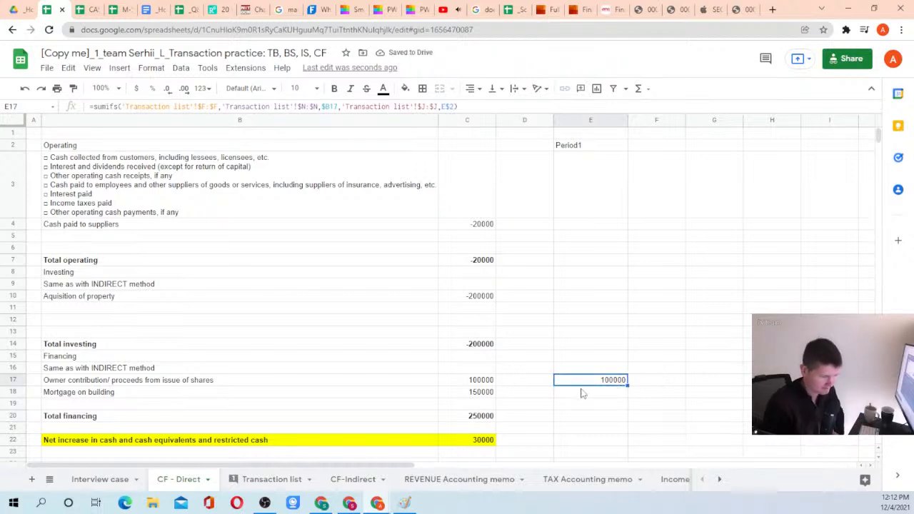
click(343, 483)
click(289, 482)
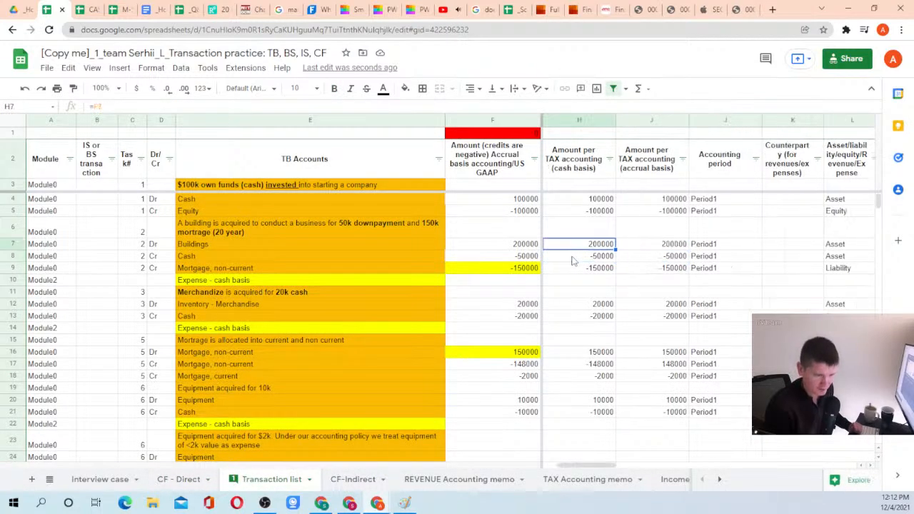
key(Right)
key(Right)
key(Right)
key(Right)
key(Right)
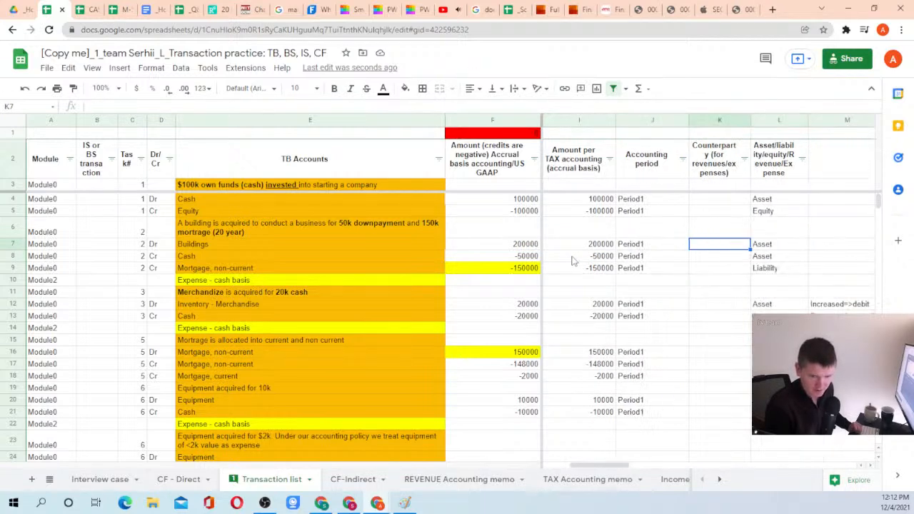
key(Left)
key(Left)
key(Left)
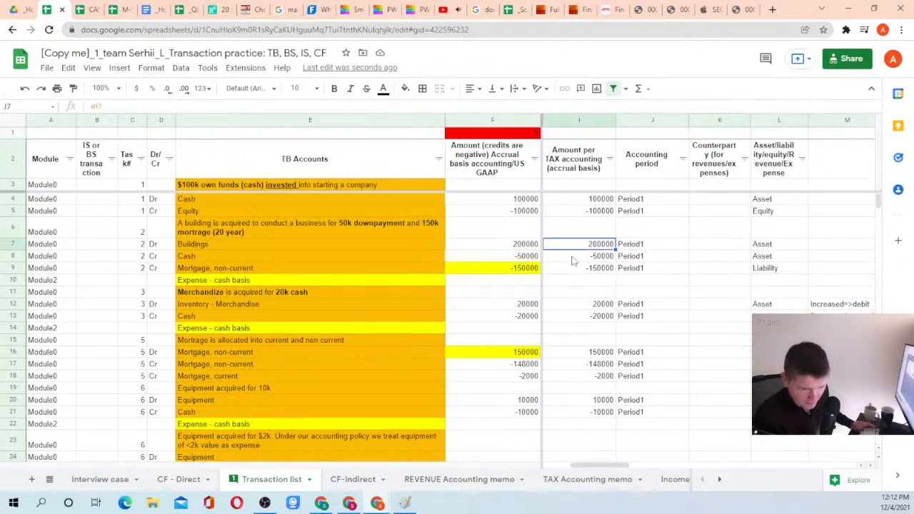
key(Down)
key(Down)
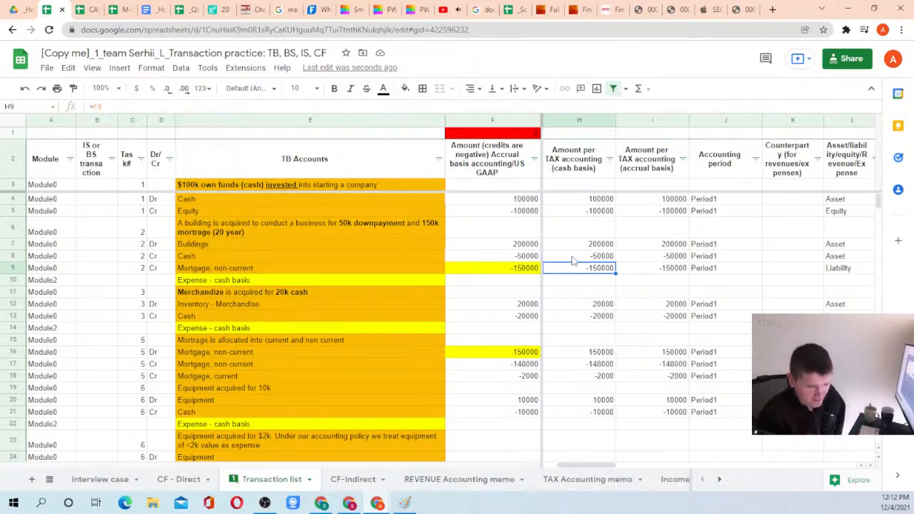
Examine the debit and credit lines of the building purchase in rows 7 to 9, including the mortgage amount in F9
click(166, 251)
click(278, 269)
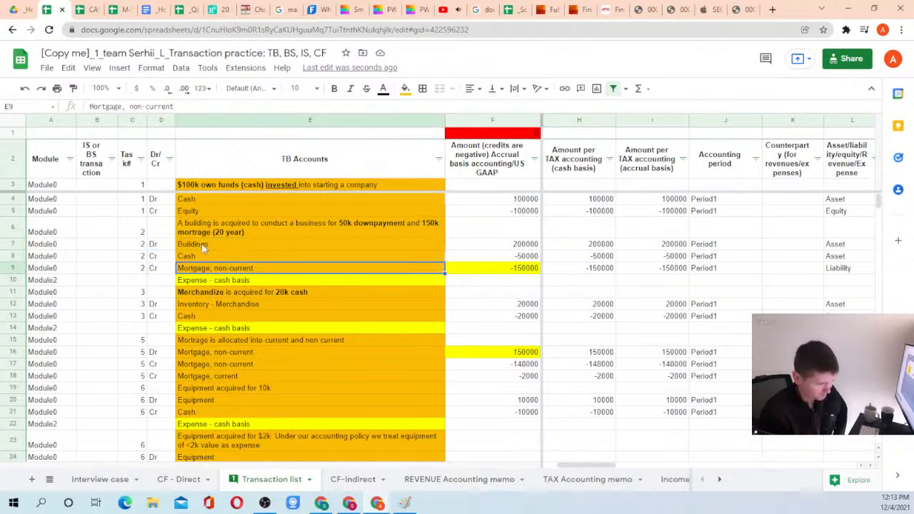
drag(165, 246, 492, 274)
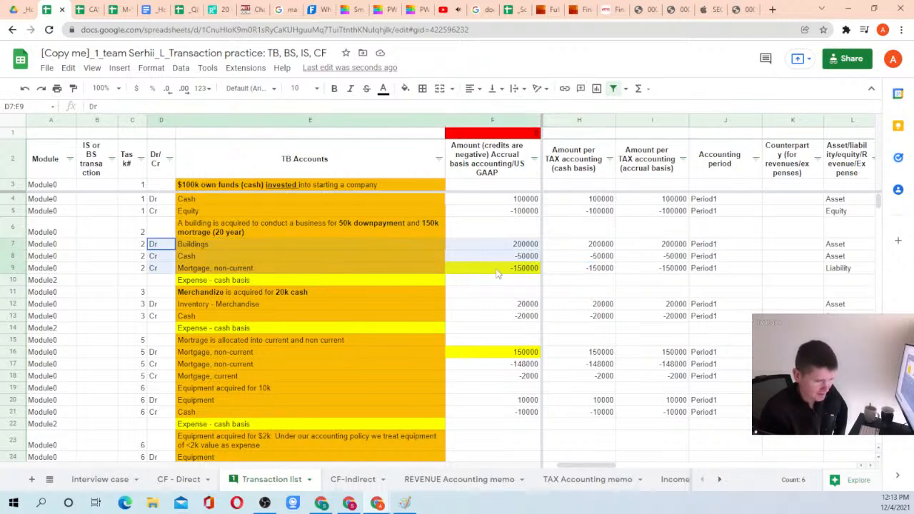
click(492, 274)
drag(170, 245, 492, 273)
click(496, 273)
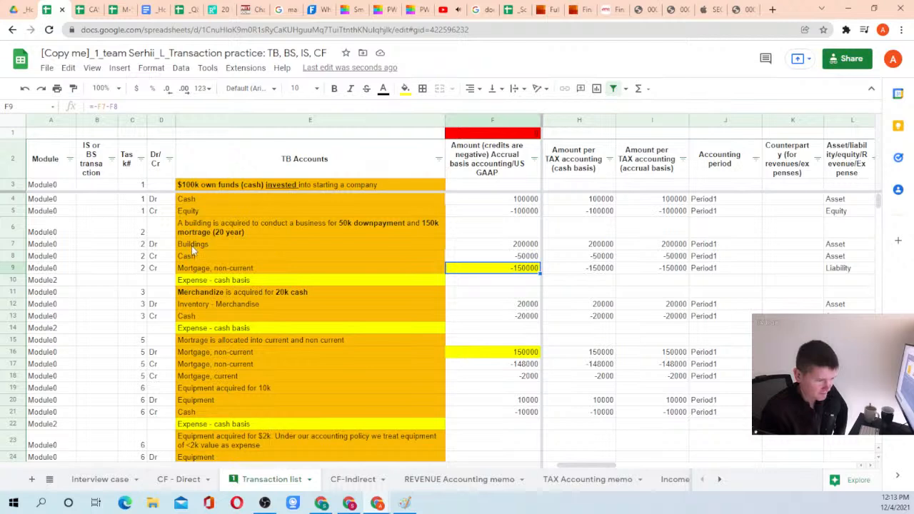
drag(191, 243, 479, 259)
click(503, 268)
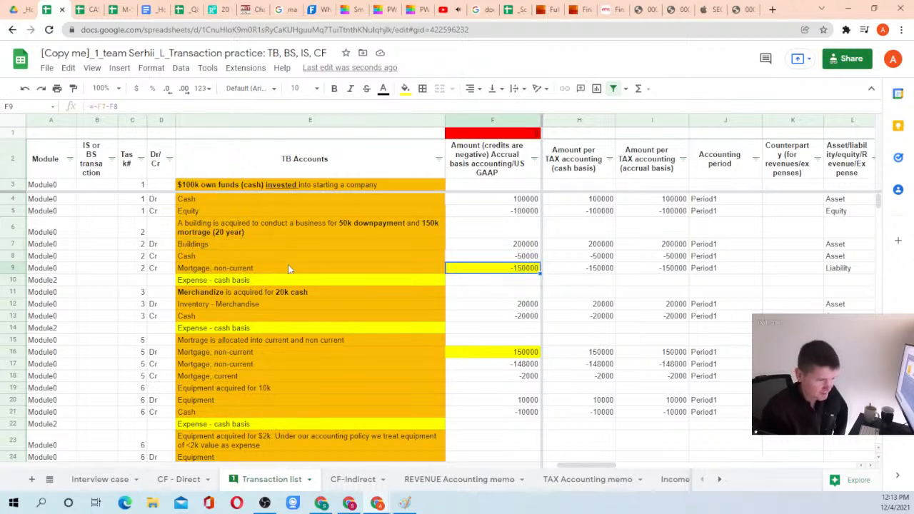
Look through section 6.9 of the PWC guide in the Smallpdf reader, and try a search for 400
click(385, 9)
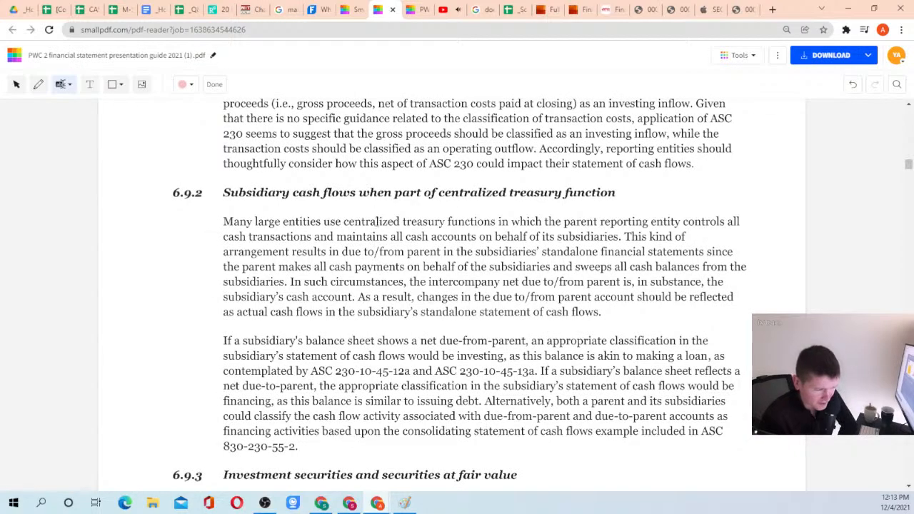
scroll(403, 229, down, 3)
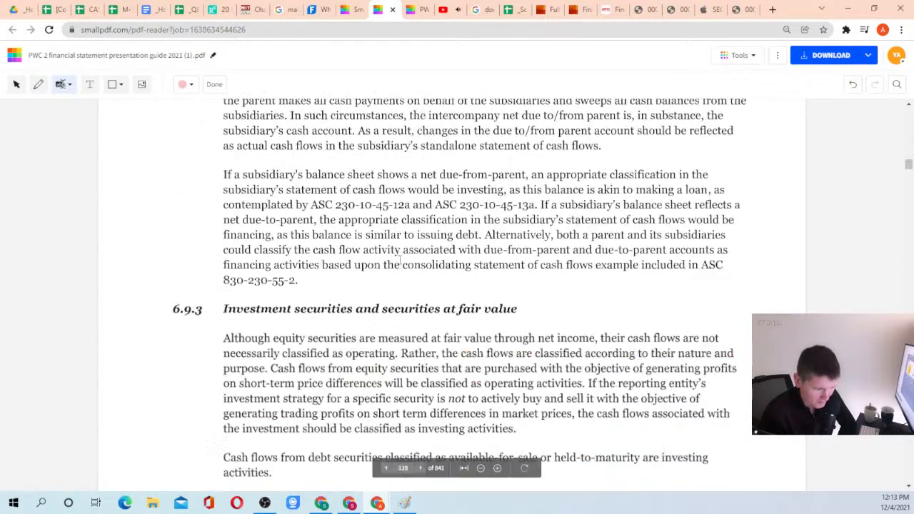
scroll(399, 267, down, 3)
scroll(399, 267, up, 6)
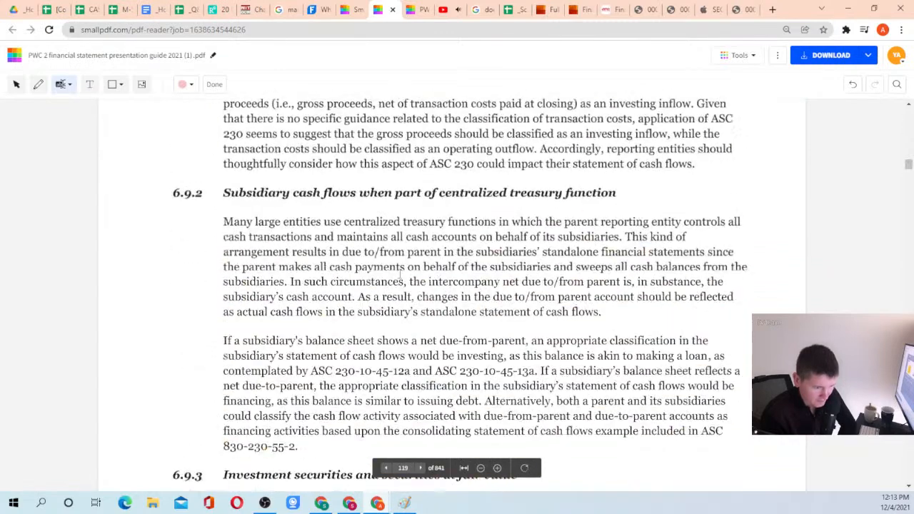
key(ctrl+f)
text(k)
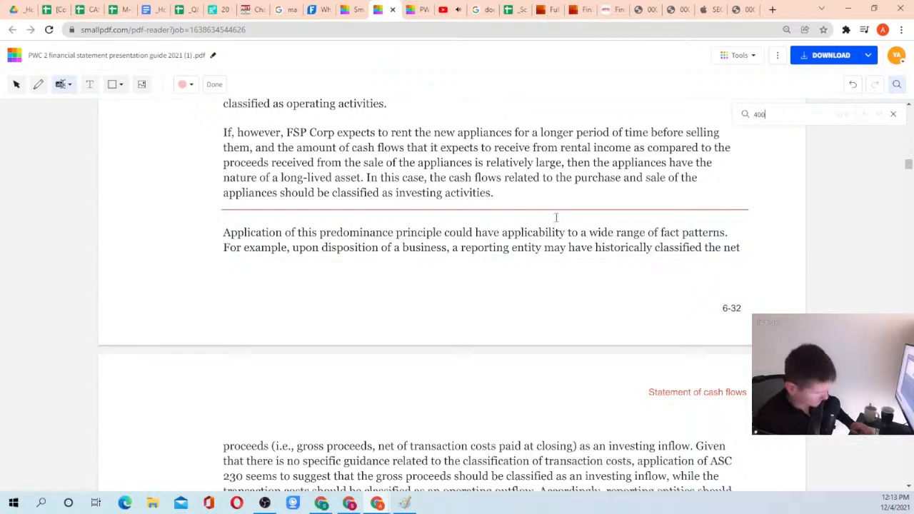
key(BackSpace)
key(BackSpace)
key(BackSpace)
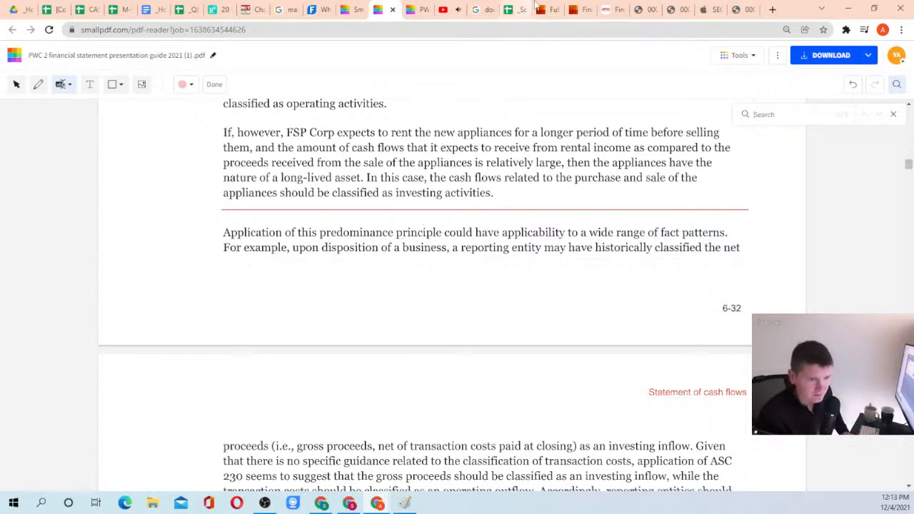
Search the PWC Viewpoint copy of the guide for 400 and go to Example FSP 6-4 on page 116
click(575, 10)
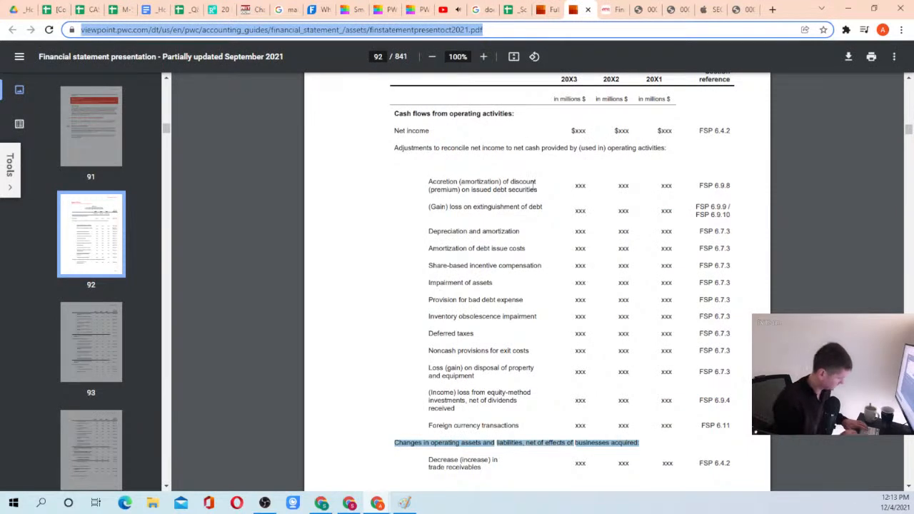
key(ctrl+f)
text(499)
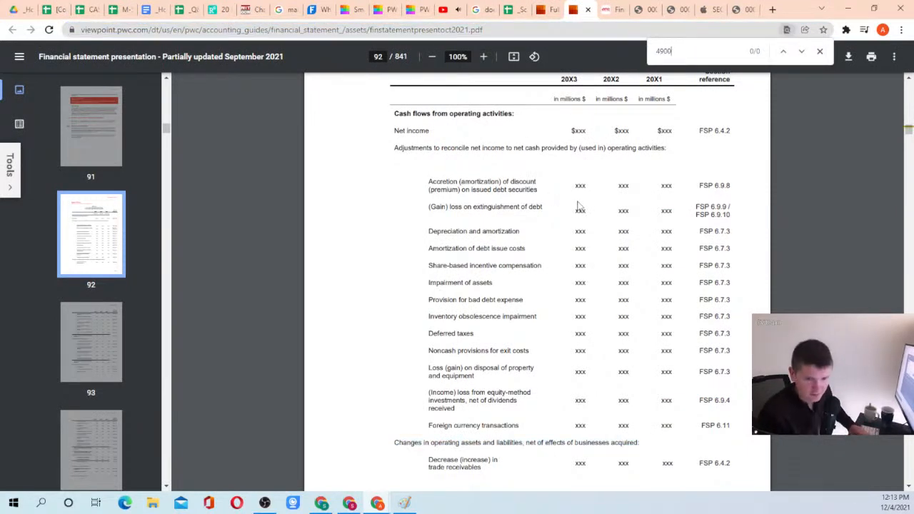
key(BackSpace)
key(BackSpace)
text(00)
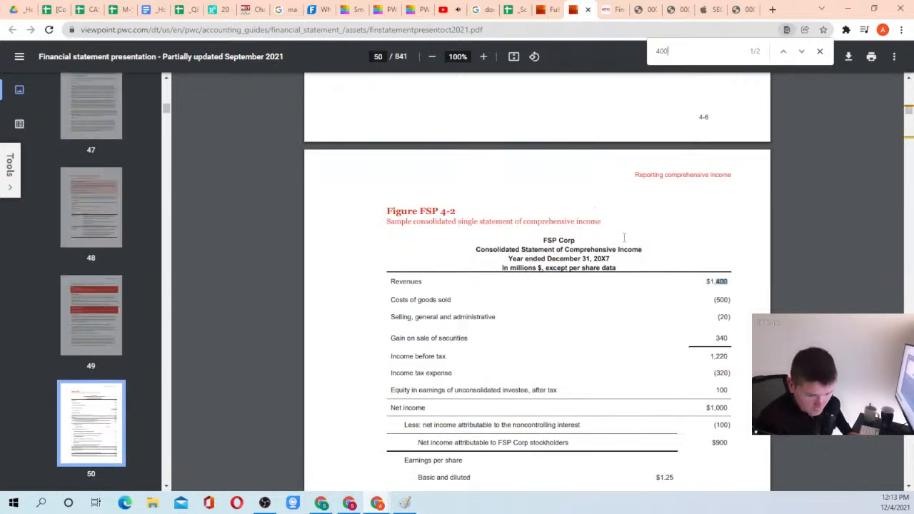
click(802, 51)
click(802, 52)
scroll(471, 257, down, 2)
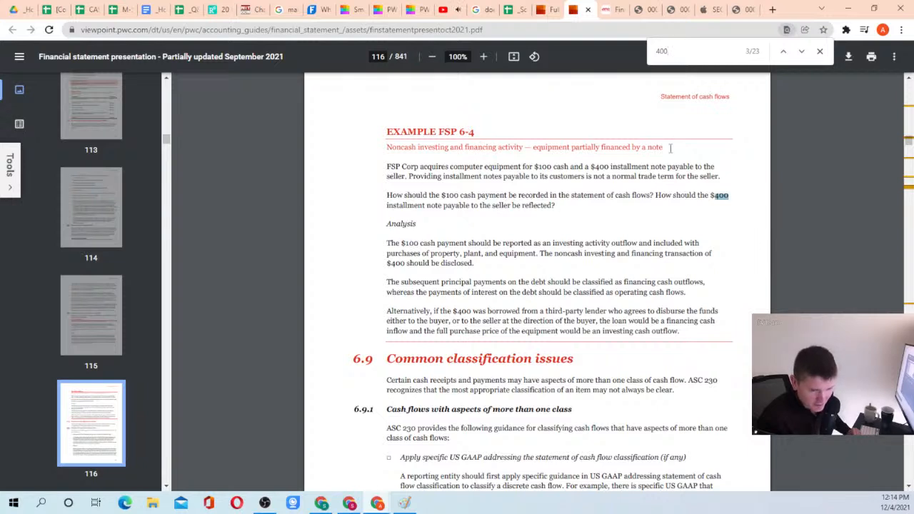
Read Example FSP 6-4 on equipment partially financed by a note, including its analysis and the third-party lender alternative
drag(663, 167, 410, 180)
click(409, 180)
drag(397, 243, 588, 245)
click(636, 245)
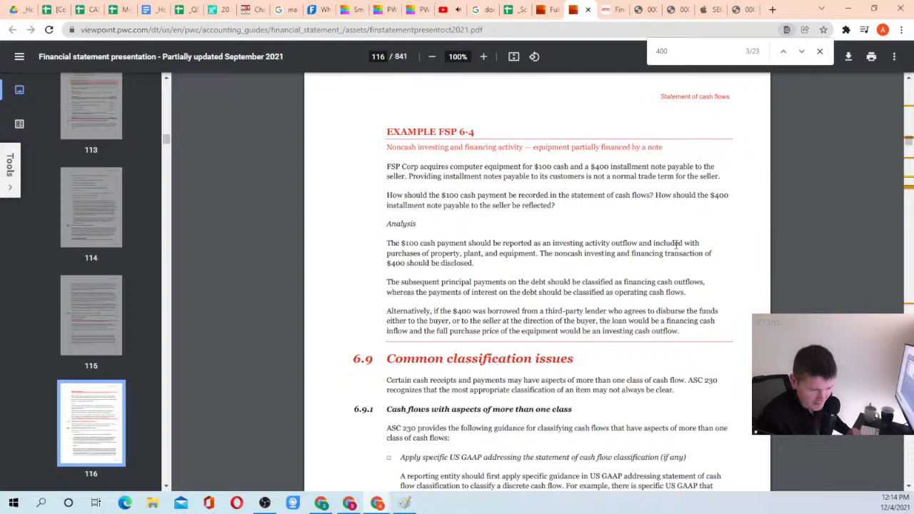
drag(542, 254, 480, 263)
click(478, 263)
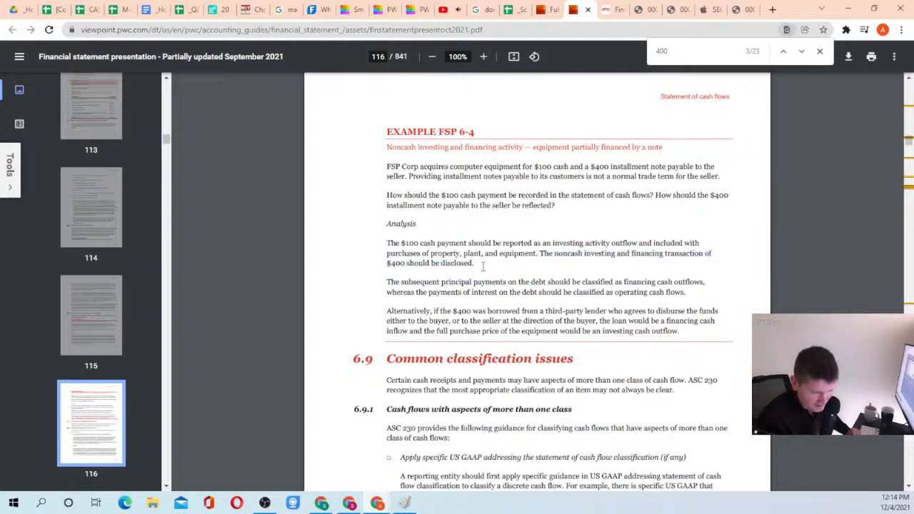
scroll(485, 264, down, 1)
drag(455, 255, 628, 277)
click(618, 279)
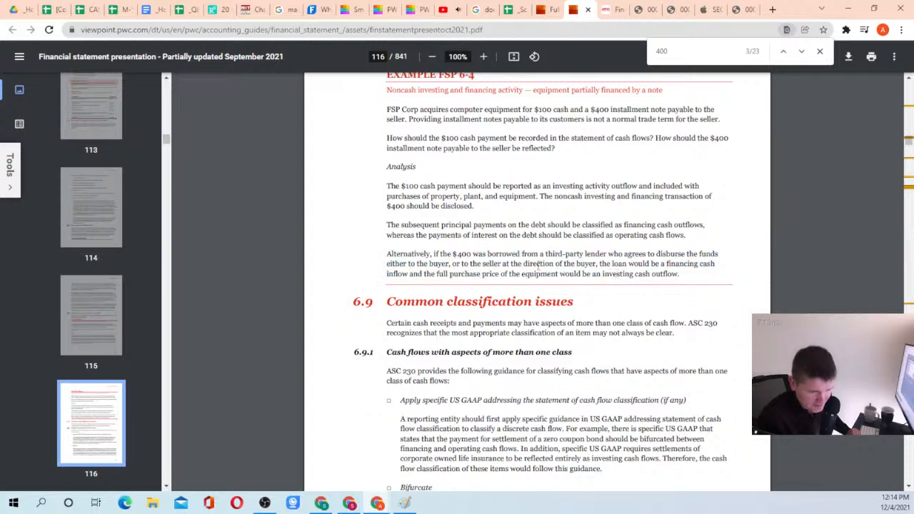
Copy "was borrowed from a third-party lender" from Example FSP 6-4 into E6 of Transaction list, right before "(20 year)"
drag(474, 255, 610, 255)
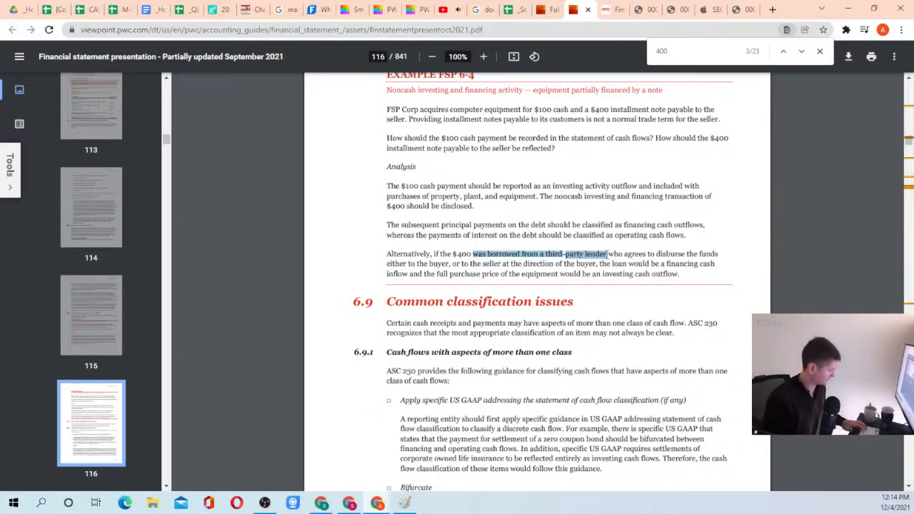
click(111, 11)
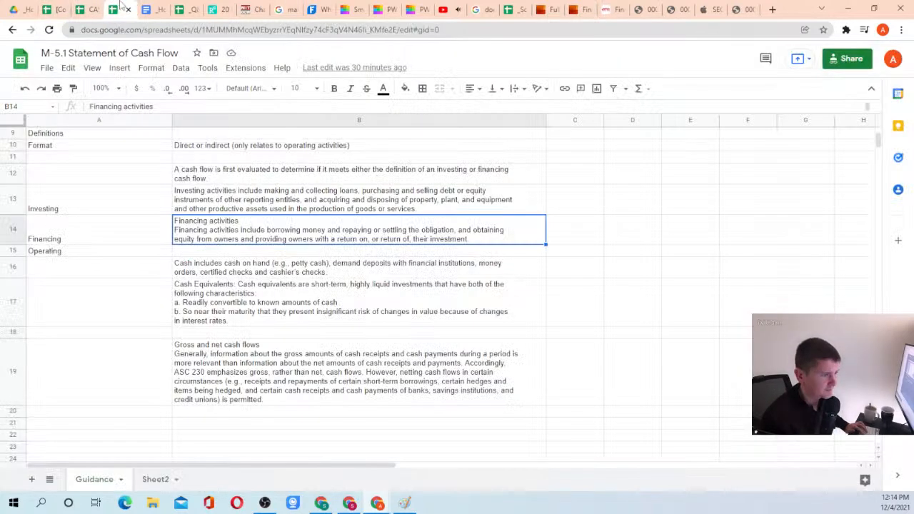
click(85, 10)
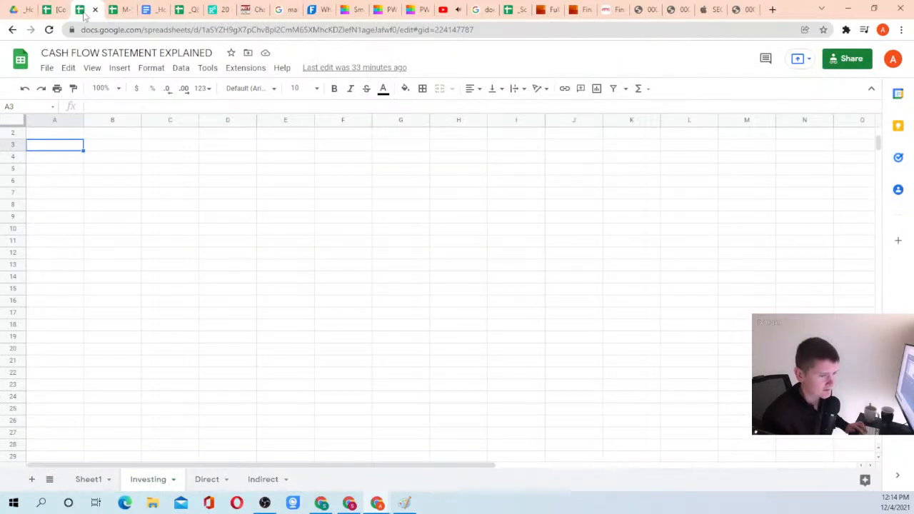
click(47, 10)
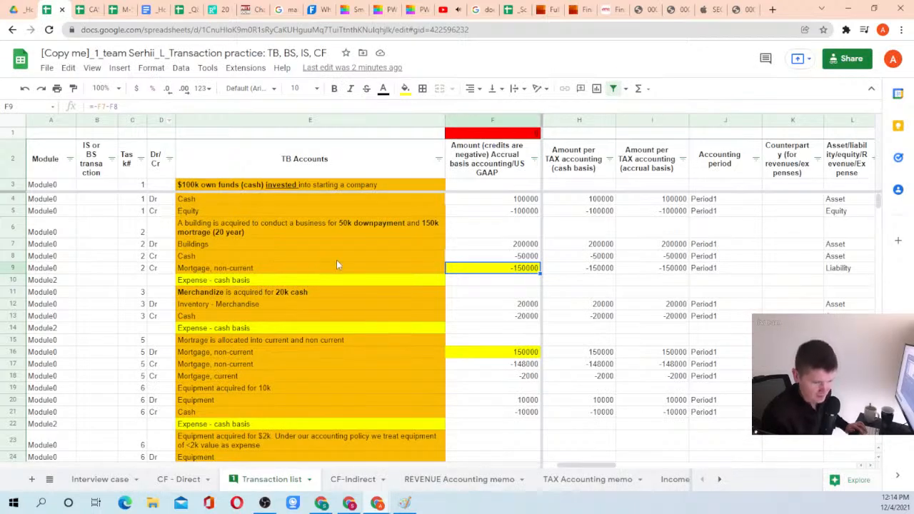
click(240, 230)
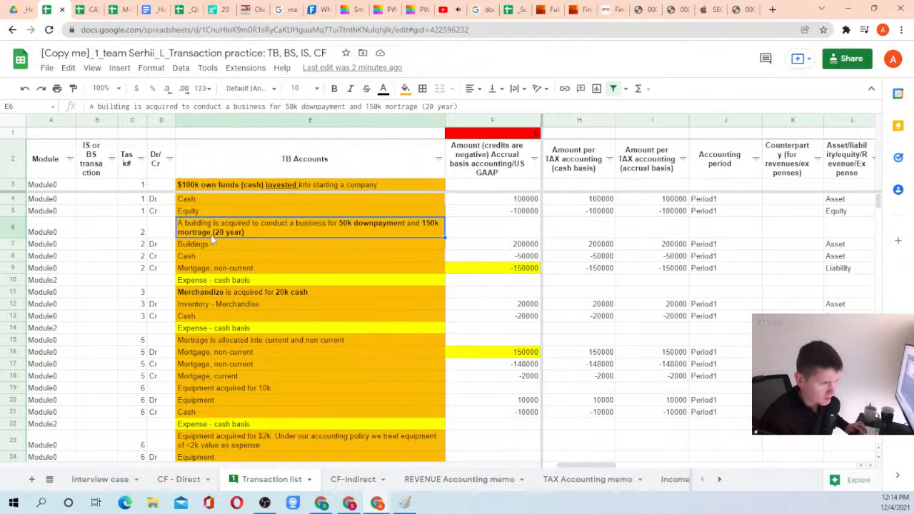
double_click(241, 234)
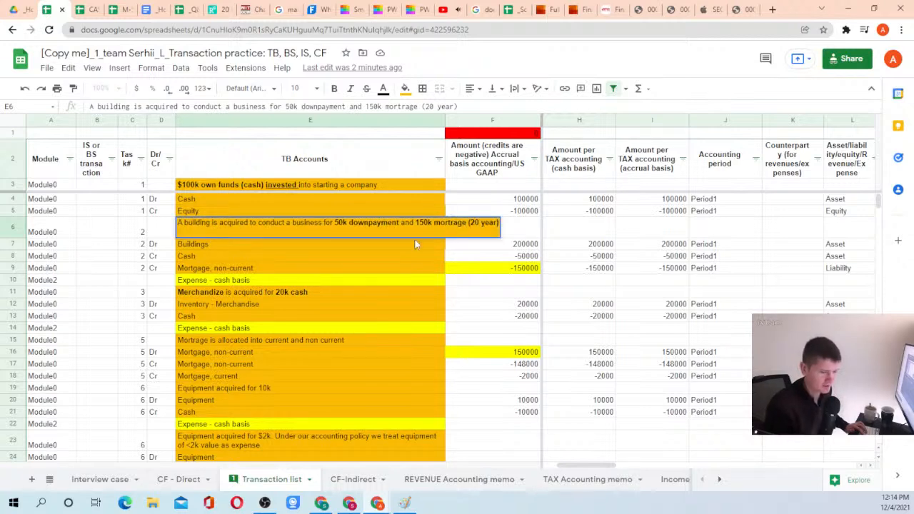
click(480, 234)
text(was borrowed from a third-party lender)
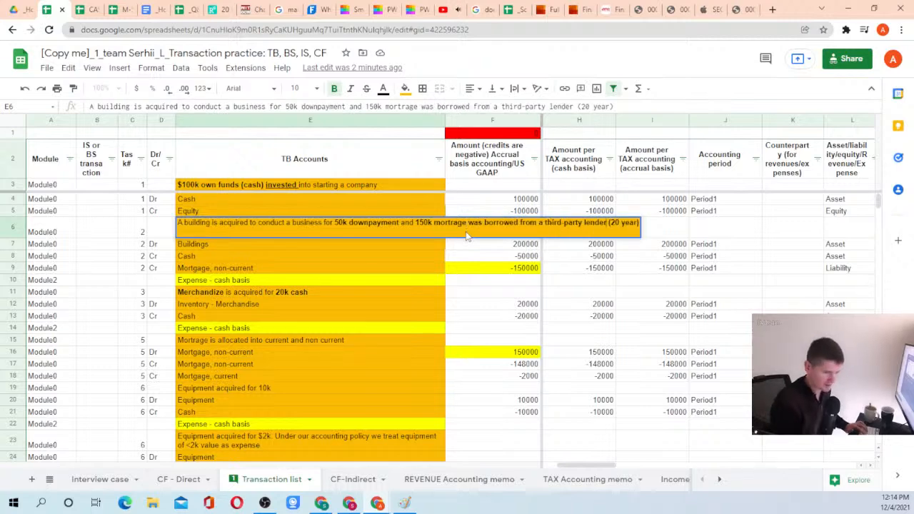
key(Return)
key(Up)
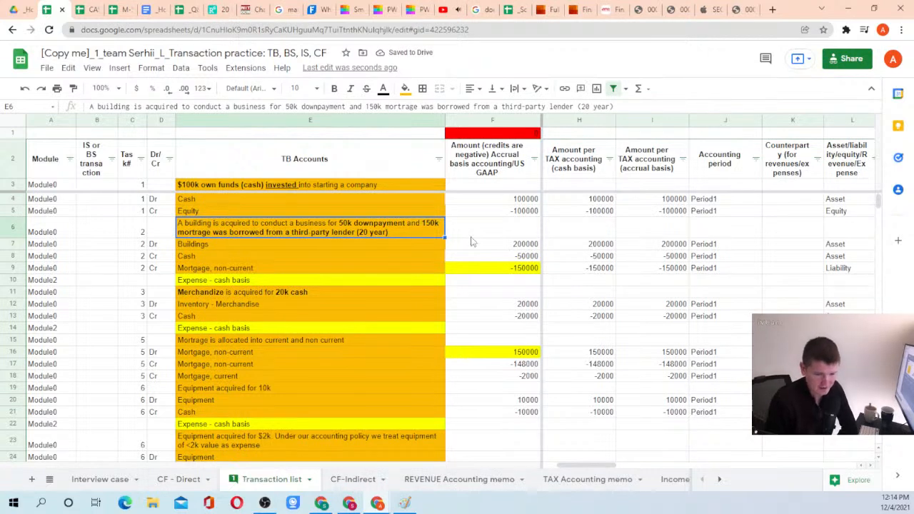
Examine the Buildings line in row 7 of Transaction list across to its CF Classif (direct) cell
click(392, 247)
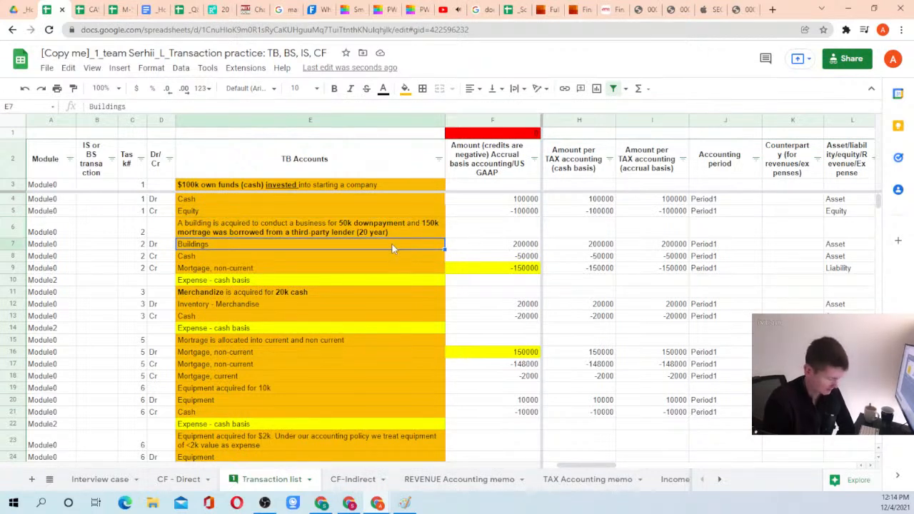
key(Left)
key(Left)
key(Left)
key(Left)
key(Right)
key(Right)
key(Right)
key(Right)
key(Right)
key(Right)
key(Right)
key(Right)
key(Right)
key(Right)
key(Right)
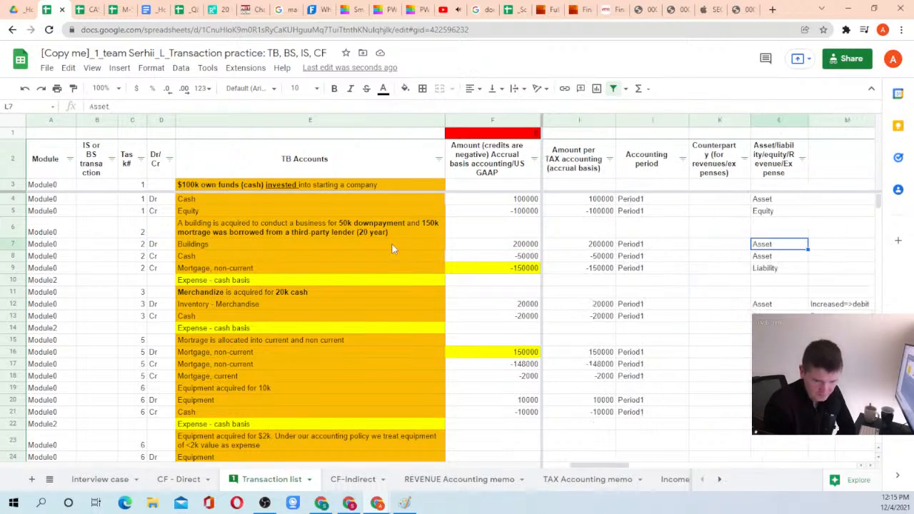
key(Left)
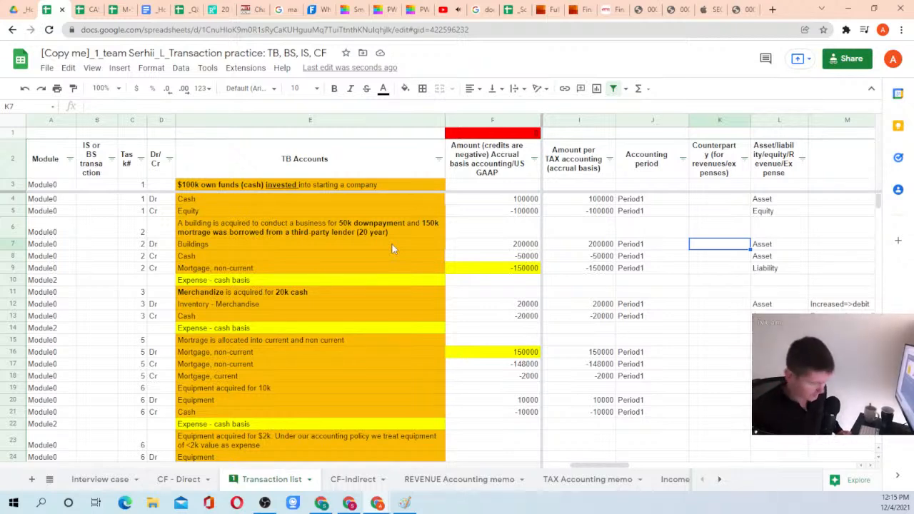
key(Right)
key(Right)
key(Right)
key(Right)
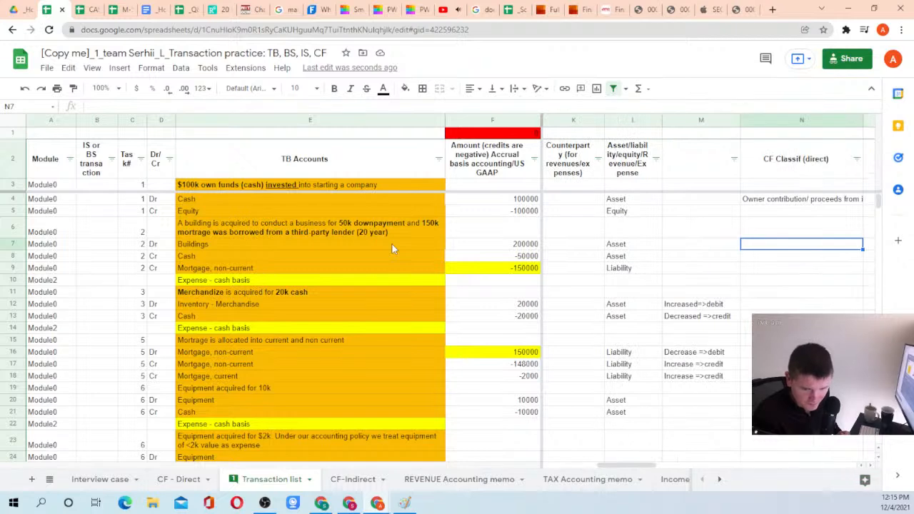
key(Left)
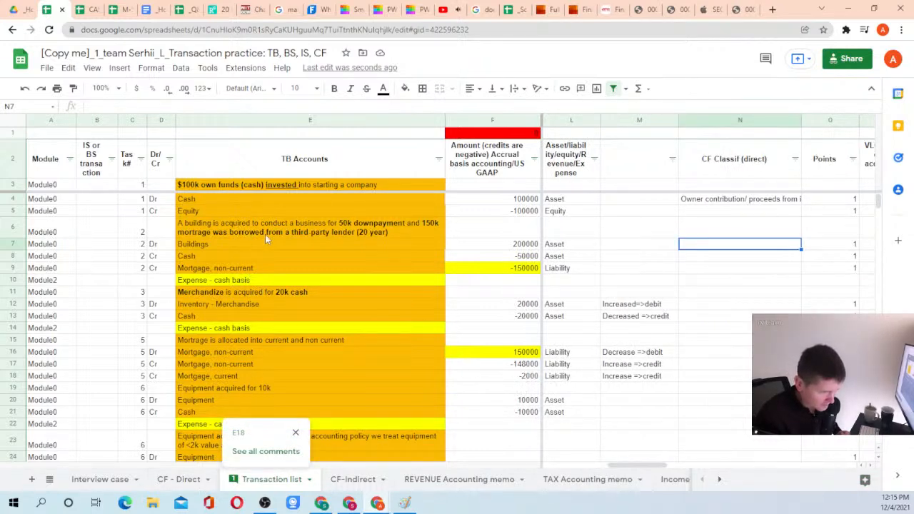
Rename the investing line in B10 of the CF - Direct sheet as "Building acquisition"
click(162, 486)
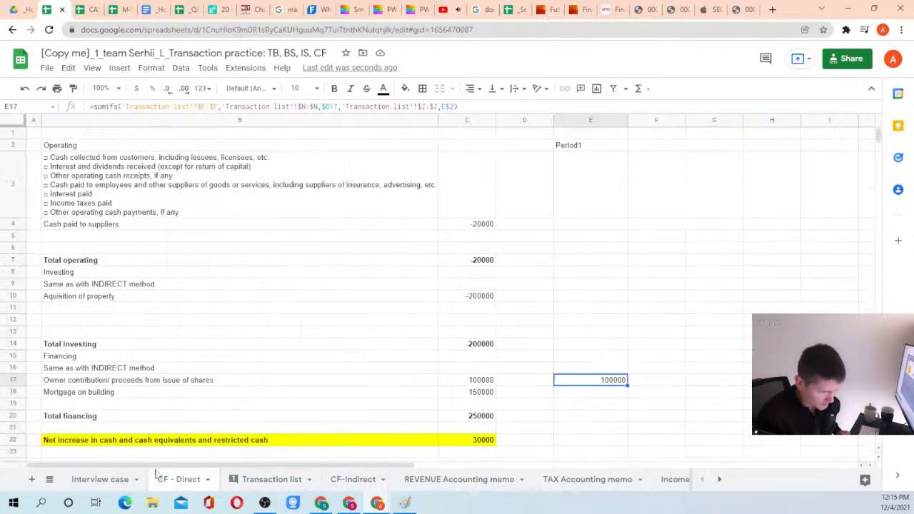
key(Left)
key(Up)
key(Up)
key(Up)
key(Up)
key(Up)
key(Up)
key(Up)
key(Up)
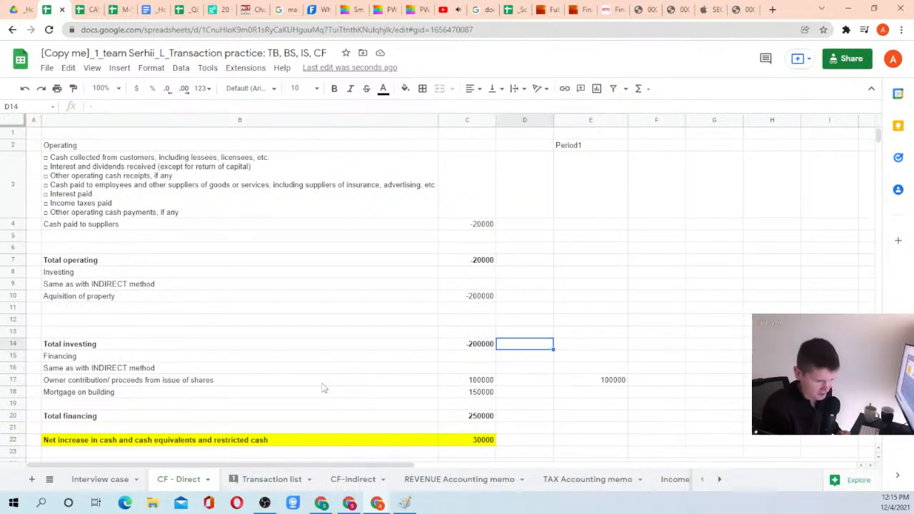
key(Left)
key(Left)
key(Down)
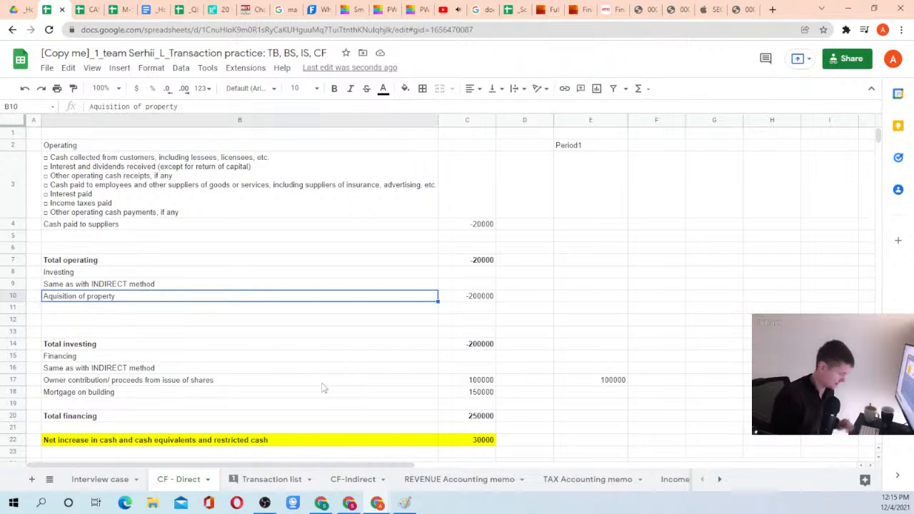
text(Buildin)
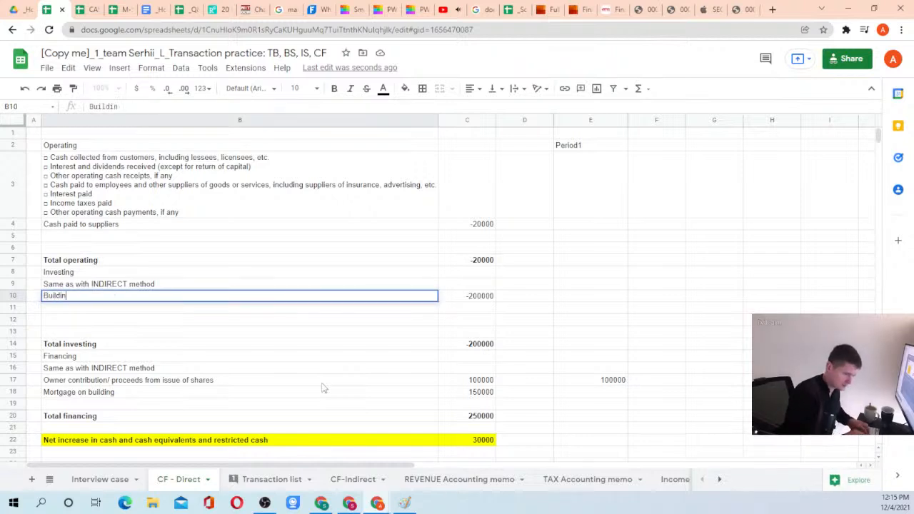
text(g acquisition)
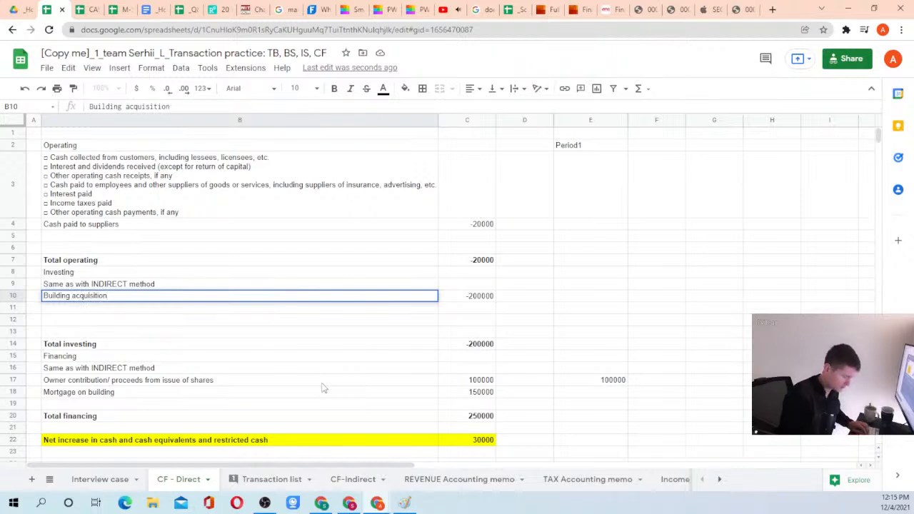
key(Return)
Copy the Building acquisition label from B10 into the CF Classif (direct) cell N7 for the Buildings line on Transaction list
key(Up)
key(Right)
key(Right)
key(Right)
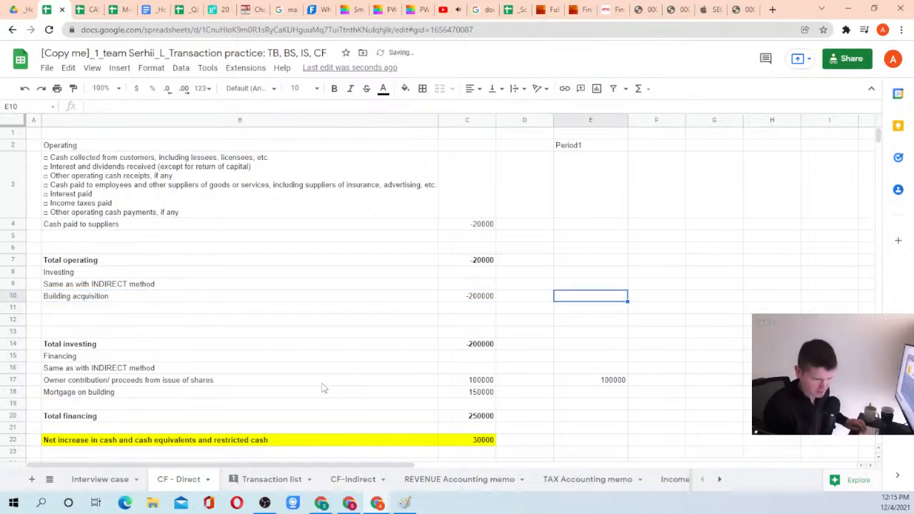
key(Left)
key(Left)
key(Left)
key(ctrl+c)
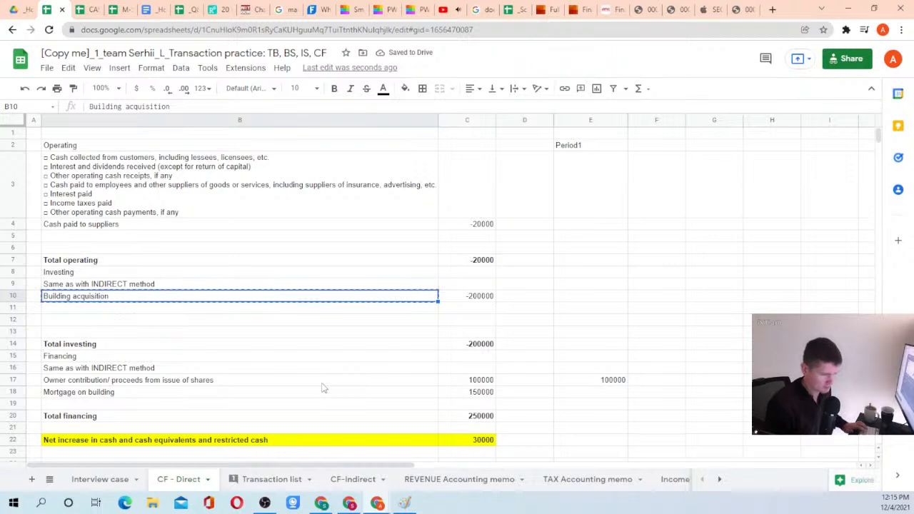
click(275, 480)
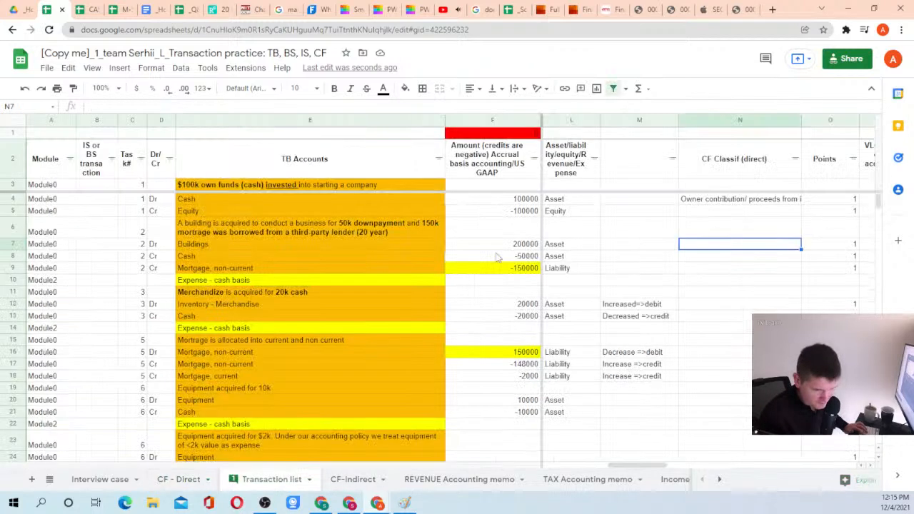
key(ctrl+v)
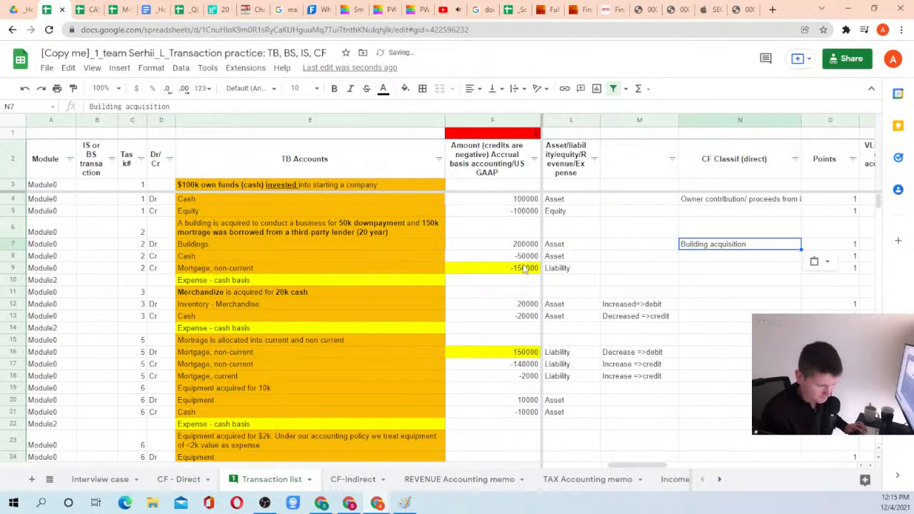
Copy the owner contribution SUMIFS formula from E17 of the CF - Direct sheet into E10 for Building acquisition
click(184, 481)
click(622, 382)
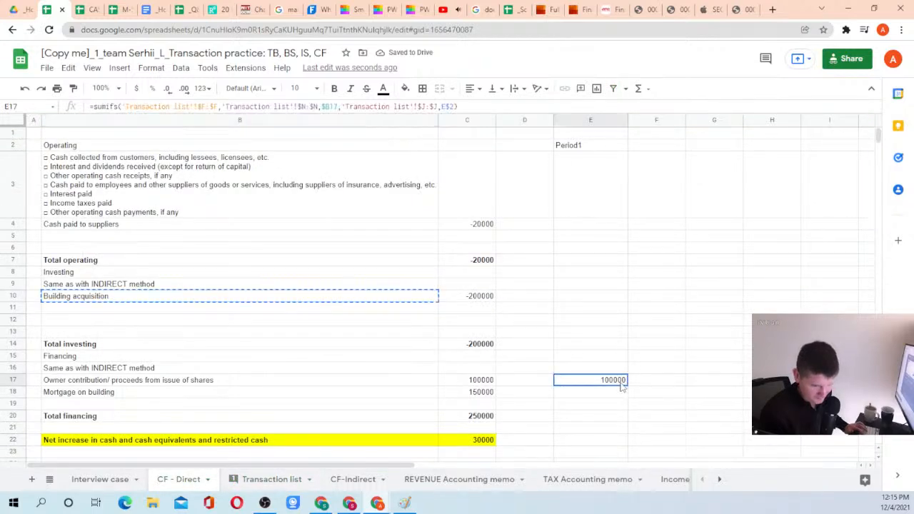
key(ctrl+c)
key(Up)
key(Up)
key(Up)
key(Up)
key(Up)
key(Up)
key(Up)
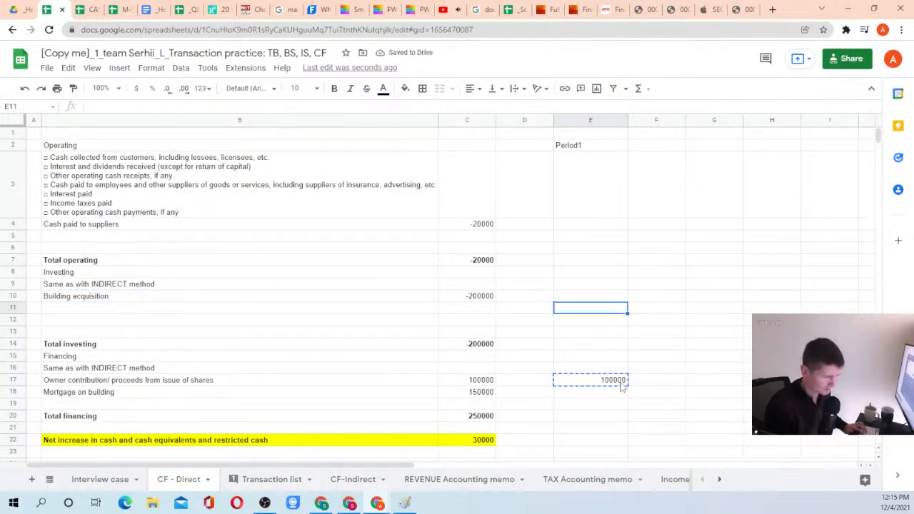
key(ctrl+v)
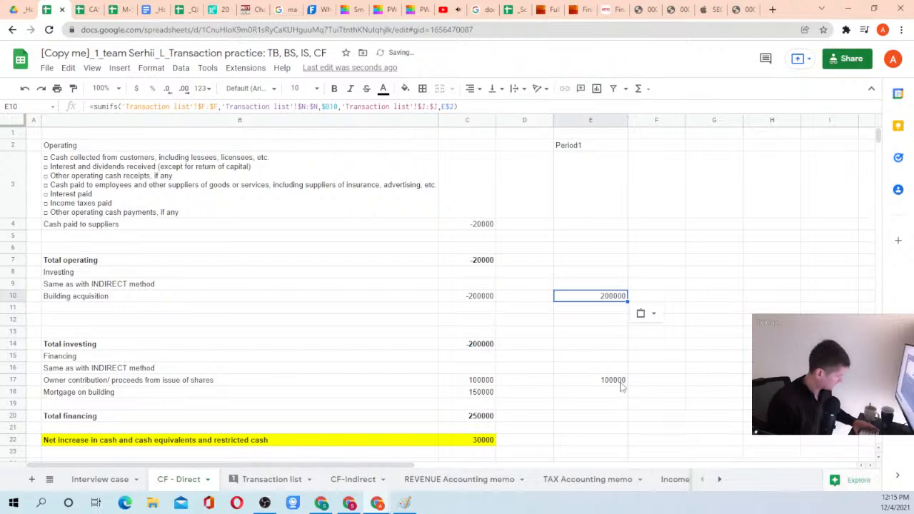
Negate the Building acquisition SUMIFS formula in E10 by adding a minus sign before it
click(473, 297)
click(601, 299)
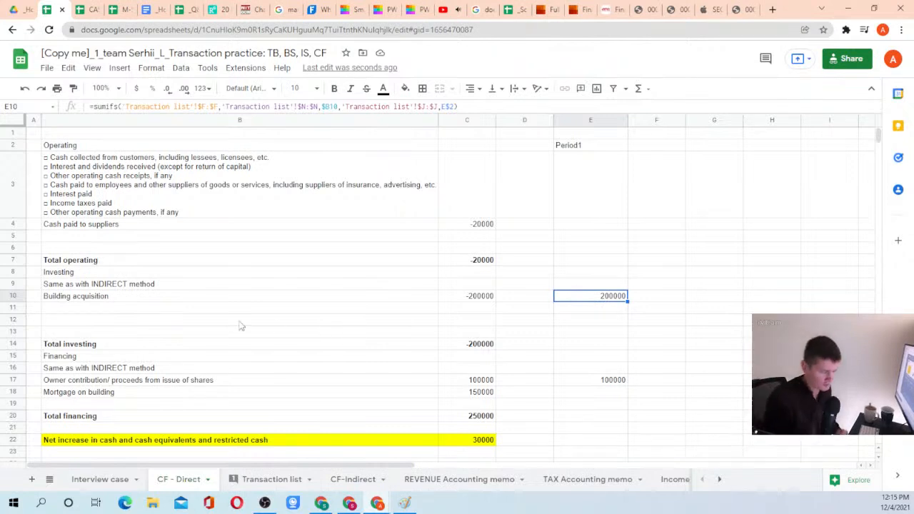
click(94, 106)
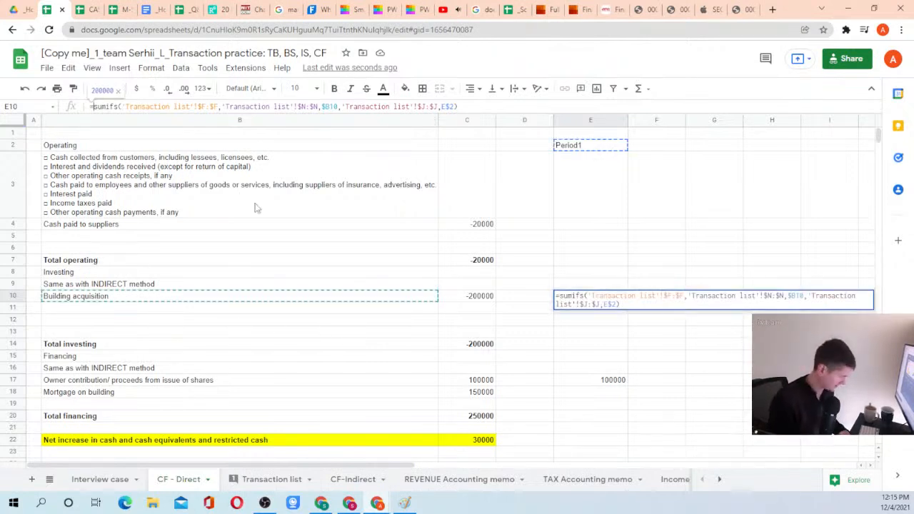
text(-)
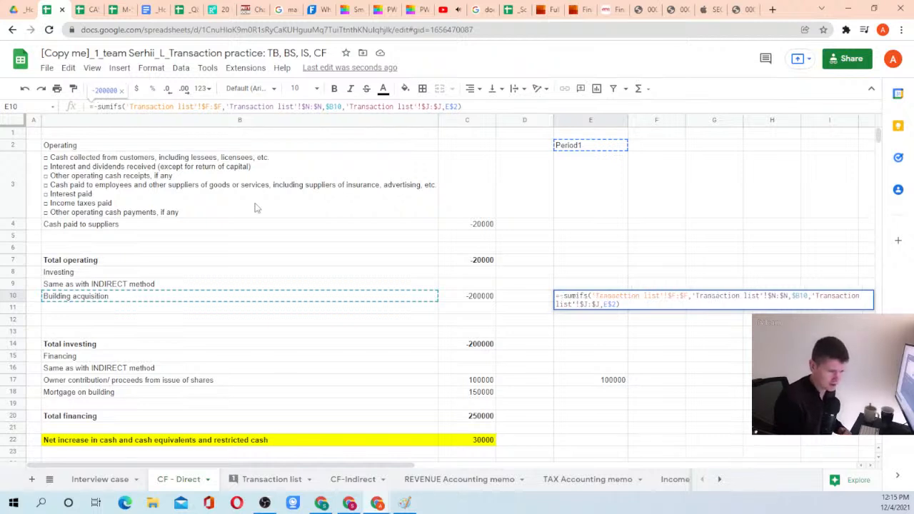
key(Return)
key(Up)
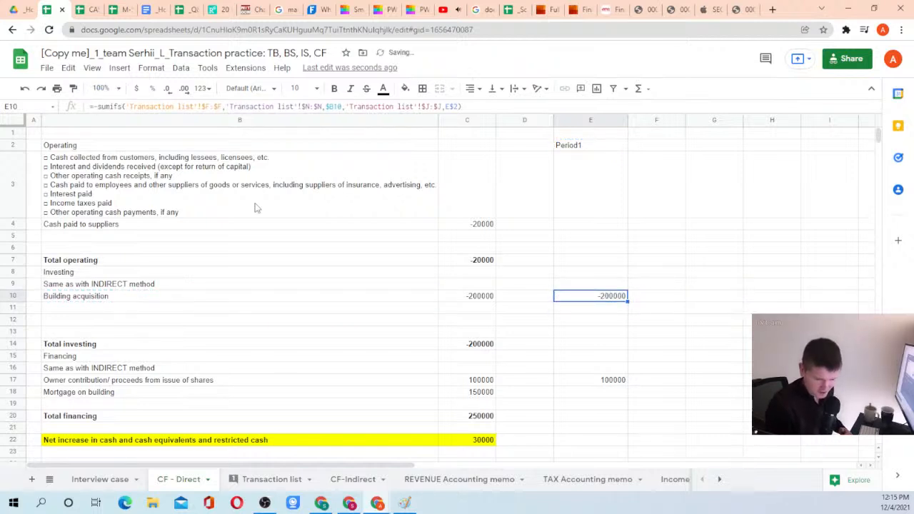
Copy the Total operating formula from C7 into the Period1 cell E7
key(Down)
key(Down)
key(Down)
key(Up)
key(Up)
key(Up)
key(Up)
key(Up)
key(Left)
key(Up)
key(Left)
key(ctrl+c)
key(Right)
key(Right)
key(ctrl+v)
Copy the Total investing formula from C14 into the Period1 cell E14
key(Down)
key(Down)
key(Down)
key(Down)
key(Down)
key(Down)
key(Down)
key(Left)
key(Left)
key(ctrl+c)
key(Right)
key(Right)
key(ctrl+v)
Copy the Total financing formula from C20 into the Period1 cell E20
key(Down)
key(Down)
key(Down)
key(Down)
key(Down)
key(Down)
key(Left)
key(Left)
key(ctrl+c)
key(Right)
key(Right)
key(ctrl+v)
Copy the highlighted net increase in cash formula from C22 into the Period1 cell E22
key(Down)
key(Down)
key(Down)
key(Down)
key(Down)
key(Down)
key(Up)
key(Up)
key(Up)
key(Up)
key(Left)
key(Left)
key(ctrl+c)
key(Right)
key(Right)
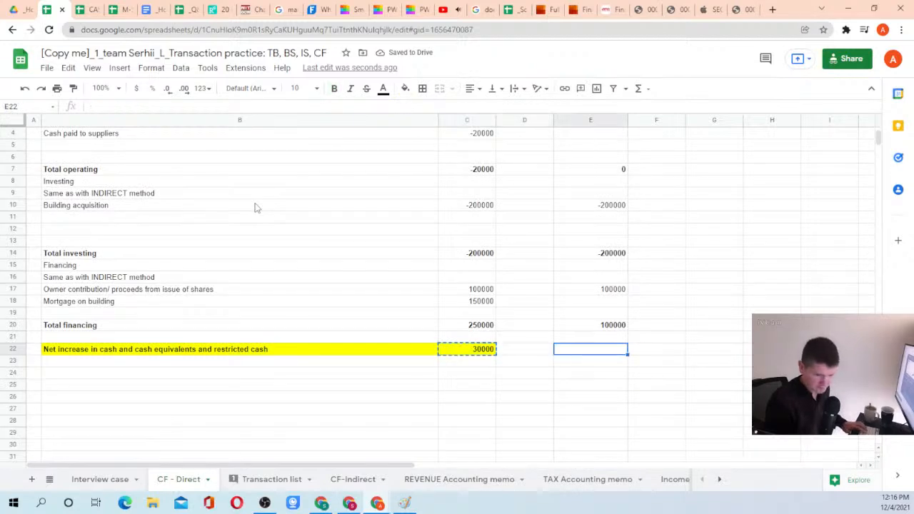
key(ctrl+v)
Rename the mortgage line in B18 as "Proceeds from Mortgage on building"
key(Up)
key(Up)
key(Up)
key(Up)
key(Up)
key(Left)
key(Left)
key(Left)
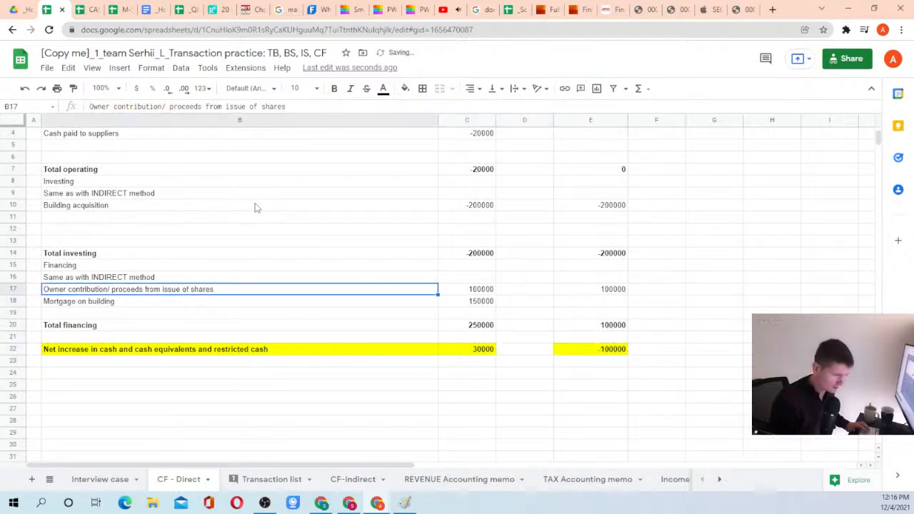
key(Down)
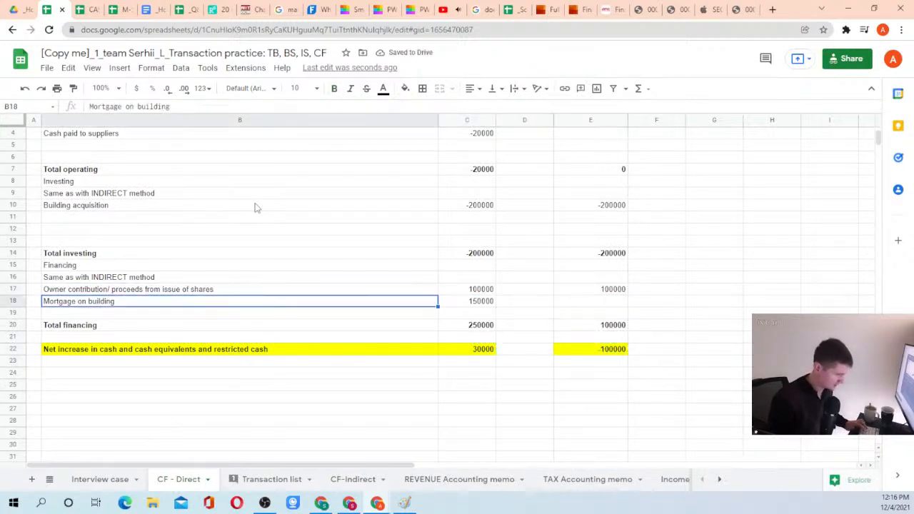
click(120, 106)
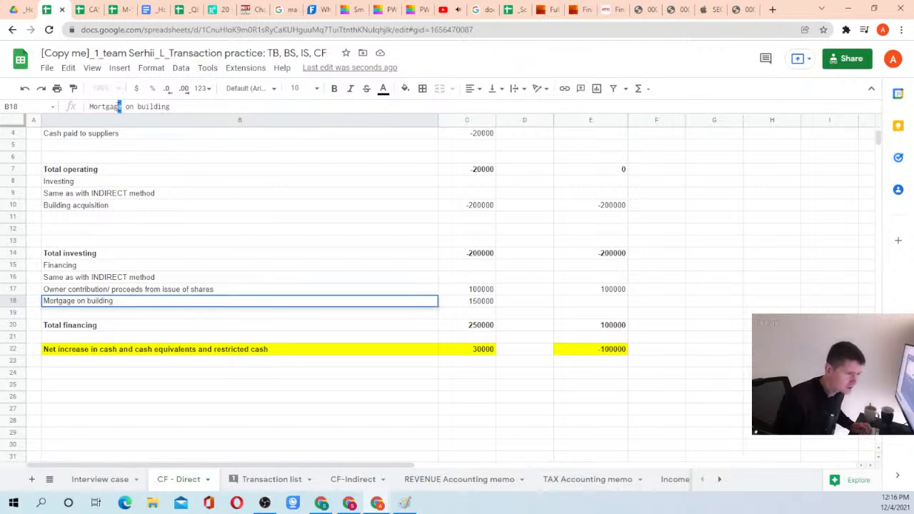
click(91, 106)
text(Procee)
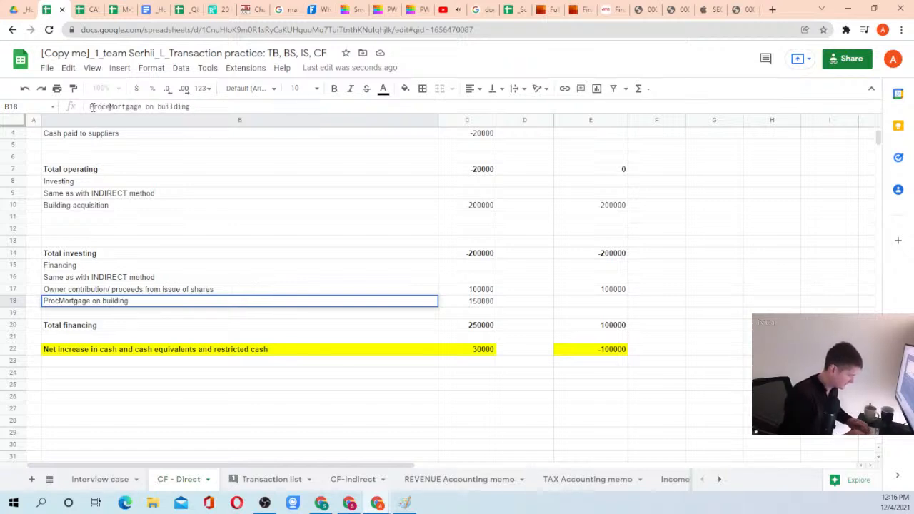
text(ds from)
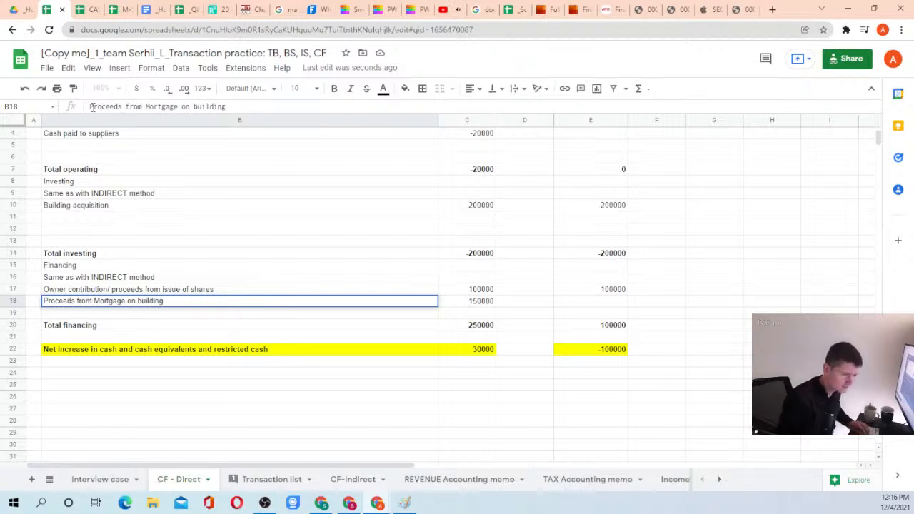
key(Return)
Copy the B18 mortgage proceeds label into CF Classif (direct) cell N9 for the "Mortgage, non-current" line on Transaction list, and return to CF - Direct
key(Up)
key(ctrl+c)
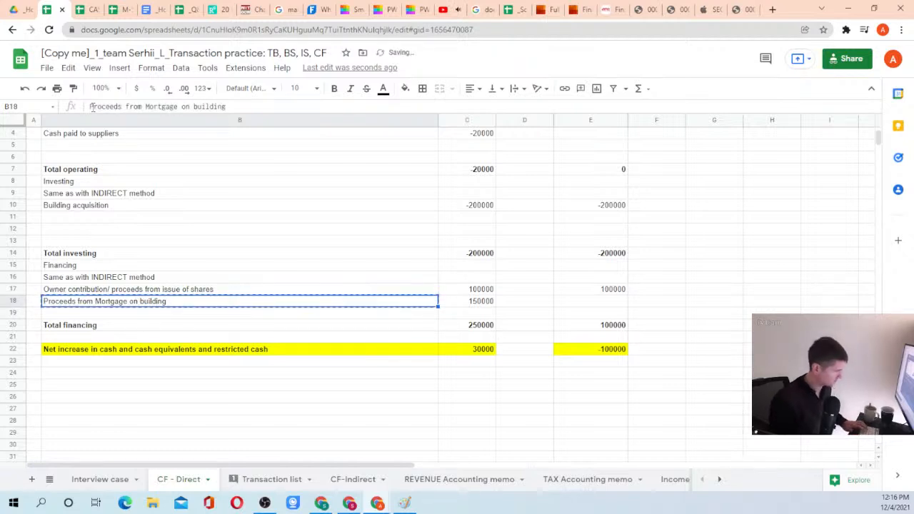
click(337, 487)
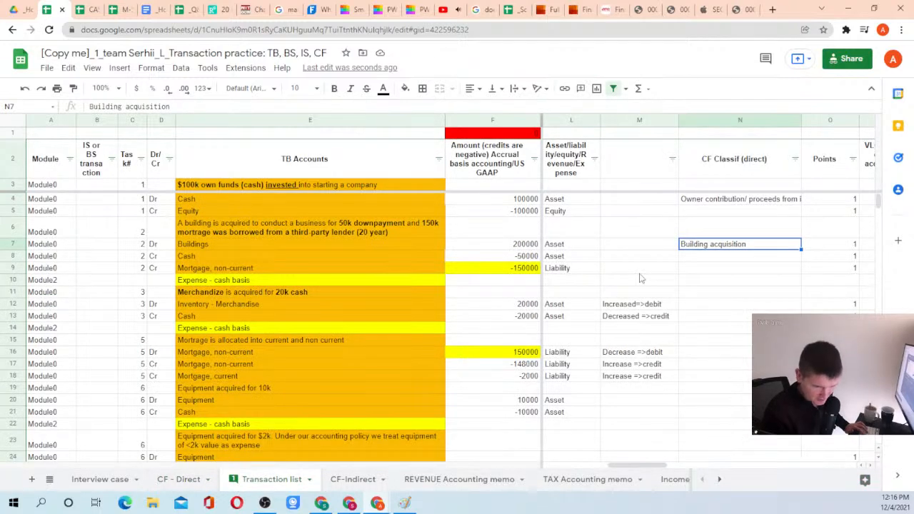
key(Down)
key(ctrl+v)
key(ctrl+shift+Page_Up)
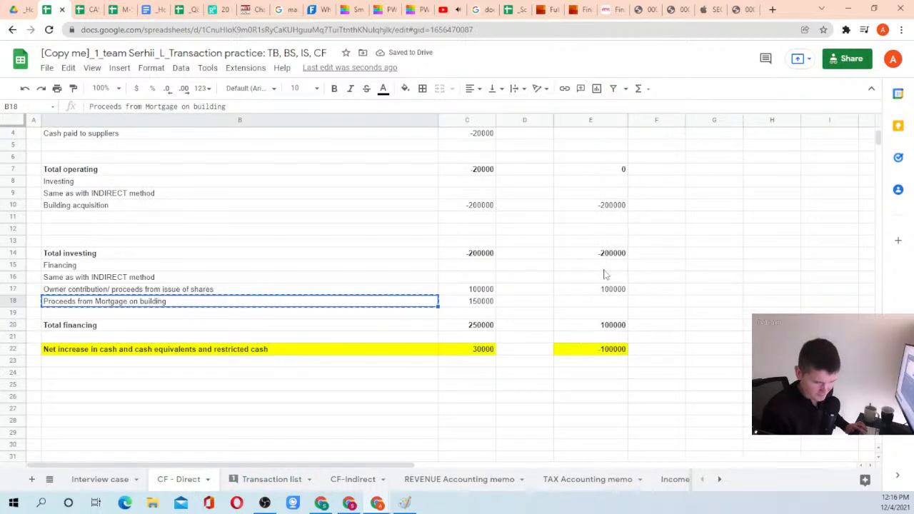
Try to calculate the mortgage proceeds in E18 with the positive SUMIFS formula copied from E17
click(608, 290)
key(ctrl+c)
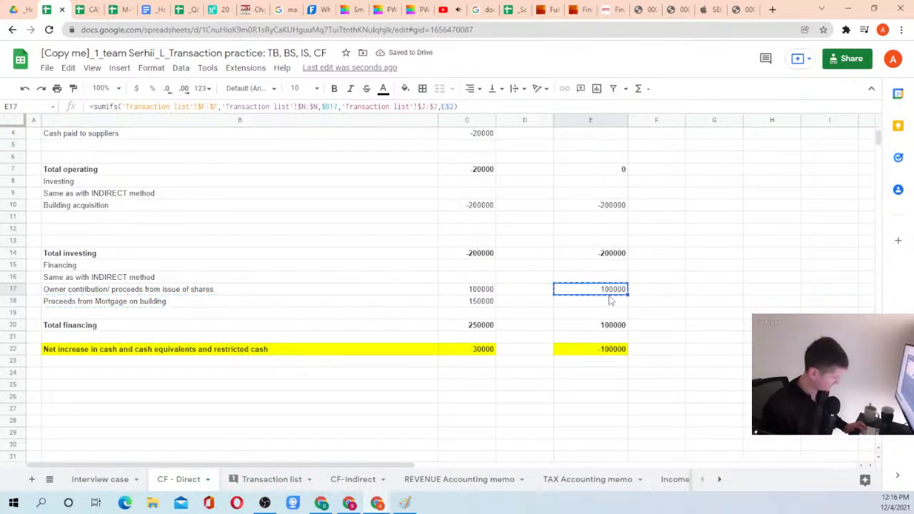
click(608, 301)
key(ctrl+v)
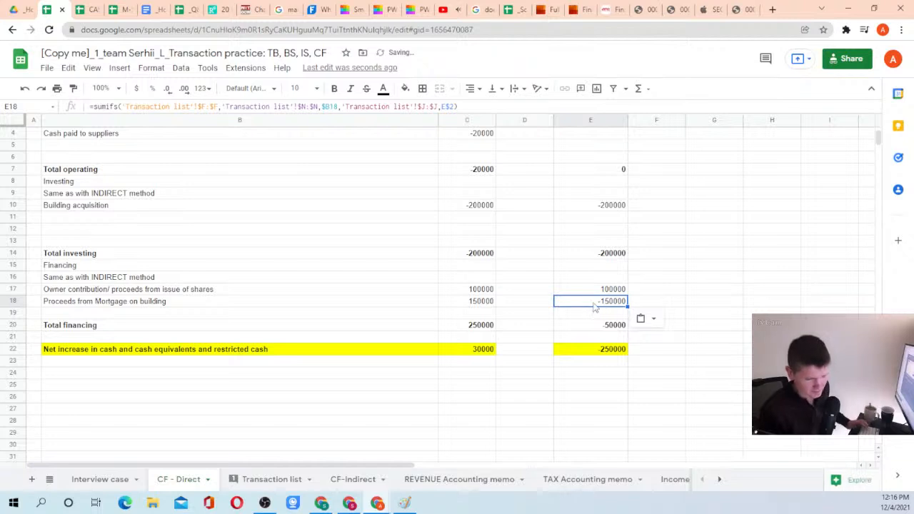
Copy the negated SUMIFS formula from E10 into E18 for the mortgage proceeds
click(600, 208)
key(ctrl+c)
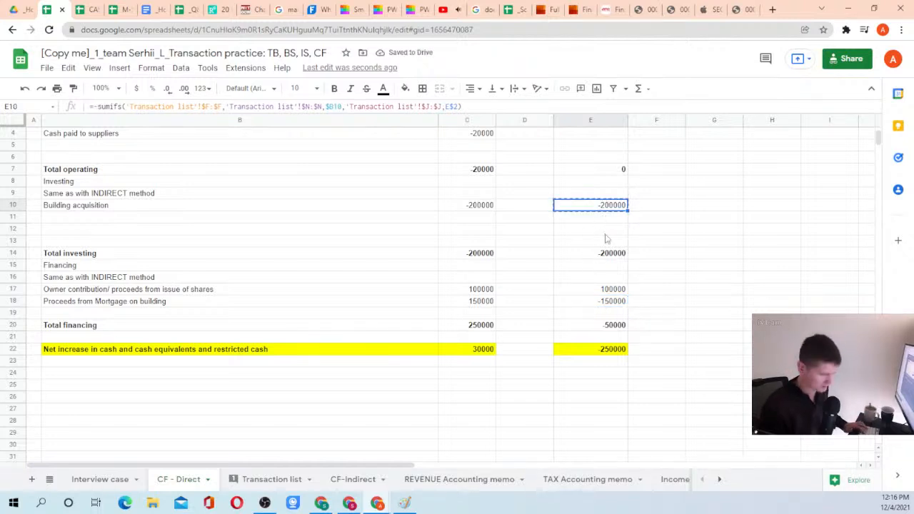
click(611, 303)
key(ctrl+v)
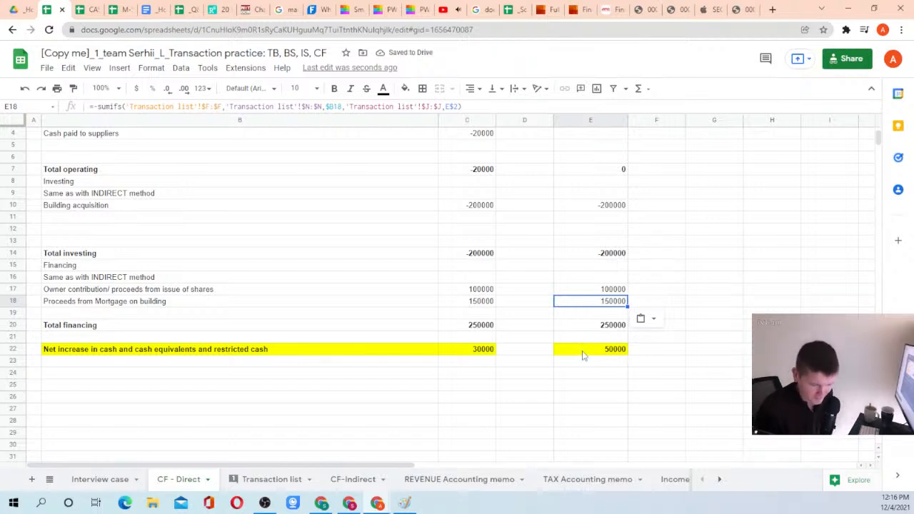
scroll(588, 222, up, 2)
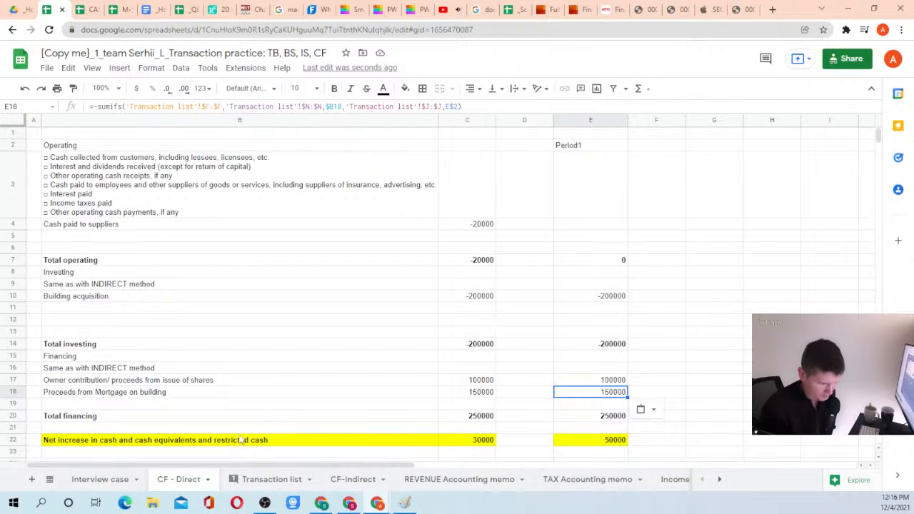
Select the Inventory - Merchandise line in E12 of Transaction list and copy the "Cash paid to suppliers" label from B4 of CF - Direct
click(266, 481)
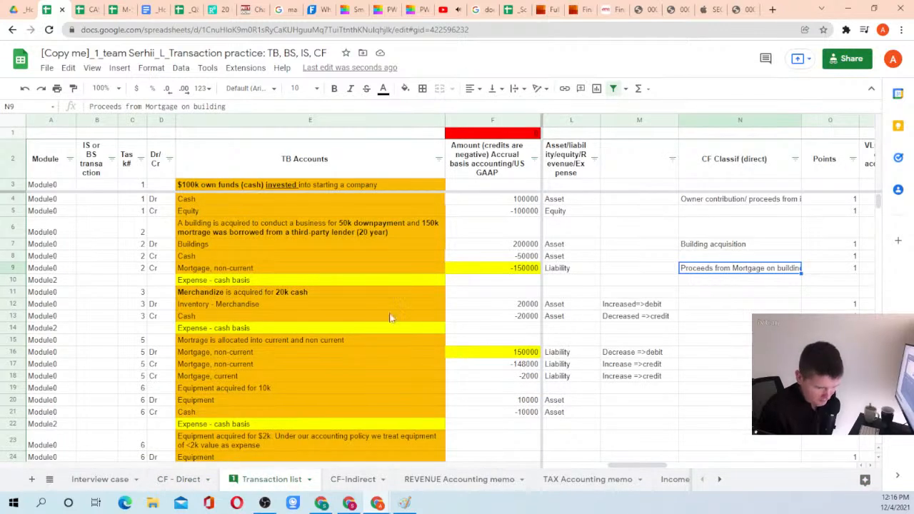
click(219, 309)
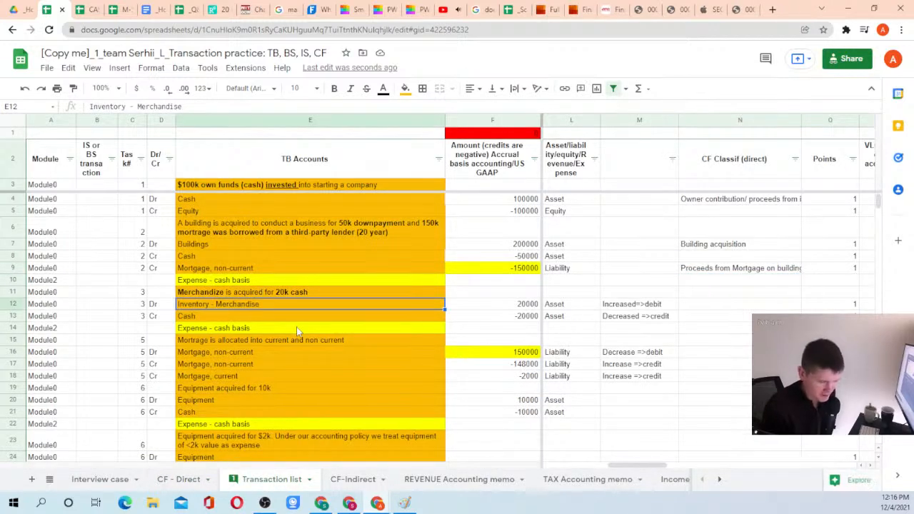
click(175, 487)
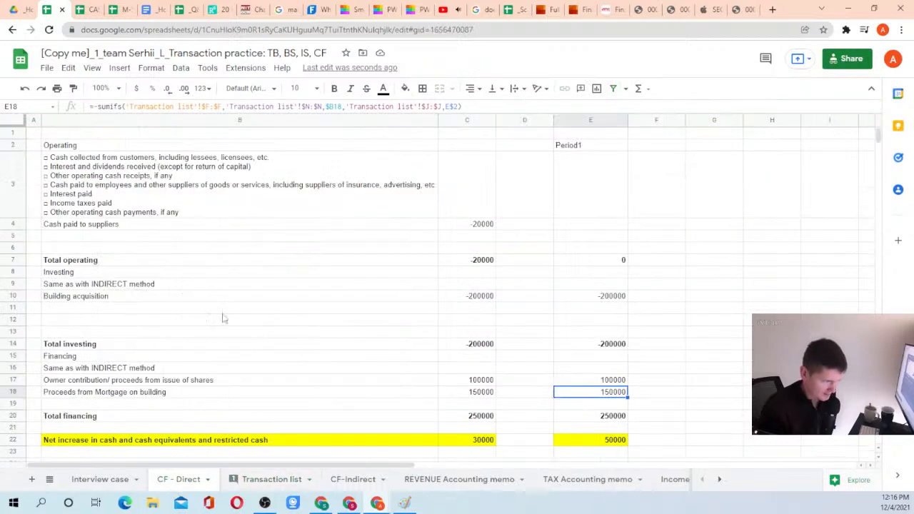
click(131, 230)
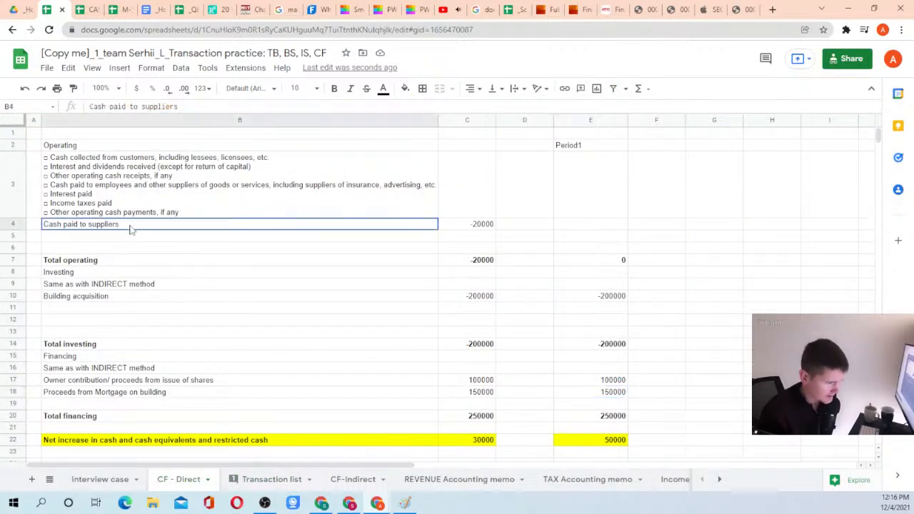
key(ctrl+c)
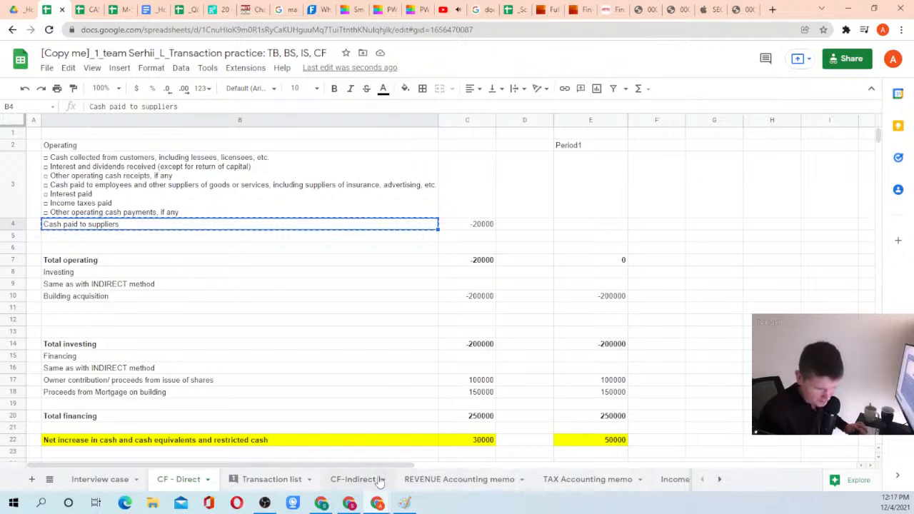
Paste the "Cash paid to suppliers" label into CF Classif (direct) cell N13 for the merchandise purchase's Cash line on Transaction list
click(342, 484)
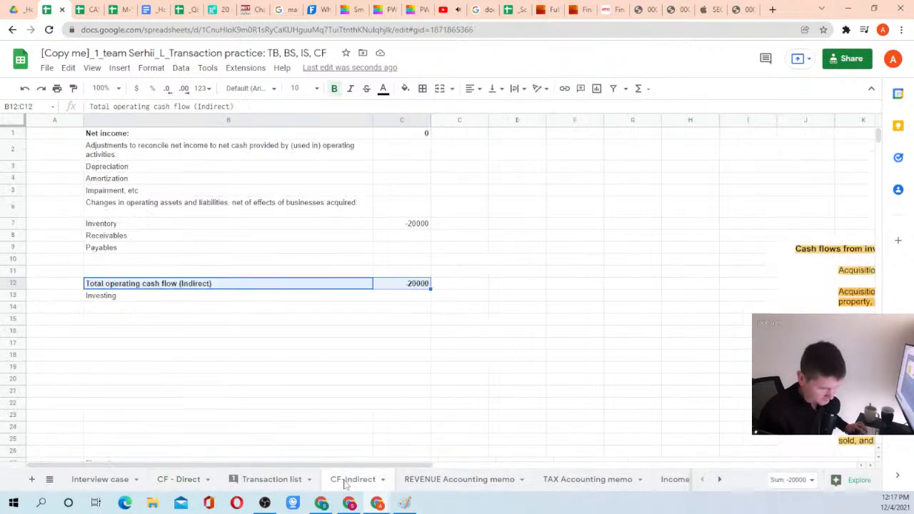
click(296, 482)
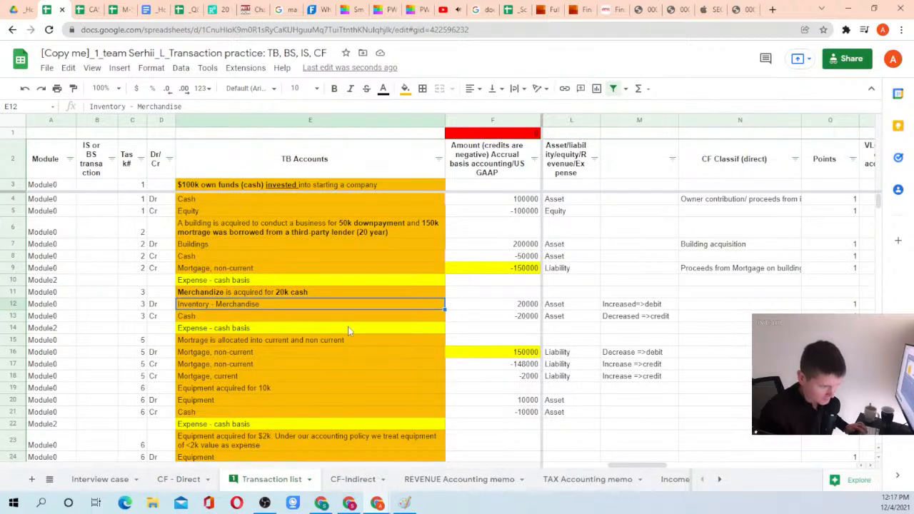
key(Right)
key(Right)
key(Right)
key(Right)
key(Right)
key(Right)
key(Right)
key(Right)
key(Right)
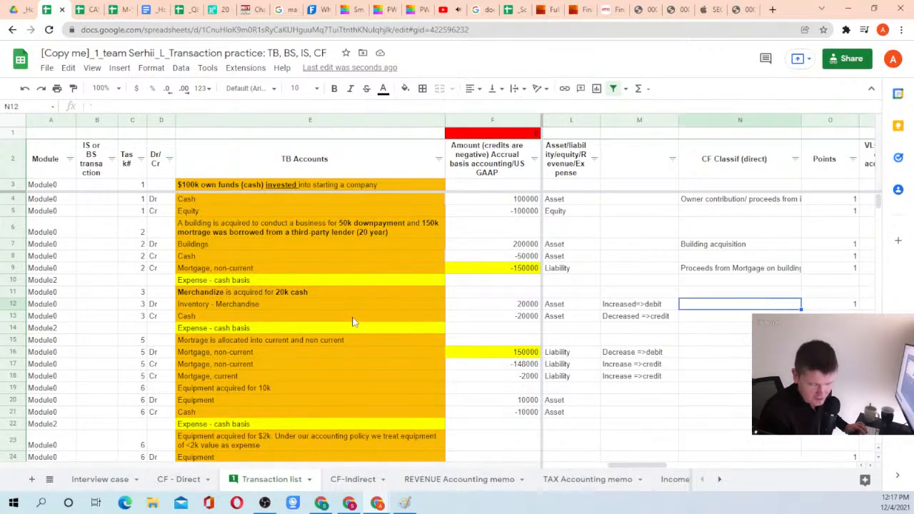
key(ctrl+v)
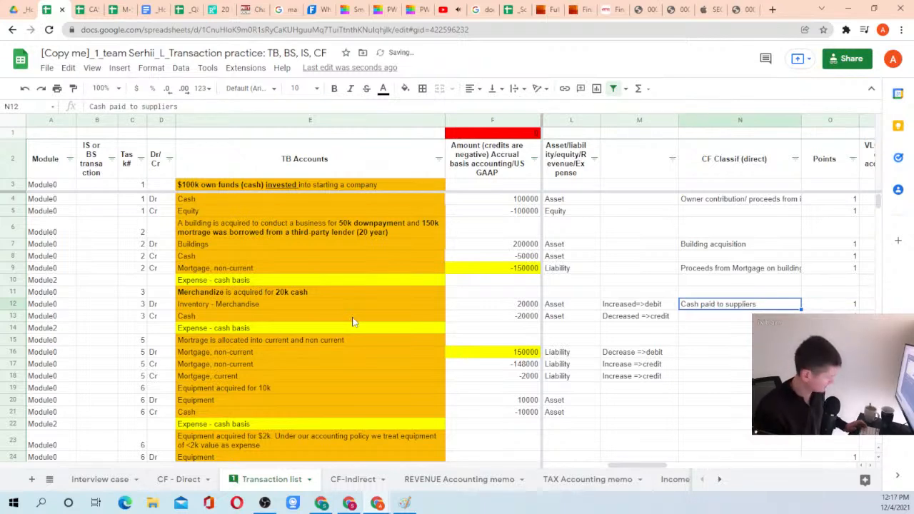
key(ctrl+z)
key(Down)
key(ctrl+v)
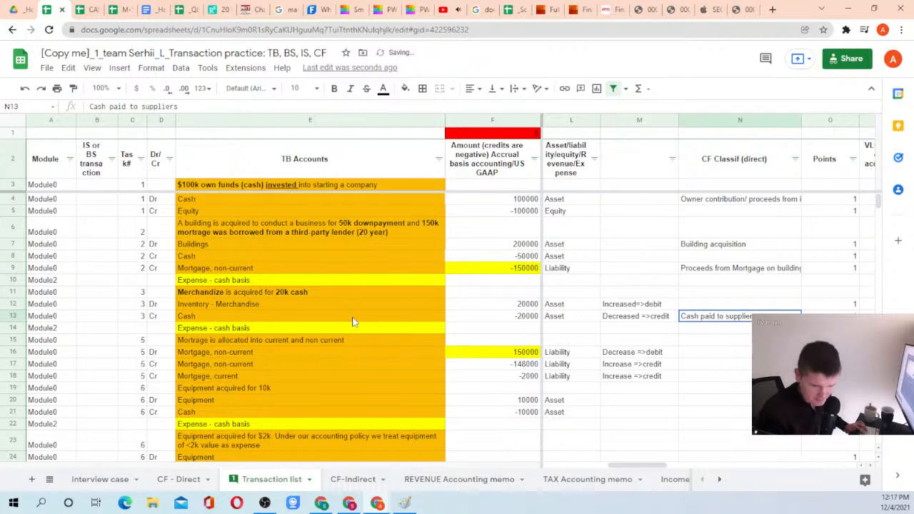
Review the accounting periods and the filled-in CF Classif (direct) entries across the Transaction list rows, returning to N13
scroll(536, 343, down, 1)
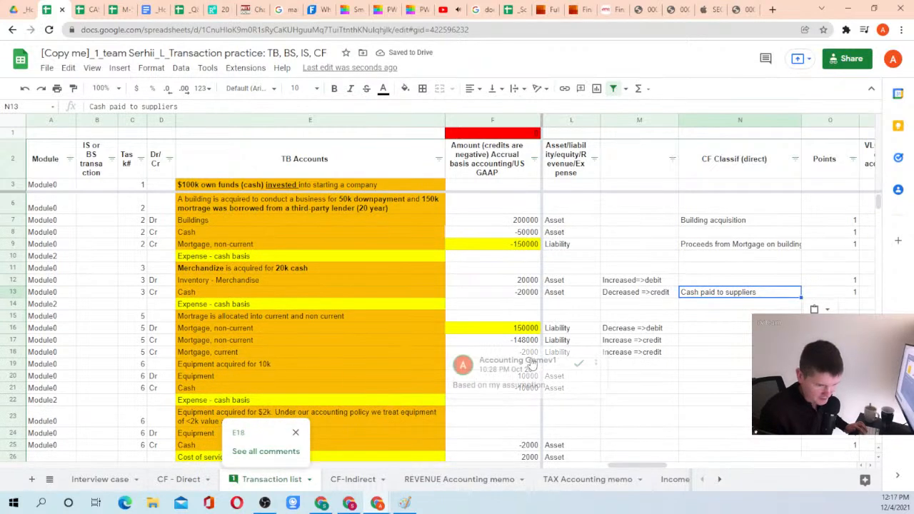
drag(560, 378, 563, 354)
scroll(565, 391, down, 3)
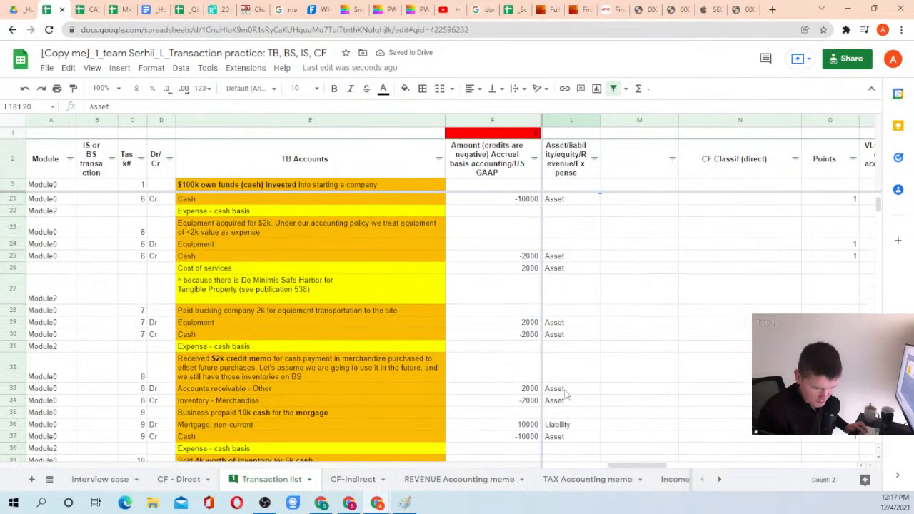
scroll(562, 380, up, 2)
key(Left)
key(Left)
key(Left)
key(Left)
key(Right)
key(Right)
key(ctrl+Down)
key(ctrl+Down)
key(Down)
key(Down)
key(Down)
key(Down)
key(Down)
key(Down)
key(Down)
key(Down)
key(Down)
key(Down)
key(Down)
key(Down)
key(Down)
key(Down)
key(Down)
key(Down)
key(Down)
key(Down)
key(Down)
key(Down)
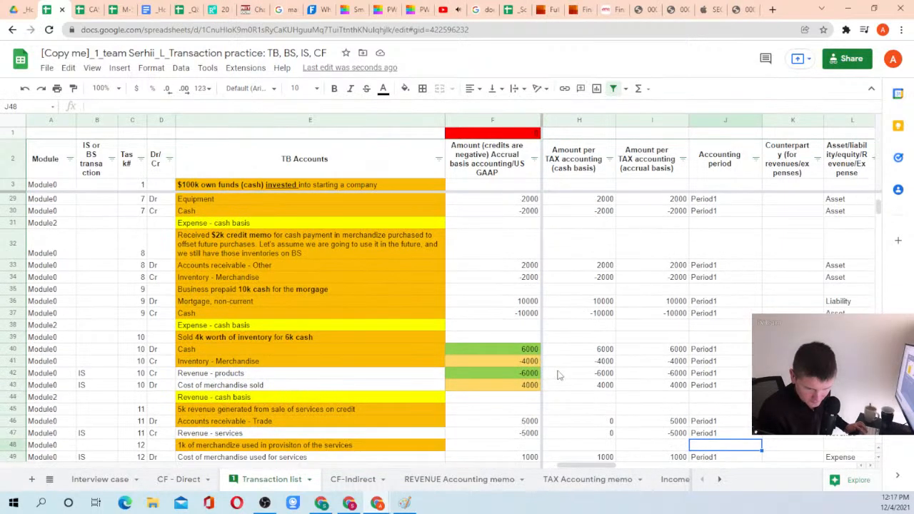
key(Up)
key(Up)
key(Up)
key(Up)
key(Up)
key(Up)
key(Up)
key(Up)
key(Up)
key(Up)
key(Up)
key(Up)
key(Up)
key(Up)
key(Up)
key(Up)
key(Up)
key(Up)
key(Up)
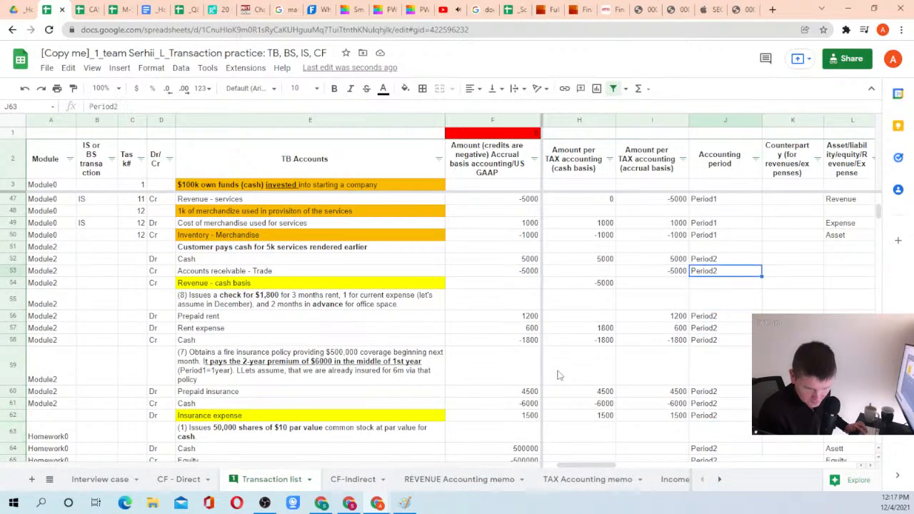
key(Right)
key(Right)
key(Right)
key(Right)
key(Left)
key(Right)
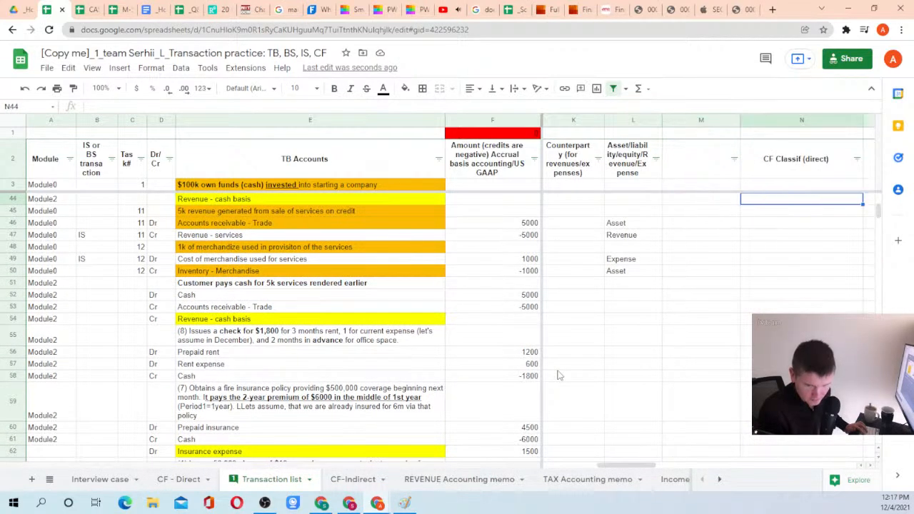
key(ctrl+Up)
key(Up)
key(Up)
key(Down)
key(Down)
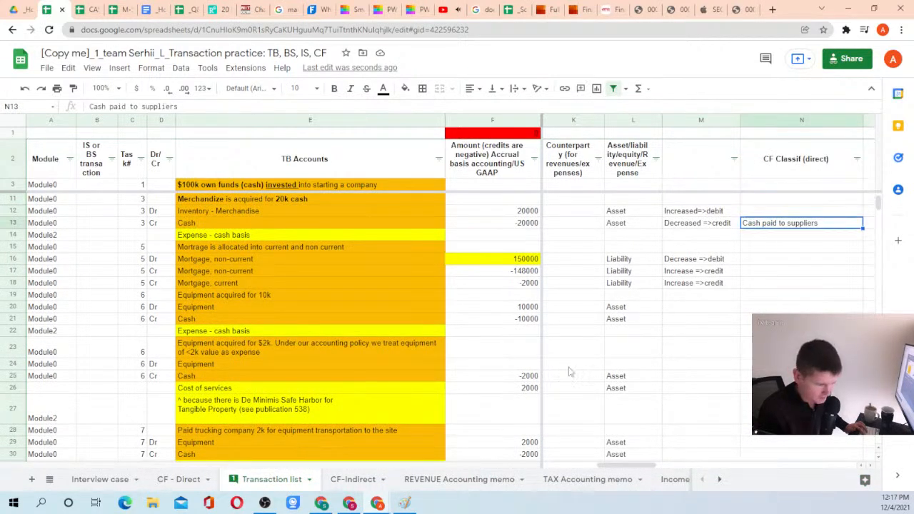
Copy the negated SUMIFS formula from E10 of CF - Direct into E4 for cash paid to suppliers, and check the net cash increase
click(178, 480)
click(621, 296)
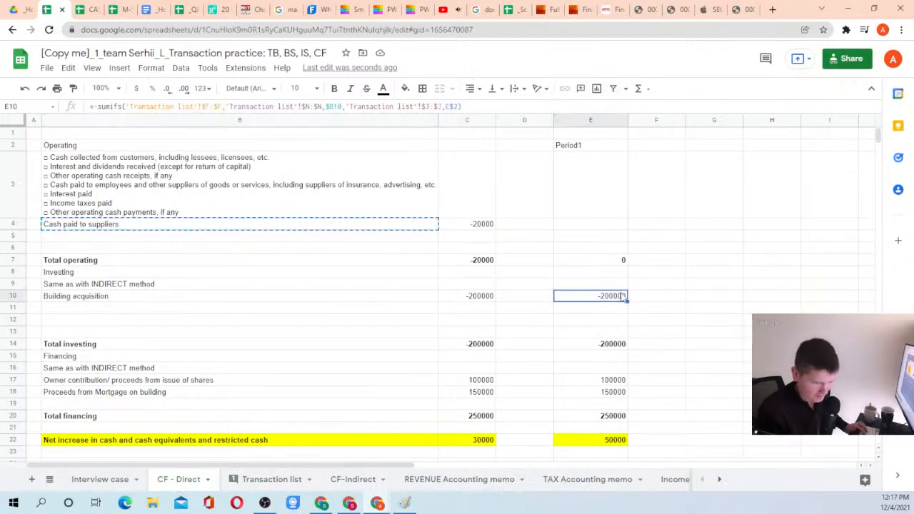
key(ctrl+c)
click(607, 225)
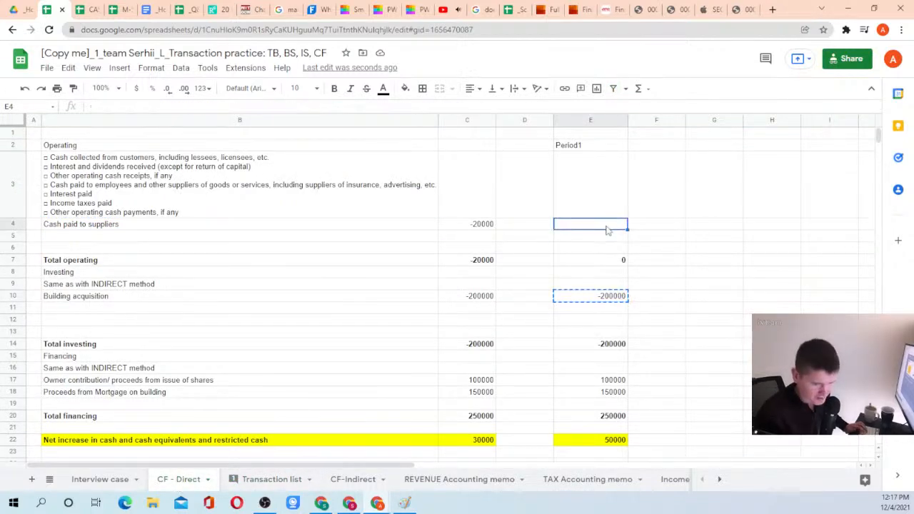
key(ctrl+v)
scroll(585, 348, down, 3)
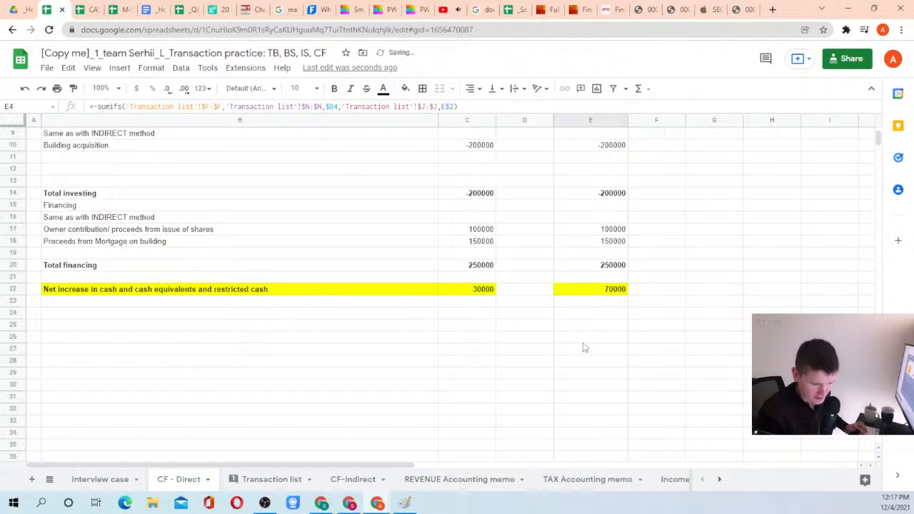
click(602, 290)
scroll(603, 290, up, 3)
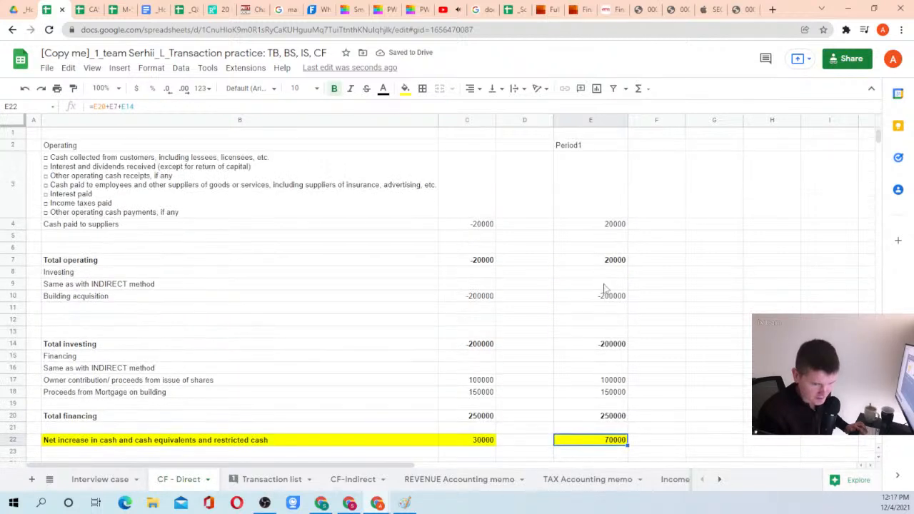
Remove the minus sign before the SUMIFS formula in E4 and check the operating total in E7
click(613, 227)
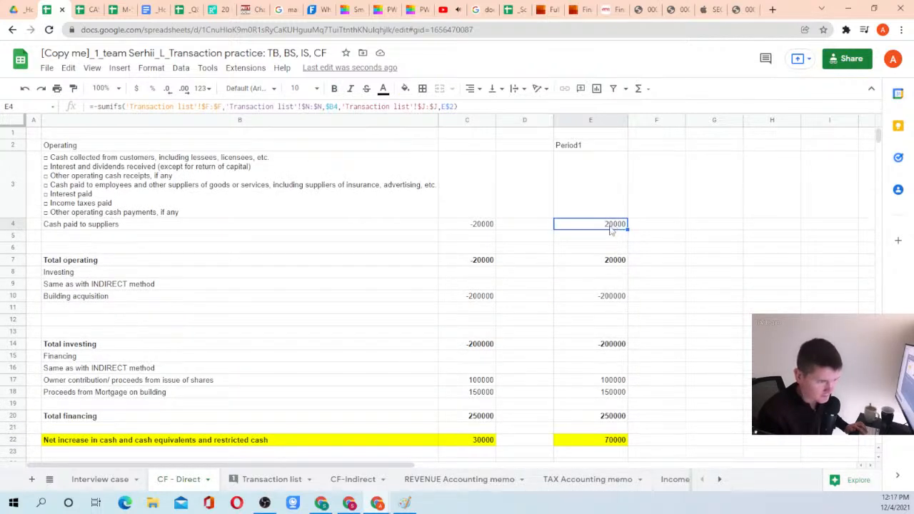
click(97, 107)
key(BackSpace)
key(Return)
key(Up)
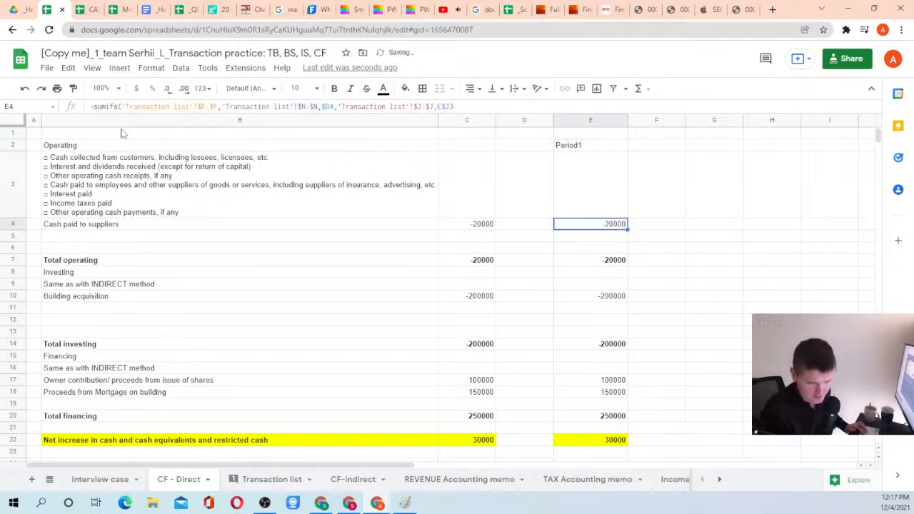
key(Down)
key(Down)
key(Down)
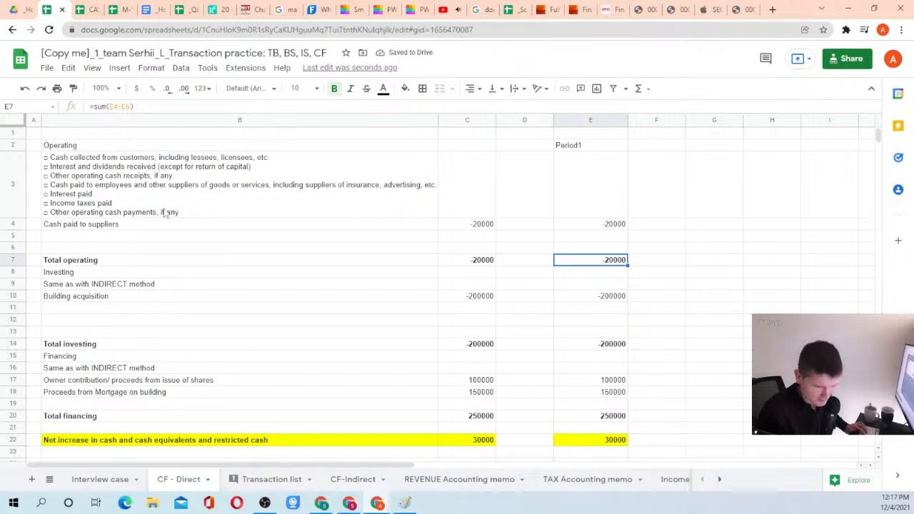
Enter n/a in CF Classif (direct) cells N16 to N18 of Transaction list for the three mortgage allocation lines
click(260, 479)
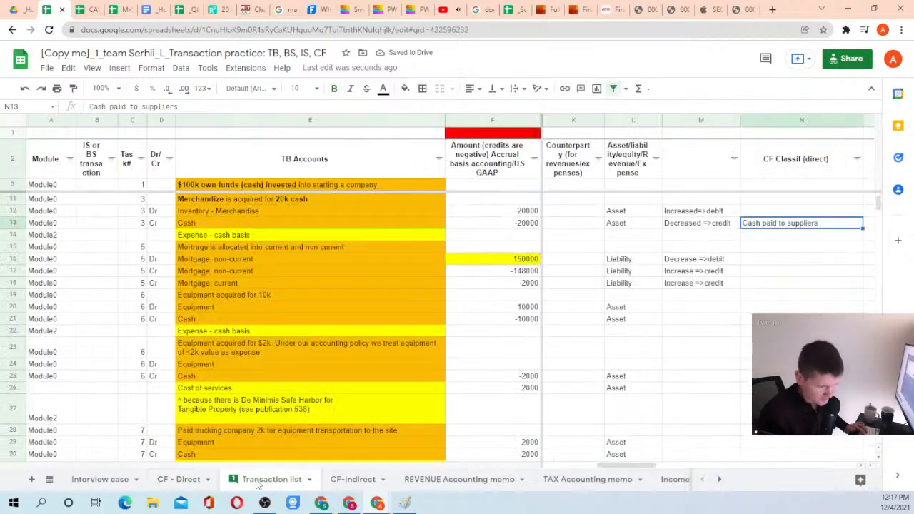
scroll(751, 229, up, 1)
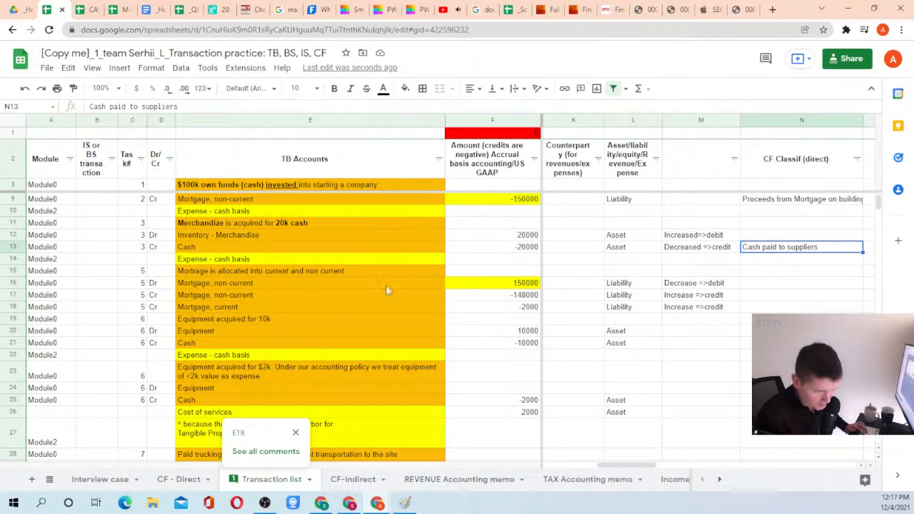
mouse_move(300, 280)
mouse_down()
mouse_move(374, 290)
mouse_move(410, 316)
mouse_move(525, 314)
mouse_up()
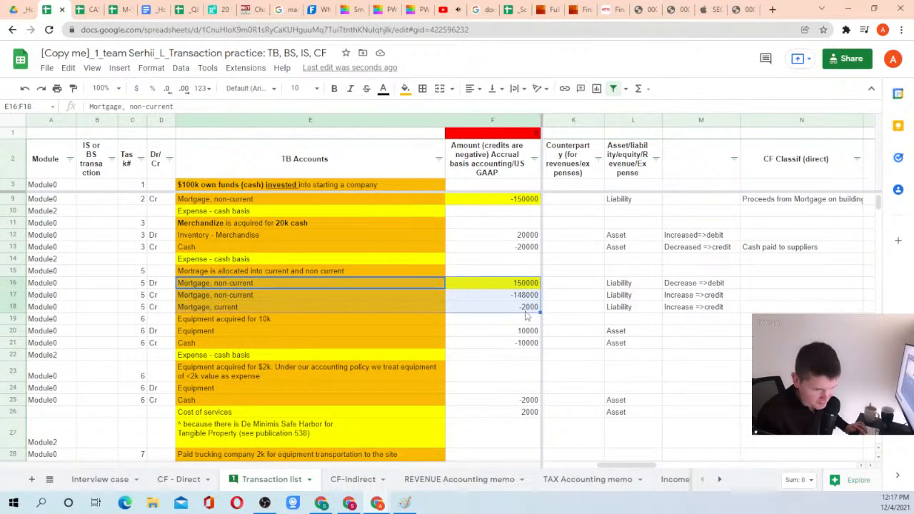
click(755, 288)
text(т.ф)
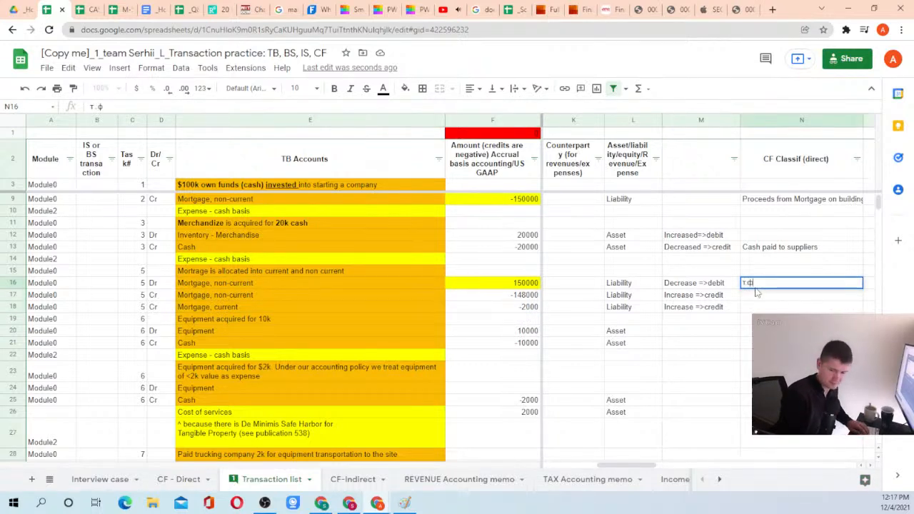
key(Return)
key(Up)
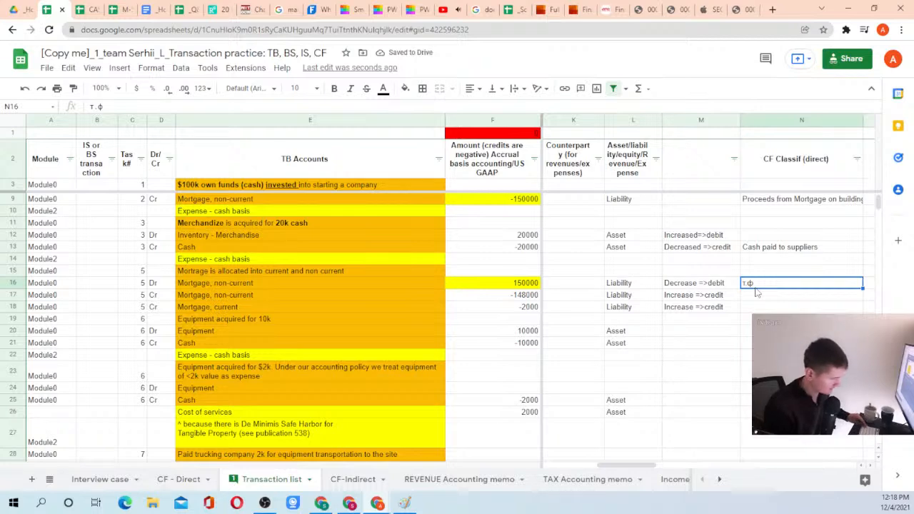
text(n/a)
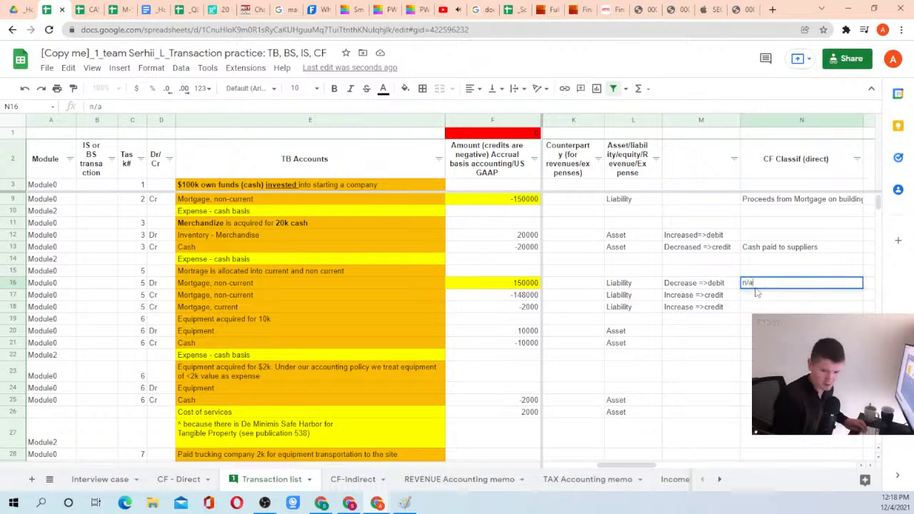
key(Return)
text(n/a)
key(Return)
text(n/a)
key(Return)
key(Down)
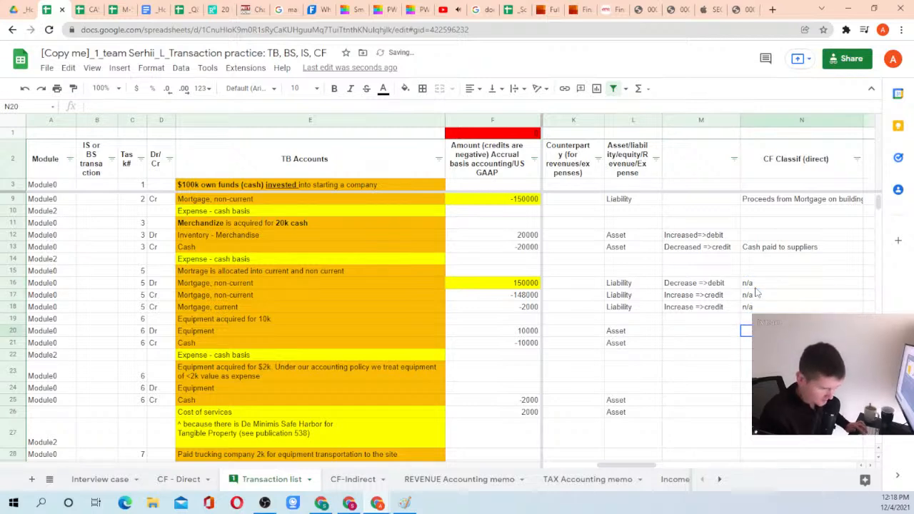
Examine the CF Classif (direct) entries above the equipment purchase, up to the Buildings line in N7
key(Left)
key(Left)
key(Left)
key(Left)
key(Right)
key(Right)
key(Right)
key(Right)
key(Right)
key(Left)
key(Left)
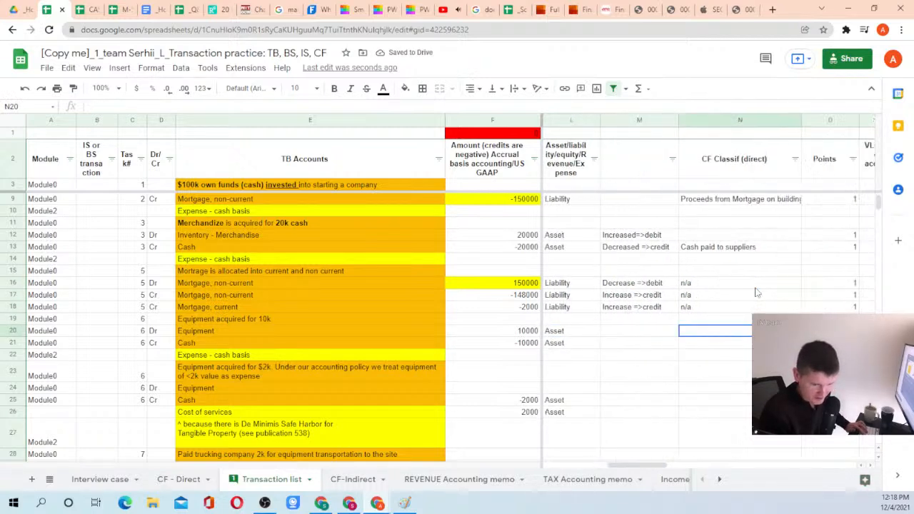
key(Right)
key(Up)
key(Up)
key(Up)
key(Up)
key(Up)
key(Up)
key(Up)
key(Up)
key(Up)
key(Up)
key(Up)
key(Up)
key(Up)
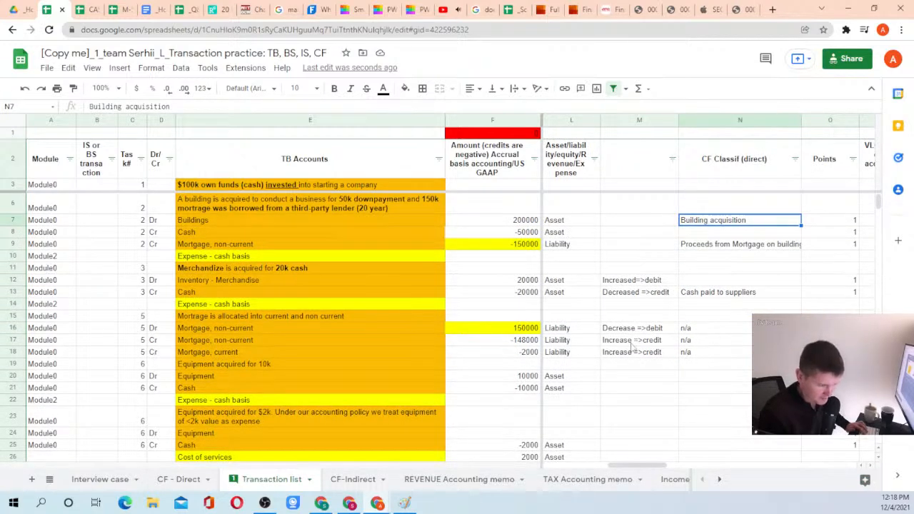
Select N21 for the equipment purchase's Cash line, and add an "Equipment acquisition" line in B11 of CF - Direct
scroll(636, 342, down, 1)
click(698, 299)
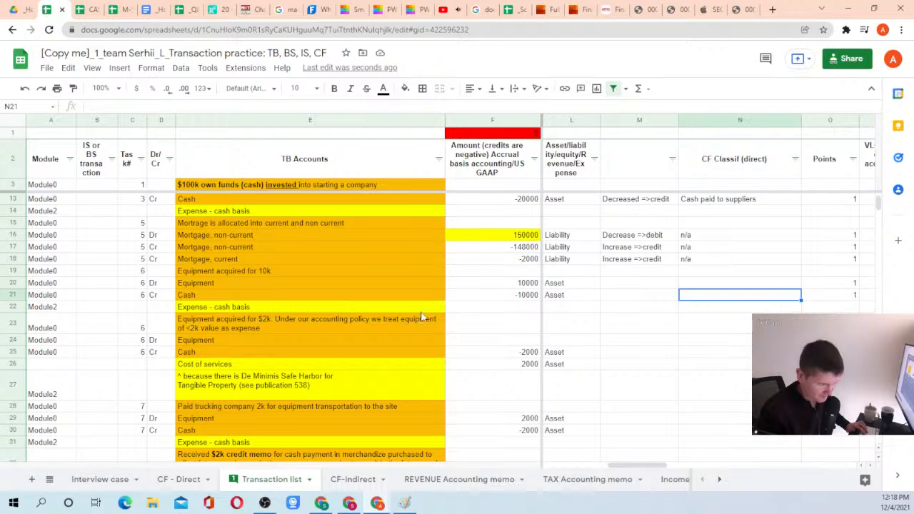
click(180, 479)
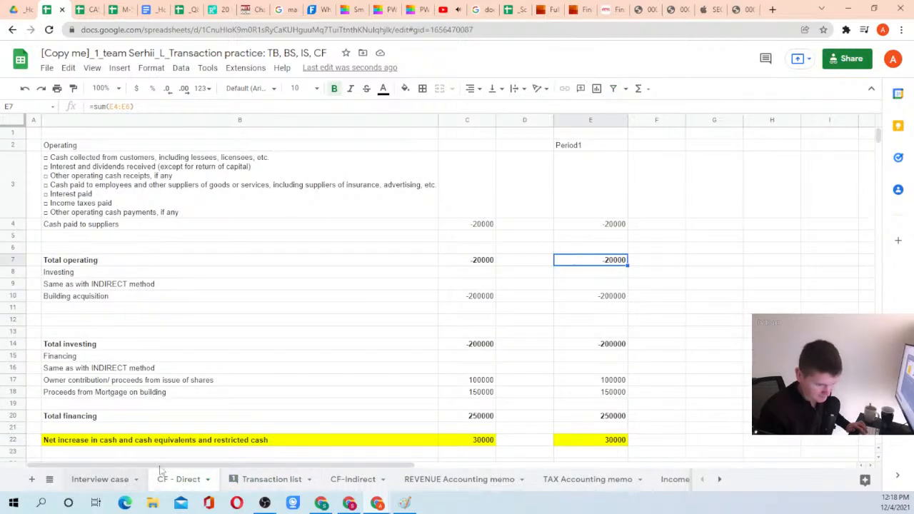
click(84, 309)
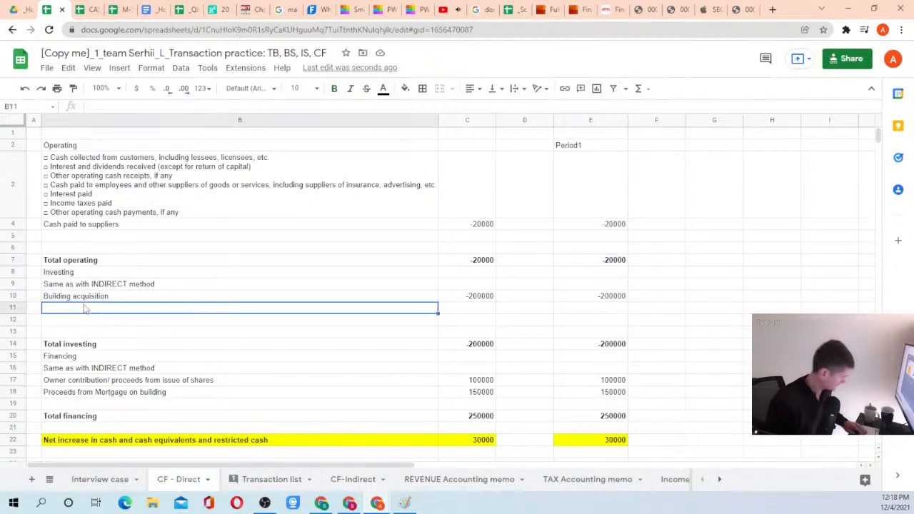
text(Equipment acquisition)
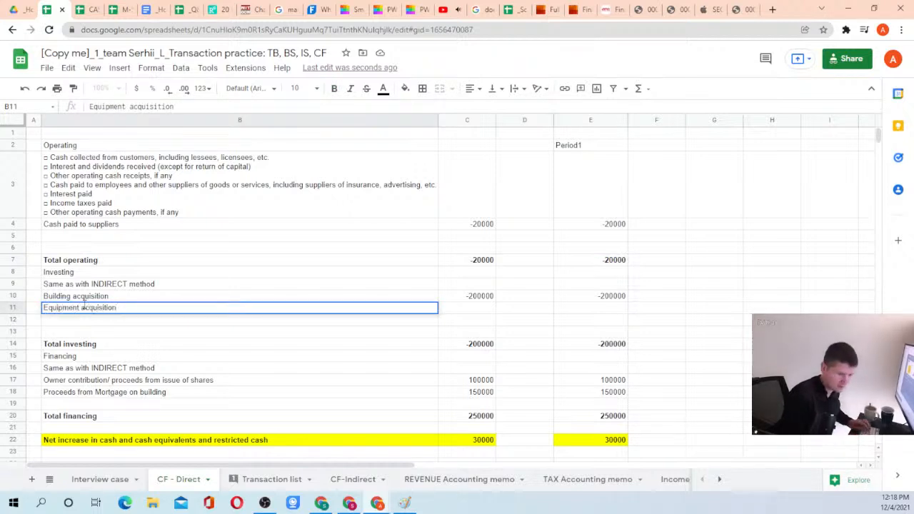
key(Return)
key(Up)
key(Right)
key(Right)
key(Right)
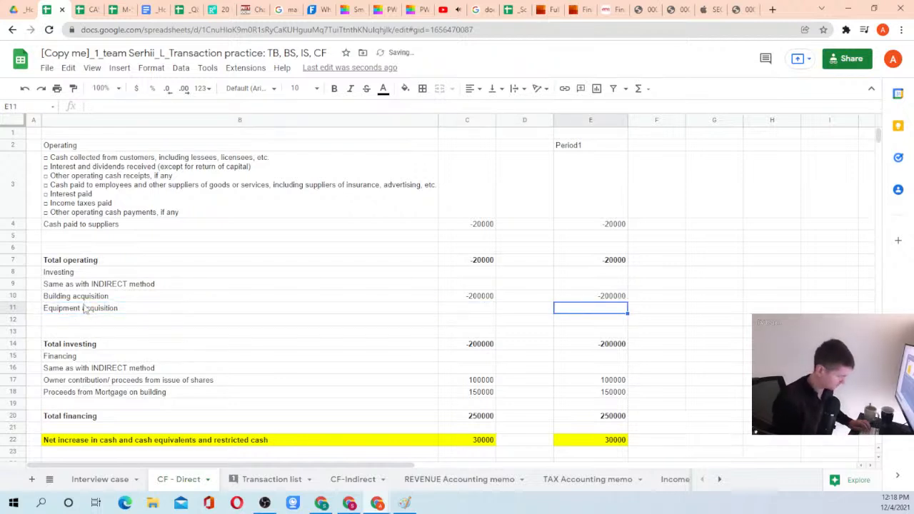
text(=)
text(-sumifs('Transaction list'!$F:$F,'Transaction list'!$N:$N,$B11,'Transaction list'!$J:$J,E$2))
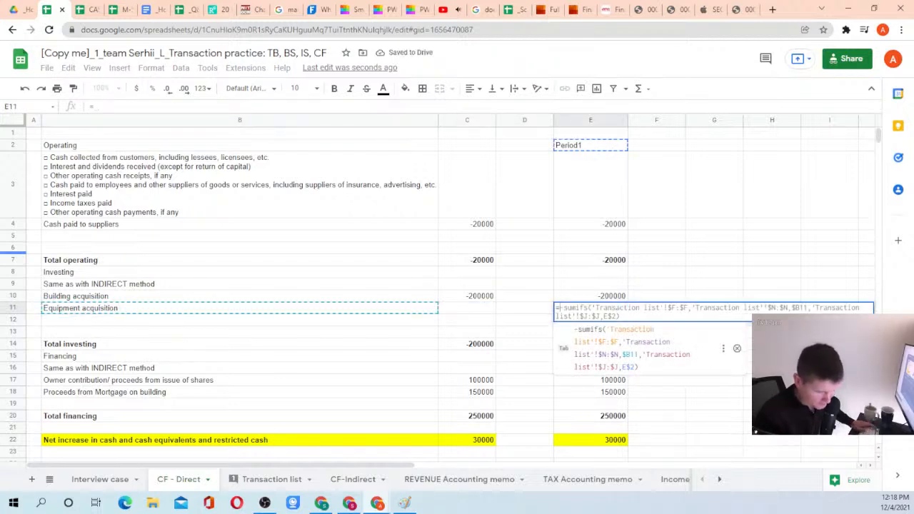
key(Escape)
key(Escape)
Copy the positive SUMIFS formula from E4 into E11 for the equipment acquisition
key(Up)
key(Up)
key(Up)
key(Up)
key(Up)
key(Up)
key(Up)
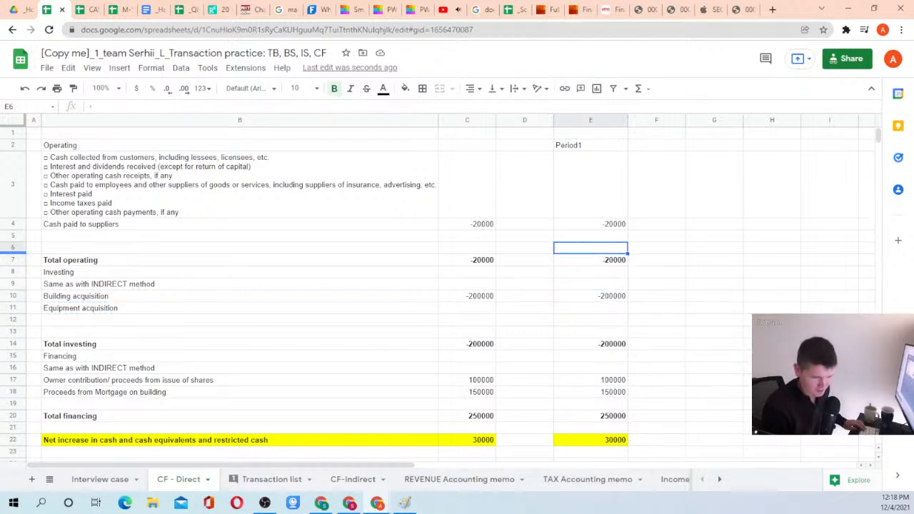
key(ctrl+c)
key(Down)
key(Down)
key(Down)
key(Down)
key(Down)
key(Down)
key(Down)
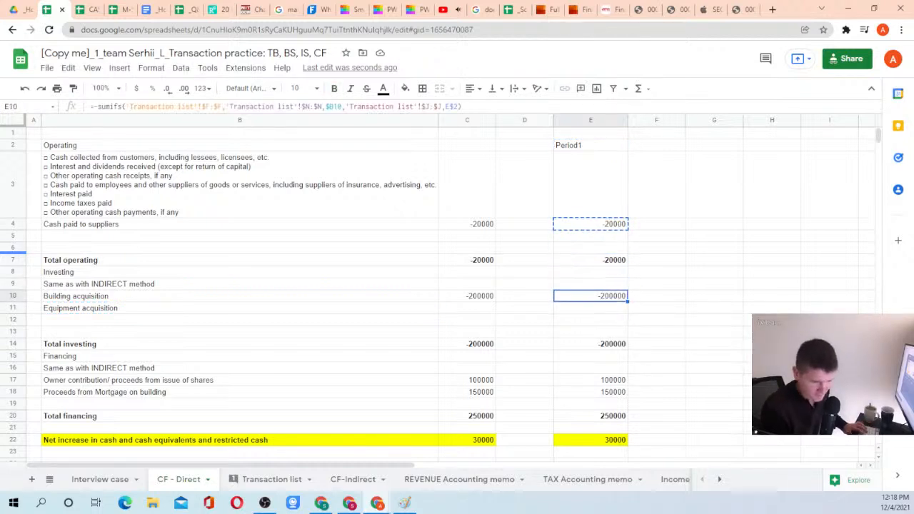
key(ctrl+v)
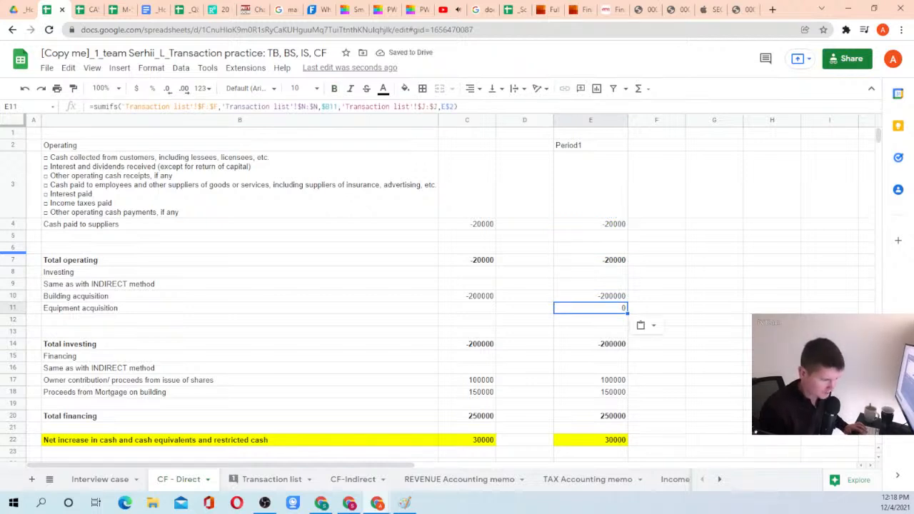
Copy the "Equipment acquisition" label from B11 into N21 of Transaction list and select that row's Cash account in E21
click(183, 315)
key(ctrl+c)
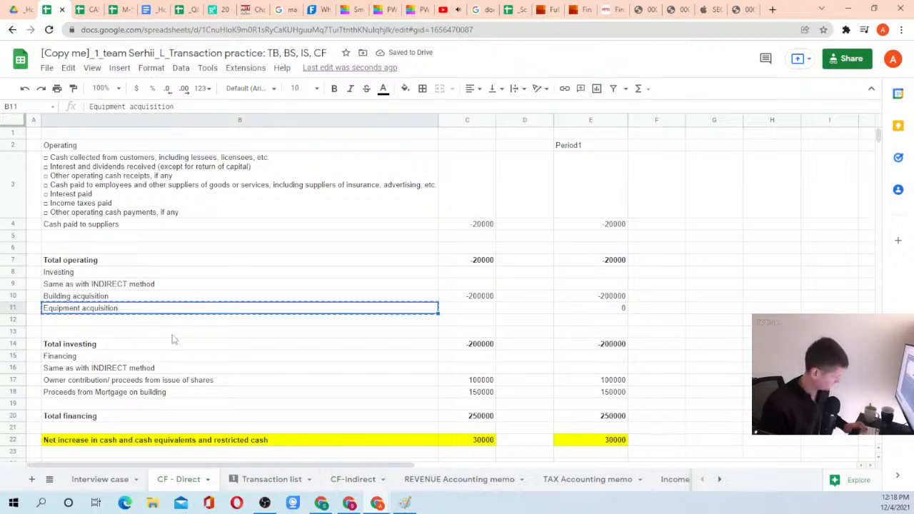
click(289, 480)
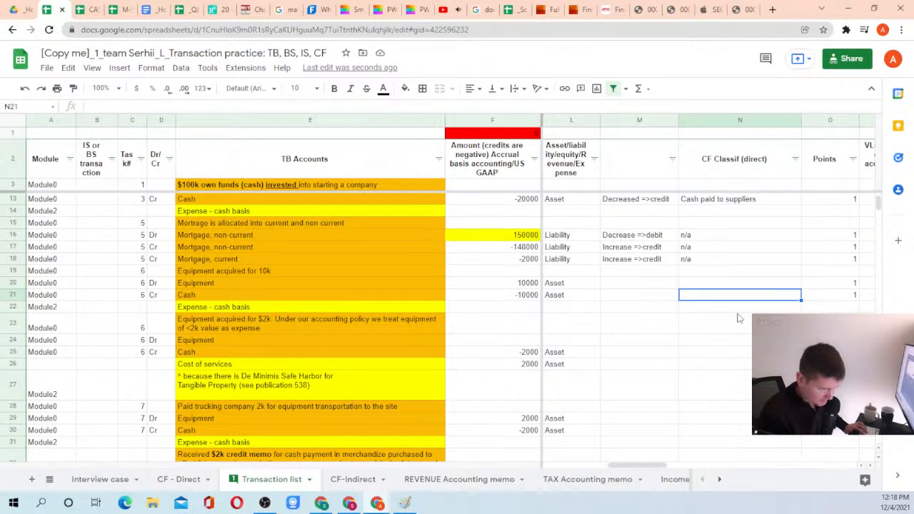
key(ctrl+v)
key(Left)
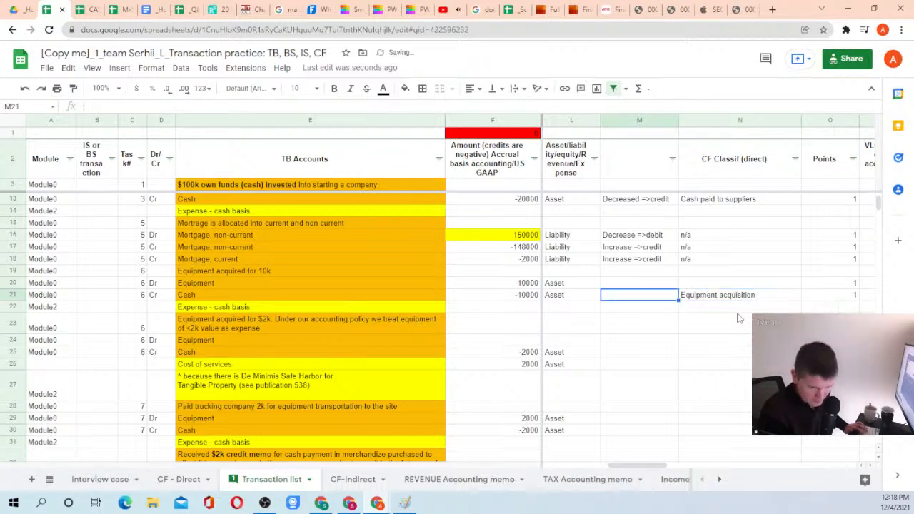
click(203, 294)
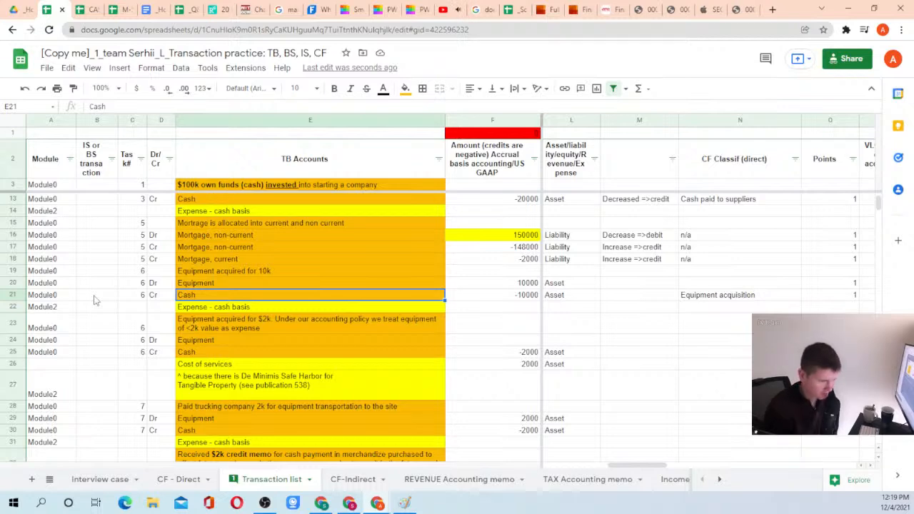
Review the CF Classif (direct) entry in N21 for the 10k equipment purchase's Cash line
key(Right)
key(Right)
key(Right)
key(Right)
key(Right)
key(Right)
key(Right)
key(Right)
key(Right)
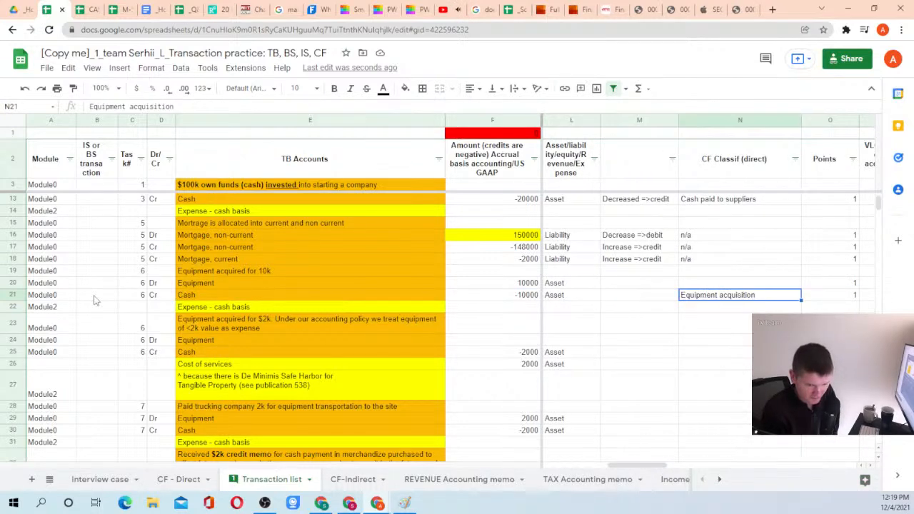
scroll(261, 328, down, 1)
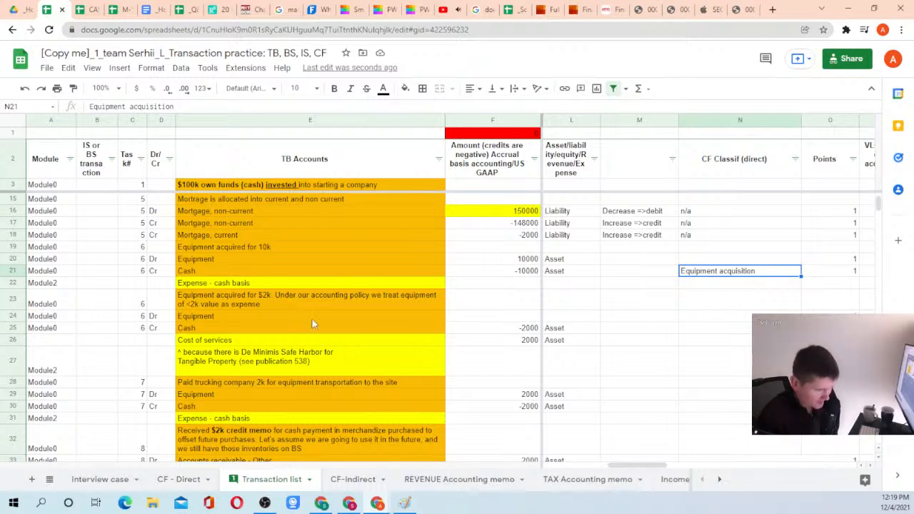
Examine the $2k equipment purchase treated as expense in rows 23 to 26, including its Cash and Cost of services amounts
click(289, 301)
key(Right)
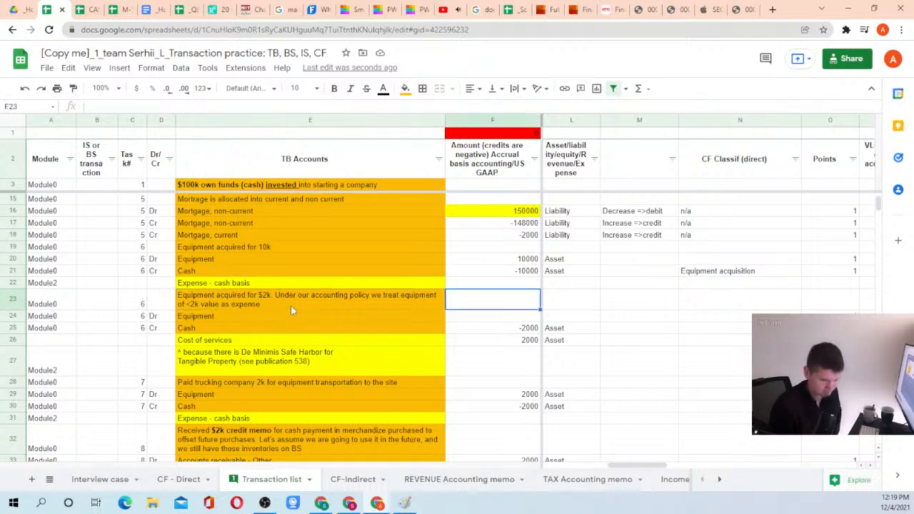
key(Down)
key(Down)
key(Left)
key(Left)
key(Left)
key(Left)
key(Left)
key(Right)
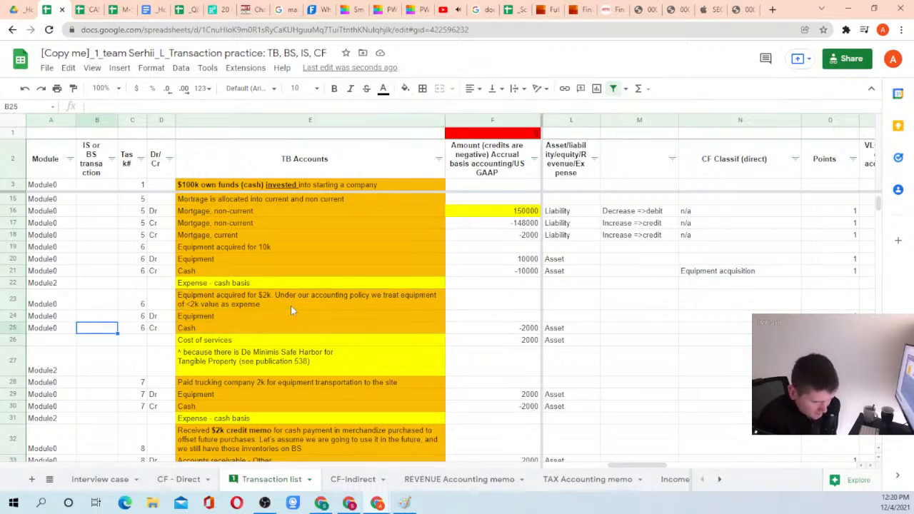
key(Right)
key(Right)
key(Right)
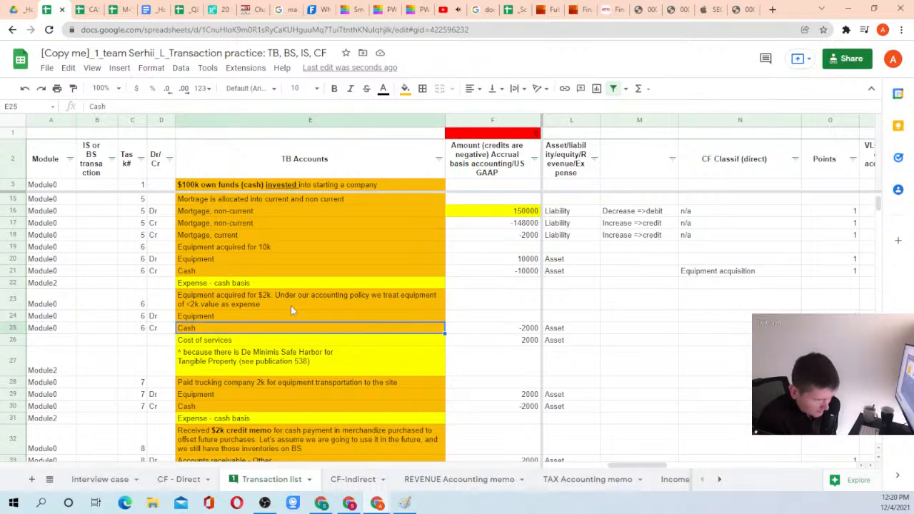
key(Up)
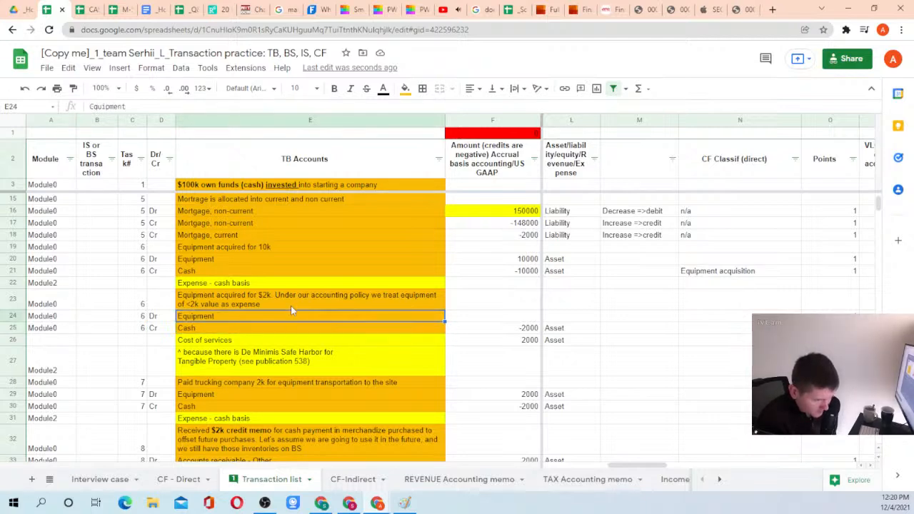
key(Right)
key(Right)
key(Right)
key(Right)
key(Left)
key(Left)
key(Left)
key(Down)
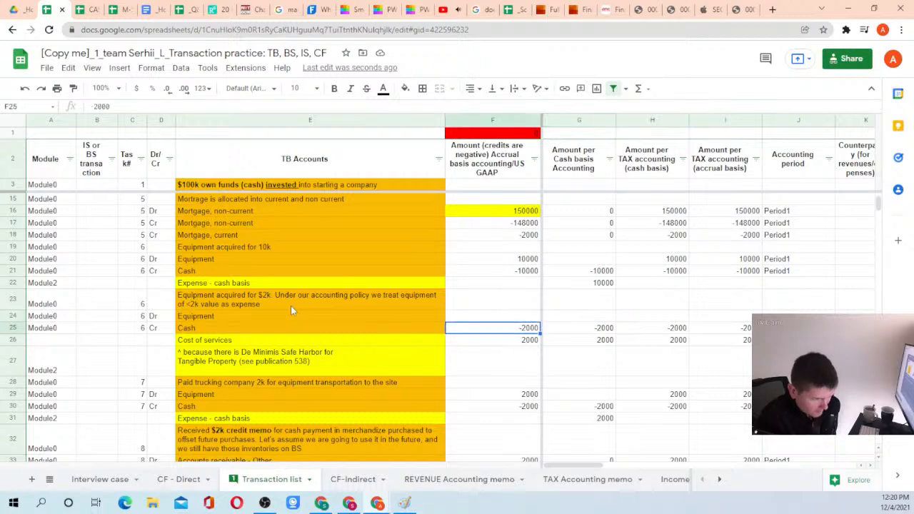
key(Left)
key(Left)
key(Down)
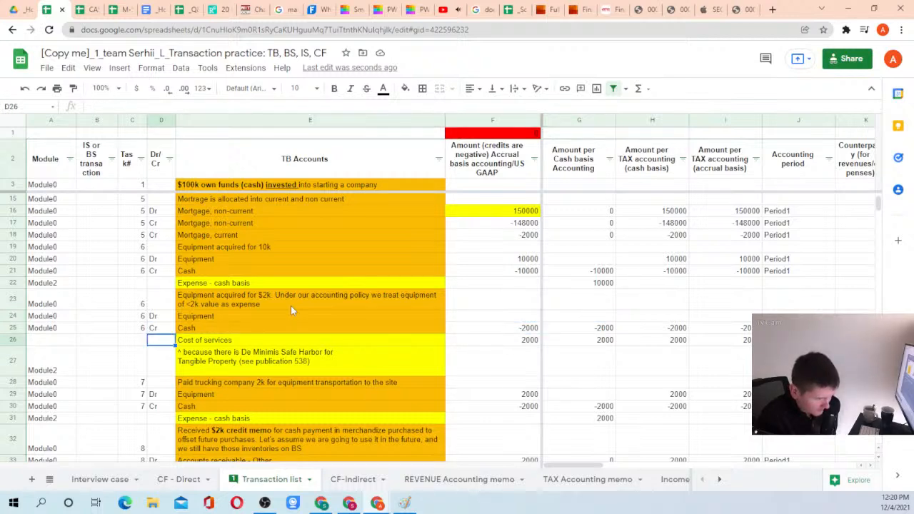
key(Right)
key(Right)
key(Right)
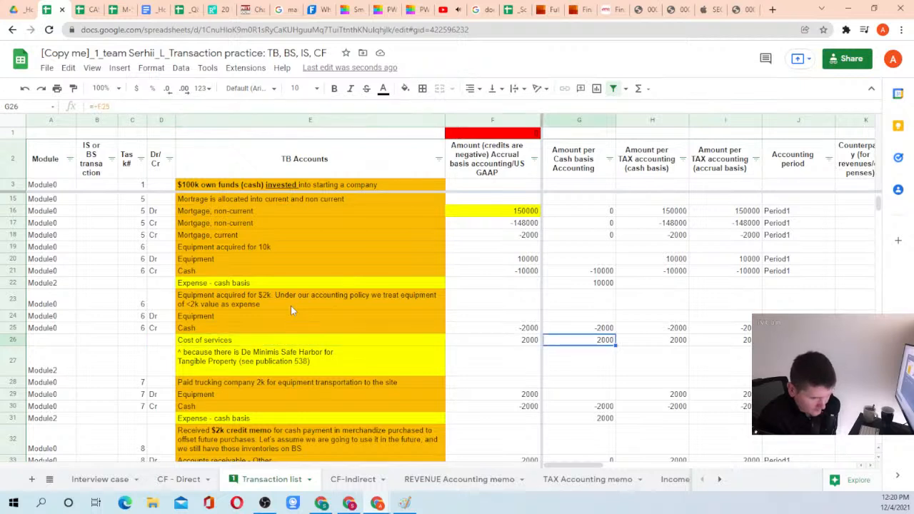
key(Left)
key(Up)
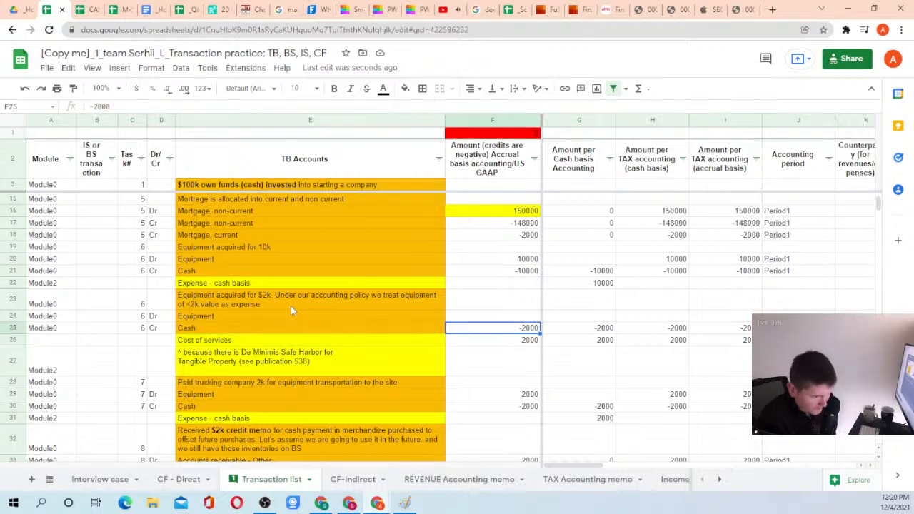
key(Left)
key(Up)
key(Up)
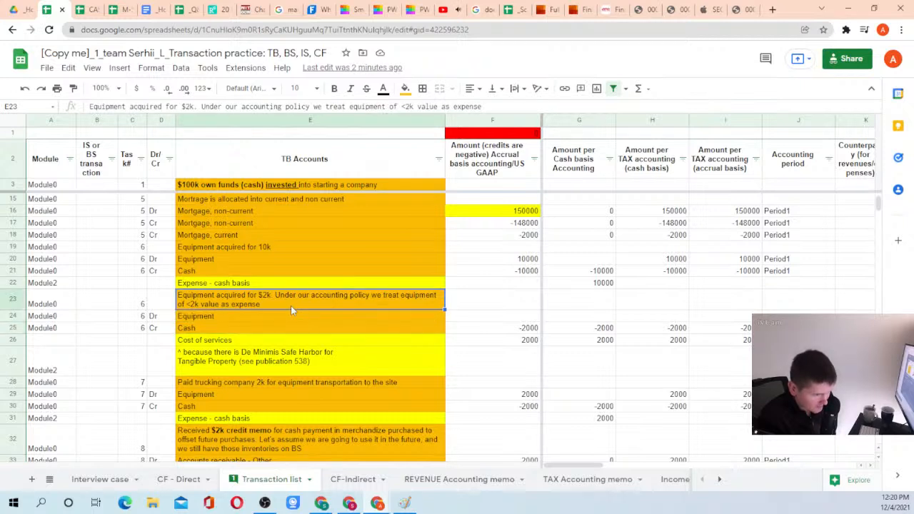
Mark the Cost of services line as a debit by entering "Dr" in D26
key(Down)
key(Down)
key(Down)
key(Left)
key(Right)
key(Left)
text(Dr)
key(Return)
key(Up)
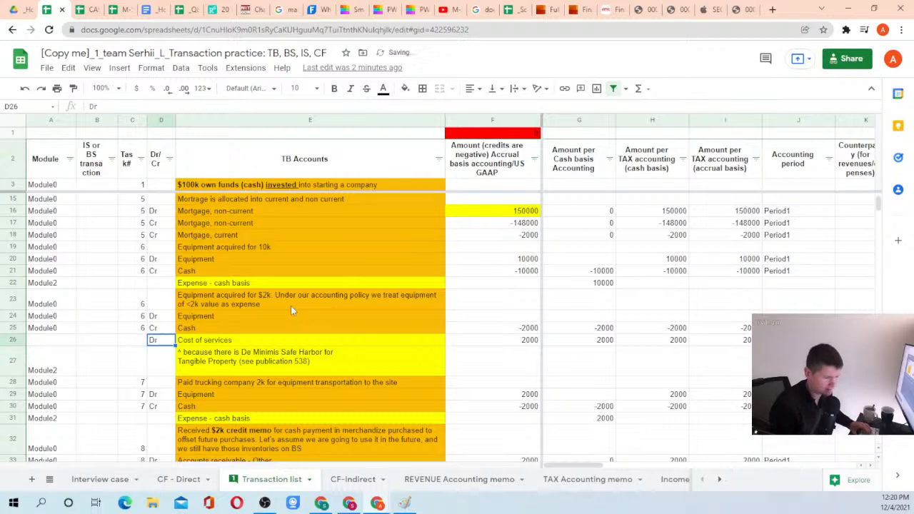
Copy the "Cash paid to suppliers" label from B4 of CF - Direct into N25 of Transaction list
key(Right)
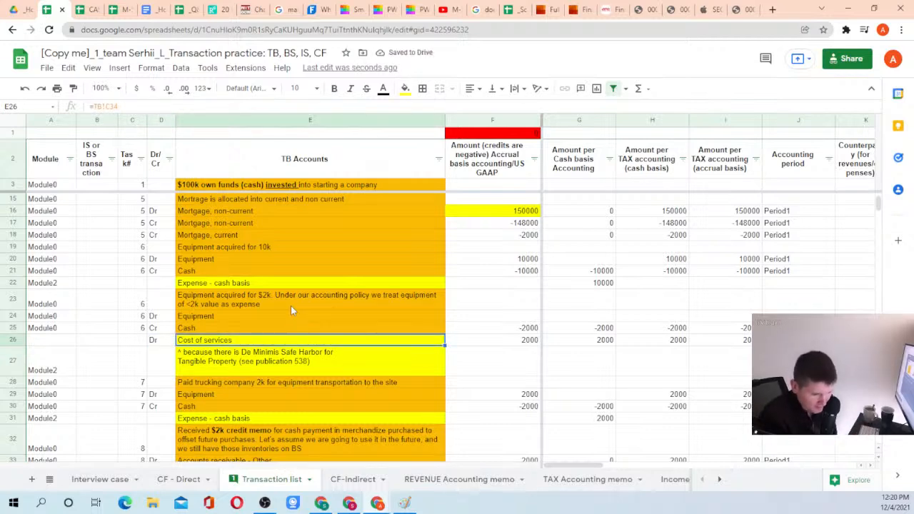
key(Right)
key(Right)
key(Right)
key(Right)
key(Right)
key(Right)
key(Right)
key(Right)
key(Up)
key(Right)
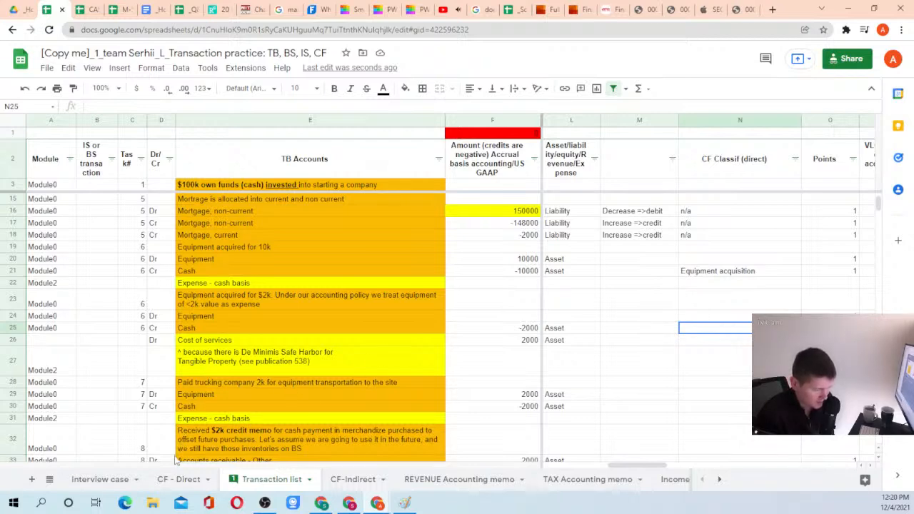
click(188, 484)
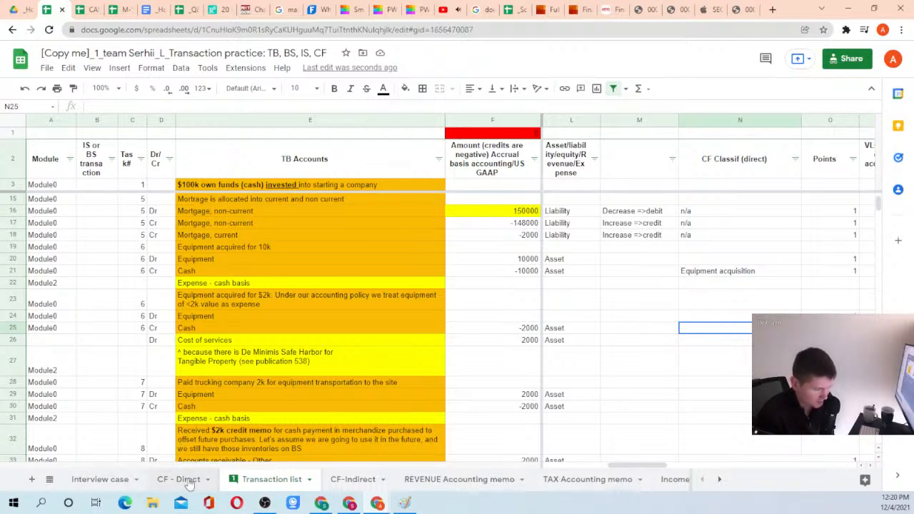
click(130, 229)
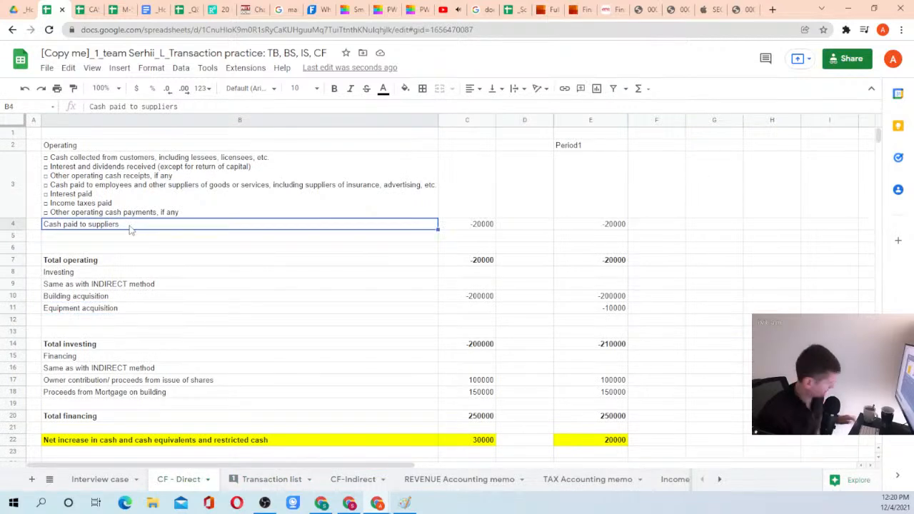
key(ctrl+c)
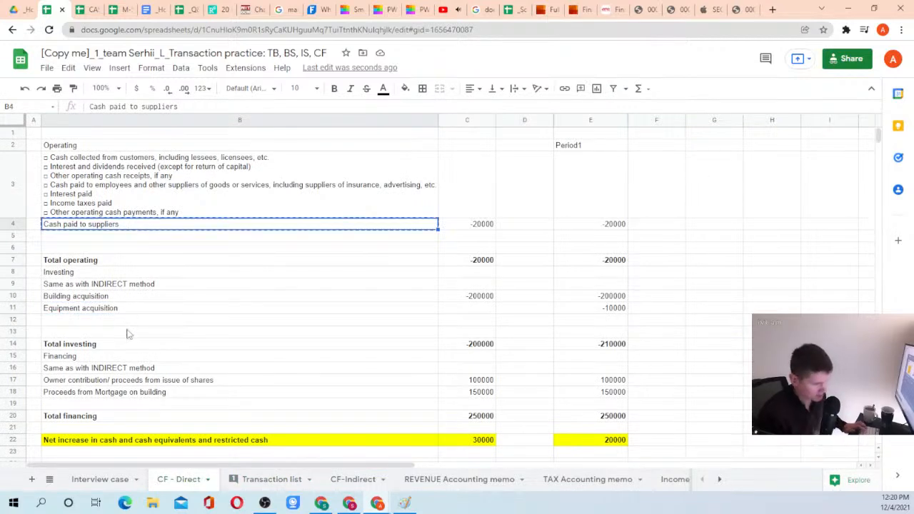
click(262, 482)
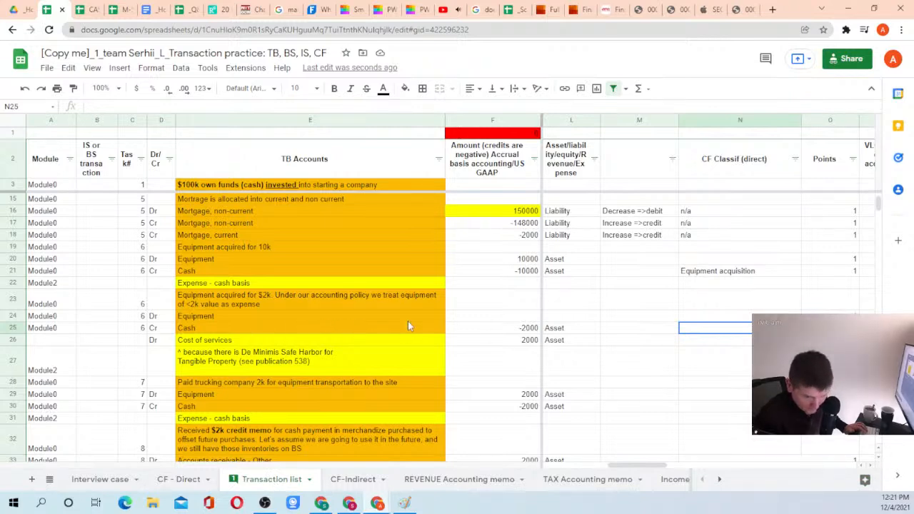
key(ctrl+v)
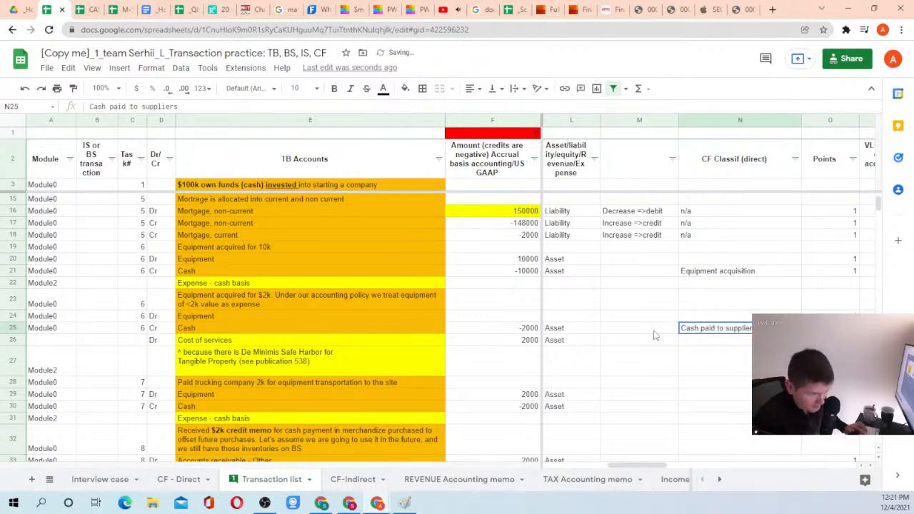
Check the Period1 supplier payments in E4 and the net cash increase on CF - Direct
click(179, 480)
click(593, 225)
scroll(536, 350, down, 1)
scroll(536, 350, down, 1)
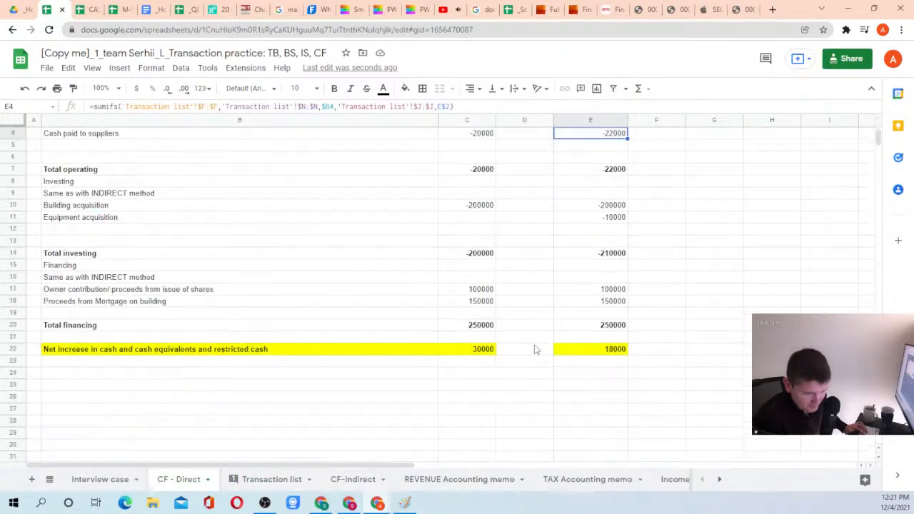
Examine the trucking payment for equipment transportation in rows 28 to 30 of Transaction list, including its Equipment and Cash amounts
click(271, 480)
click(478, 365)
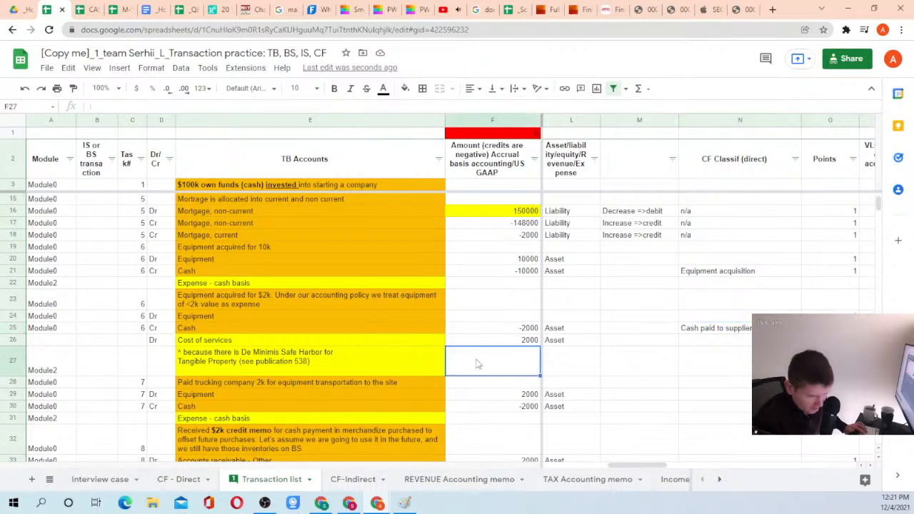
key(Down)
key(Left)
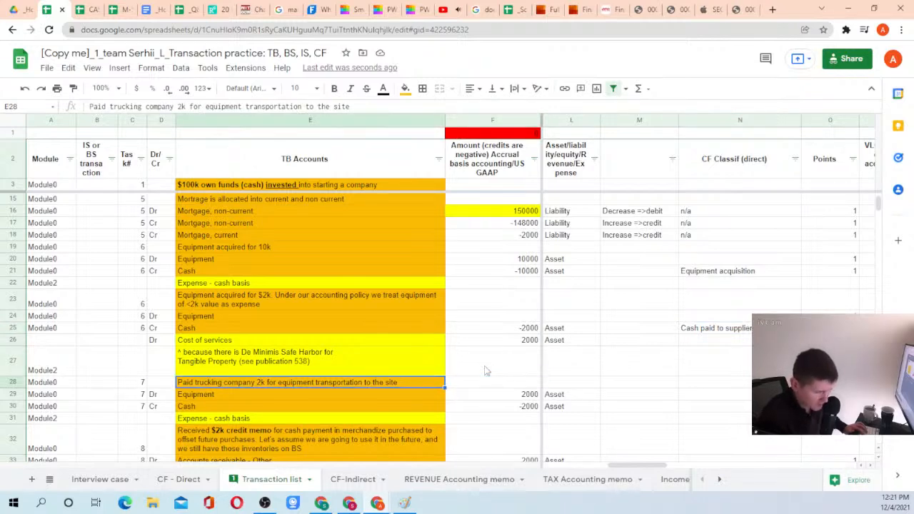
key(Left)
key(Right)
key(Down)
key(Down)
key(Right)
key(Right)
key(Left)
key(Left)
key(Left)
key(Up)
key(Right)
key(Right)
key(Right)
key(Left)
key(Left)
key(Left)
Copy the "Equipment acquisition" classification from N21 into N30 for the trucking payment's Cash line
key(Down)
key(Right)
key(Right)
key(Right)
key(Right)
key(Right)
key(Right)
key(Right)
key(Right)
key(Right)
key(Right)
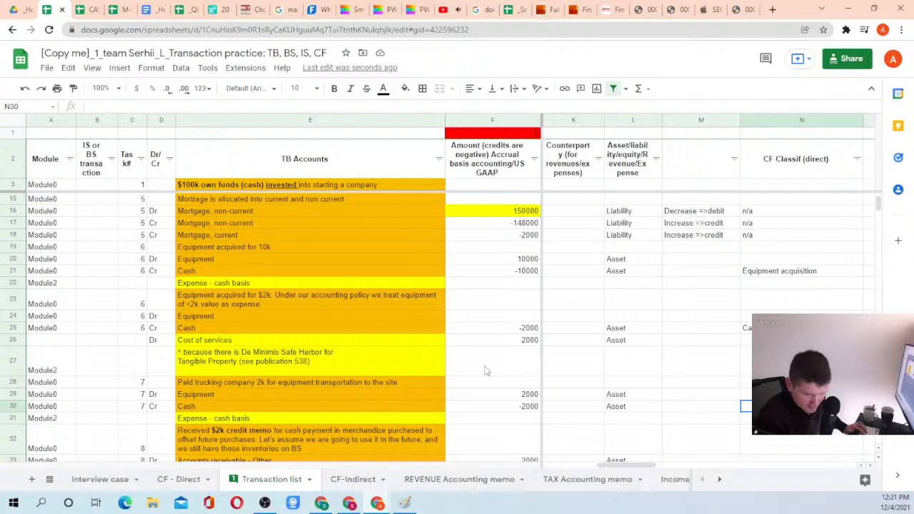
key(Up)
key(Up)
key(Up)
key(Up)
key(Up)
key(Up)
key(Up)
key(Up)
key(Up)
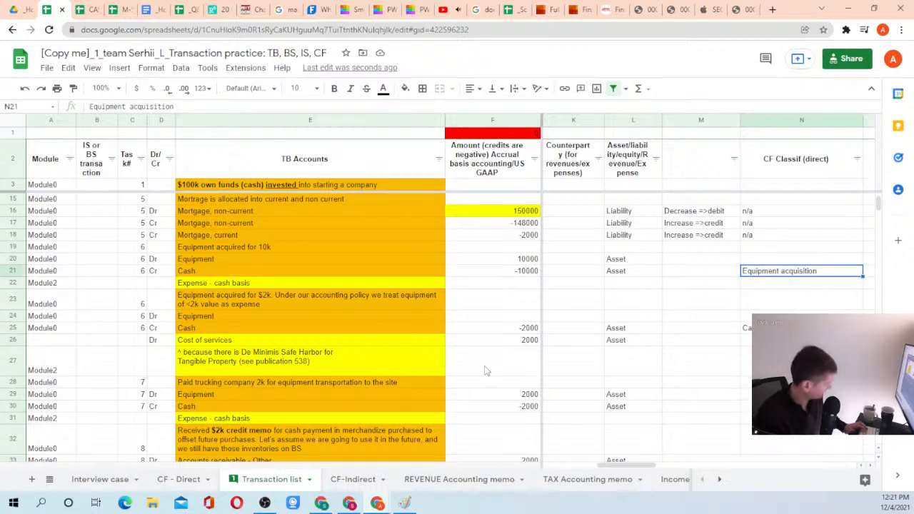
key(ctrl+c)
key(Down)
key(Down)
key(Down)
key(Down)
key(Down)
key(Down)
key(Down)
key(Down)
key(Down)
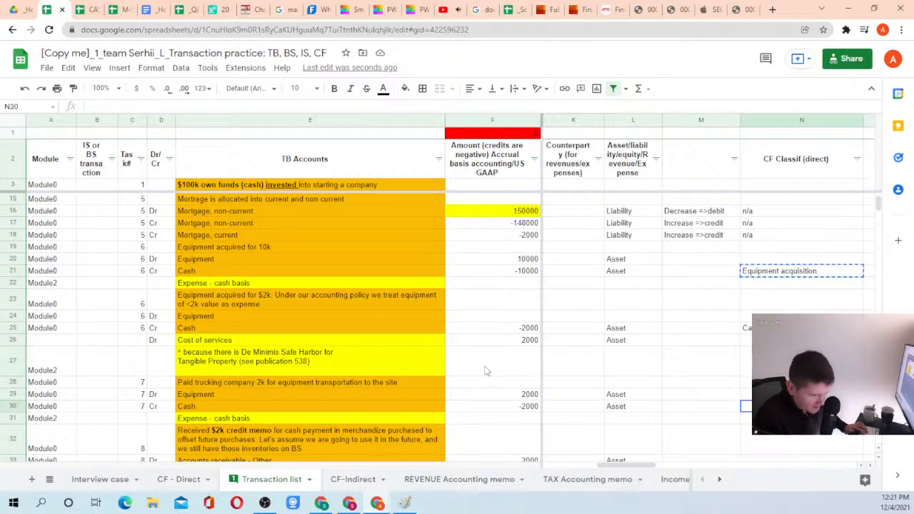
key(ctrl+v)
Check the Period1 equipment acquisition amount and investing total on CF - Direct
key(Down)
key(Down)
key(Down)
key(Down)
key(Down)
key(Down)
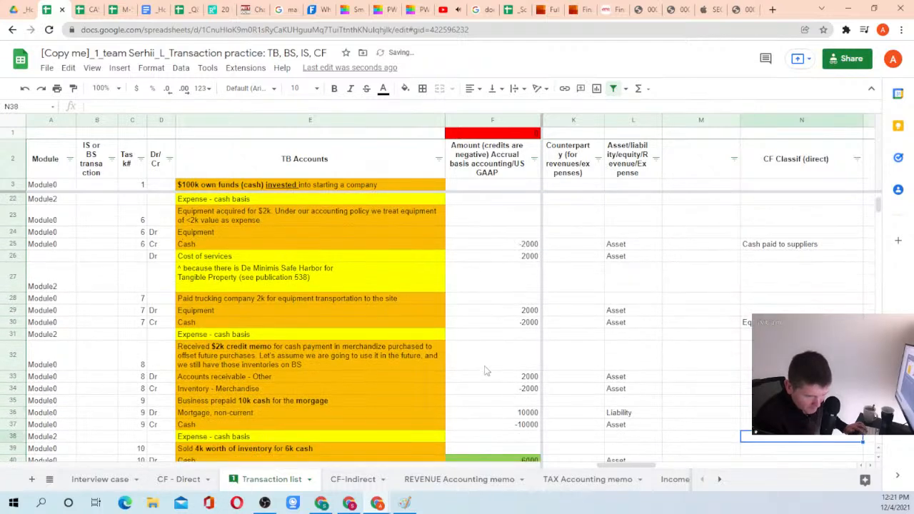
key(Up)
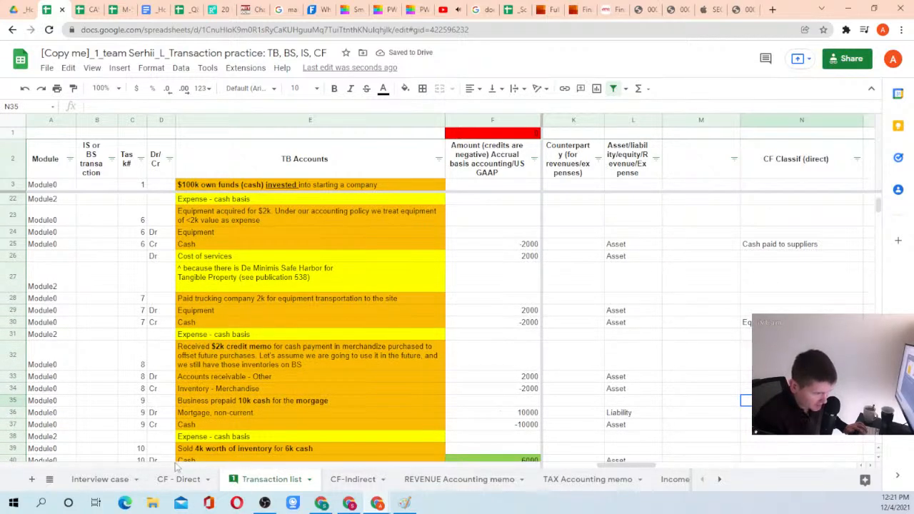
click(166, 479)
click(613, 218)
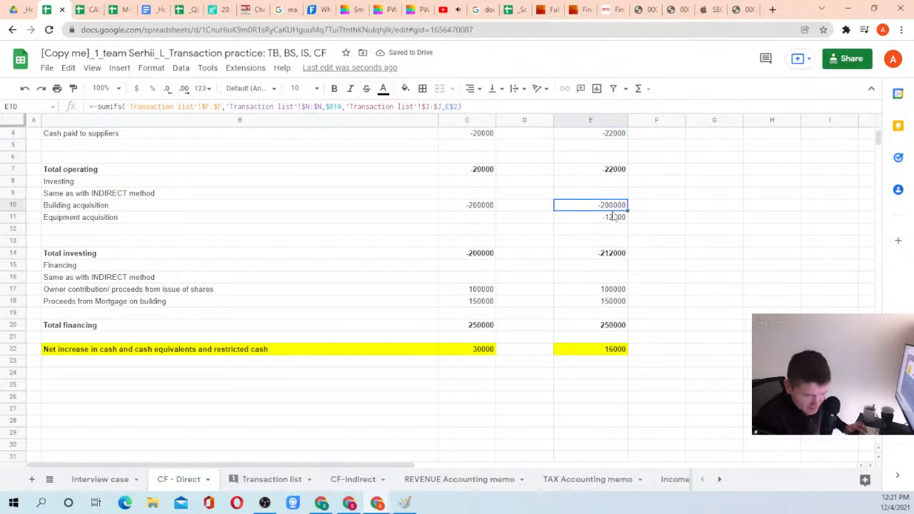
Examine the Accounting period column of Transaction list to locate where Period2 entries begin
click(363, 479)
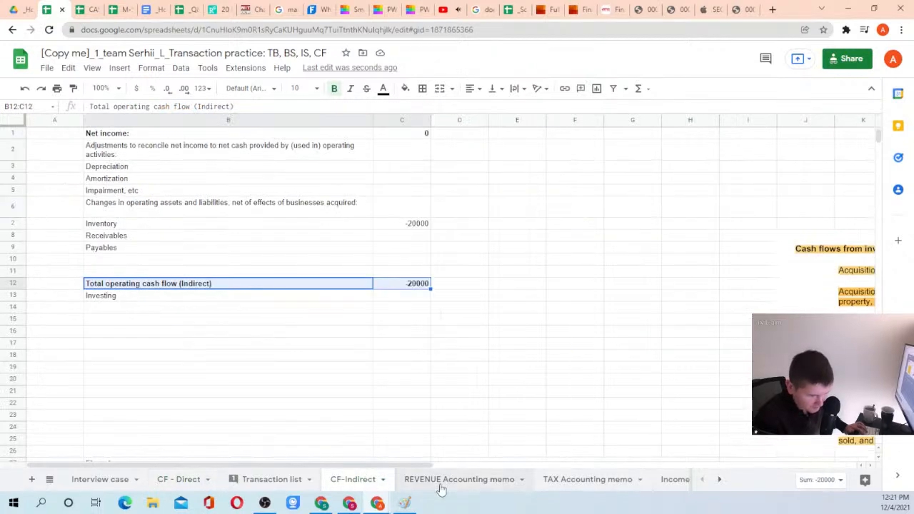
click(300, 480)
scroll(685, 371, down, 5)
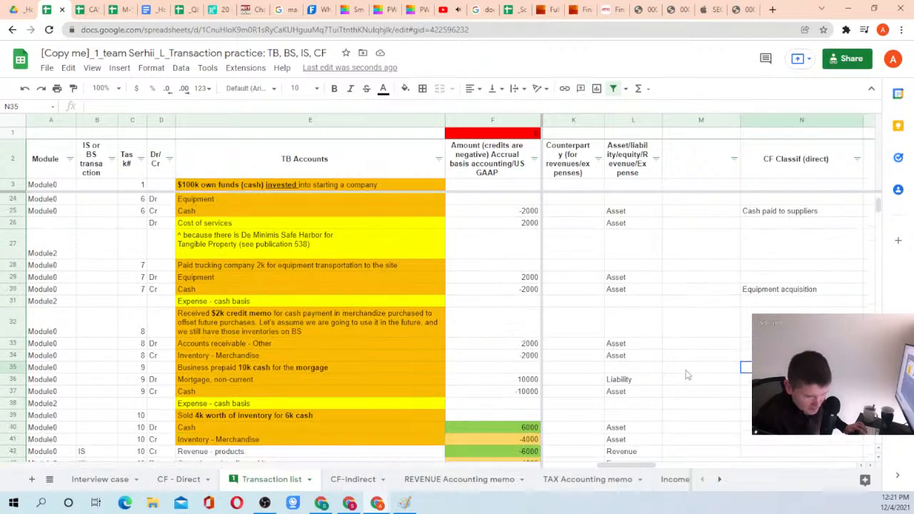
click(501, 355)
key(Right)
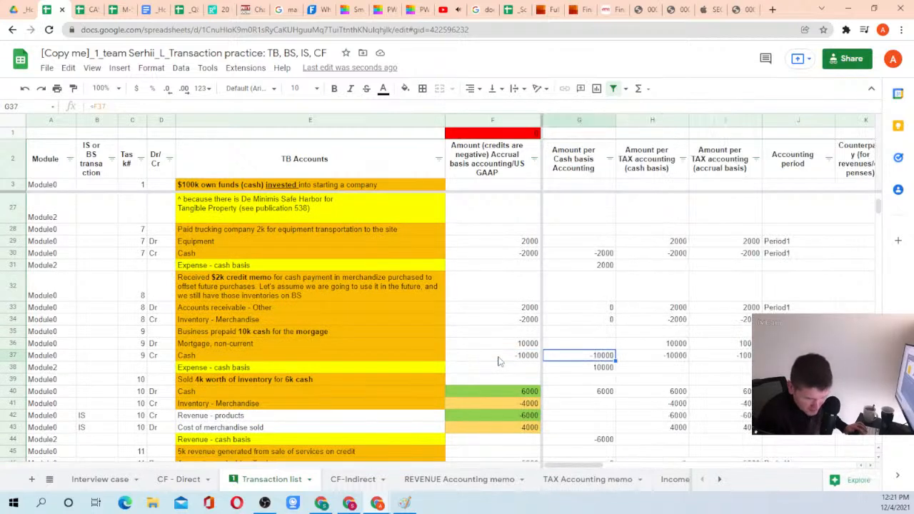
key(Right)
key(Down)
key(Down)
key(Down)
key(Down)
key(Down)
key(Down)
key(Right)
key(Right)
key(Down)
key(Down)
key(Down)
key(Down)
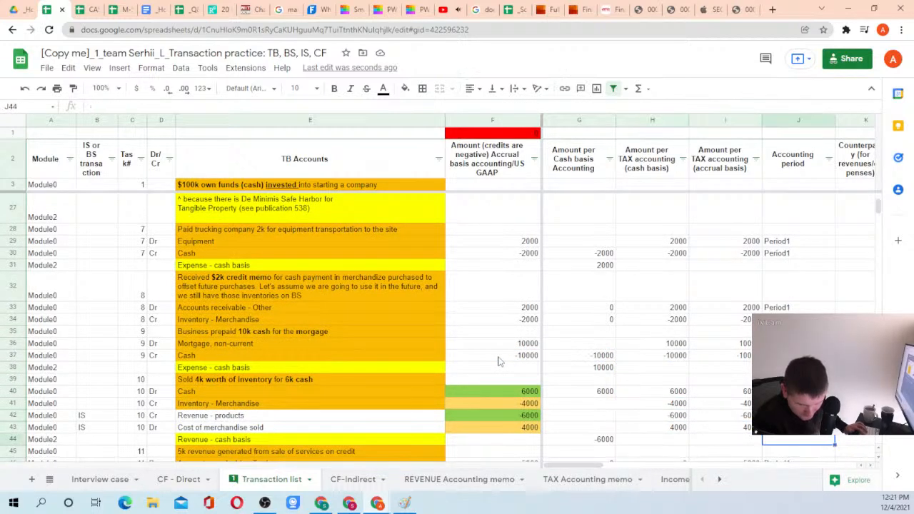
key(Down)
key(Down)
key(Down)
key(Down)
key(Down)
key(Down)
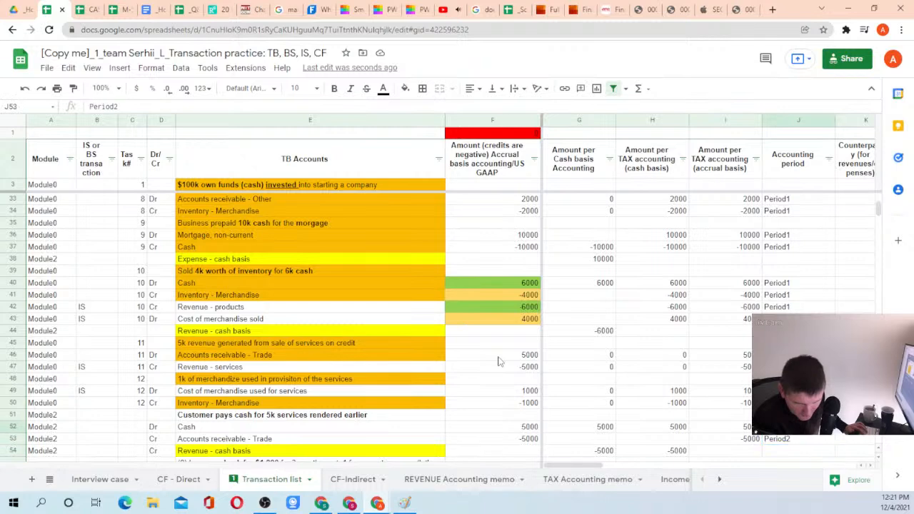
Fill cell N51 in the CF Classif (direct) column with red to mark the start of the Period2 transactions
key(Right)
key(Right)
key(Right)
key(Right)
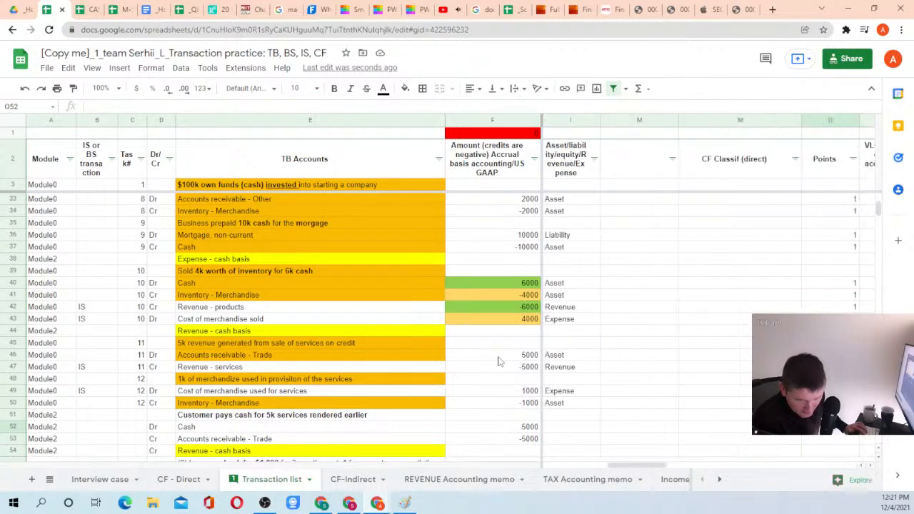
key(Up)
key(Up)
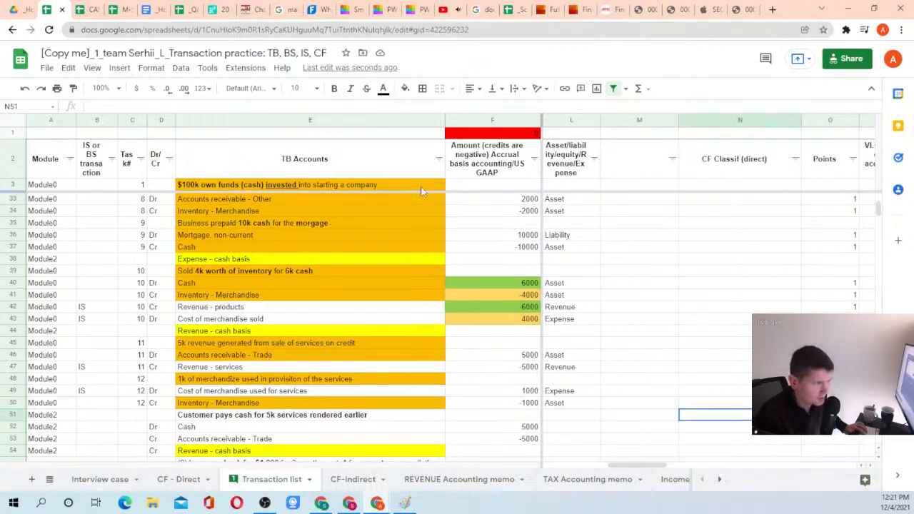
click(404, 88)
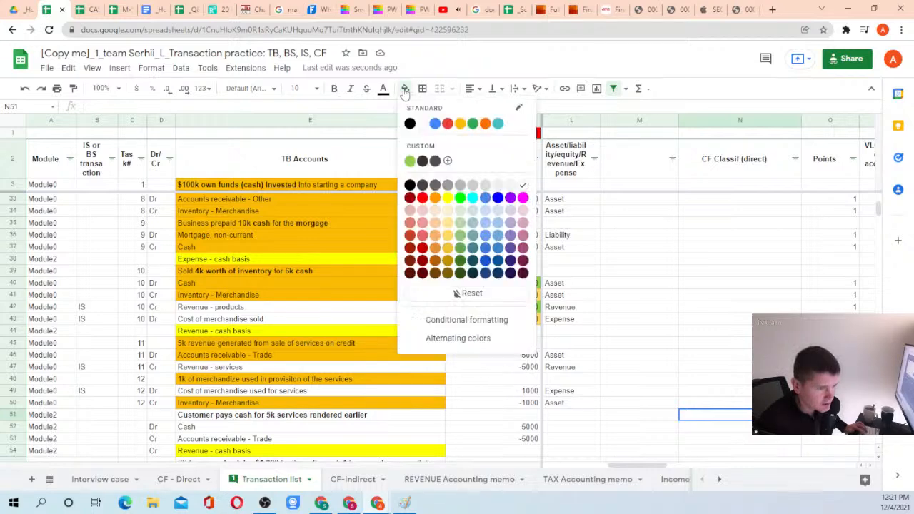
click(449, 124)
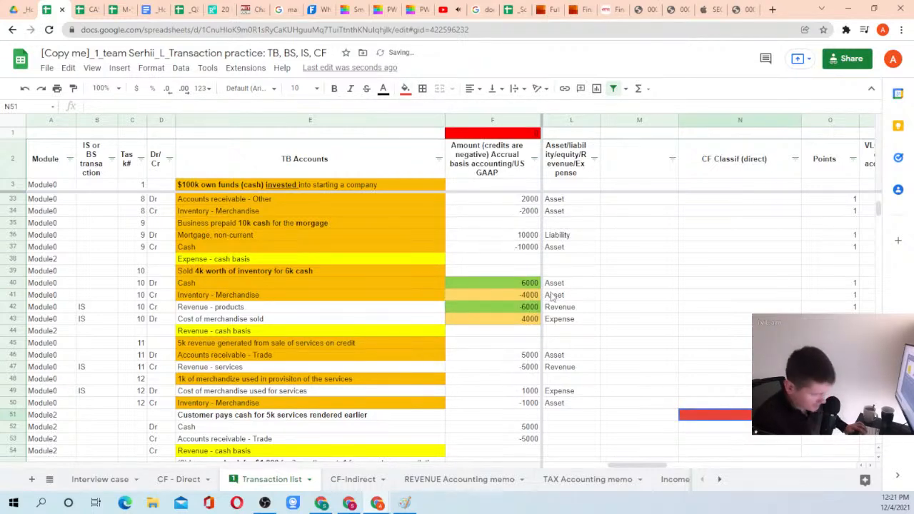
Examine the $2k credit memo transaction in rows 32 to 34, including its Accounts receivable - Other and Inventory - Merchandise lines
scroll(696, 300, up, 3)
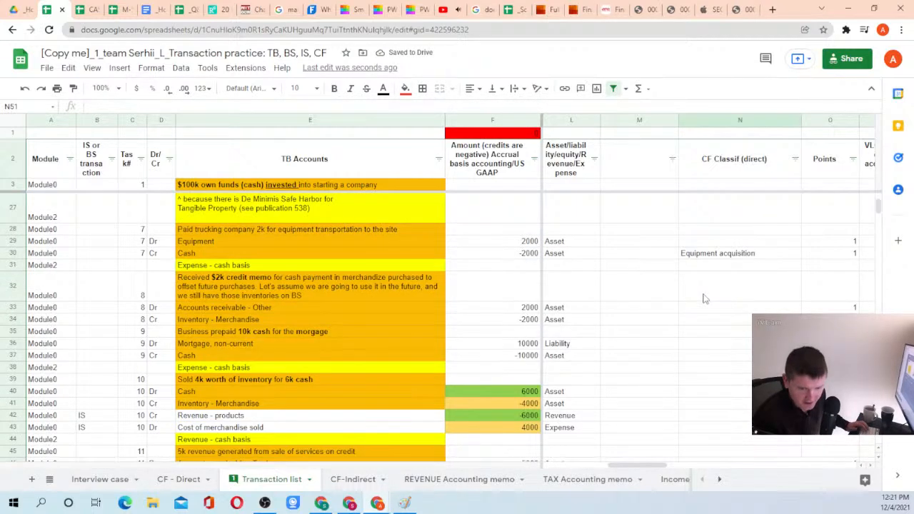
click(704, 257)
key(Down)
key(Down)
key(Down)
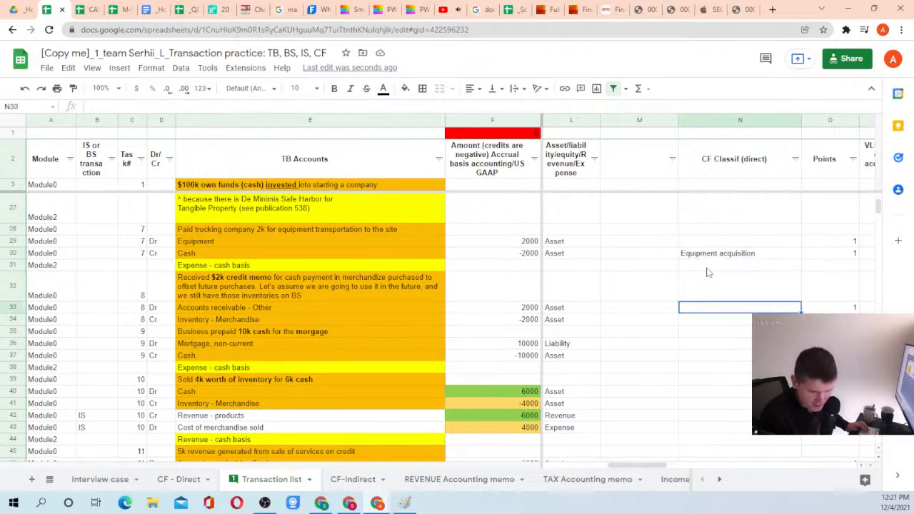
key(Up)
key(Up)
key(Up)
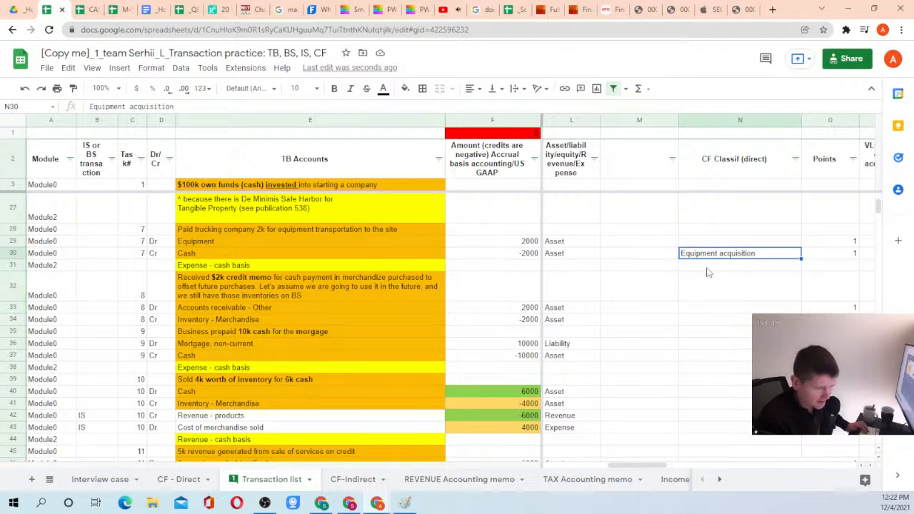
key(Down)
key(Down)
key(Down)
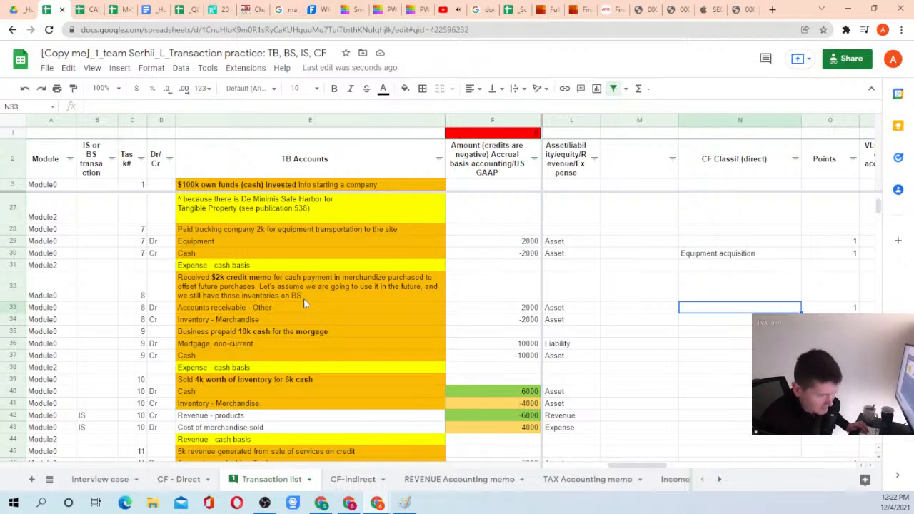
key(Left)
key(Left)
key(Left)
key(Left)
key(Left)
key(Left)
key(Left)
key(Left)
key(Left)
key(Left)
key(Right)
key(Up)
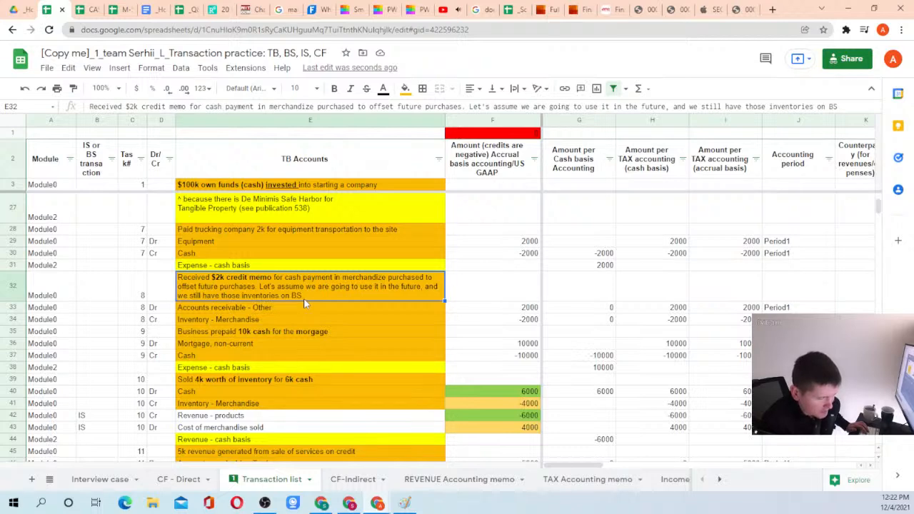
key(Down)
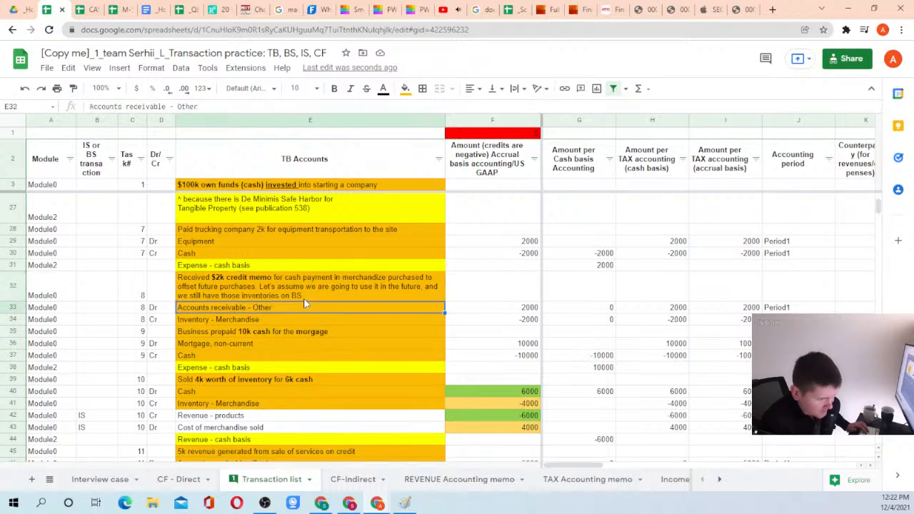
key(Down)
key(Left)
key(Right)
key(Up)
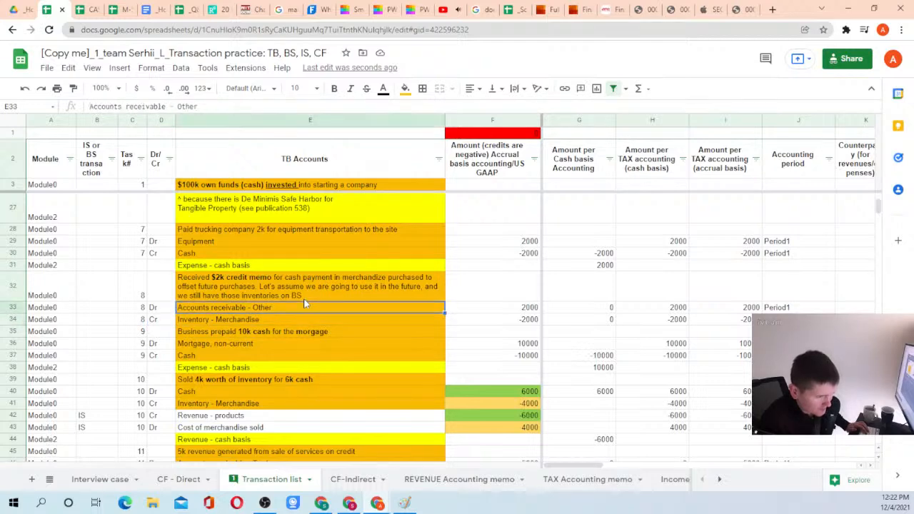
key(Down)
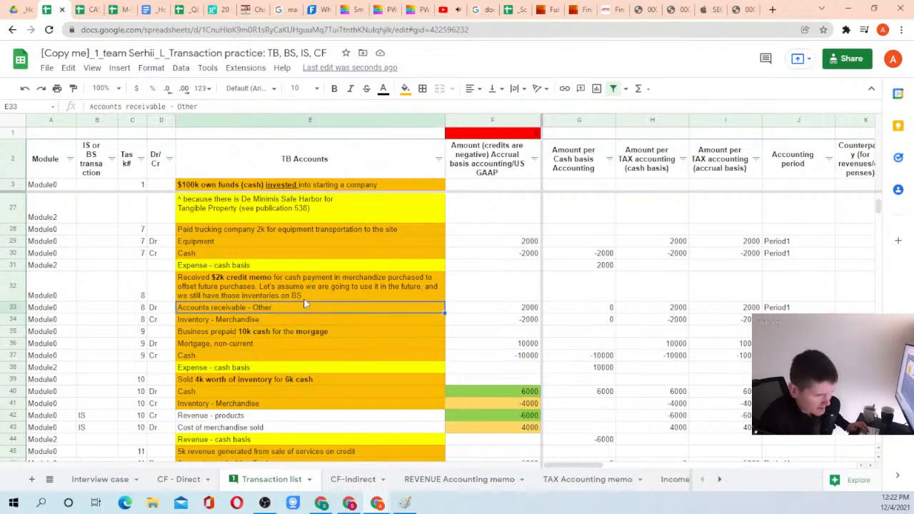
Enter "n/a" as the direct cash flow classification in N33 for the credit memo's Accounts receivable - Other line
key(Right)
key(Right)
key(Right)
key(Right)
key(Right)
key(Right)
key(Right)
key(Right)
key(Right)
key(Right)
key(Right)
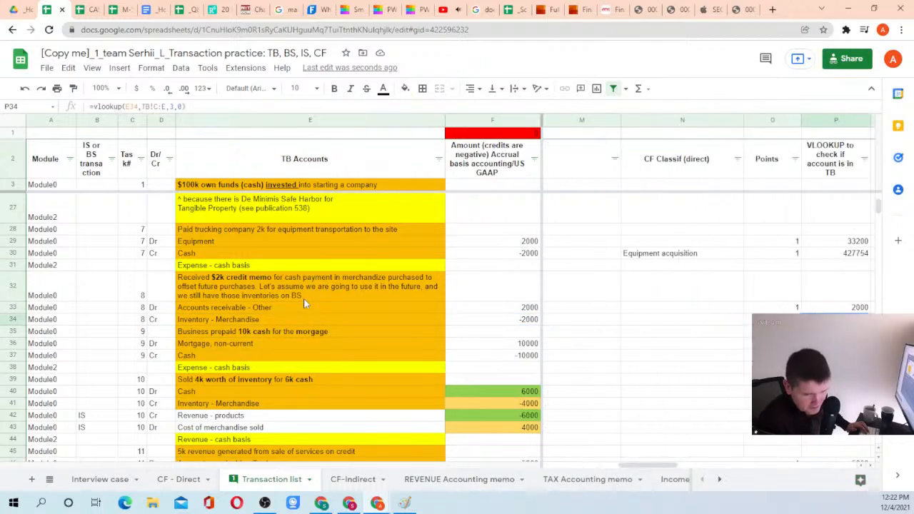
key(Left)
key(Left)
key(Up)
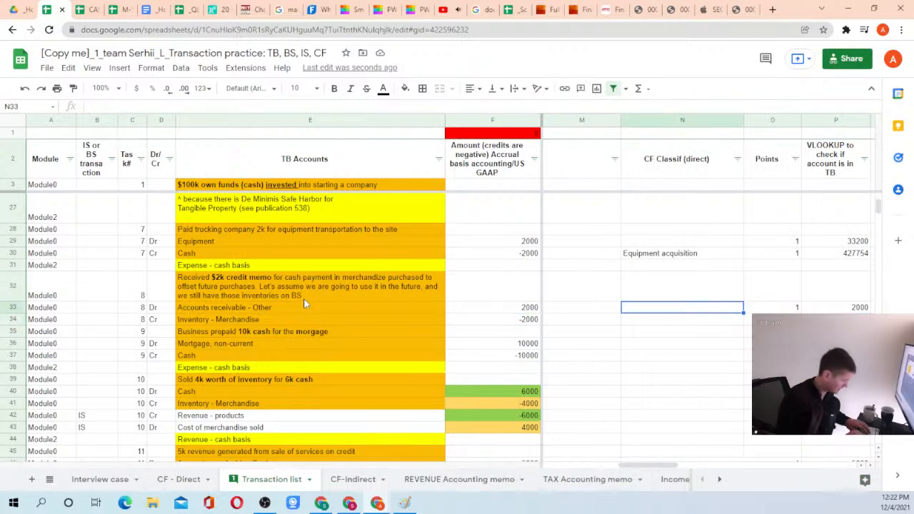
text(non cash)
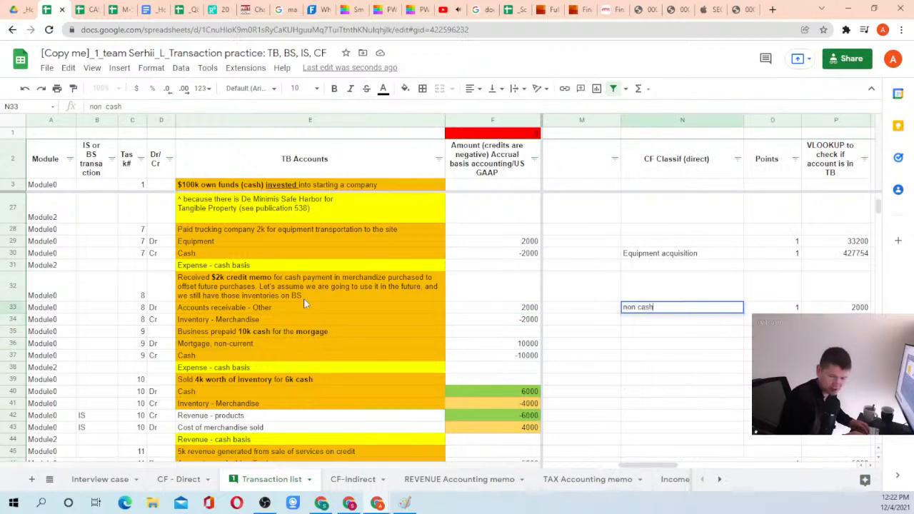
key(Escape)
text(n/a)
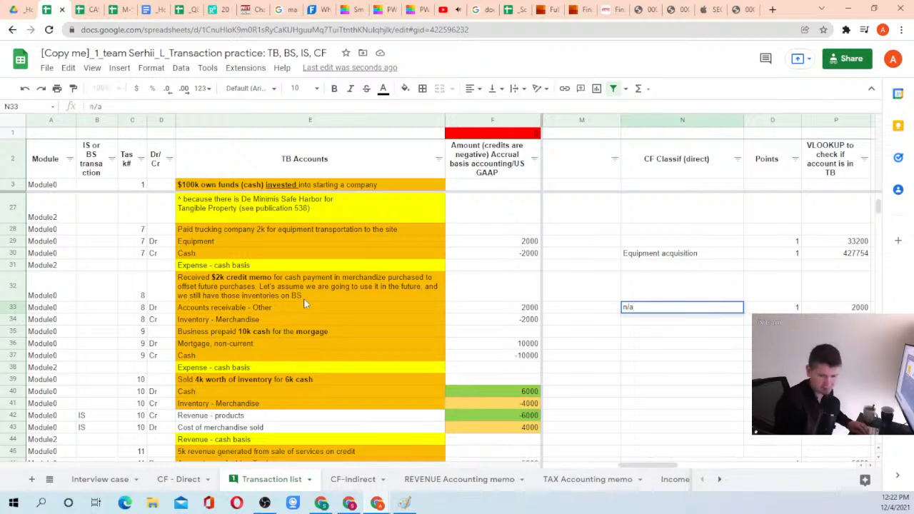
key(Return)
key(Up)
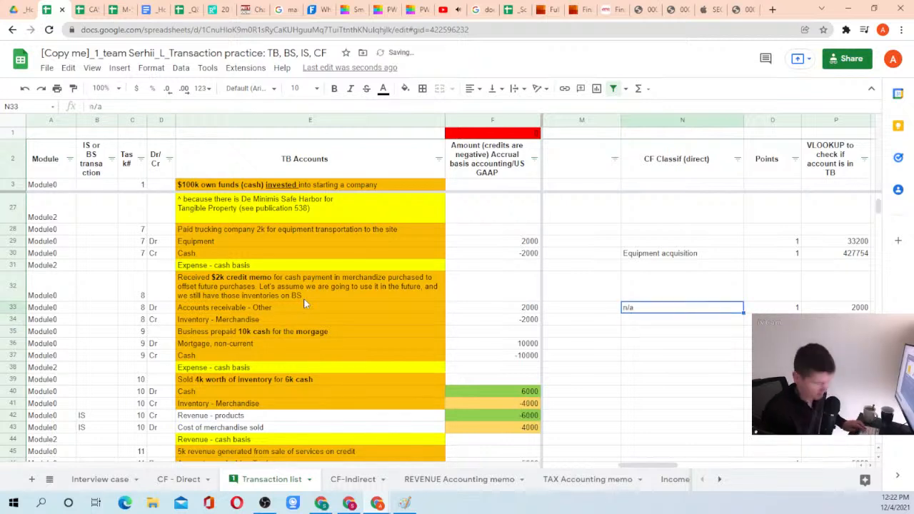
Copy the "n/a" classification from N33 into N34 for the Inventory - Merchandise line
key(ctrl+c)
key(Down)
key(ctrl+v)
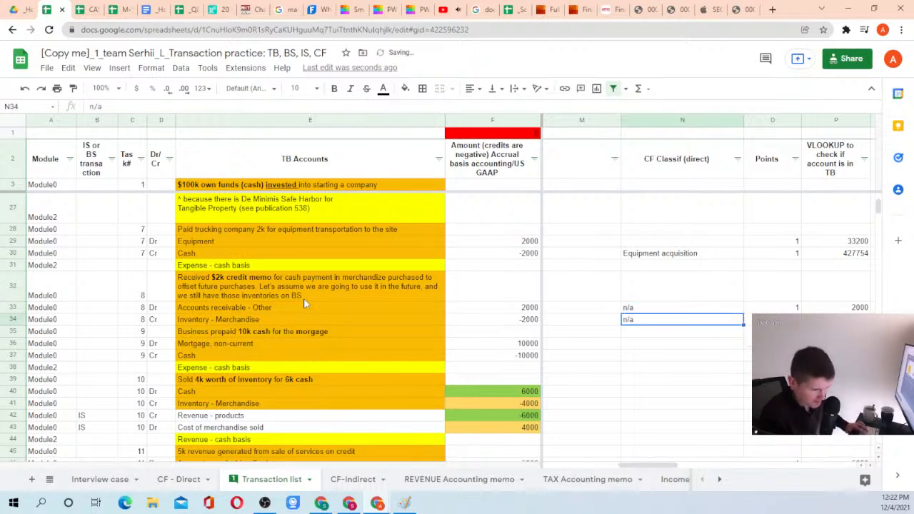
key(Up)
key(Down)
key(Down)
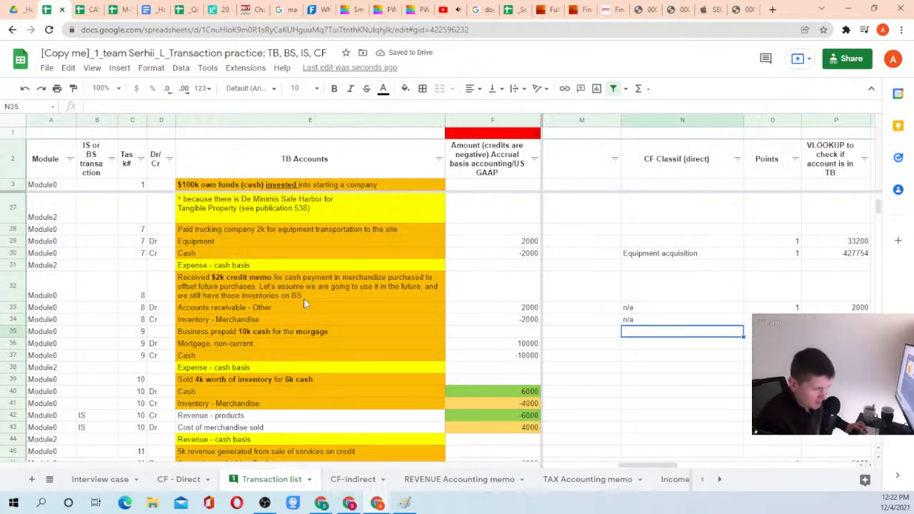
key(Left)
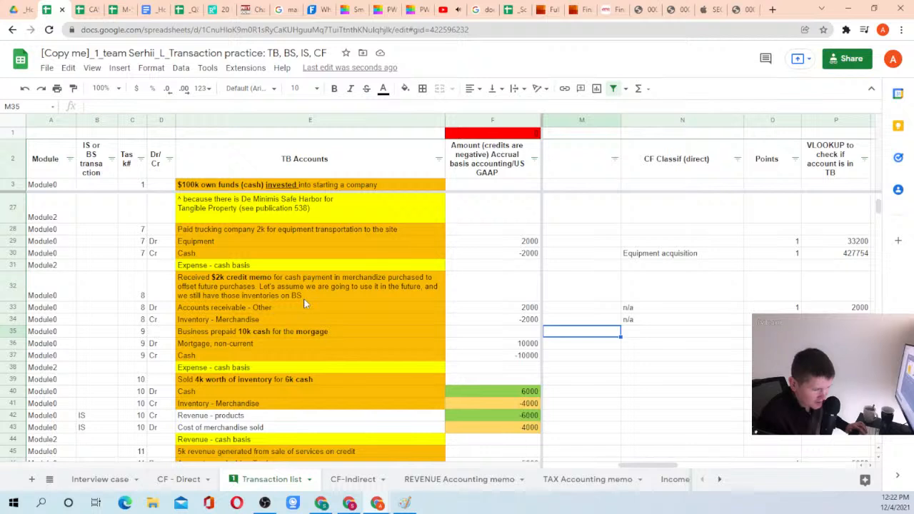
key(Right)
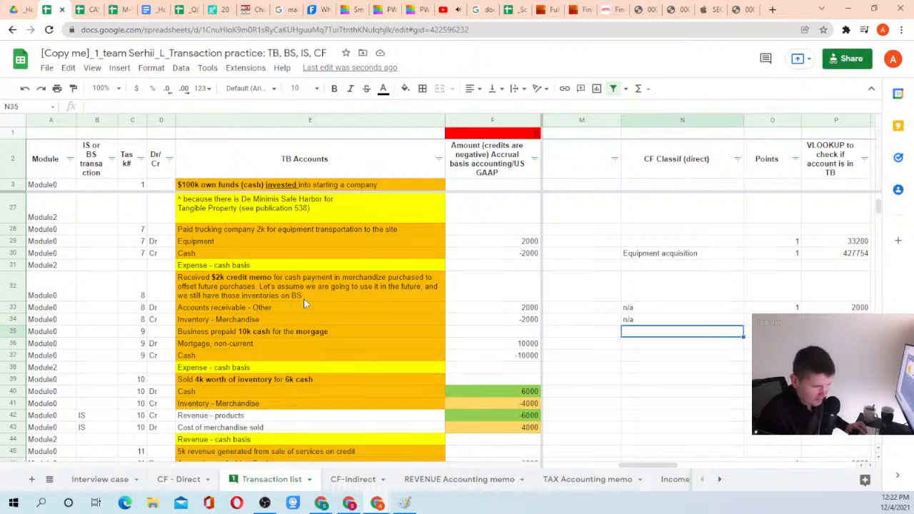
Append "(no interest)" to the mortgage prepayment description in E35
click(280, 333)
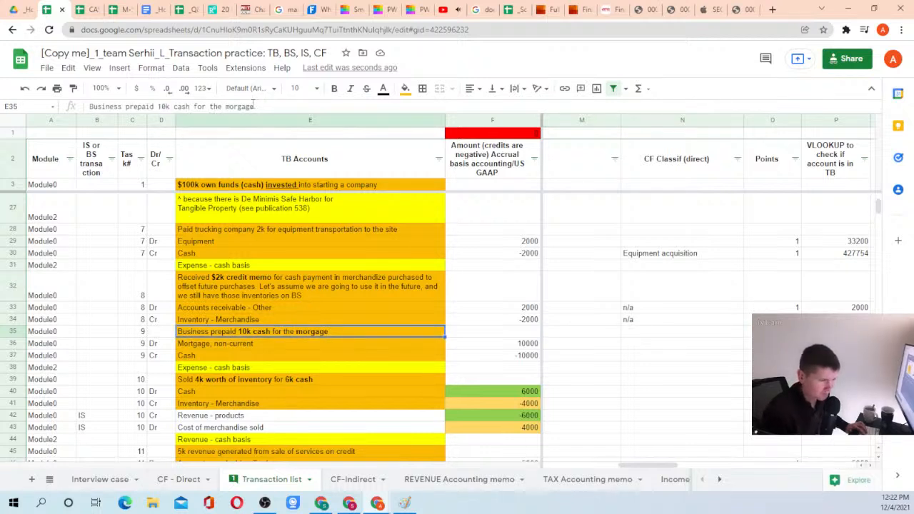
text((no )
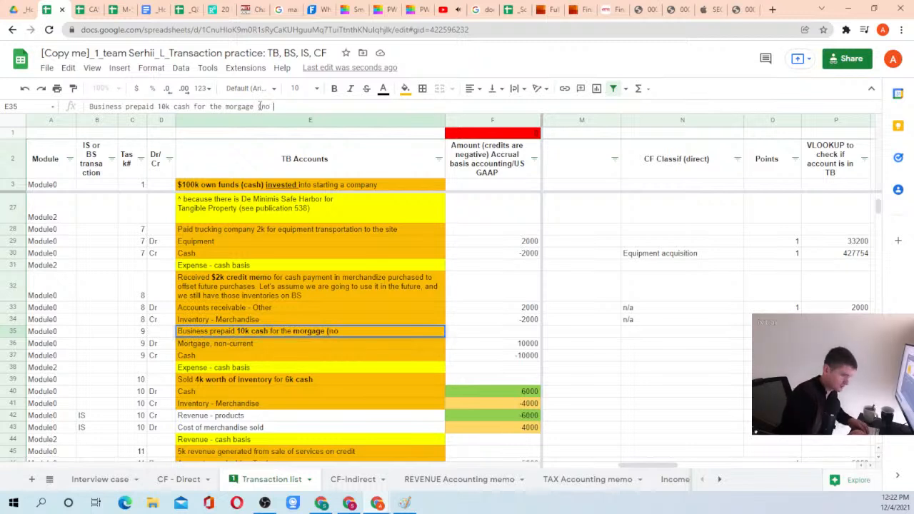
text(interest))
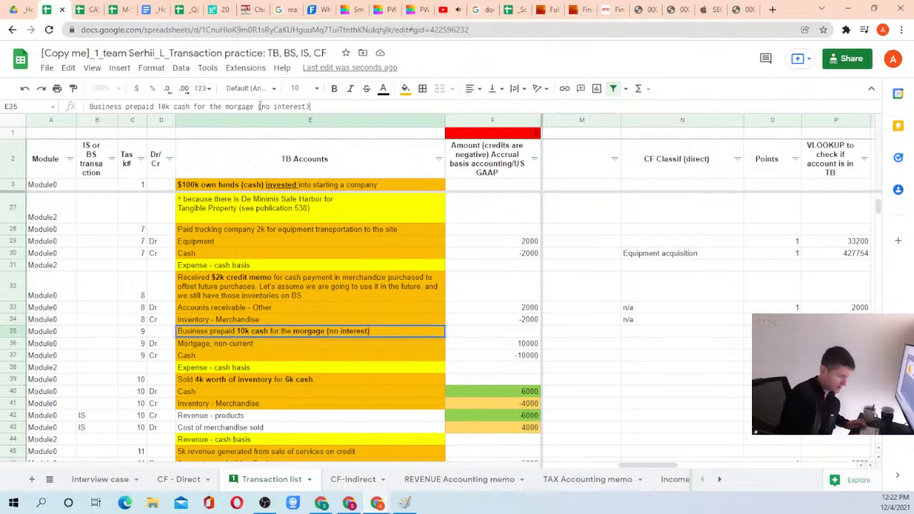
key(Return)
key(Up)
Examine the mortgage prepayment in rows 35 to 37, including its Mortgage, non-current and Cash lines and the classification cell N36
key(Right)
key(Right)
key(Right)
key(Right)
key(Right)
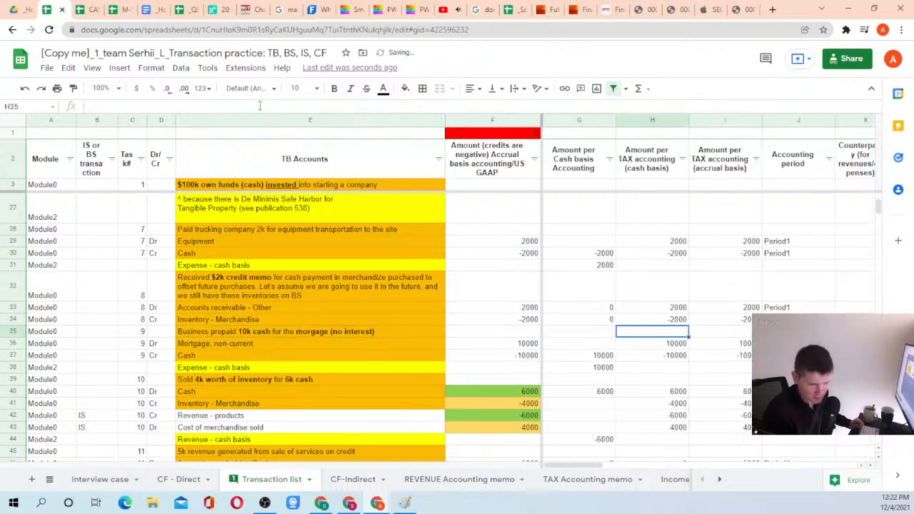
key(Right)
key(Right)
key(Right)
key(Down)
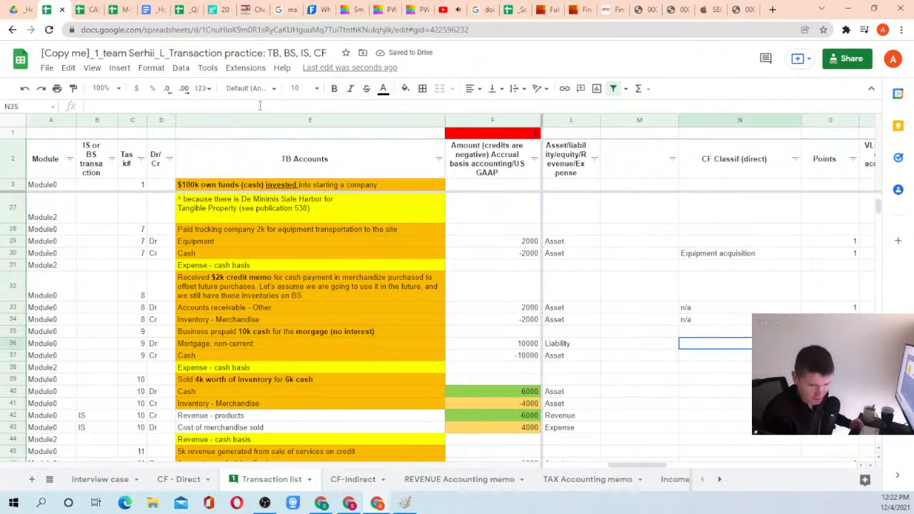
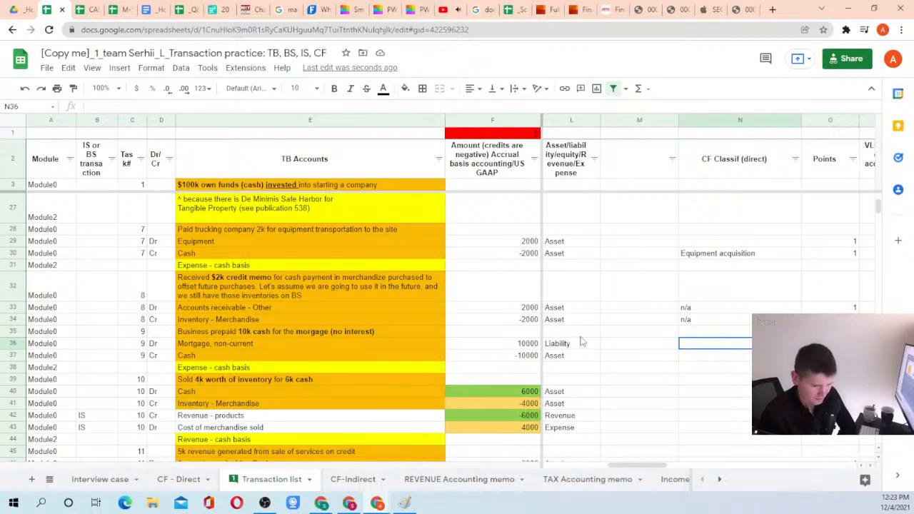
click(297, 333)
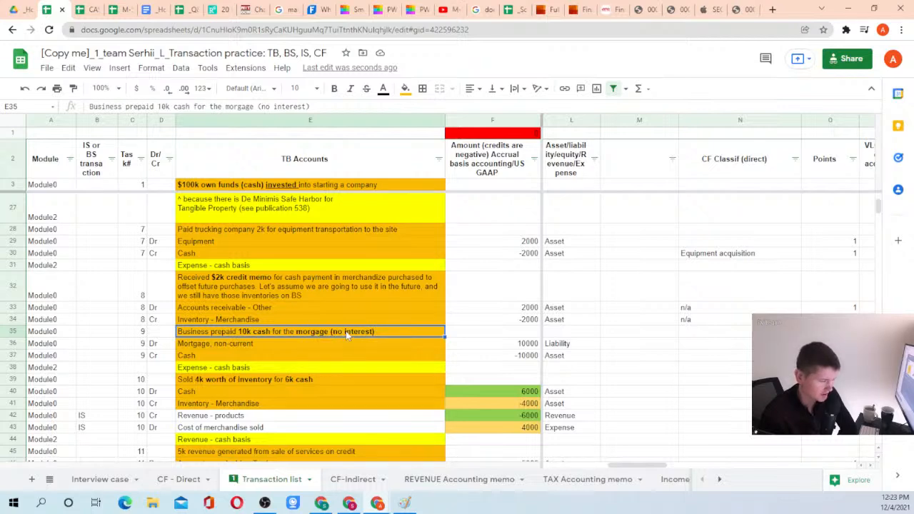
click(307, 346)
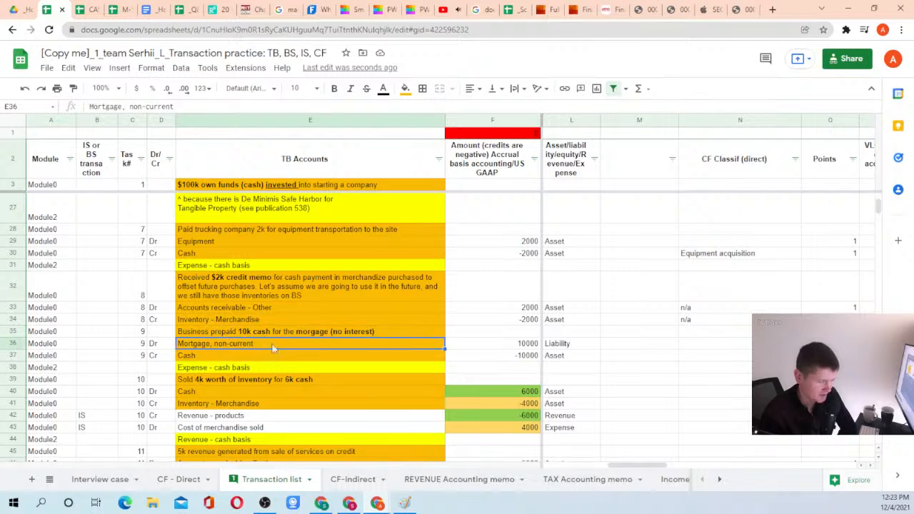
click(264, 359)
click(268, 330)
click(312, 342)
click(684, 348)
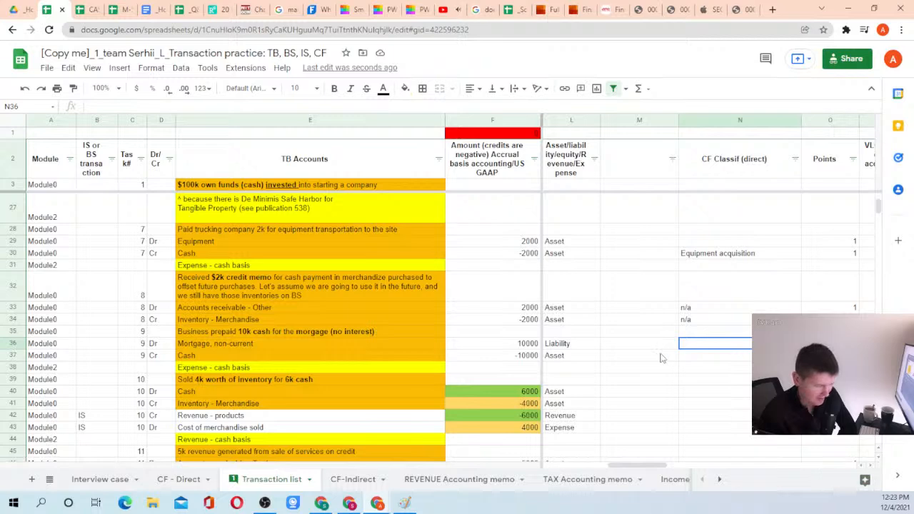
Add the financing line label "Repayment of Mortgate on building" in B19 of the CF - Direct sheet
click(179, 479)
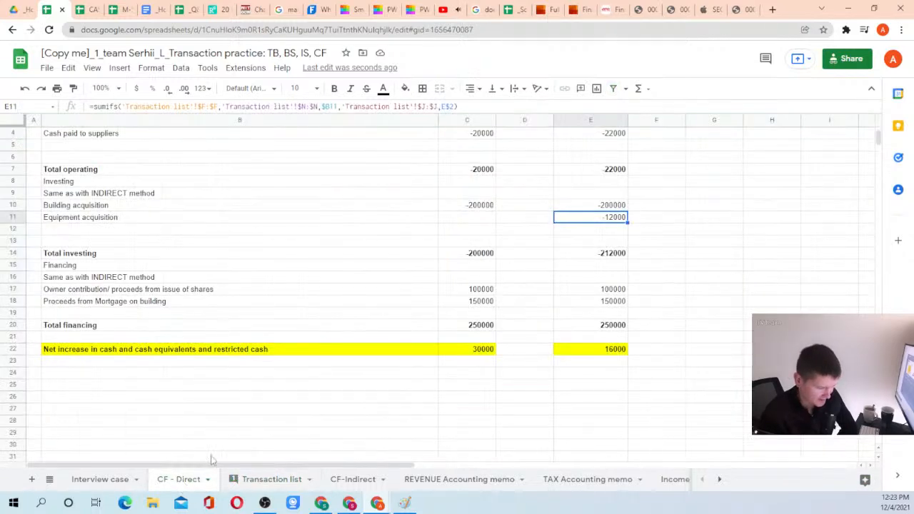
scroll(85, 277, up, 1)
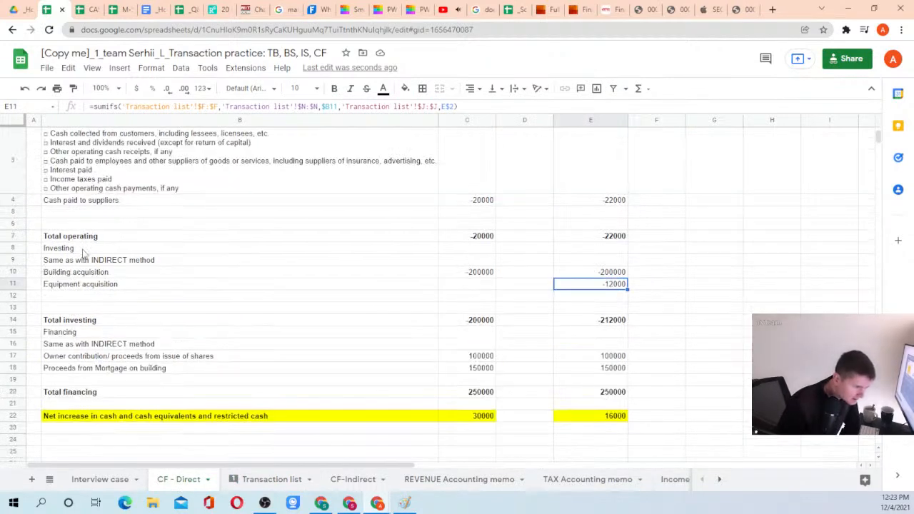
scroll(75, 303, down, 2)
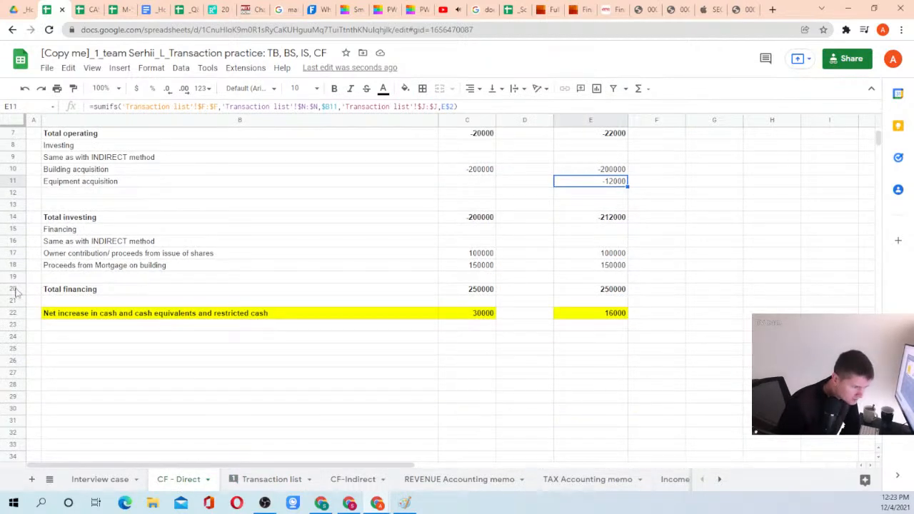
click(89, 269)
click(53, 279)
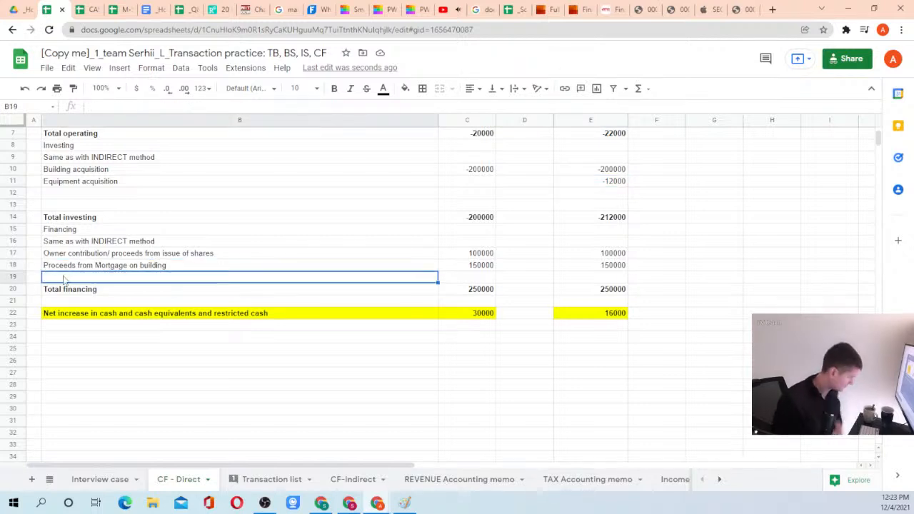
text(Repay)
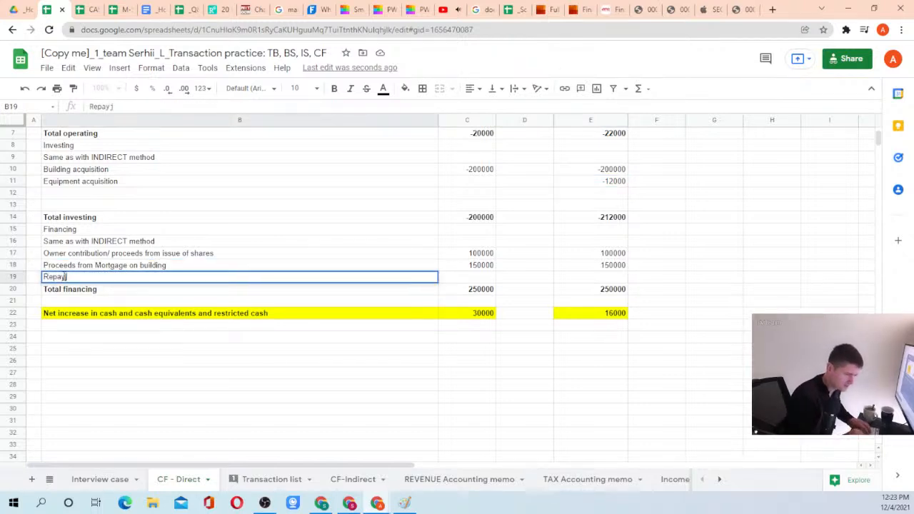
text(ment)
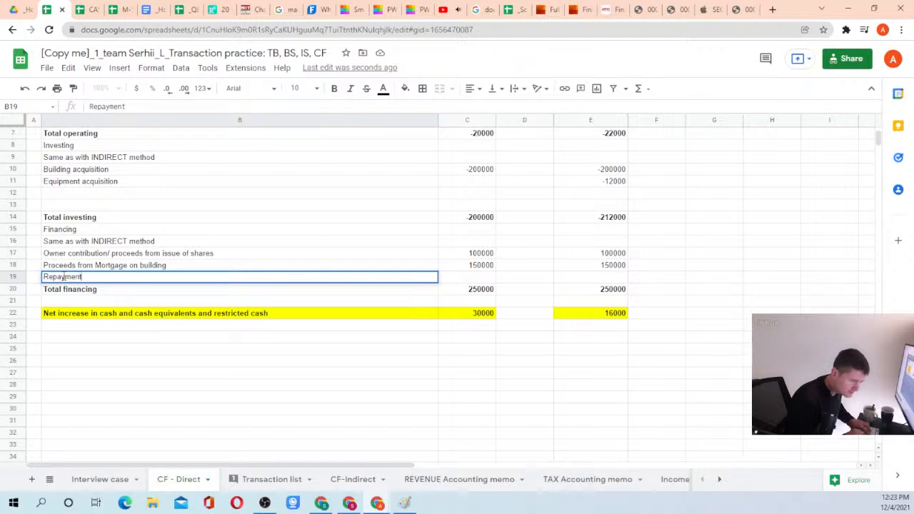
text( of Morgate on building)
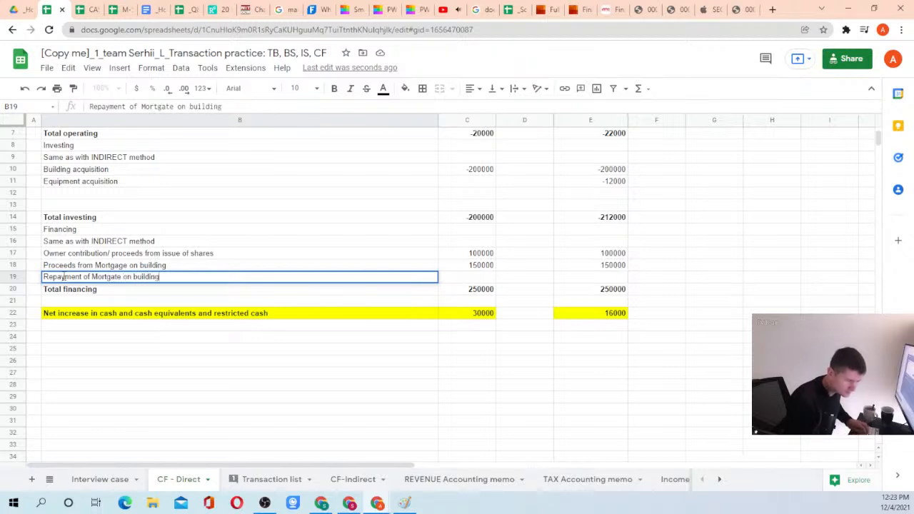
key(Return)
key(Up)
key(Right)
Copy the mortgage repayment label from B19 into N37 of the Transaction list as the Cash line's classification
click(64, 279)
key(ctrl+c)
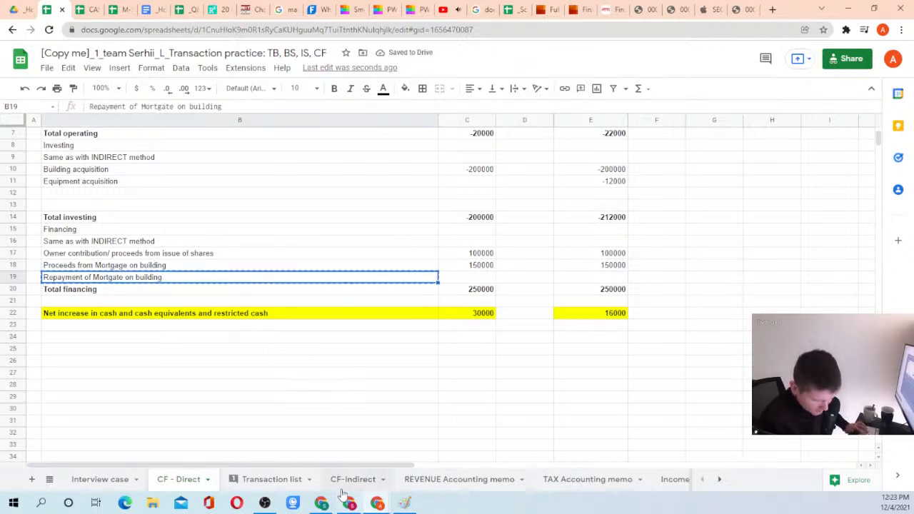
click(275, 481)
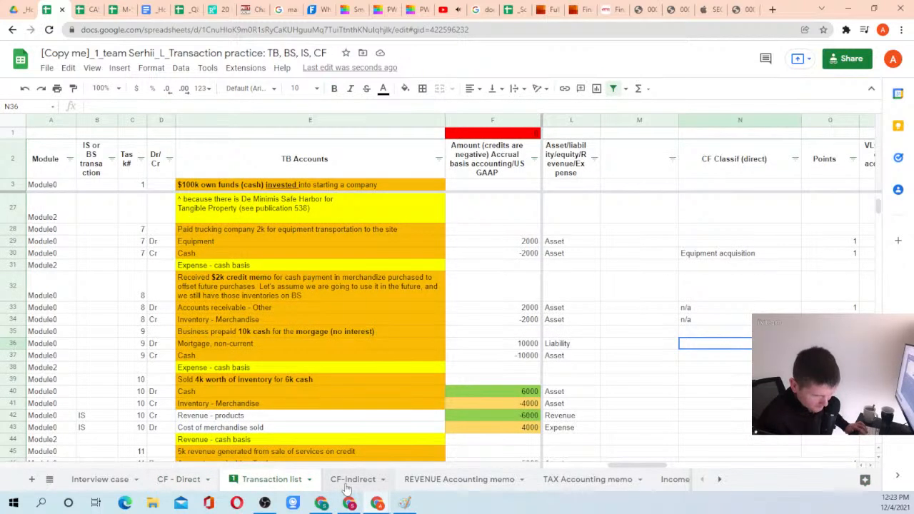
key(Down)
key(ctrl+v)
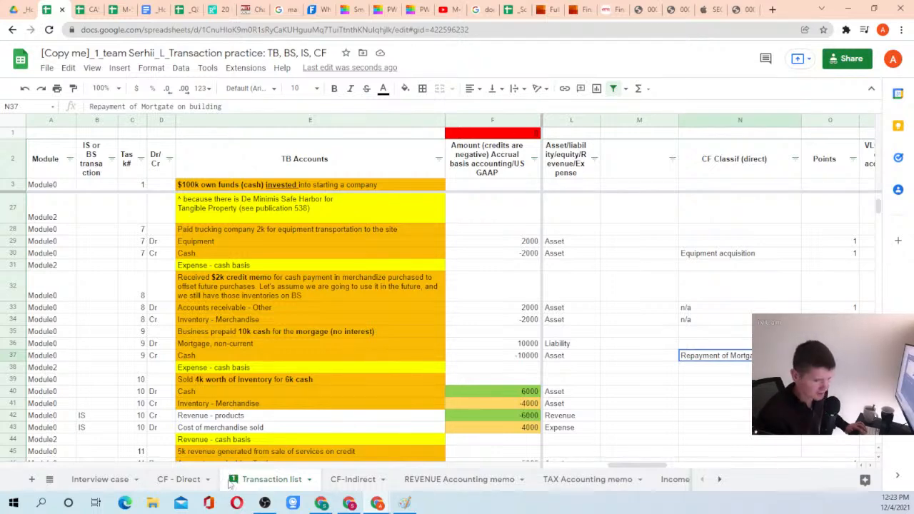
scroll(736, 339, down, 3)
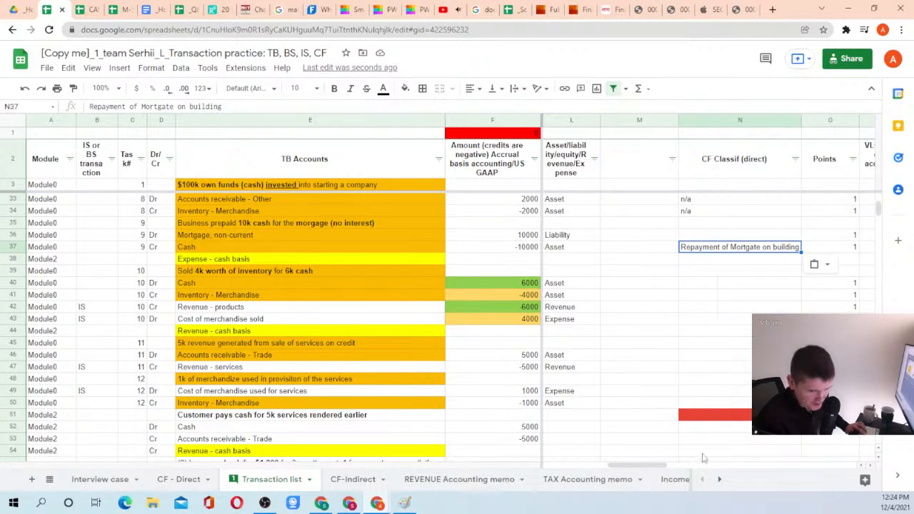
Copy the Period1 SUMIFS formula from E18 into E19 of CF - Direct for the mortgage repayment line
click(175, 479)
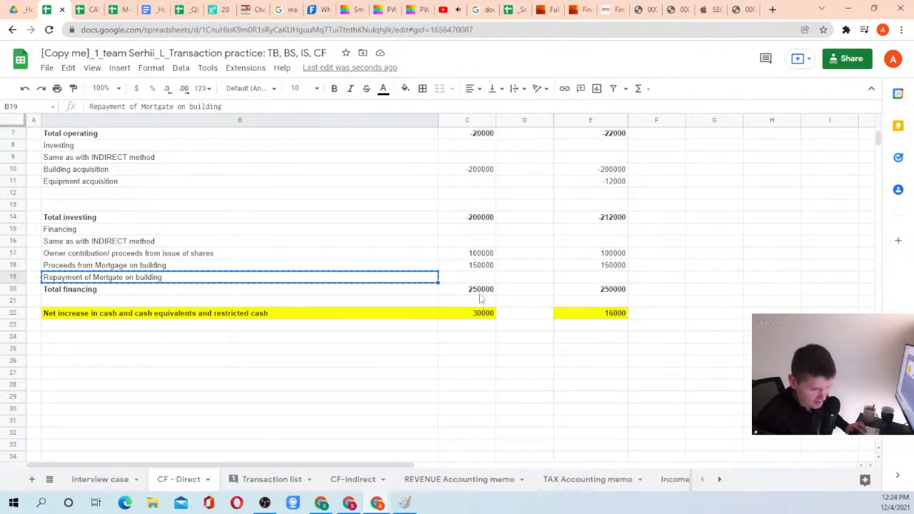
click(611, 265)
key(ctrl+c)
key(Down)
key(ctrl+v)
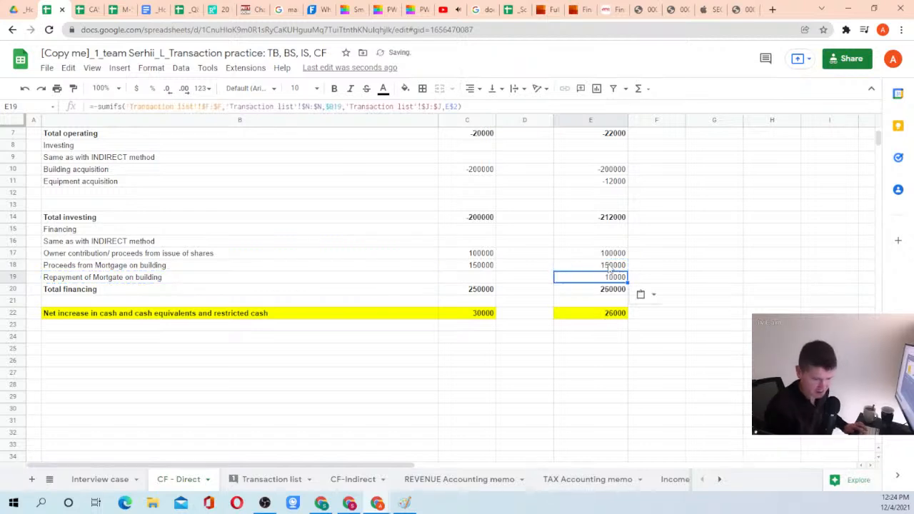
Remove the leading minus sign from the SUMIFS formula in E19 for the mortgage repayment
key(Return)
key(Return)
key(Up)
key(Left)
key(Left)
key(Left)
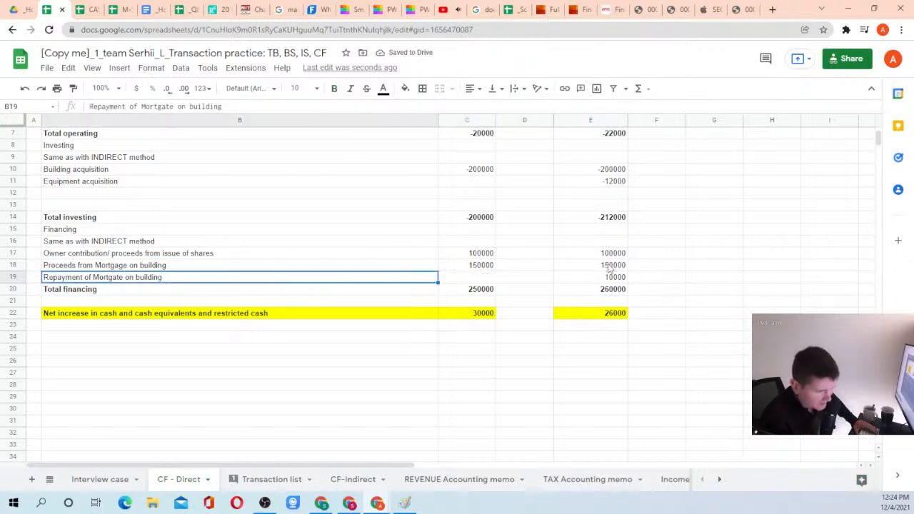
key(Right)
key(Right)
key(Right)
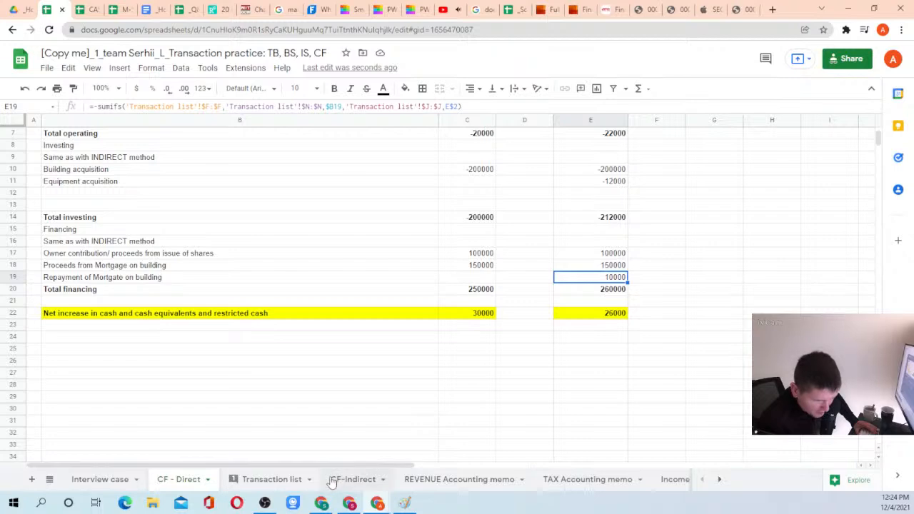
click(298, 480)
click(187, 480)
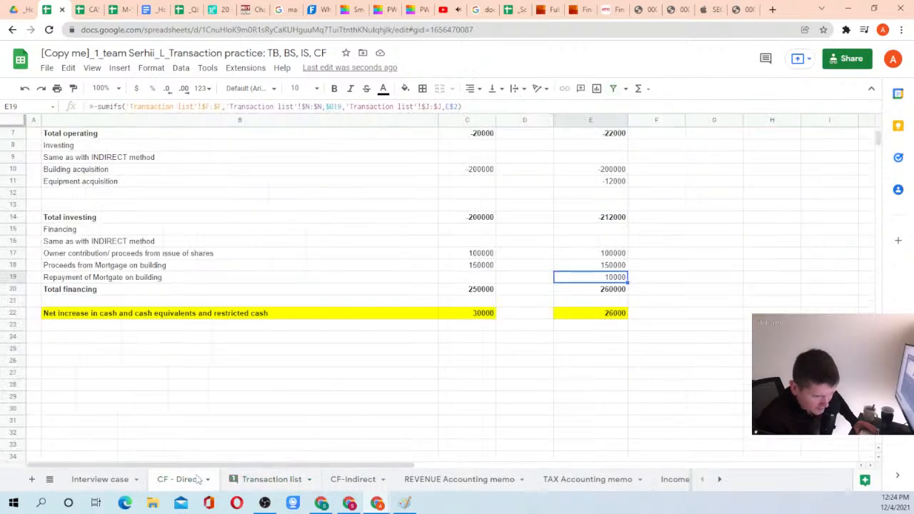
click(99, 107)
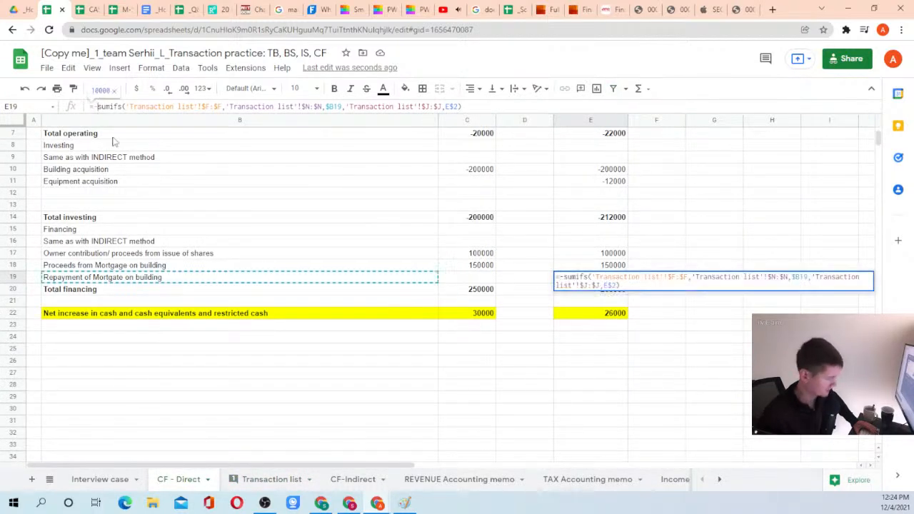
text(-)
key(Return)
key(Up)
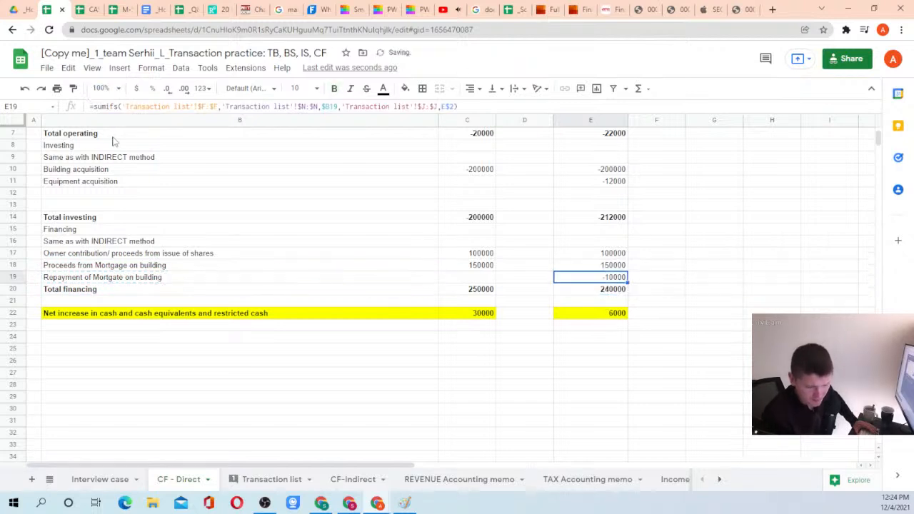
Review the mortgage repayment row 19 and the net increase in cash formula in E22
key(Left)
key(Left)
key(Left)
key(Left)
key(Right)
key(Right)
key(Right)
key(Right)
key(Down)
key(Down)
key(Down)
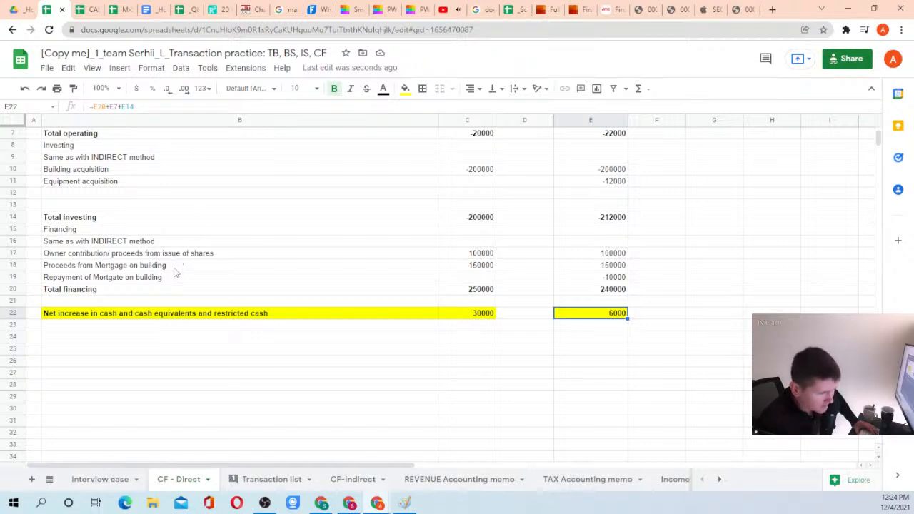
Examine the sale of 4k inventory for 6k cash in the Transaction list, including its Cash line and classification cell N40
click(355, 482)
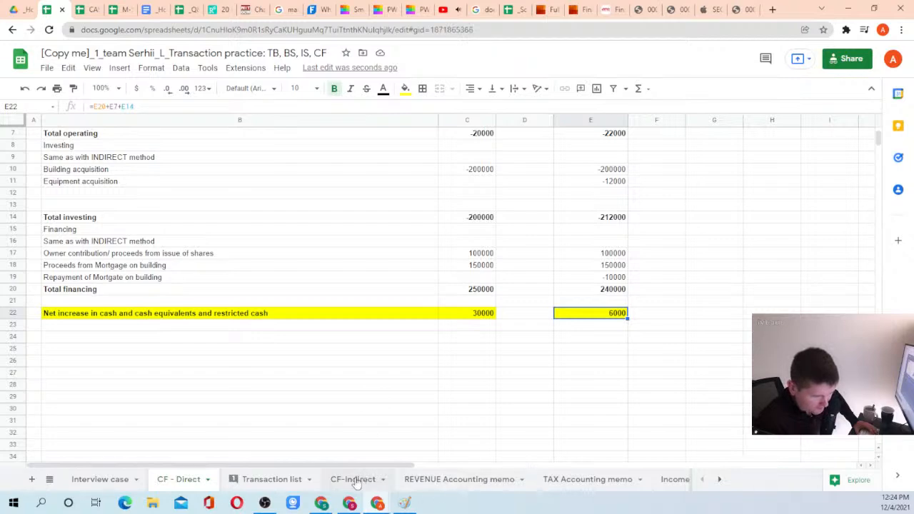
click(286, 479)
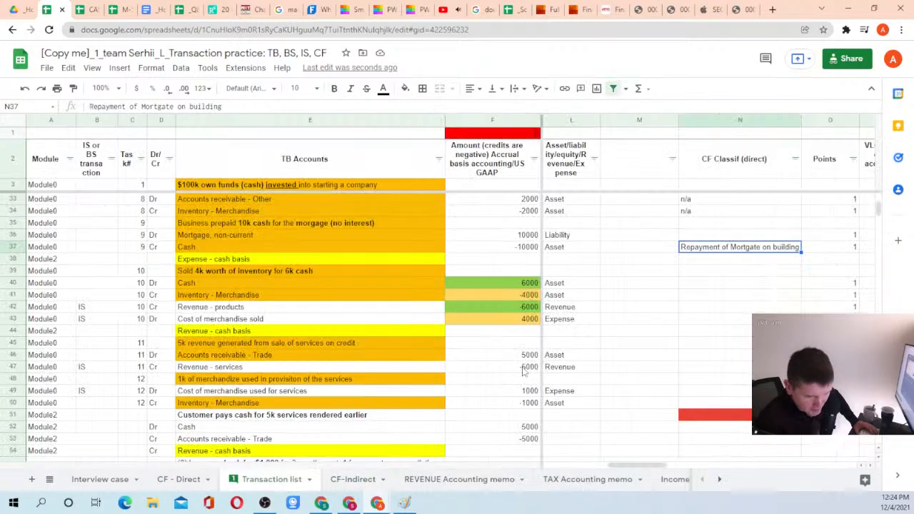
click(185, 284)
key(Up)
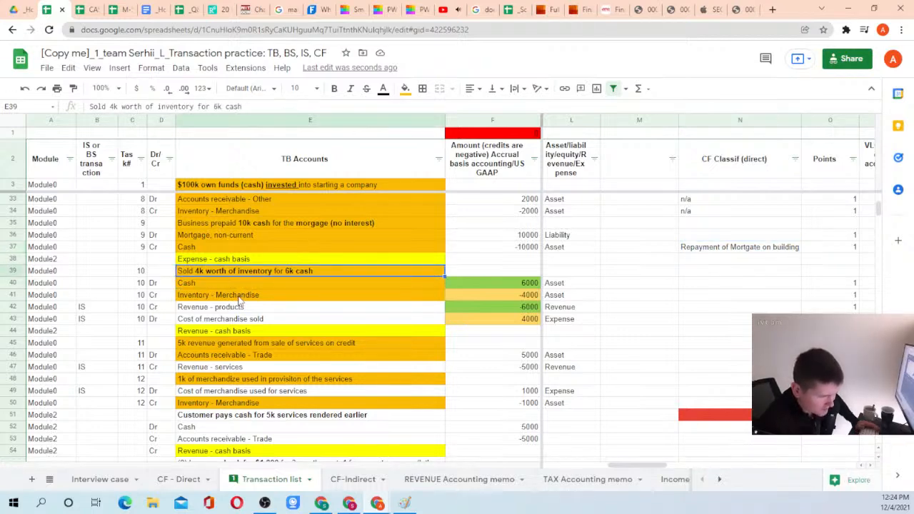
key(Down)
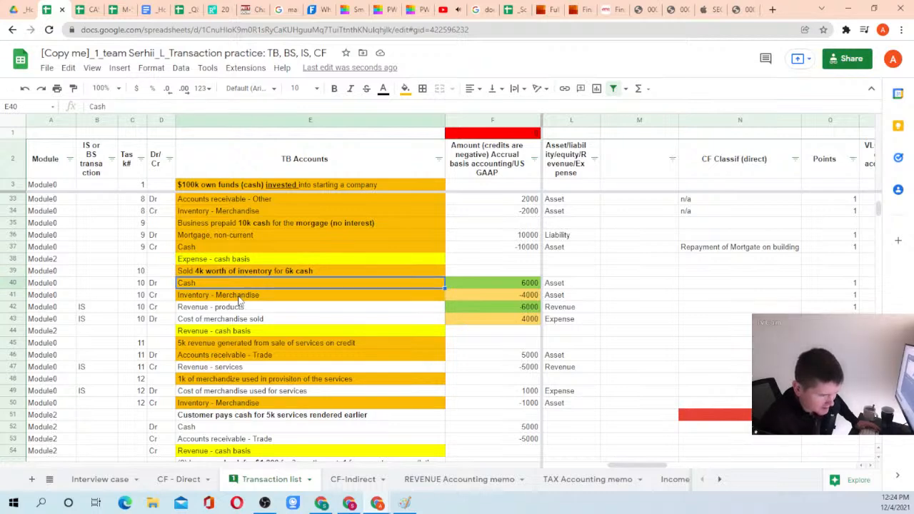
key(Right)
key(Right)
key(Right)
key(Right)
key(Right)
key(Right)
key(Right)
key(Right)
key(Right)
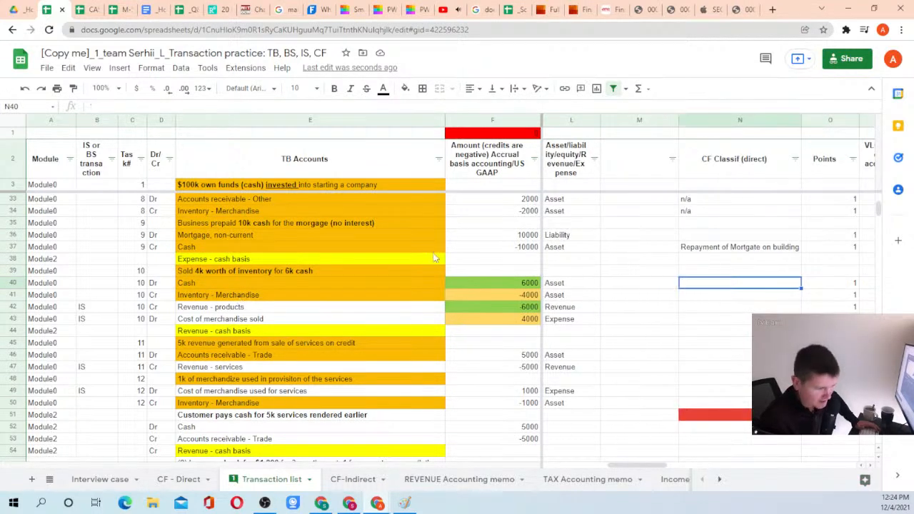
Add the operating line label "Cash collected from customers" in B5 of the CF - Direct sheet
click(181, 480)
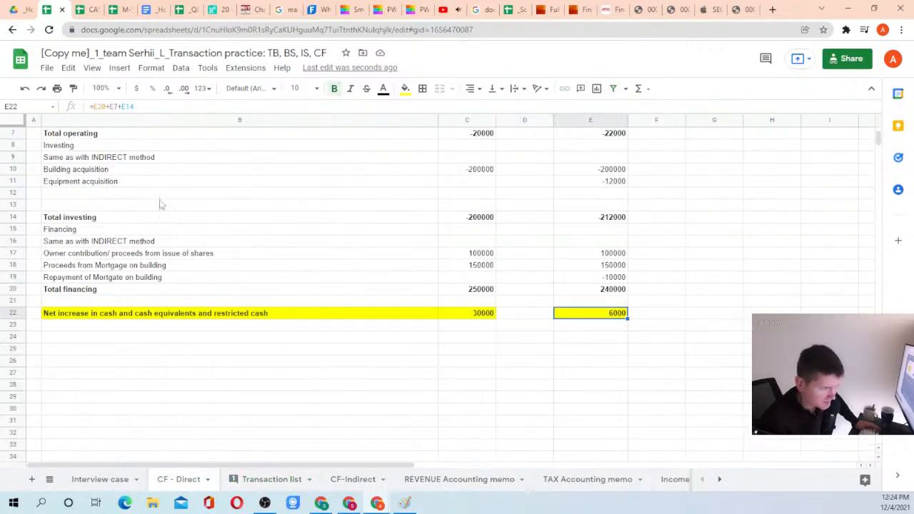
scroll(160, 205, up, 3)
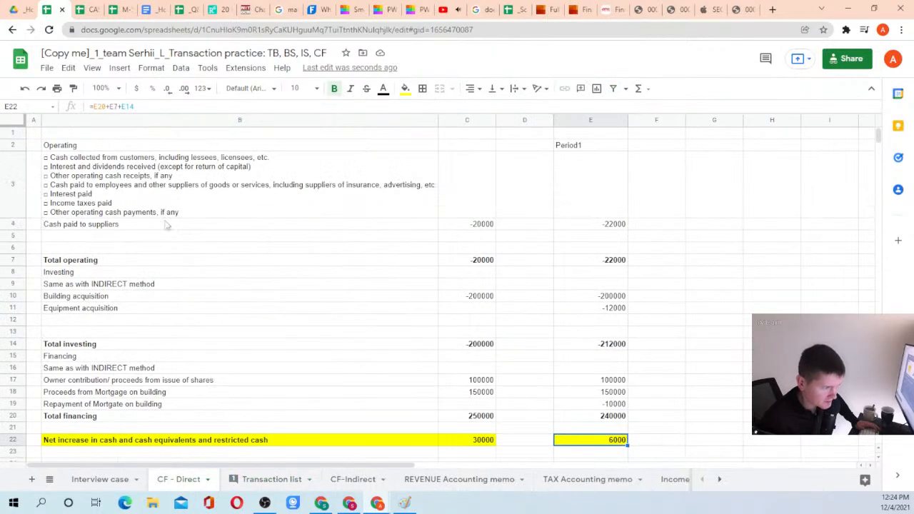
click(87, 240)
text(Cash co)
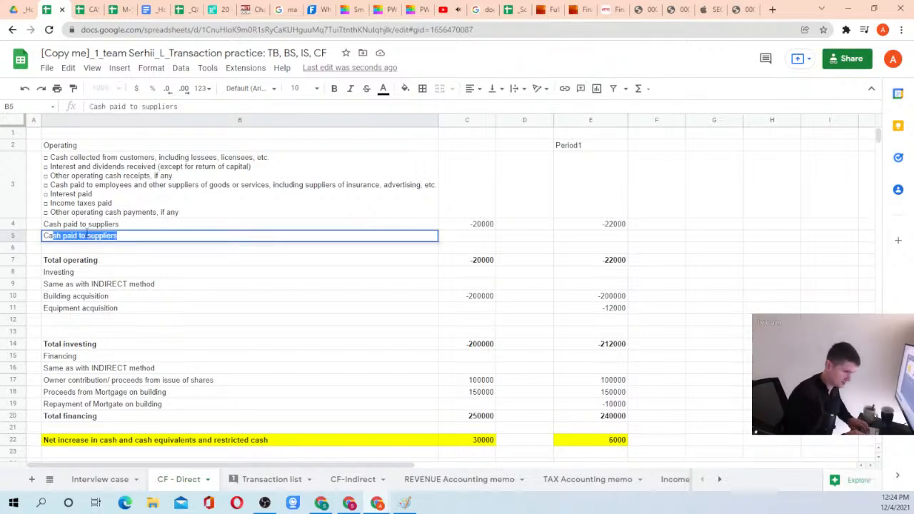
text(llected fro)
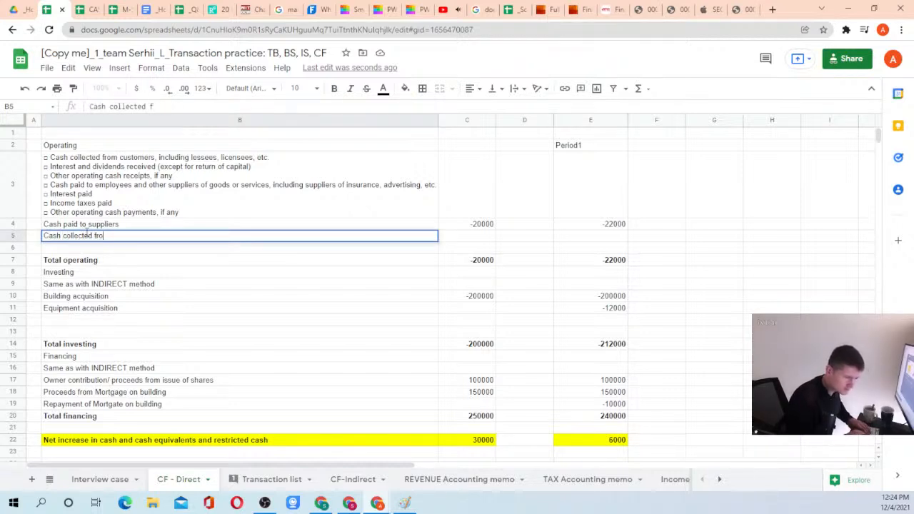
text(m customers)
key(Return)
key(Up)
Copy the customer collections label from B5 into N40 of the Transaction list to classify the sale's Cash line
key(ctrl+c)
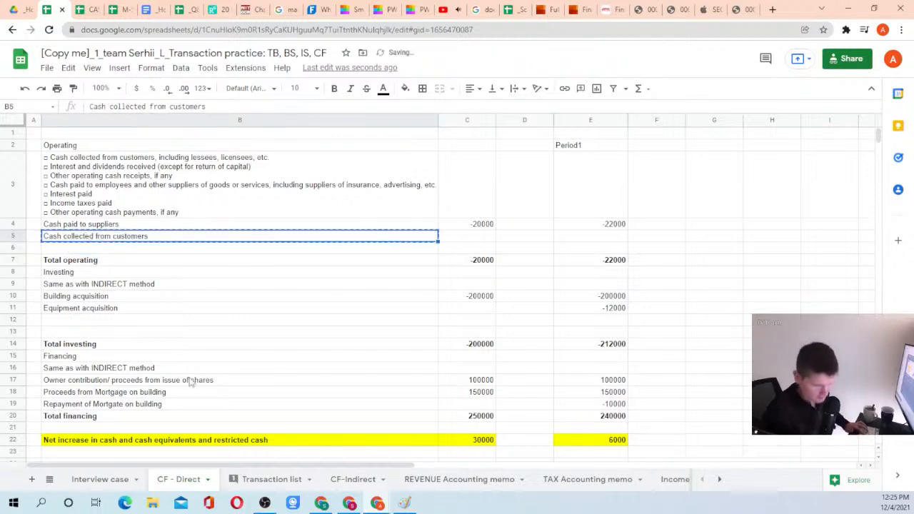
click(268, 480)
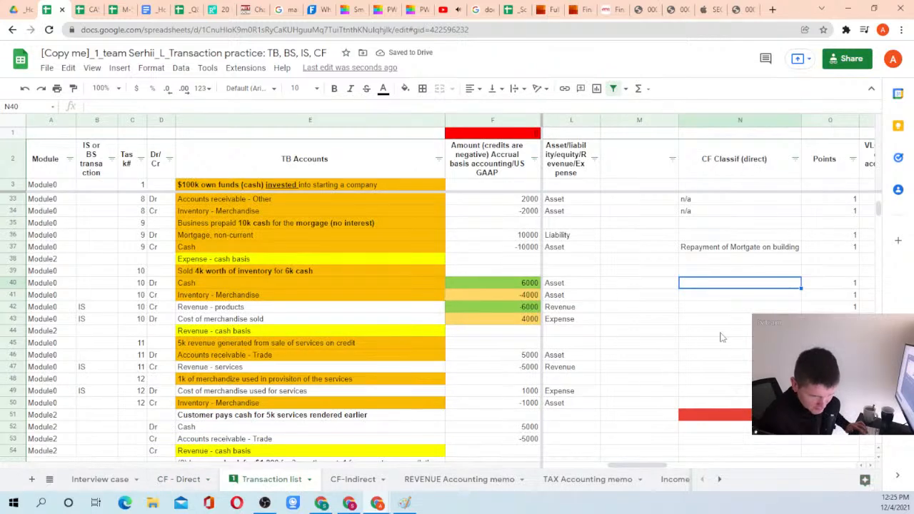
key(ctrl+v)
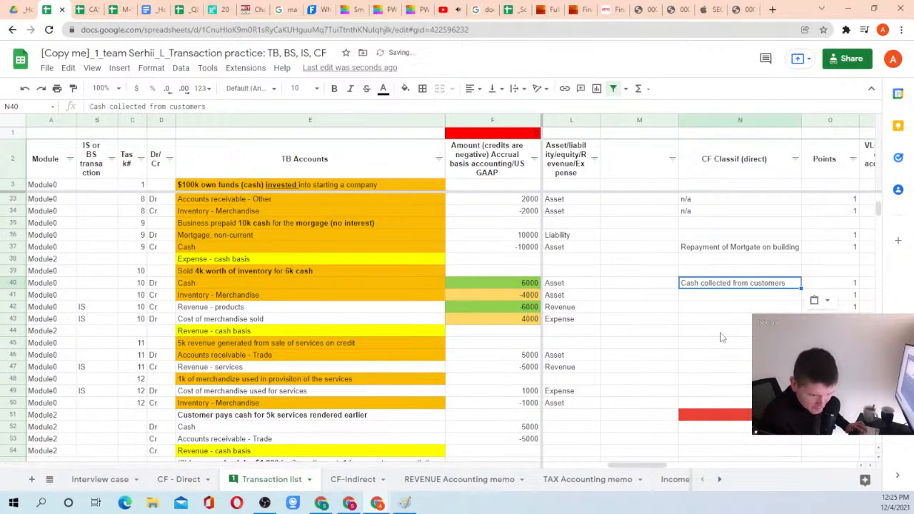
Compare the account types and classification cells of the inventory sale's Cash, Inventory and Revenue lines in rows 40 to 42
key(Down)
key(Down)
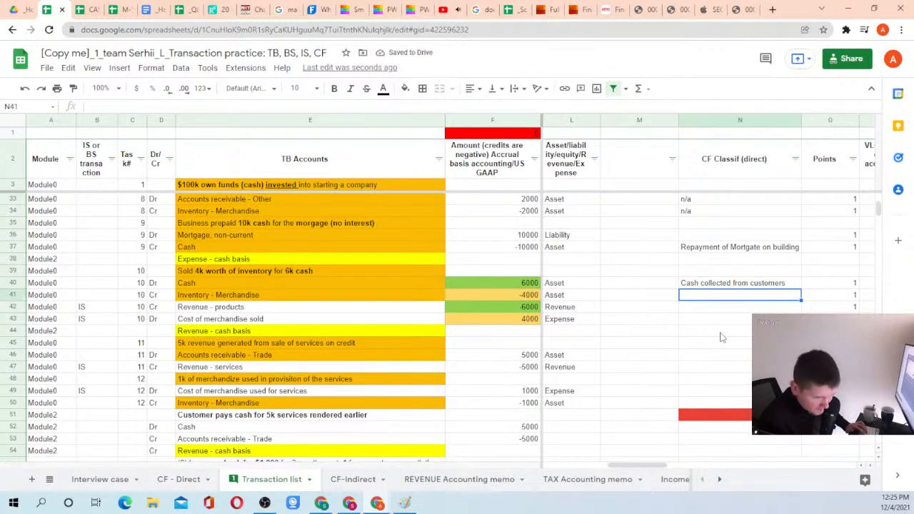
key(Up)
key(Left)
key(Left)
key(Down)
key(Down)
key(Up)
key(Up)
key(Down)
key(Down)
key(Up)
key(Up)
key(Down)
key(Down)
key(Up)
key(Up)
key(Up)
key(Right)
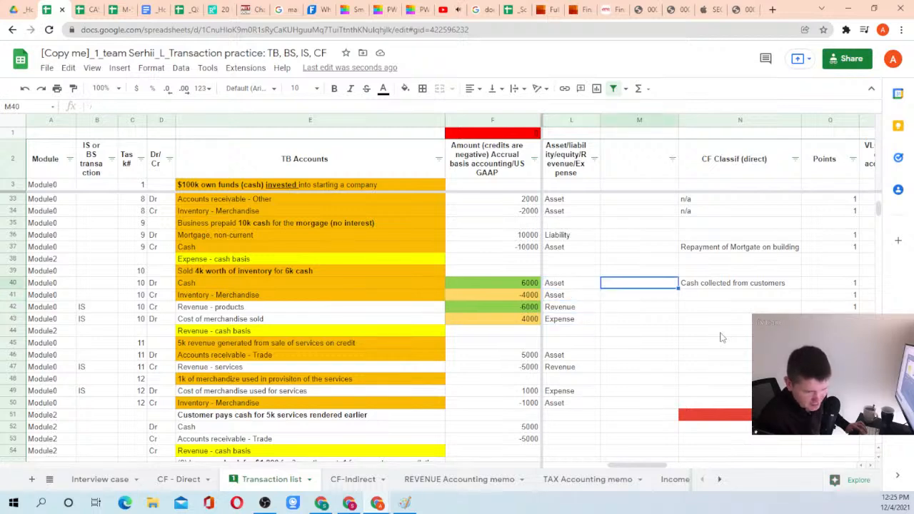
key(Right)
key(Down)
key(Down)
key(Left)
key(Left)
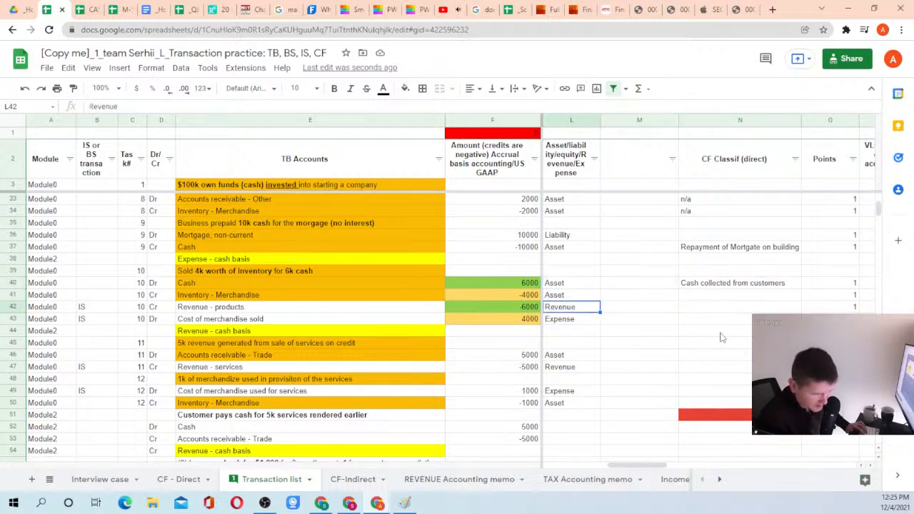
key(Right)
key(Right)
key(Up)
key(Up)
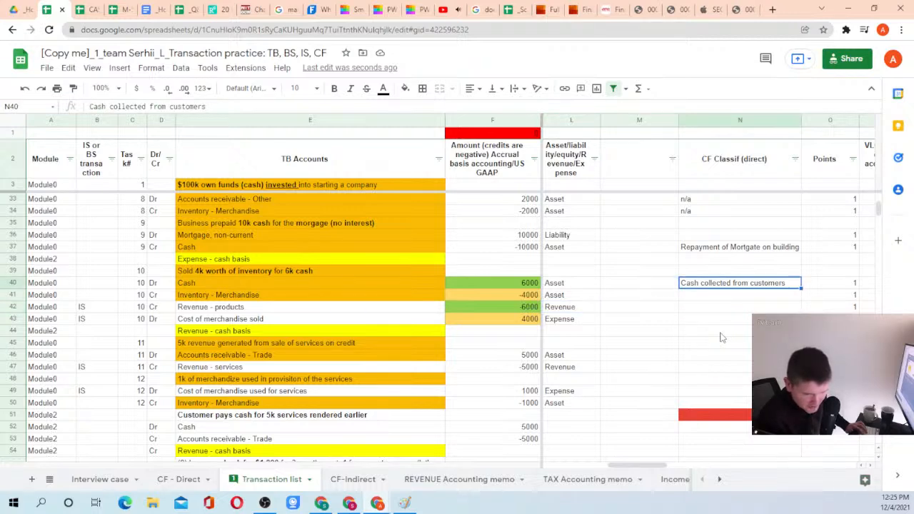
Examine the account types in column L of the Transaction list for the credit sale of services and the merchandise used, rows 45 to 50
key(Left)
key(Down)
key(Left)
key(Down)
key(Down)
key(Down)
key(Down)
key(Down)
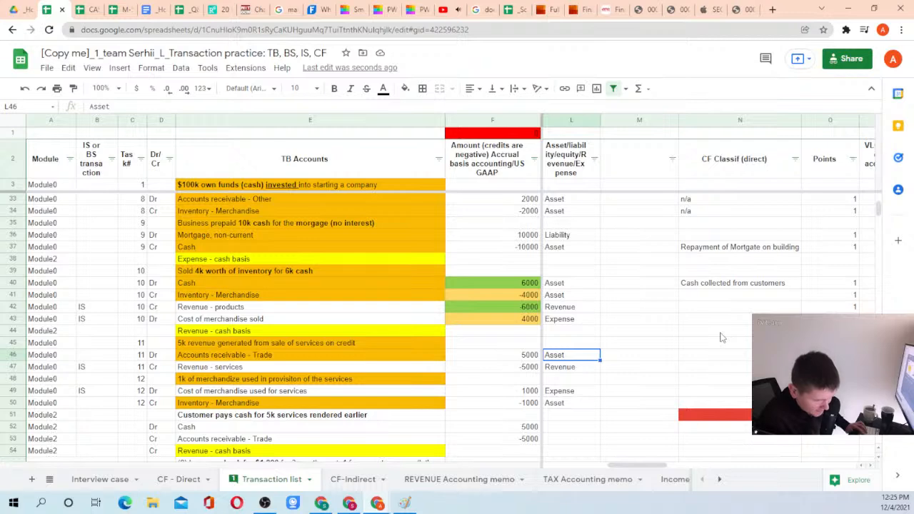
key(Down)
key(Up)
key(Up)
key(Down)
key(Down)
key(Down)
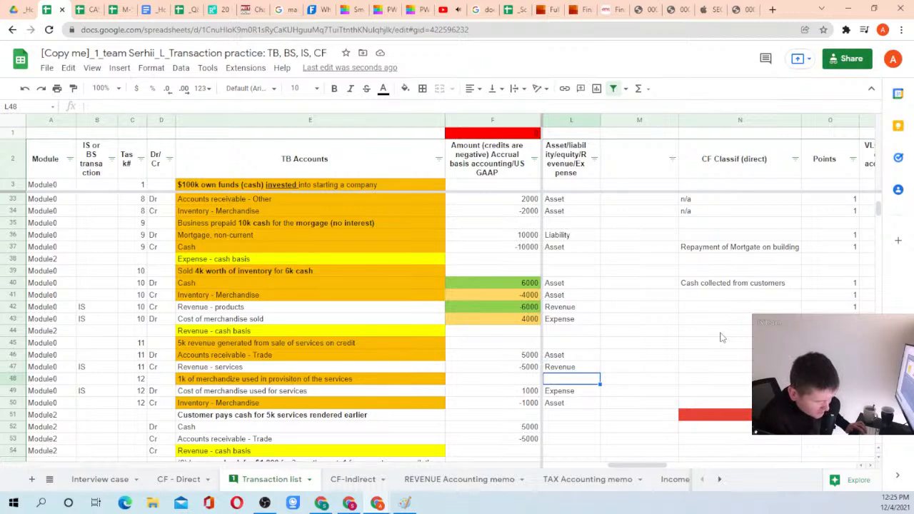
key(Down)
key(Down)
key(Up)
key(Down)
key(Down)
key(Up)
Check the CF Classif (direct) cells in column N of the Transaction list from row 40 down to row 50
key(Right)
key(Right)
key(Down)
key(Up)
key(Up)
key(Down)
key(ctrl+Up)
key(ctrl+Down)
key(ctrl+Up)
key(Down)
key(Down)
key(Down)
key(Down)
key(Down)
key(Down)
key(Down)
key(Down)
key(Down)
key(Down)
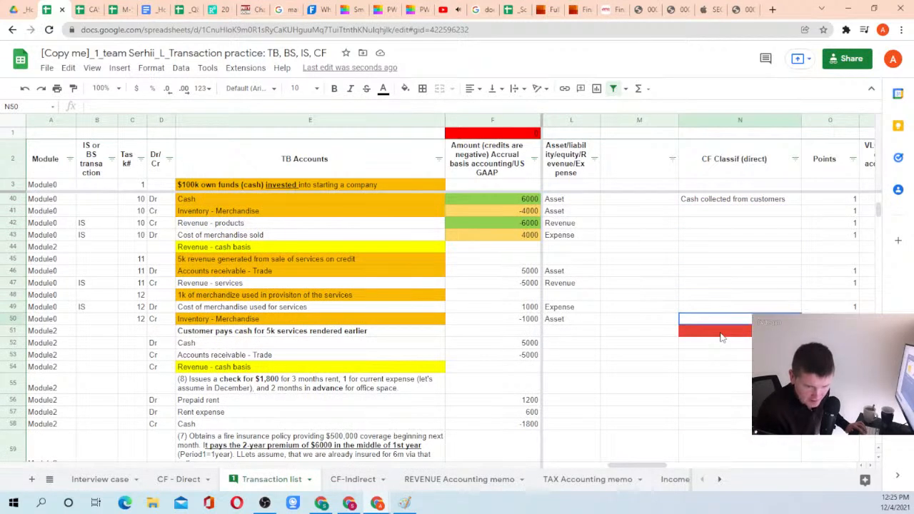
Copy the Period1 SUMIFS formula from E4 into E5 of the CF - Direct sheet for cash collected from customers
click(178, 480)
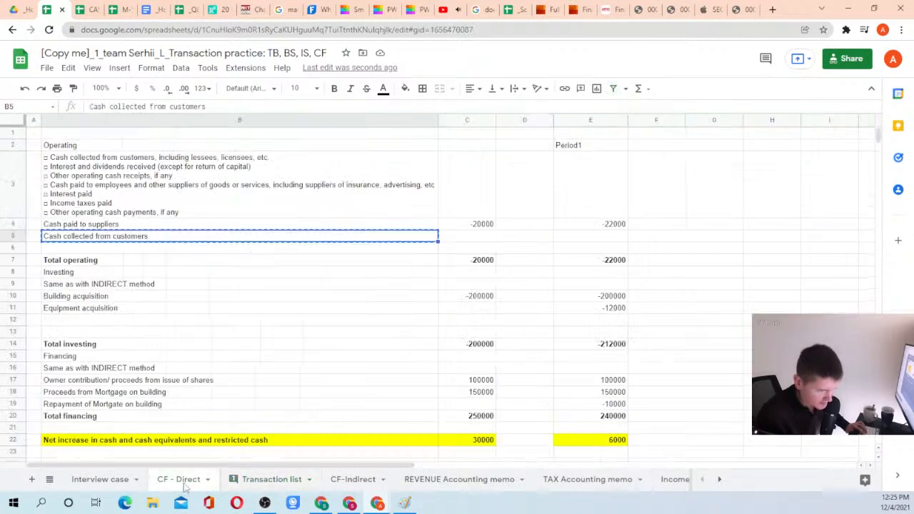
key(Right)
key(Right)
key(Right)
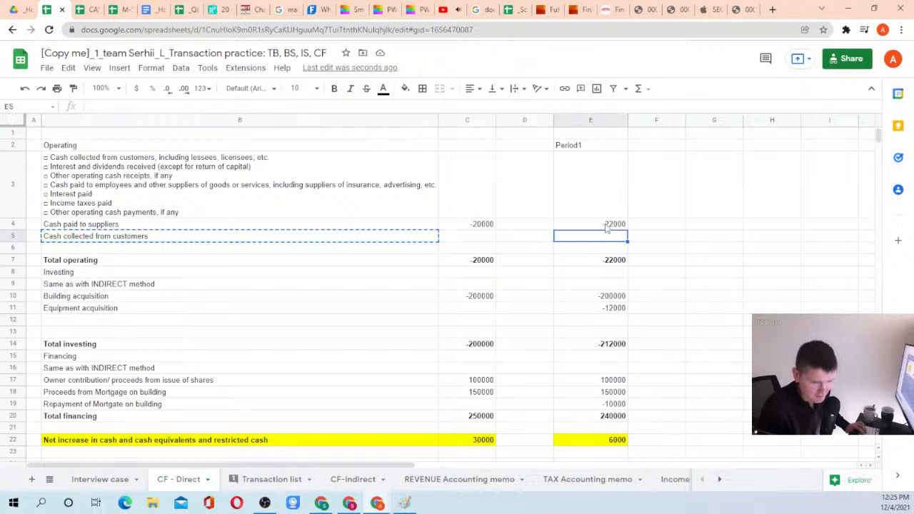
key(Up)
key(ctrl+c)
key(Down)
key(ctrl+v)
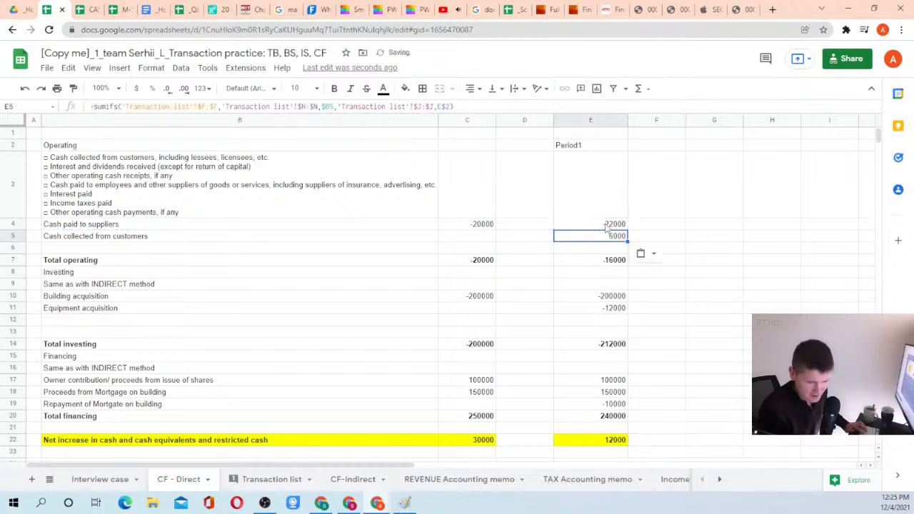
Review the Period1 section totals and the net increase in cash formula in E22
key(Down)
key(Down)
key(Down)
scroll(373, 370, down, 3)
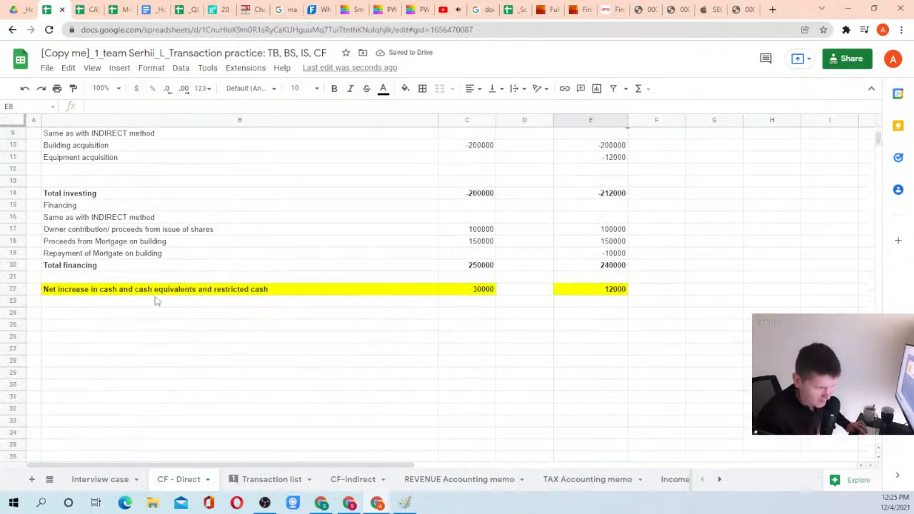
click(133, 293)
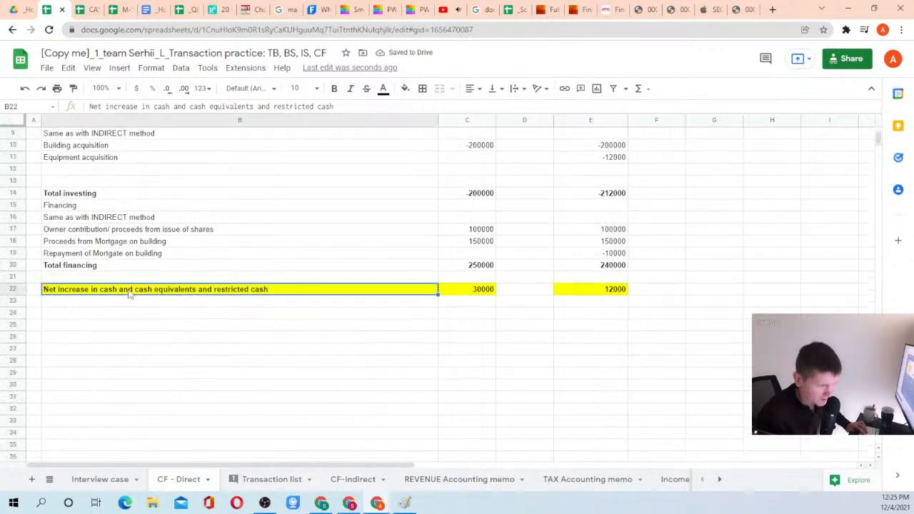
click(616, 292)
scroll(589, 186, up, 3)
scroll(229, 329, down, 3)
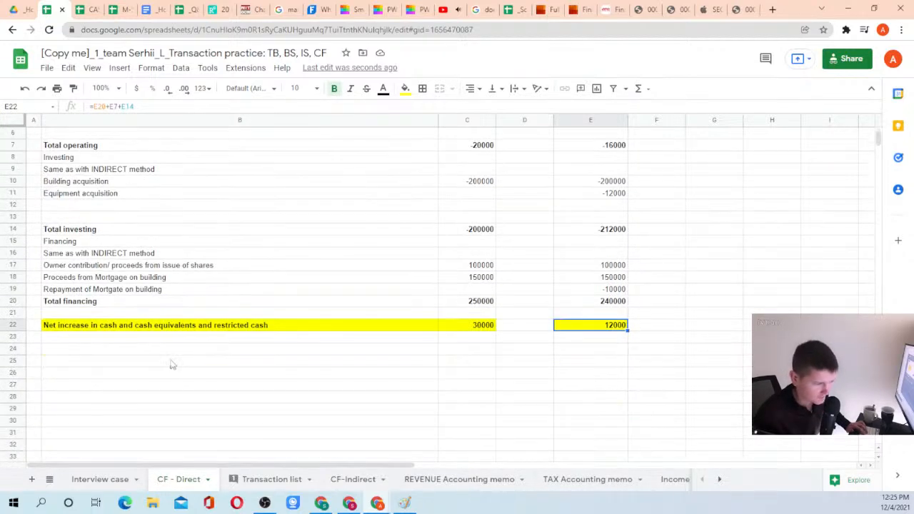
Copy the label "Cash and cash equivalents and restricted cash at beginning of period" from the filing PDF's cash flow statement into B24 of CF - Direct
click(141, 350)
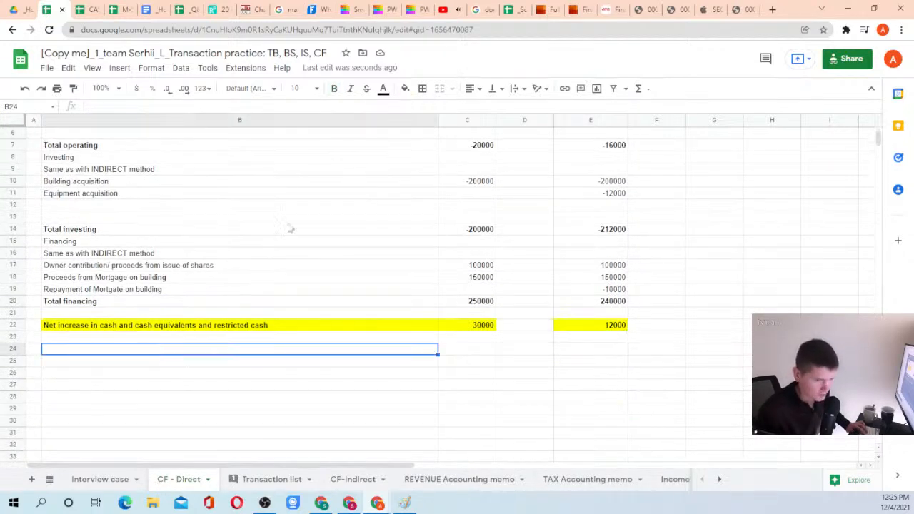
click(675, 9)
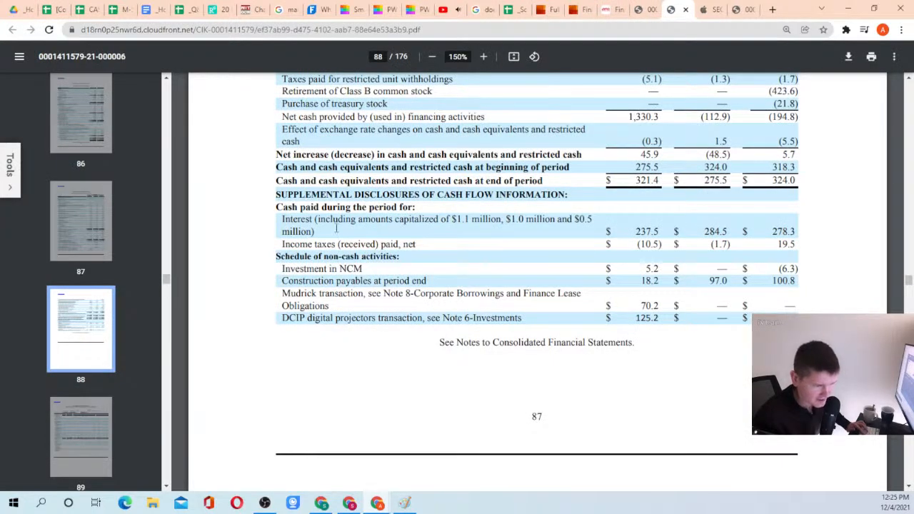
drag(277, 166, 576, 164)
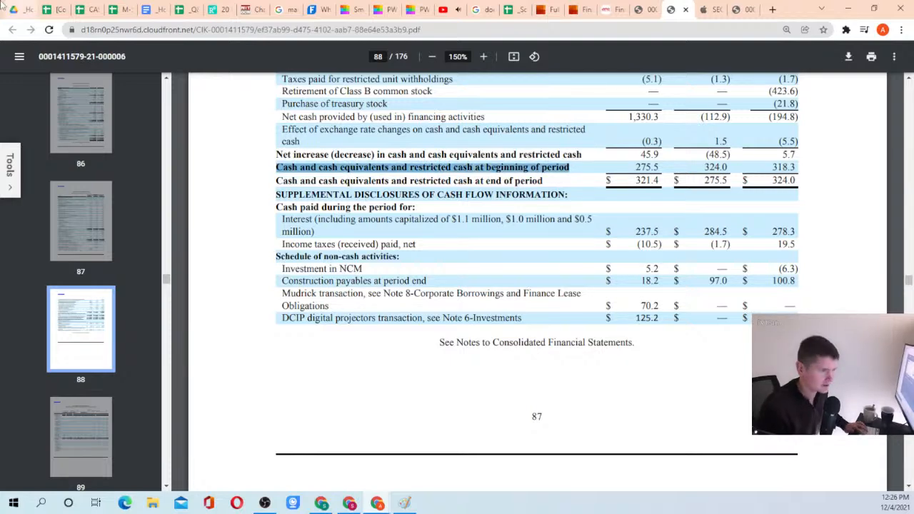
click(86, 9)
click(121, 9)
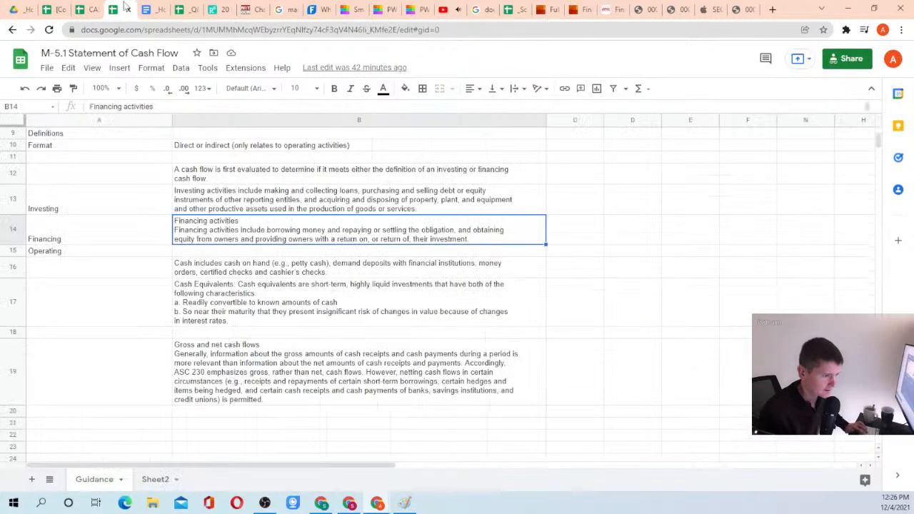
click(53, 9)
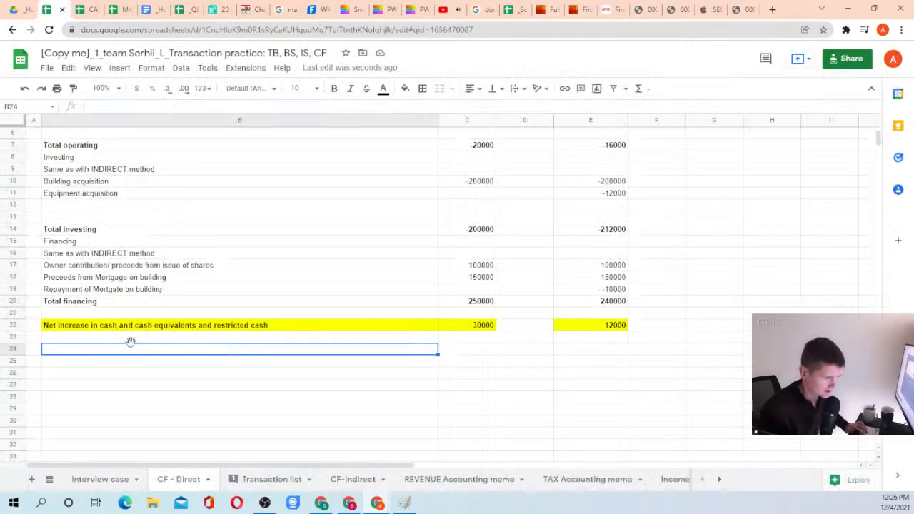
key(ctrl+v)
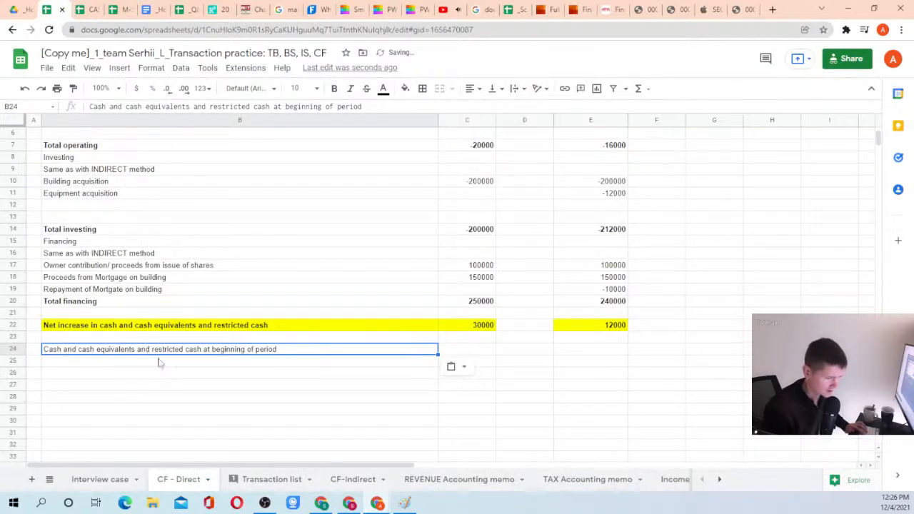
Enter 0 as the Period1 beginning cash balance in E24
click(597, 349)
text(0)
key(Return)
click(597, 353)
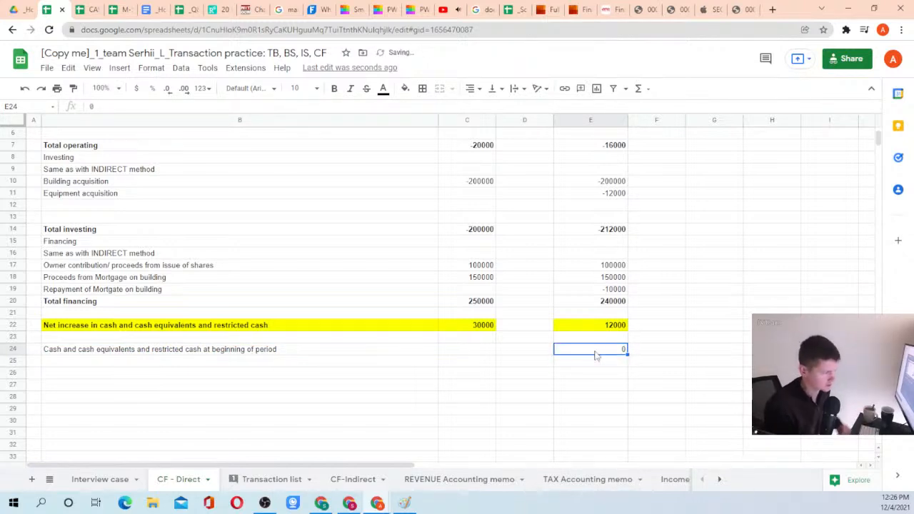
Copy the label "Cash and cash equivalents and restricted cash at end of period" from the filing PDF into B25 of CF - Direct
click(678, 8)
drag(276, 181, 549, 181)
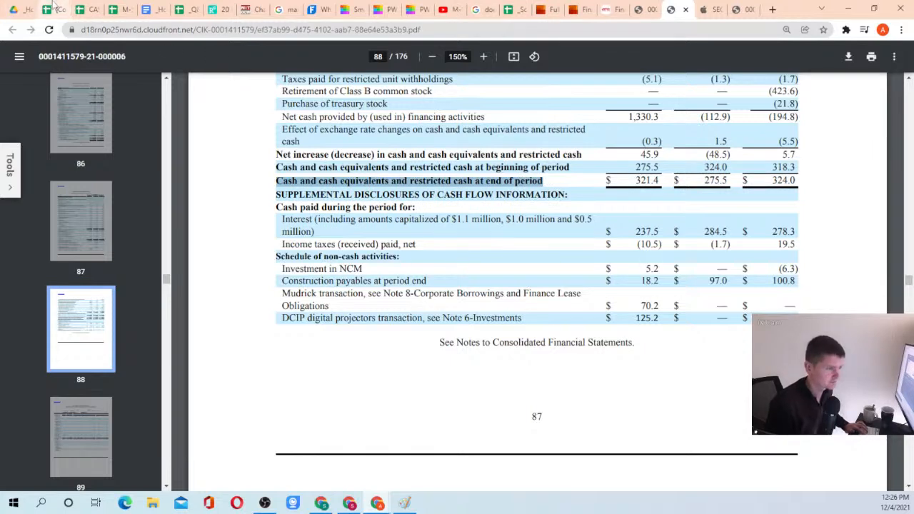
click(52, 9)
click(103, 362)
key(ctrl+v)
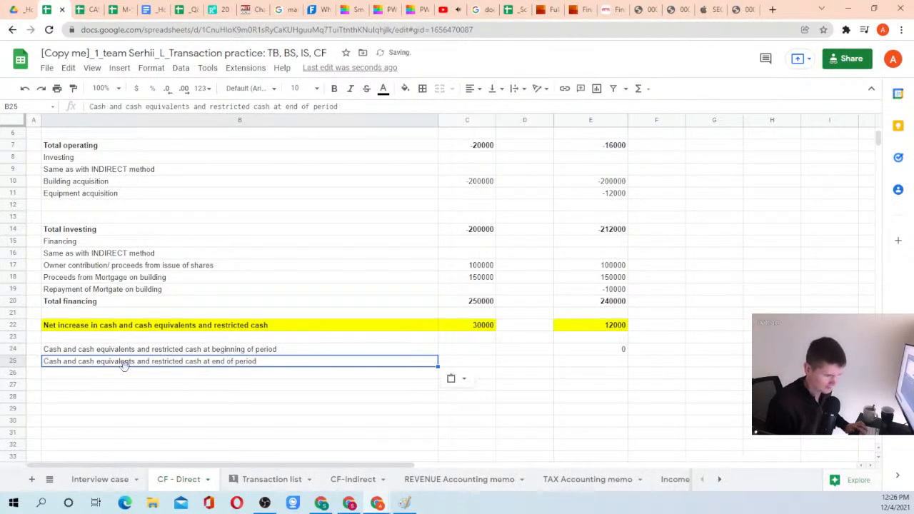
Link the Period1 end-of-period cash in E25 to the trial balance's Period1 Cash balance with =TB!H4
click(586, 369)
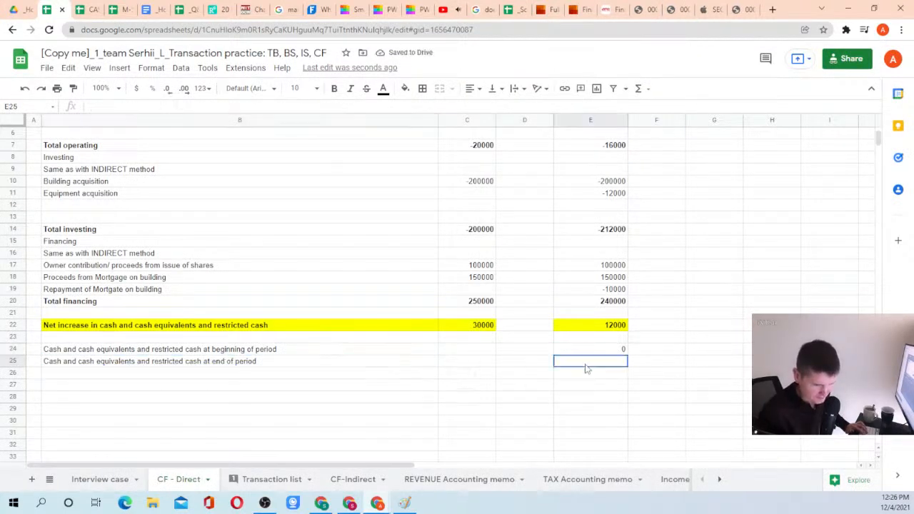
text(=)
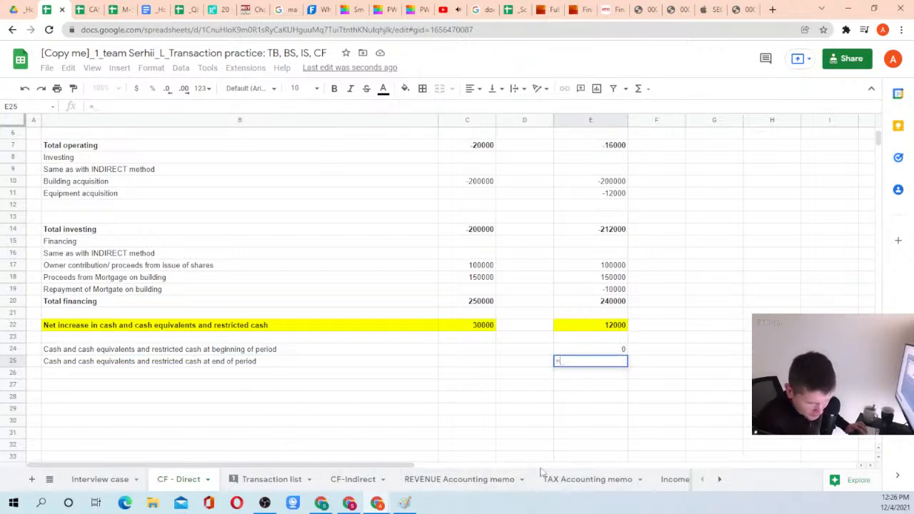
click(719, 480)
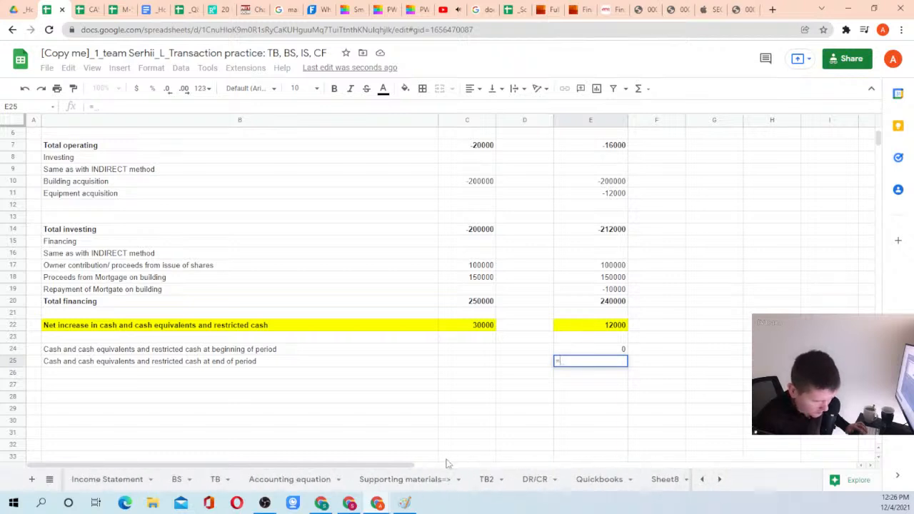
click(179, 479)
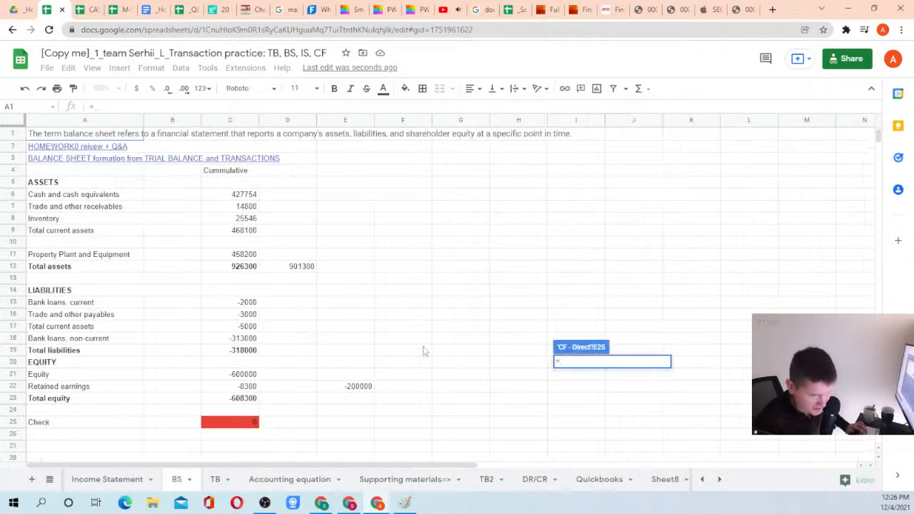
scroll(418, 294, down, 4)
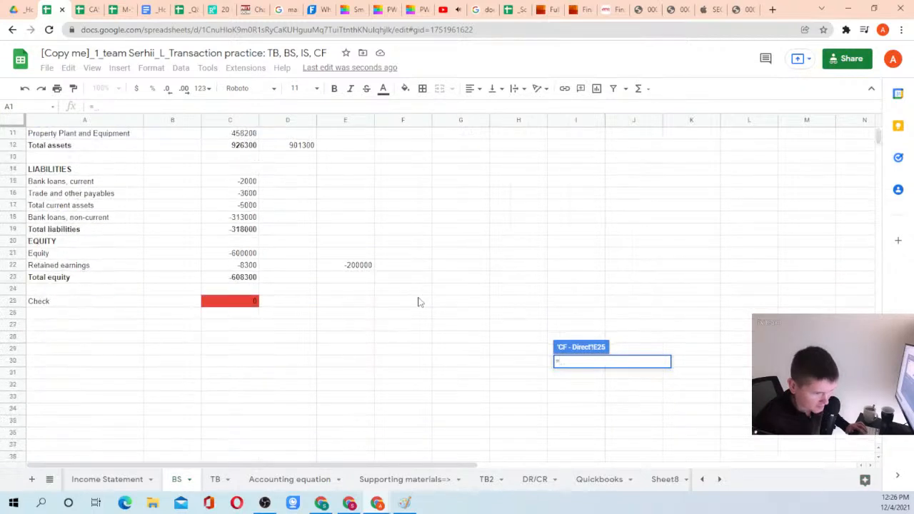
scroll(418, 305, up, 4)
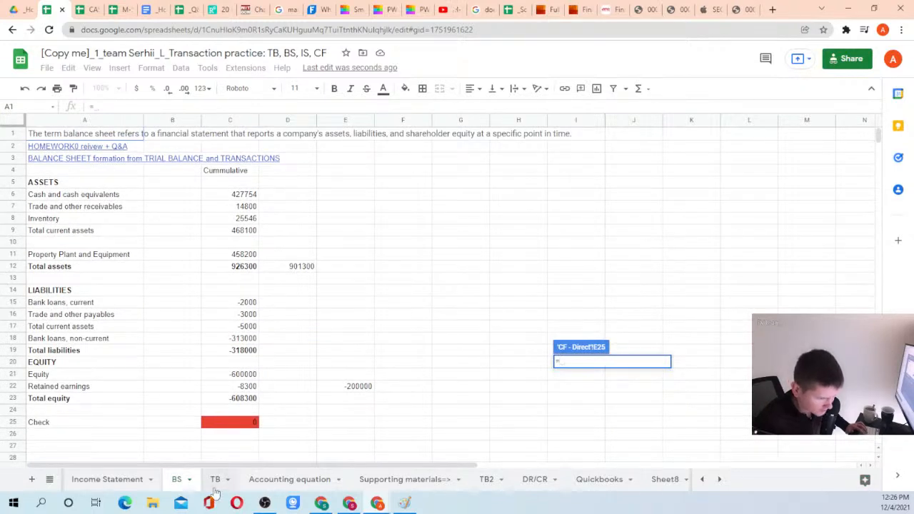
click(215, 479)
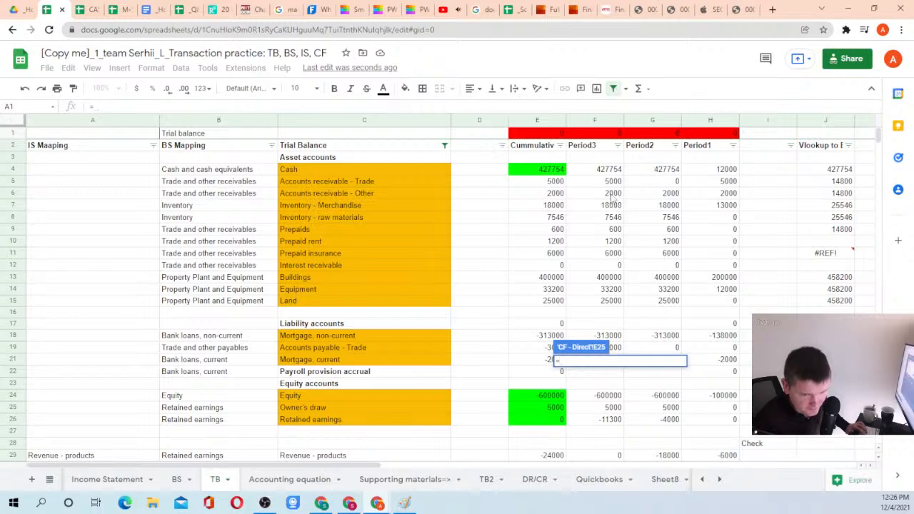
click(713, 172)
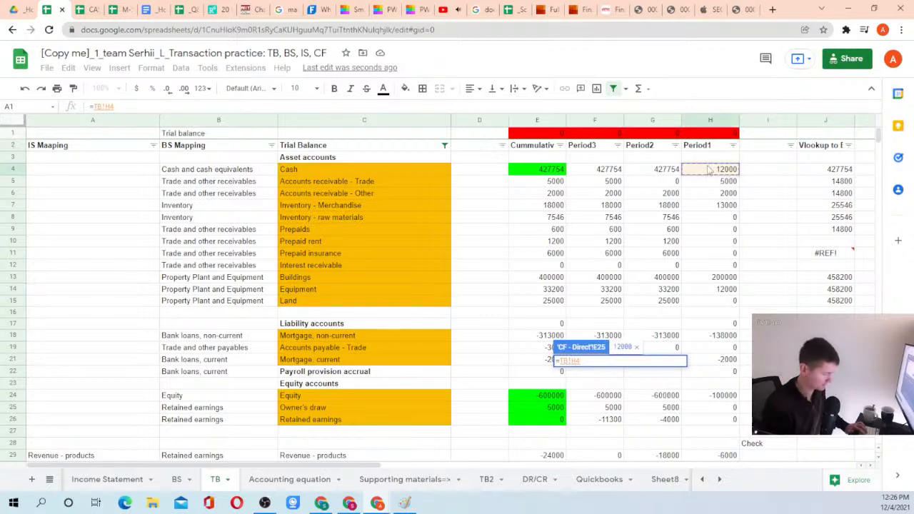
key(Return)
Add the row label "Check" in B27 below the cash balance lines
key(Down)
key(Down)
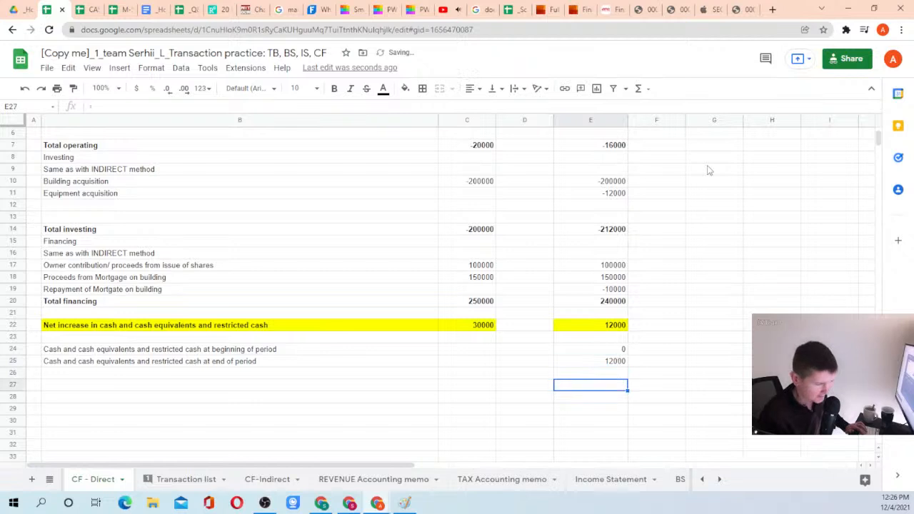
key(Left)
key(Left)
key(Left)
text(Check)
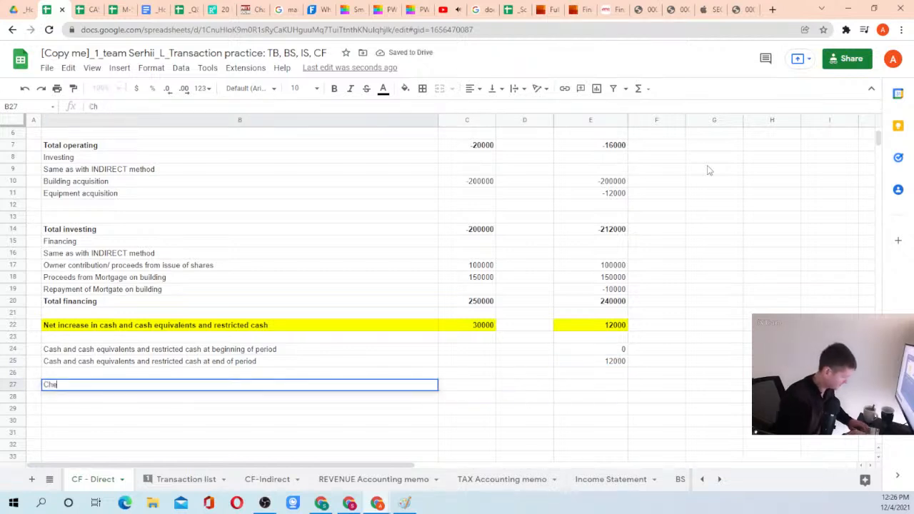
key(Return)
Enter the Period1 check formula =E24+E22-E25 in E27 to reconcile beginning cash plus net increase with ending cash
key(Up)
key(Right)
key(Right)
key(Right)
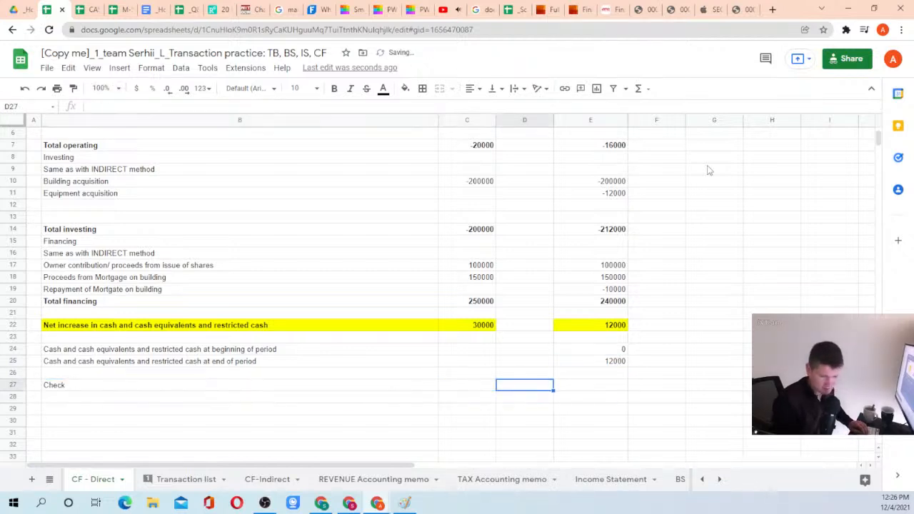
text(=)
key(Up)
key(Up)
key(Up)
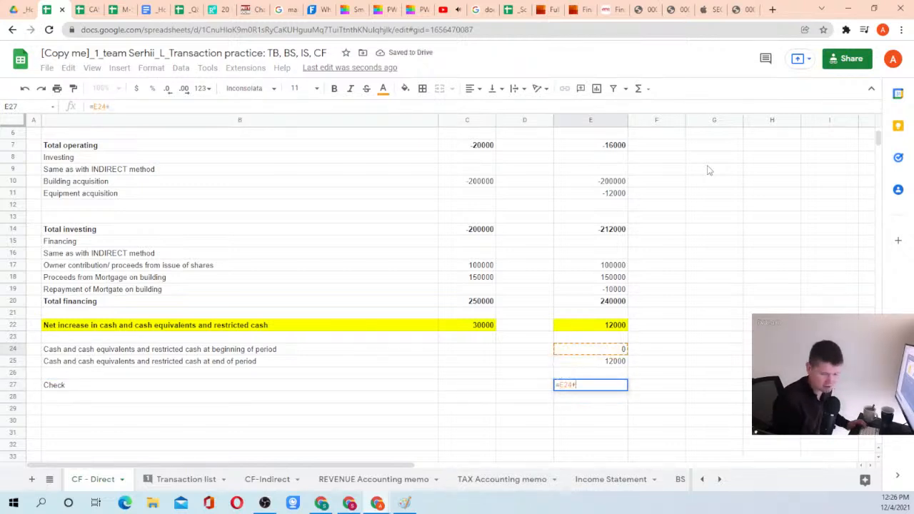
text(+)
key(Up)
key(Up)
key(Up)
key(Up)
key(Up)
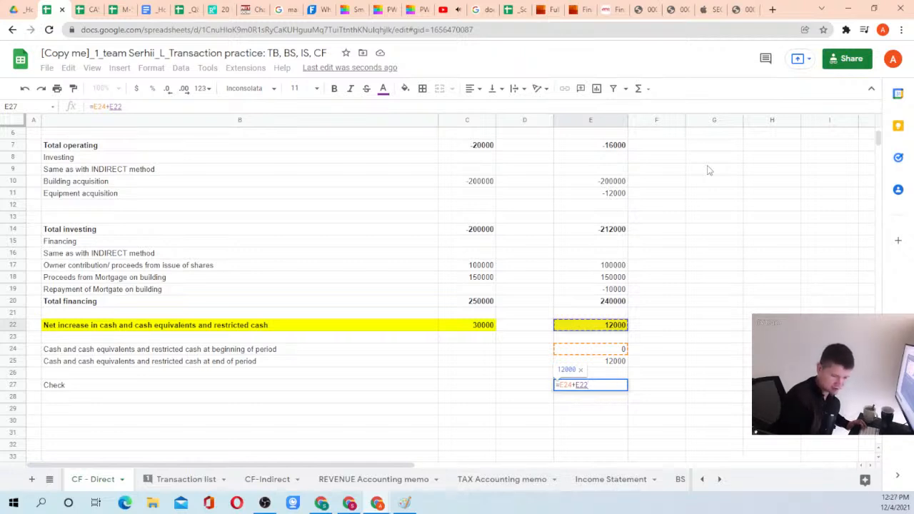
text(-)
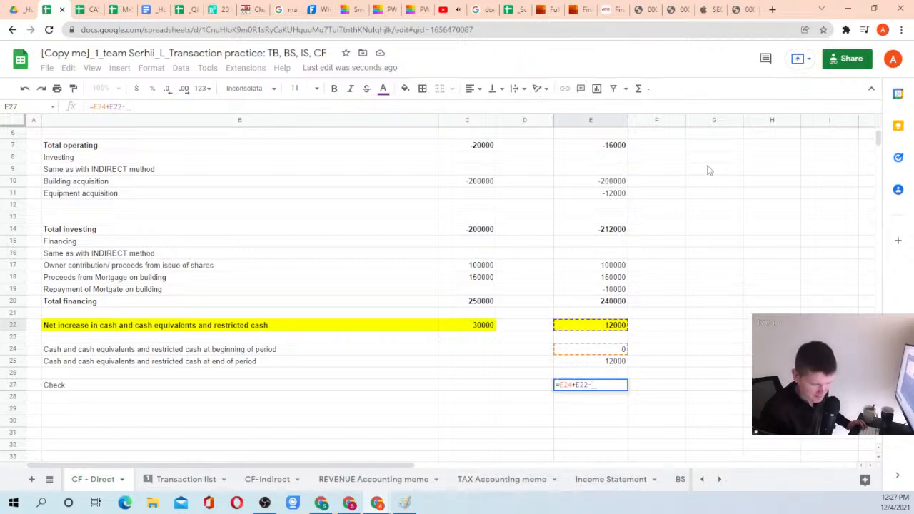
key(Up)
key(Up)
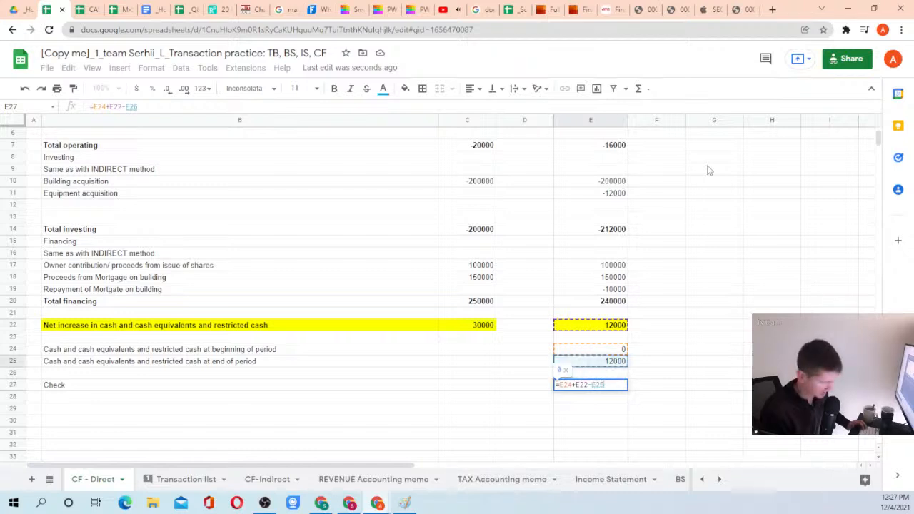
key(Return)
key(Up)
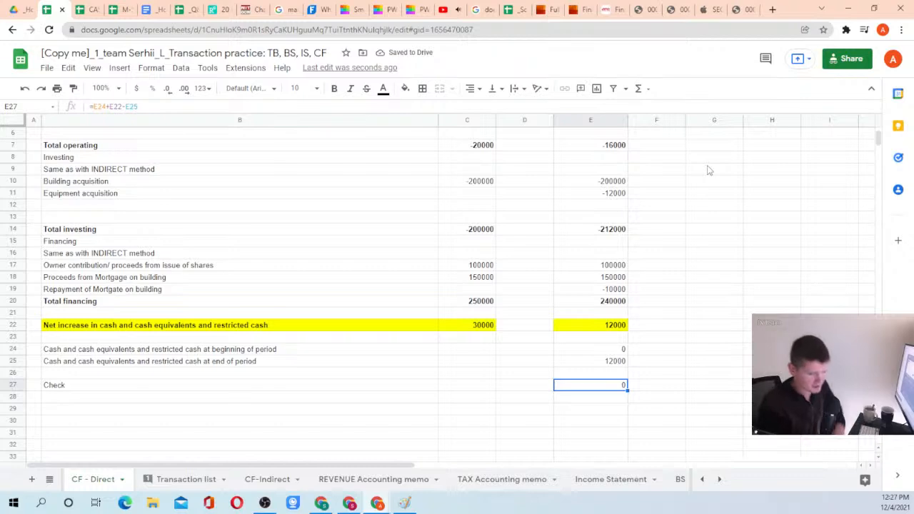
scroll(661, 285, up, 3)
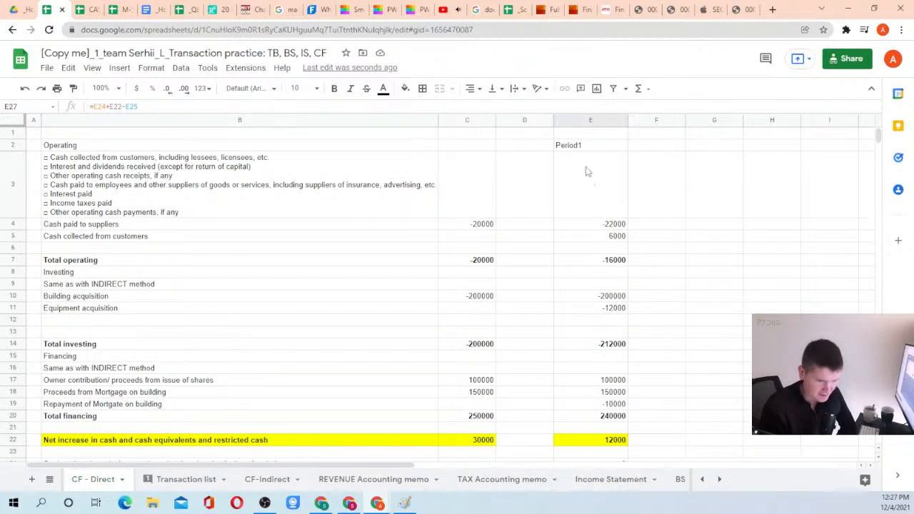
Review the Period1 column of the direct cash flow statement, from the operating lines through the net increase and the check row
scroll(591, 300, down, 3)
scroll(593, 321, up, 2)
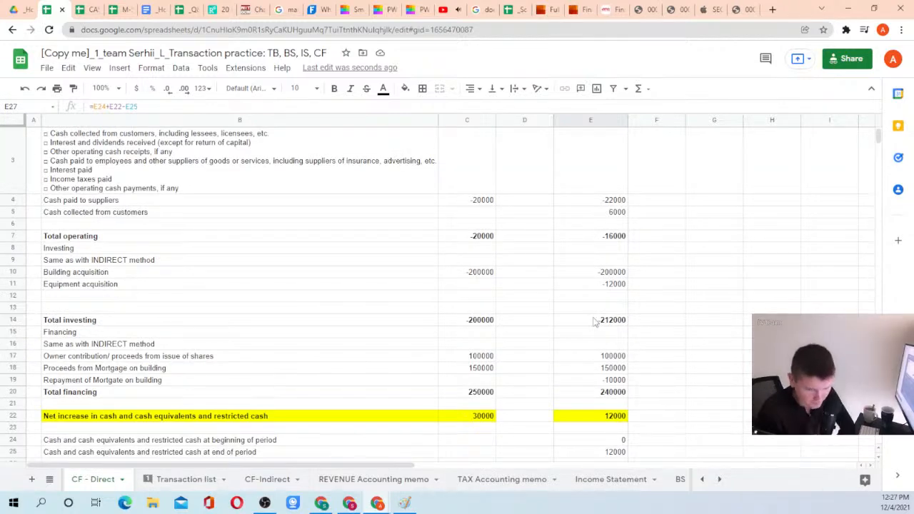
scroll(596, 358, down, 3)
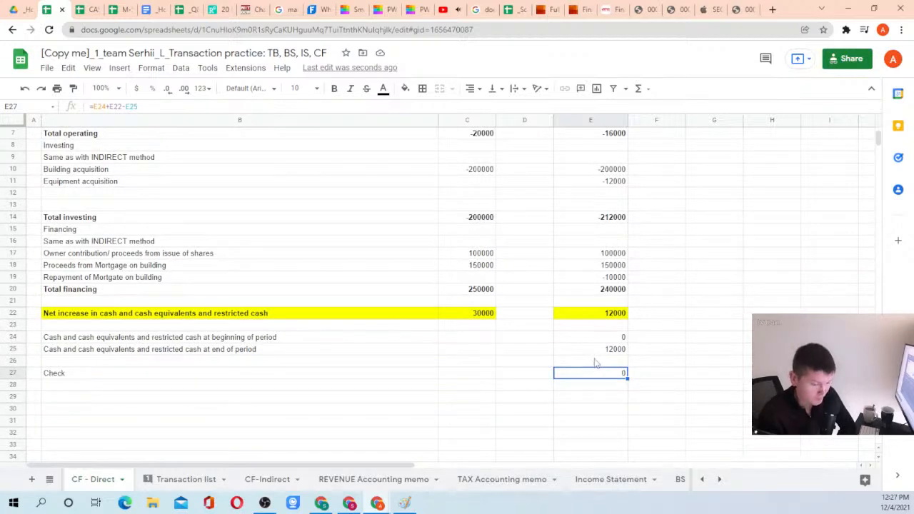
scroll(584, 268, up, 3)
click(584, 147)
drag(584, 147, 598, 443)
click(591, 452)
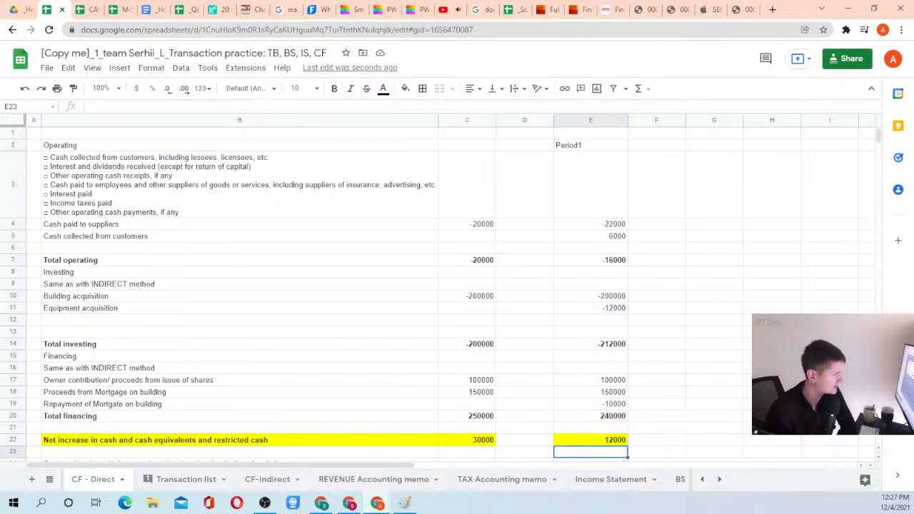
Open the PwC Financial statement presentation guide PDF and select its web address
click(580, 10)
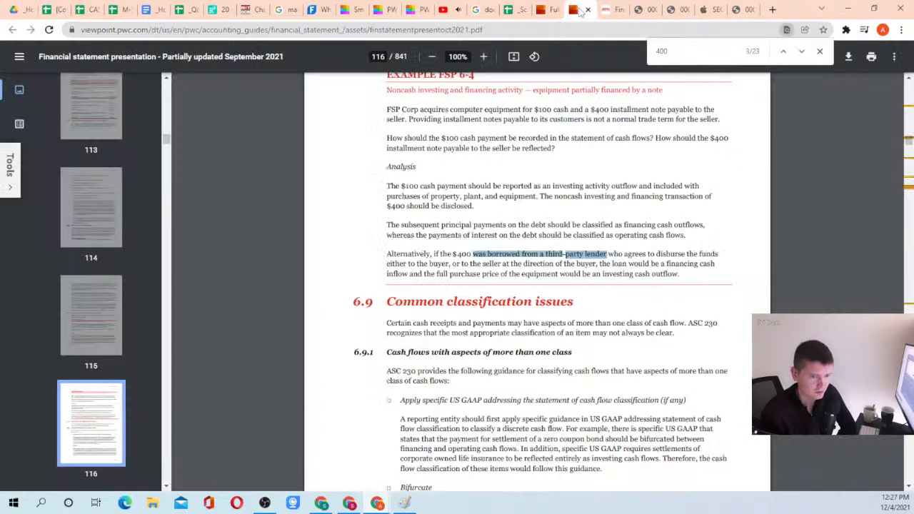
click(442, 34)
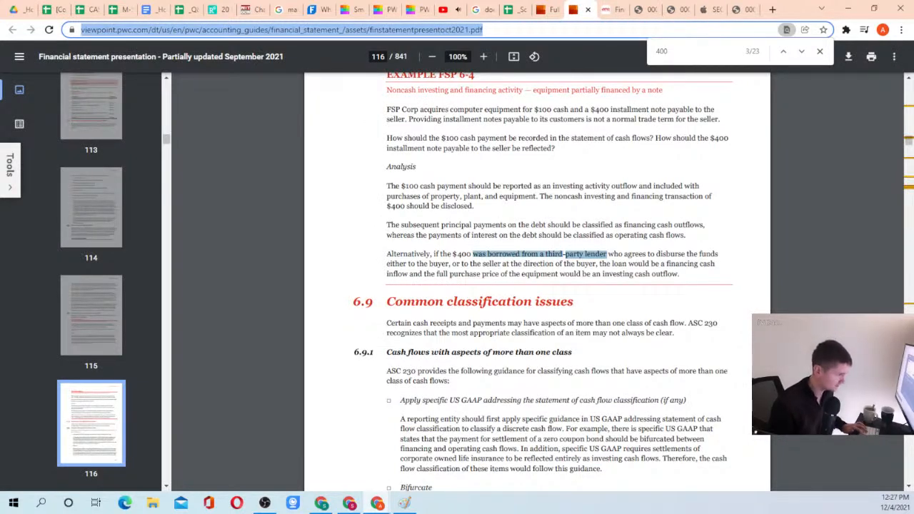
key(alt+Tab)
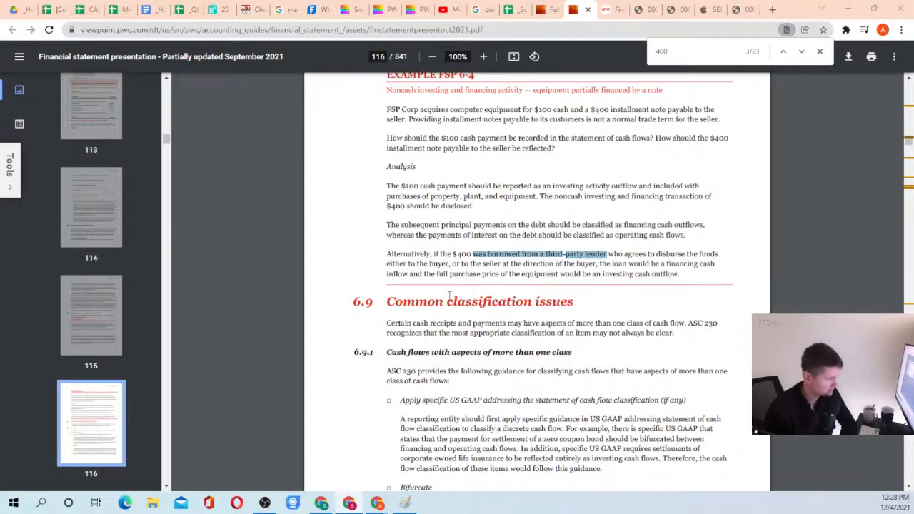
Go back to section 6.2 on statement of cash flows scope and relevant guidance, and highlight its heading and the ASC 230 reference
scroll(476, 278, up, 7)
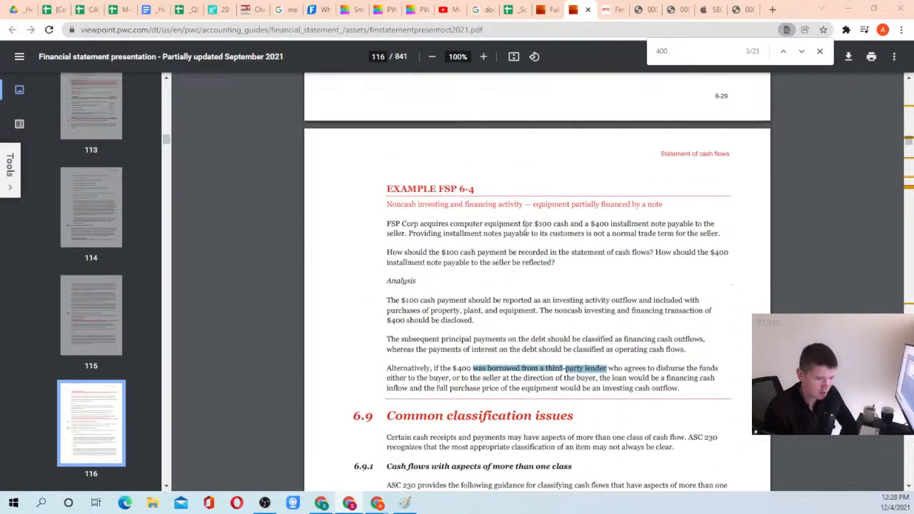
scroll(477, 300, up, 5)
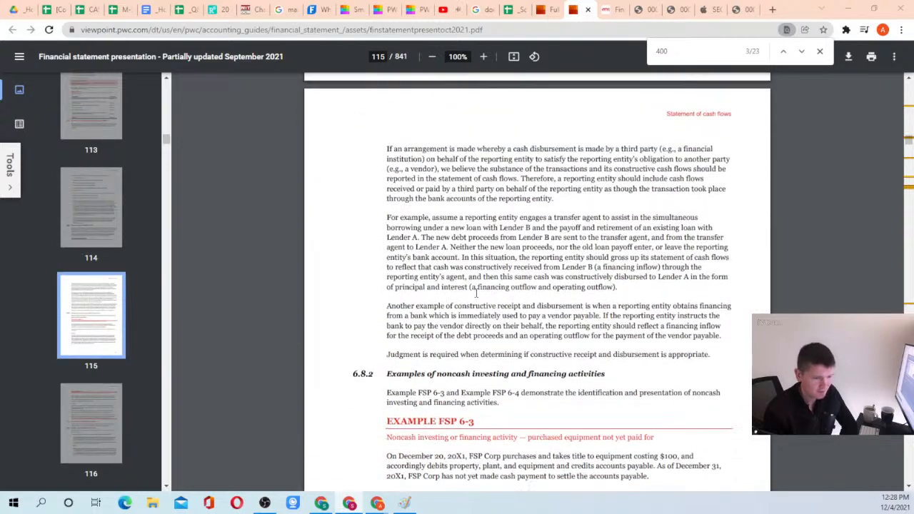
scroll(455, 290, up, 1)
scroll(454, 285, up, 2)
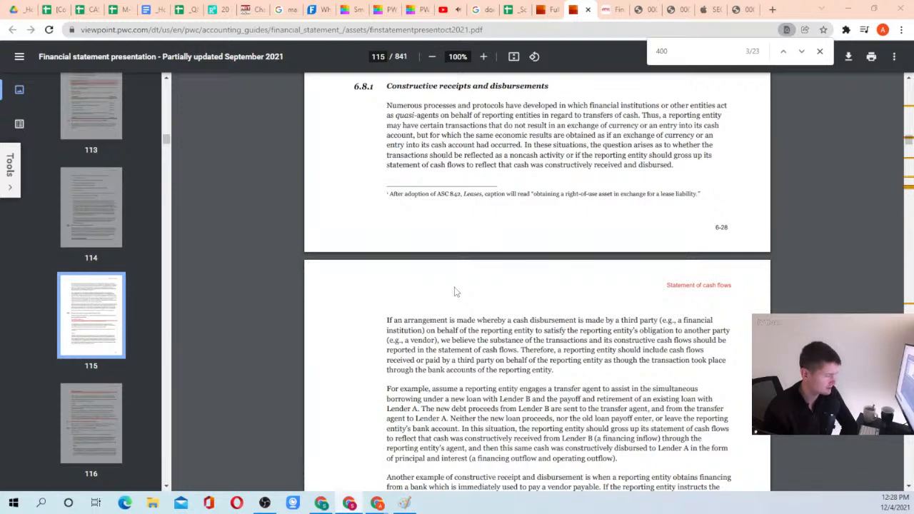
scroll(455, 292, up, 15)
scroll(477, 307, up, 15)
scroll(495, 278, up, 15)
scroll(492, 277, up, 20)
scroll(491, 276, up, 15)
scroll(491, 266, up, 15)
scroll(489, 268, up, 10)
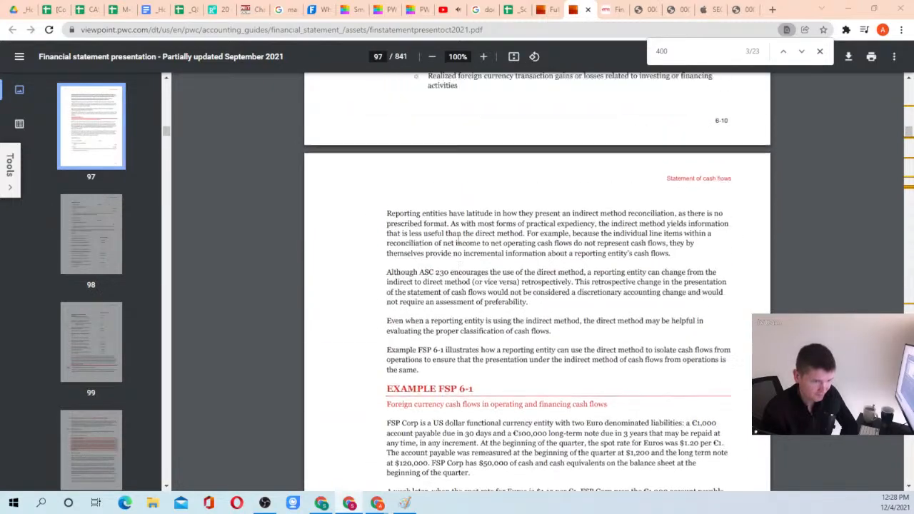
scroll(459, 241, up, 12)
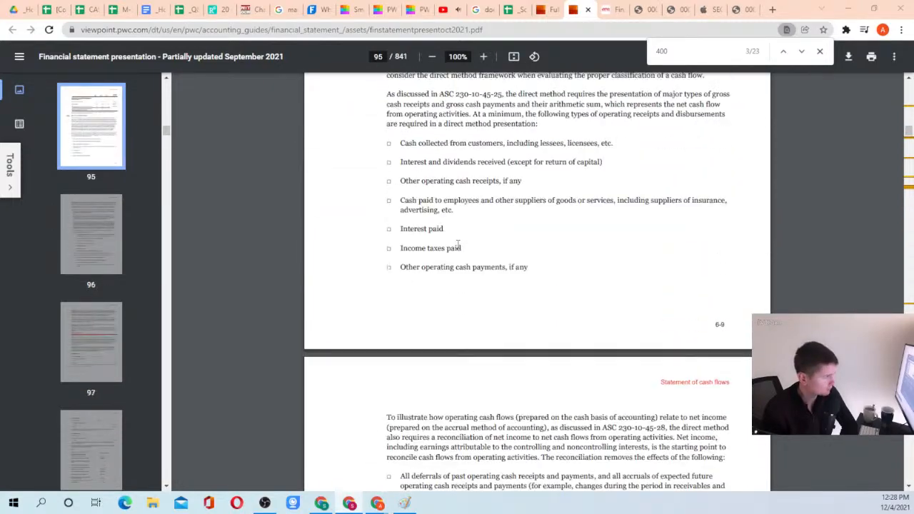
scroll(459, 246, up, 2)
scroll(485, 255, up, 15)
scroll(490, 265, up, 15)
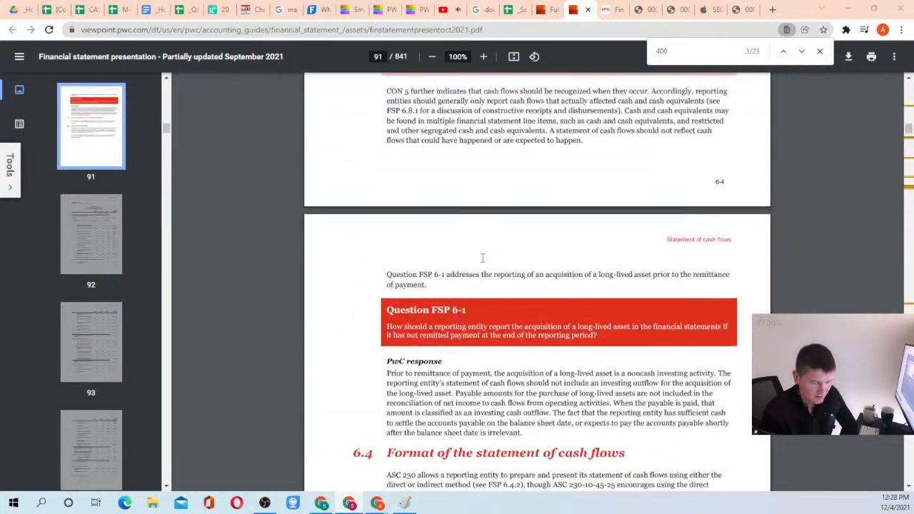
scroll(483, 258, up, 8)
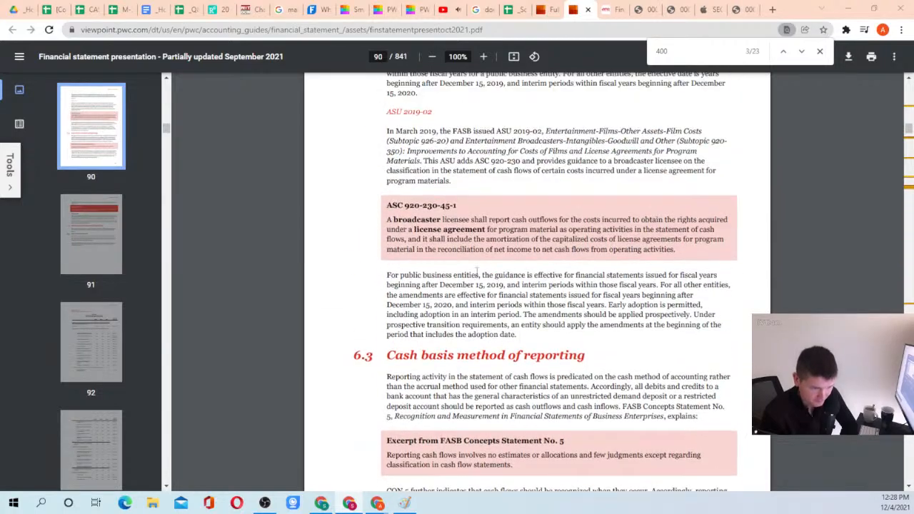
scroll(474, 276, up, 3)
scroll(471, 250, up, 10)
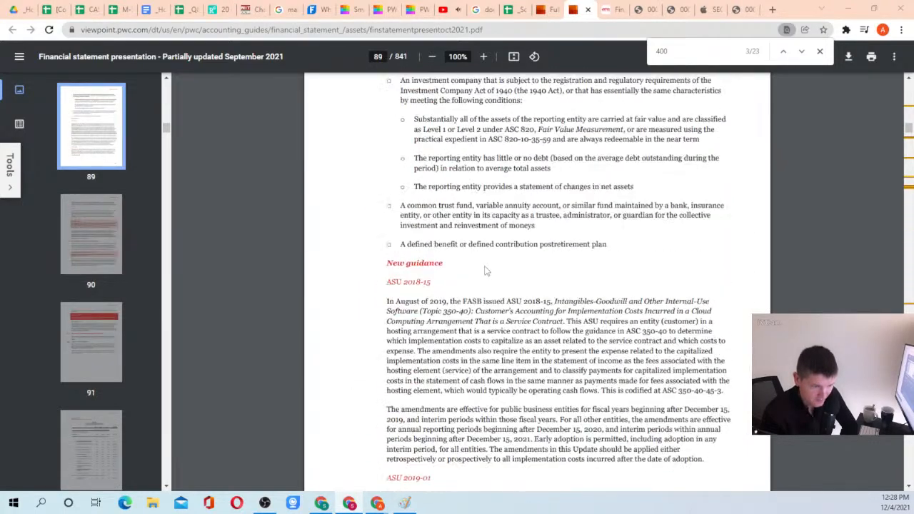
scroll(483, 269, up, 13)
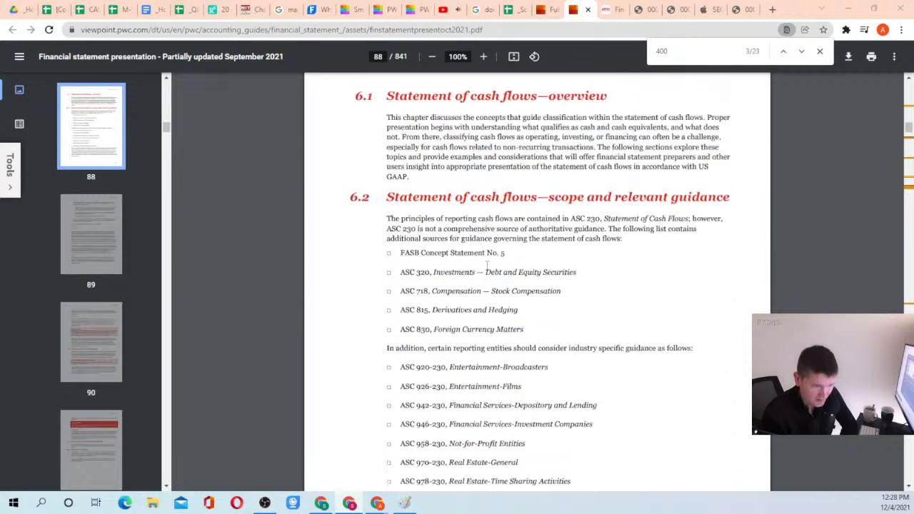
scroll(487, 265, down, 3)
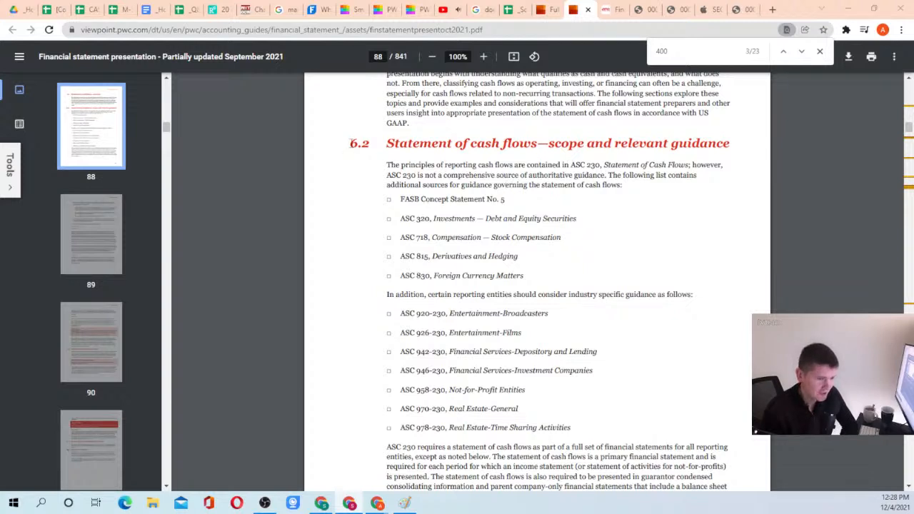
drag(357, 148, 735, 143)
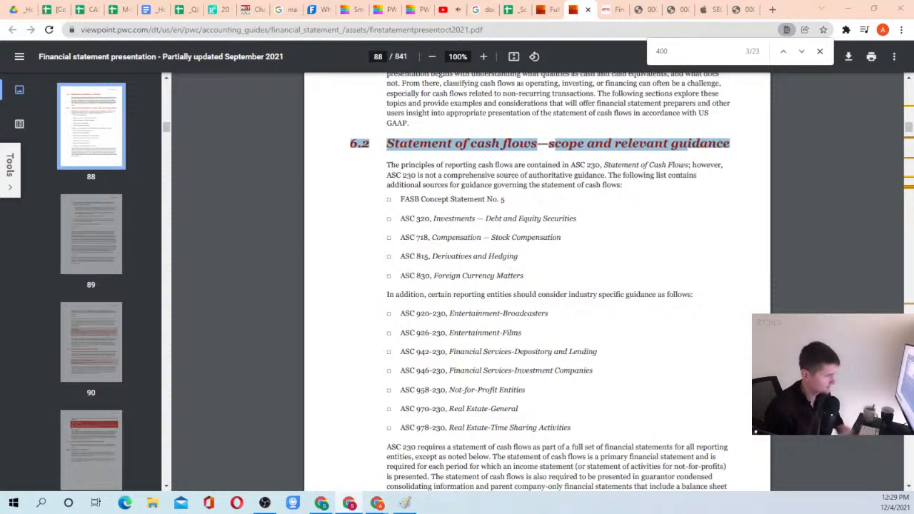
drag(569, 167, 416, 175)
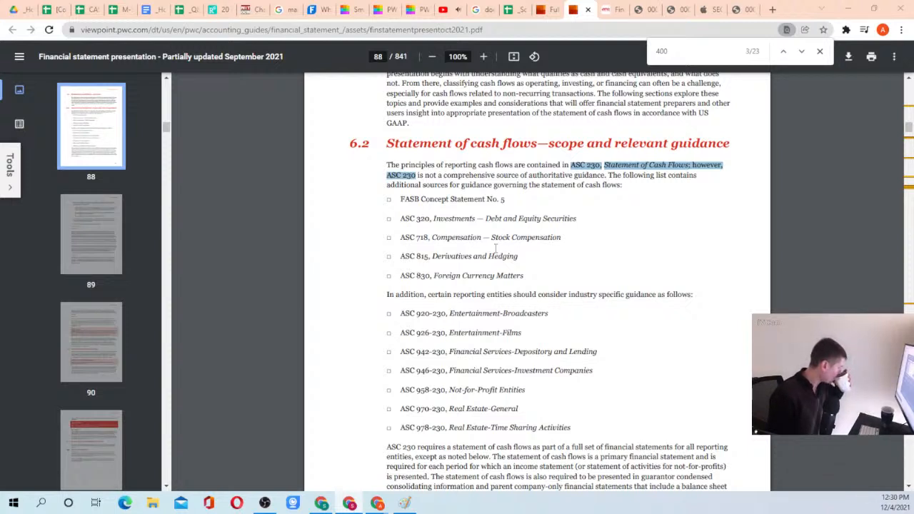
Find section 6.4, Format of the statement of cash flows, in the PwC guide and highlight its heading
scroll(507, 267, down, 15)
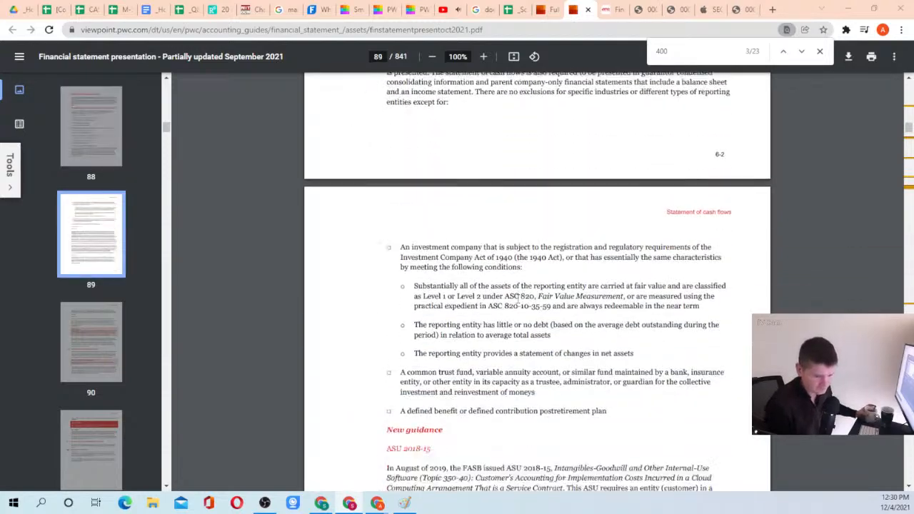
scroll(499, 242, down, 5)
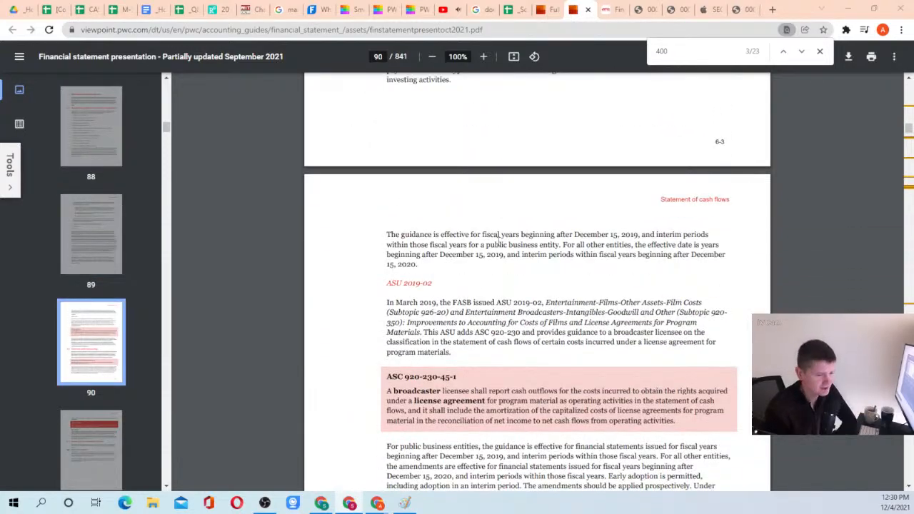
scroll(499, 241, down, 12)
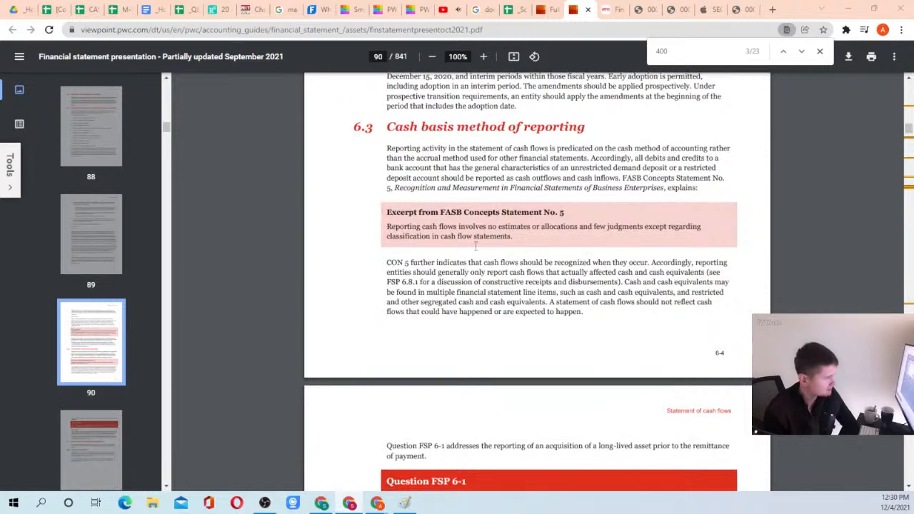
scroll(475, 246, down, 20)
scroll(459, 261, down, 5)
scroll(493, 200, up, 4)
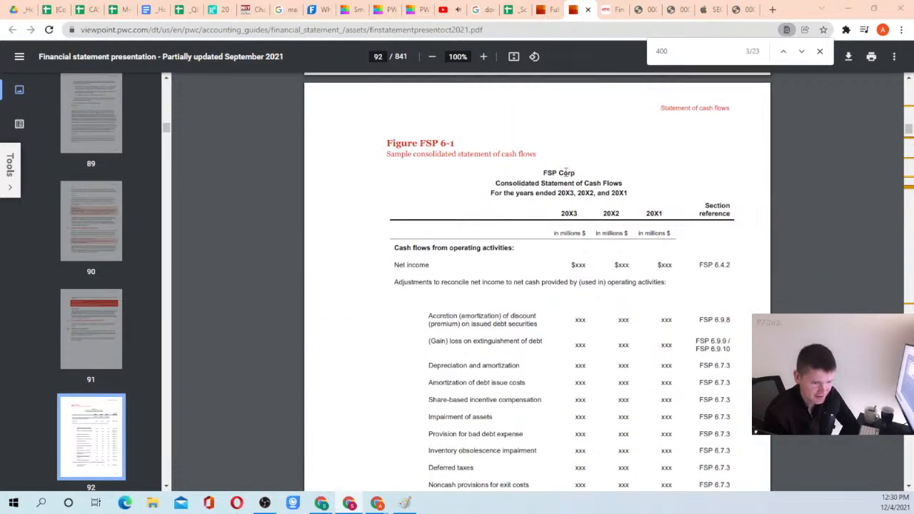
scroll(531, 207, up, 10)
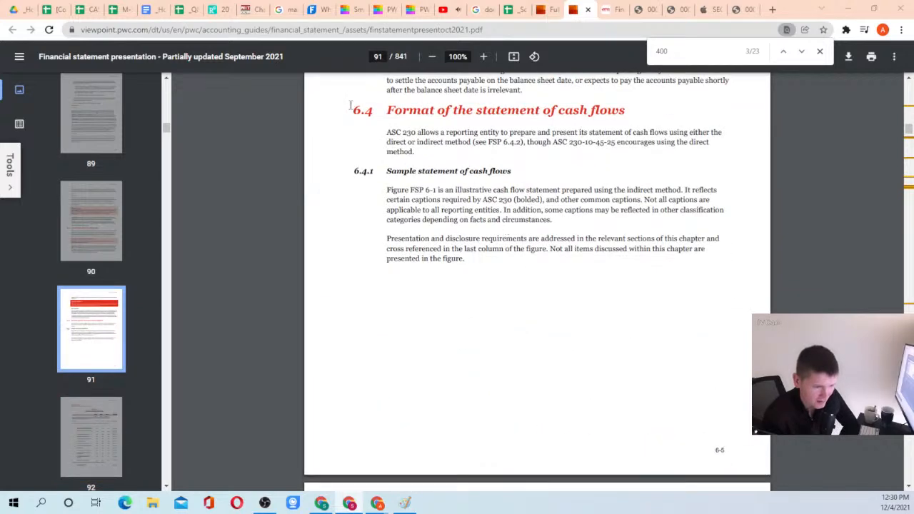
drag(350, 114, 631, 113)
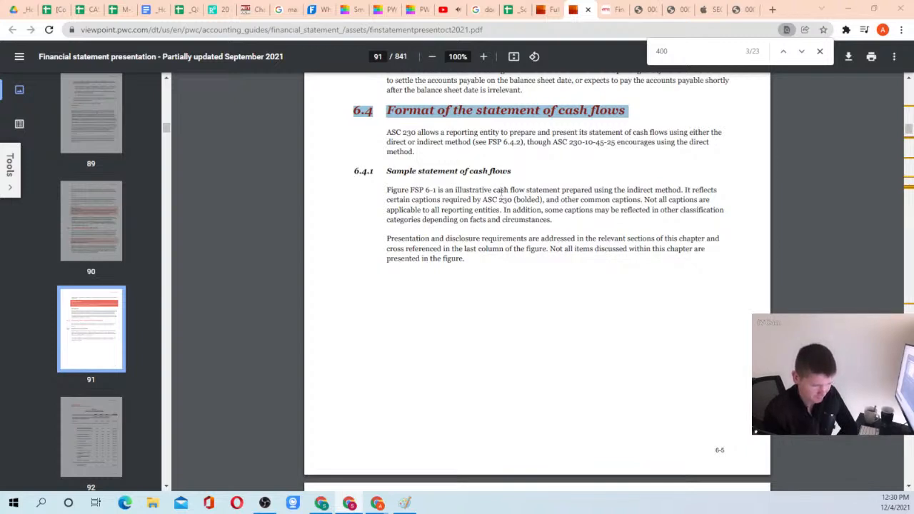
Examine the operating adjustments and working capital changes in Figure FSP 6-1, the sample consolidated statement of cash flows
scroll(500, 188, down, 5)
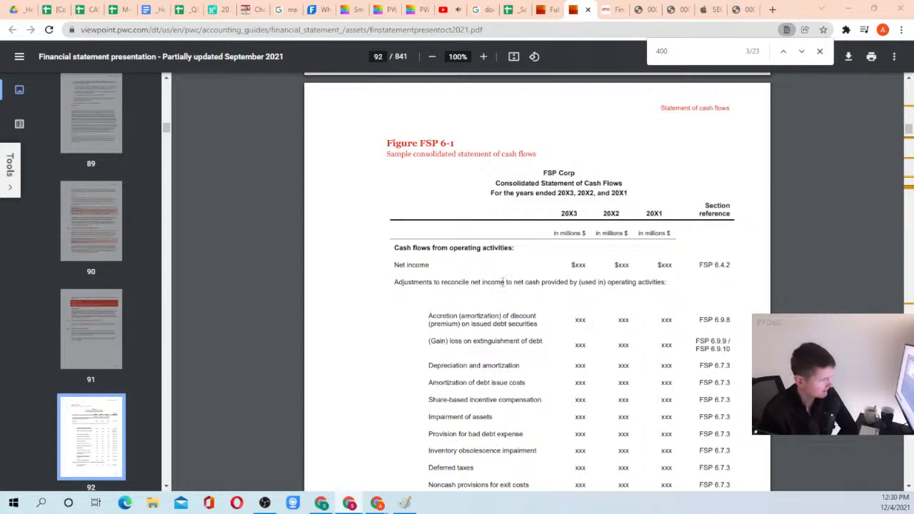
scroll(503, 282, down, 3)
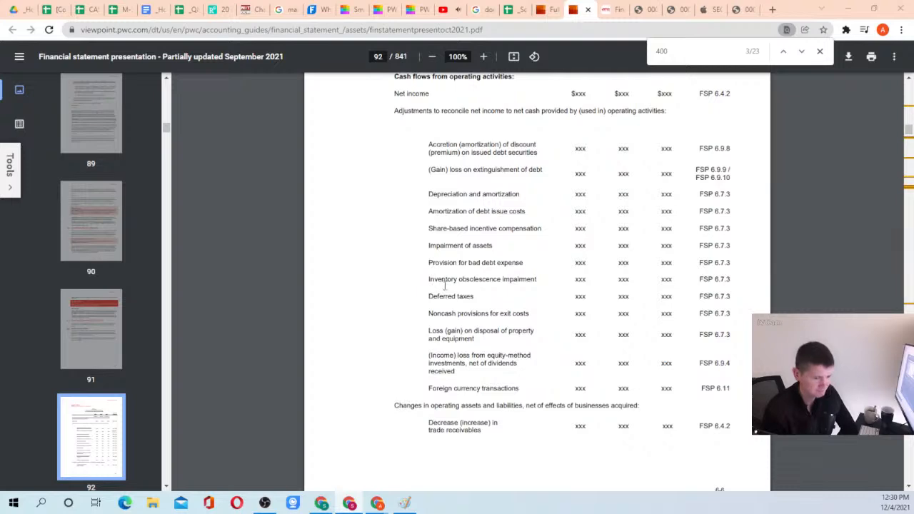
scroll(459, 303, down, 5)
scroll(461, 302, down, 3)
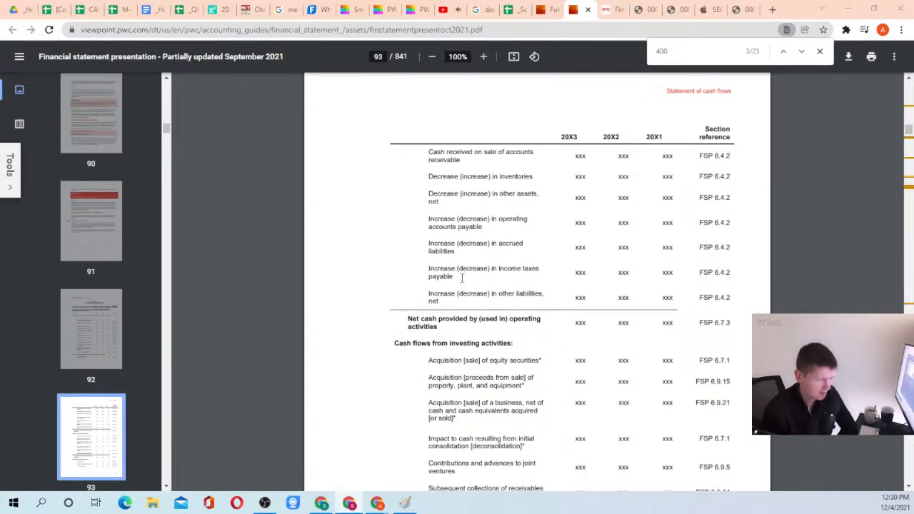
scroll(468, 287, up, 9)
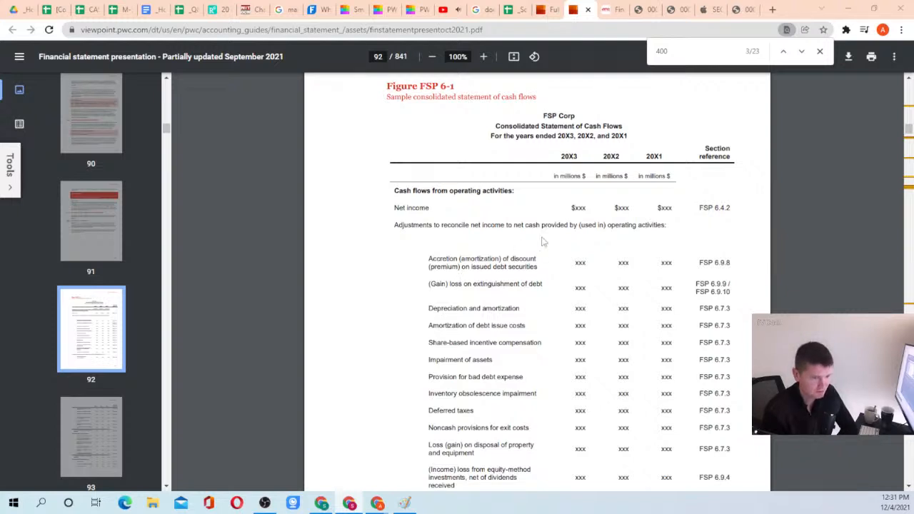
scroll(528, 272, up, 2)
scroll(472, 246, up, 2)
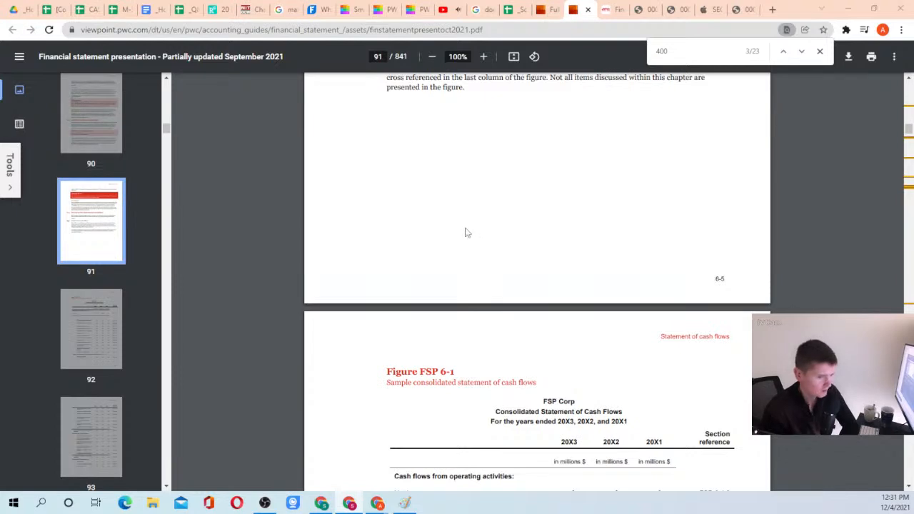
Return to the practice workbook's CF - Direct sheet and inspect the Total operating row and its Period1 formula
click(91, 9)
click(110, 11)
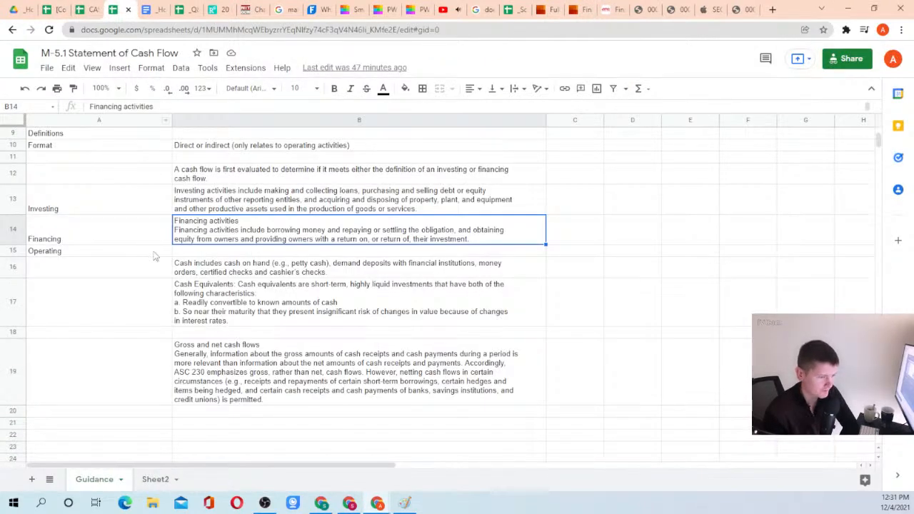
click(52, 9)
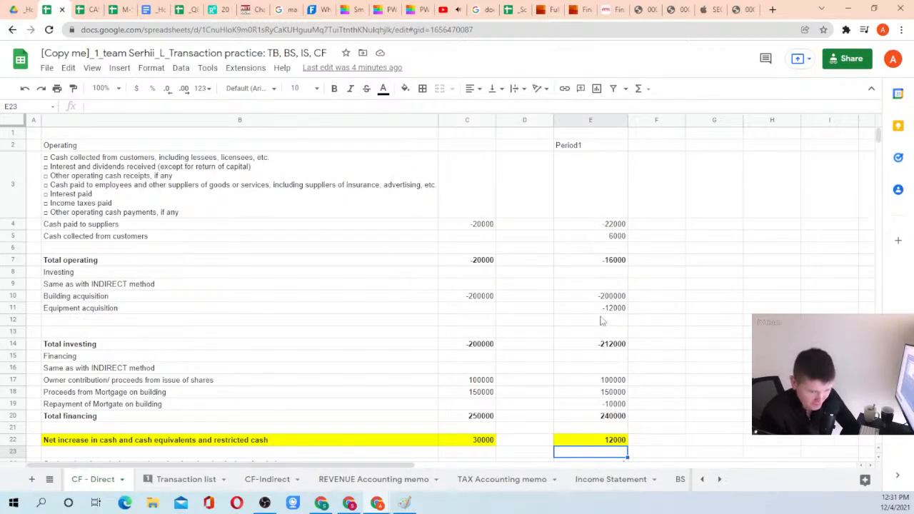
scroll(602, 311, down, 1)
scroll(580, 208, up, 1)
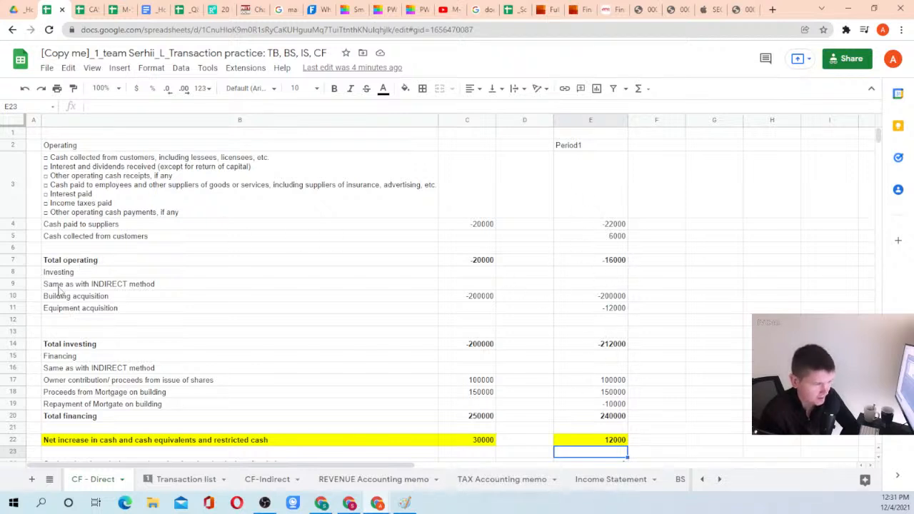
click(108, 263)
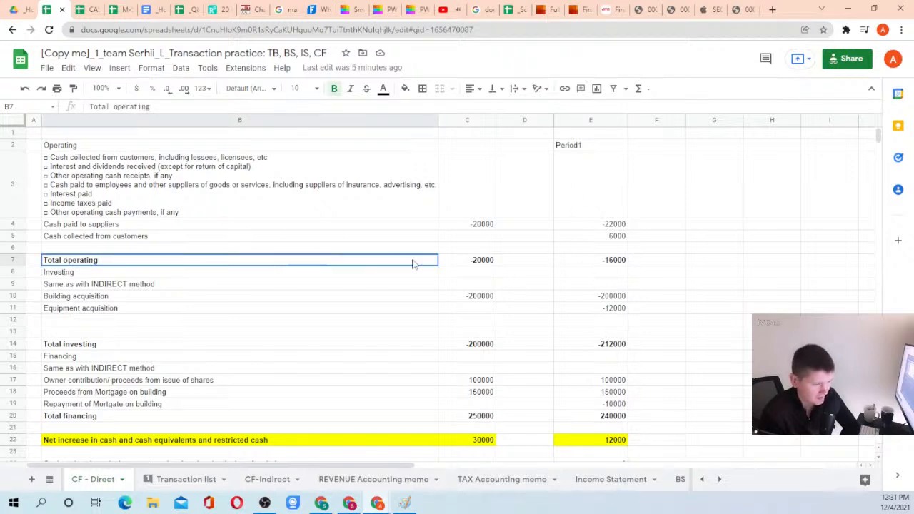
click(591, 263)
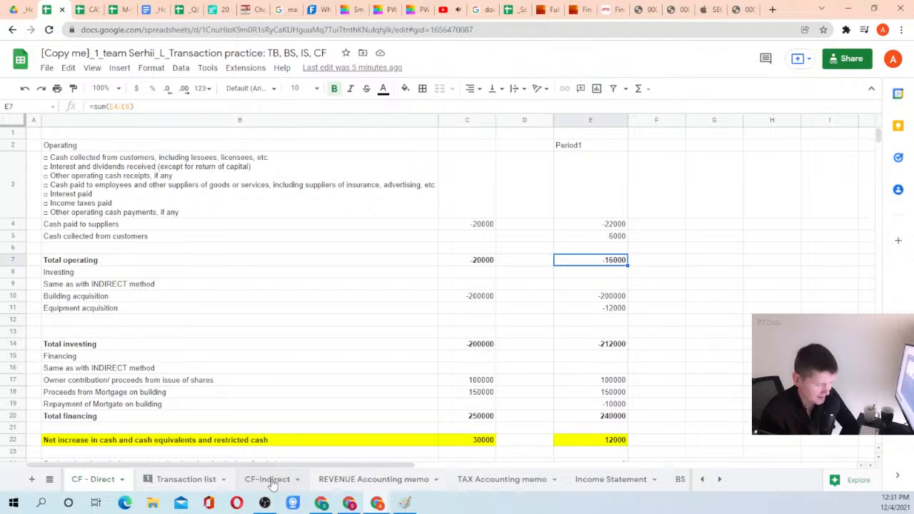
Move the CF-Indirect sheet so that it directly follows CF - Direct
drag(271, 484, 179, 484)
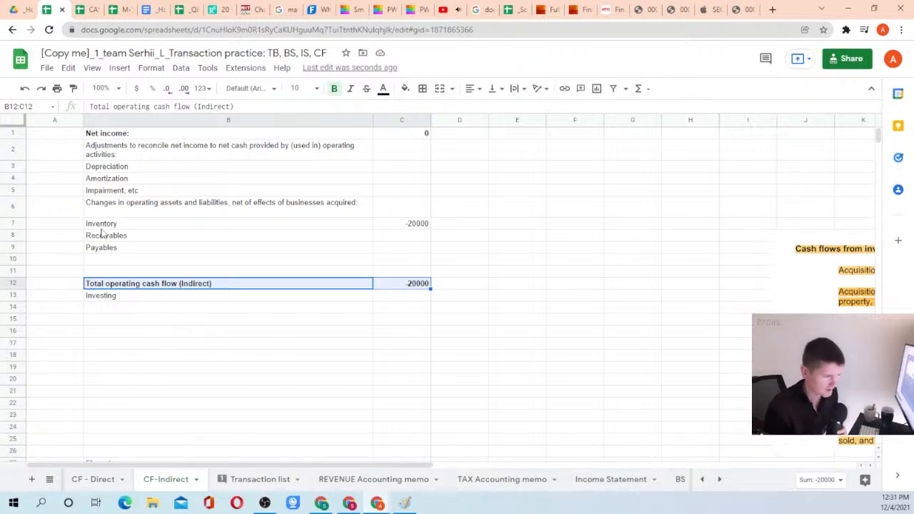
Move the TB sheet so that it sits between REVENUE Accounting memo and TAX Accounting memo
click(145, 209)
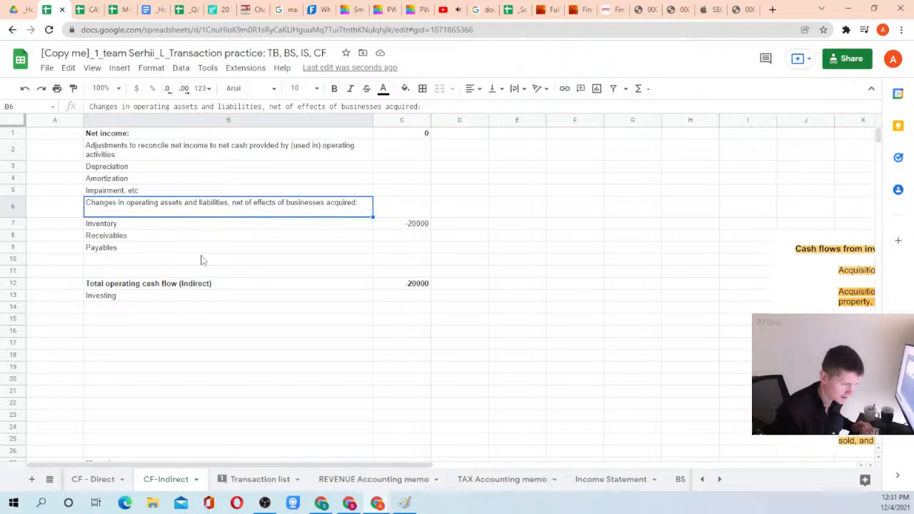
click(149, 135)
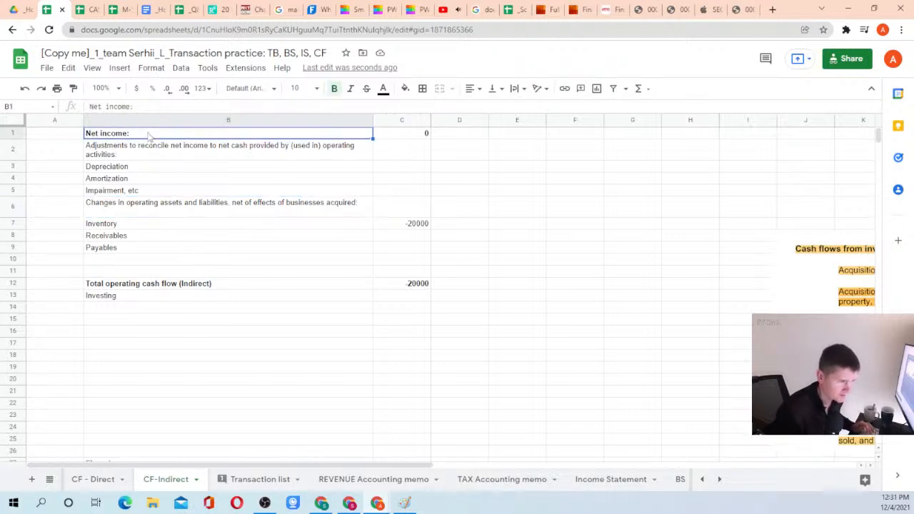
click(408, 142)
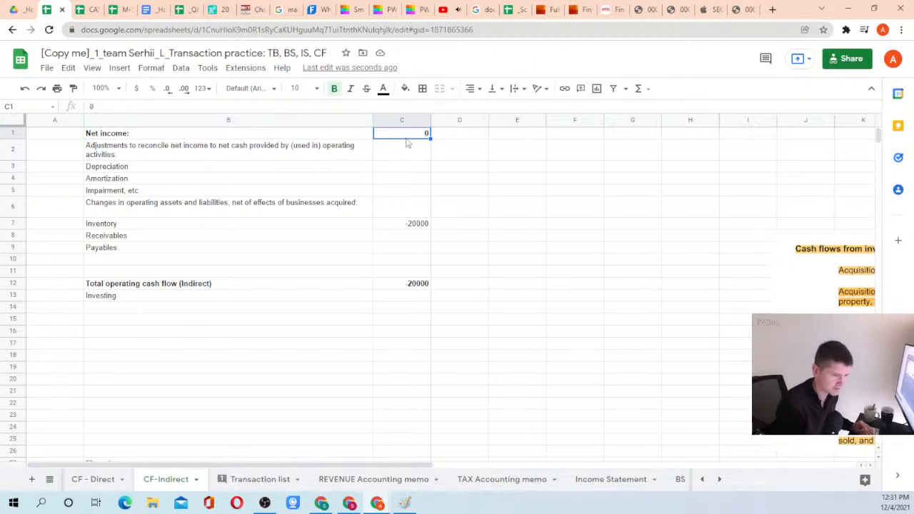
text(=)
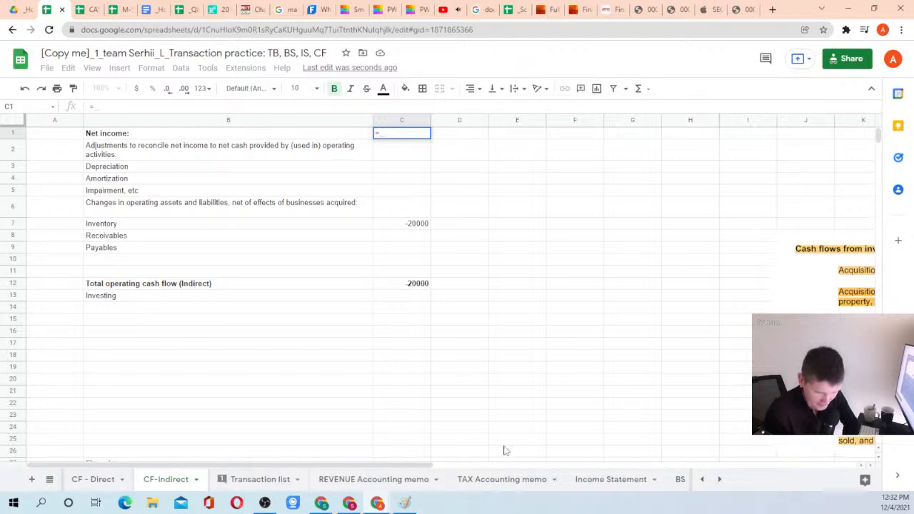
click(720, 479)
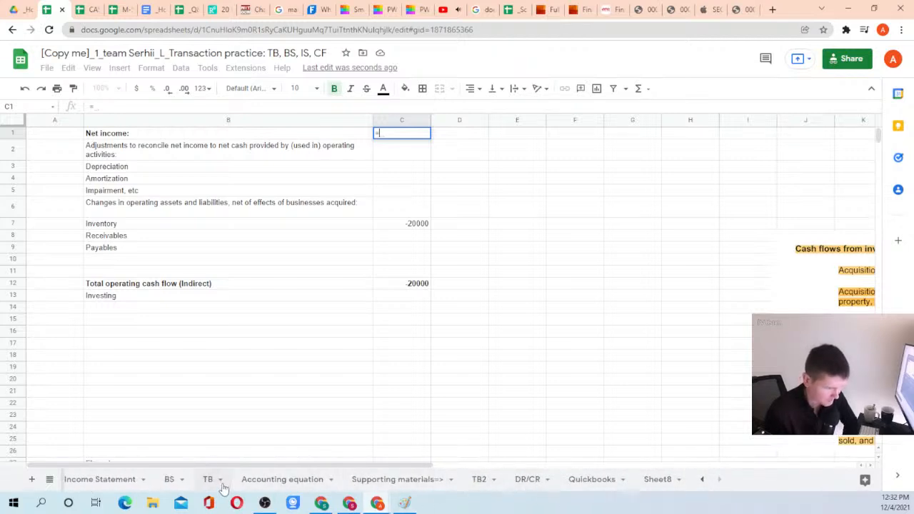
drag(207, 480, 282, 477)
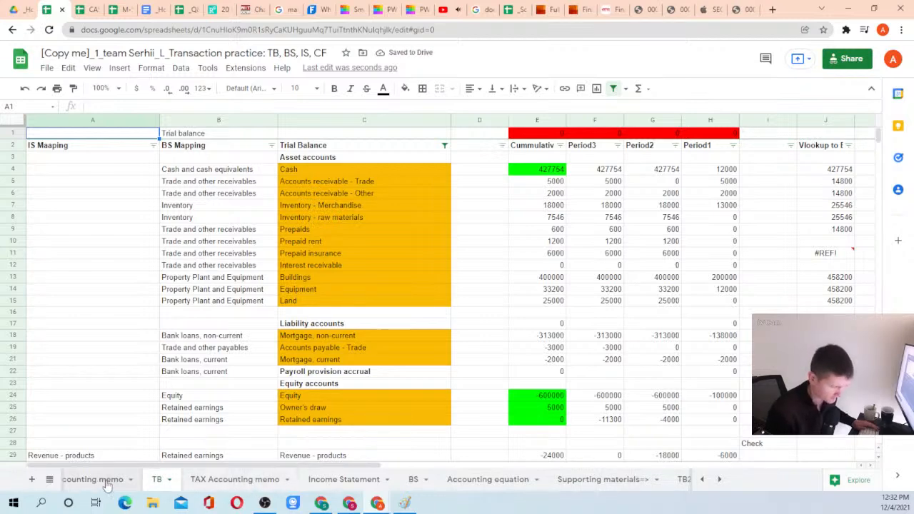
Link the Net income amount in C1 of CF-Indirect to the Period1 net profit on the TB sheet with =TB!H48
click(704, 481)
click(704, 481)
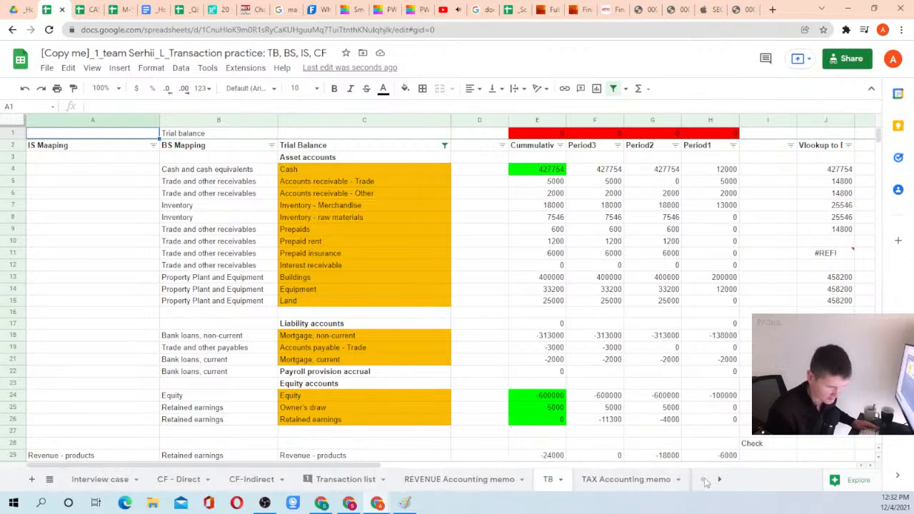
click(252, 480)
text(=)
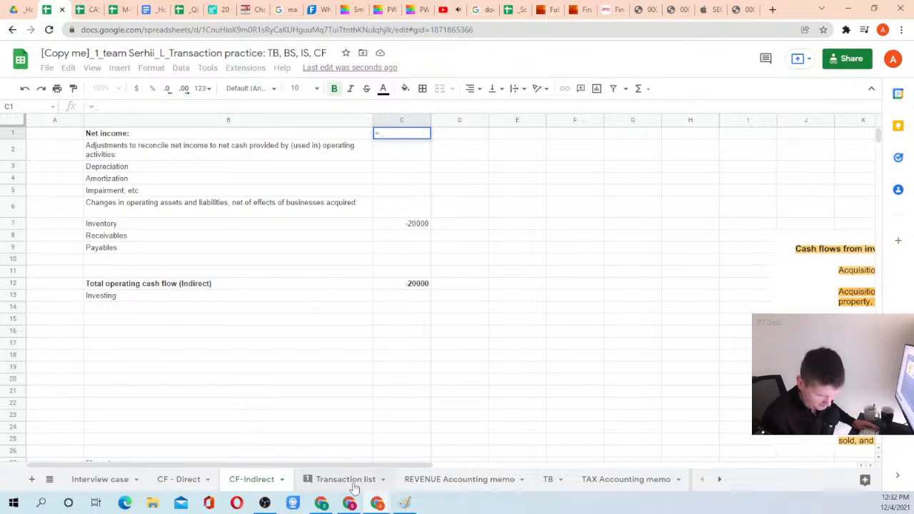
click(550, 480)
scroll(707, 245, down, 5)
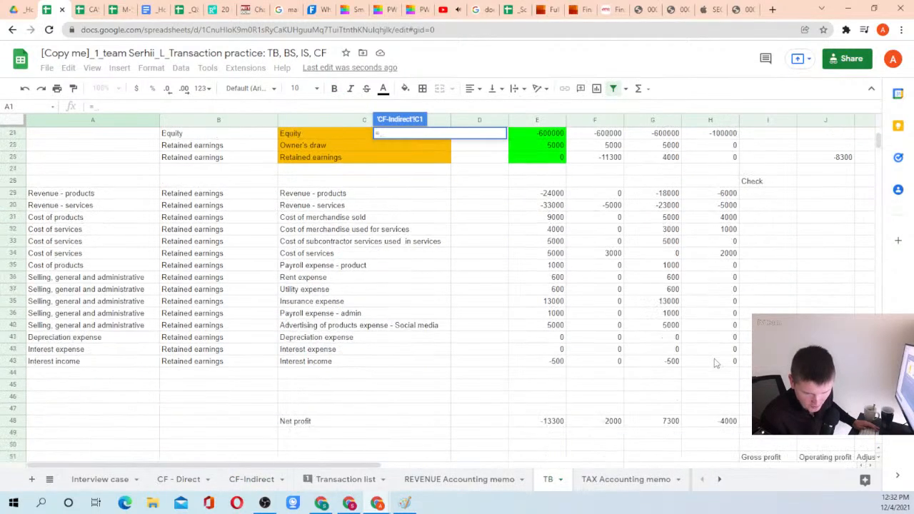
click(722, 353)
click(725, 363)
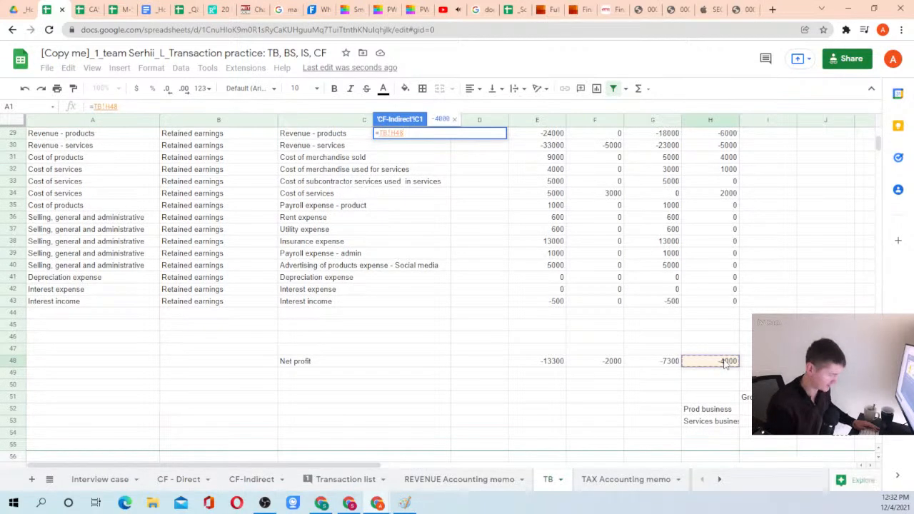
key(Return)
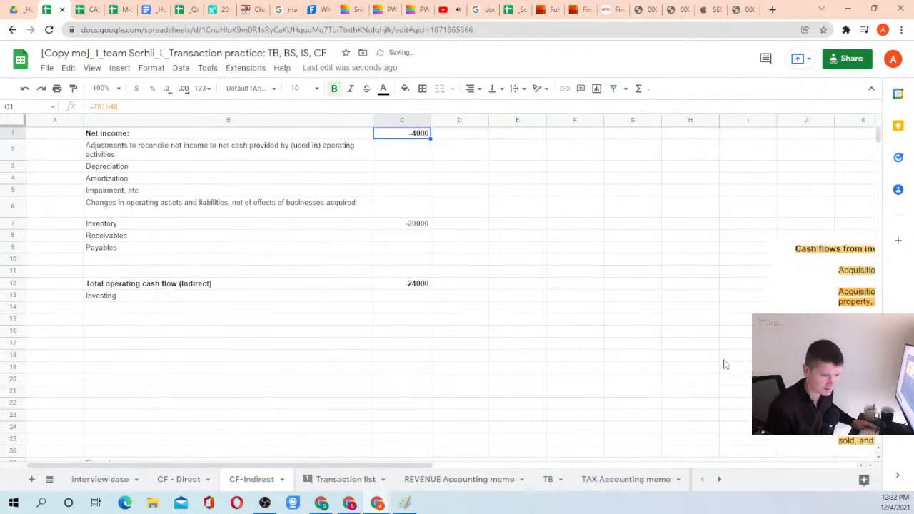
click(159, 154)
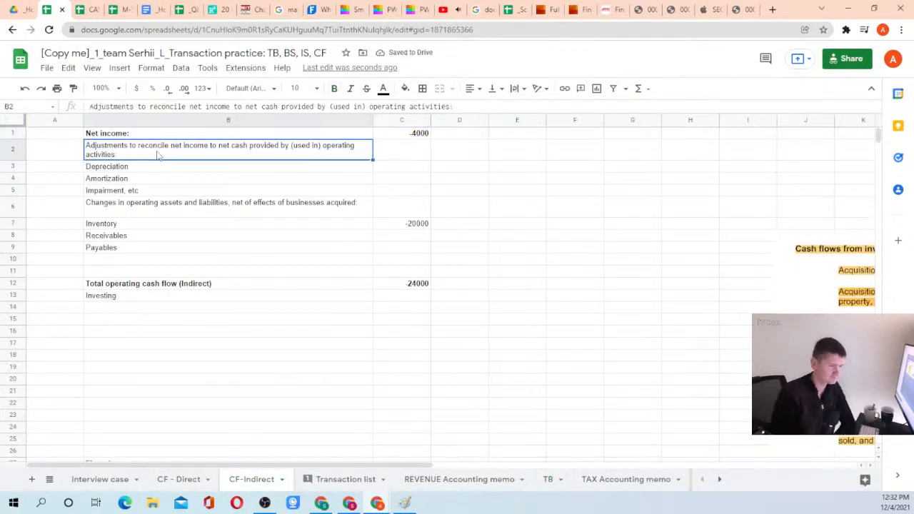
Review the sample cash flow statement's operating adjustments in the PwC guide and the definitions in the M-5.1 Statement of Cash Flow spreadsheet
click(549, 10)
scroll(514, 321, down, 3)
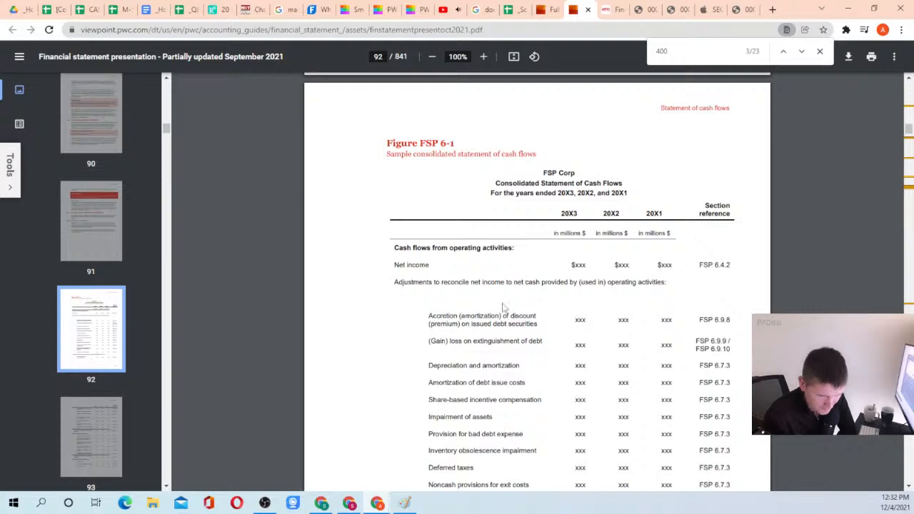
scroll(508, 304, down, 4)
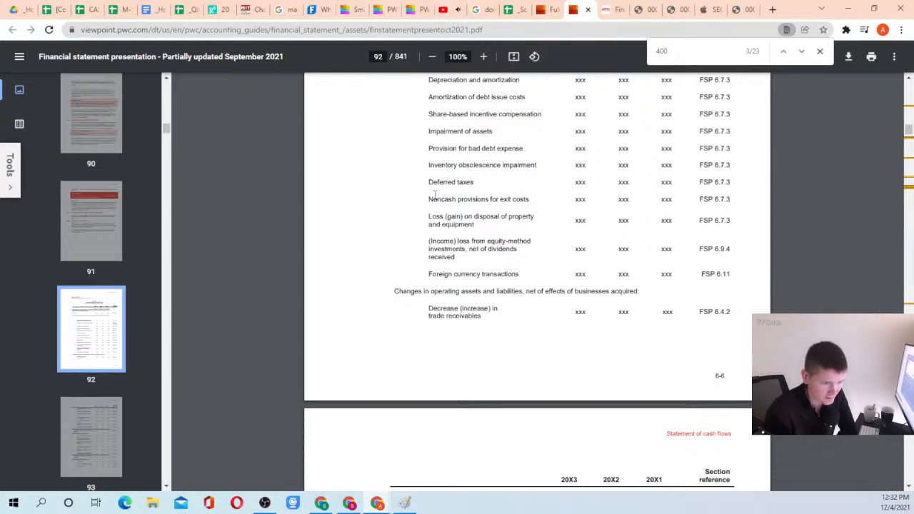
scroll(439, 207, up, 2)
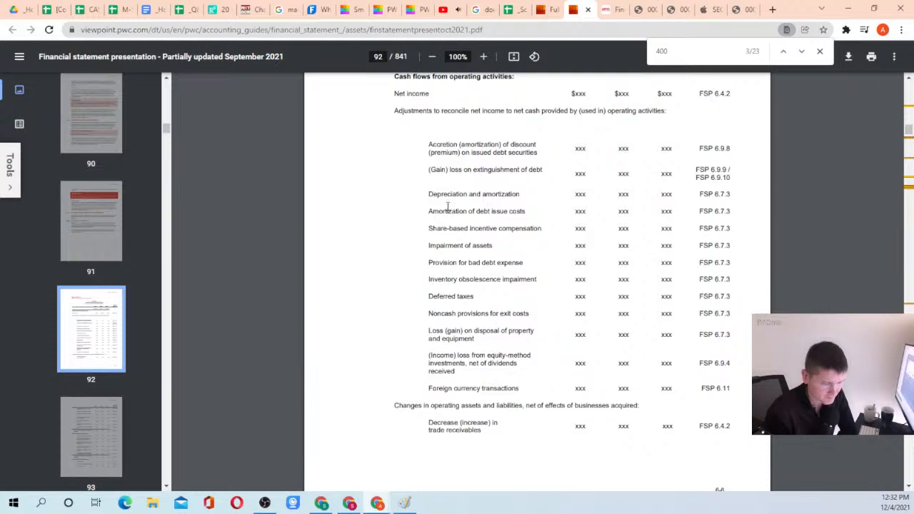
click(87, 6)
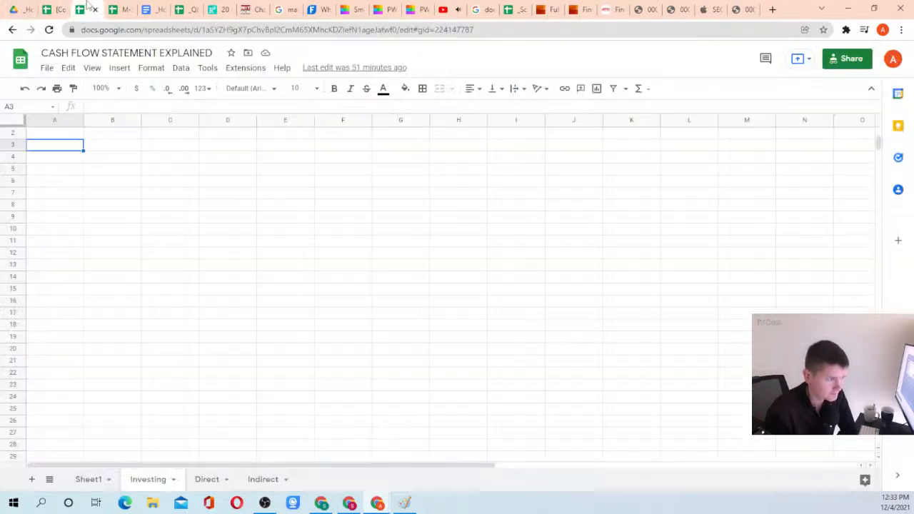
click(121, 10)
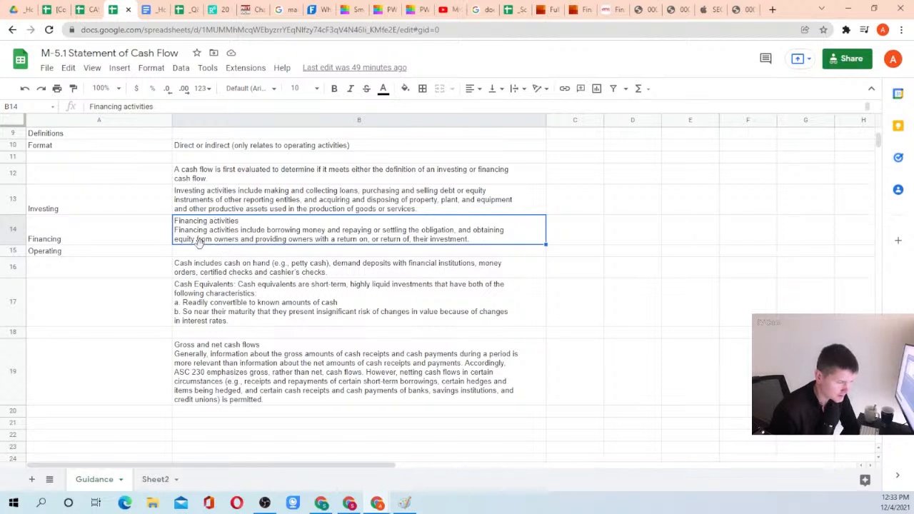
click(199, 307)
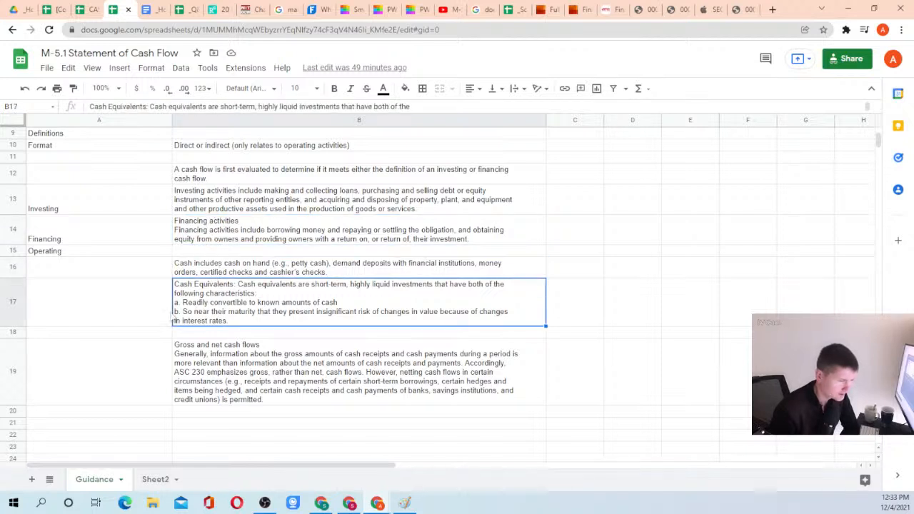
Bold the net income adjustments heading and the changes in operating assets and liabilities heading on the CF-Indirect sheet
click(47, 9)
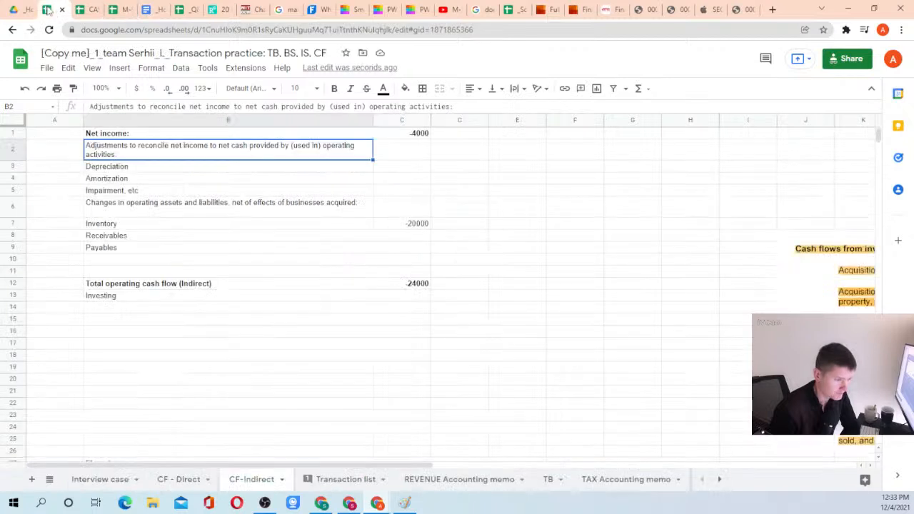
click(150, 208)
click(140, 154)
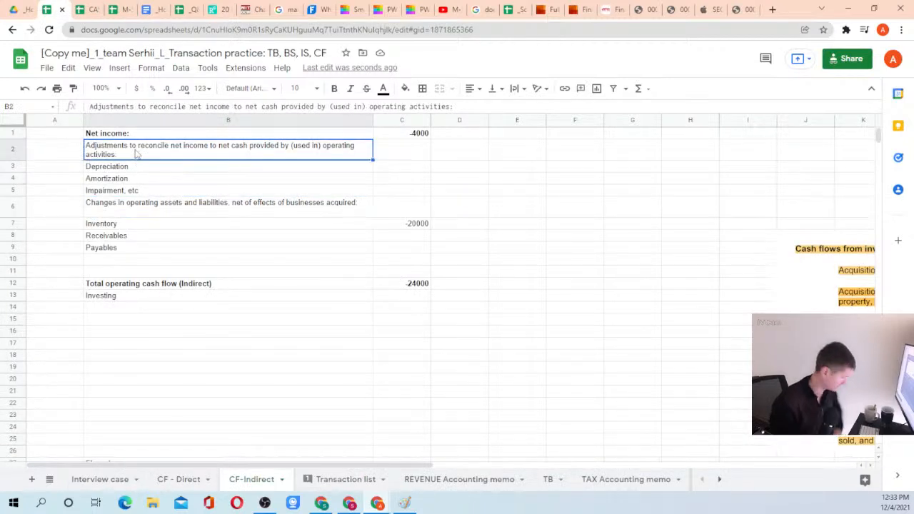
key(ctrl+b)
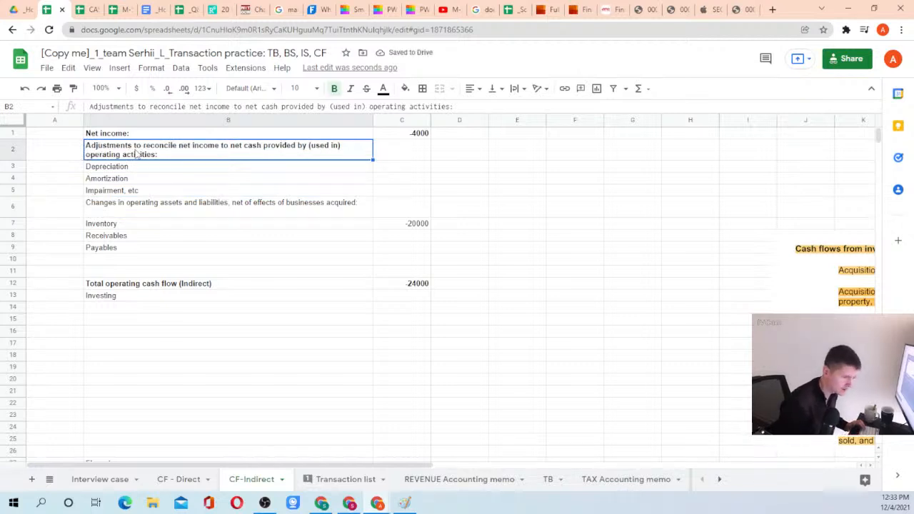
key(Down)
key(Down)
key(Down)
key(Down)
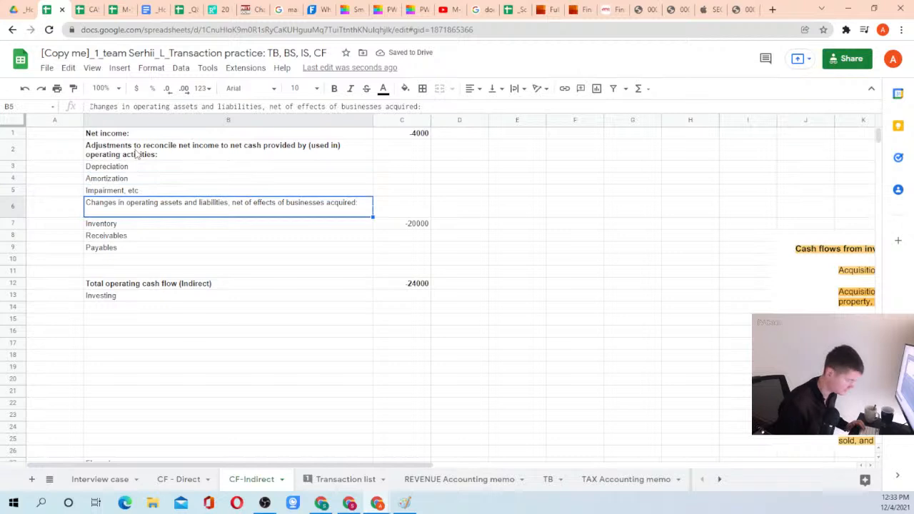
key(ctrl+b)
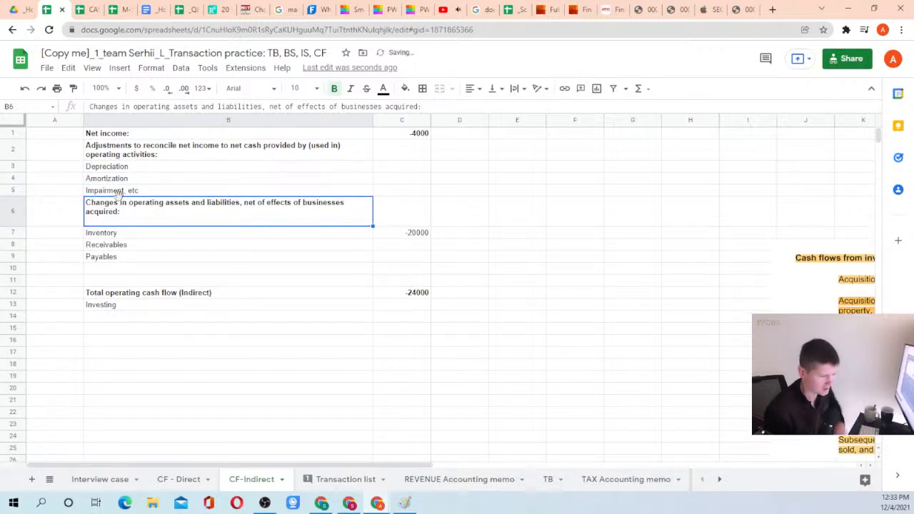
Examine the operating, investing and financing sections of the indirect cash flow statement and the source of its net income figure
scroll(120, 292, down, 1)
scroll(258, 335, up, 1)
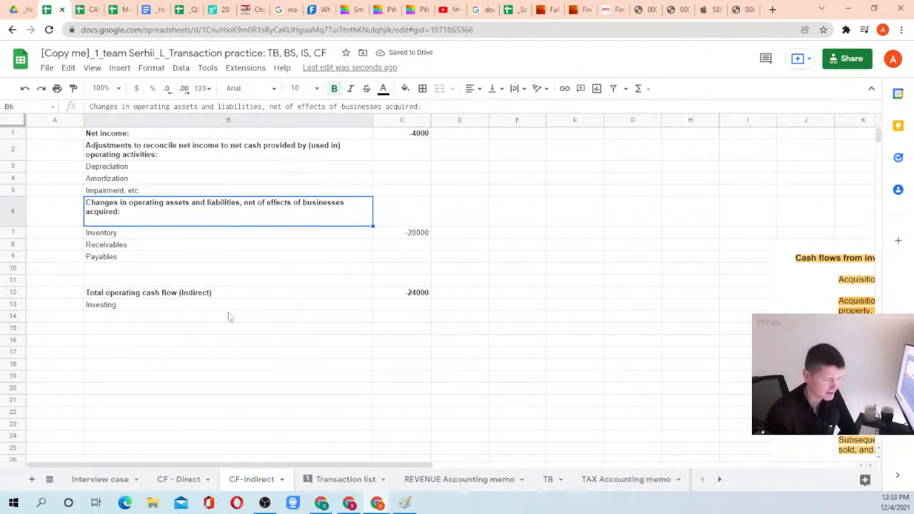
click(187, 319)
click(190, 306)
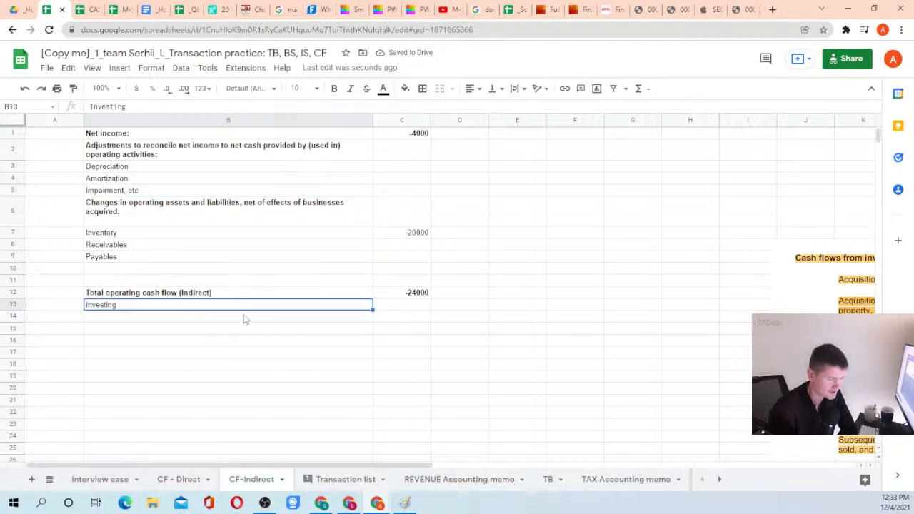
scroll(242, 321, down, 3)
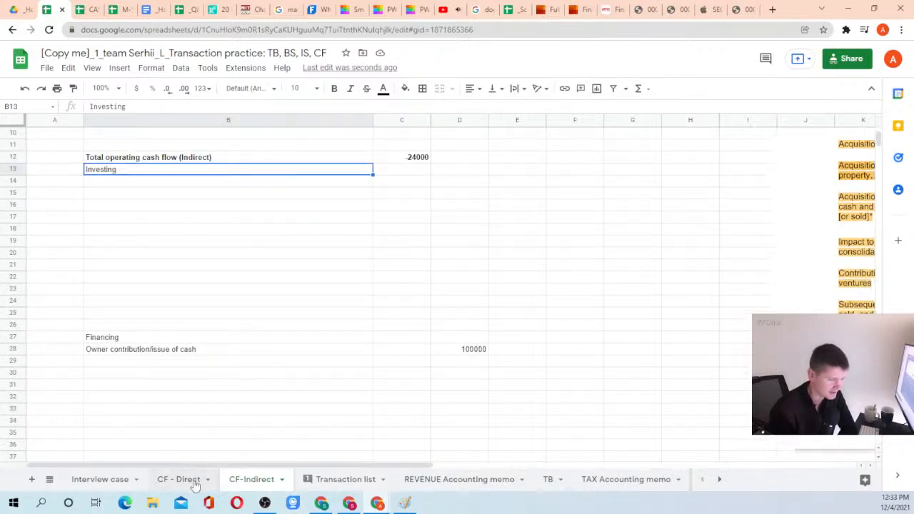
scroll(243, 318, up, 2)
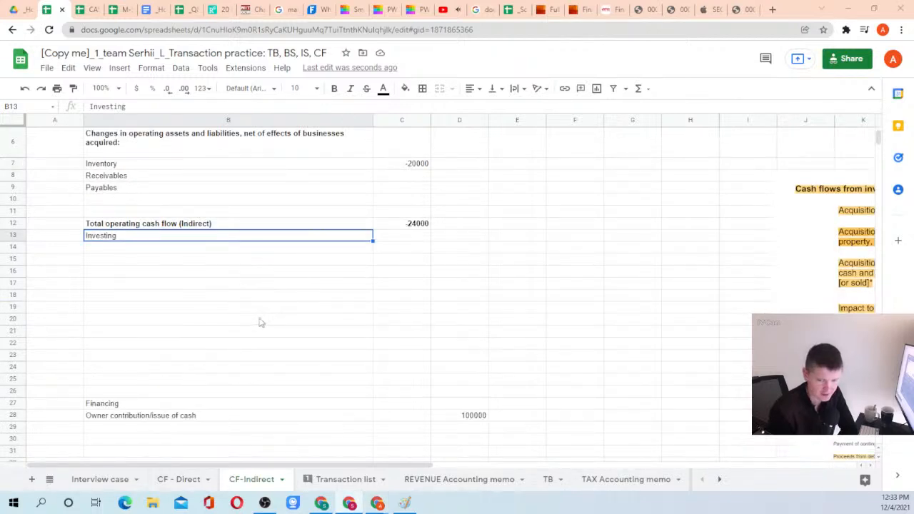
scroll(323, 198, up, 3)
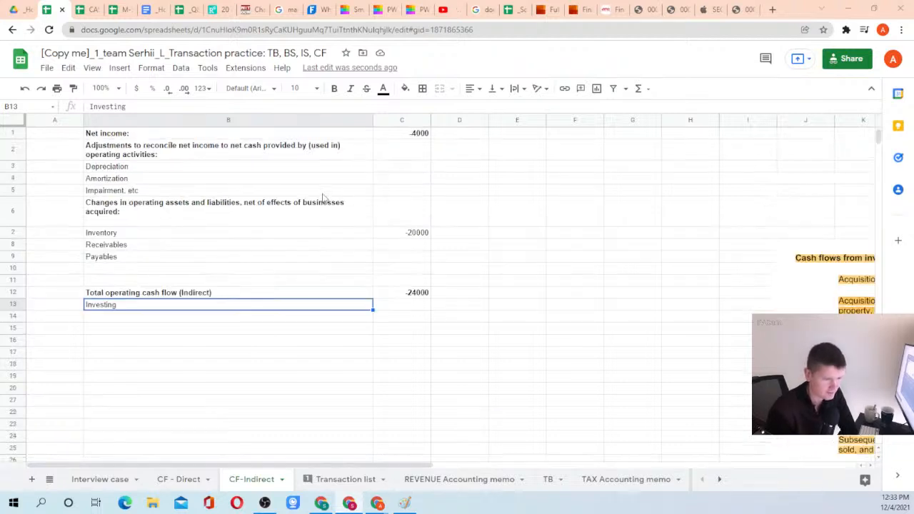
click(148, 283)
drag(148, 288, 422, 407)
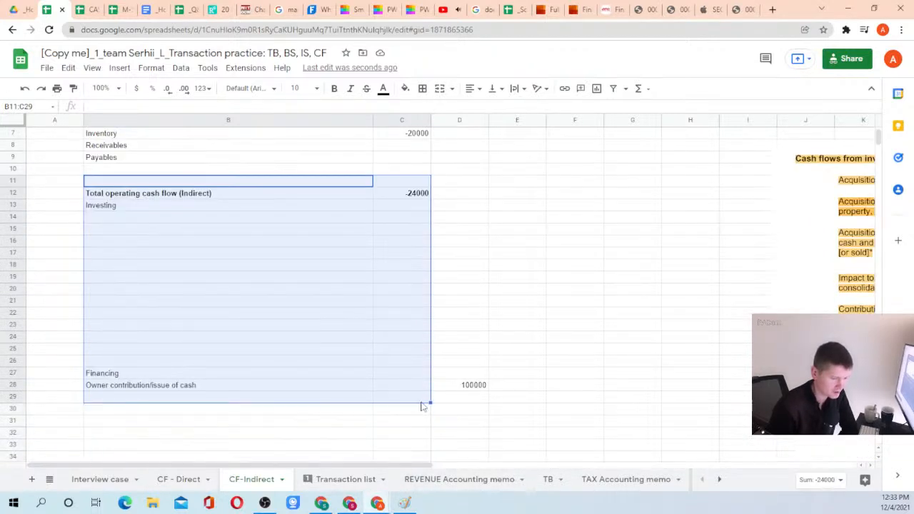
click(422, 406)
scroll(310, 231, up, 3)
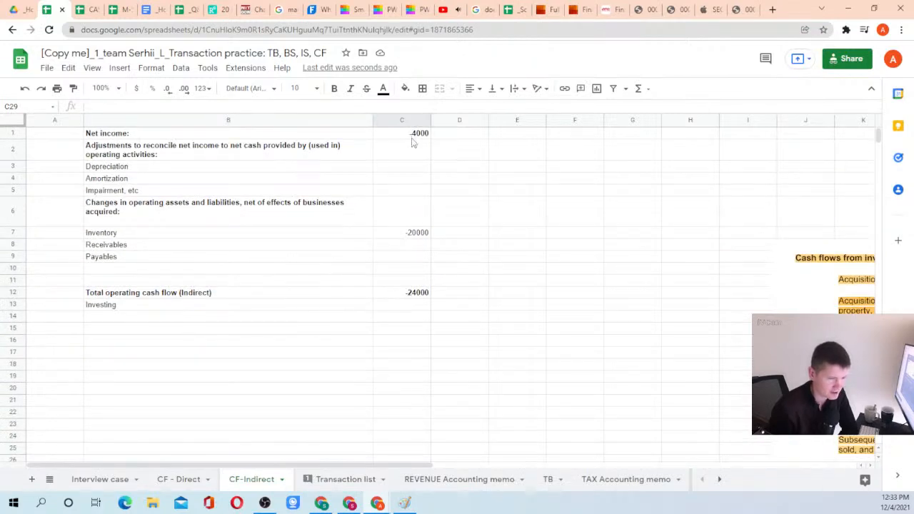
click(412, 136)
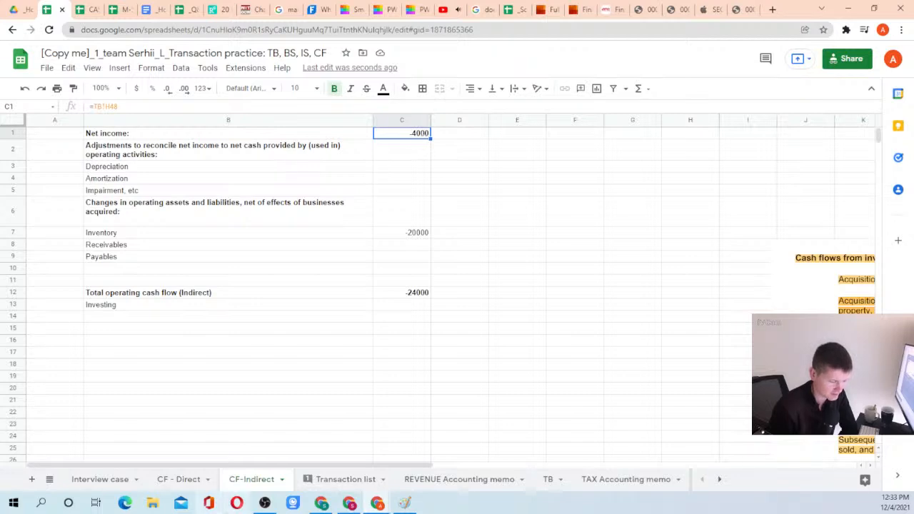
Check the period label on the CF - Direct sheet, and add a row above net income on CF-Indirect with the column C header Period1
click(180, 480)
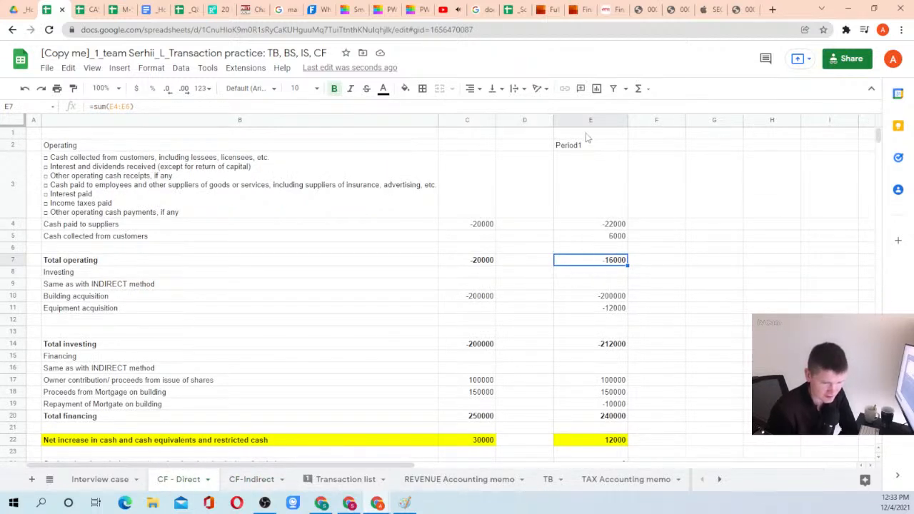
click(253, 482)
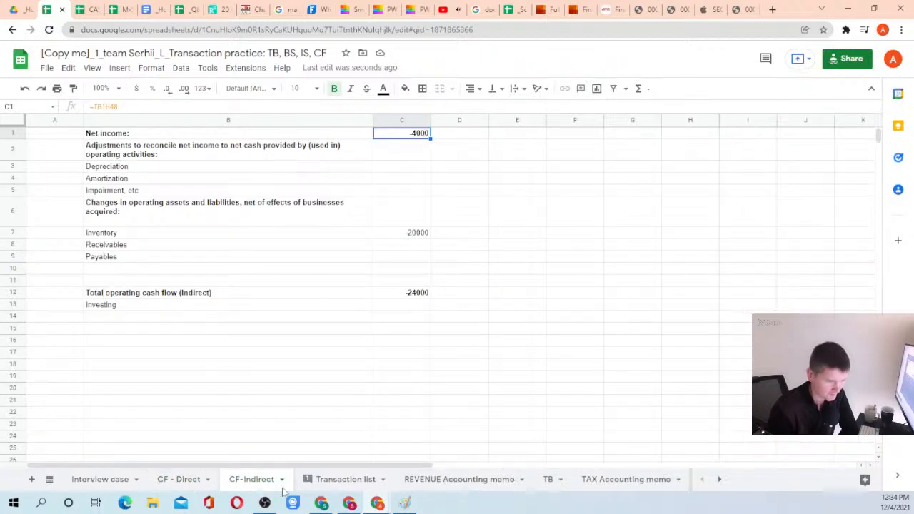
click(16, 133)
right_click(17, 133)
click(46, 228)
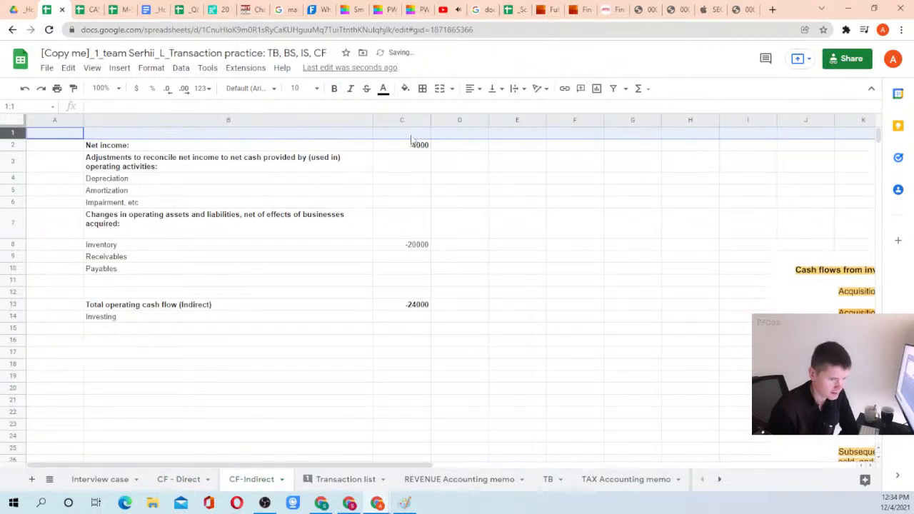
click(413, 134)
text(Period1)
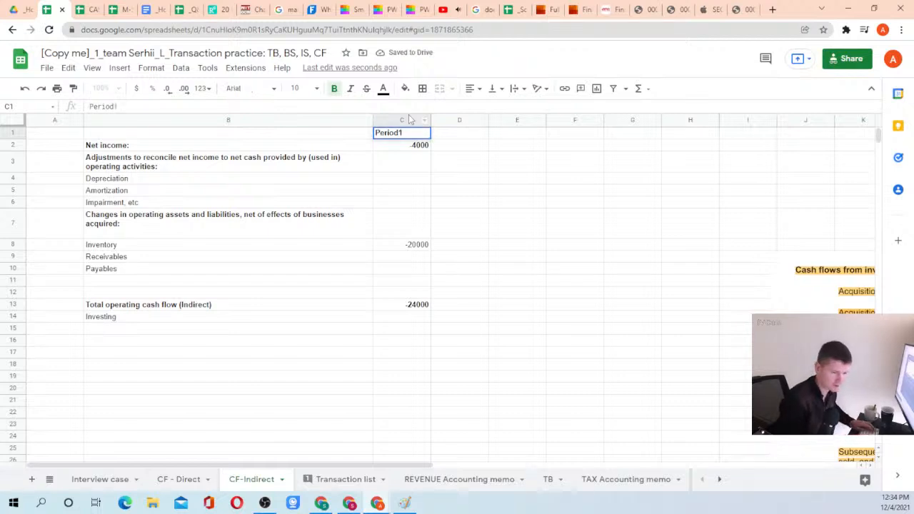
key(Return)
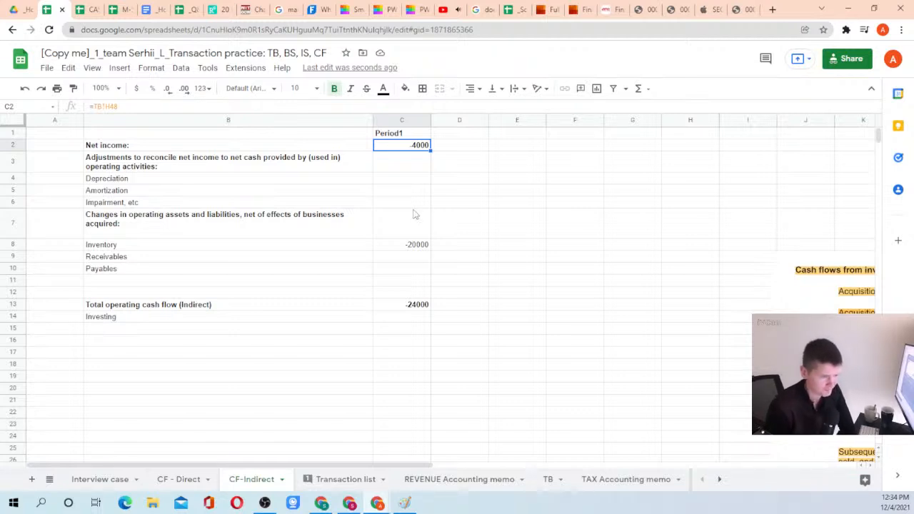
Examine the net income figure and the reconciling adjustments heading with its depreciation and amortization lines on the indirect statement
click(146, 183)
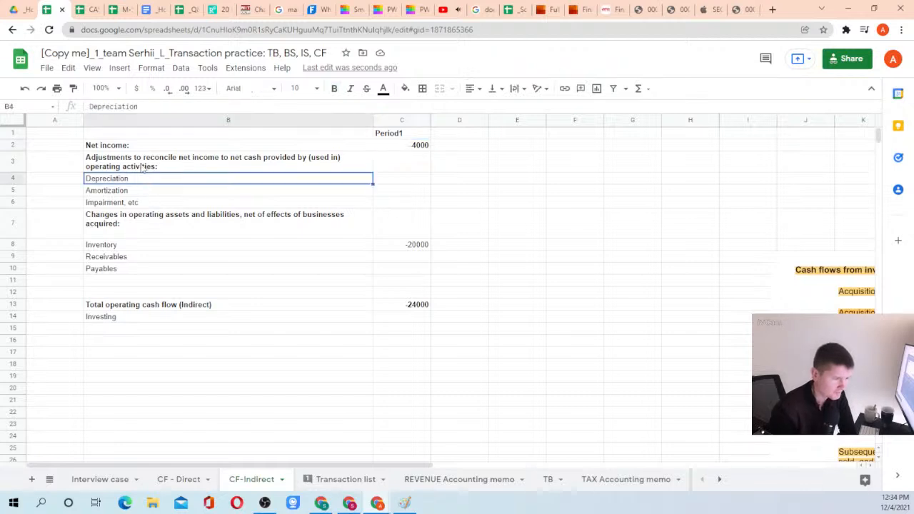
click(143, 166)
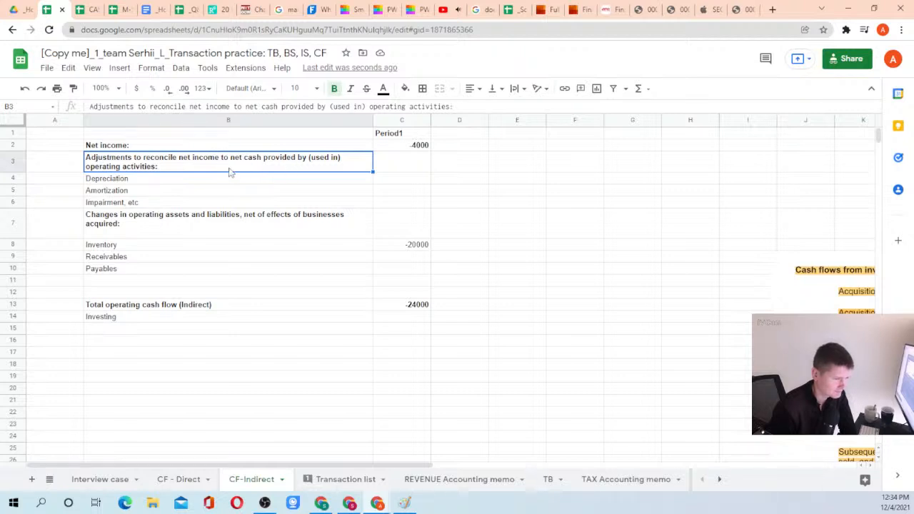
click(145, 183)
click(147, 167)
click(151, 185)
click(152, 167)
click(156, 183)
click(158, 166)
click(159, 184)
click(177, 169)
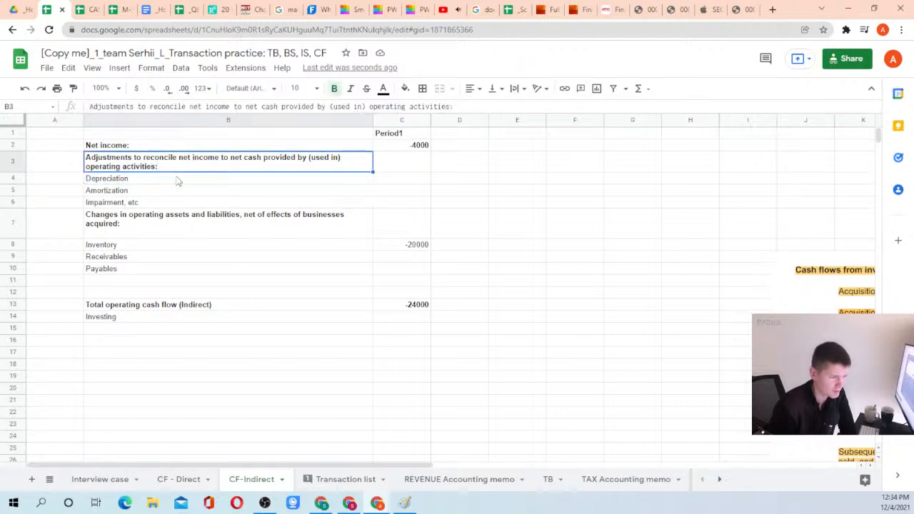
click(402, 143)
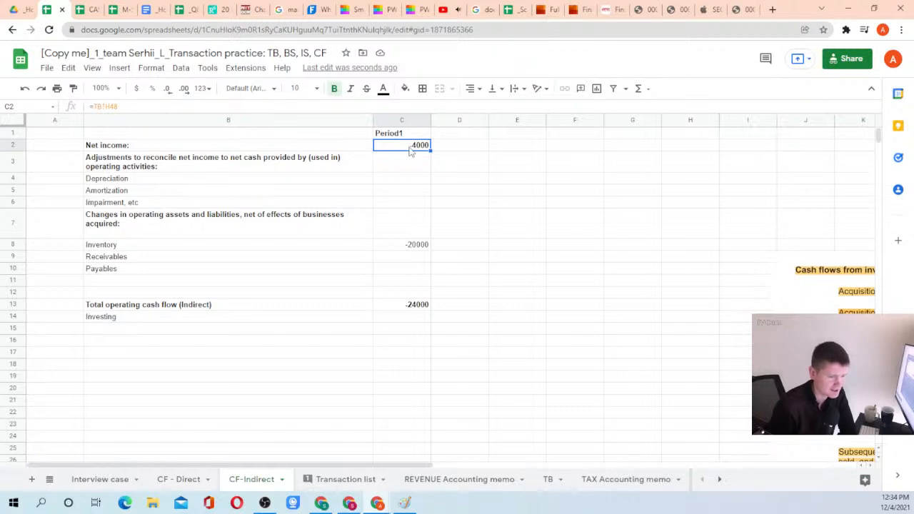
click(165, 168)
click(155, 188)
click(164, 165)
click(188, 193)
click(179, 180)
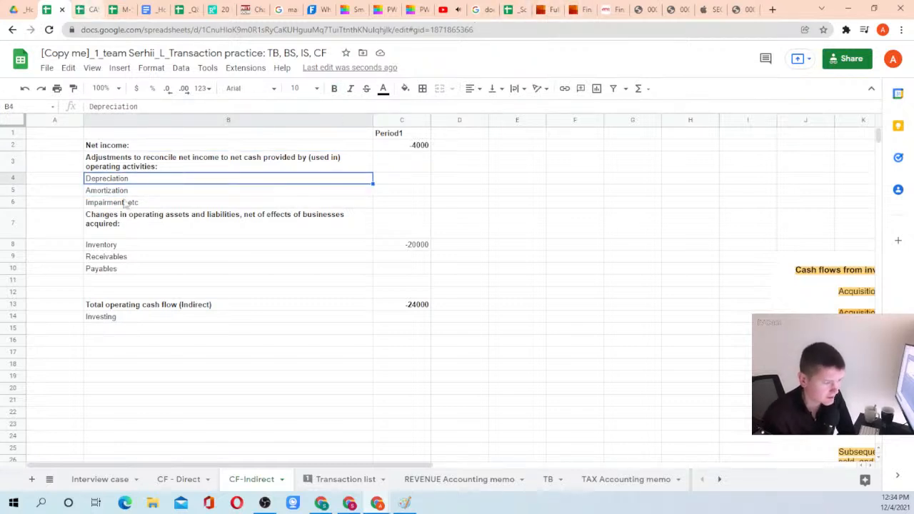
Examine the Period1 revenue, merchandise cost and cost of services amounts in the TB sheet's income statement accounts
click(549, 480)
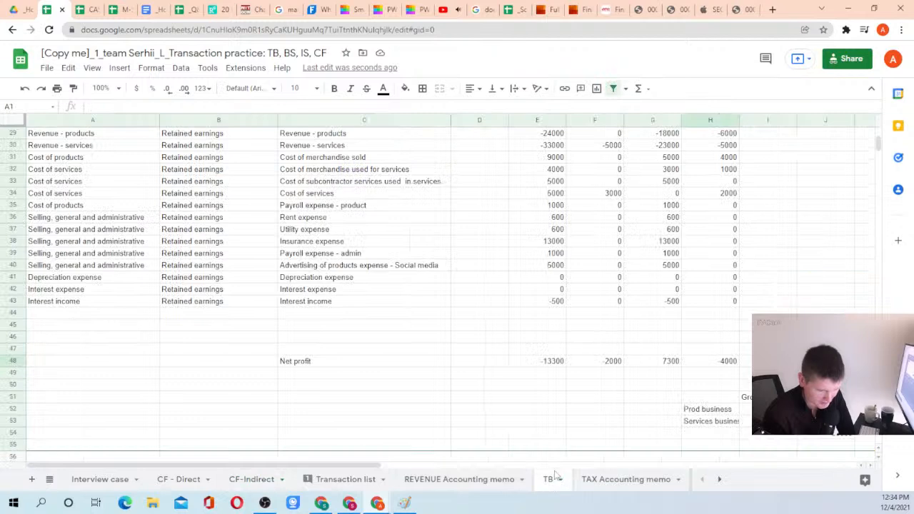
scroll(639, 235, up, 2)
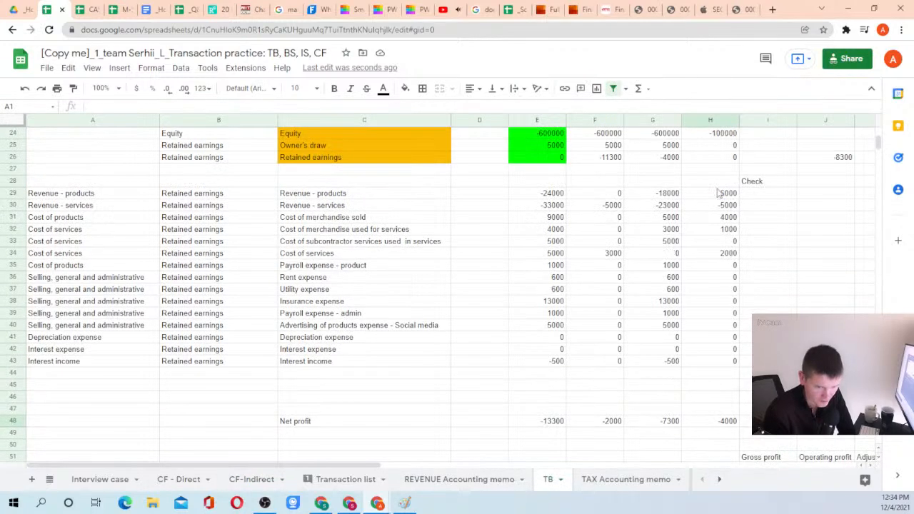
click(720, 195)
click(356, 195)
click(723, 195)
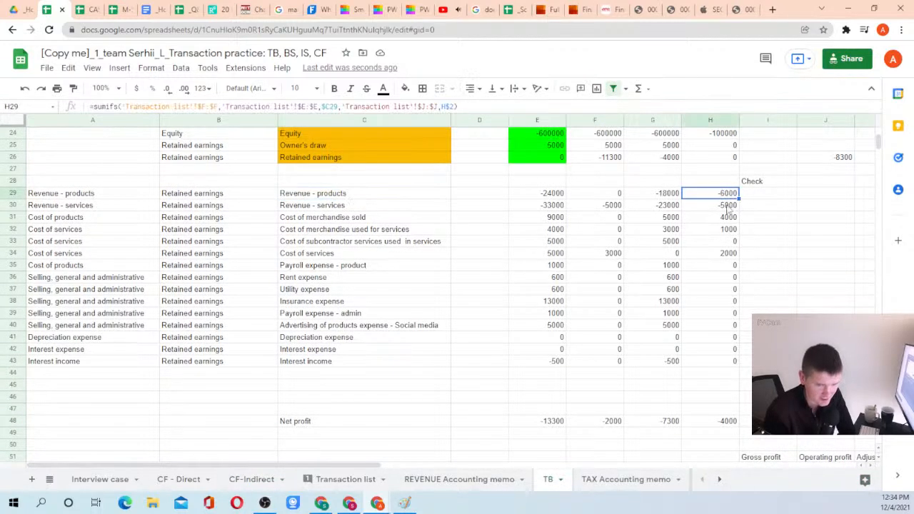
click(340, 208)
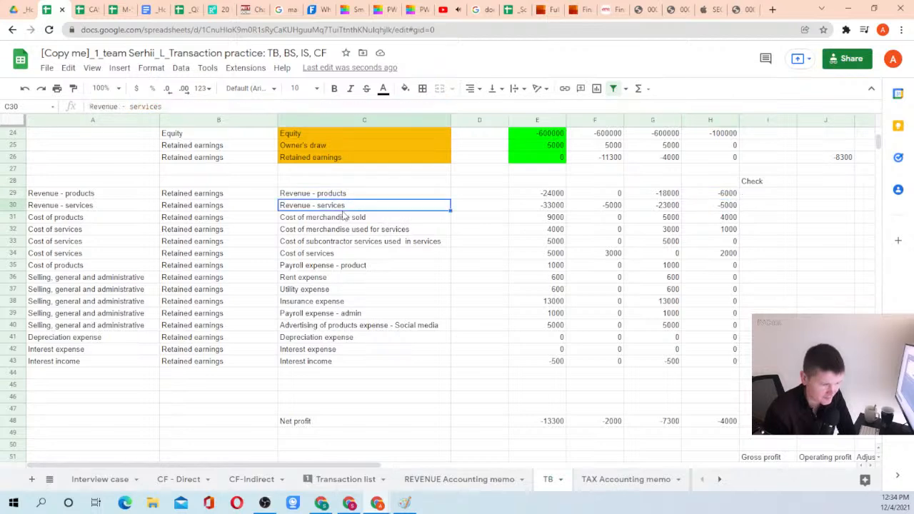
click(728, 207)
click(723, 220)
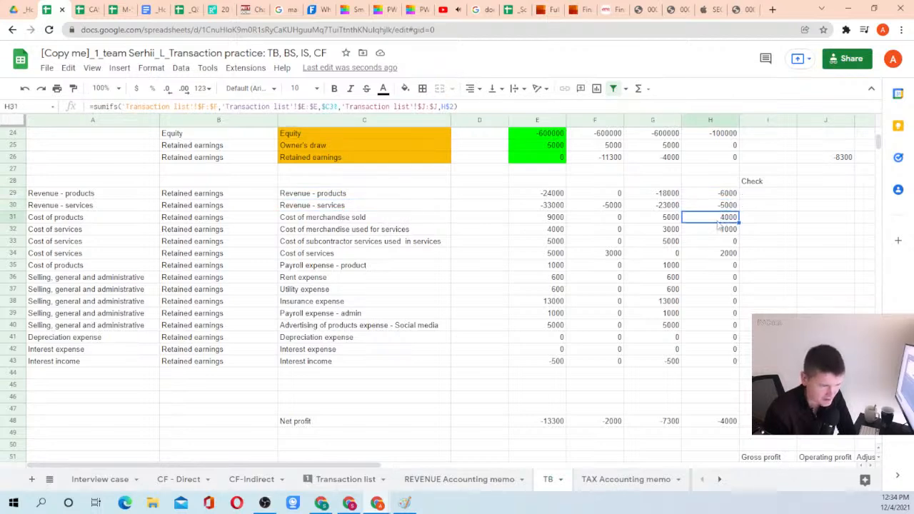
click(350, 219)
click(724, 234)
click(371, 235)
click(732, 256)
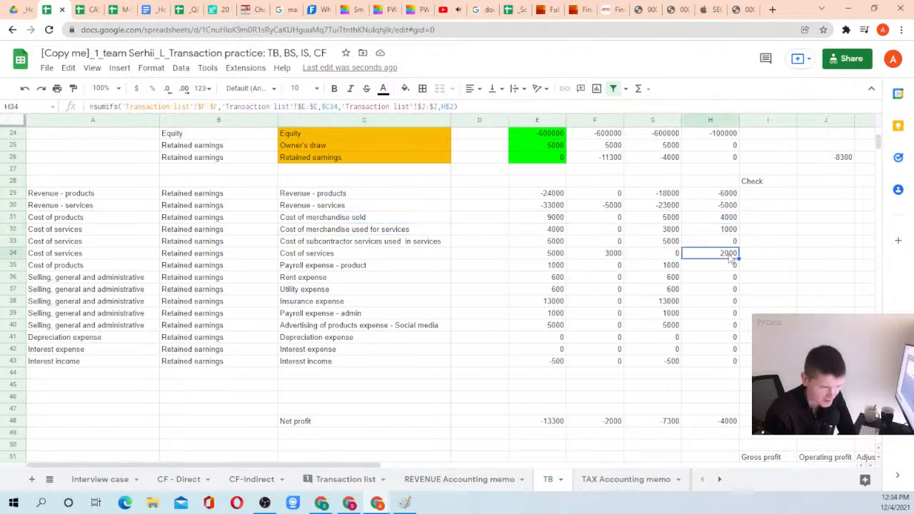
click(391, 256)
Review the full run of Period1 income and expense amounts and the Period1 balance sheet accounts on the TB sheet
drag(727, 194, 725, 366)
click(724, 372)
scroll(717, 282, up, 4)
scroll(714, 263, up, 5)
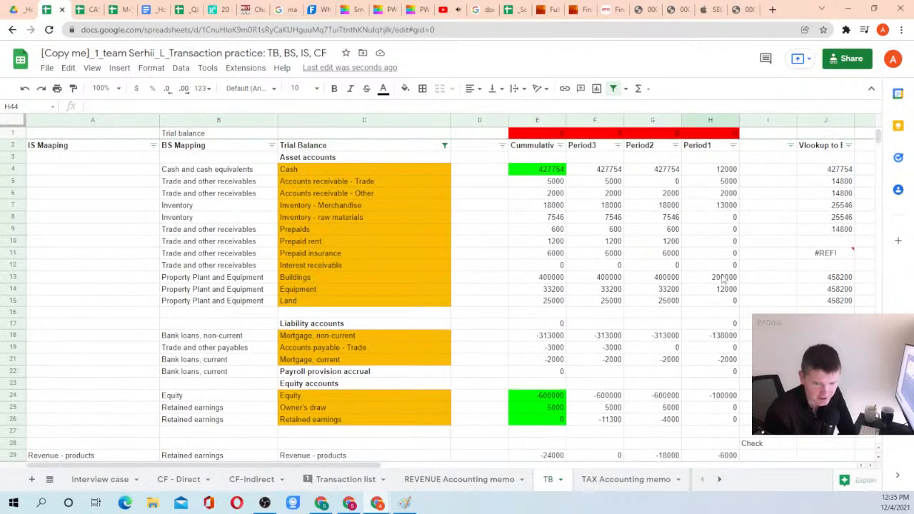
click(707, 160)
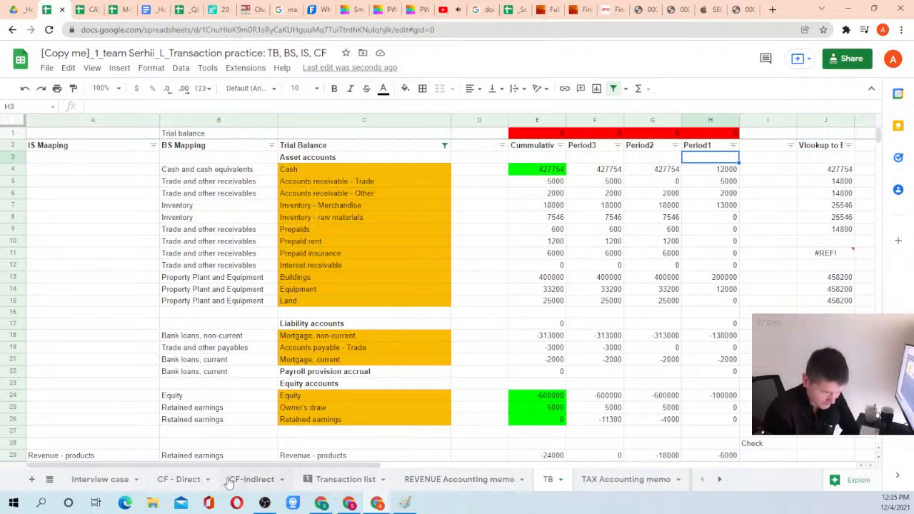
Examine the reconciling adjustments and the changes in operating assets and liabilities in the PwC guide's sample cash flow statement
click(580, 9)
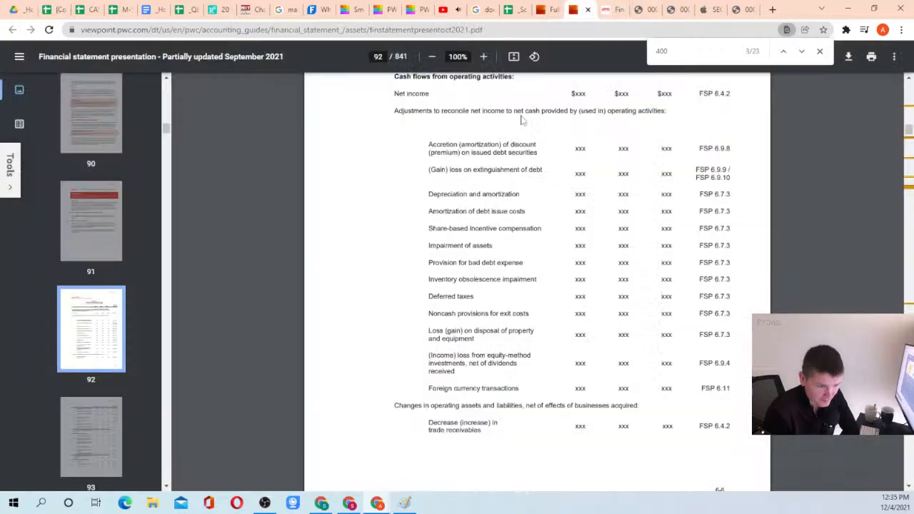
drag(426, 194, 430, 145)
click(520, 390)
click(435, 153)
scroll(424, 245, down, 3)
drag(393, 234, 645, 234)
click(646, 234)
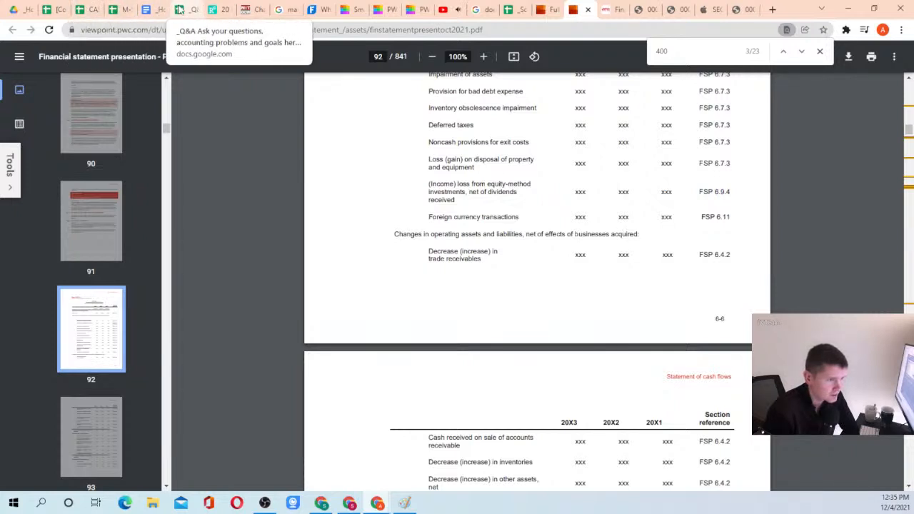
Return to the TB sheet, review the Period1 asset balances and head the empty column beside Period1 as Period0
click(61, 15)
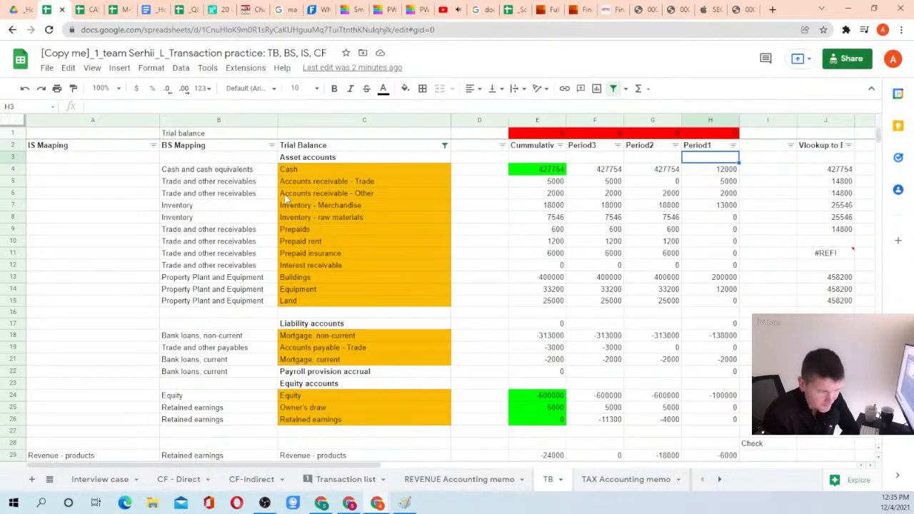
drag(719, 171, 711, 287)
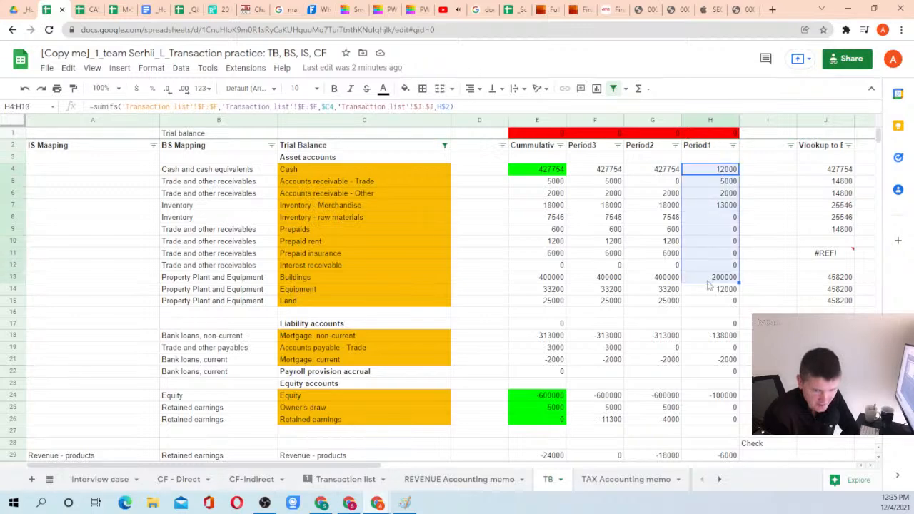
click(763, 147)
text(Period)
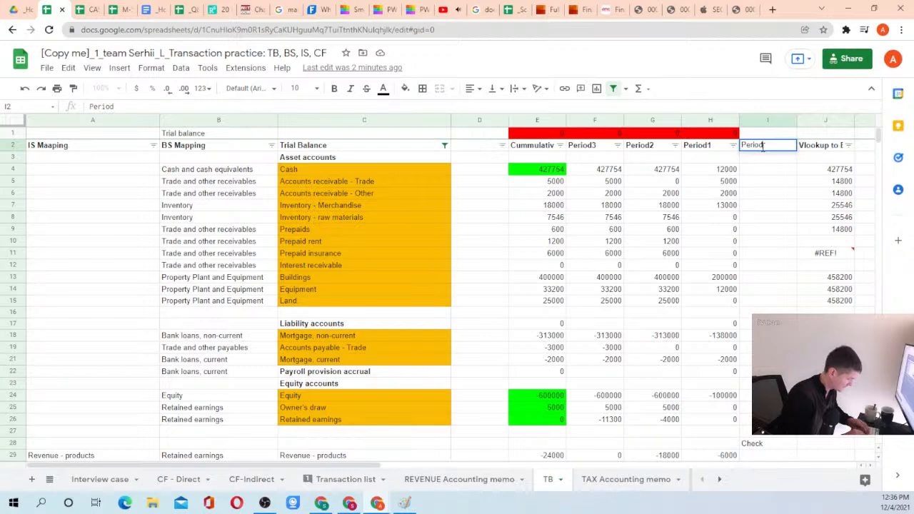
text(0)
key(Return)
key(Return)
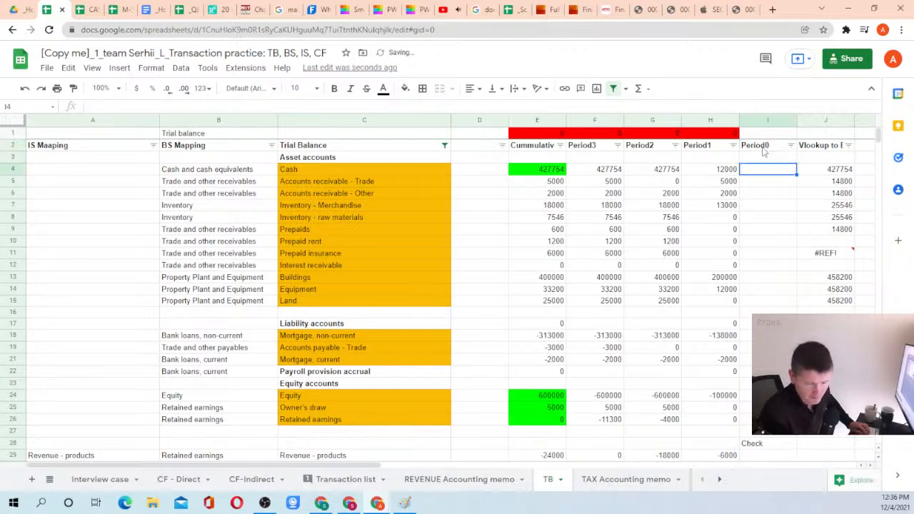
Enter 0 as the Period0 balance for every asset, liability and equity account from Cash down to Retained earnings
text(0)
key(Return)
text(0)
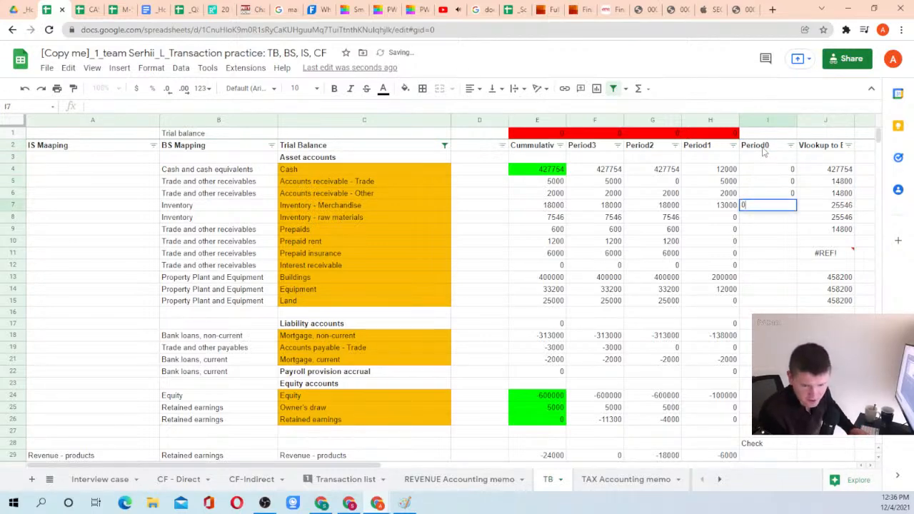
text( 0 0 0 0 0 0 0 0 0 0)
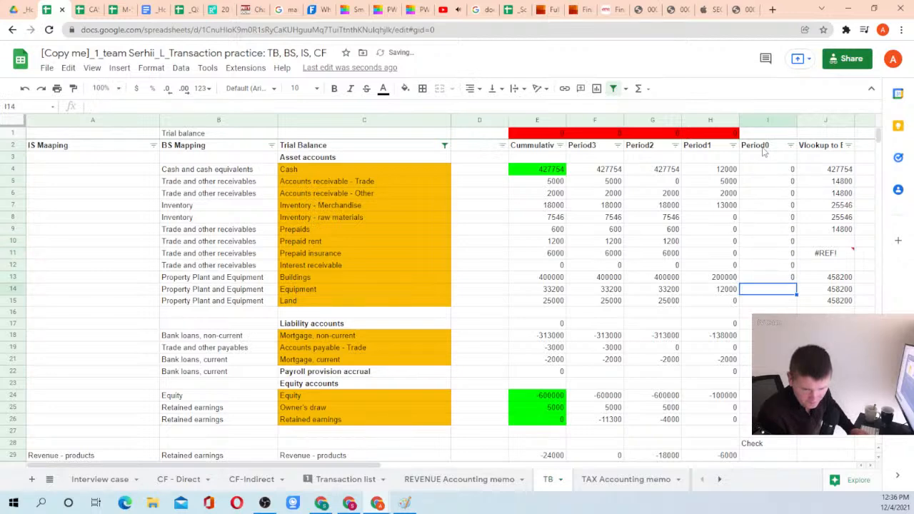
key(Down)
key(Down)
text(0)
key(Down)
text(0)
key(Down)
key(Down)
key(Down)
text(0)
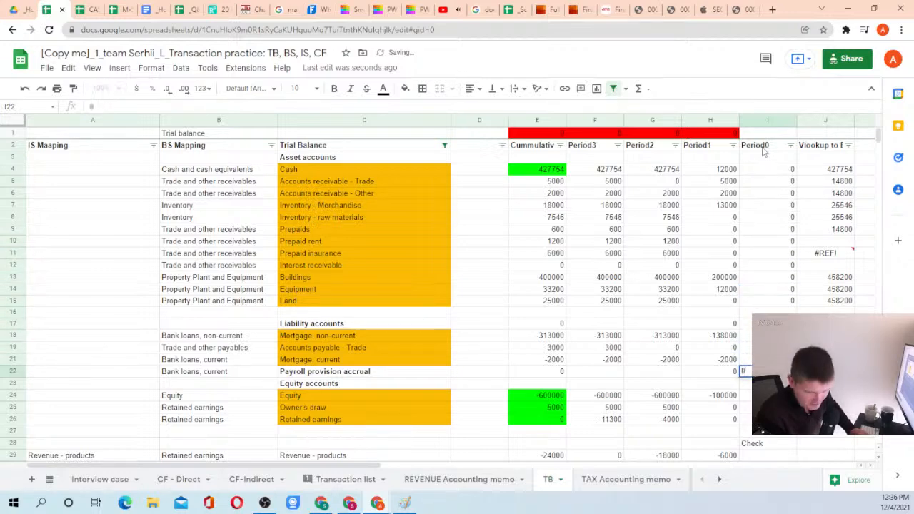
key(Down)
key(Down)
key(Down)
key(Down)
key(Down)
key(Up)
key(Up)
Narrow the IS and BS mapping columns at the start of the trial balance
key(Right)
key(Right)
key(Left)
key(Left)
key(Left)
key(Left)
key(Left)
key(Left)
key(Left)
key(Left)
key(Left)
key(Left)
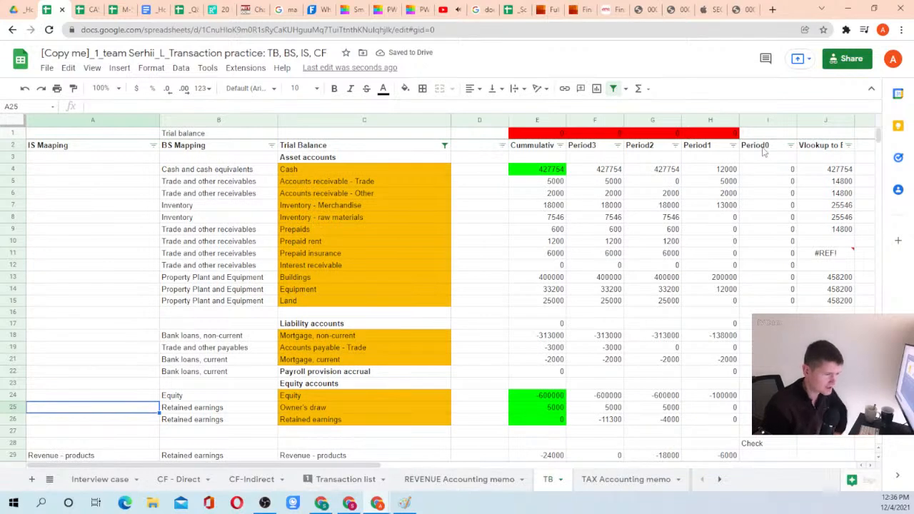
drag(278, 118, 66, 127)
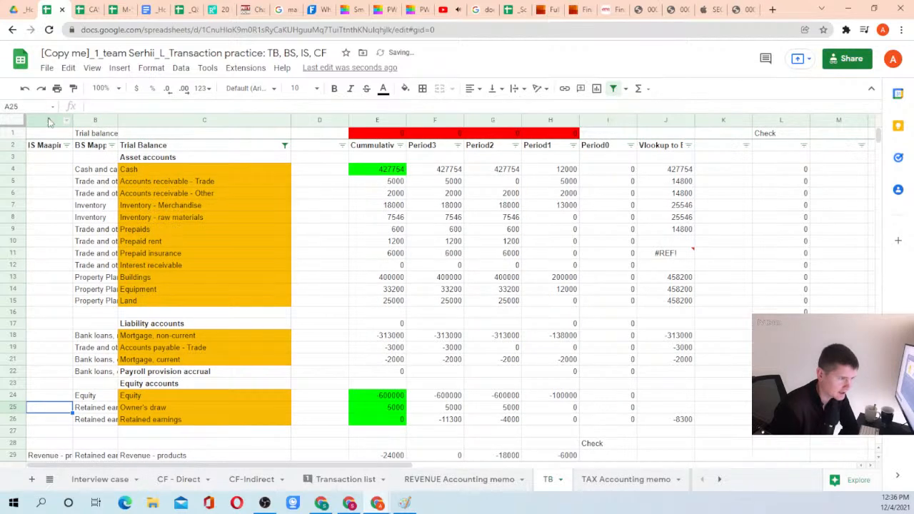
Insert a column before the IS mapping column on the TB sheet and head it CF Mapping
right_click(56, 117)
click(105, 211)
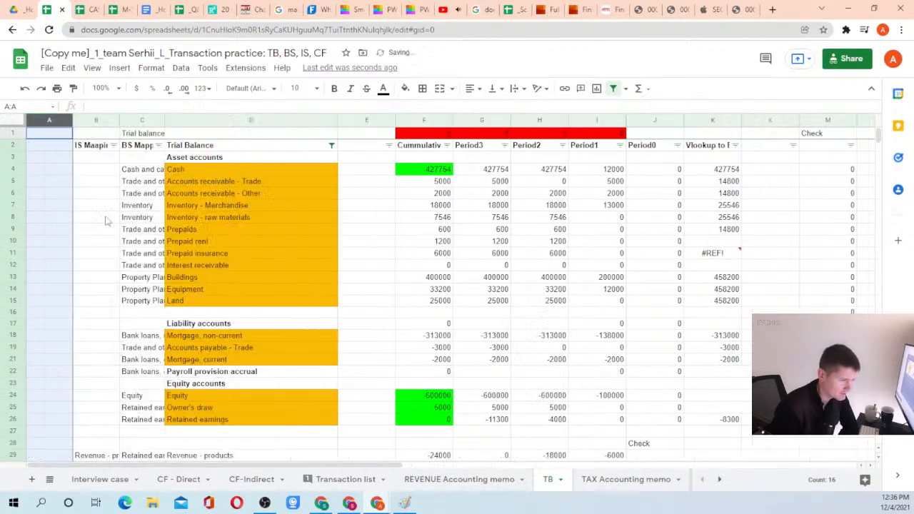
click(52, 147)
text(CF )
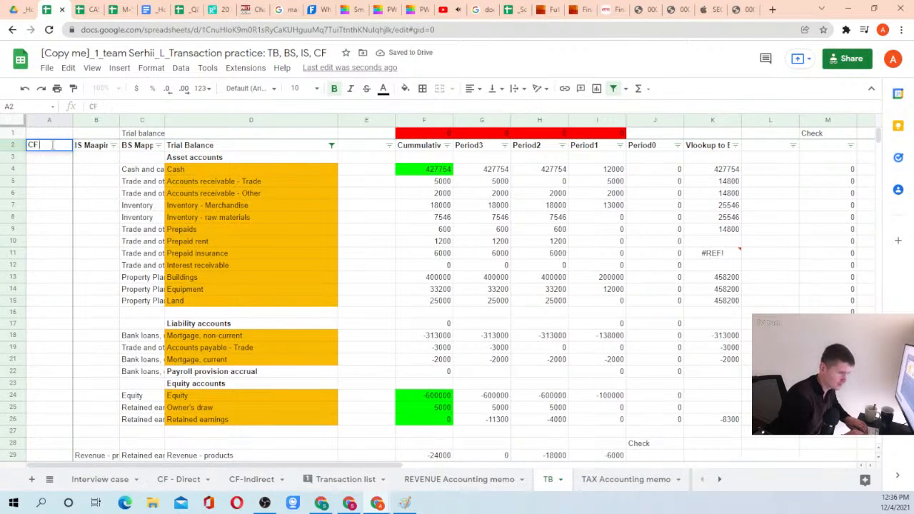
text(Maspping)
key(Return)
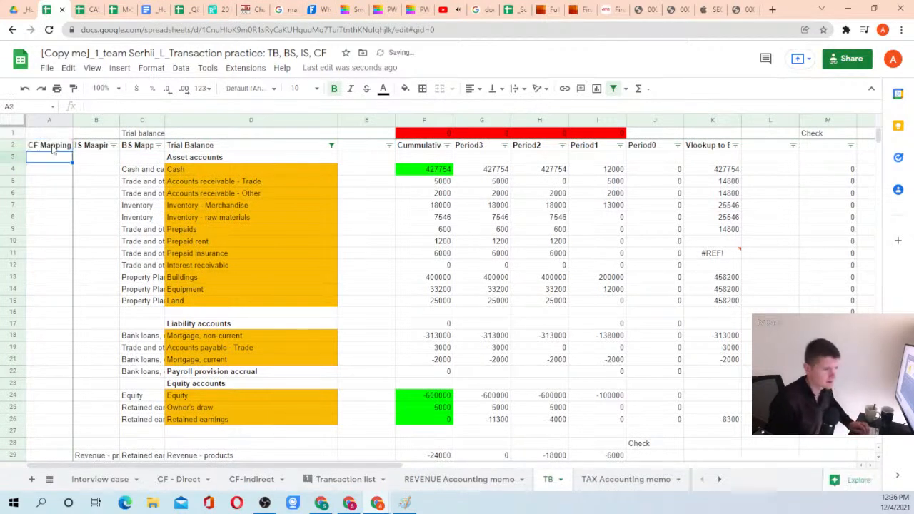
Replace the Receivables label in B9 of CF-Indirect with the PwC guide's wording "Decrease (increase) in trade receivables"
click(239, 480)
drag(157, 246, 151, 273)
drag(166, 236, 160, 272)
click(159, 270)
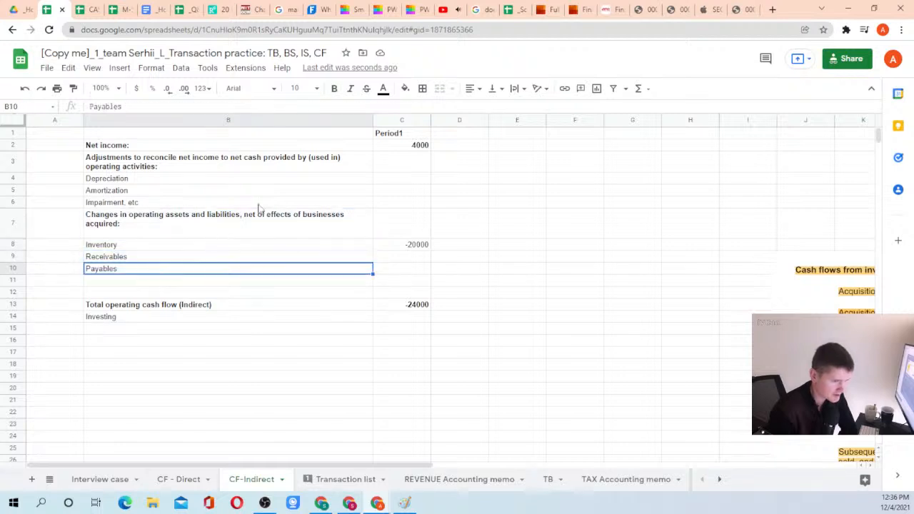
click(580, 10)
scroll(443, 263, down, 2)
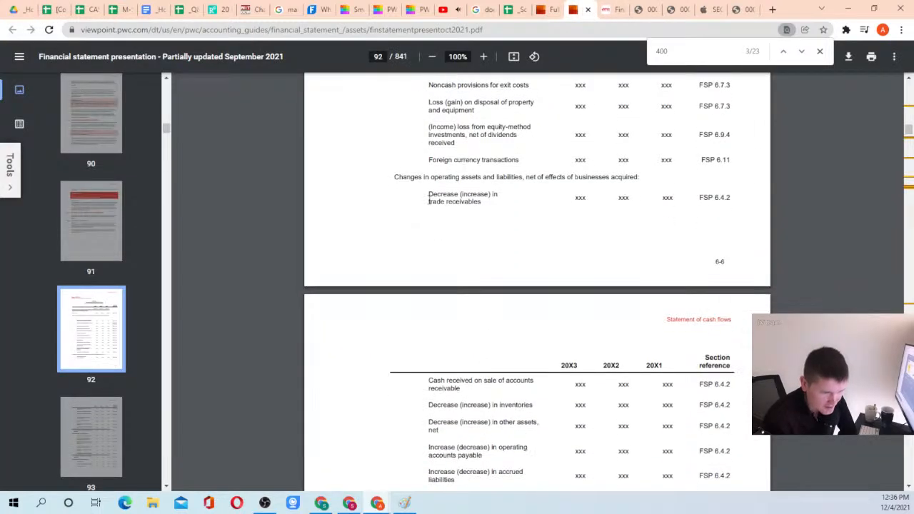
drag(429, 194, 483, 207)
key(ctrl+c)
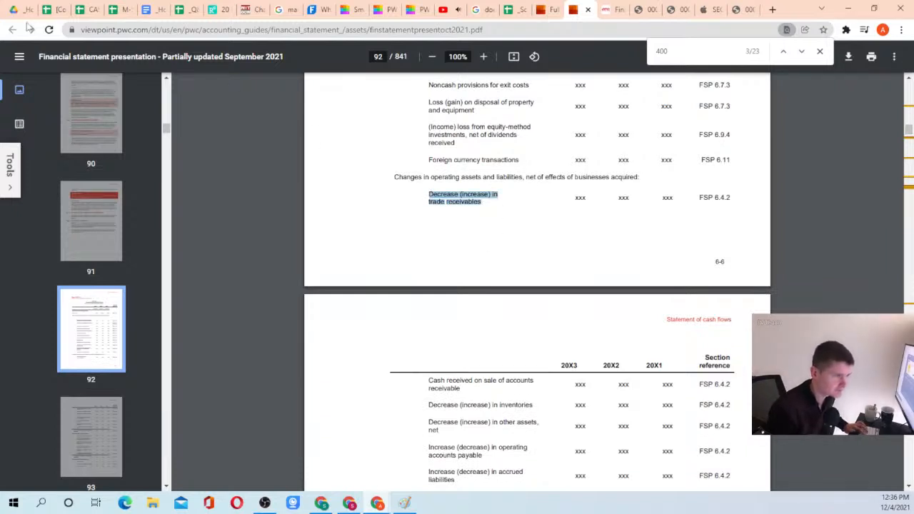
click(52, 10)
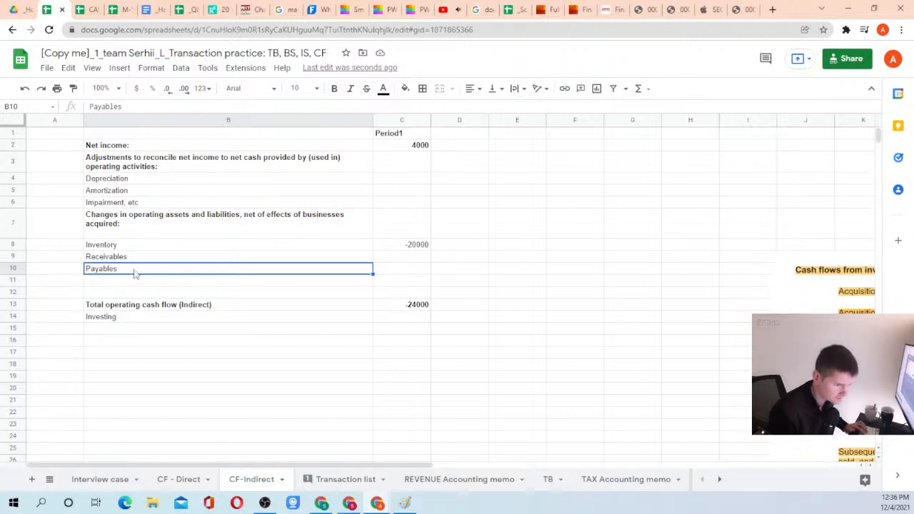
click(128, 258)
key(ctrl+v)
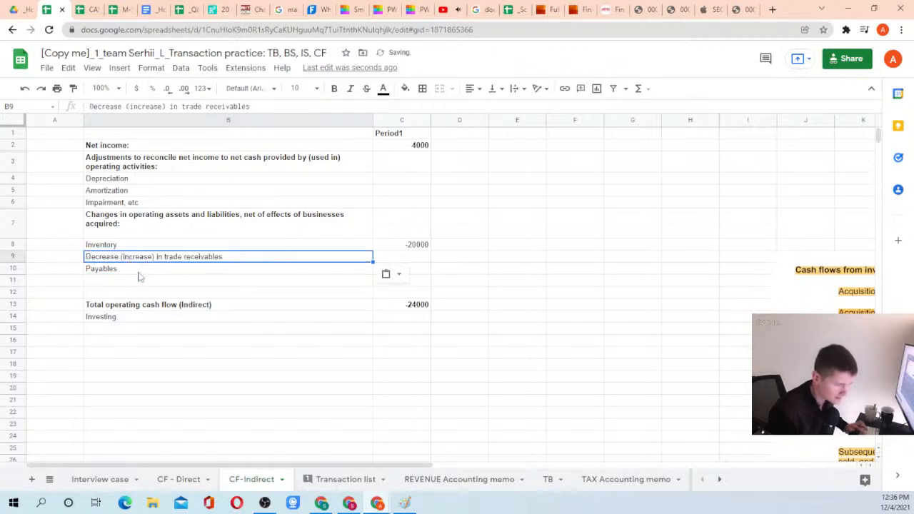
Replace the Payables label in B10 of CF-Indirect with "Decrease (increase) in inventories" copied from the PwC guide
click(139, 274)
click(542, 9)
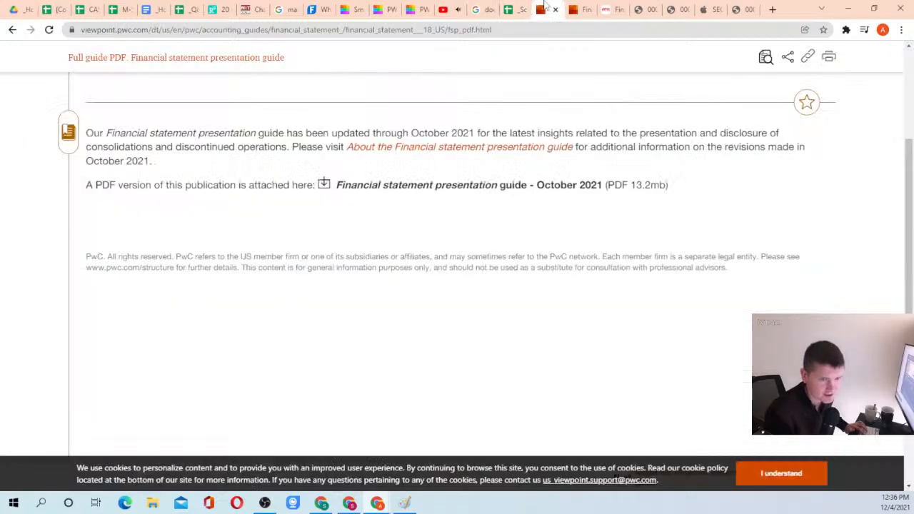
click(574, 9)
scroll(531, 219, down, 3)
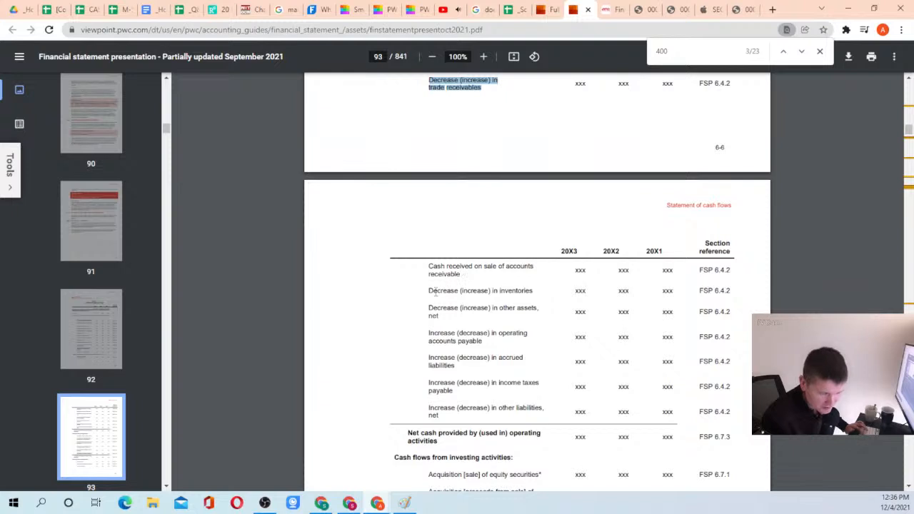
drag(431, 290, 552, 296)
key(ctrl+c)
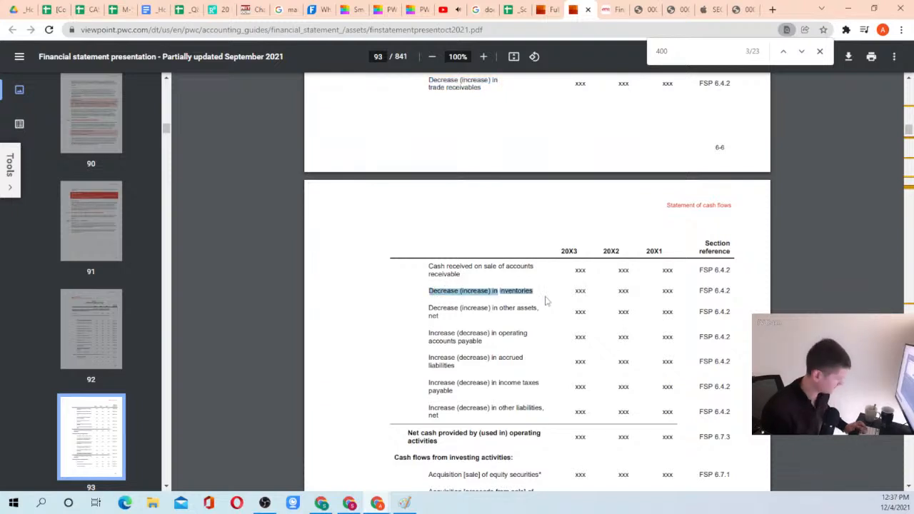
click(47, 10)
key(ctrl+v)
key(Return)
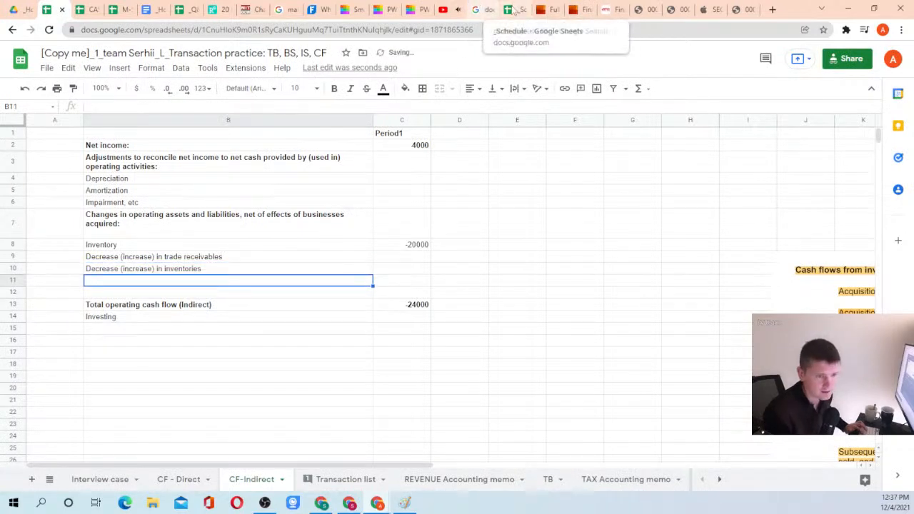
Copy "Decrease (increase) in other assets, net" from the PwC guide into B11 of CF-Indirect
click(571, 10)
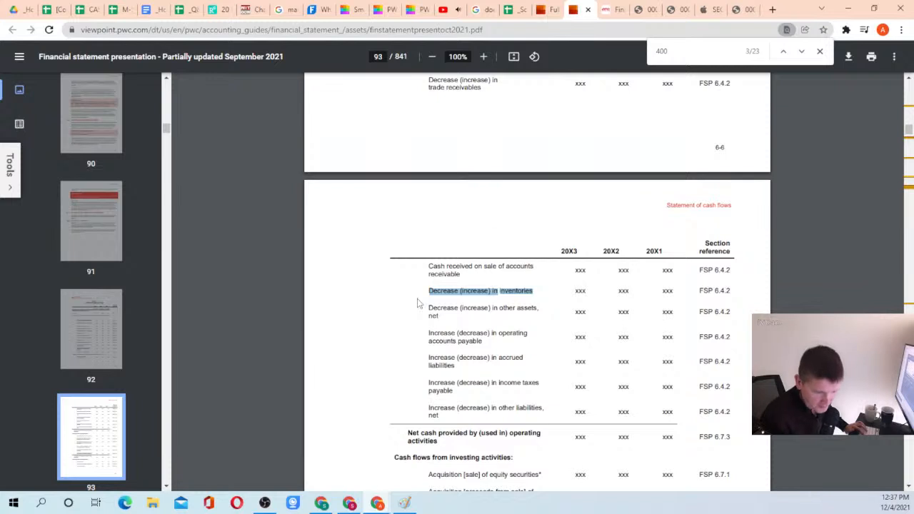
mouse_move(429, 308)
mouse_down()
mouse_move(483, 360)
mouse_move(439, 317)
mouse_up()
key(ctrl+c)
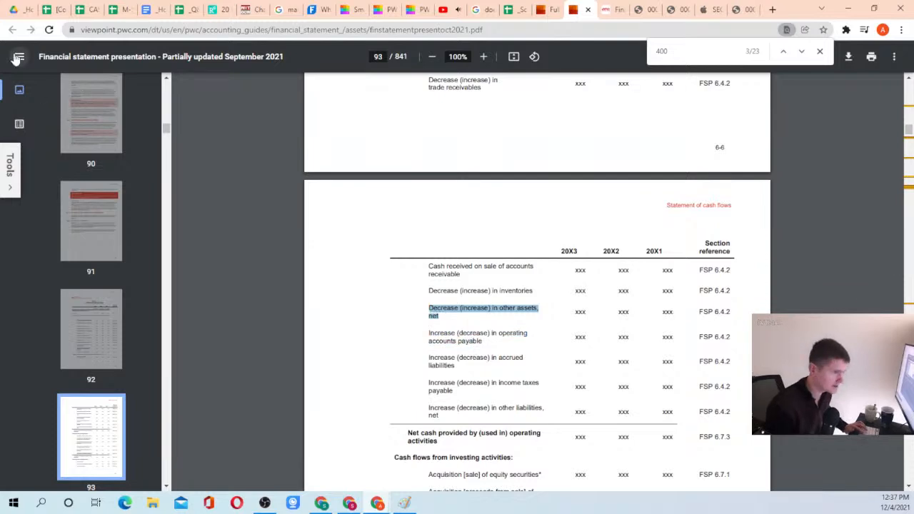
click(56, 9)
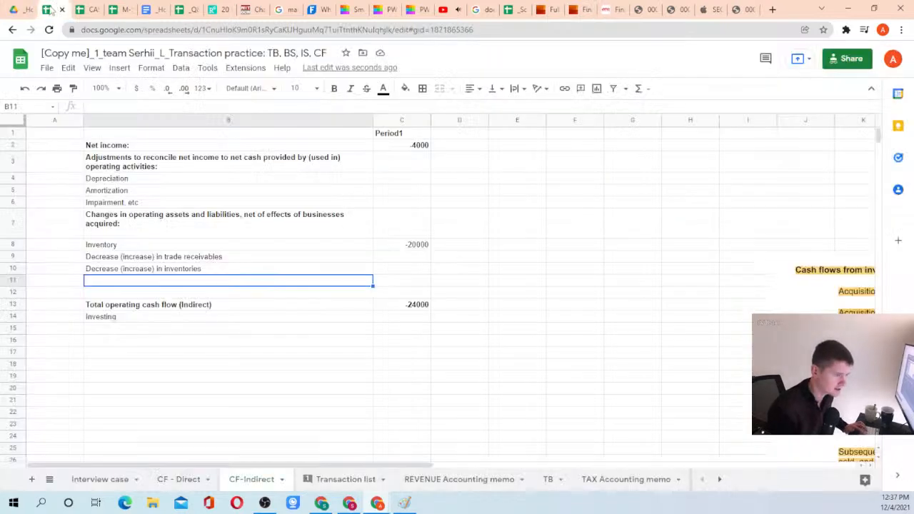
key(ctrl+v)
click(113, 295)
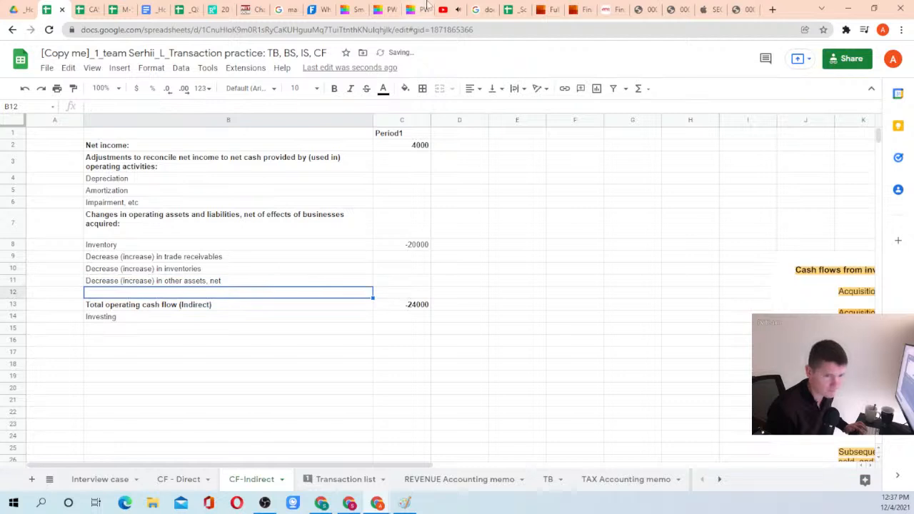
Copy "Increase (decrease) in operating accounts payable" from the PwC guide into B12 of CF-Indirect, inserting three rows above row 12
click(571, 9)
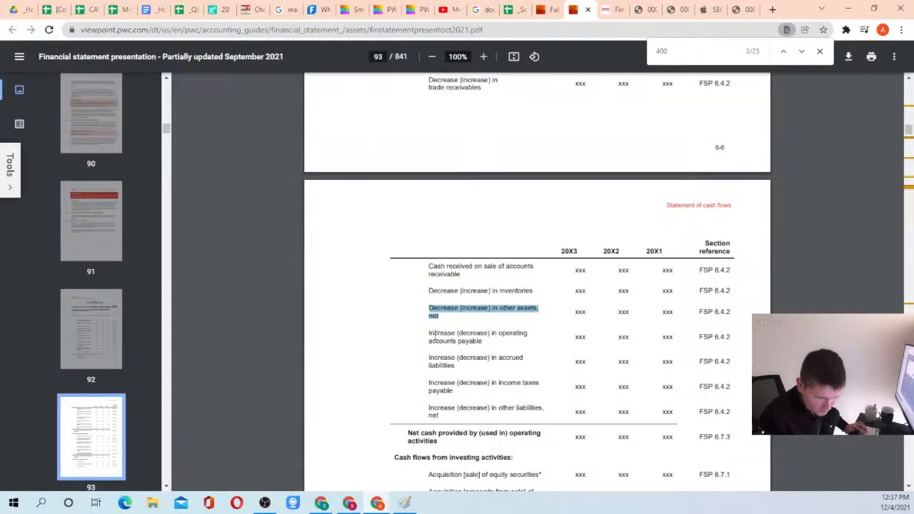
drag(429, 331, 488, 344)
key(ctrl+c)
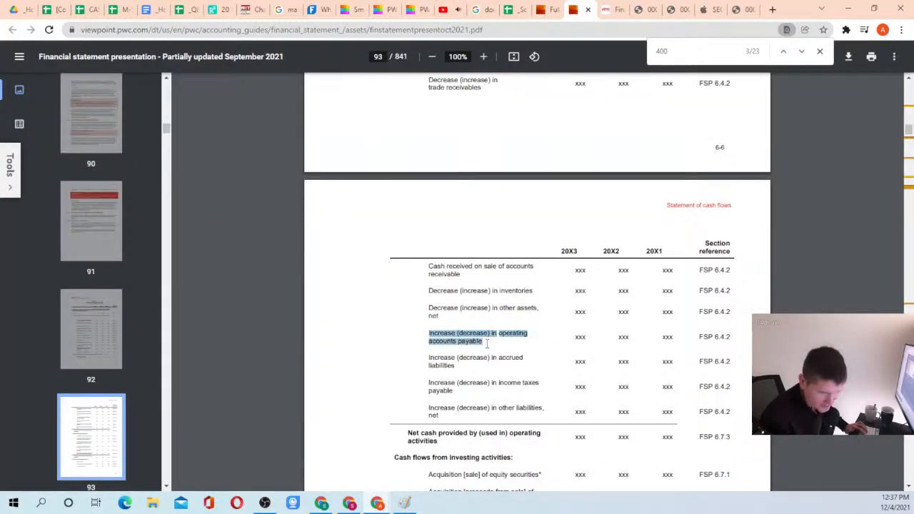
click(45, 13)
click(13, 293)
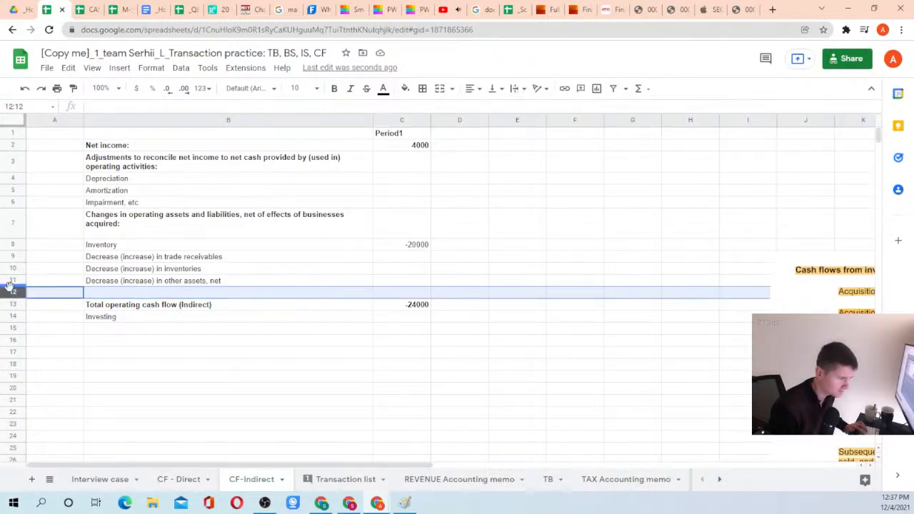
right_click(13, 293)
click(58, 317)
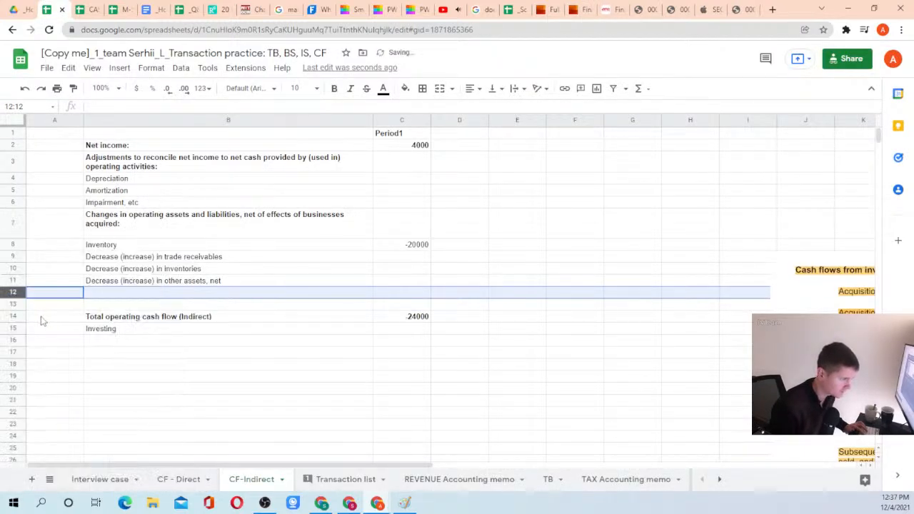
right_click(16, 292)
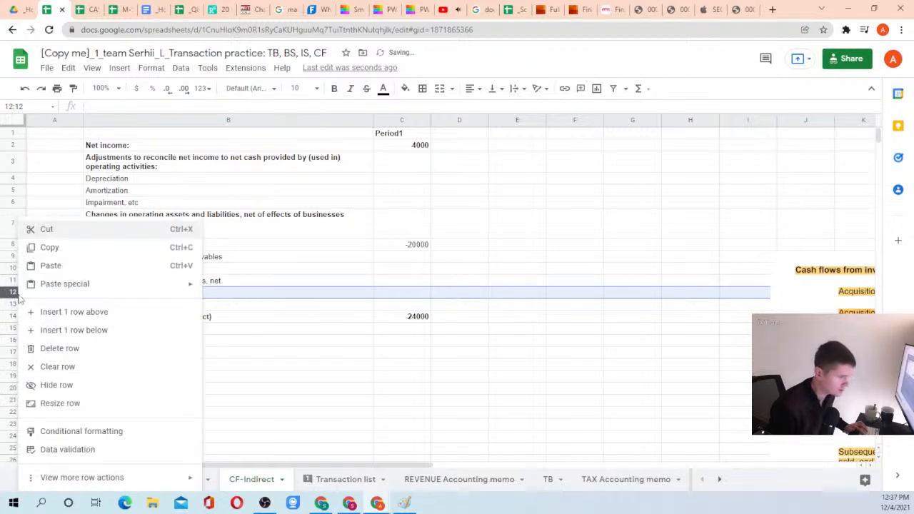
click(57, 312)
right_click(22, 292)
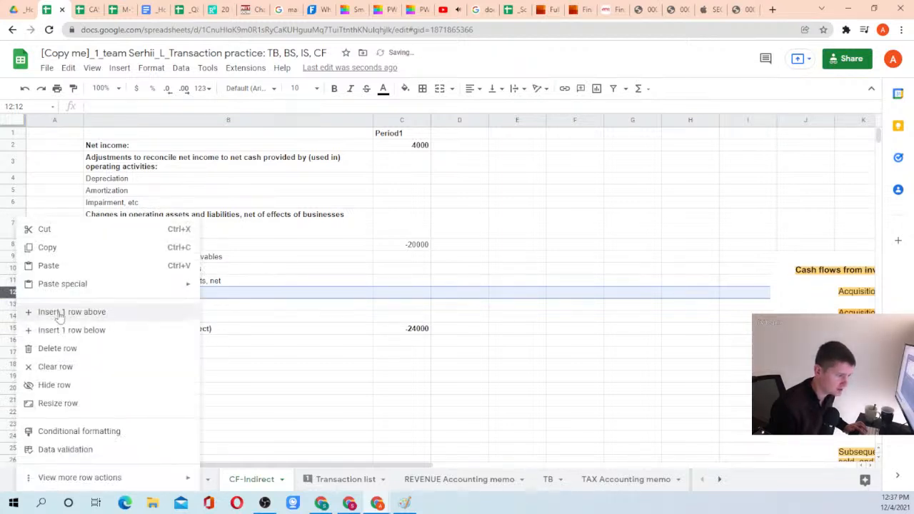
click(57, 313)
click(98, 294)
key(ctrl+v)
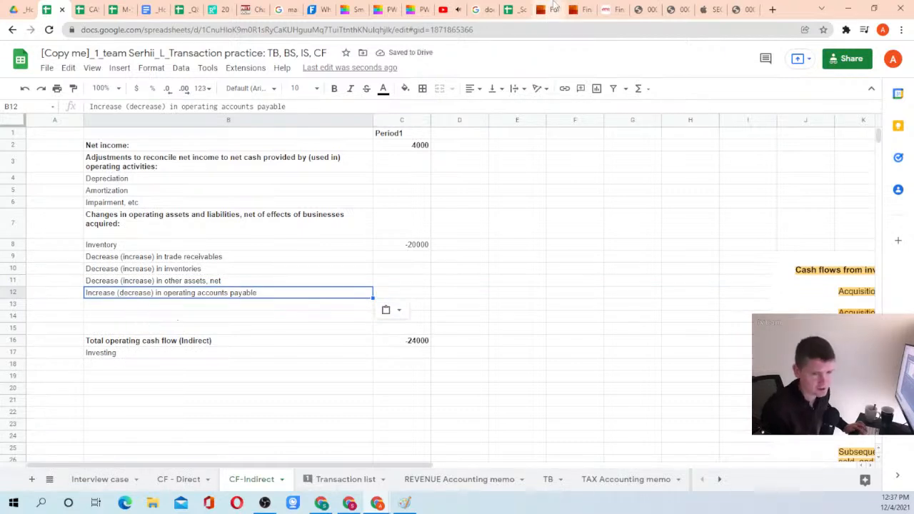
Copy "Increase (decrease) in accrued liabilities" from the PwC guide into B13 of CF-Indirect
click(553, 9)
click(579, 10)
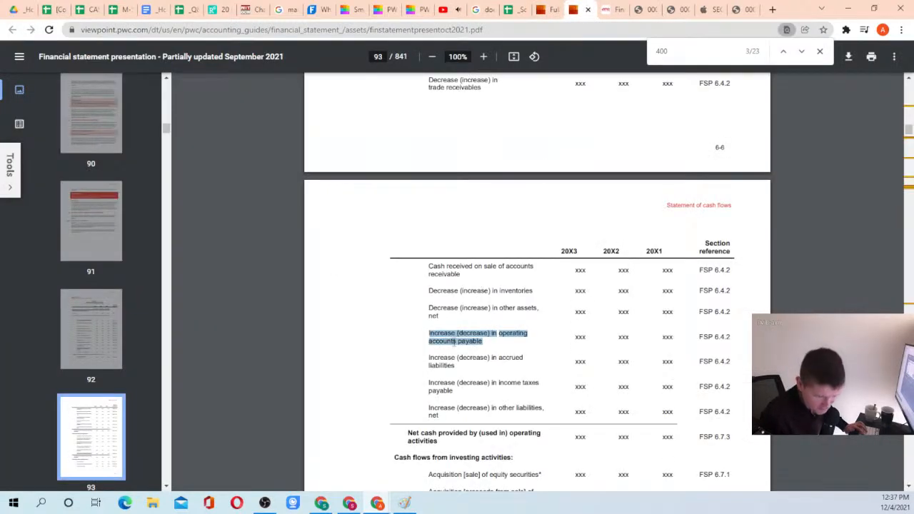
scroll(427, 319, down, 1)
drag(428, 301, 459, 310)
key(ctrl+c)
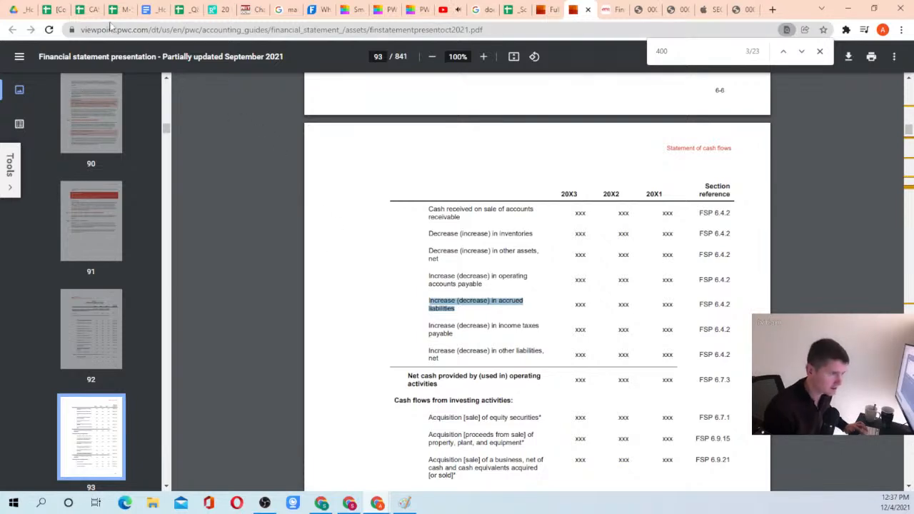
click(62, 7)
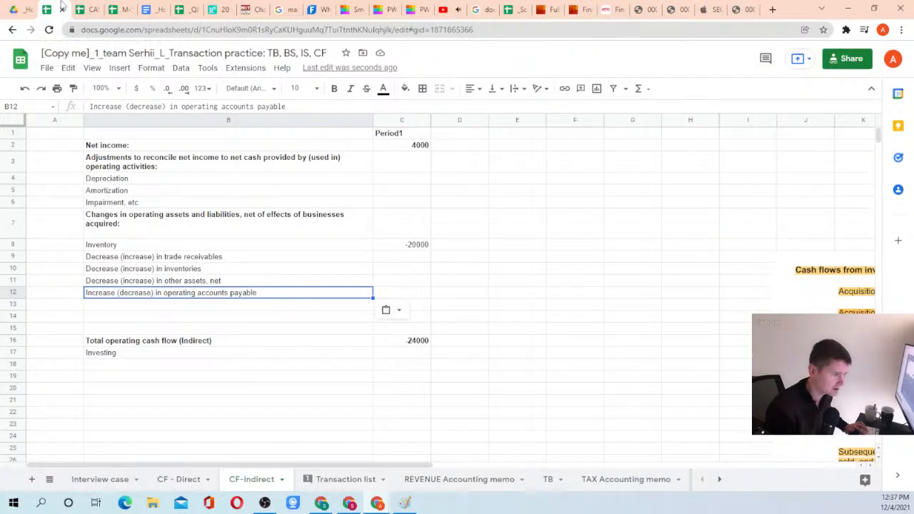
click(114, 307)
key(ctrl+v)
Copy "Increase (decrease) in income taxes payable" from the PwC guide into B14 of CF-Indirect
click(112, 317)
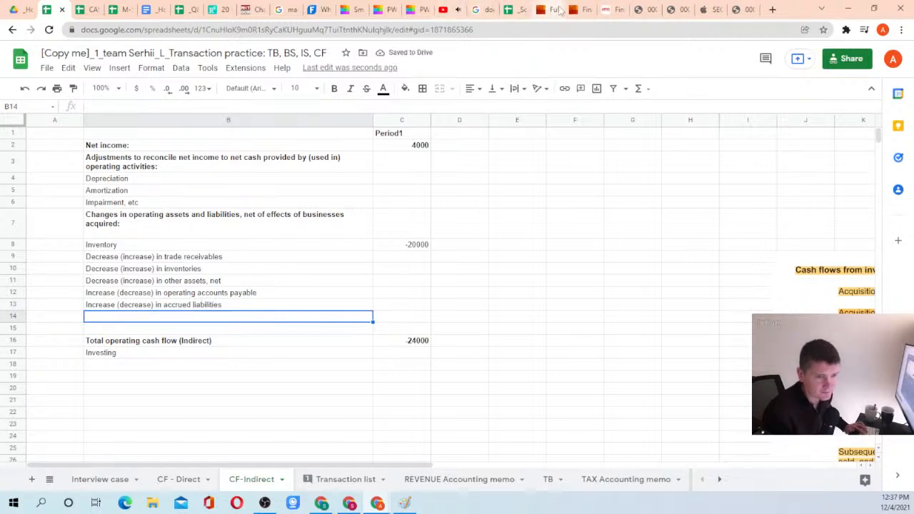
click(578, 10)
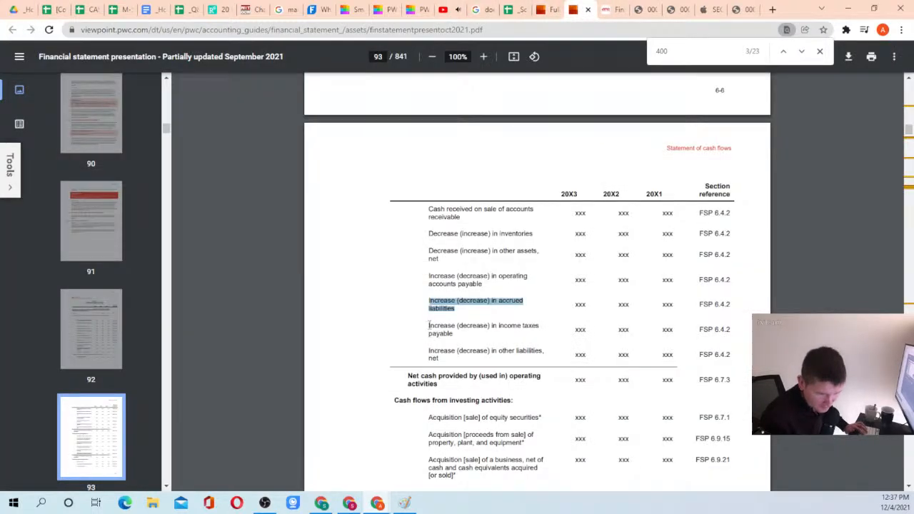
drag(430, 326, 451, 335)
key(ctrl+c)
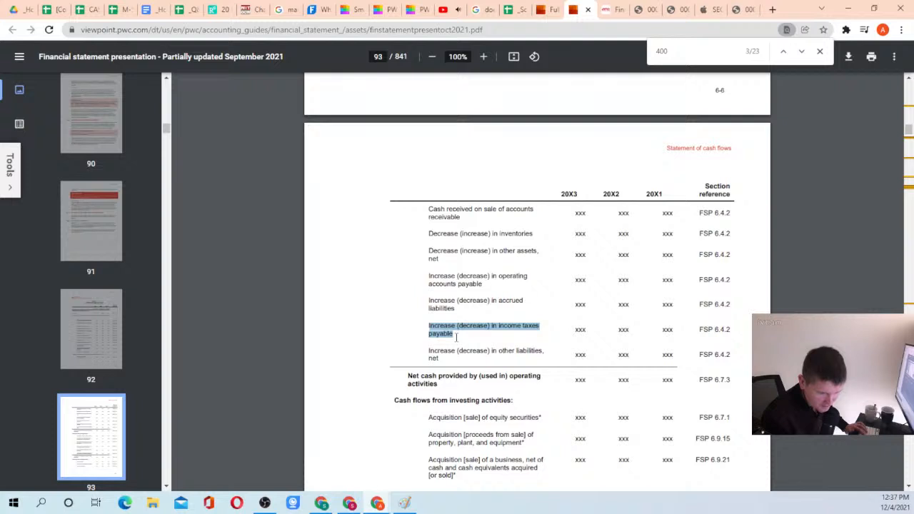
click(55, 10)
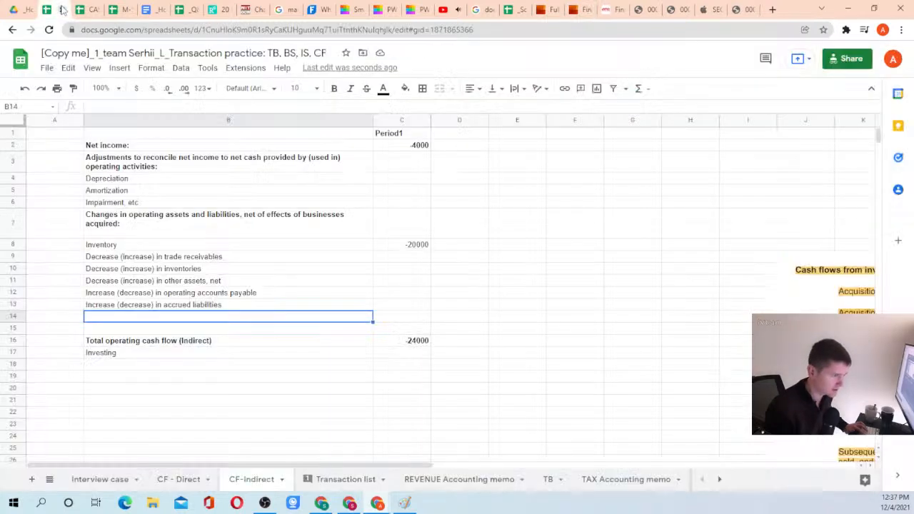
key(ctrl+v)
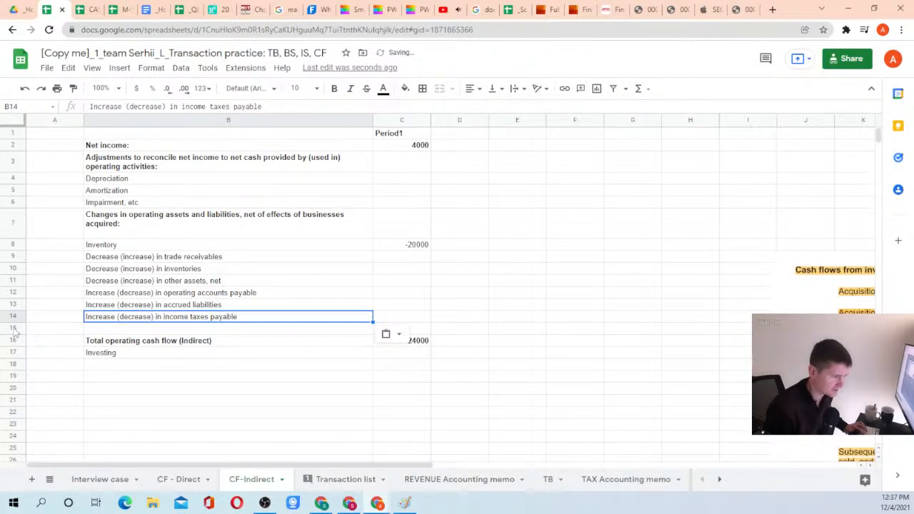
Insert a row above row 15 of CF-Indirect and fill B15 with "Increase (decrease) in other liabilities, net" from the PwC guide
right_click(13, 328)
click(65, 147)
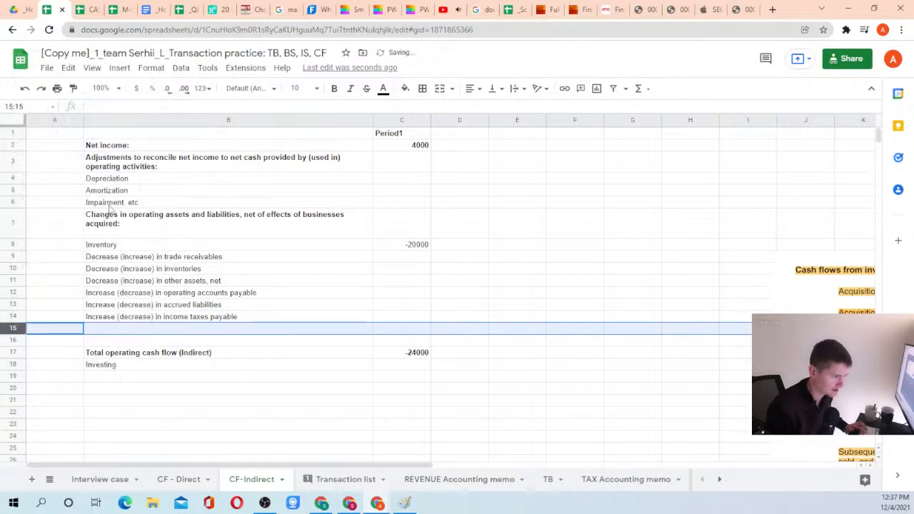
click(571, 8)
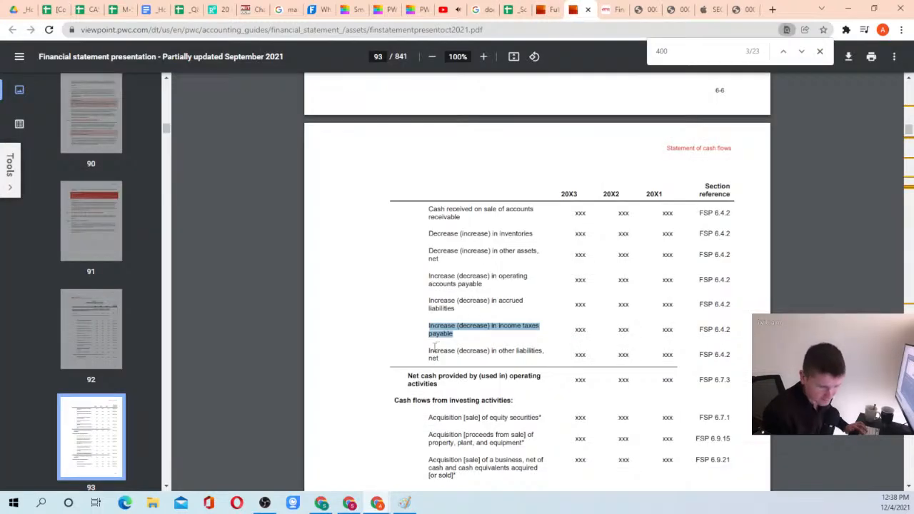
drag(427, 353, 447, 364)
key(ctrl+c)
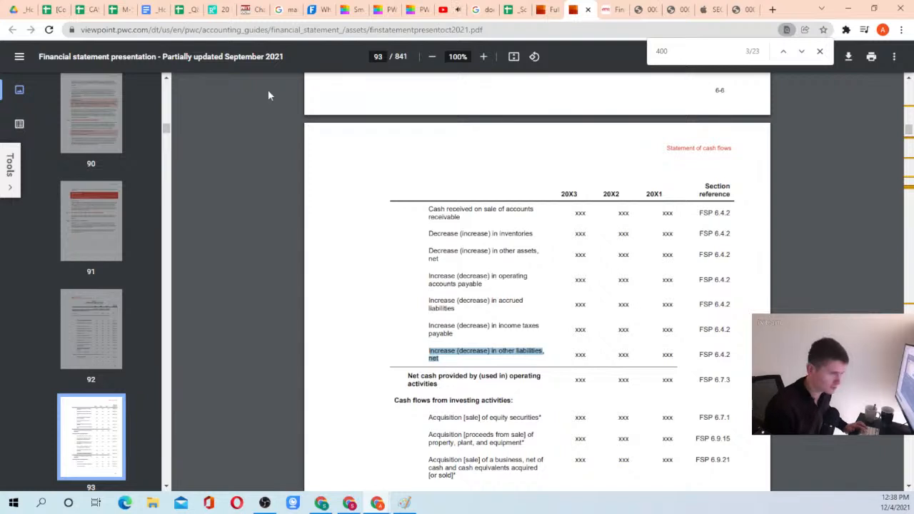
click(55, 9)
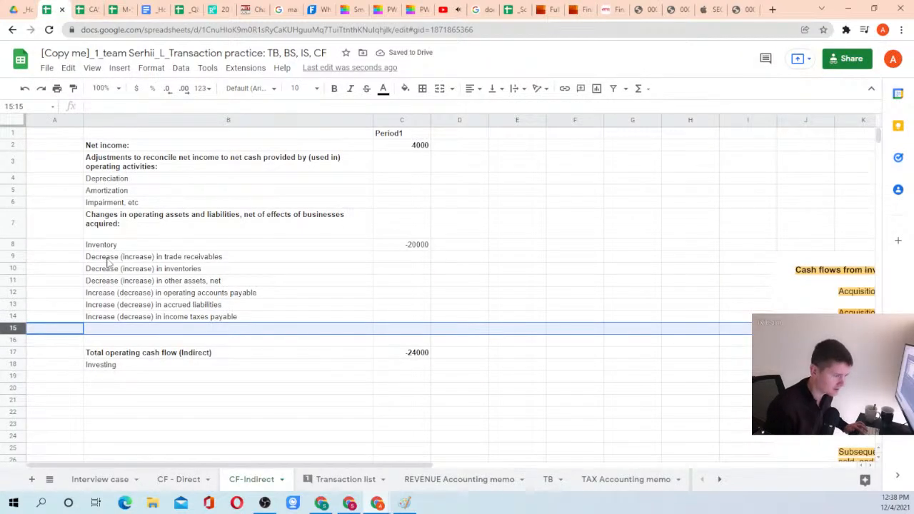
click(108, 328)
key(ctrl+v)
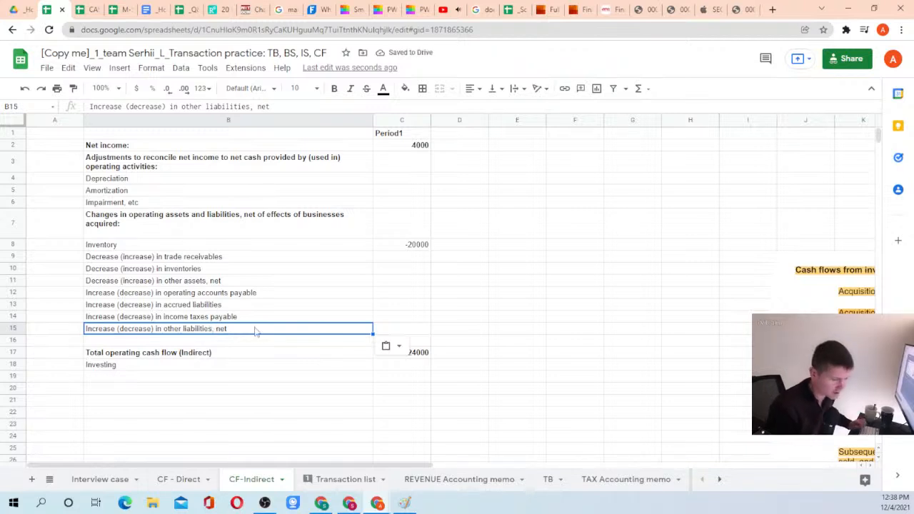
Check which cells the total operating cash flow formula in C17 sums
click(422, 356)
double_click(427, 355)
key(Escape)
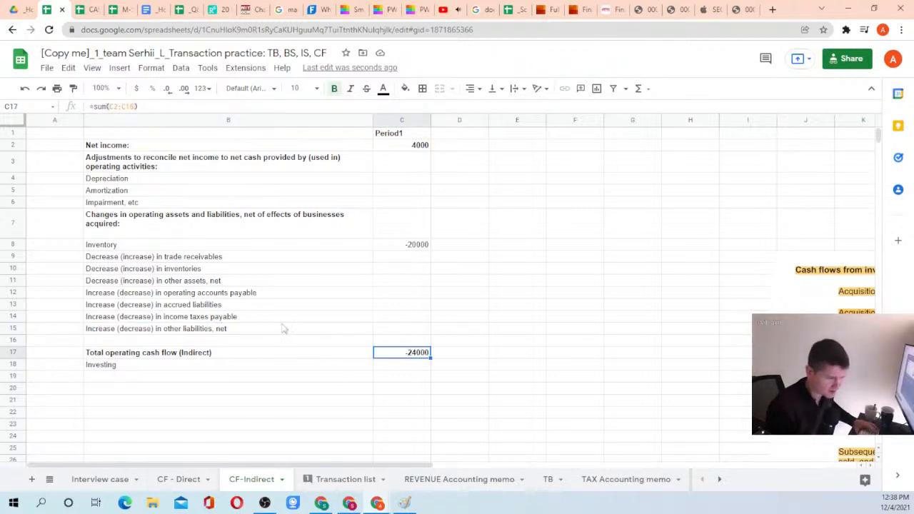
click(169, 259)
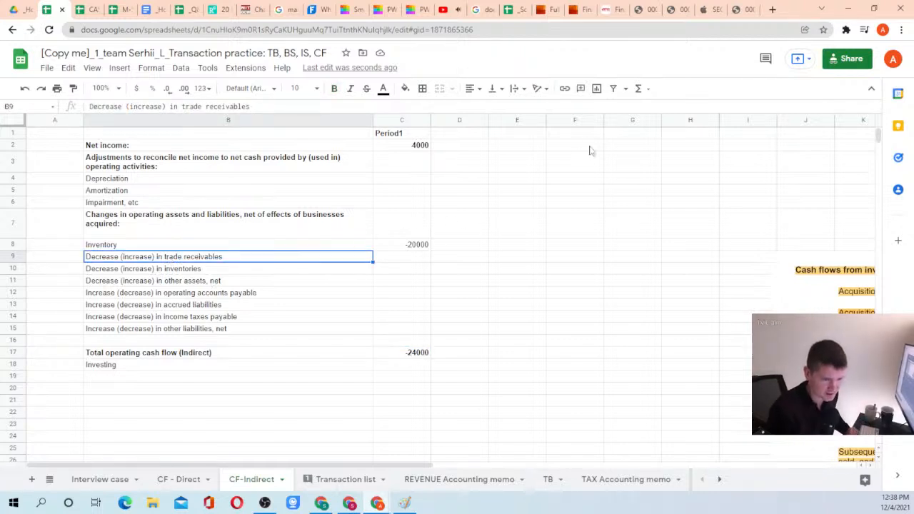
Insert two blank rows above row 1 of the CF-Indirect sheet
click(12, 133)
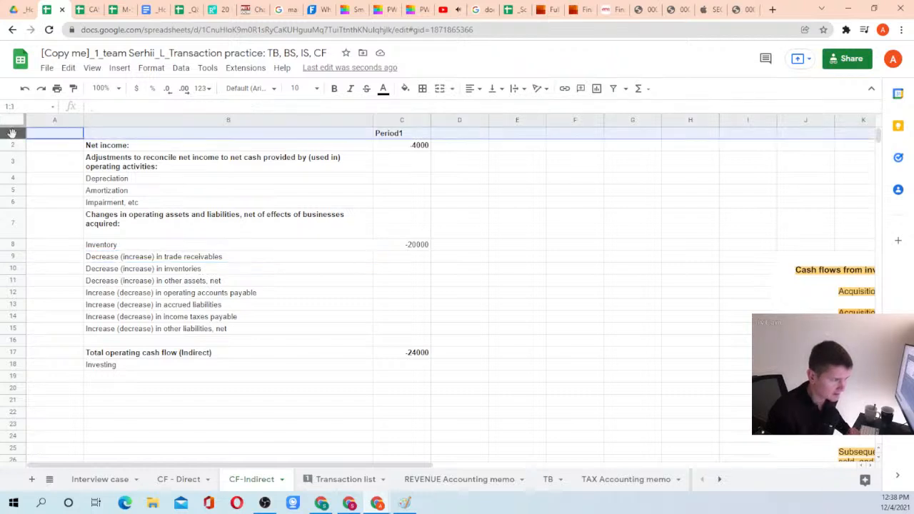
right_click(12, 133)
click(63, 230)
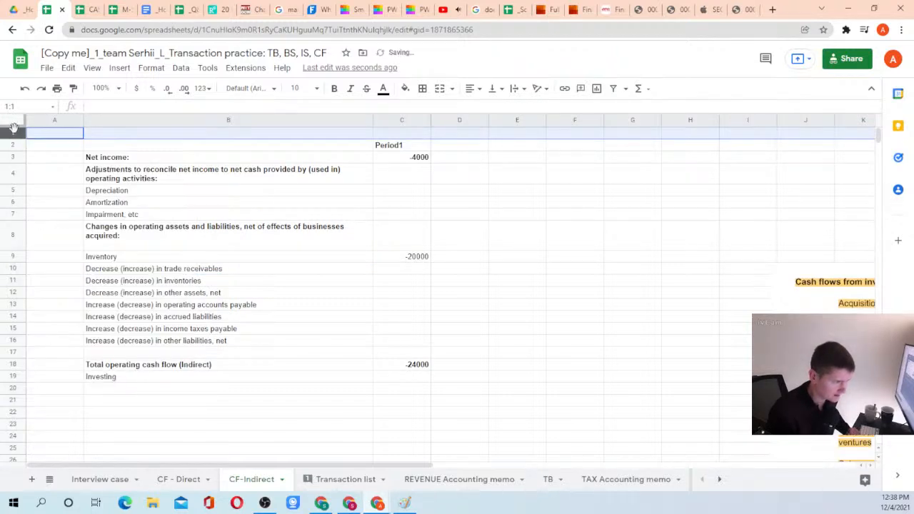
right_click(12, 134)
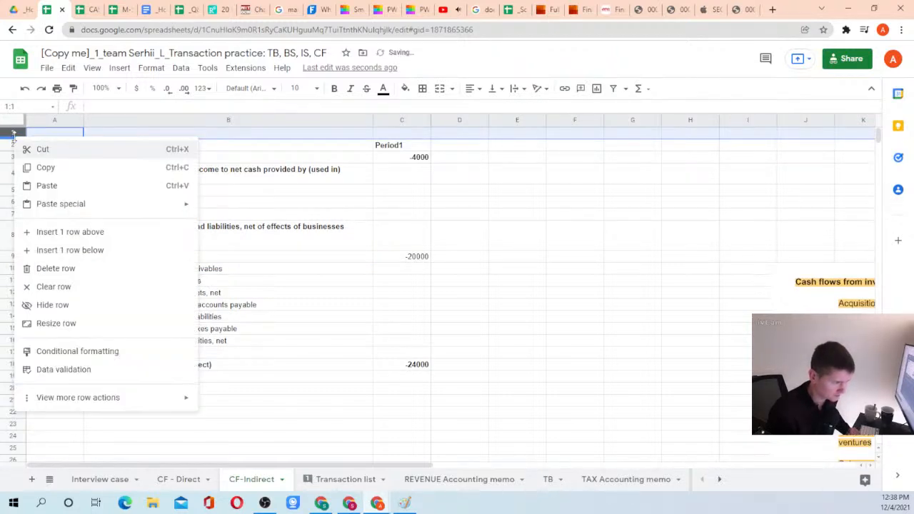
click(61, 240)
Enter the heading "IS/BS extracts=>" in G1 of CF-Indirect
click(617, 139)
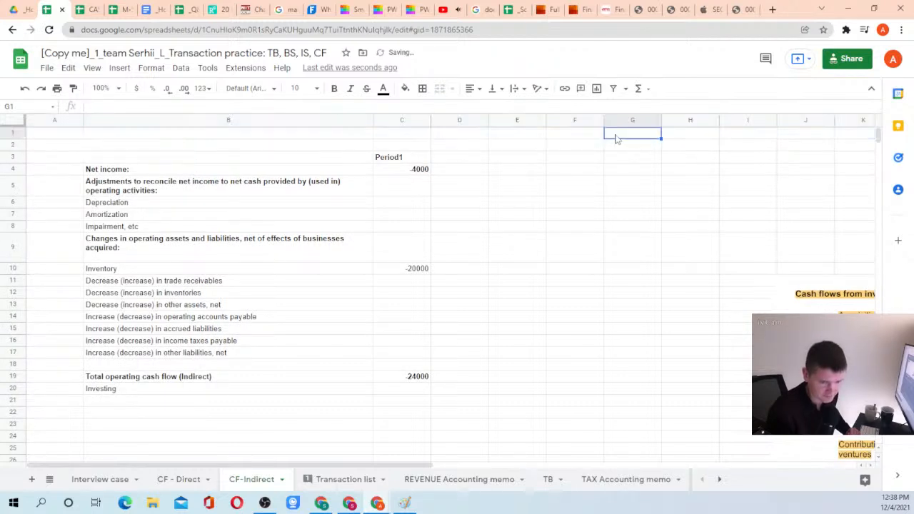
text(BS)
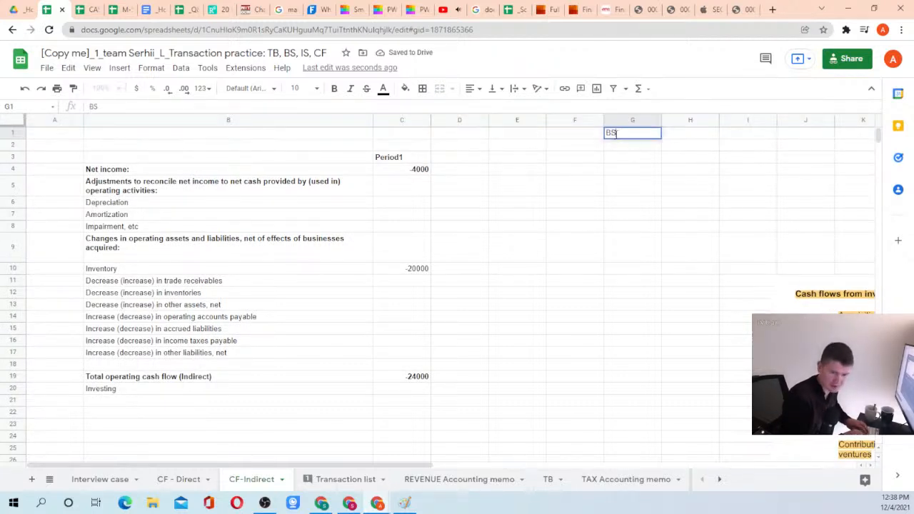
text( ex)
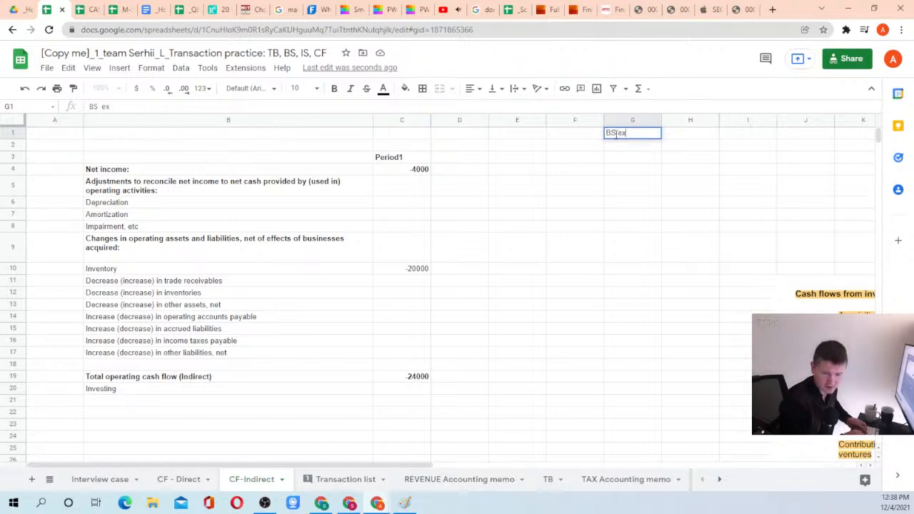
text(tracts=>)
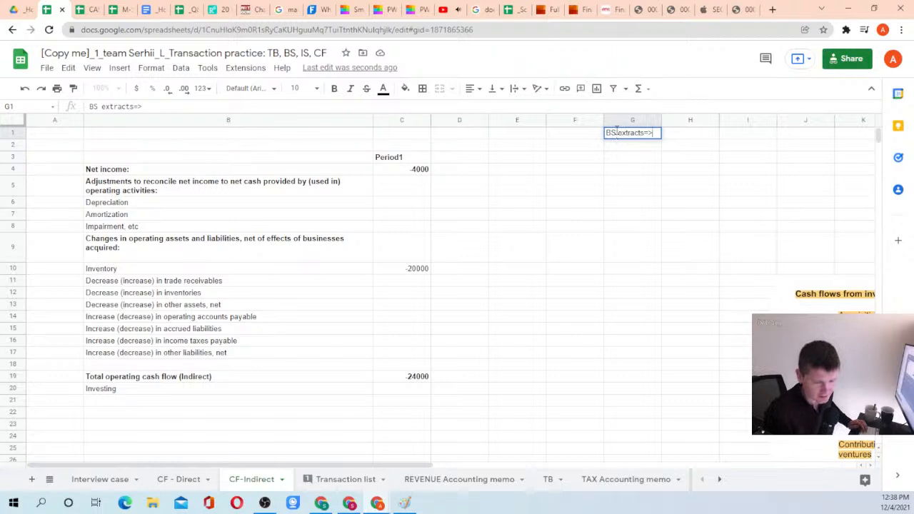
text(IS/)
key(Return)
key(Up)
key(Down)
key(Down)
key(Down)
key(Down)
key(Down)
key(Down)
key(Down)
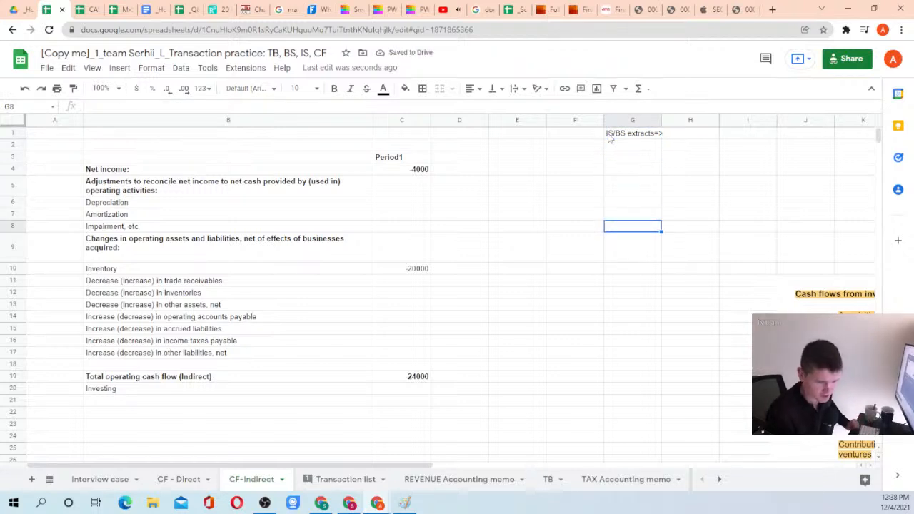
key(Down)
key(Down)
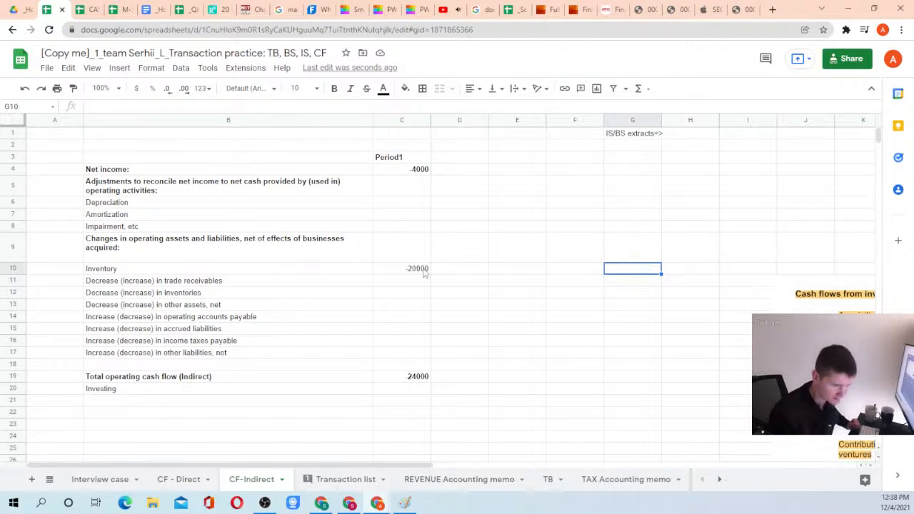
Copy the "Decrease (increase) in trade receivables" label from CF-Indirect into CF Mapping cell A5 of the TB sheet and widen that column
click(398, 173)
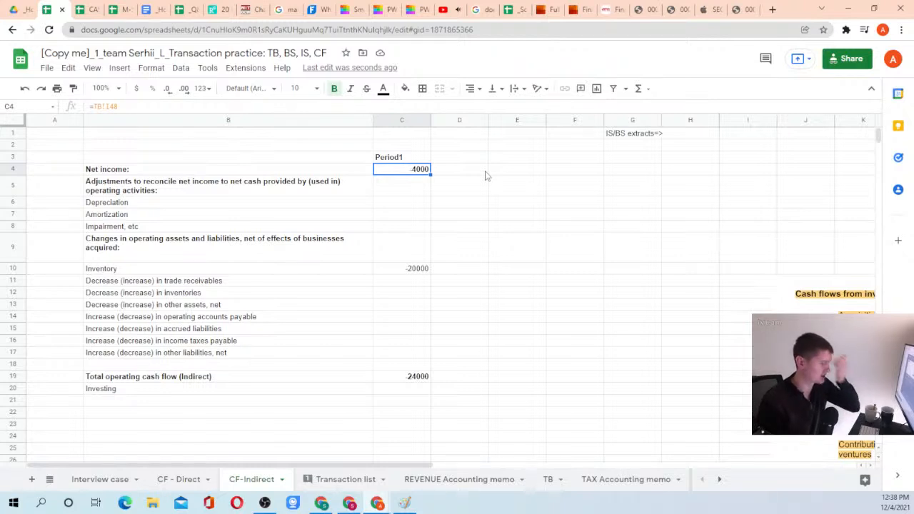
key(Down)
key(Down)
key(Down)
key(Down)
key(Down)
key(Down)
key(Down)
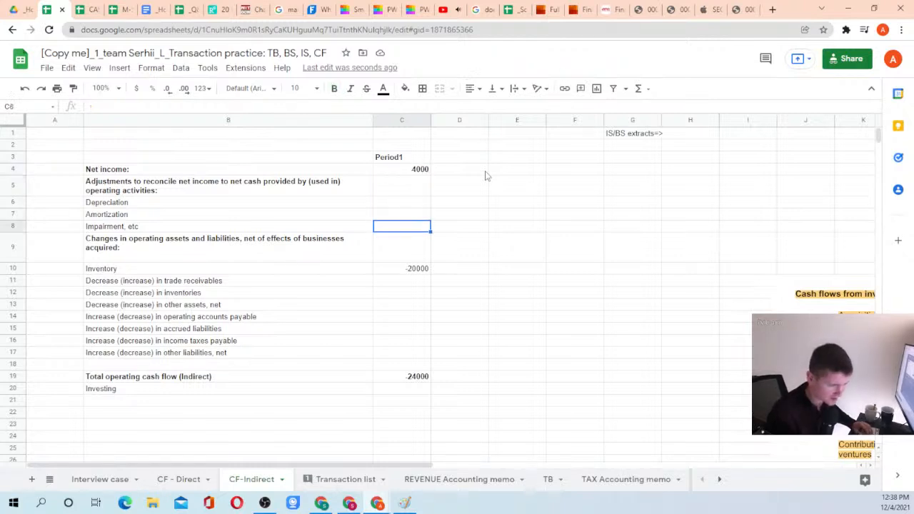
key(Left)
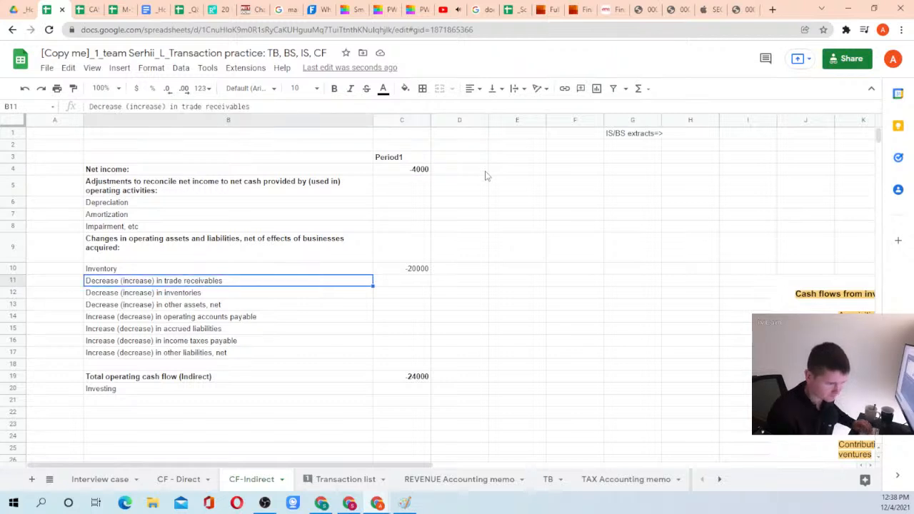
key(ctrl+c)
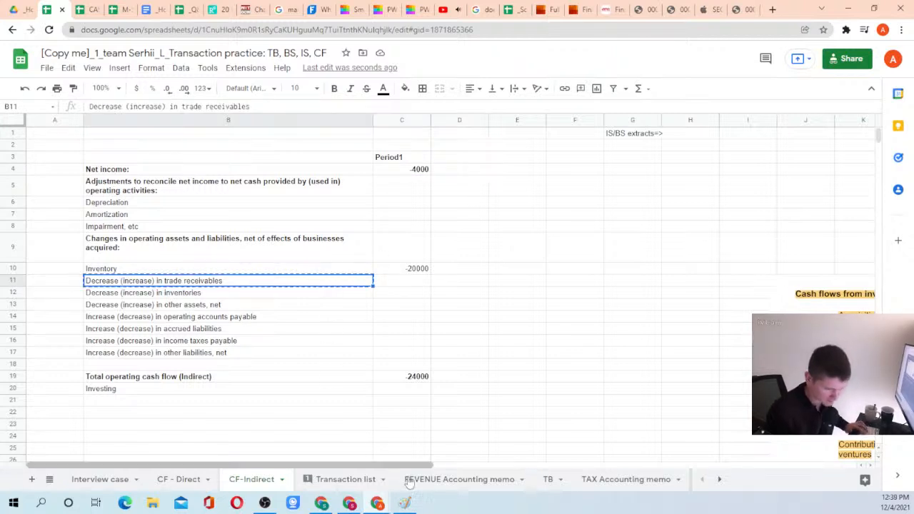
click(546, 482)
click(135, 206)
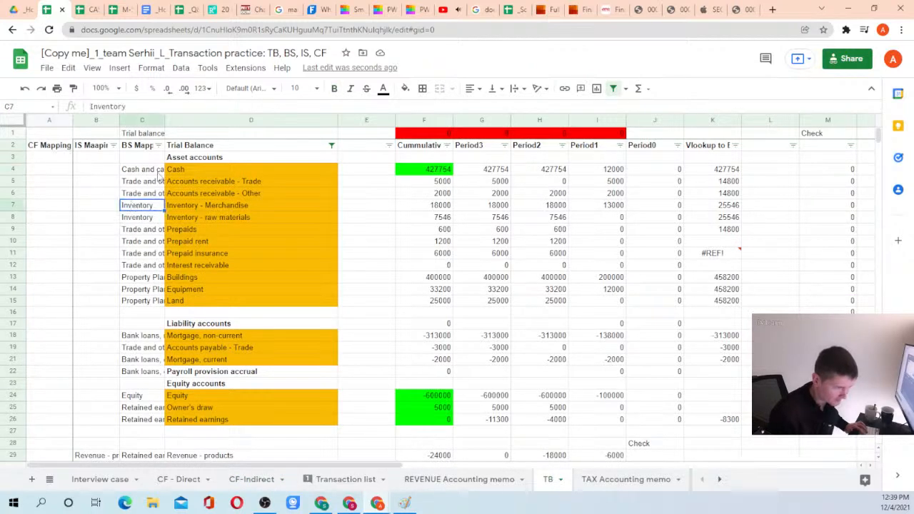
click(45, 184)
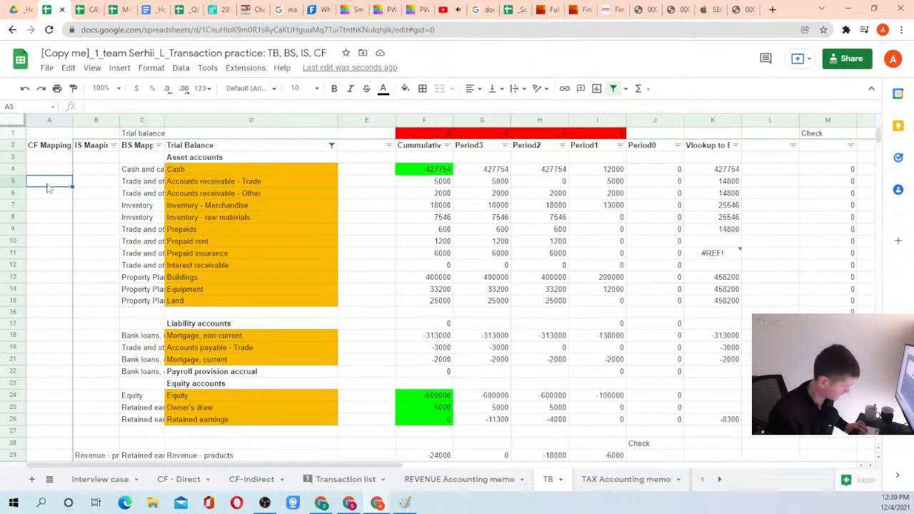
key(ctrl+v)
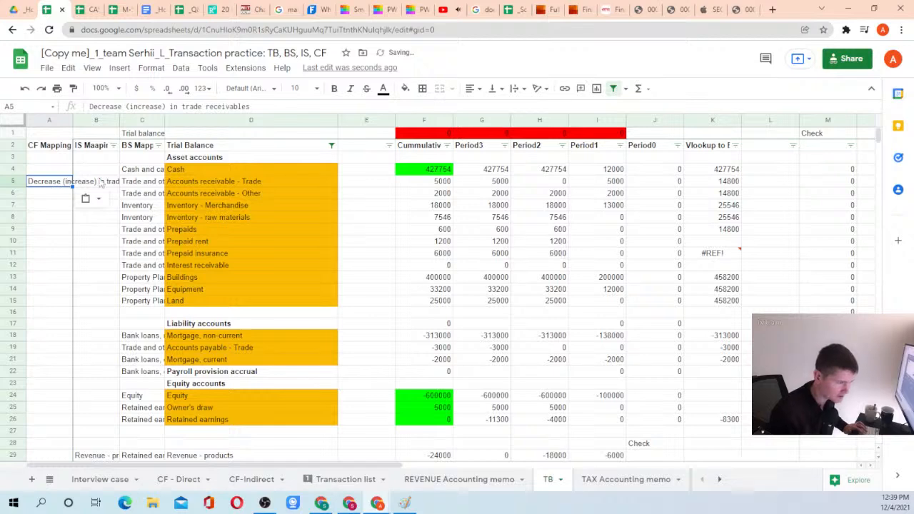
drag(69, 123, 185, 123)
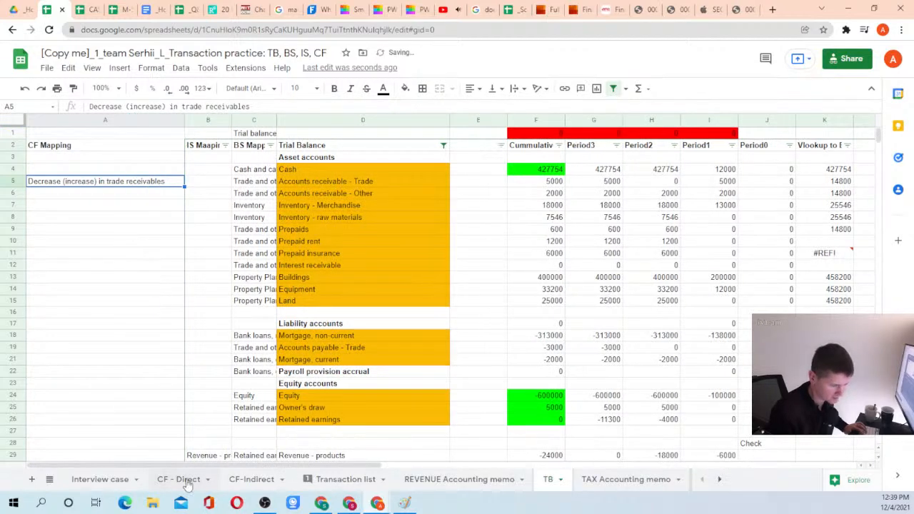
click(243, 480)
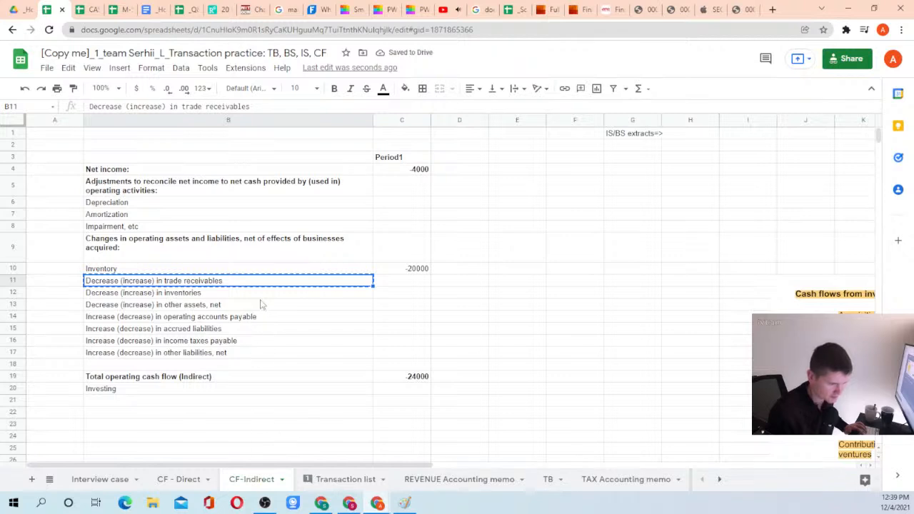
key(Right)
key(Right)
key(Right)
key(Right)
key(Right)
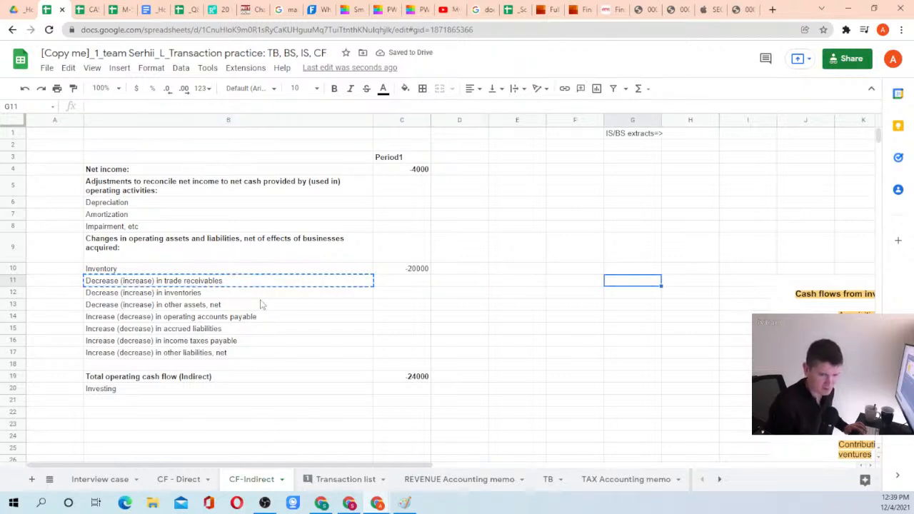
key(Up)
key(Up)
key(Up)
key(Up)
key(Up)
key(Up)
key(Up)
key(Up)
key(Up)
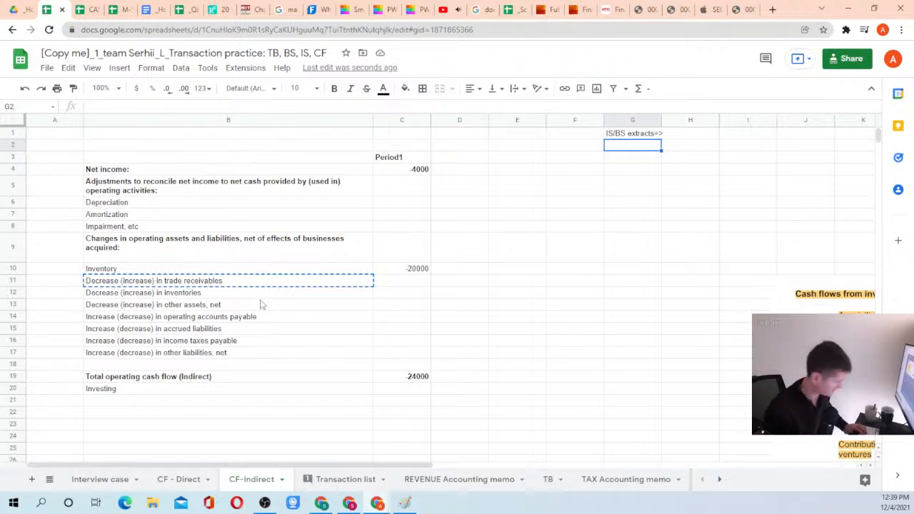
text(Period)
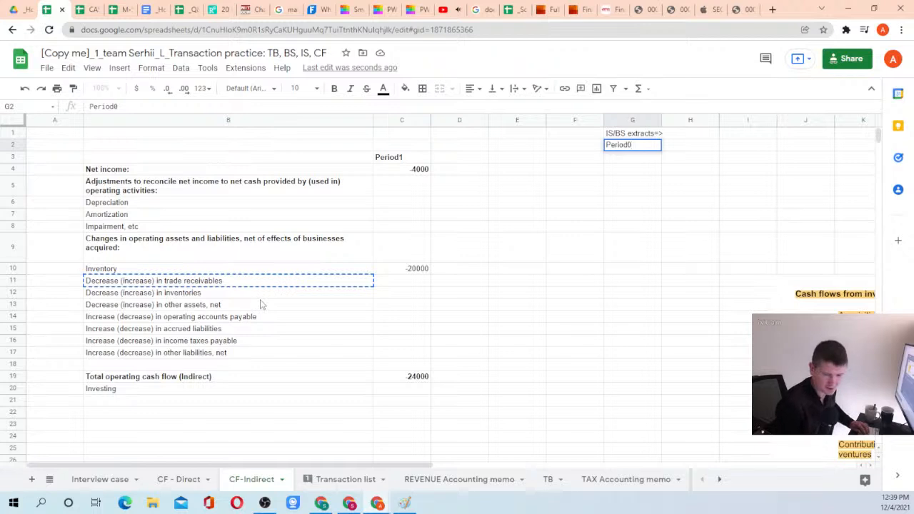
text(0)
key(Escape)
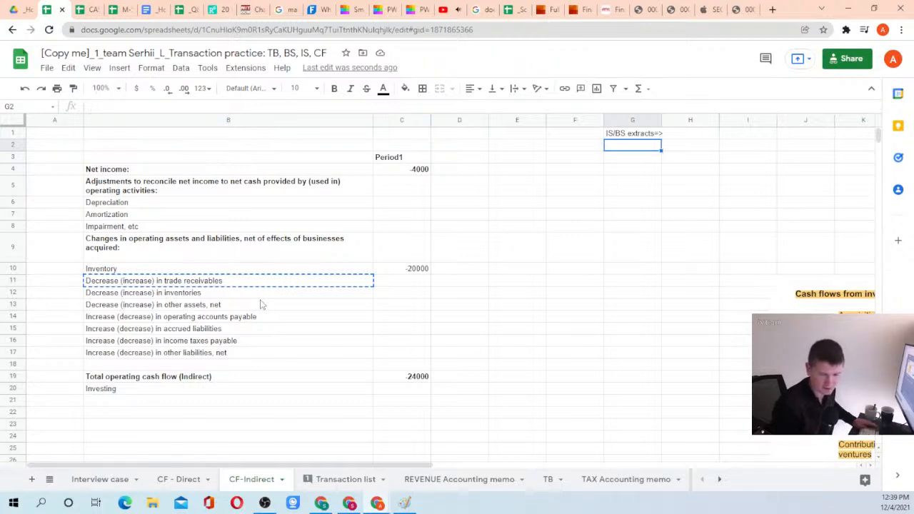
Enter the IS/BS extracts column headings on CF-Indirect: Period0 in I2 and Period1 in H2
key(Right)
key(Right)
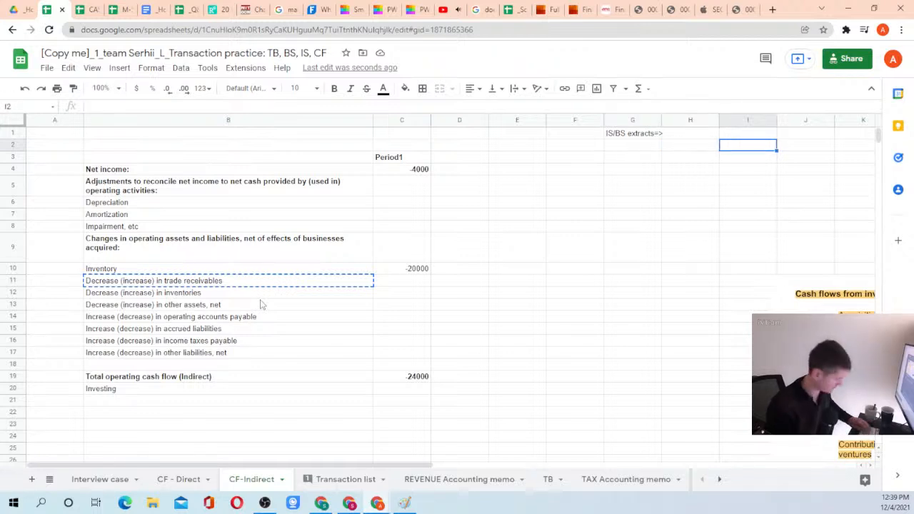
text(Period0)
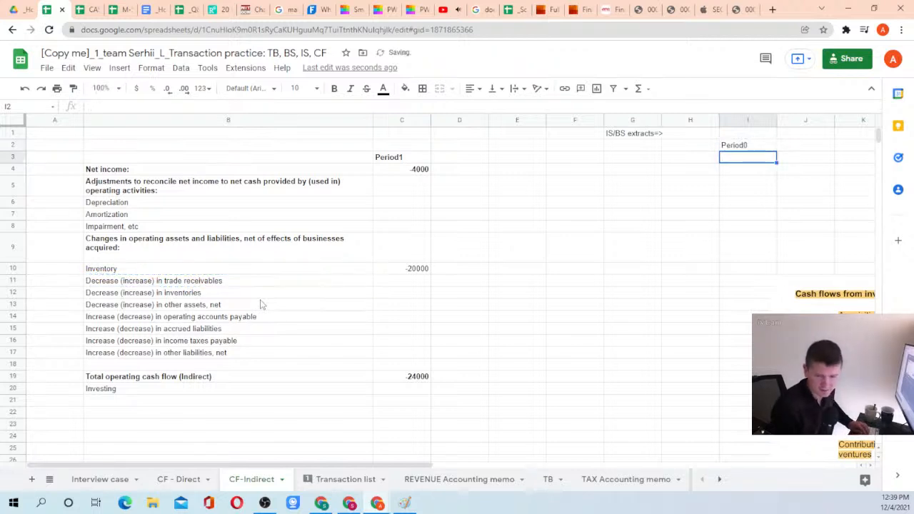
key(Left)
text(Perio)
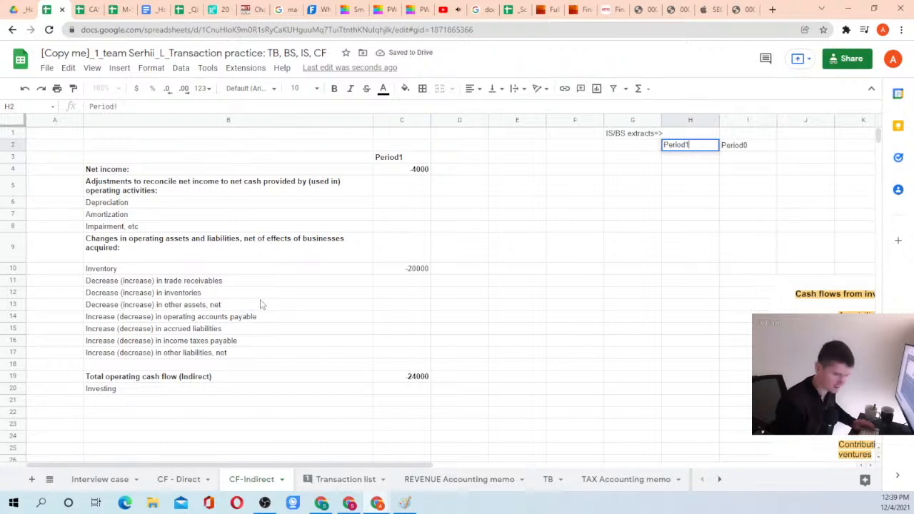
key(Return)
Enter =sumif(TB!A:A,B11,TB!J:J) in I11 of CF-Indirect to extract the Period0 trade receivables balance by CF mapping
key(Down)
key(Down)
key(Down)
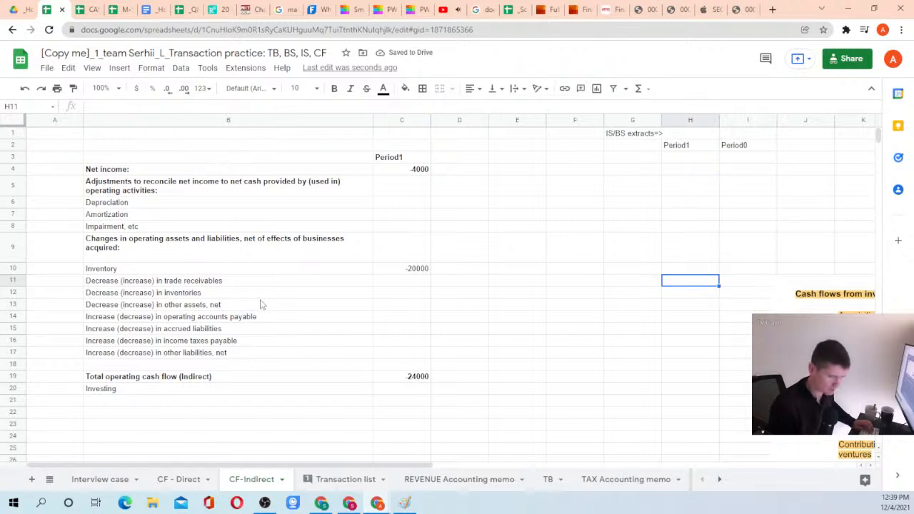
key(Right)
text(=sum)
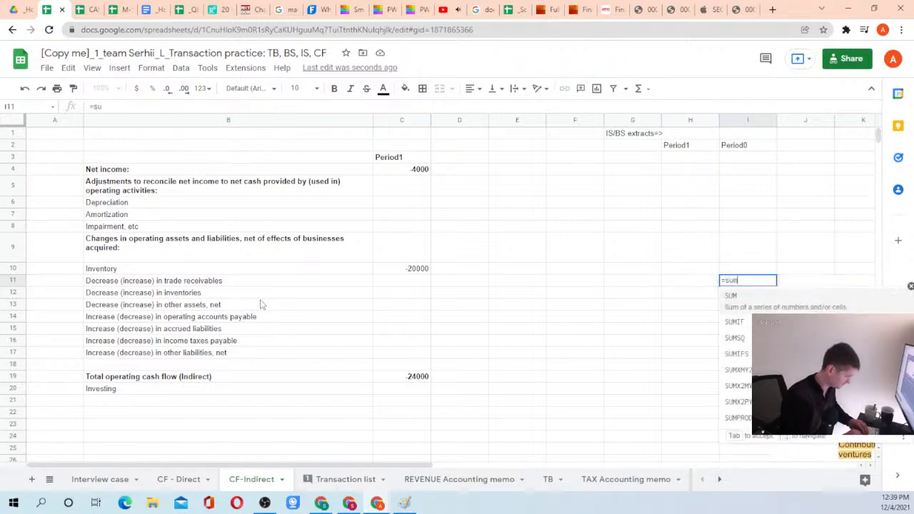
text(if()
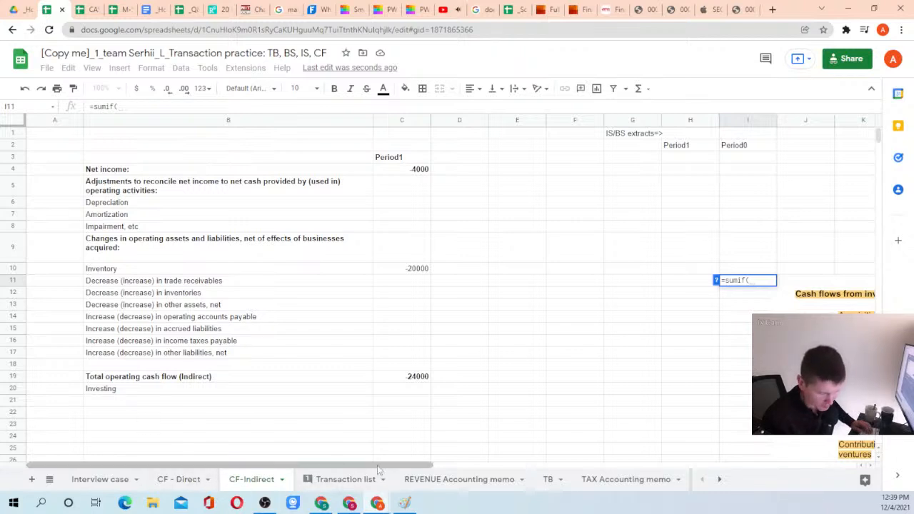
click(548, 483)
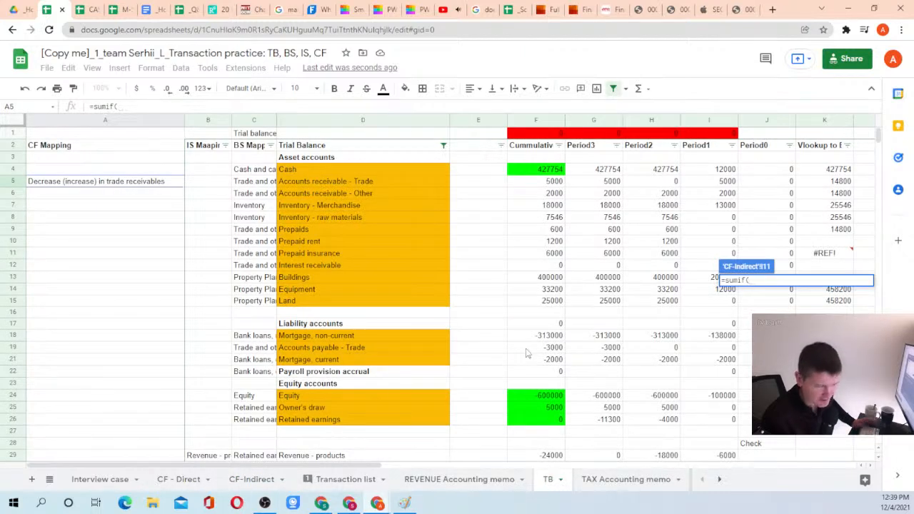
click(77, 126)
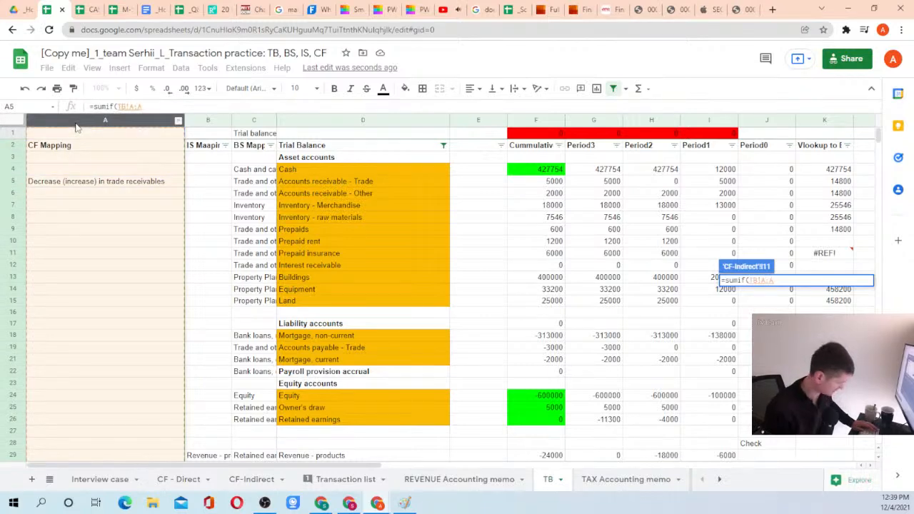
text(,)
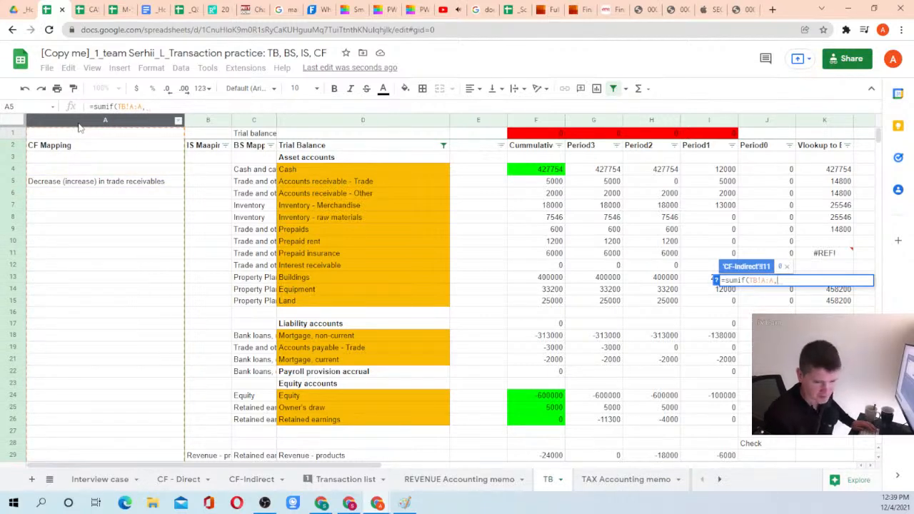
click(250, 479)
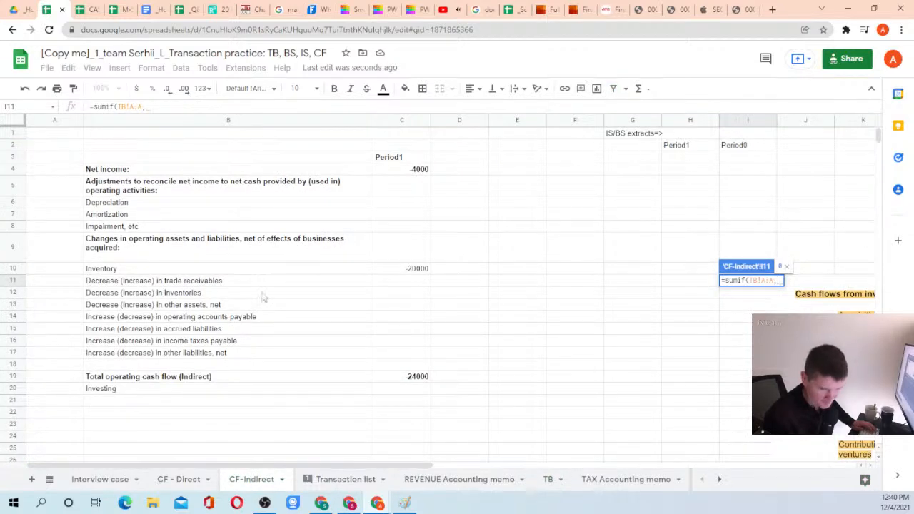
click(207, 283)
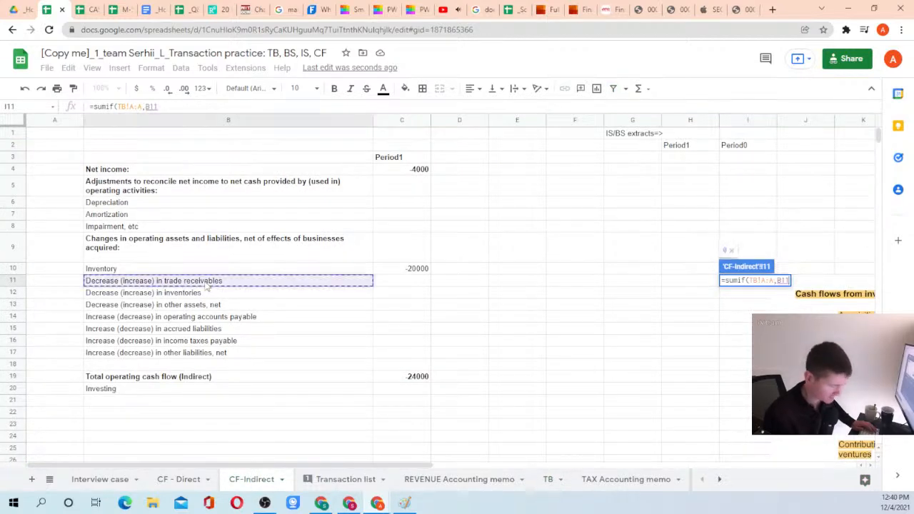
text(,)
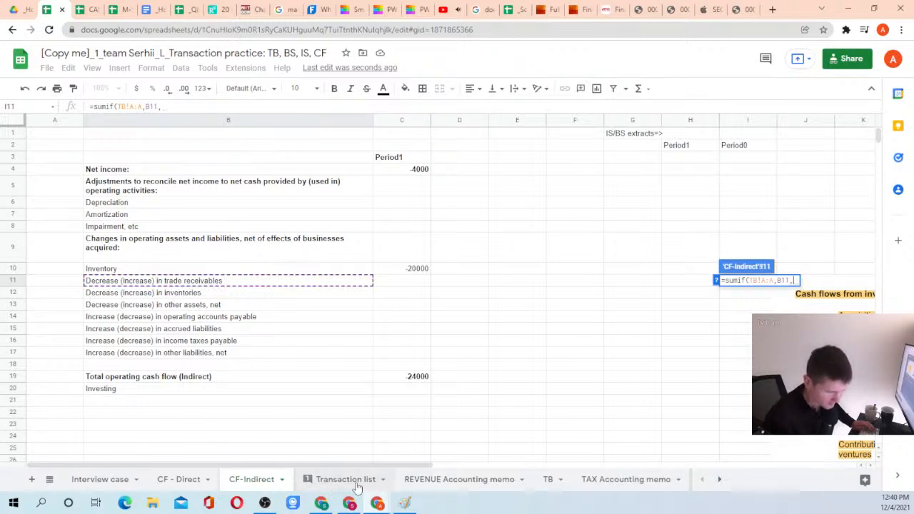
click(549, 483)
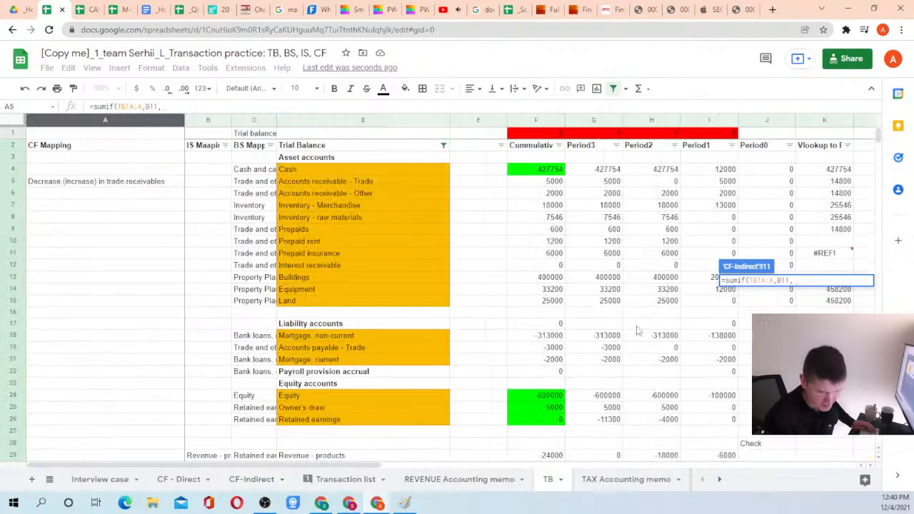
click(756, 122)
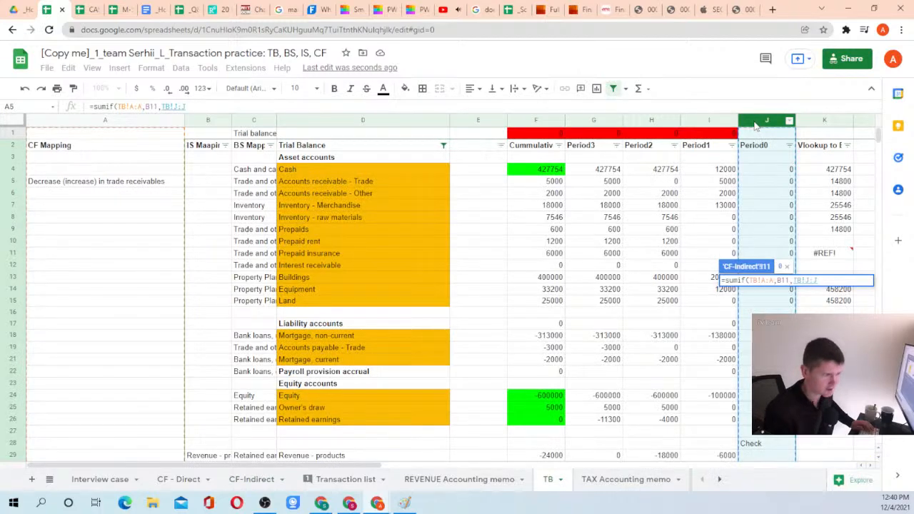
text())
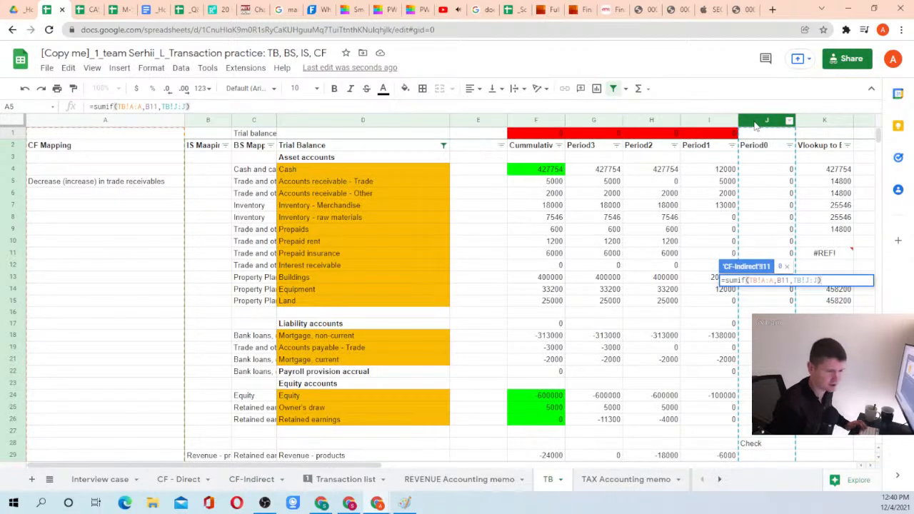
key(Return)
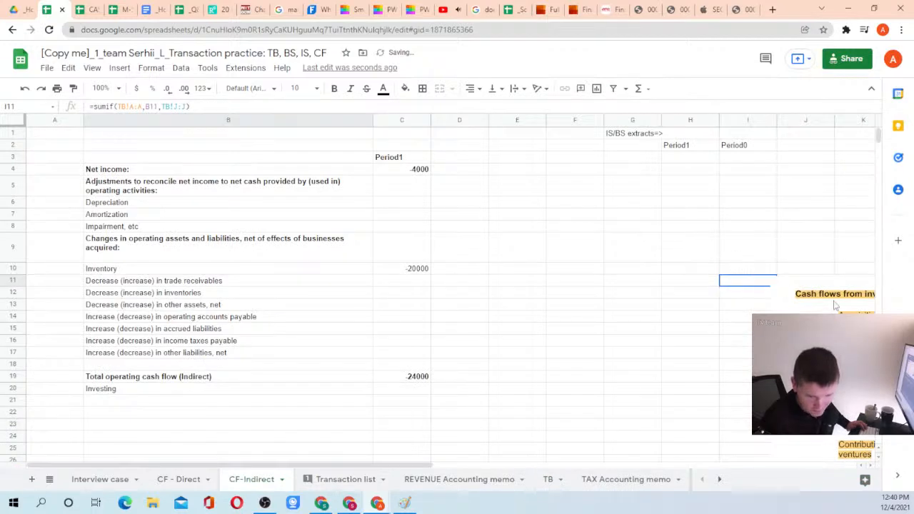
Shift the cash flows picture away from I11 and anchor the formula's references, making it =sumif(TB!$A:$A,$B11,TB!J:J)
drag(835, 322, 872, 317)
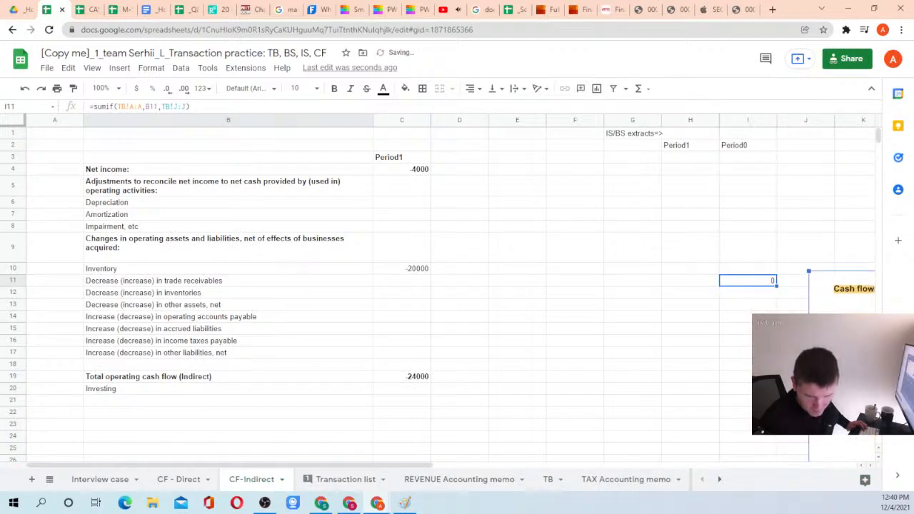
click(745, 284)
click(135, 106)
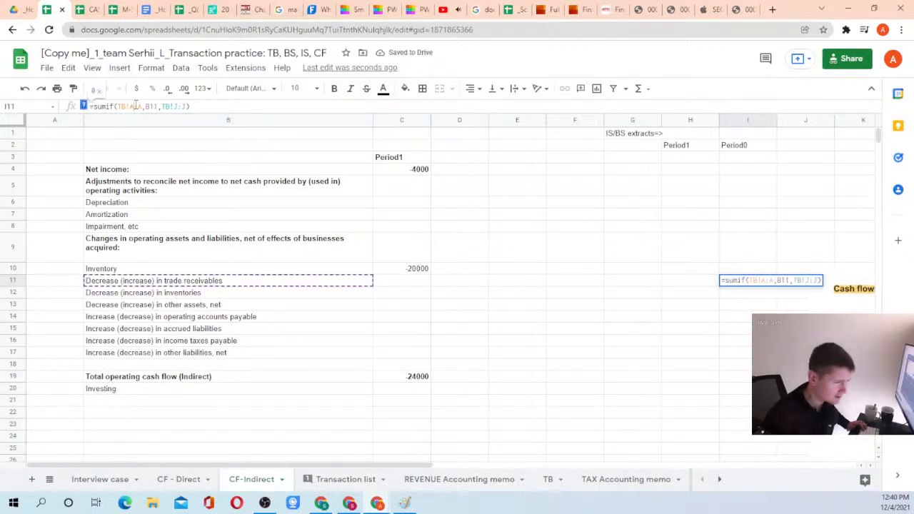
key(F4)
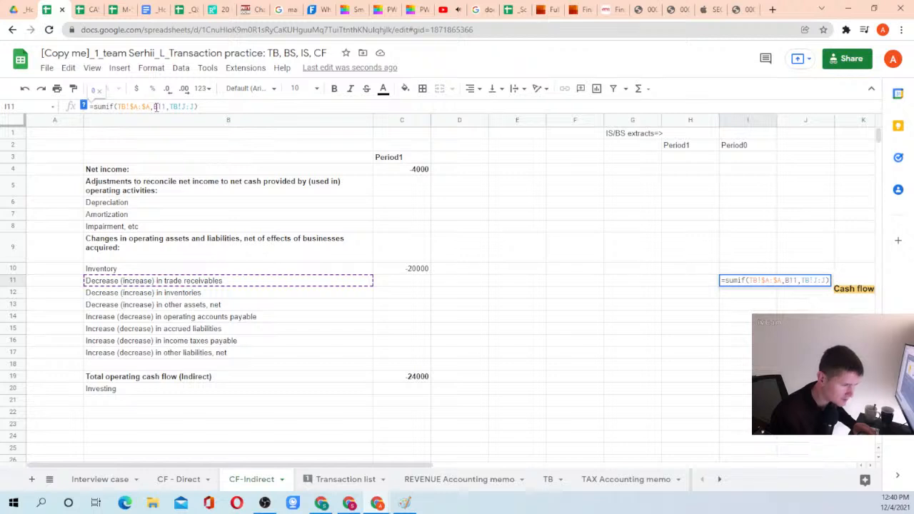
click(154, 107)
text($)
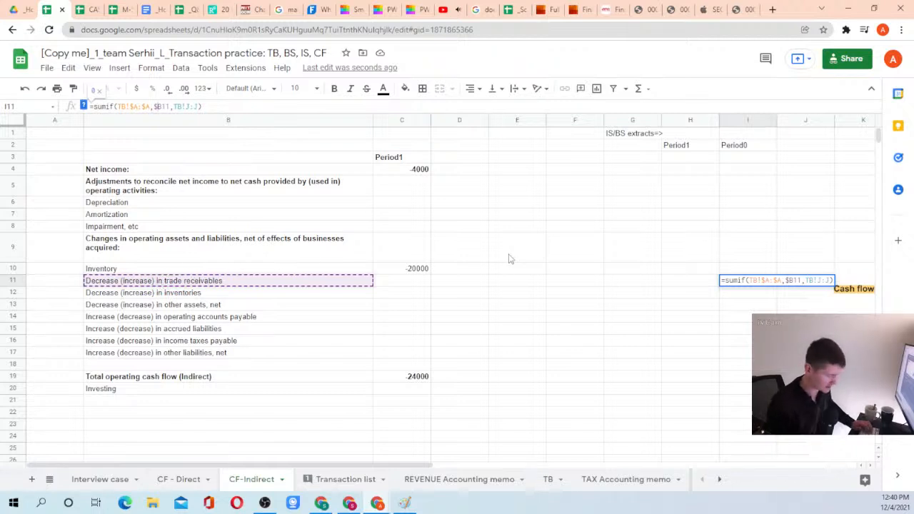
key(Return)
Copy the I11 formula into H11 for Period1, then copy the range H11:I11
key(Up)
key(ctrl+c)
key(Left)
key(ctrl+v)
key(shift+Right)
key(ctrl+c)
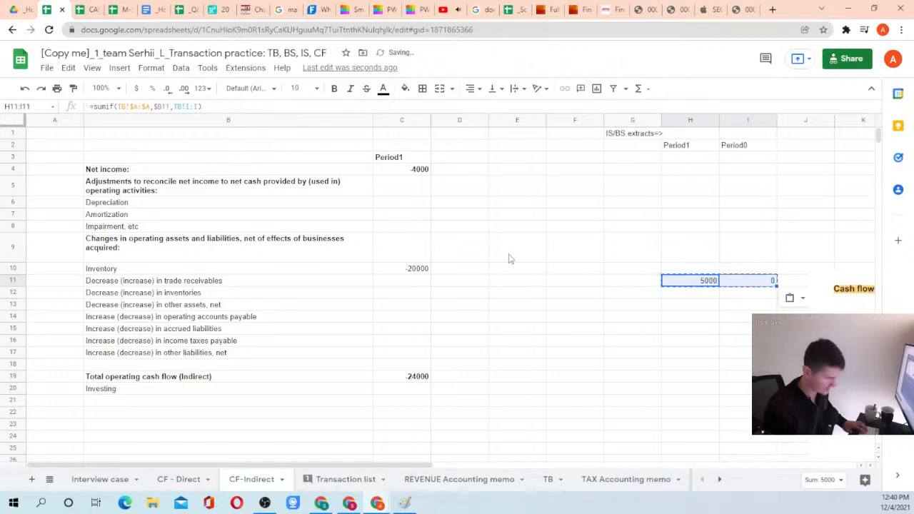
key(Left)
key(Left)
key(Left)
key(Left)
key(Left)
key(Left)
key(Right)
key(Right)
key(Right)
key(Right)
key(Right)
key(Right)
key(Left)
key(Left)
key(Left)
key(Left)
key(Left)
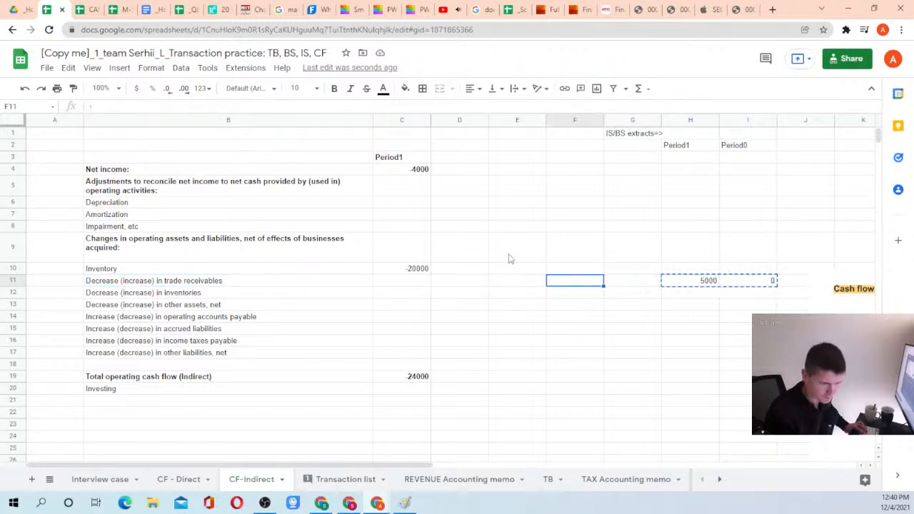
key(Right)
key(Right)
key(Right)
key(Right)
key(Right)
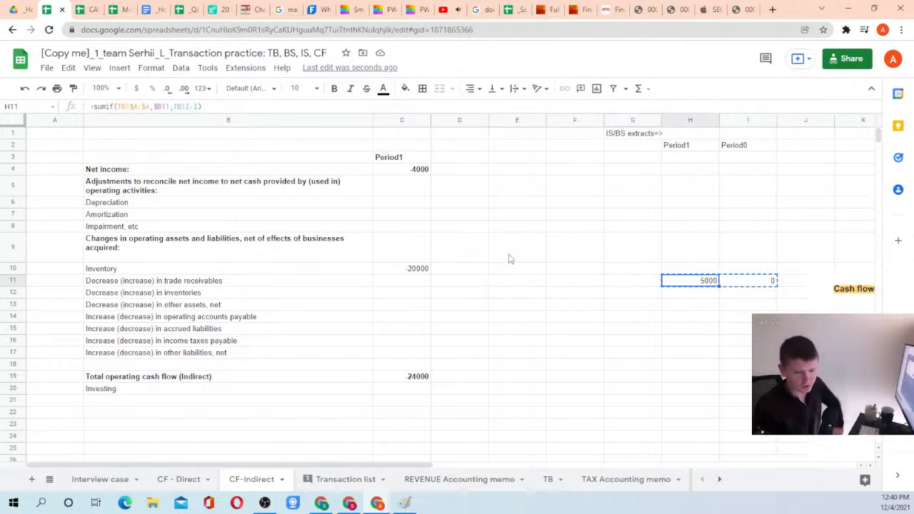
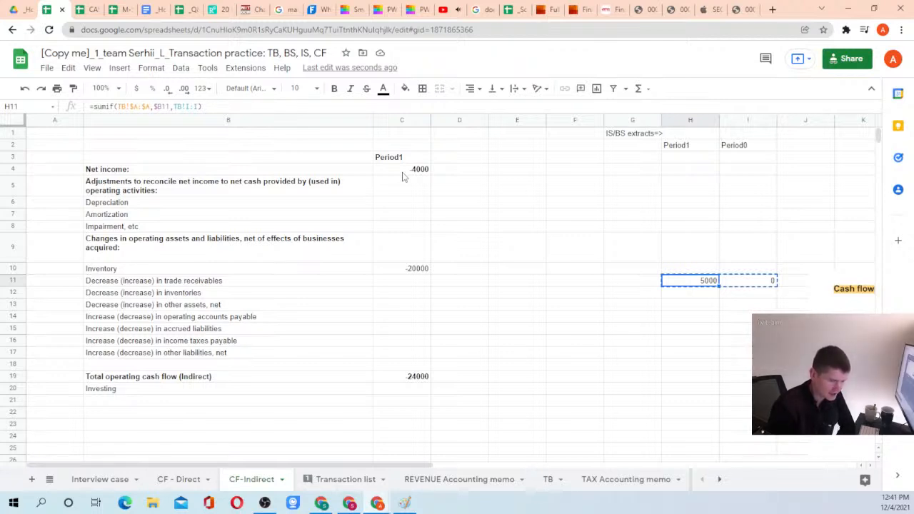
Reverse the sign of the Period1 net income in C4 of CF-Indirect, making the formula =-TB!I48
click(404, 171)
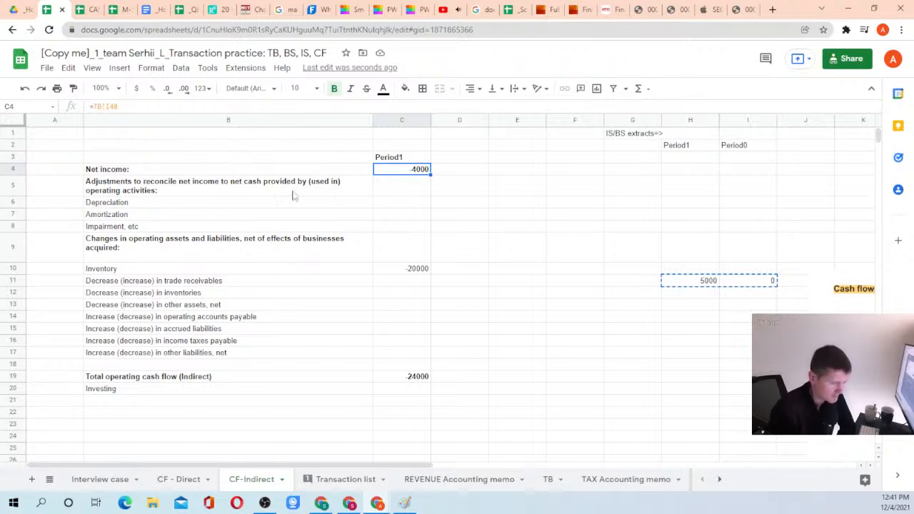
click(97, 106)
text(-)
key(Return)
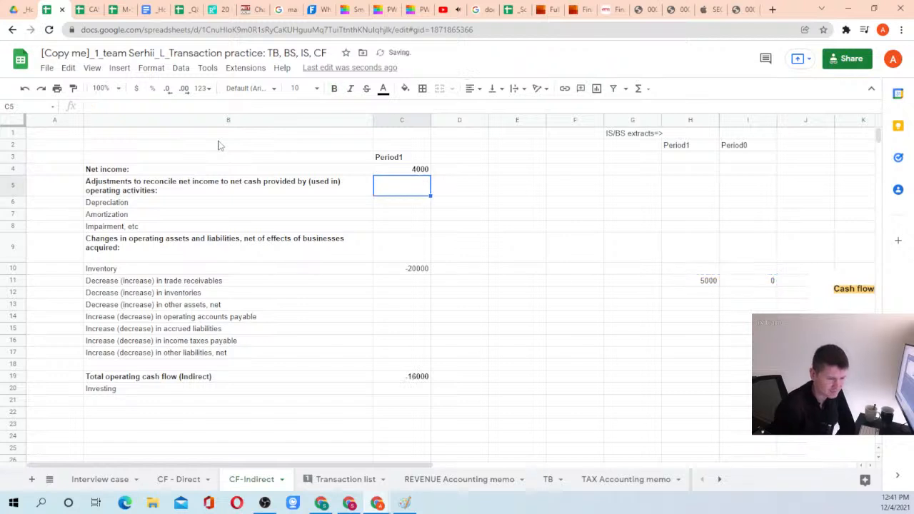
key(Up)
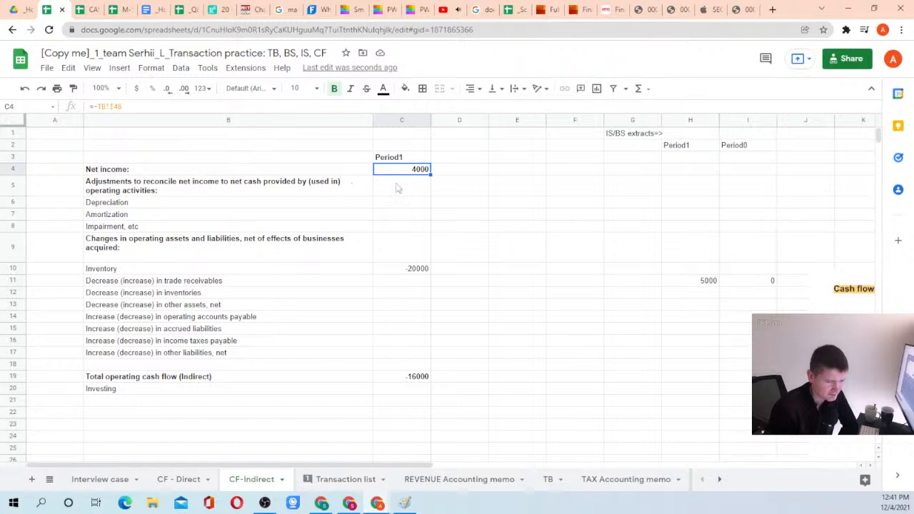
Change the B4 label to "Net income (income is positive):"
click(180, 173)
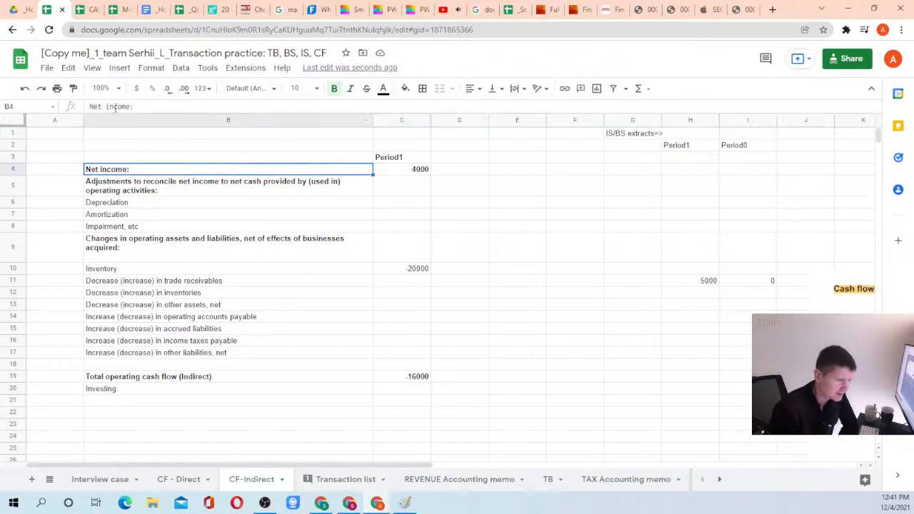
click(157, 109)
text((income is positive))
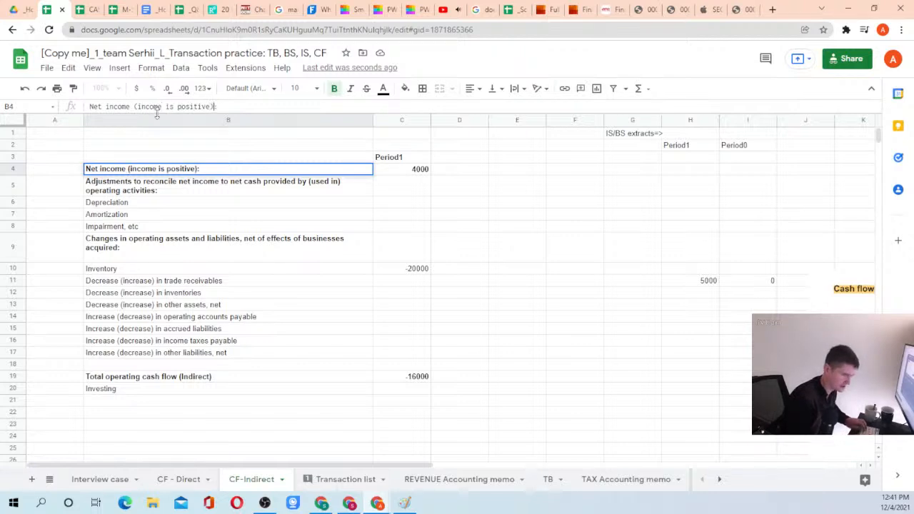
key(Return)
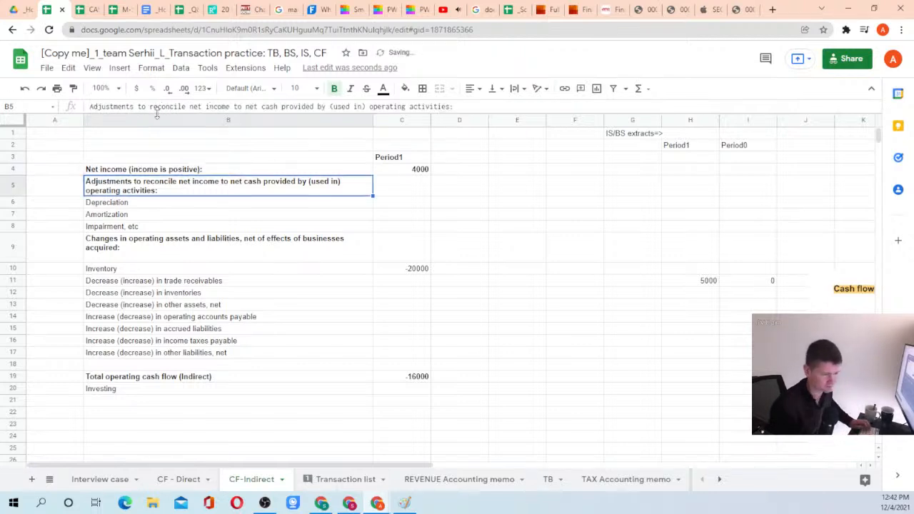
Clear the Inventory line in row 10, removing both the amount in C10 and the label in B10
click(398, 272)
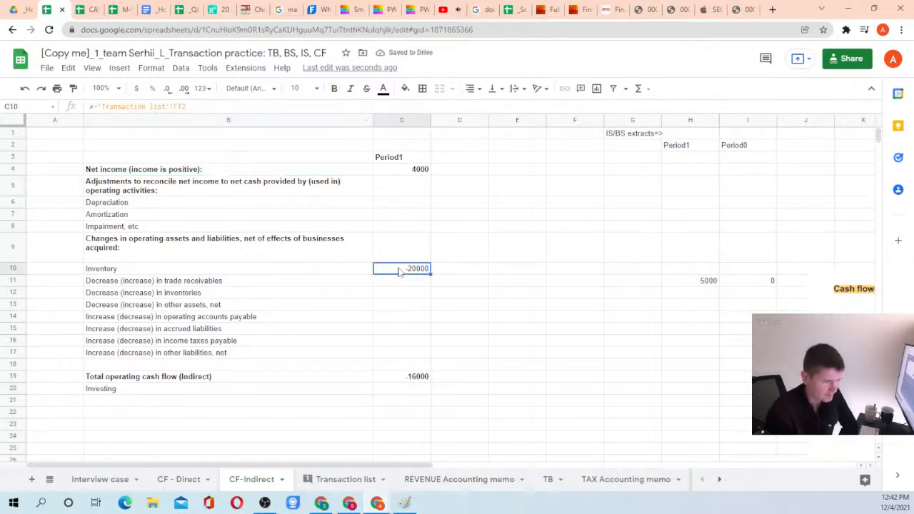
key(Delete)
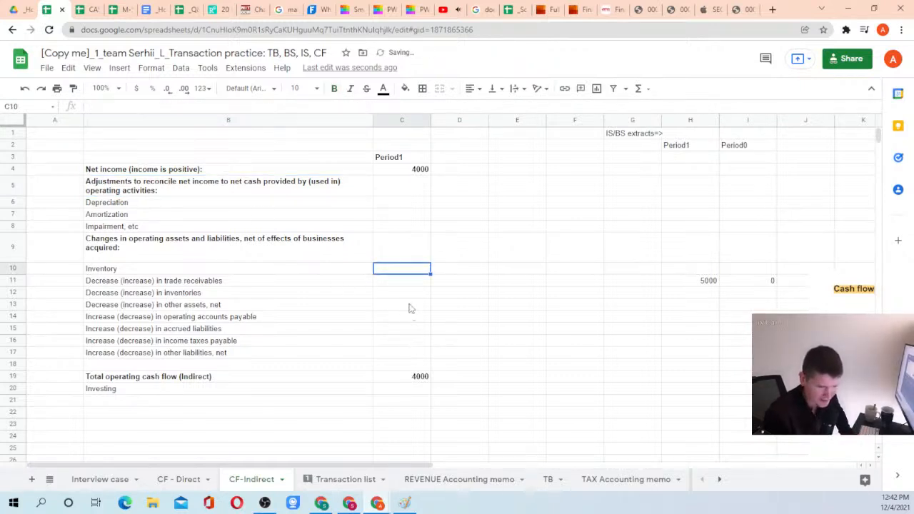
key(Down)
key(Up)
key(shift+Left)
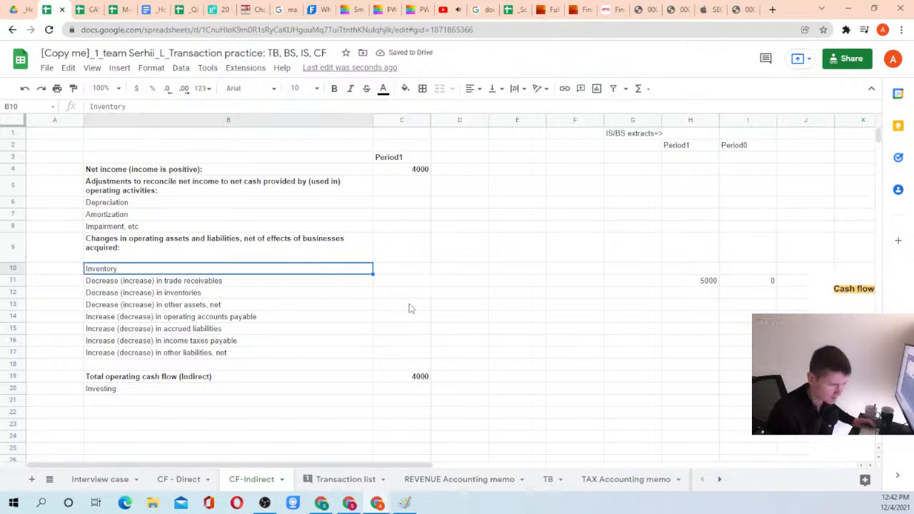
key(Delete)
key(shift+Right)
key(Down)
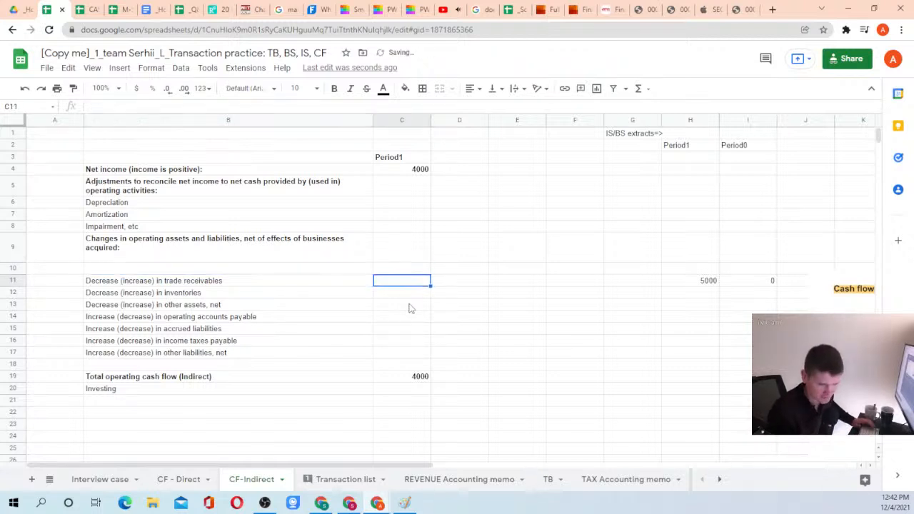
text(=)
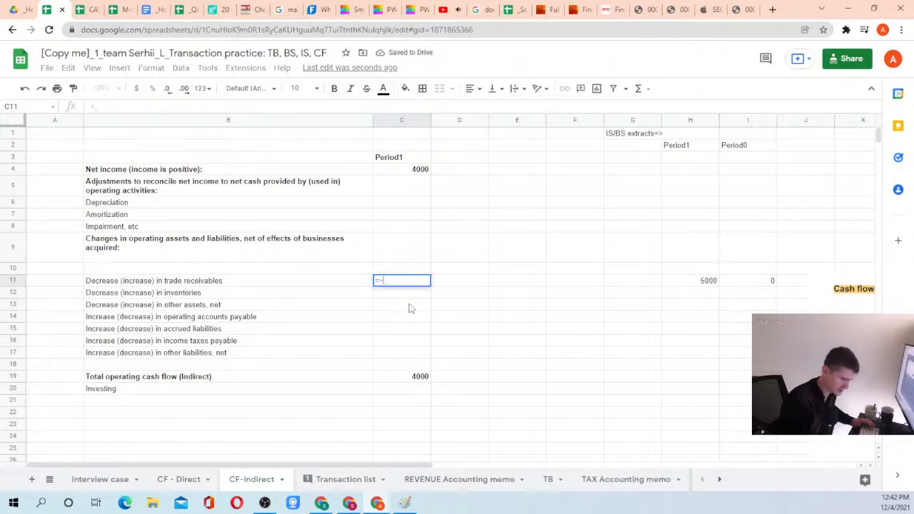
text(-)
key(Right)
key(Right)
key(Right)
key(Right)
key(Right)
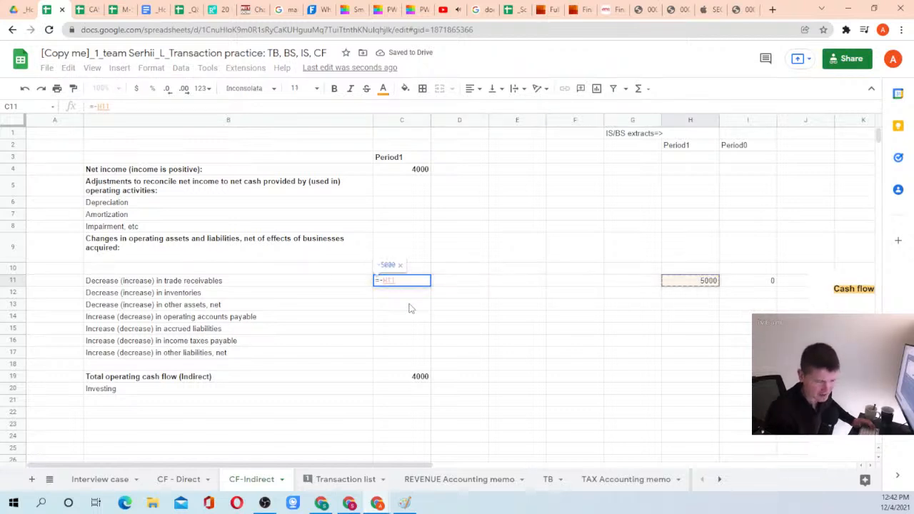
key(Escape)
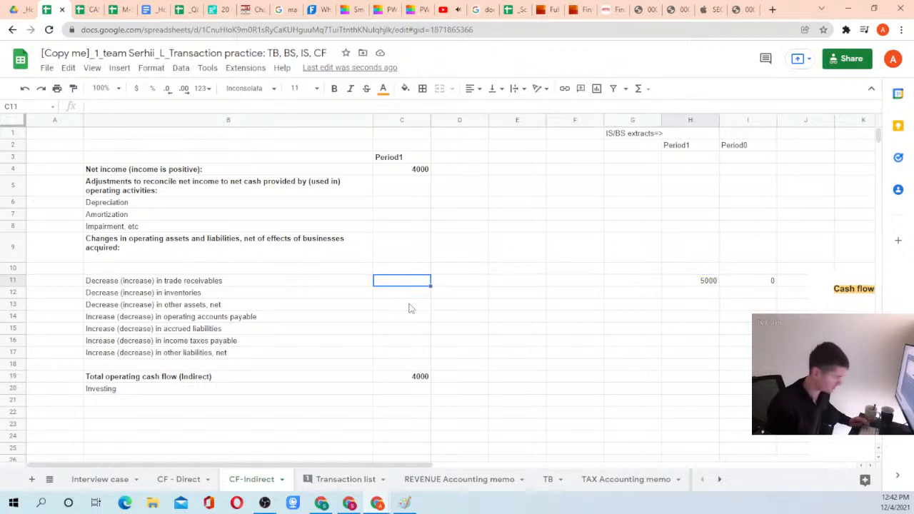
key(Return)
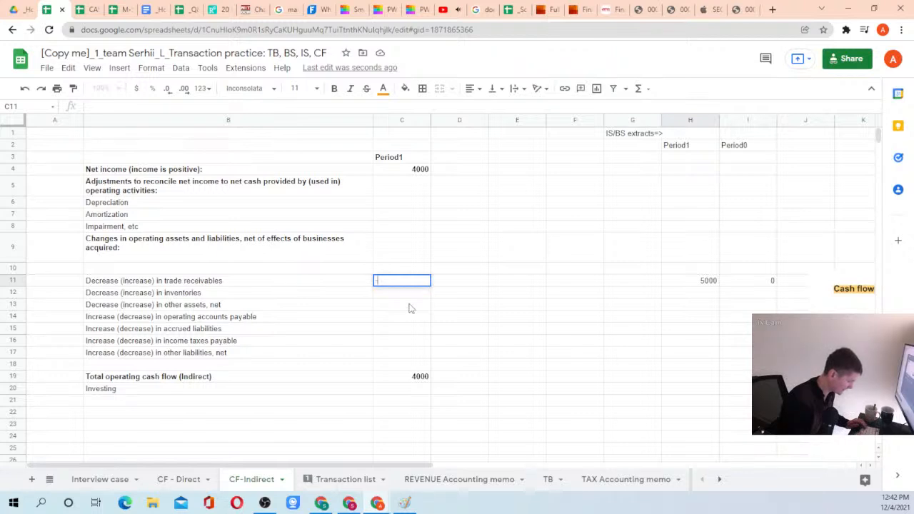
text(-()
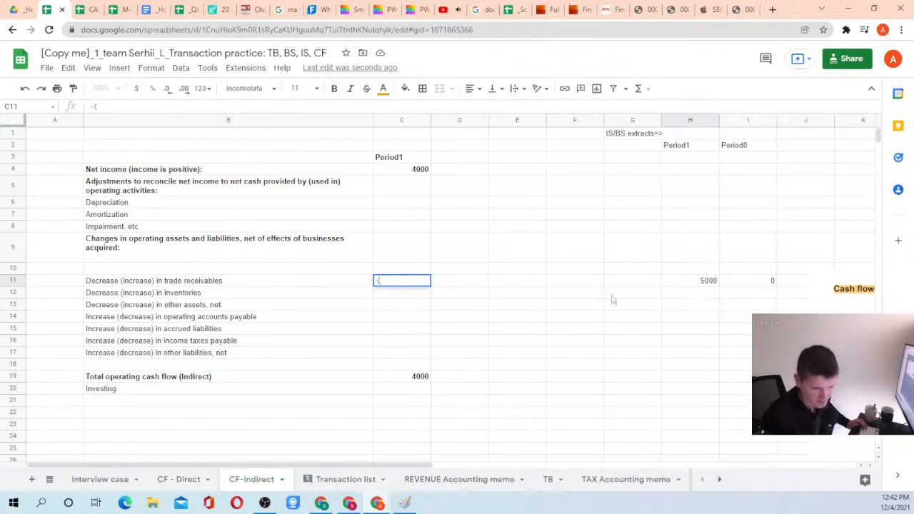
click(701, 284)
text(-)
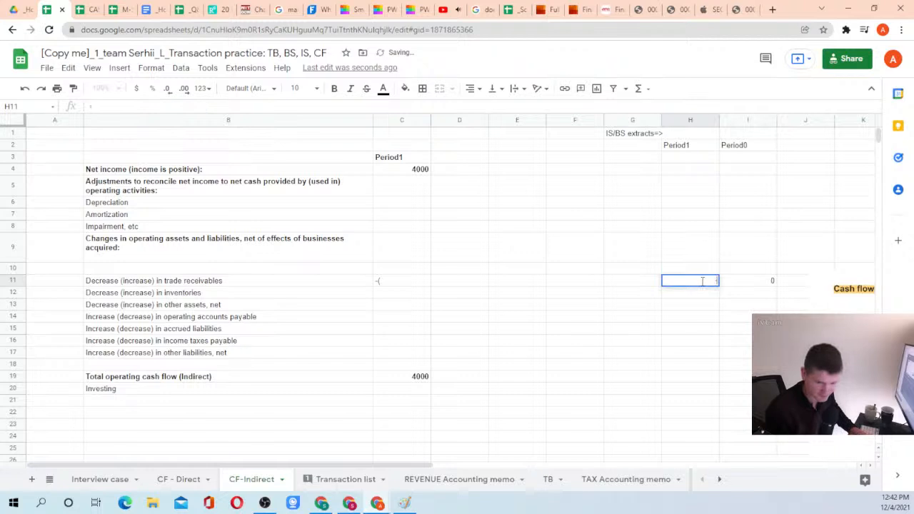
key(Escape)
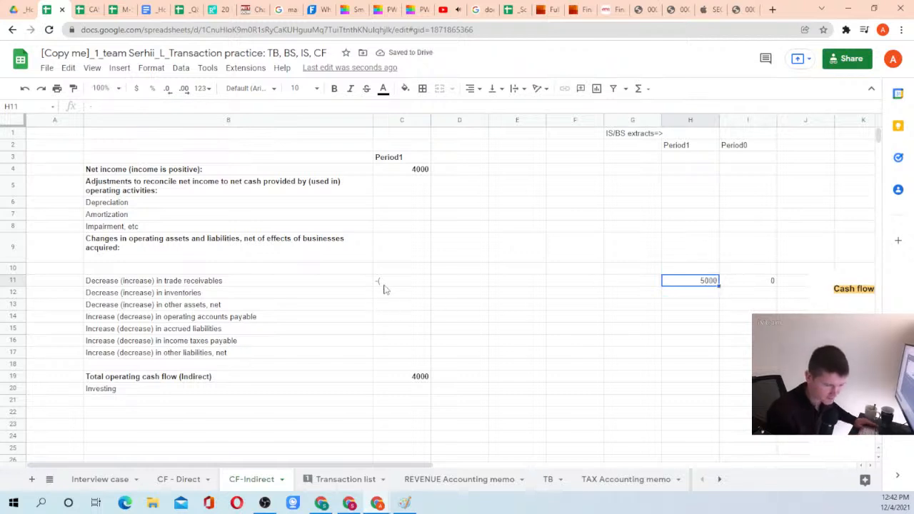
Enter =-(H11-I11) in C11 to calculate the Period1 decrease (increase) in trade receivables
click(407, 281)
text(-)
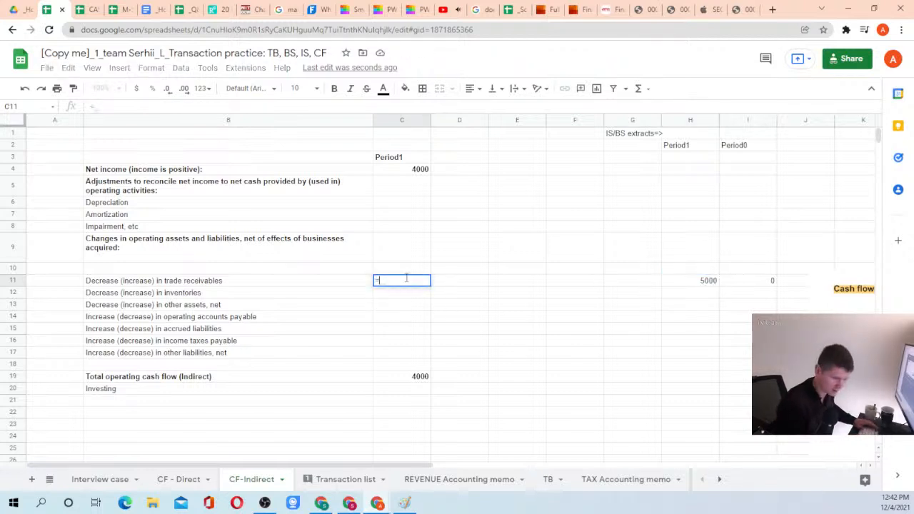
text(()
click(690, 282)
text(-)
click(743, 281)
text())
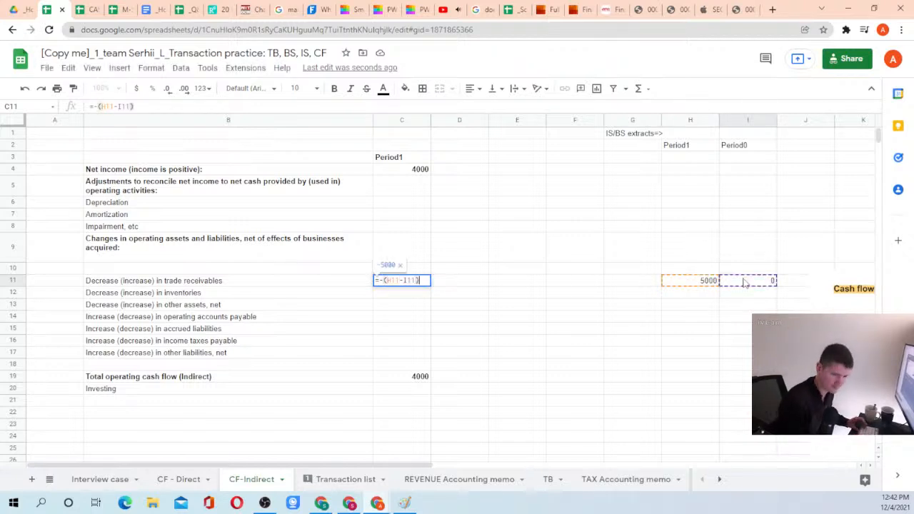
key(Return)
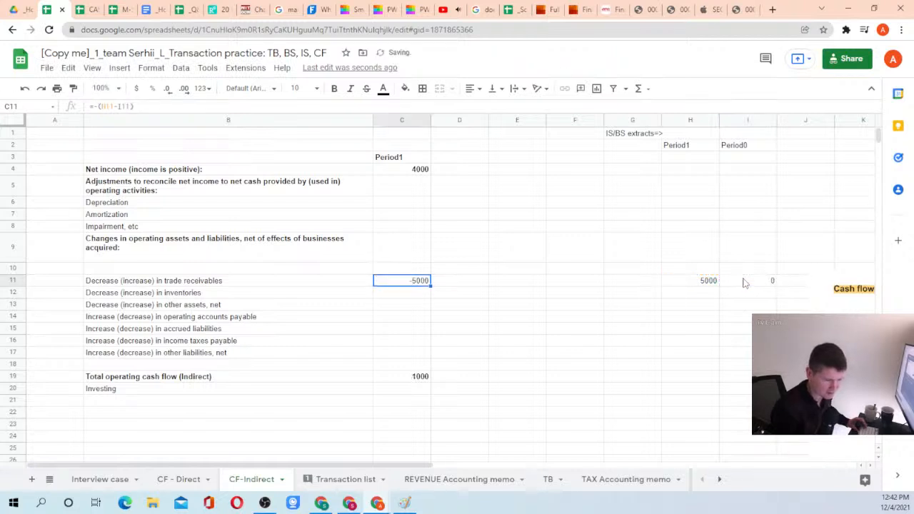
key(Up)
key(Left)
key(Right)
key(Left)
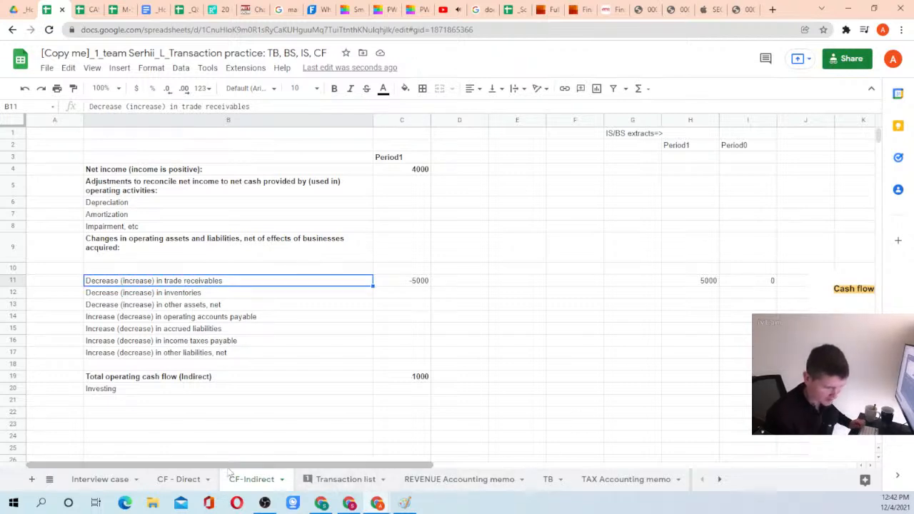
On the TB sheet, review the Period1 balance of Accounts receivable - Trade and the Cash row through Period0
click(550, 482)
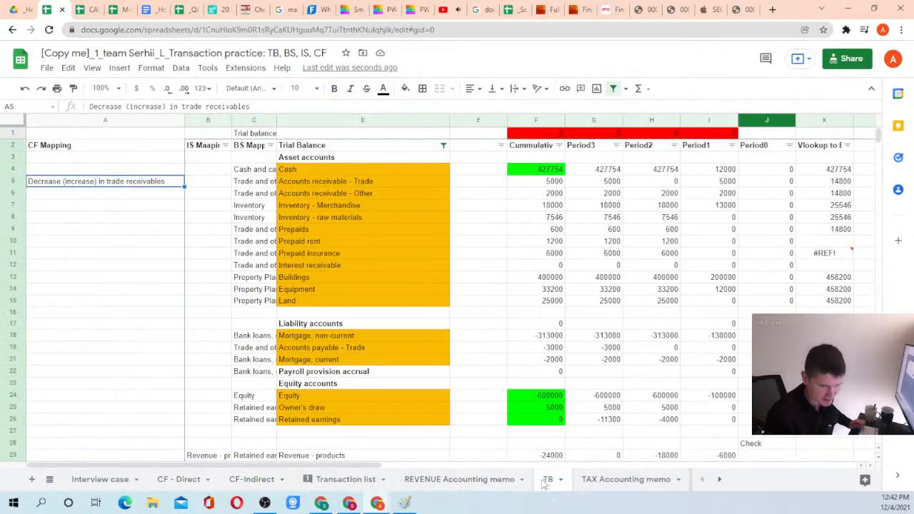
click(707, 181)
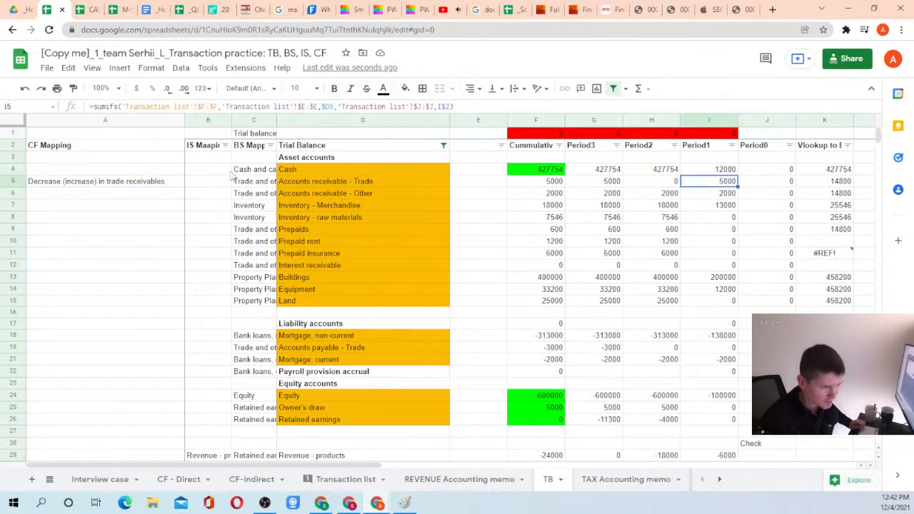
click(264, 173)
drag(265, 172, 782, 176)
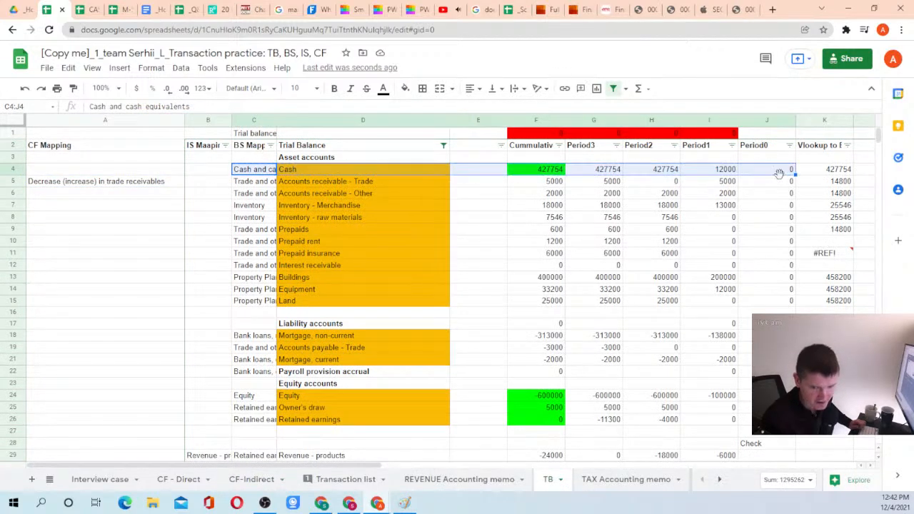
Select CF Mapping cell A6 for Accounts receivable - Other on TB, and copy "Decrease (increase) in other assets, net" from B13 of CF-Indirect
click(718, 182)
key(Left)
key(Left)
key(Left)
key(Left)
key(Left)
key(Down)
key(Left)
key(Left)
key(Left)
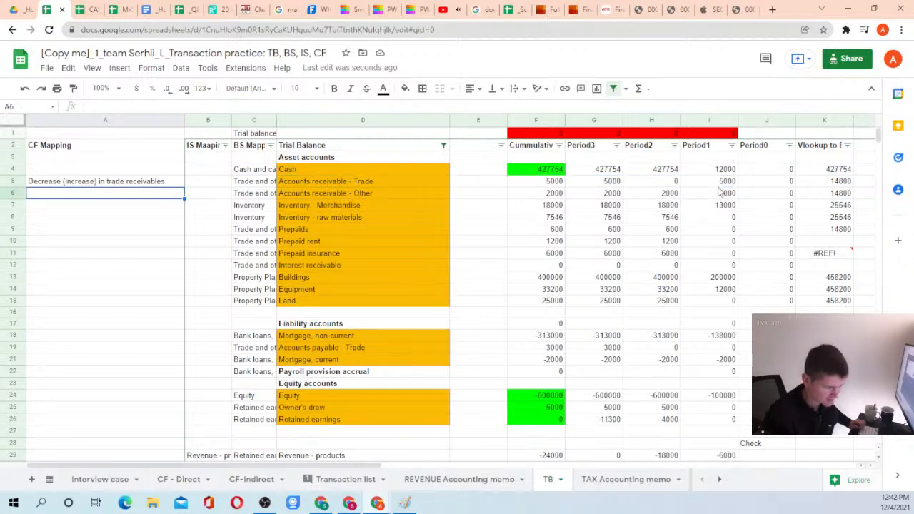
click(194, 483)
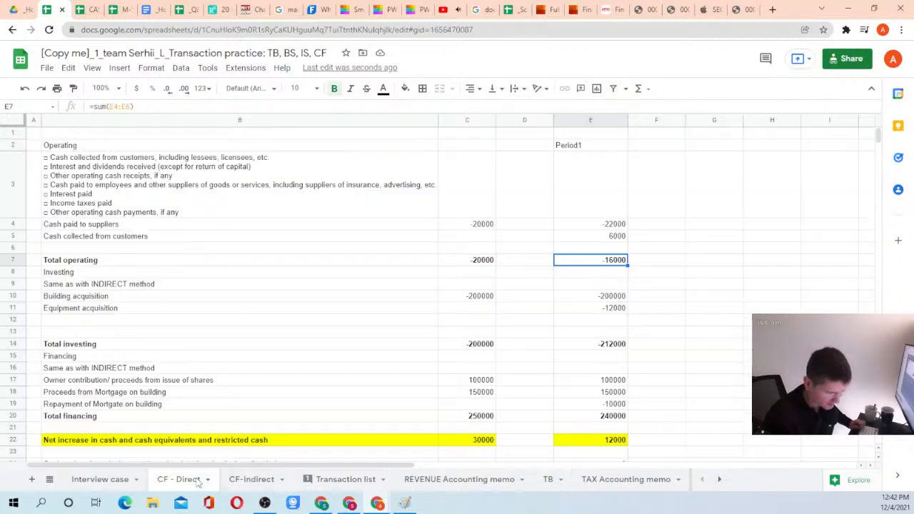
click(250, 483)
key(Down)
key(Down)
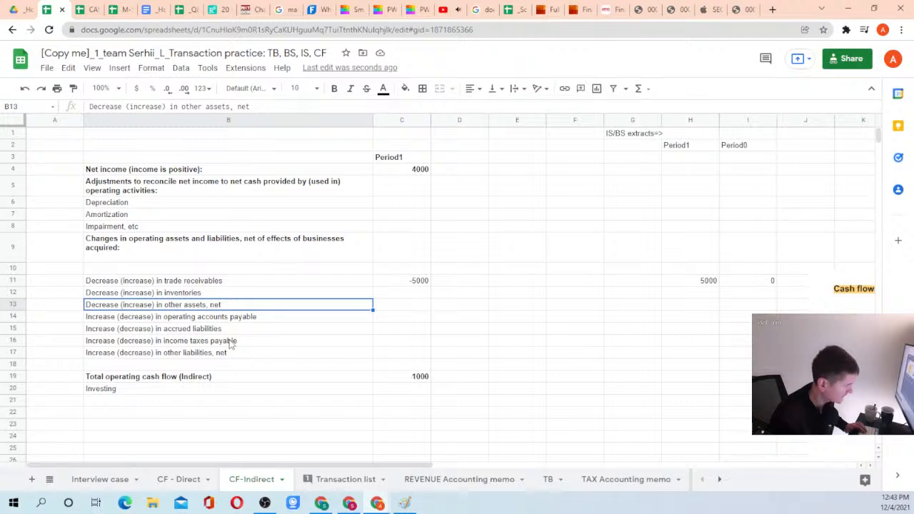
key(ctrl+c)
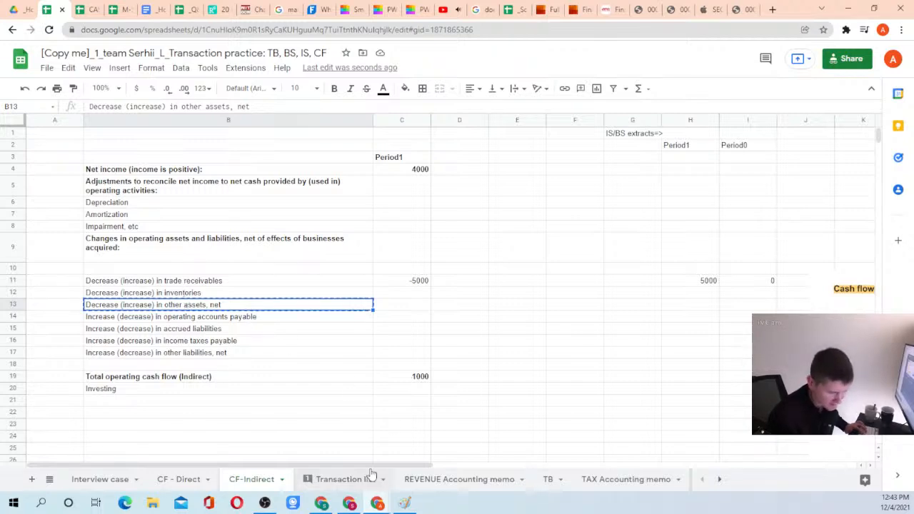
Paste the copied line item into A6 of TB as the CF mapping for Accounts receivable - Other
click(435, 483)
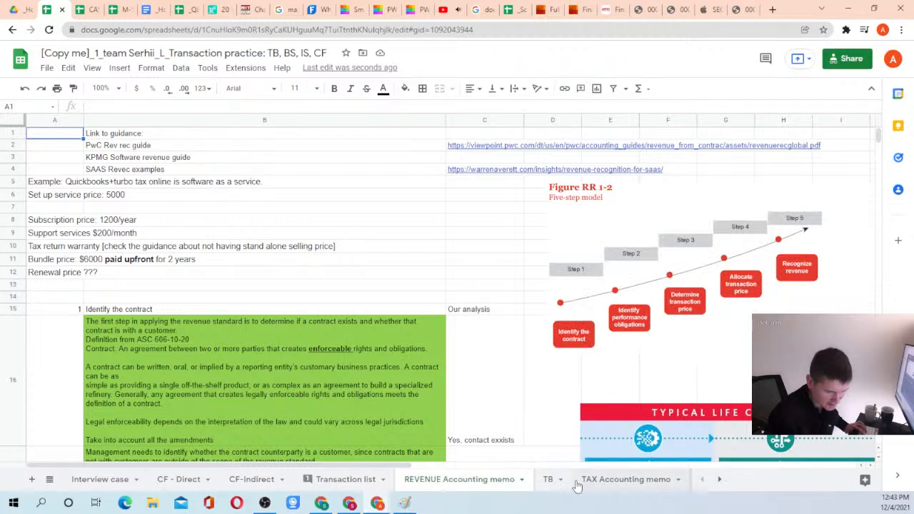
click(322, 480)
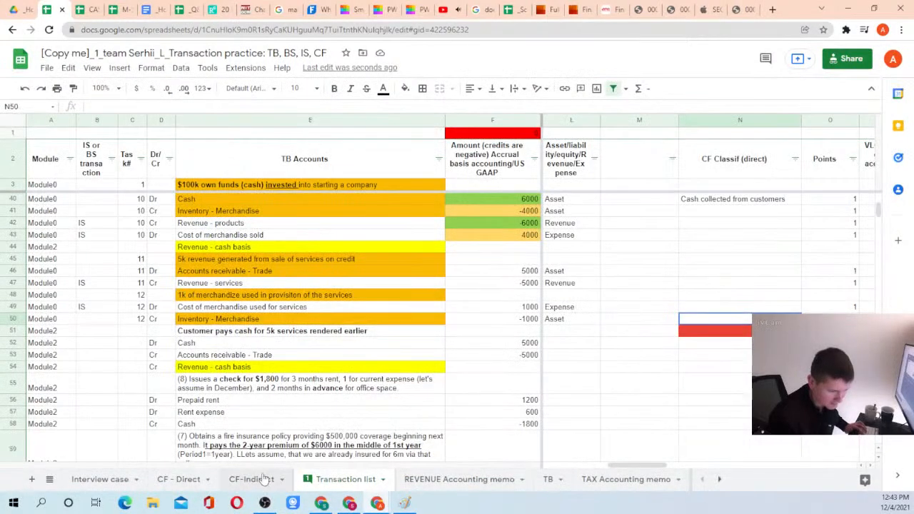
click(504, 482)
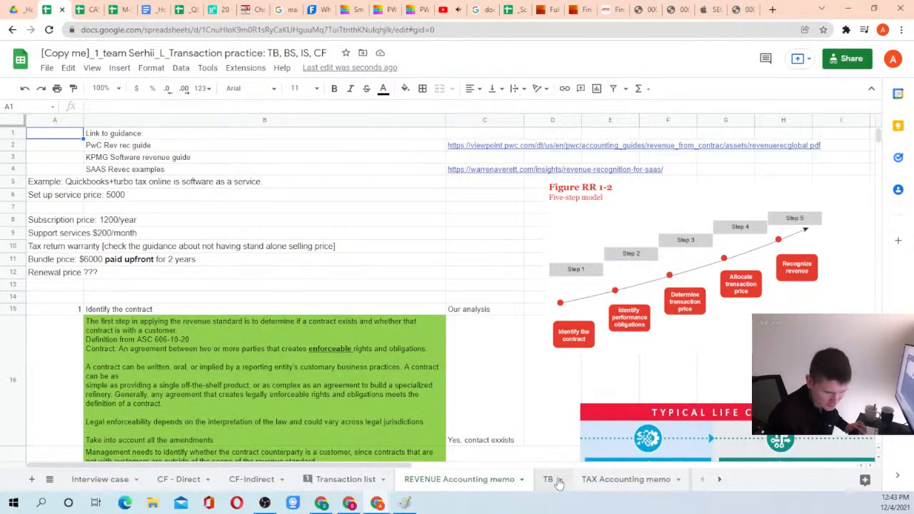
click(549, 479)
key(ctrl+v)
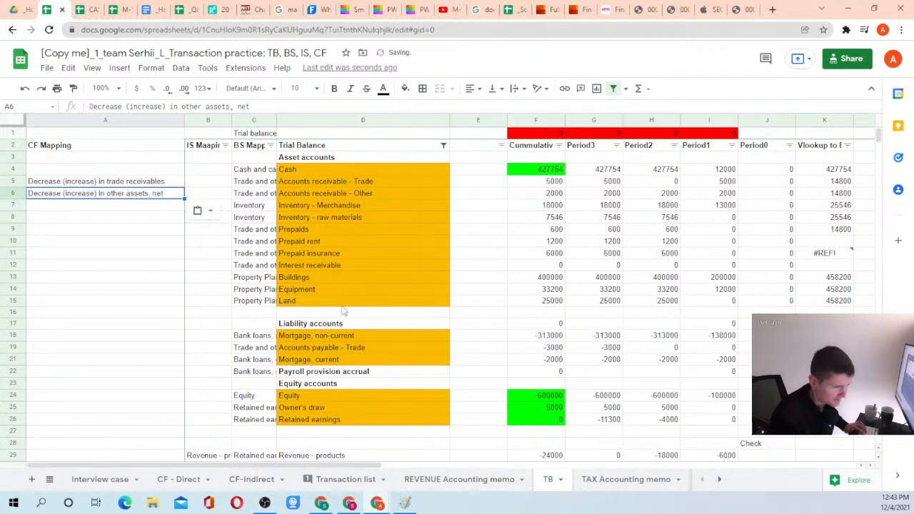
key(Right)
key(Right)
key(Right)
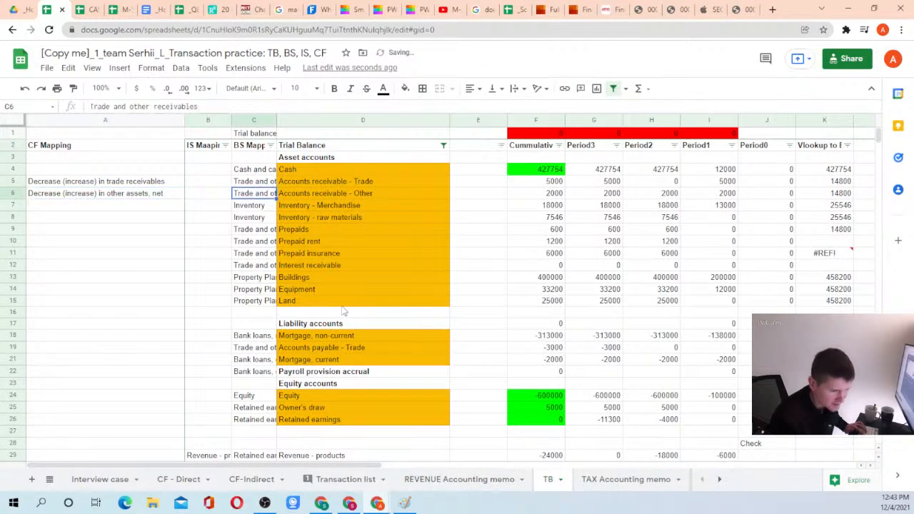
Review the Prepaids balances across the periods on TB and select its CF Mapping cell A9
key(Down)
key(Down)
key(Down)
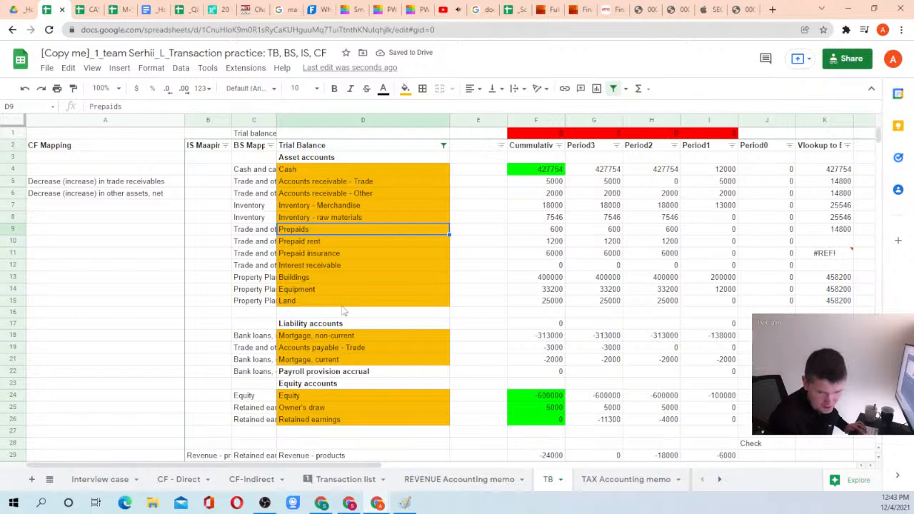
key(Right)
key(Right)
key(Right)
key(Right)
key(Right)
key(Left)
key(Left)
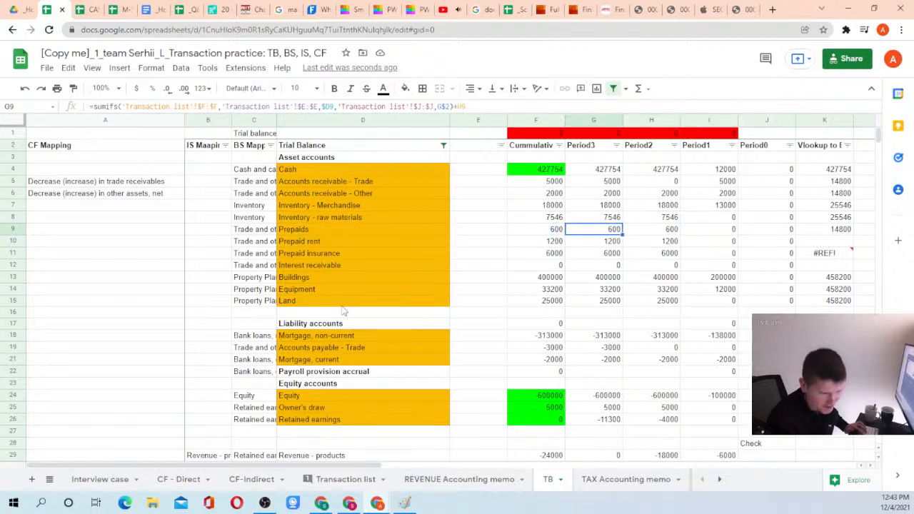
key(Left)
key(Left)
key(Left)
key(Left)
key(Left)
key(Left)
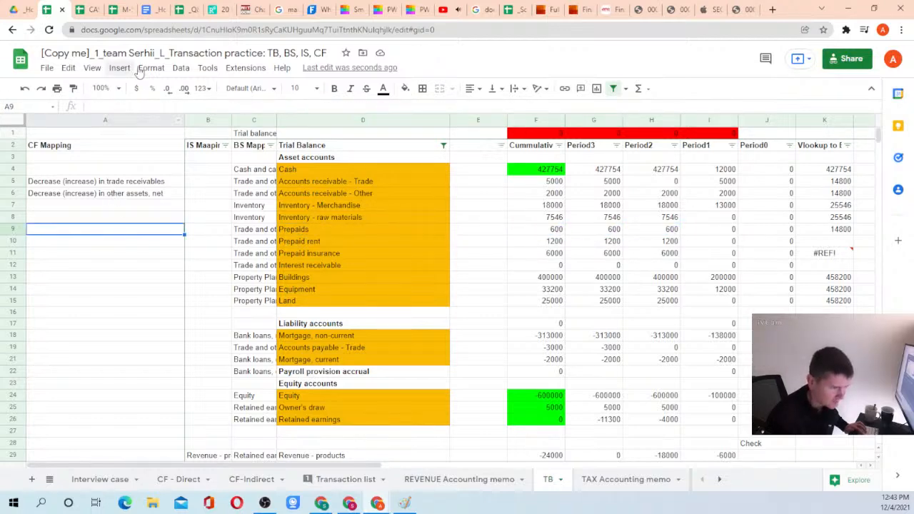
Widen the BS Mapping column and paste the copied other assets line item as the CF mapping in A9:A12, from Prepaids through Interest receivable
drag(277, 119, 332, 118)
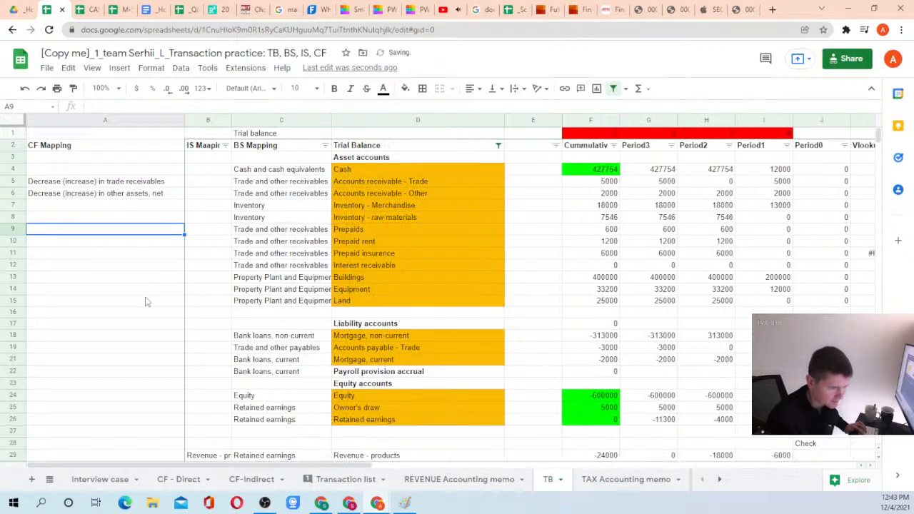
key(ctrl+v)
key(Down)
key(ctrl+v)
key(Down)
key(ctrl+v)
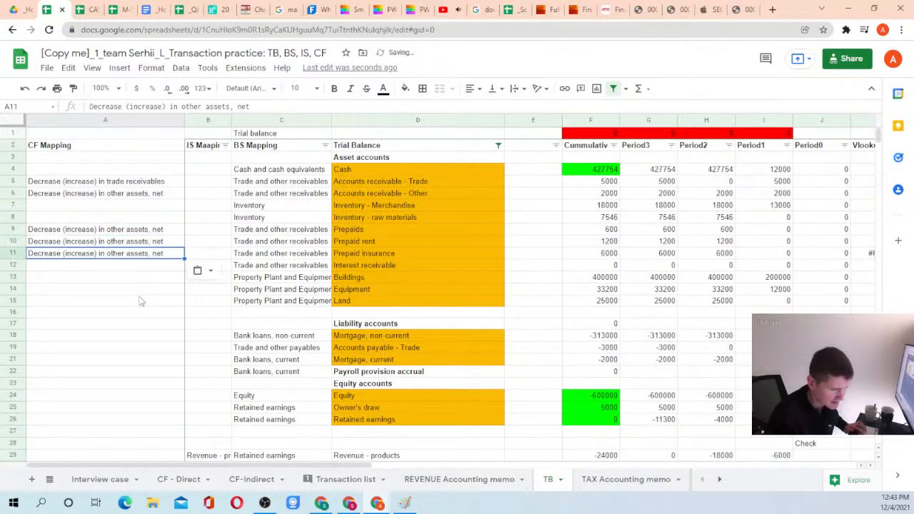
key(Down)
key(ctrl+v)
Check the CF mappings in A9:A12 against the prepaid and interest receivable accounts
key(Up)
key(Up)
key(Up)
key(Down)
key(Down)
key(Down)
key(Up)
key(Up)
key(Up)
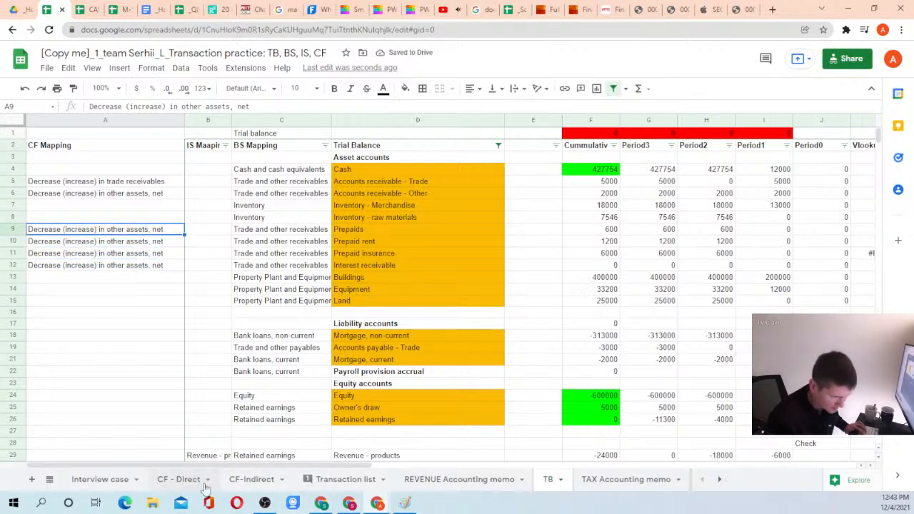
On CF-Indirect, copy the Period1 and Period0 SUMIF extracts from H11:I11 into the inventories and other assets rows, H12:I13
click(267, 486)
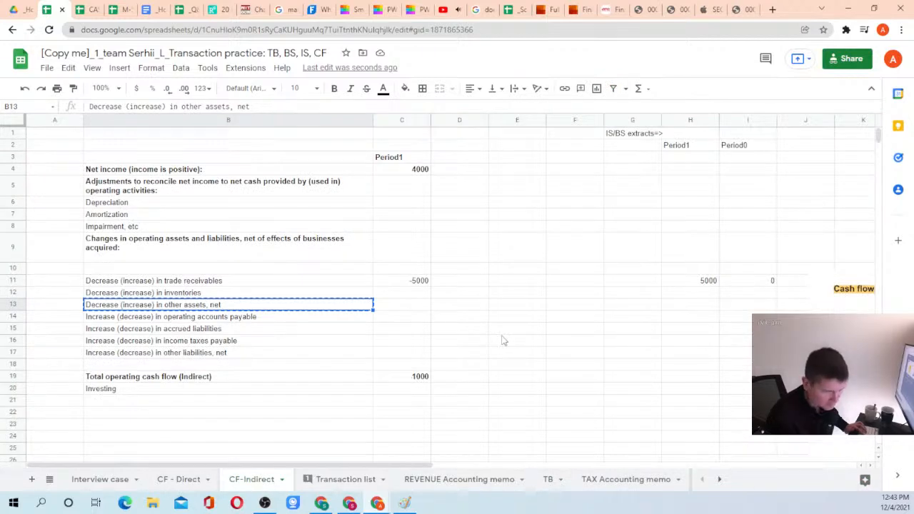
key(Right)
key(Right)
key(Right)
key(Up)
key(Right)
key(Right)
key(Up)
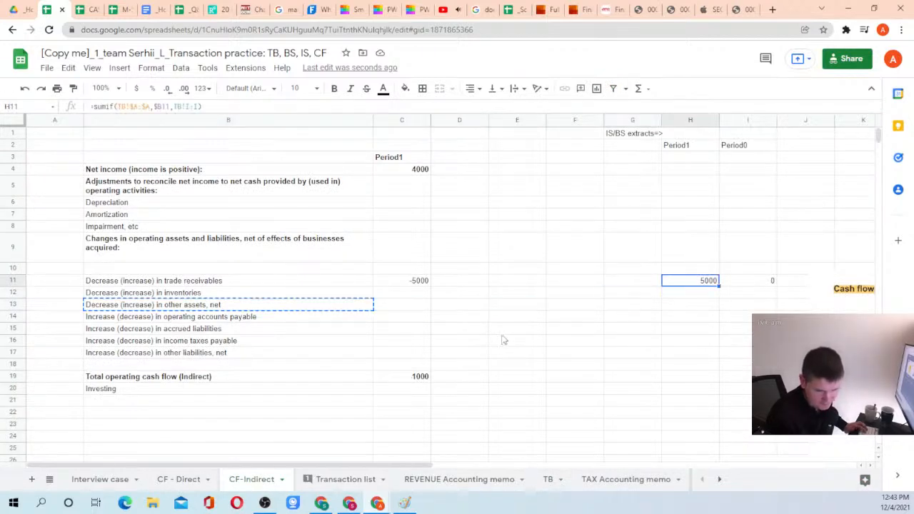
key(shift+Right)
key(ctrl+c)
key(Down)
key(ctrl+v)
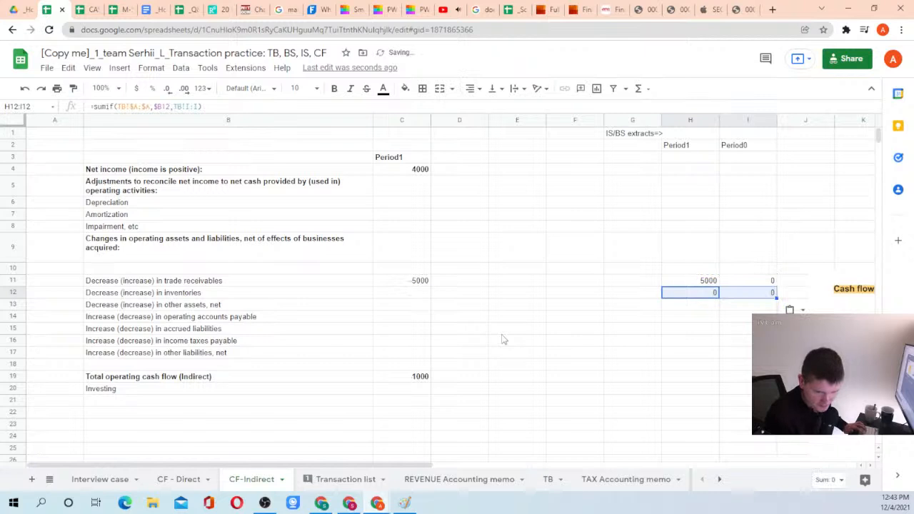
key(Down)
key(ctrl+v)
key(shift+Left)
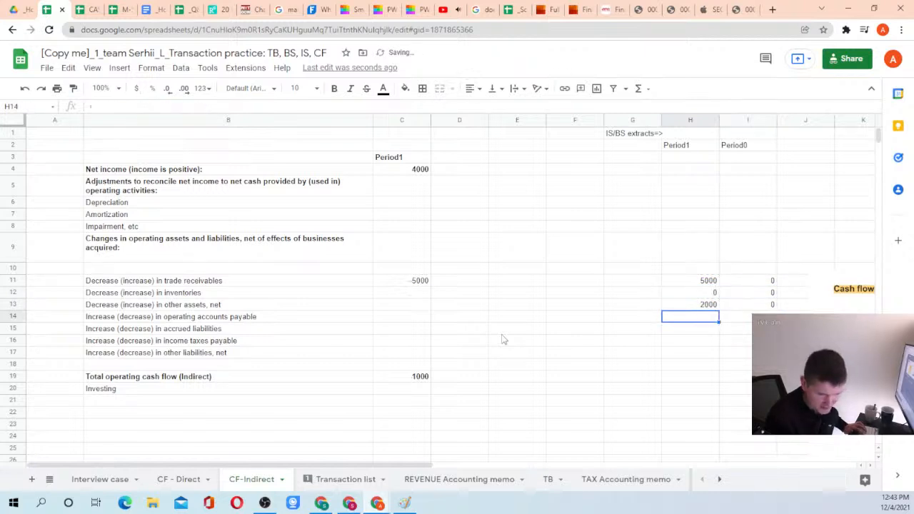
Copy the period change formula from C11 into C13 for other assets and C12 for inventories
key(Left)
key(Left)
key(Left)
key(Left)
key(Left)
key(Up)
key(Up)
key(ctrl+c)
key(Down)
key(Down)
key(ctrl+v)
key(Up)
key(ctrl+v)
Compare the changes in C11:C13 with the Period1 and Period0 extracts in the other assets row
key(Down)
key(Up)
key(Up)
key(Down)
key(Down)
key(Right)
key(Right)
key(Right)
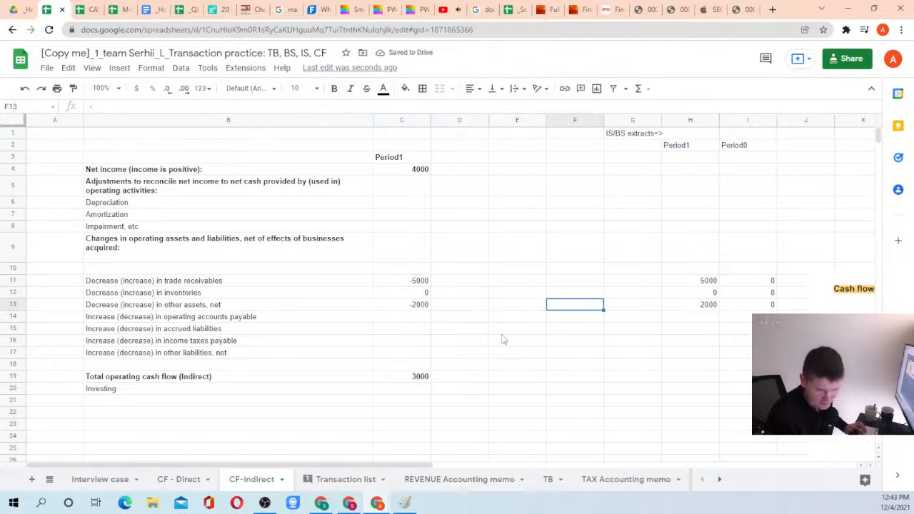
key(Right)
key(Right)
key(Right)
key(Right)
key(Left)
key(Left)
key(Left)
key(Left)
key(Left)
key(Left)
key(Left)
Review the Period1 column of the cash flow statement from its heading down to the other assets line
key(Up)
key(Up)
key(Up)
key(Down)
key(Up)
key(Up)
key(Up)
key(Up)
key(Up)
key(Up)
key(Up)
key(Up)
key(Up)
key(Down)
key(Down)
key(Left)
key(Left)
key(Right)
key(Right)
key(Right)
key(Left)
key(Down)
key(Down)
key(Down)
key(Down)
key(Down)
key(Down)
key(Down)
key(Down)
key(Down)
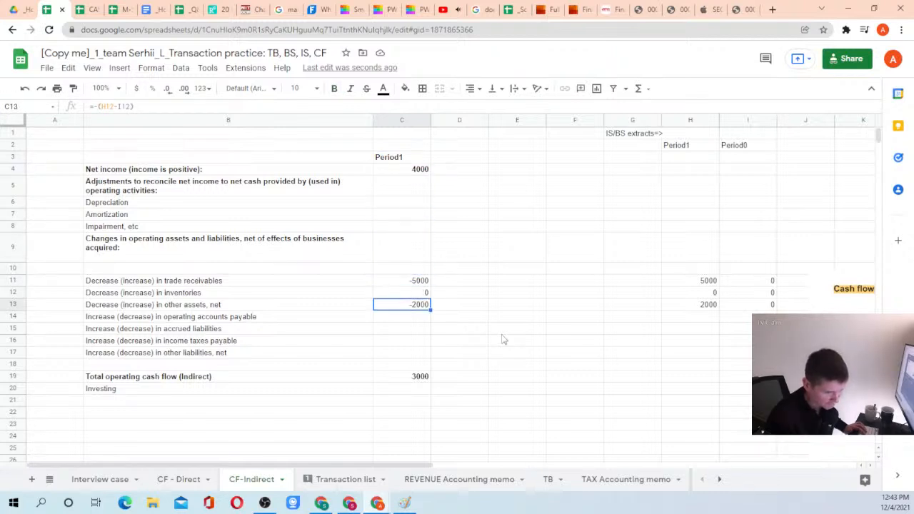
Examine the inventories row, from its line item in B12 across the Period1 change formula in C12
key(Up)
key(Left)
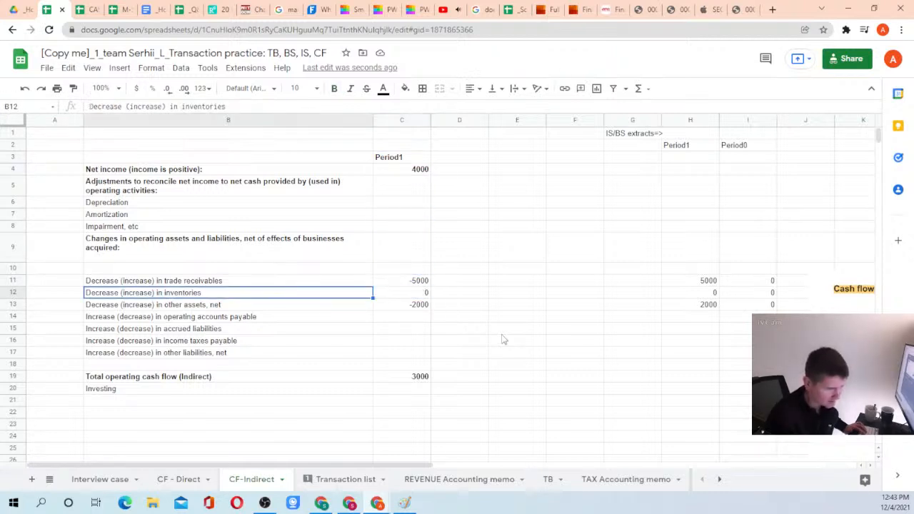
key(Right)
key(Right)
key(Right)
key(Right)
key(Left)
key(Left)
key(Left)
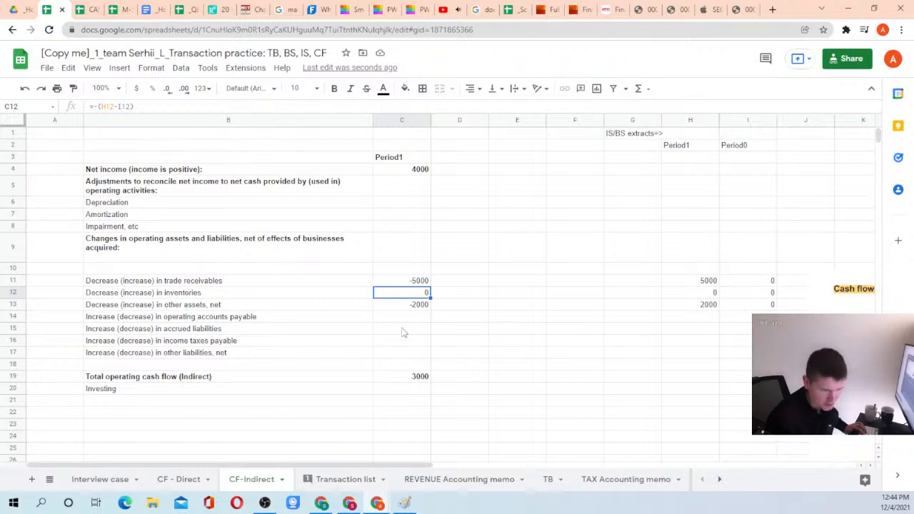
Copy "Decrease (increase) in inventories" from B12 into A7 and A8 on TB as the CF mapping for Inventory - Merchandise and Inventory - raw materials
click(172, 293)
key(ctrl+c)
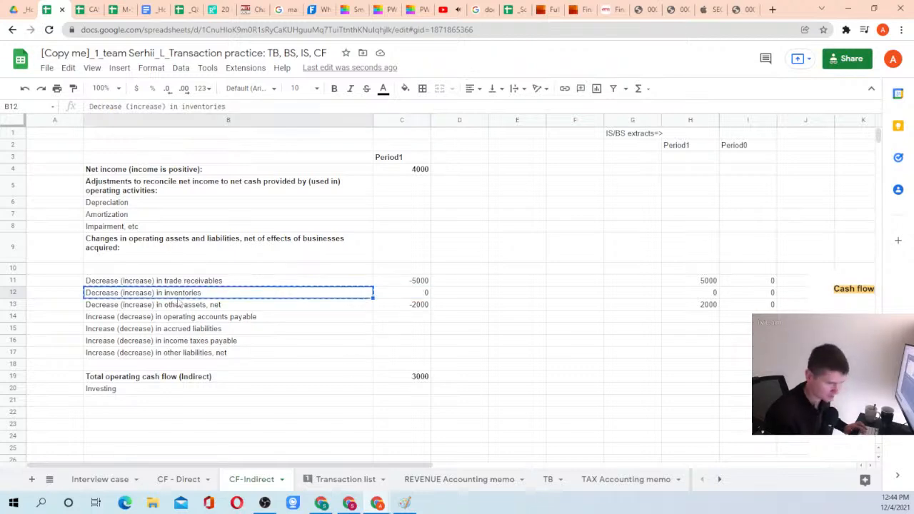
click(346, 480)
click(548, 480)
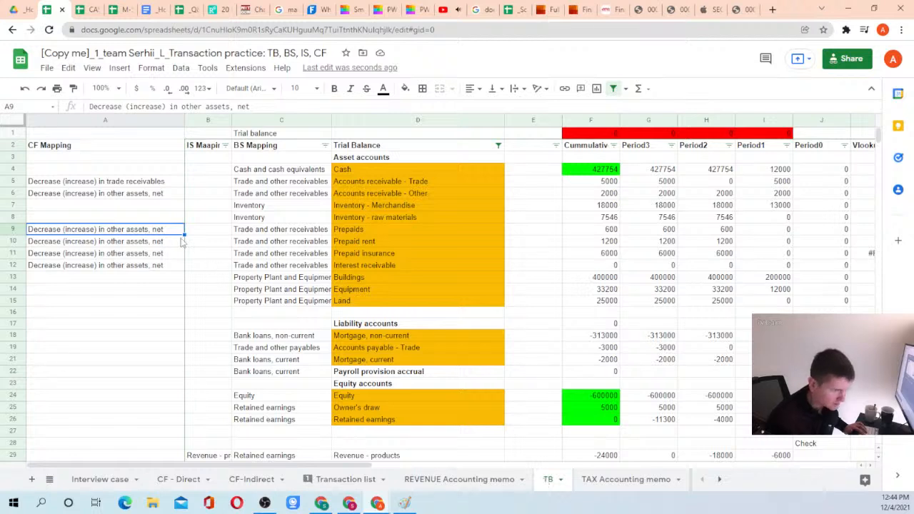
key(Up)
key(Up)
key(ctrl+v)
key(Down)
key(ctrl+v)
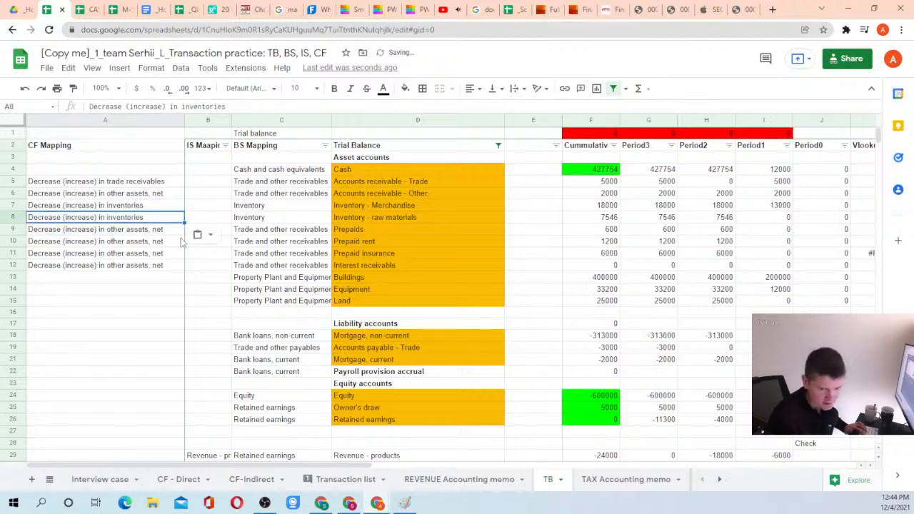
Select CF Mapping cell A19 for Accounts payable - Trade on TB, and locate "Increase (decrease) in operating accounts payable" in B14 of CF-Indirect
key(Down)
key(Down)
key(Down)
key(Down)
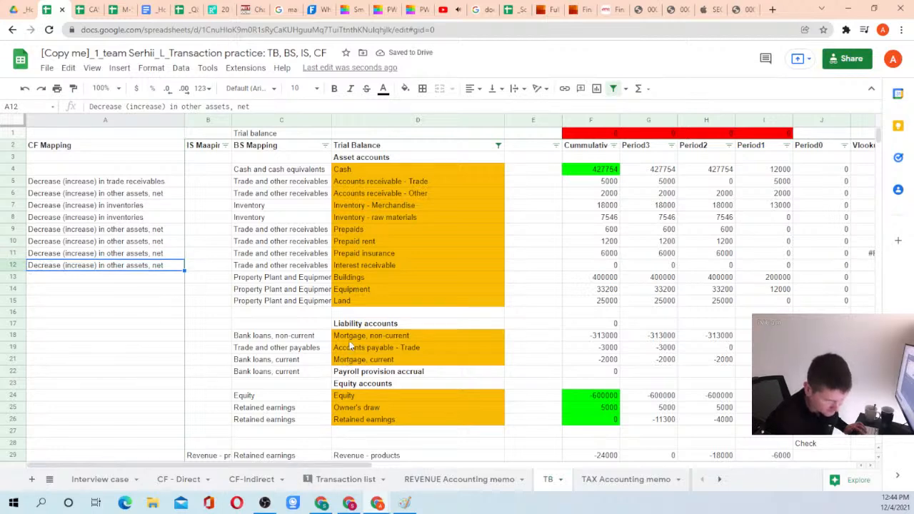
scroll(338, 335, down, 1)
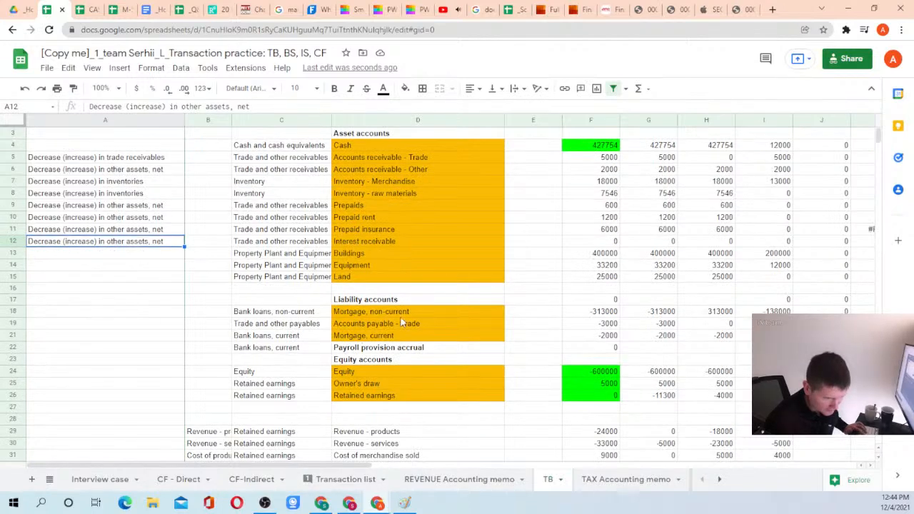
click(411, 325)
click(285, 327)
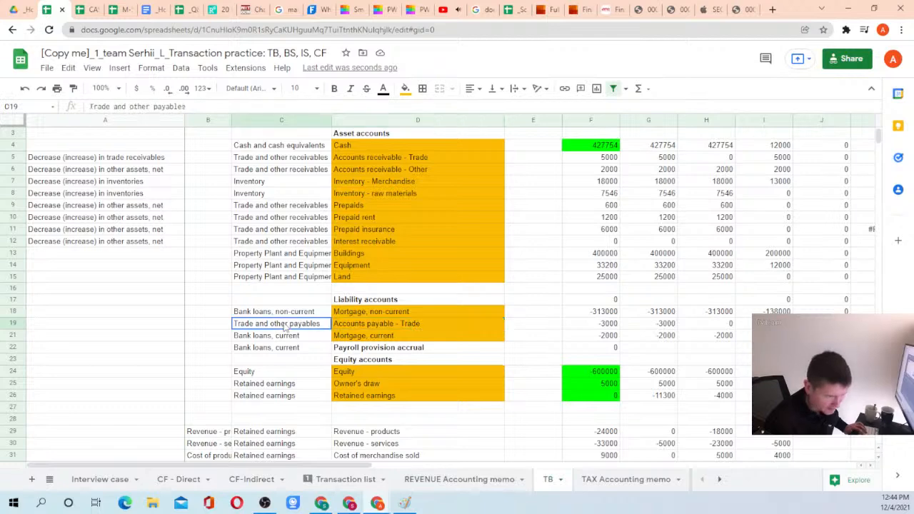
click(100, 323)
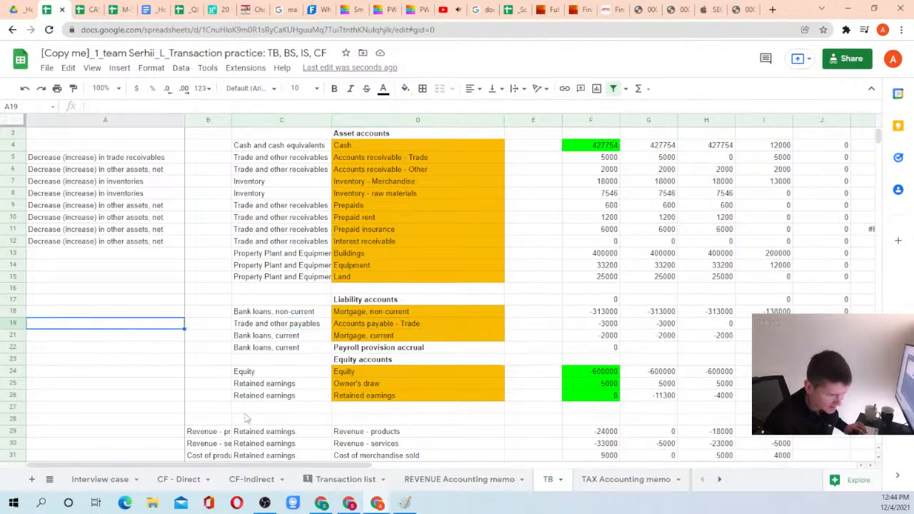
click(258, 484)
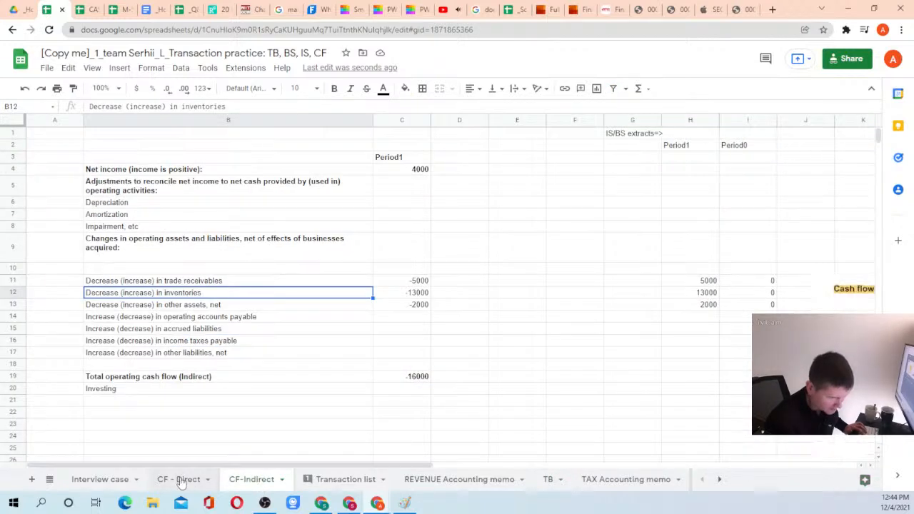
key(Down)
key(Down)
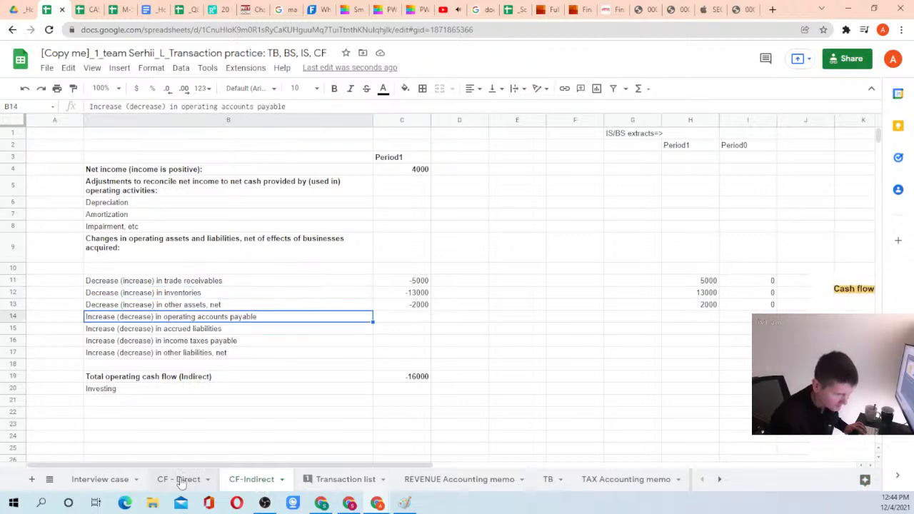
Review the Period1 changes in the inventories and trade receivables rows against their extracts on CF-Indirect
key(Up)
key(Up)
key(Right)
key(Right)
key(Right)
key(Right)
key(Right)
key(Right)
key(Right)
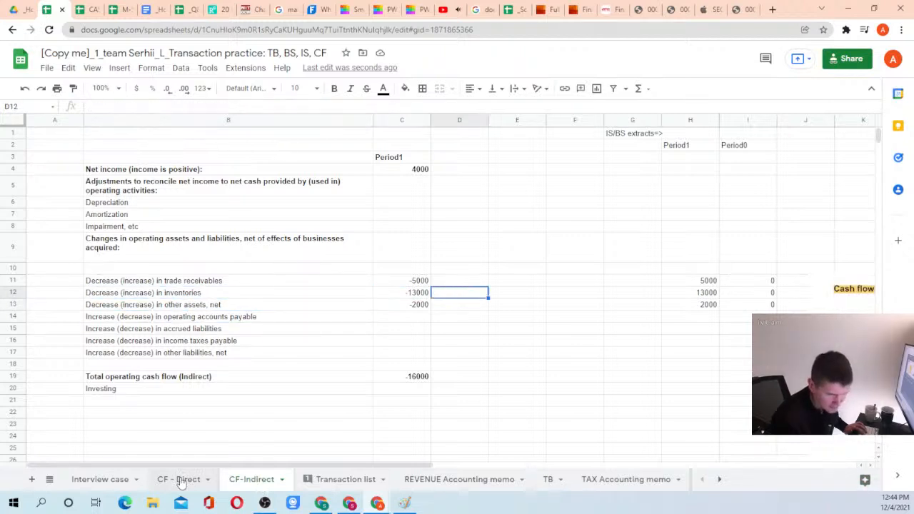
key(Up)
key(Left)
key(Left)
key(Left)
key(Left)
key(Left)
key(Left)
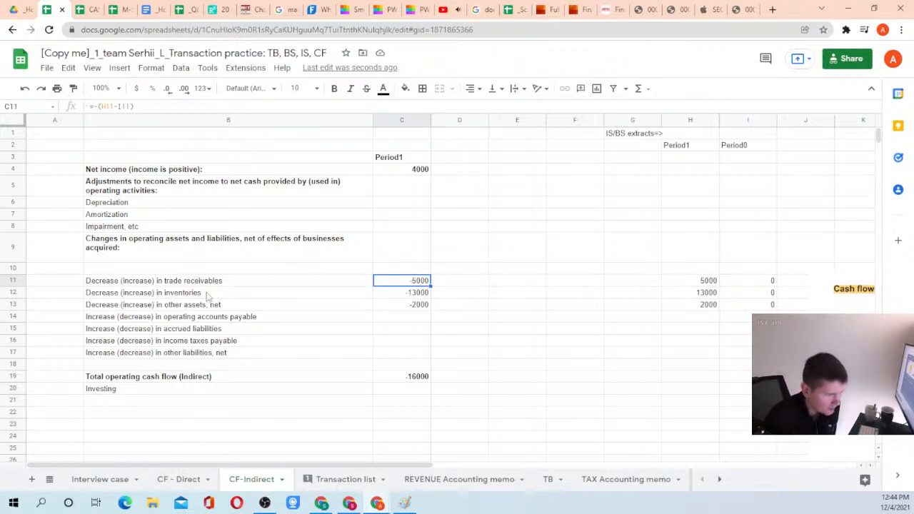
key(Left)
key(Right)
key(Down)
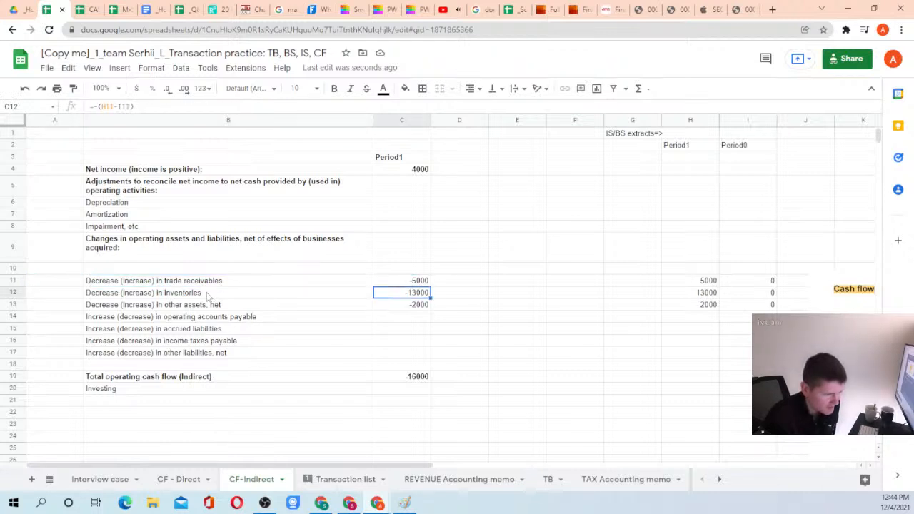
Review the Period1 change formulas for inventories, other assets and trade receivables in C11:C13 on CF-Indirect
key(Left)
key(Left)
key(Right)
key(Right)
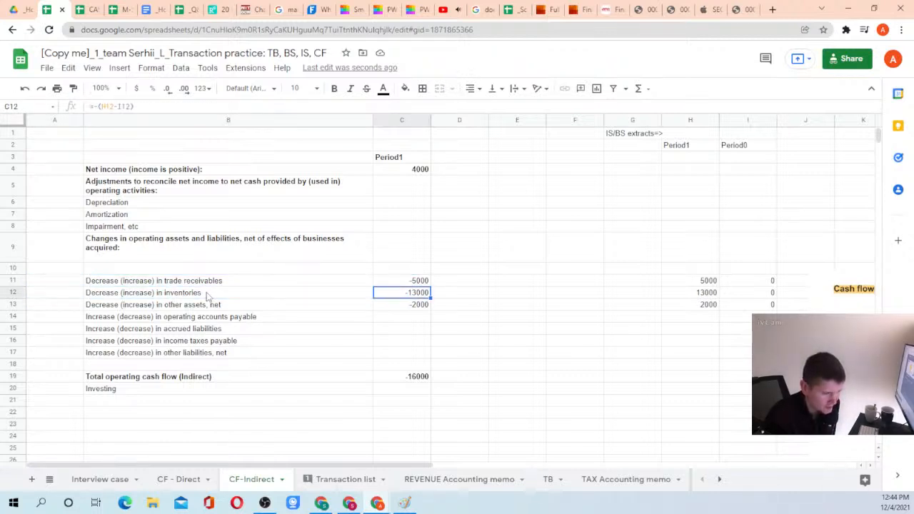
key(Left)
key(Left)
key(Down)
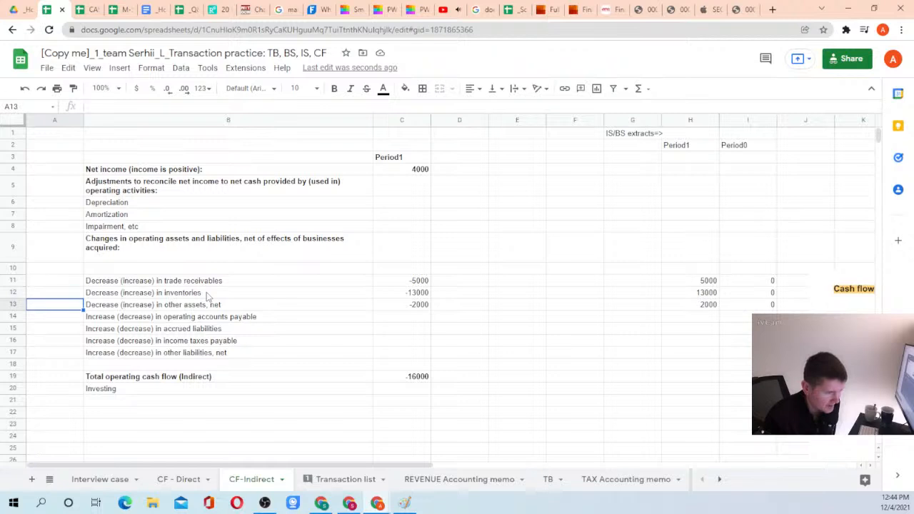
key(Right)
key(Right)
key(Left)
key(Right)
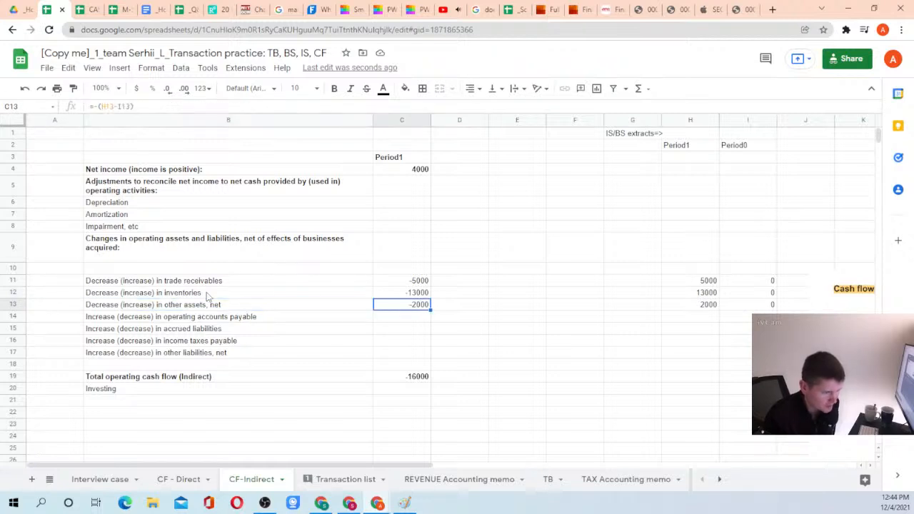
key(Left)
key(Right)
key(Up)
key(Up)
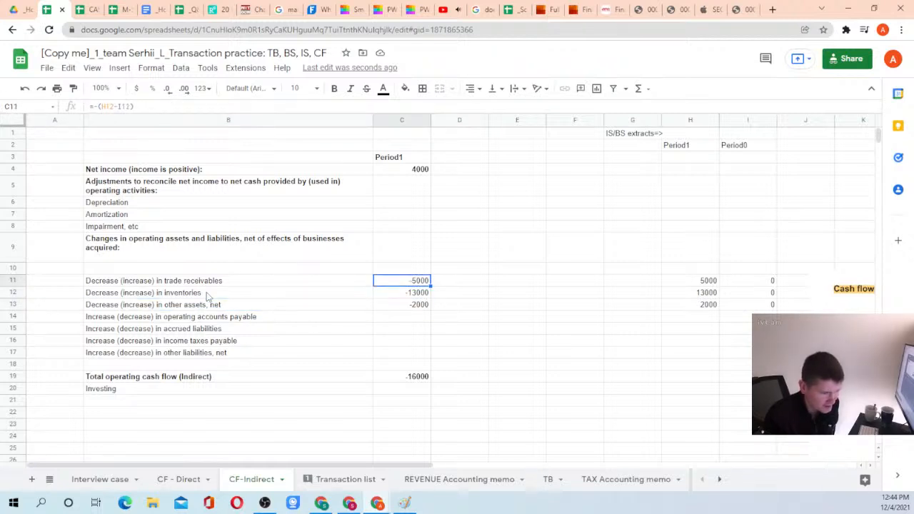
key(Down)
key(Down)
key(Up)
key(Up)
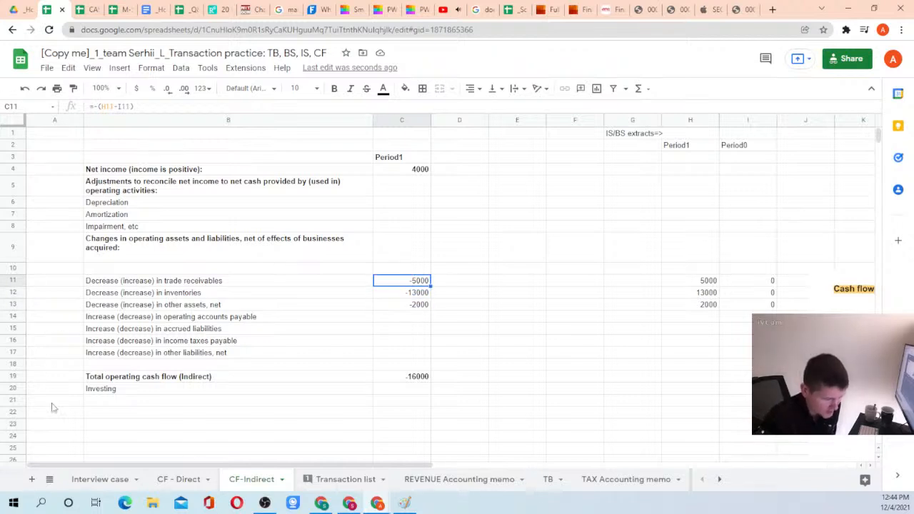
On the CF - Direct sheet, hide column C and narrow the empty column D beside the Period1 figures
click(183, 480)
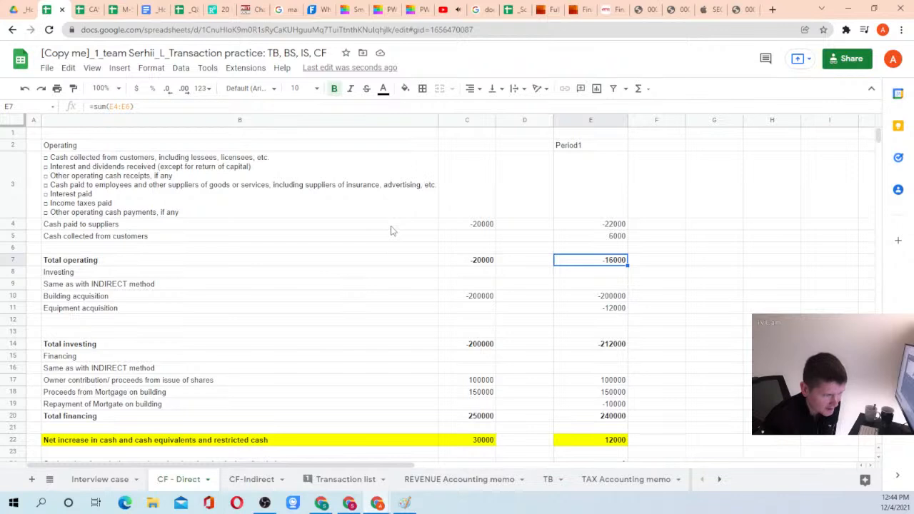
click(467, 223)
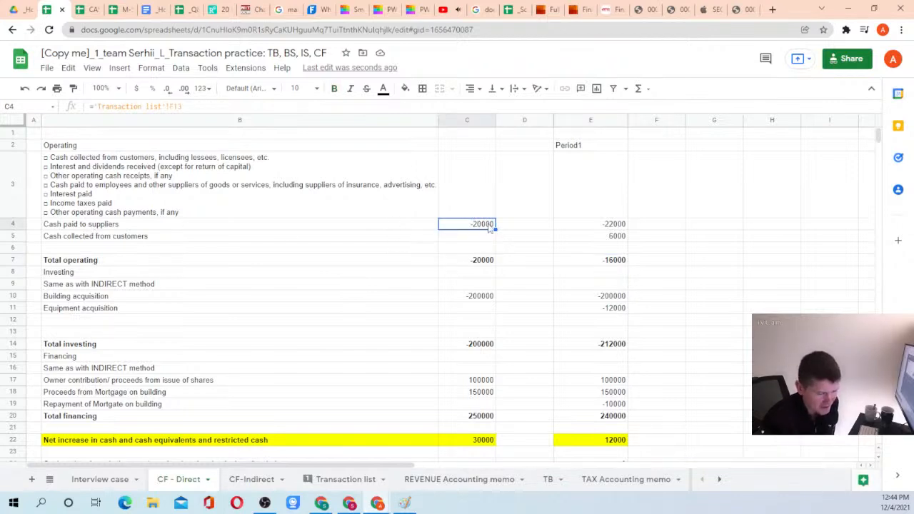
click(457, 262)
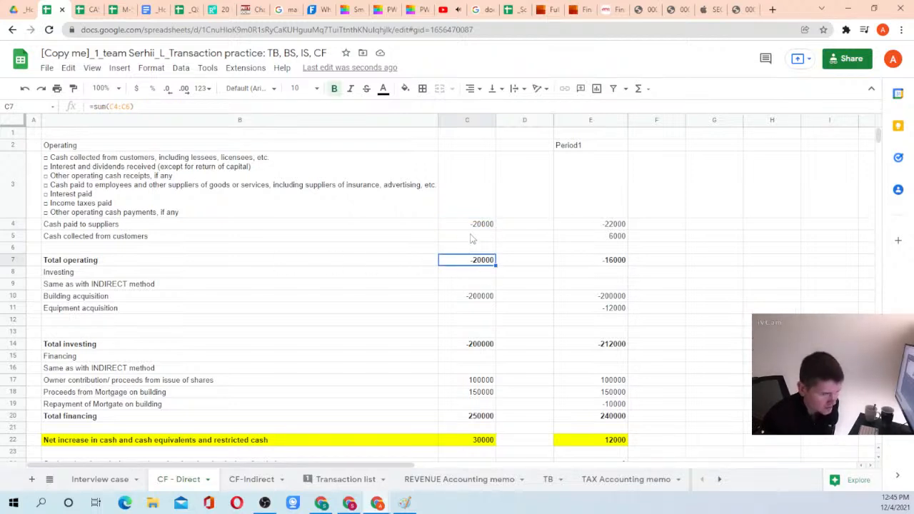
click(611, 227)
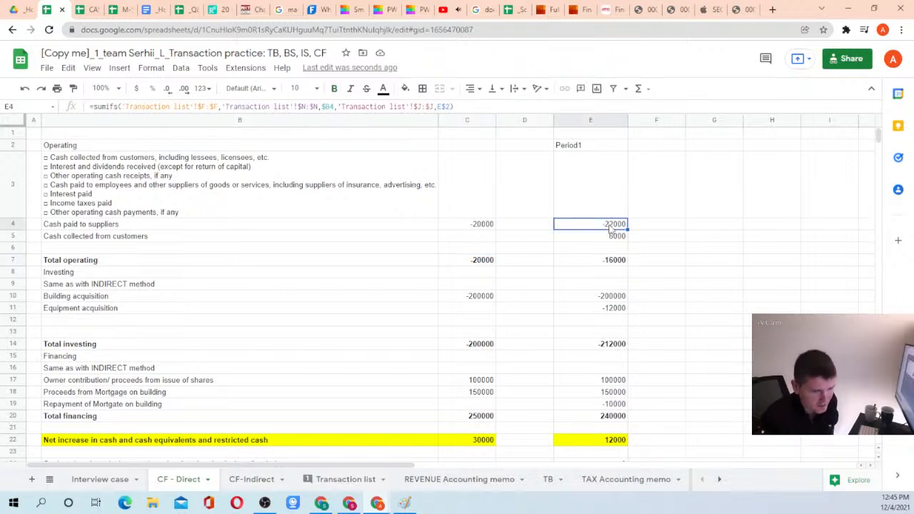
right_click(464, 120)
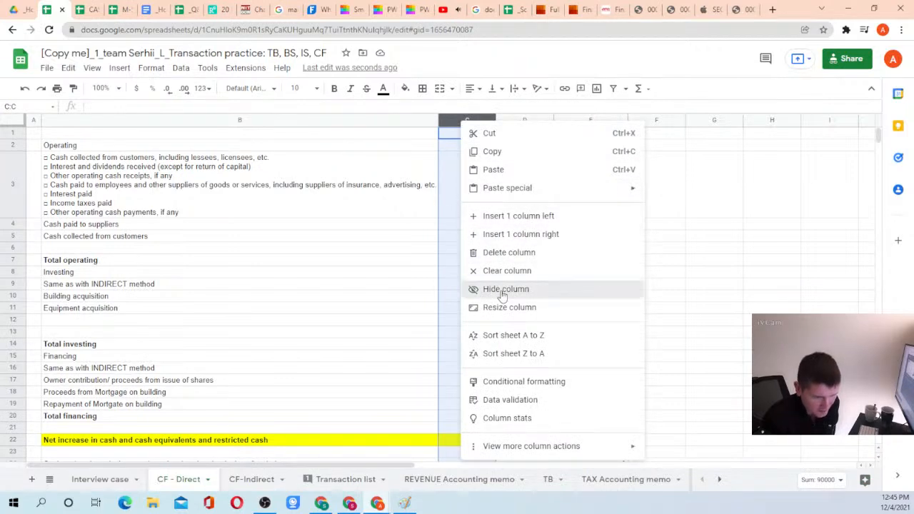
click(472, 289)
right_click(490, 122)
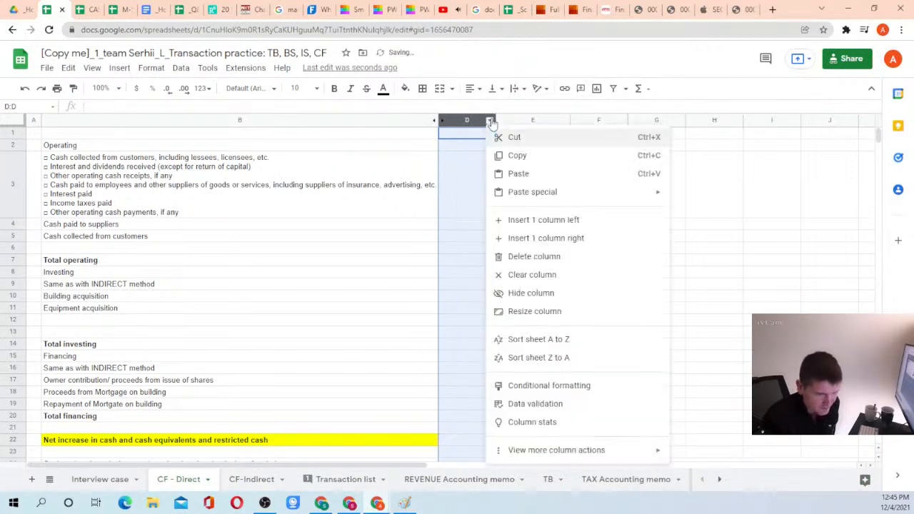
click(513, 123)
drag(495, 122, 464, 122)
click(500, 235)
click(513, 260)
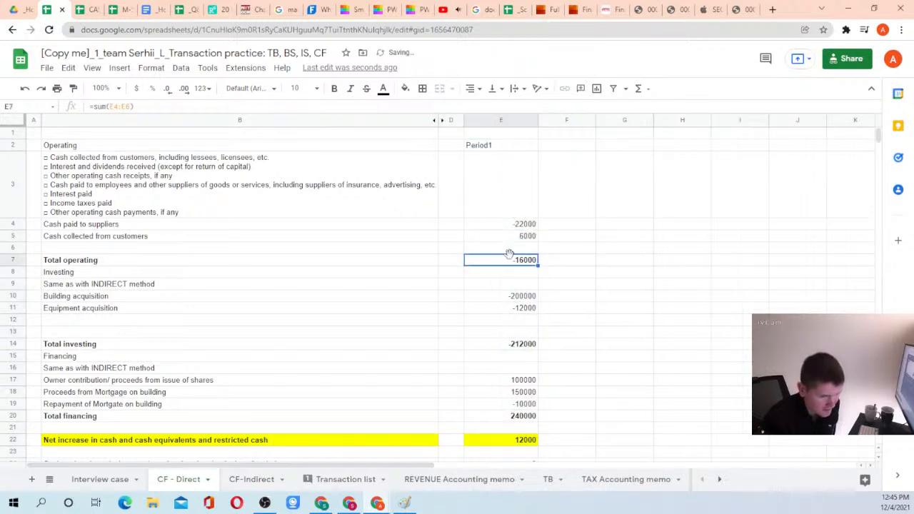
Compare Total operating on CF - Direct with the indirect total in C19 and the working-capital changes in C11:C13 on CF-Indirect
drag(165, 262, 502, 263)
click(502, 261)
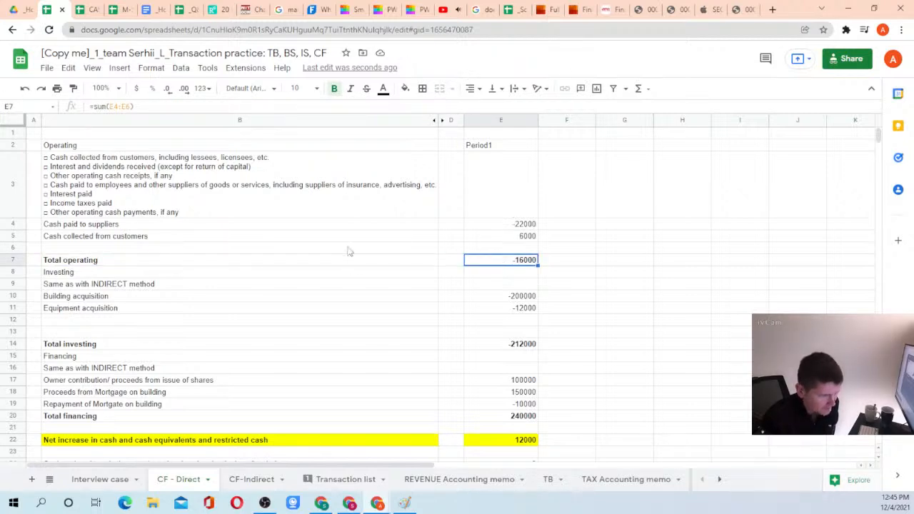
click(254, 485)
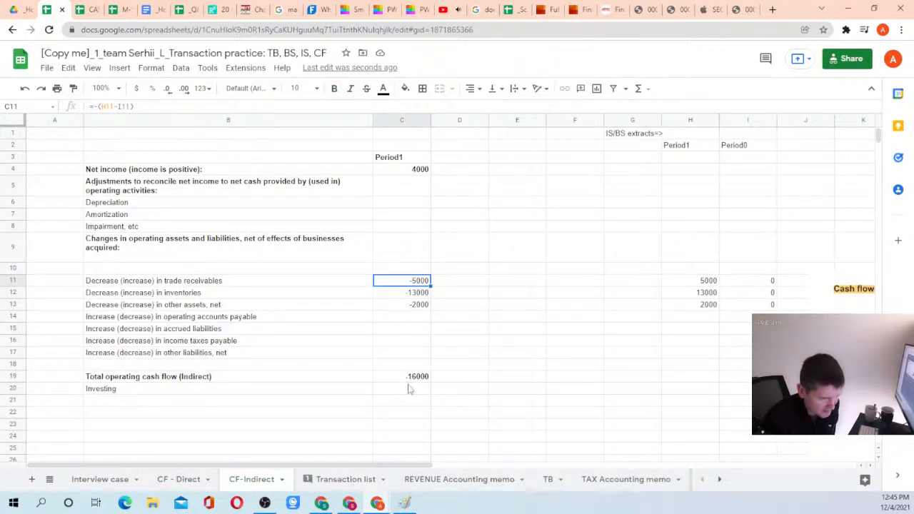
click(411, 378)
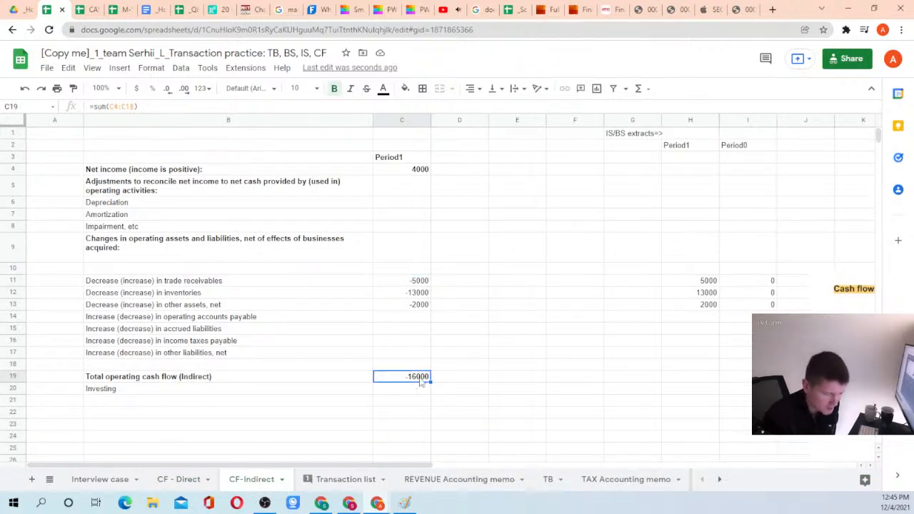
drag(419, 281, 418, 316)
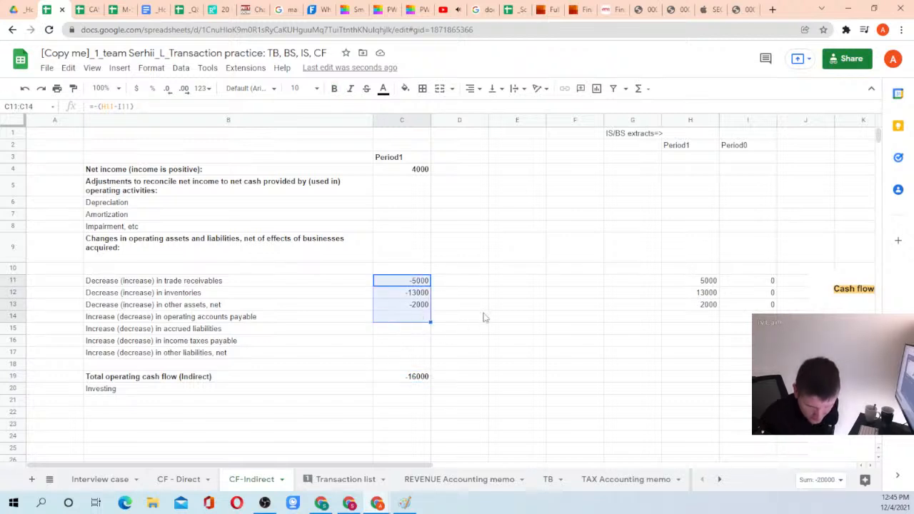
drag(406, 282, 409, 308)
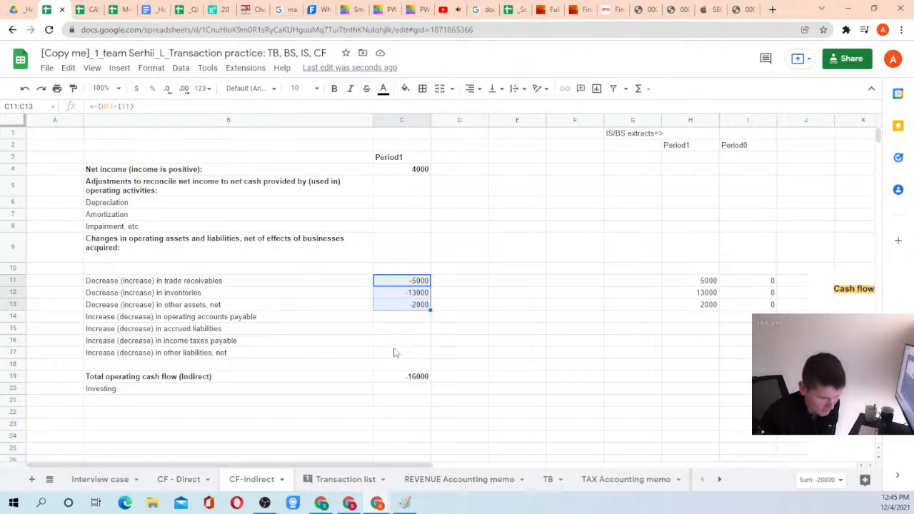
Look over the TB, TAX Accounting memo and Transaction list sheets, and revisit the Total operating cash flow (Indirect) row on CF-Indirect
click(552, 483)
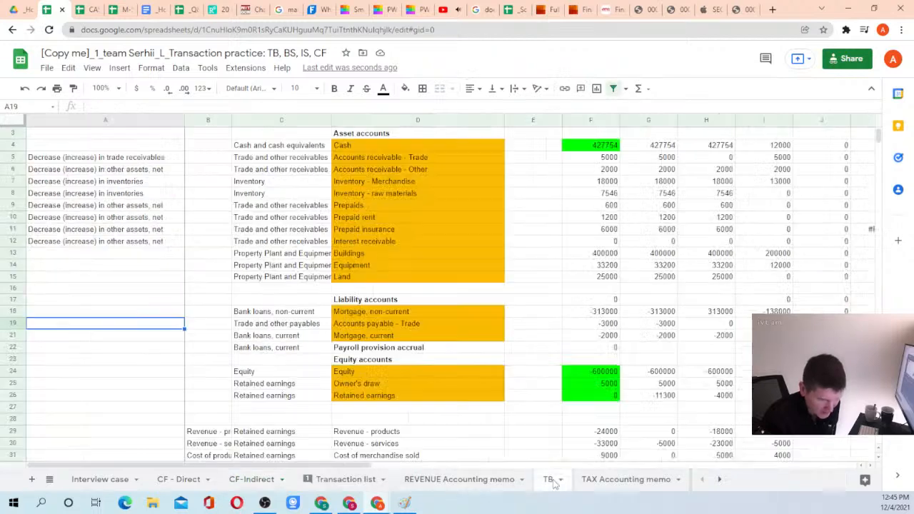
scroll(644, 230, up, 1)
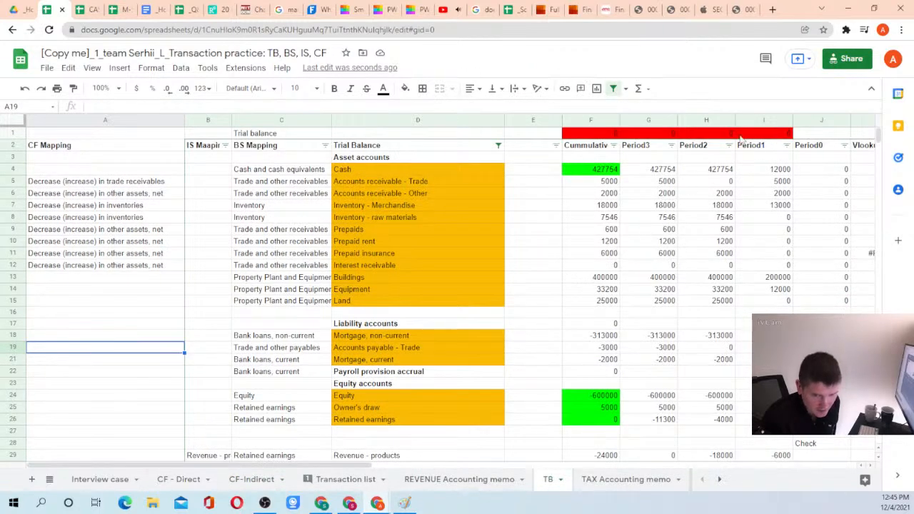
click(603, 490)
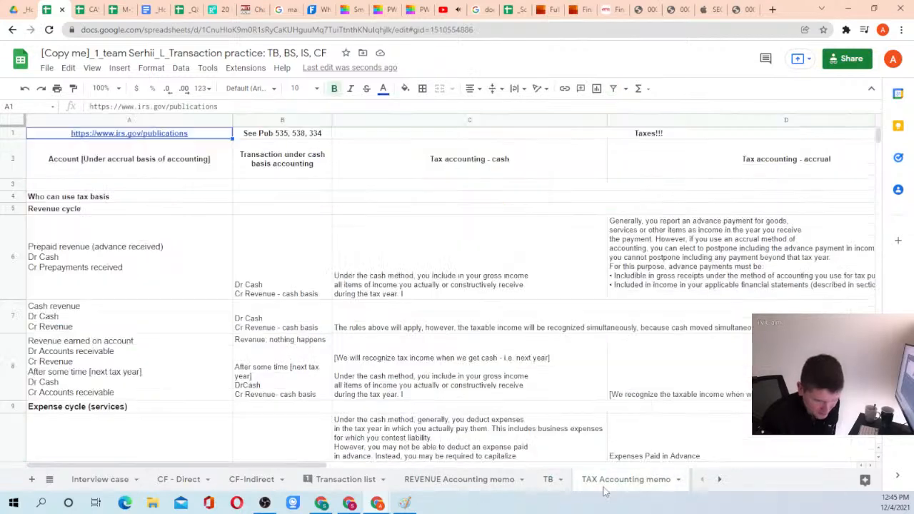
click(319, 479)
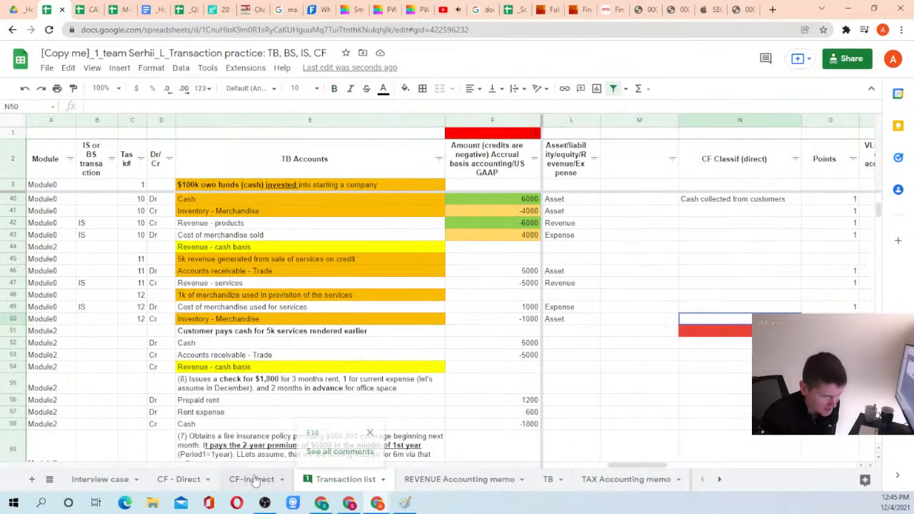
click(253, 479)
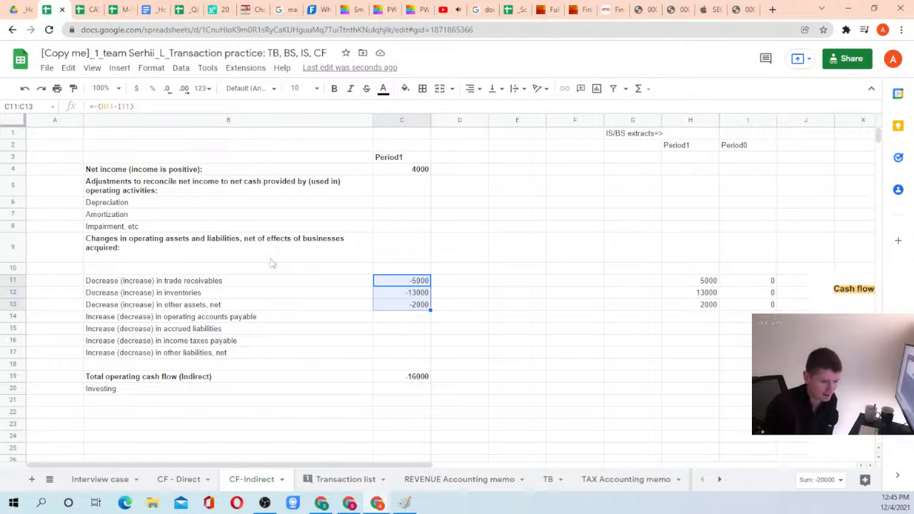
drag(168, 375, 420, 381)
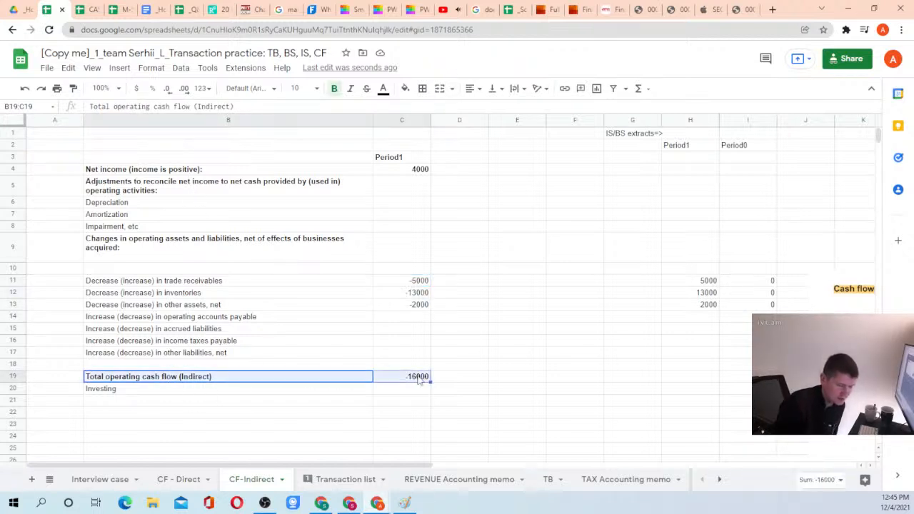
click(412, 383)
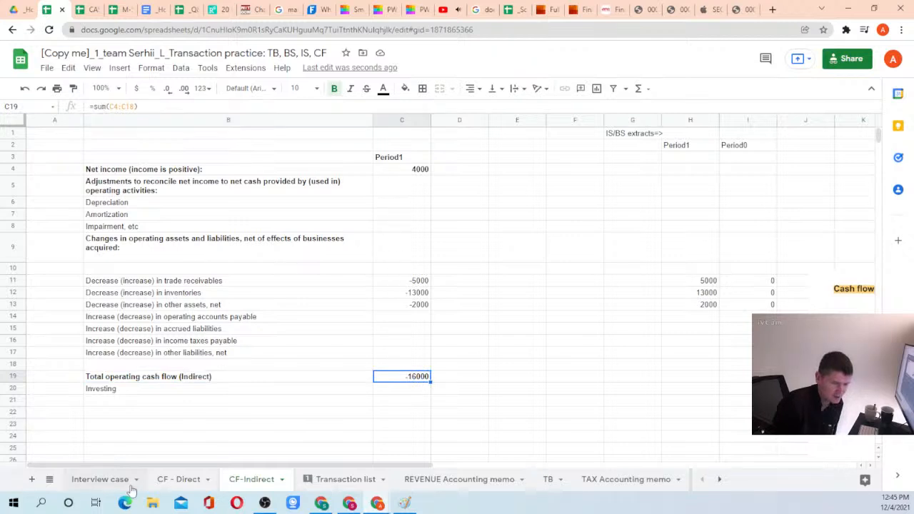
Examine the Period1 formulas for cash paid to suppliers, cash collected from customers and Total operating on CF - Direct
click(180, 481)
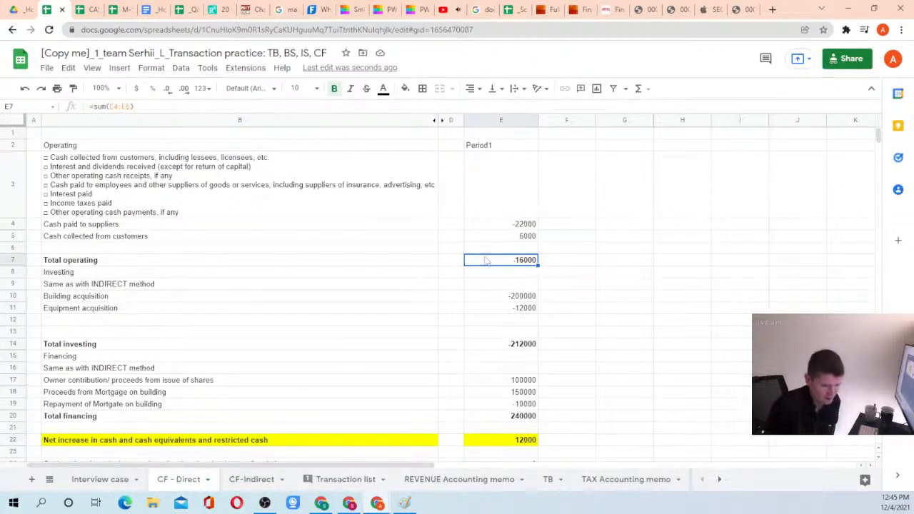
click(502, 215)
click(501, 226)
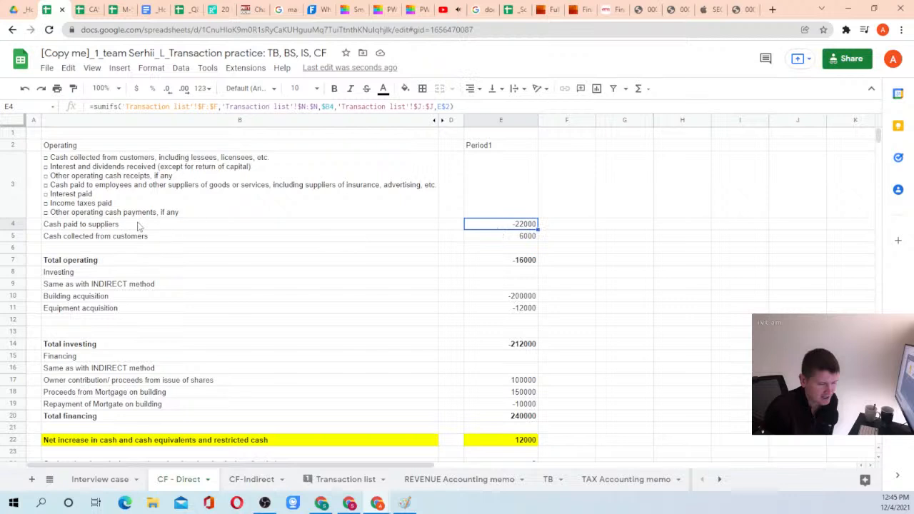
click(527, 240)
click(514, 261)
click(516, 239)
click(506, 220)
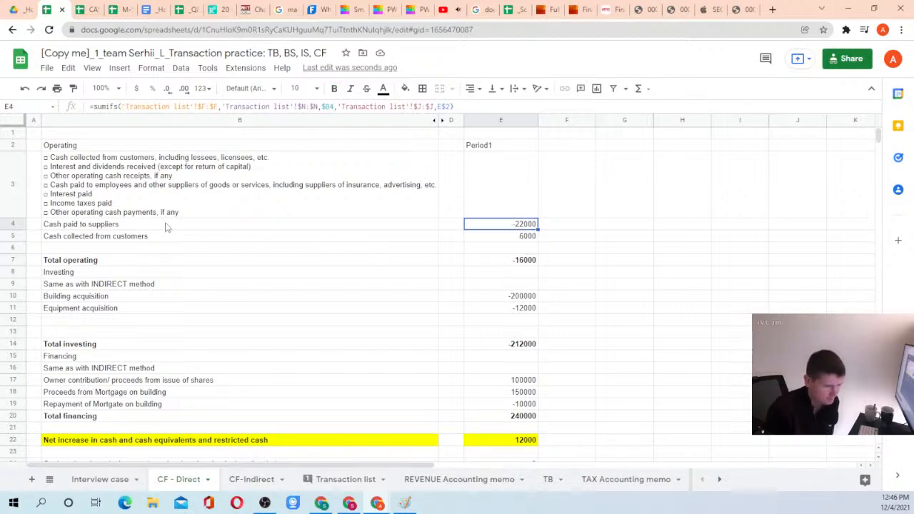
click(166, 227)
click(182, 241)
click(509, 225)
click(516, 241)
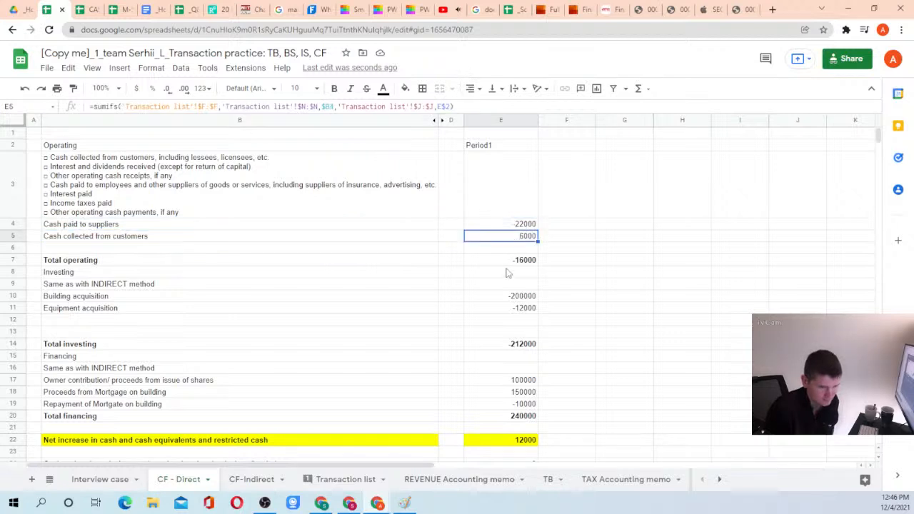
click(510, 263)
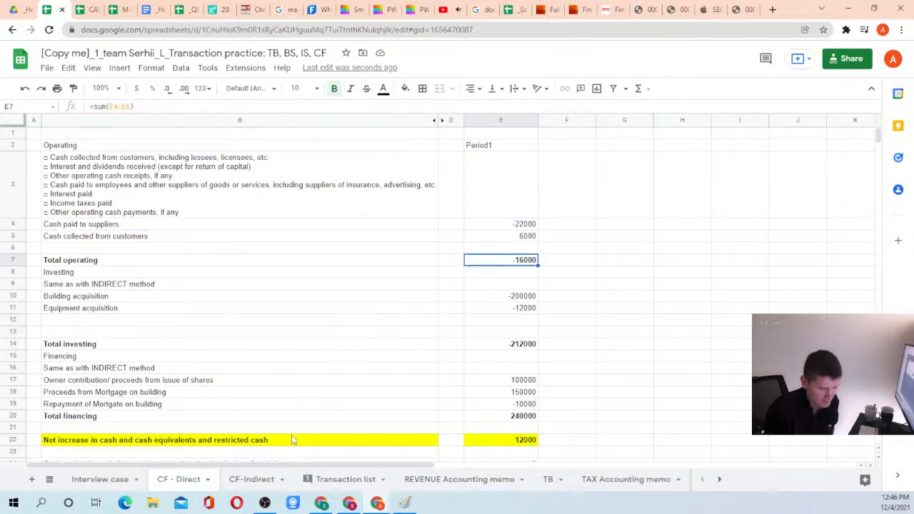
Check the net increase in cash section on CF - Direct, and compare the CF-Indirect operating total with the direct-method amounts in E4:E5
scroll(426, 351, down, 3)
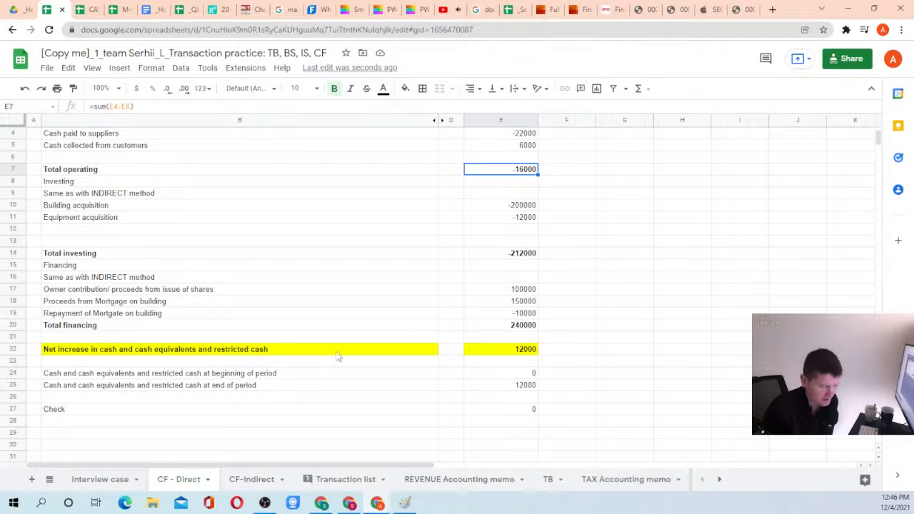
click(250, 479)
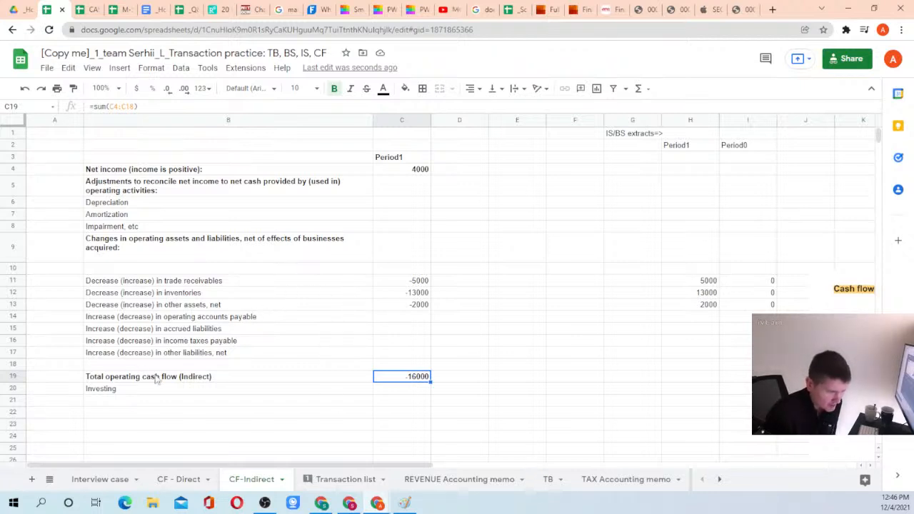
click(180, 479)
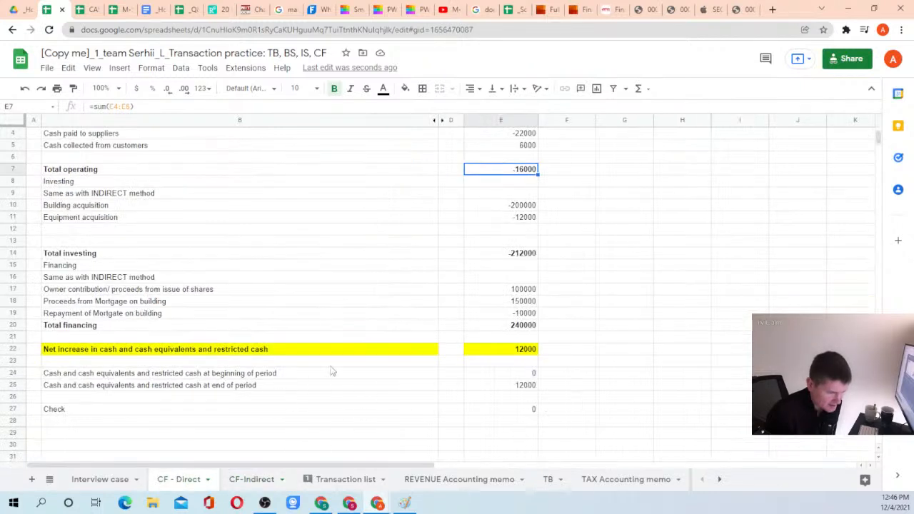
scroll(516, 271, up, 3)
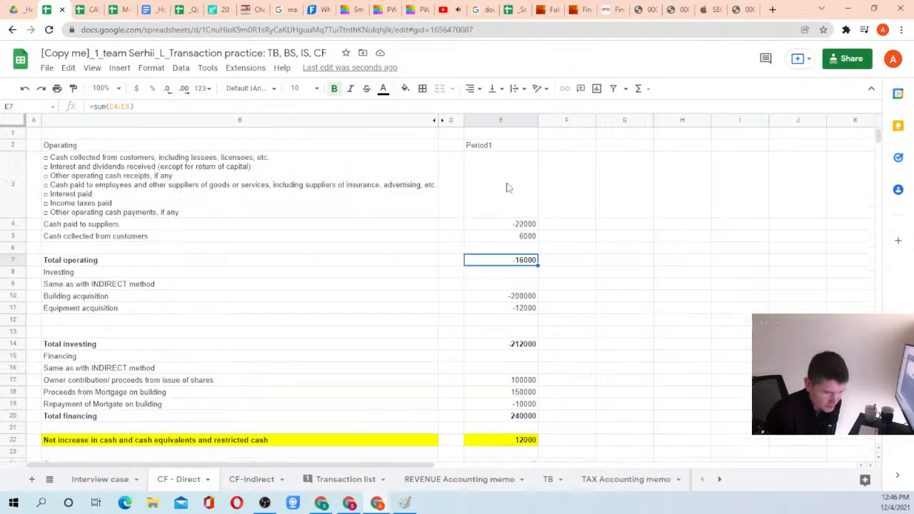
key(Down)
key(Up)
key(Up)
click(512, 263)
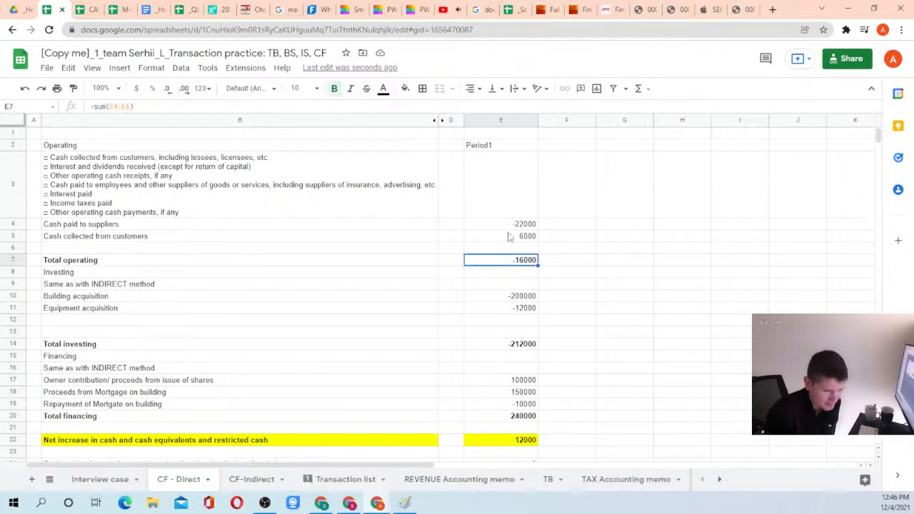
click(505, 224)
drag(506, 225, 506, 238)
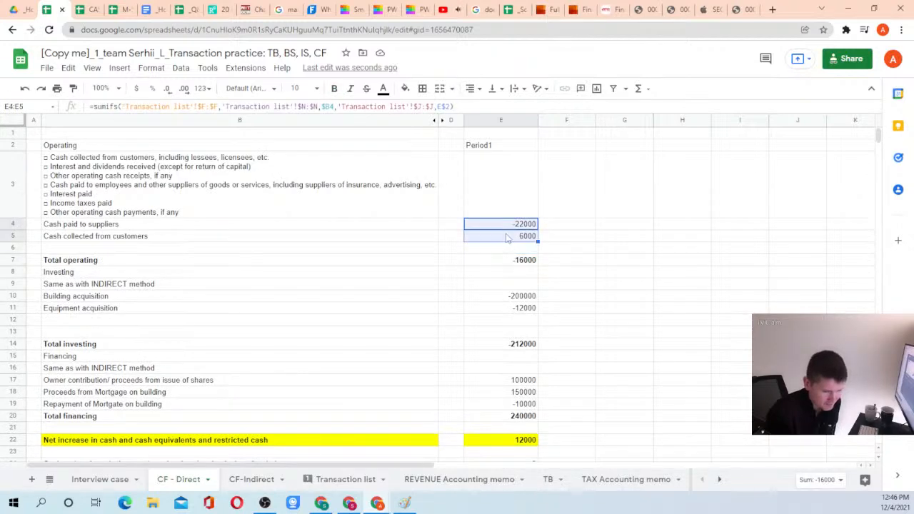
Review the Cash paid to suppliers and Cash collected from customers amounts and their Period1 formulas on CF - Direct
click(156, 229)
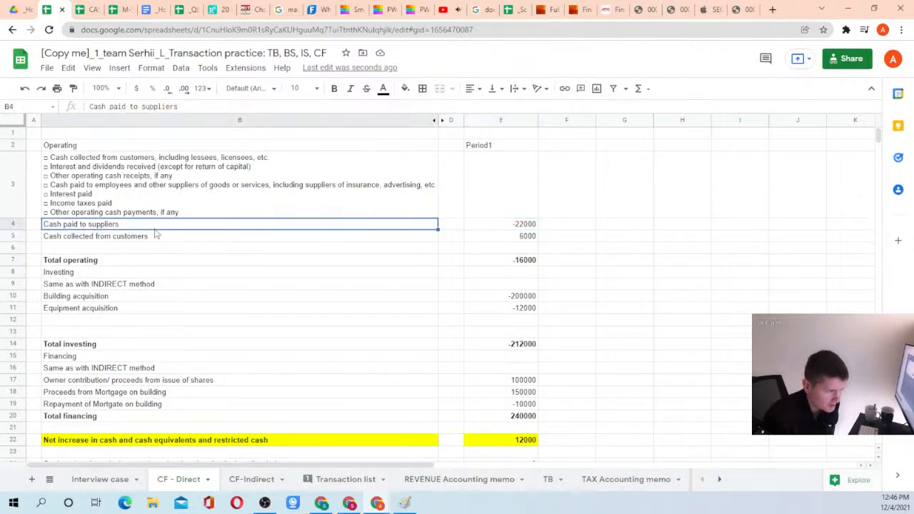
click(526, 226)
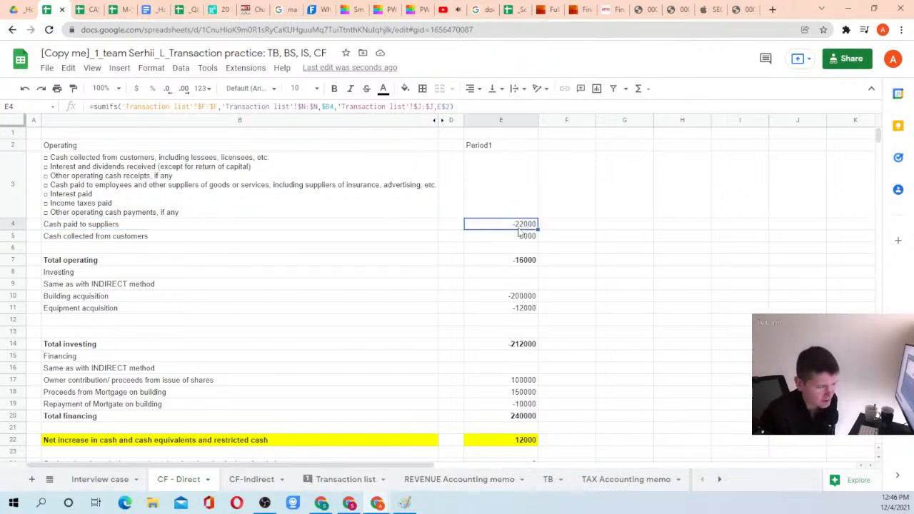
drag(172, 240, 530, 239)
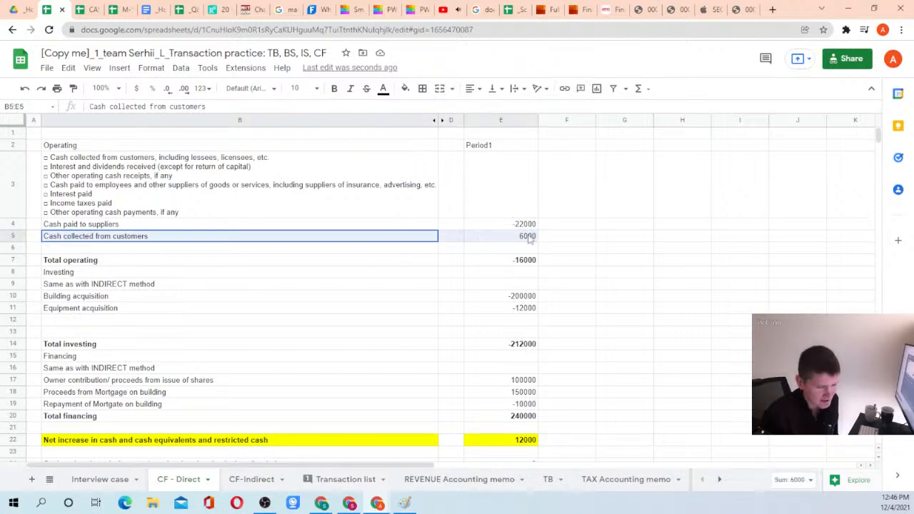
click(529, 238)
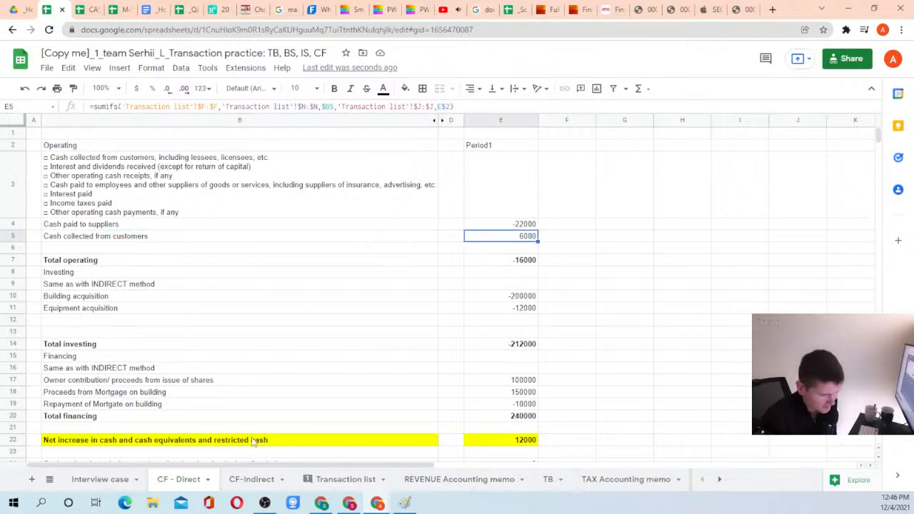
Inspect the Period1 net income and the trade receivables, inventories and other assets change formulas on CF-Indirect
click(255, 479)
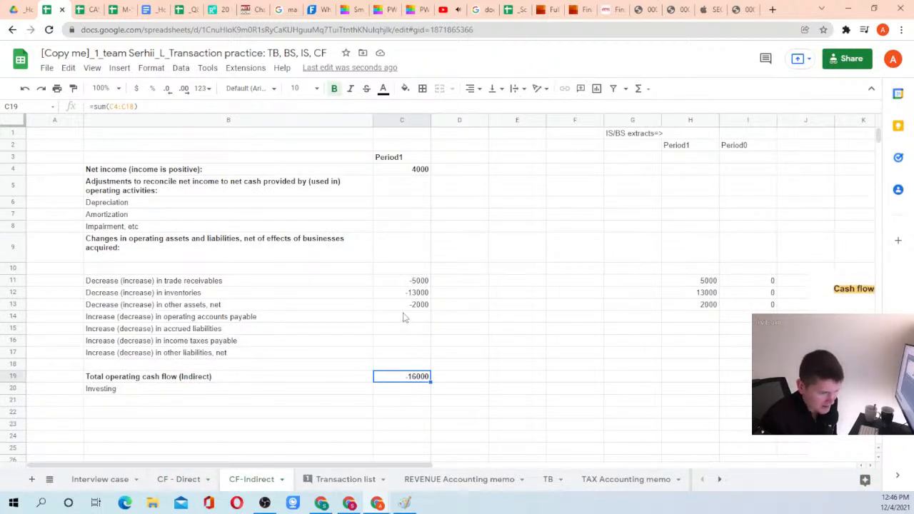
click(416, 171)
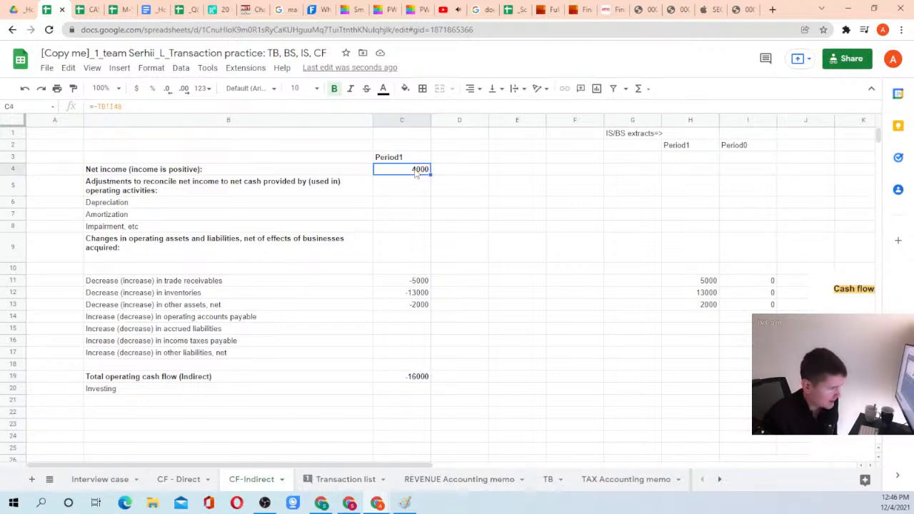
click(412, 283)
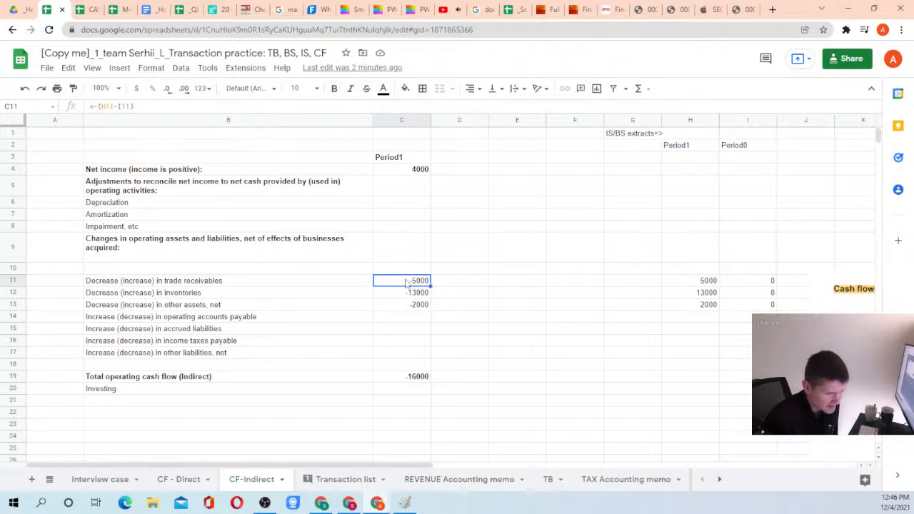
click(408, 295)
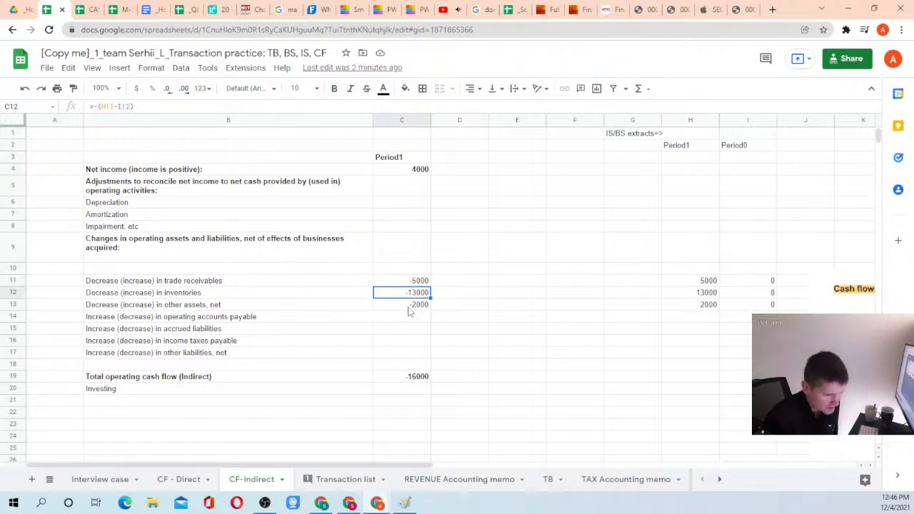
click(421, 306)
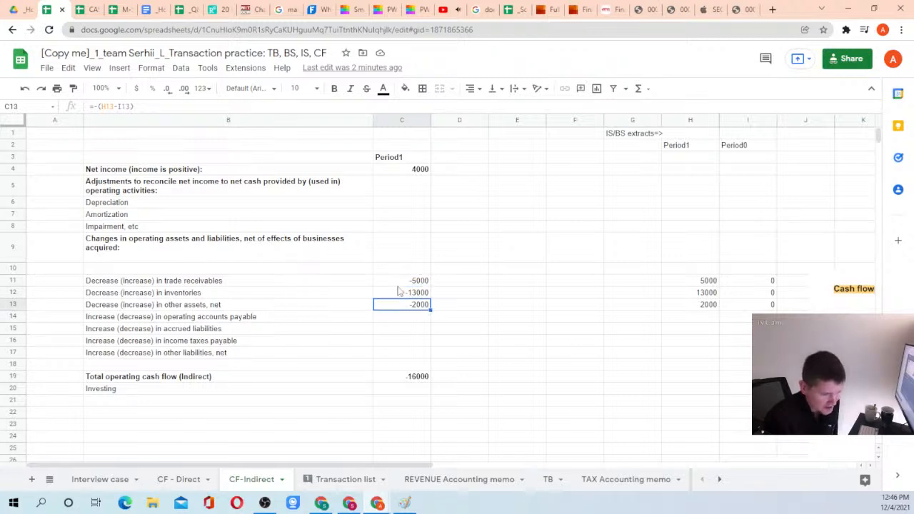
Review the working-capital change lines in B11:C13 together as the adjustments to net income
drag(400, 283, 396, 306)
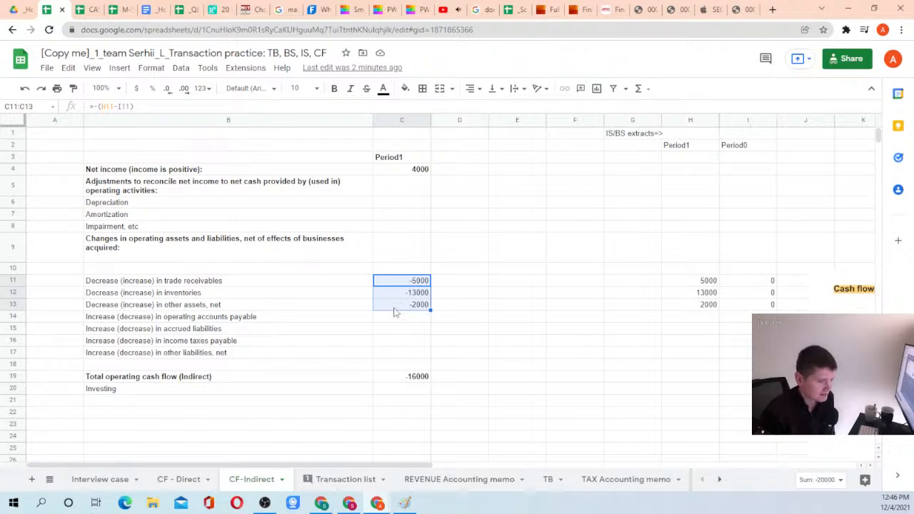
drag(253, 284, 403, 307)
click(417, 307)
drag(286, 282, 401, 309)
click(417, 308)
drag(268, 283, 402, 312)
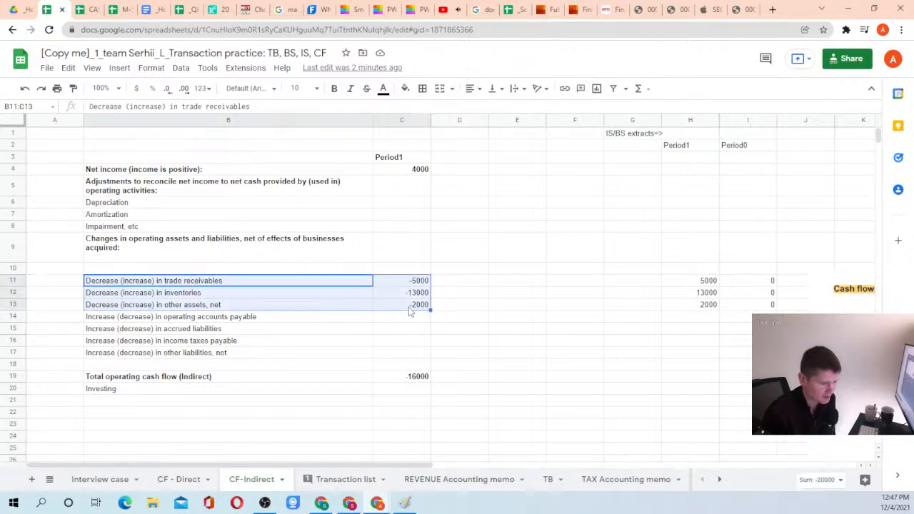
click(401, 308)
drag(243, 283, 384, 314)
click(409, 310)
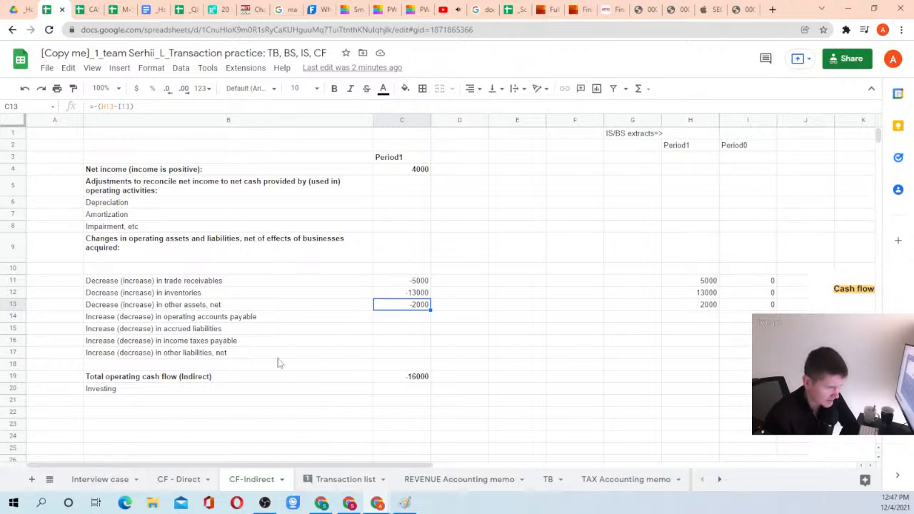
Look through the Transaction list entries and their accounting periods to locate where the Period1 transactions end
click(357, 479)
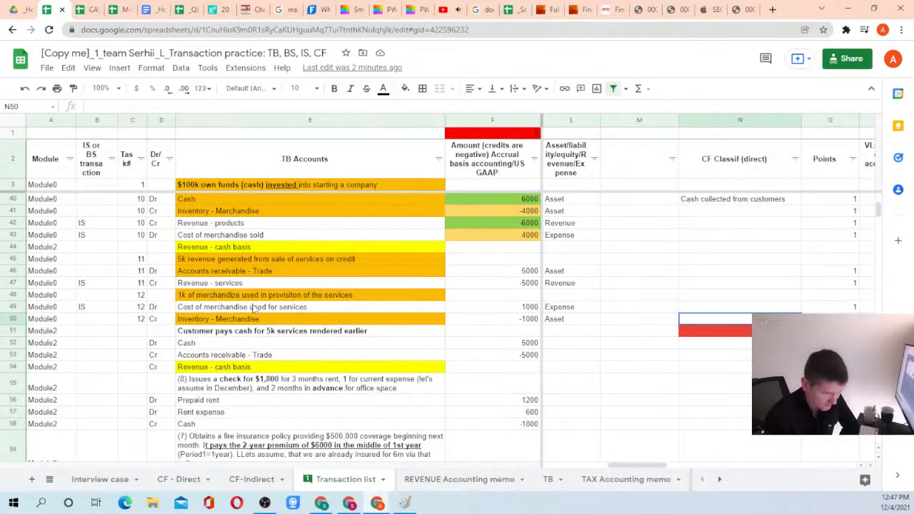
scroll(271, 313, down, 5)
scroll(280, 300, up, 2)
scroll(280, 300, up, 5)
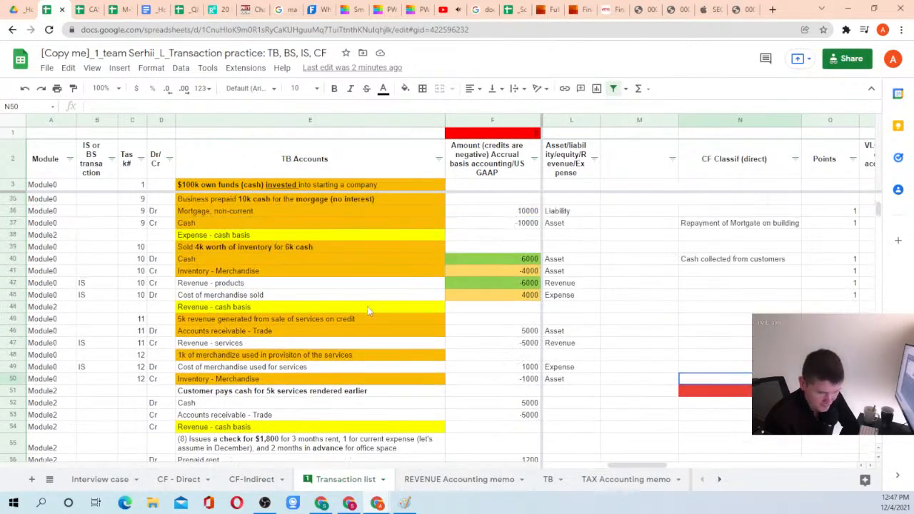
click(527, 293)
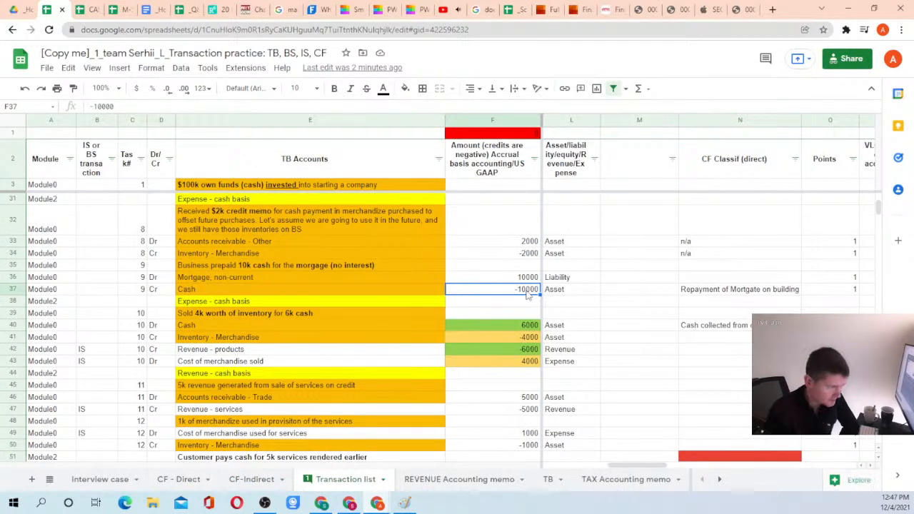
key(Up)
key(Up)
key(Up)
key(Up)
key(Up)
key(Up)
key(Up)
key(Up)
key(Up)
key(Up)
key(Right)
key(Down)
key(Down)
key(Down)
key(Down)
key(Down)
key(Down)
key(Down)
key(Down)
key(Down)
key(Down)
key(Down)
key(Down)
key(Down)
key(Down)
key(Down)
key(Down)
key(Down)
key(Down)
key(Down)
key(Down)
key(Down)
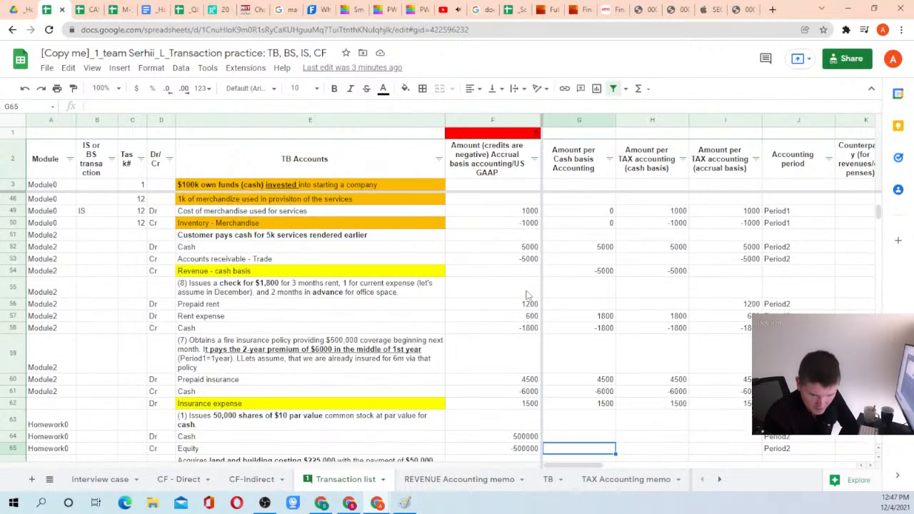
key(Up)
key(Up)
key(Up)
key(Up)
key(Up)
key(Up)
key(Up)
key(Up)
key(Up)
key(Up)
key(Up)
key(Up)
key(Up)
key(Up)
key(Up)
key(Up)
key(Up)
key(Up)
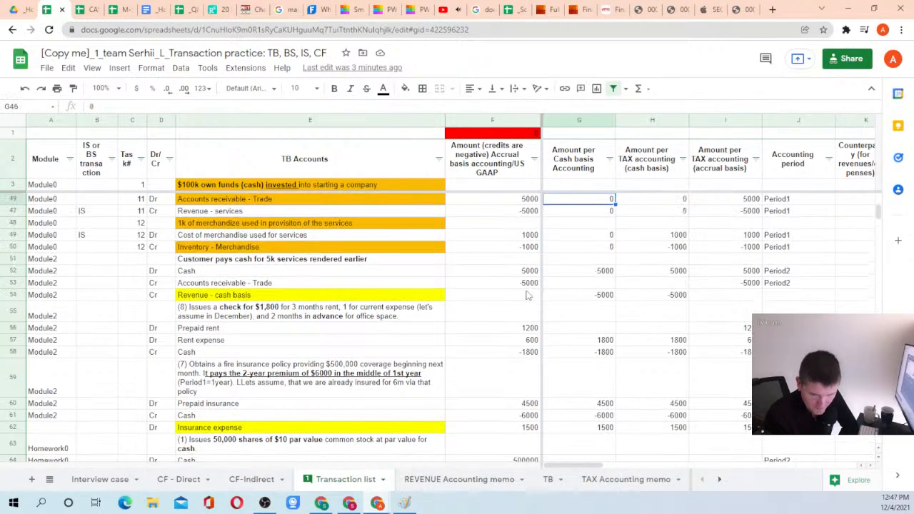
key(Down)
key(Down)
key(Down)
key(Left)
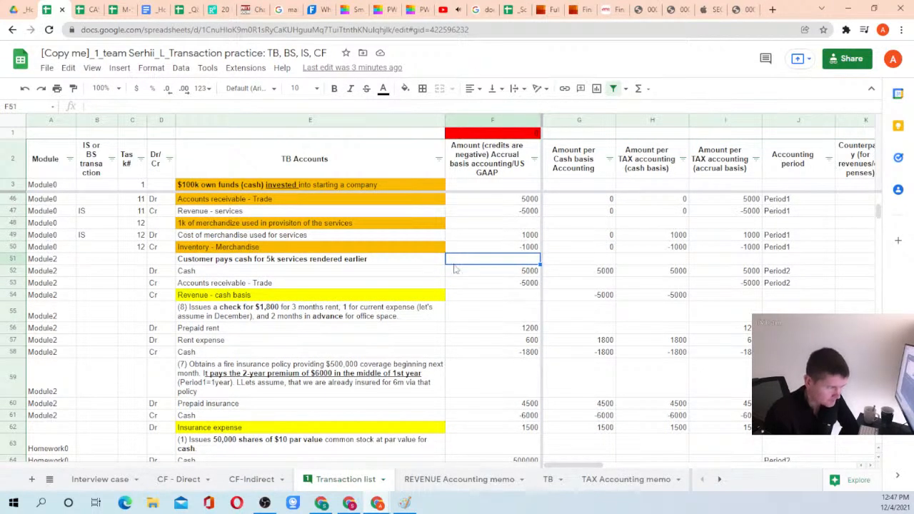
Insert eight blank rows above the "Customer pays cash for 5k services rendered earlier" entry at row 51
click(26, 259)
right_click(25, 259)
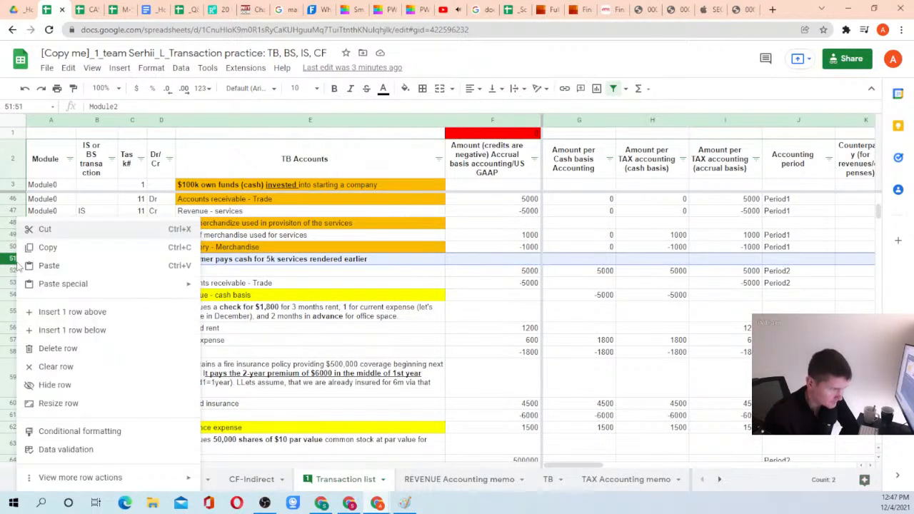
click(72, 312)
right_click(13, 264)
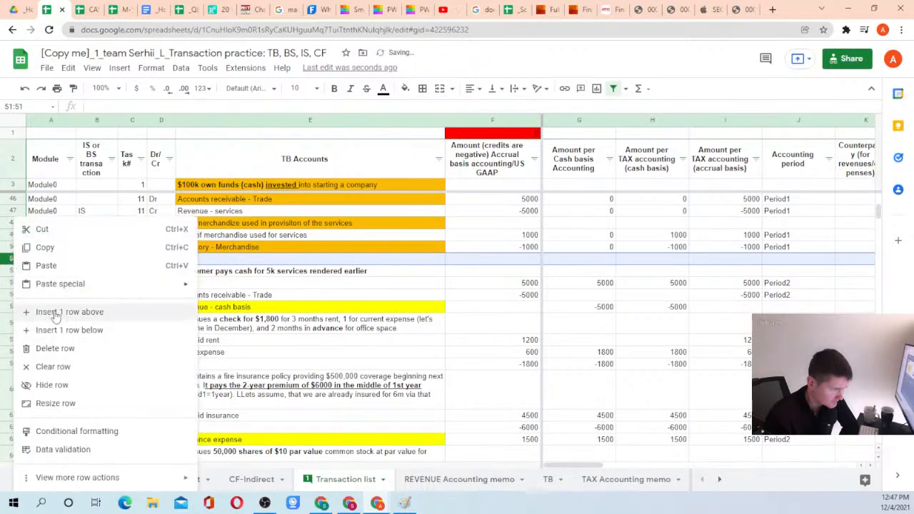
click(64, 313)
click(13, 269)
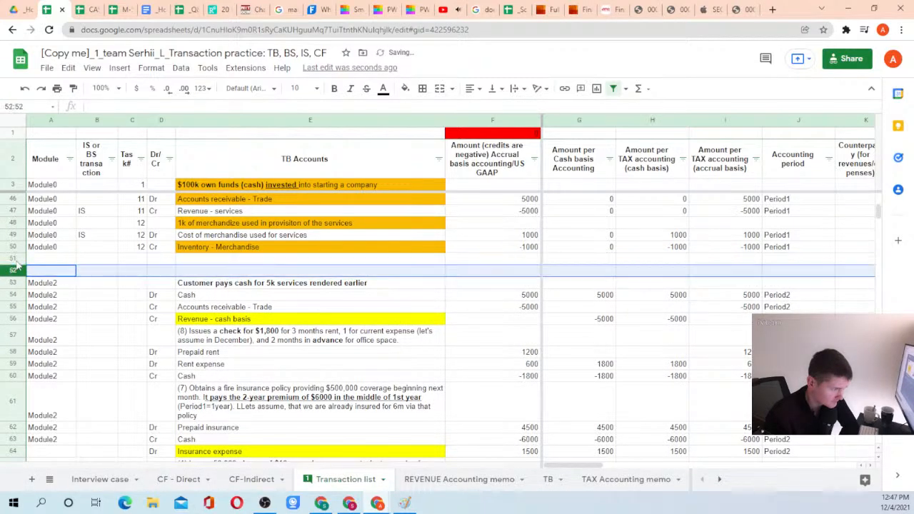
shift+click(14, 259)
right_click(14, 261)
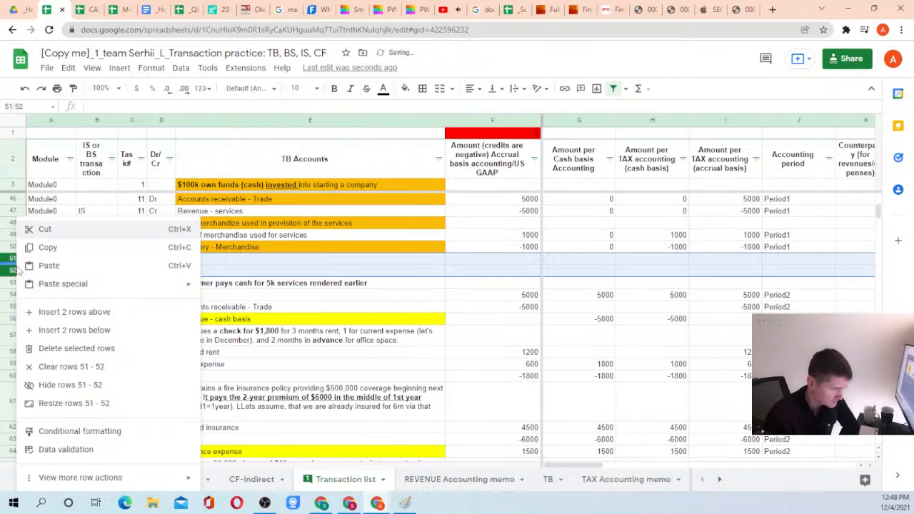
click(71, 313)
right_click(12, 259)
click(70, 312)
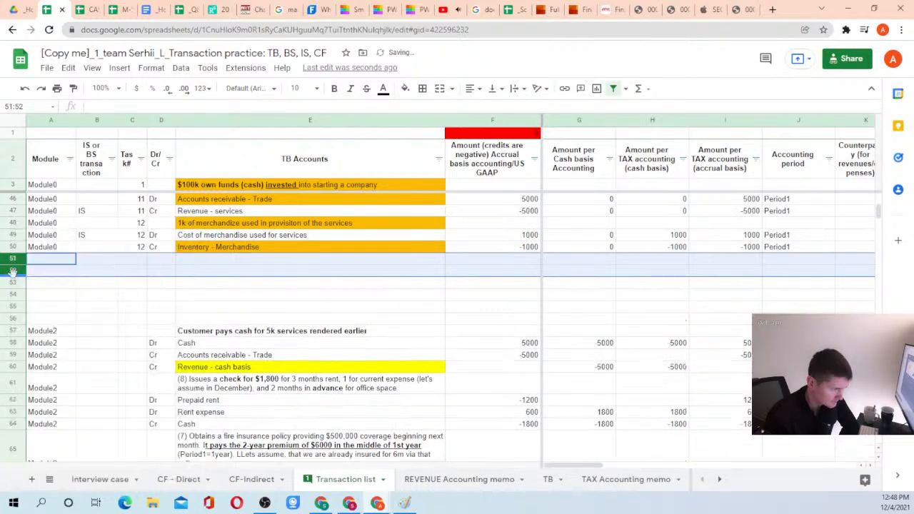
right_click(12, 262)
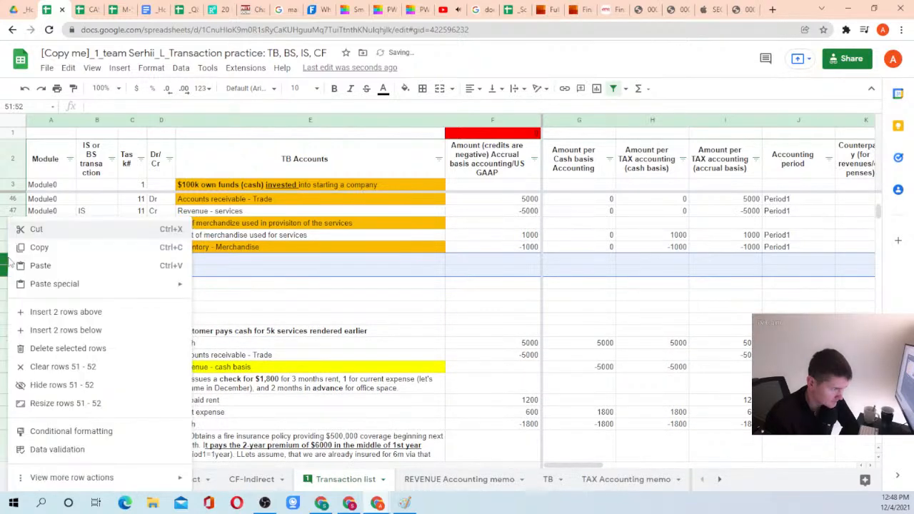
click(45, 312)
click(153, 263)
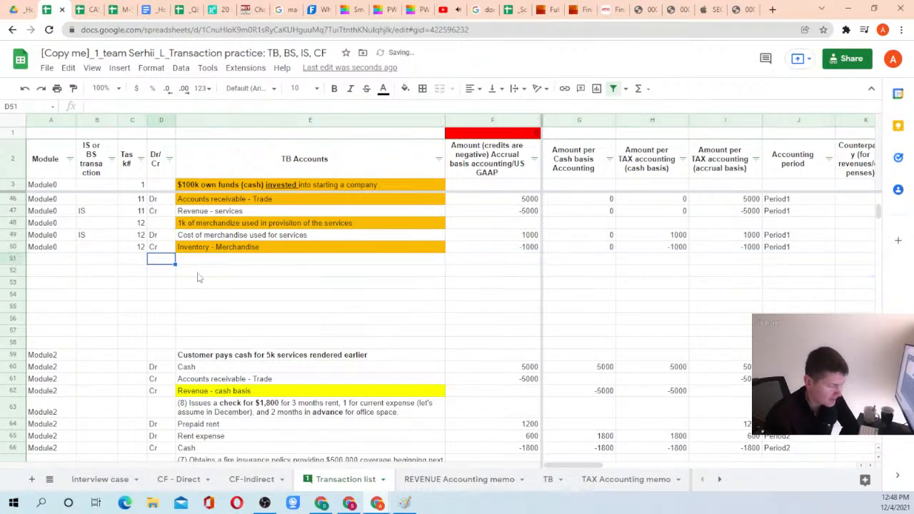
Enter the transaction description "Depreciation of equipment of $200" in E51, directly below the task 12 entries
click(198, 261)
scroll(269, 322, up, 5)
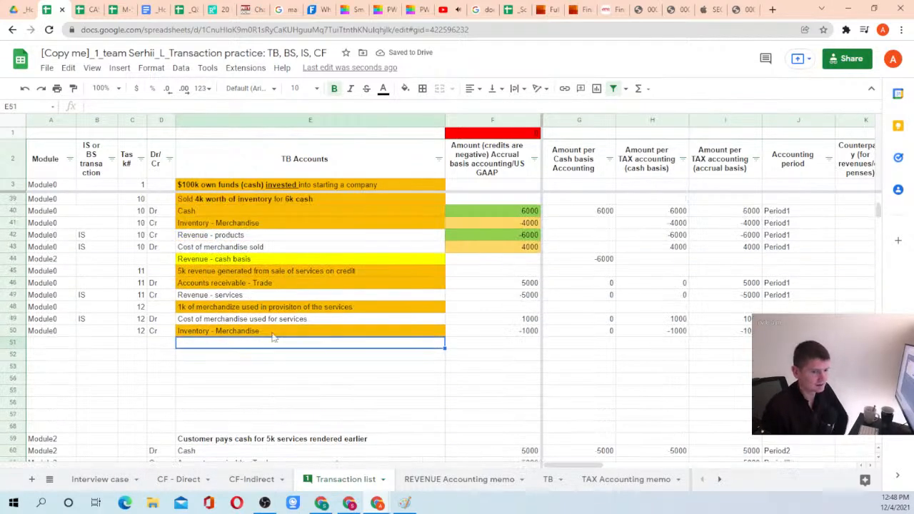
scroll(271, 357, up, 1)
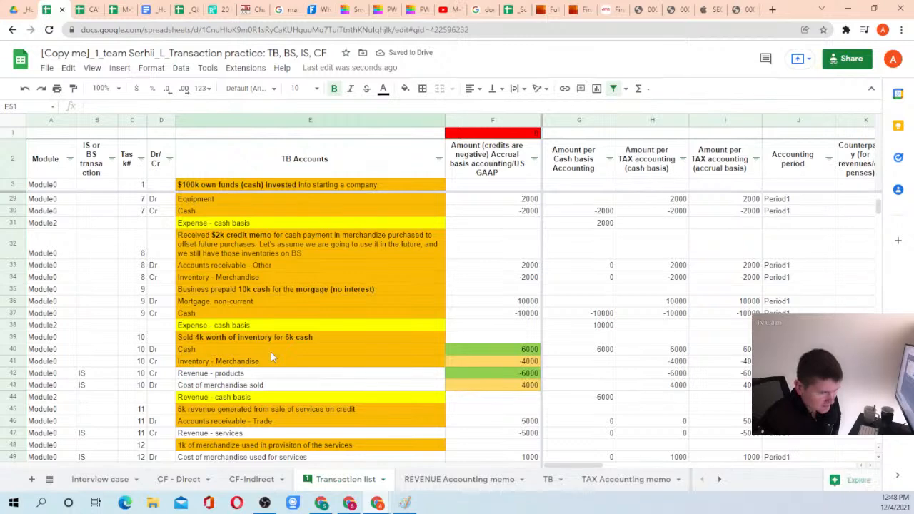
scroll(271, 357, down, 4)
scroll(271, 357, down, 1)
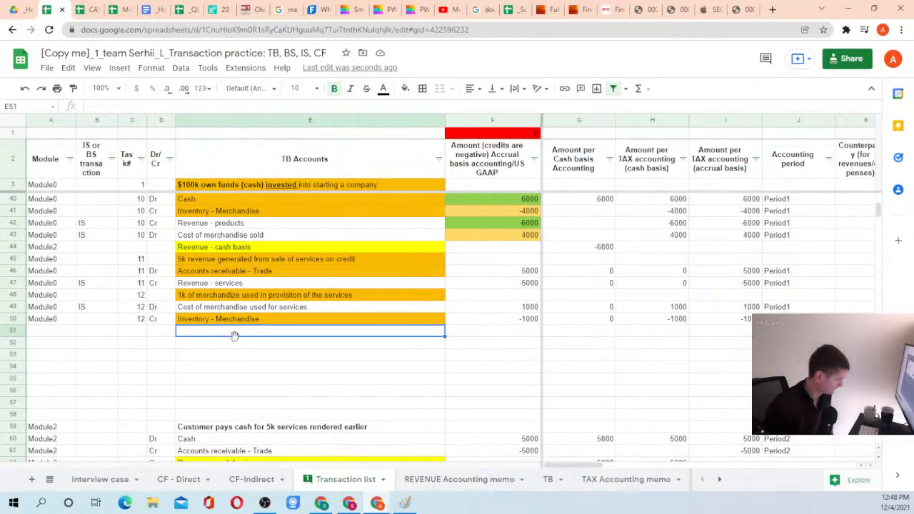
text(Depre)
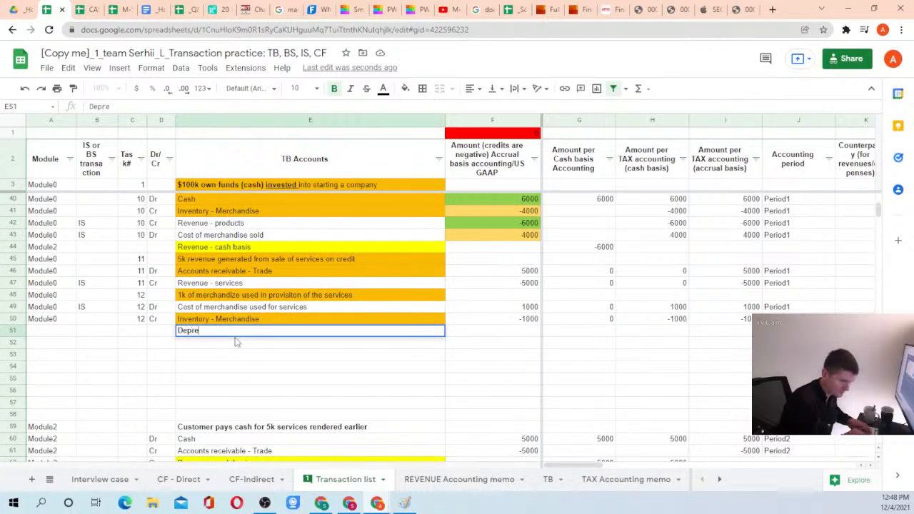
text(ciation of equipment of)
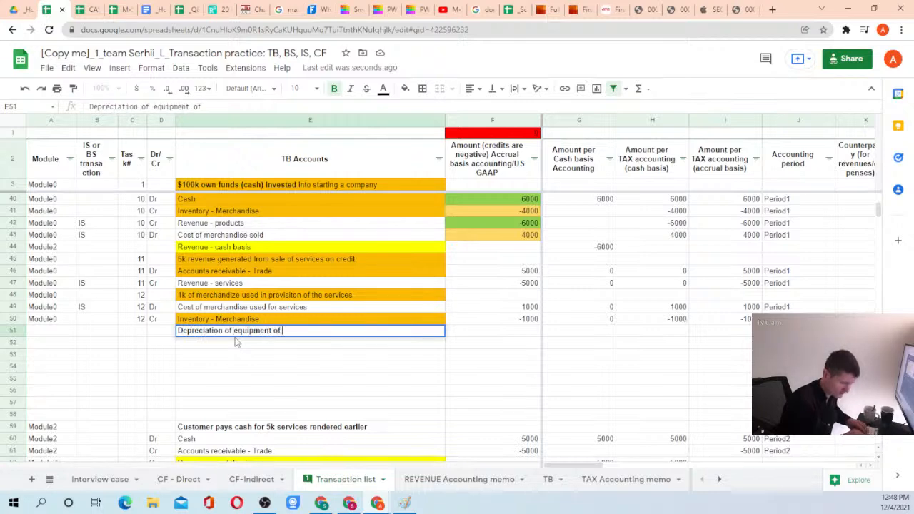
text( $200)
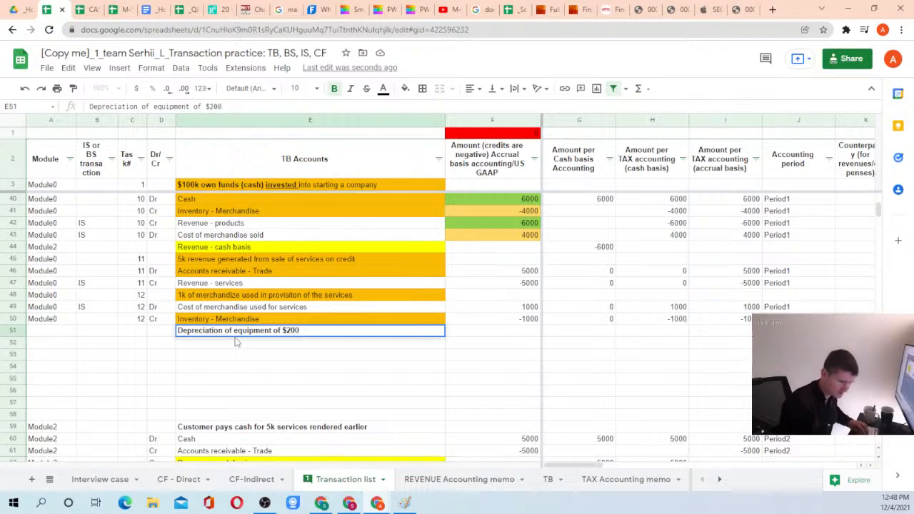
key(Return)
Mark D52 as Dr and D53 as Cr, and enter "Depreciation expense - equipment" as the debit account in E52
key(Left)
text(Dr)
key(Return)
text(C)
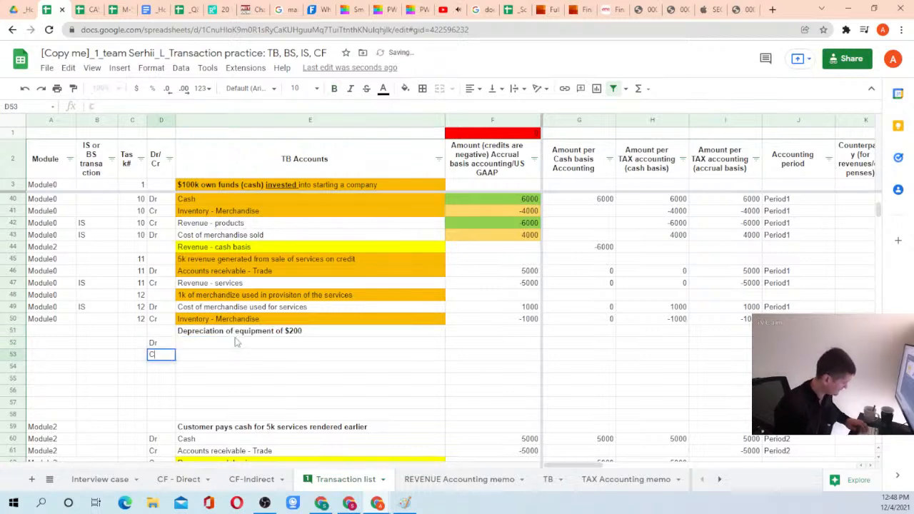
click(237, 342)
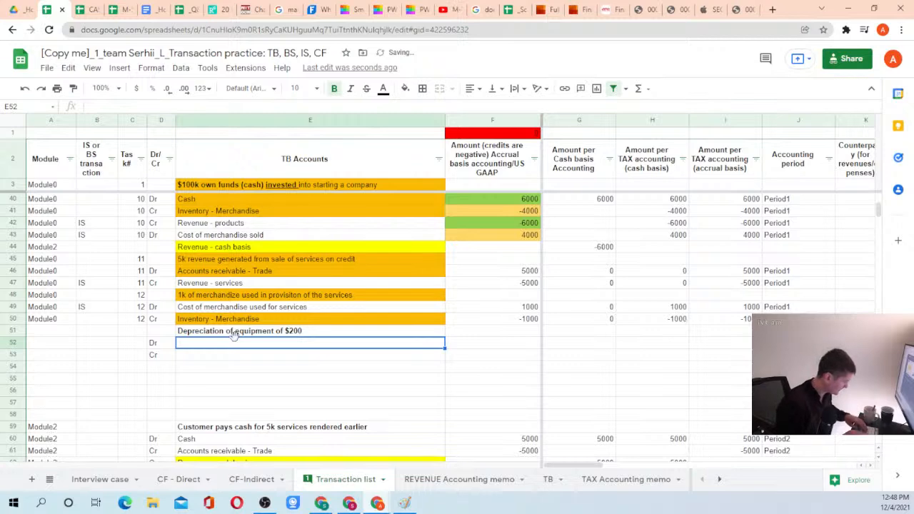
text(Depre)
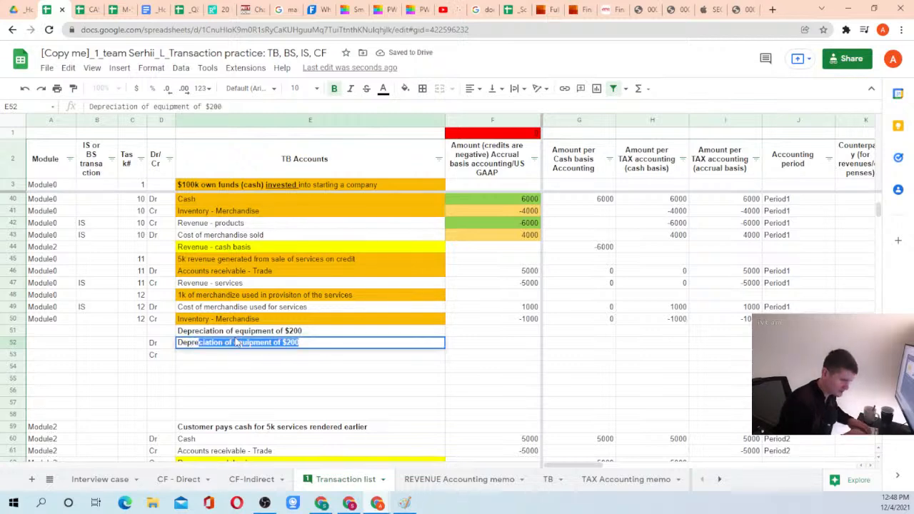
text(ciation expense - equipment)
key(Return)
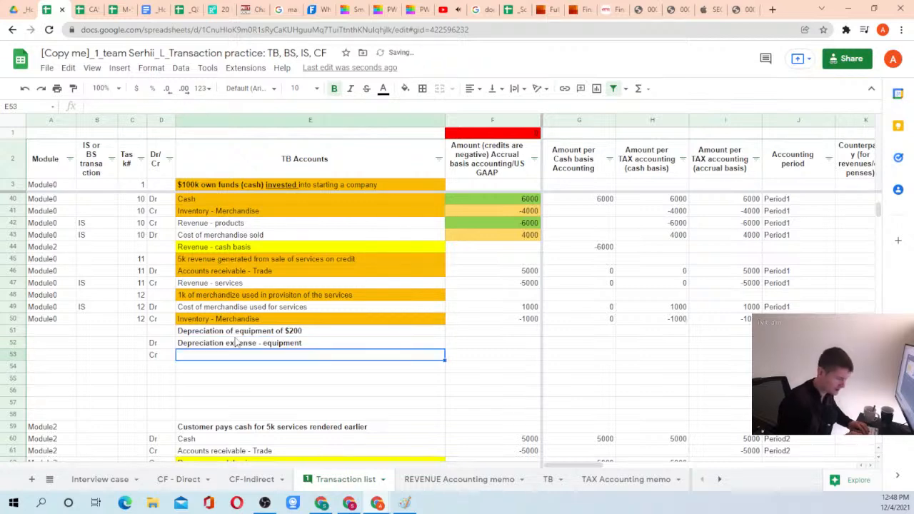
Enter "Accumulated depreciation - equipment" as the credit account in E53
text(Acc)
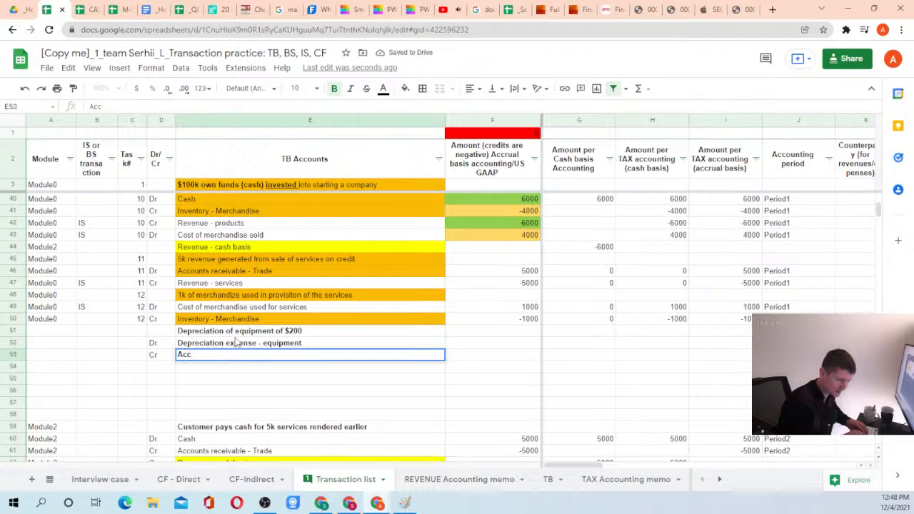
text(umulated de)
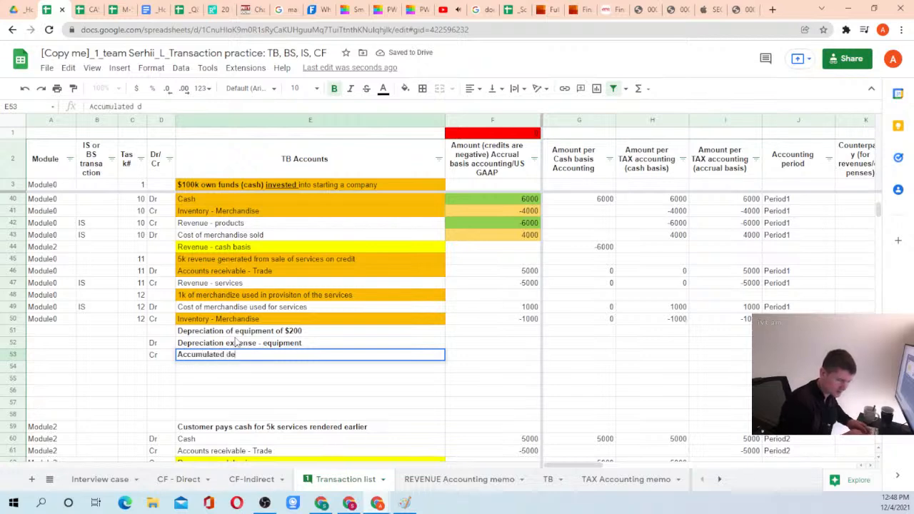
text(preciation - equipment)
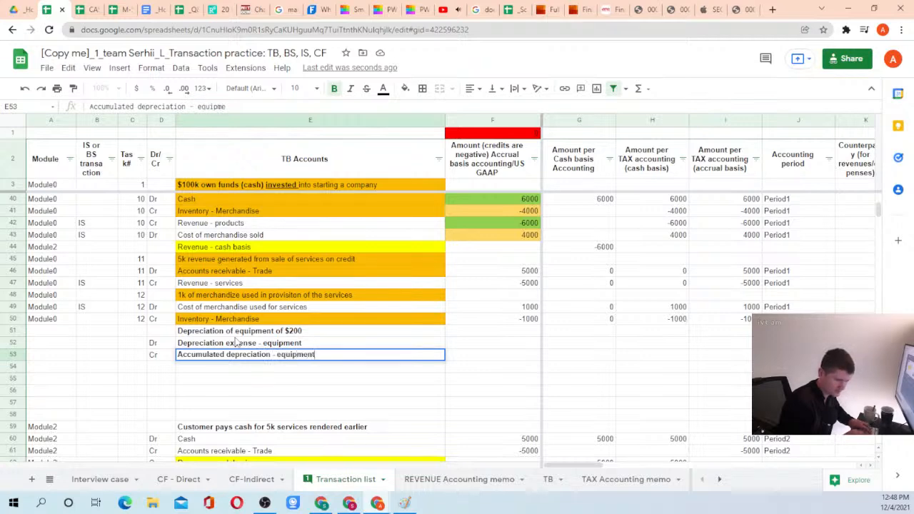
key(Return)
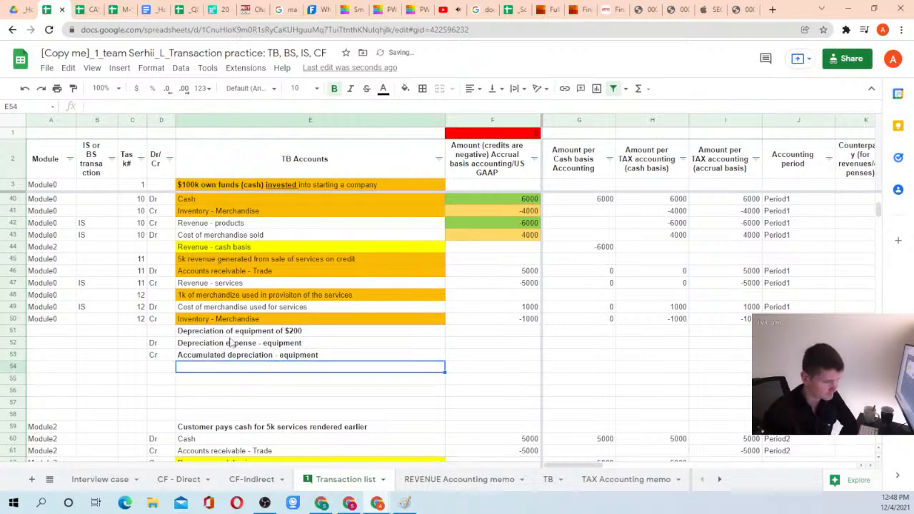
Enter 200 as the accrual amount in F52 and make F53 the negative of F52 by formula
click(472, 343)
text(200)
key(Return)
text(-)
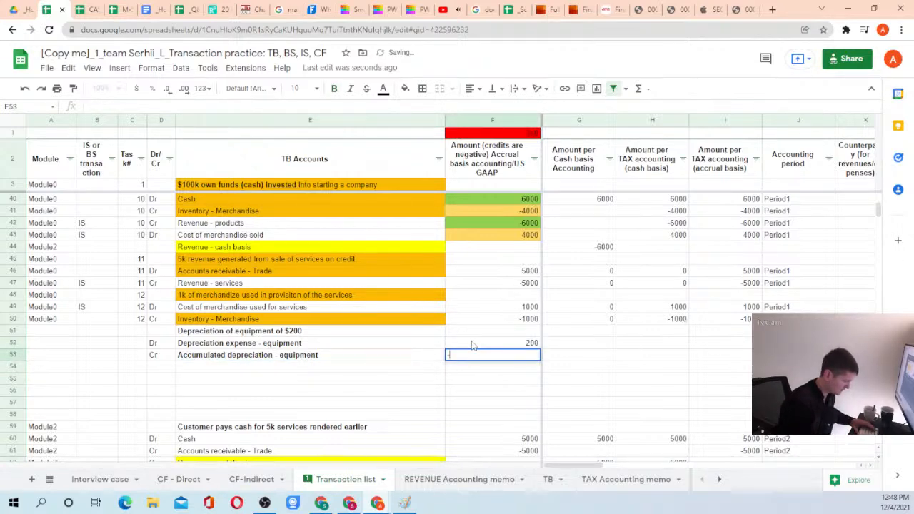
text(200)
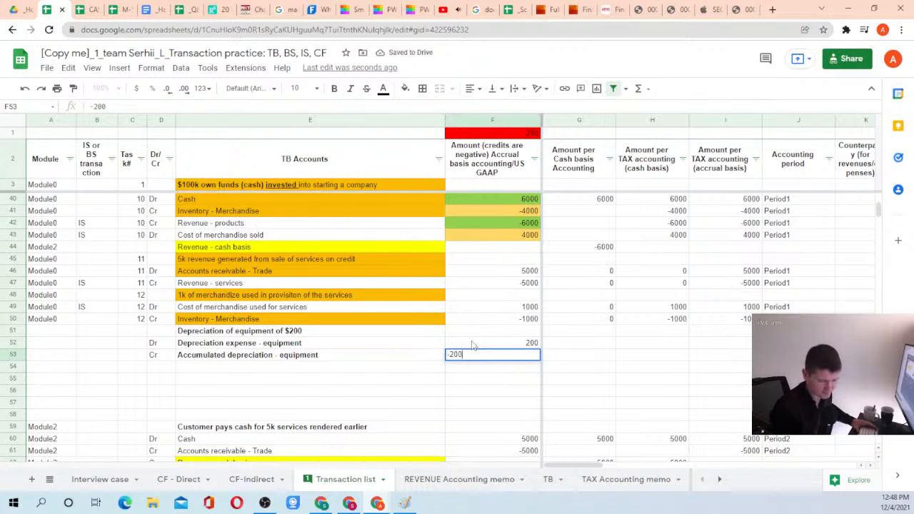
key(BackSpace)
key(BackSpace)
key(BackSpace)
key(BackSpace)
text(=-)
click(472, 346)
key(Return)
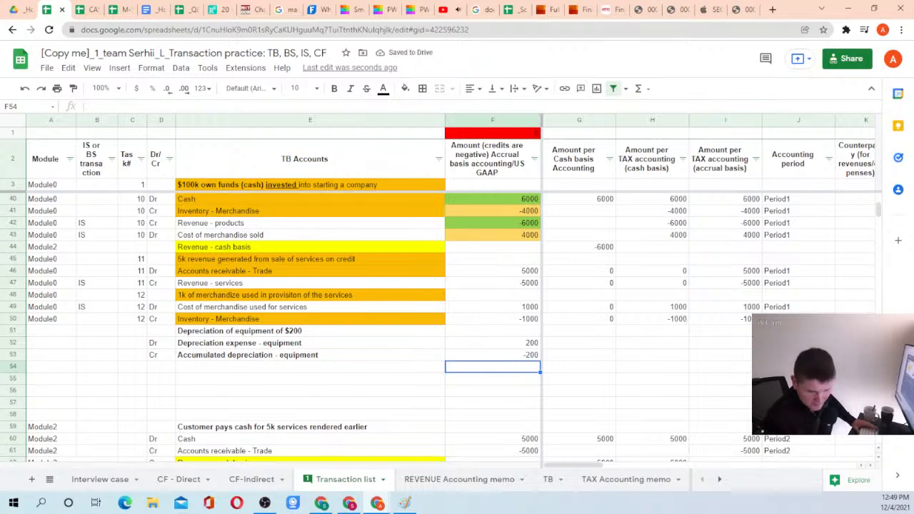
Copy the Period1 accounting period from J49:J50 to the two depreciation lines in J52:J53
drag(801, 307, 802, 320)
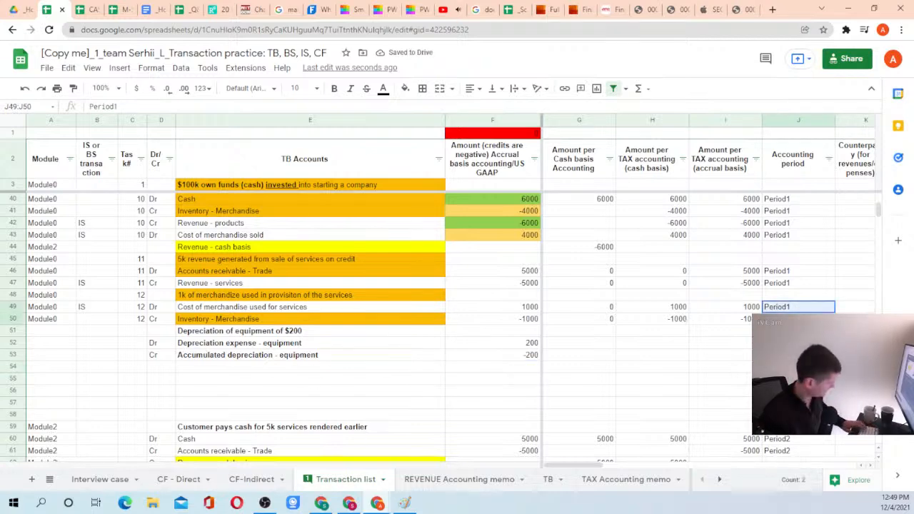
key(ctrl+c)
click(799, 343)
key(ctrl+v)
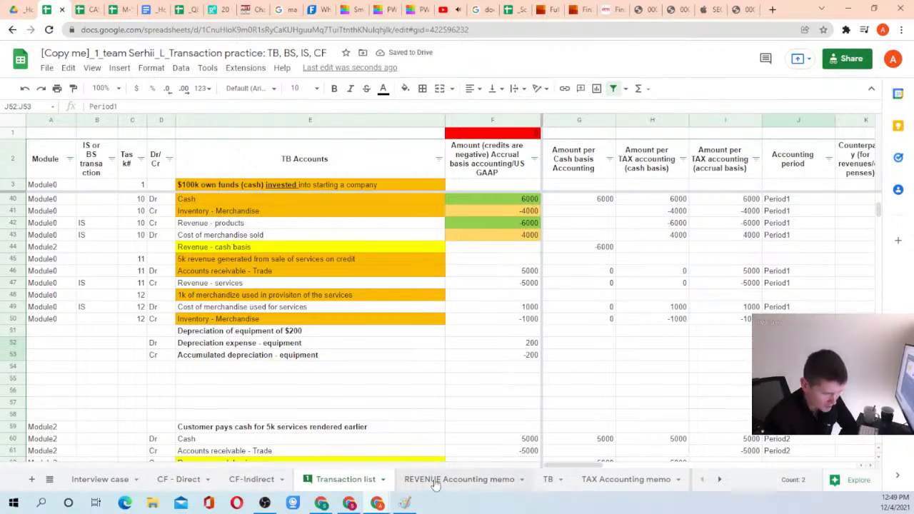
Insert a row above Land on the TB sheet and link D15 to the accumulated depreciation account in 'Transaction list'!E53
click(548, 482)
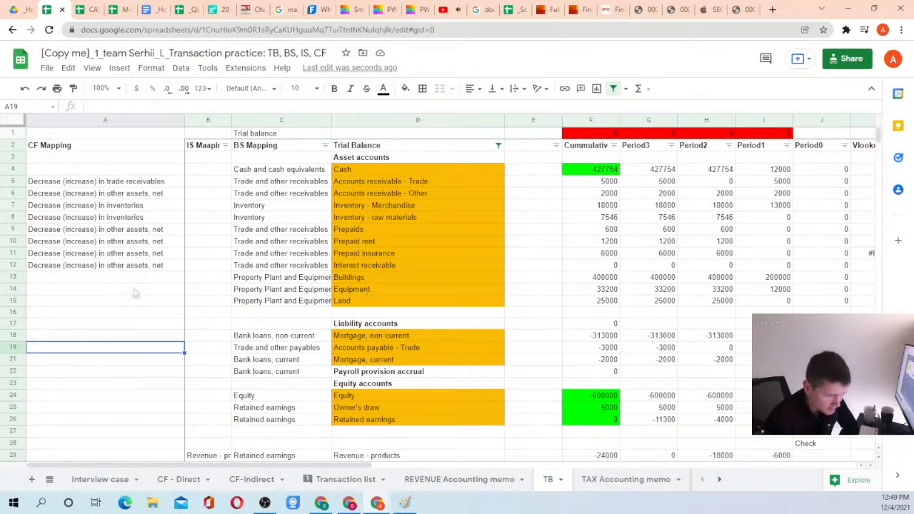
right_click(10, 303)
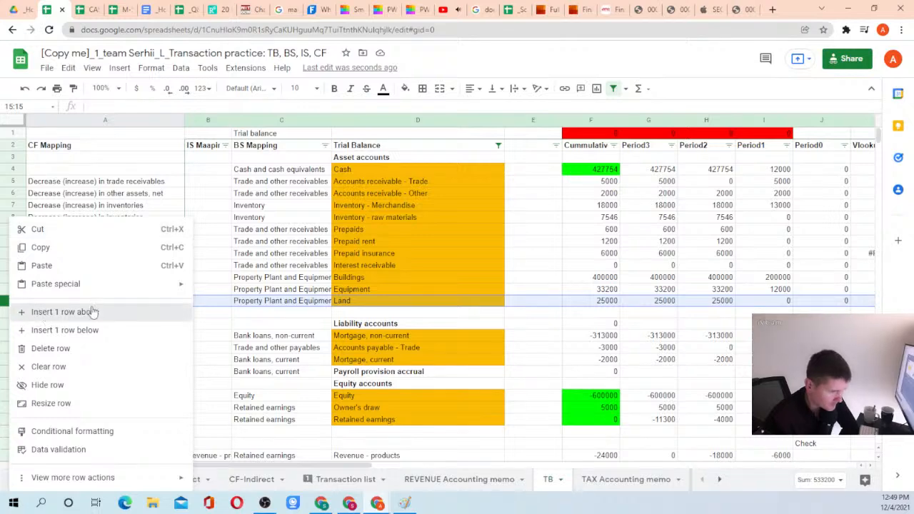
click(43, 312)
click(375, 300)
text(=)
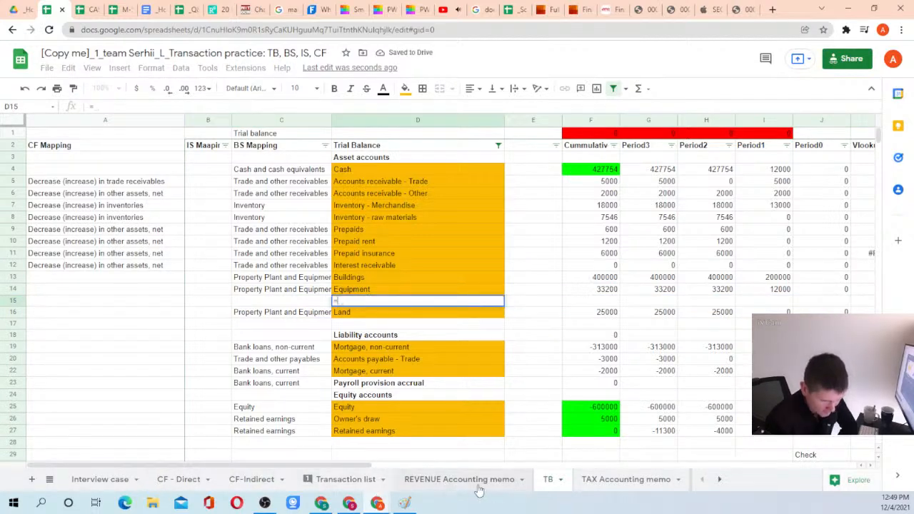
click(344, 481)
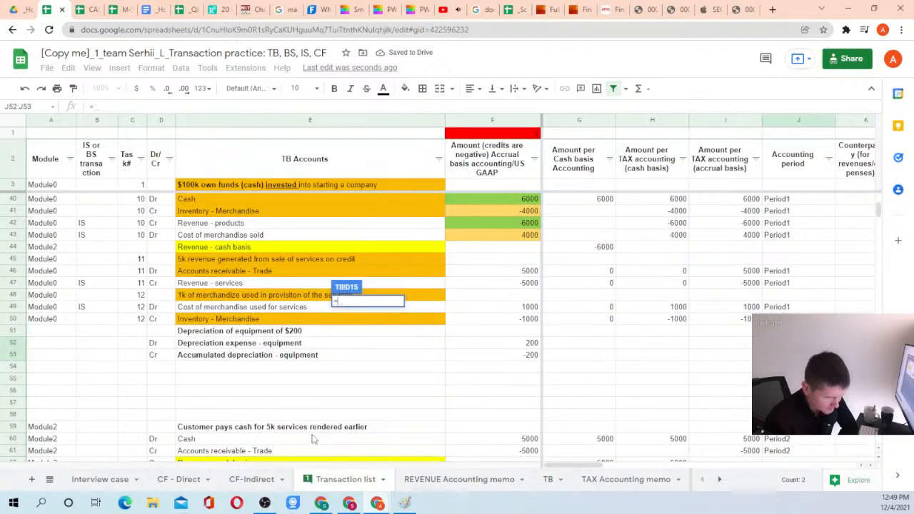
click(236, 355)
key(Return)
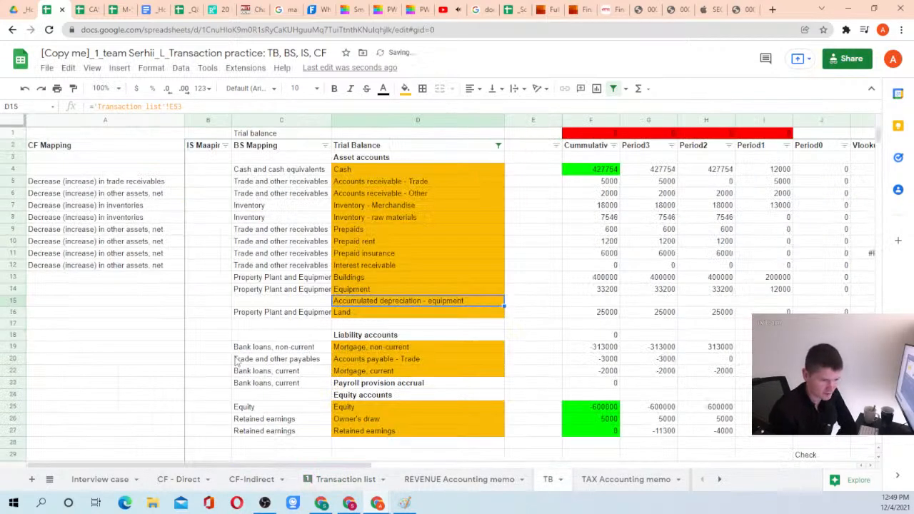
Copy the BS mapping of the Equipment row into C15 for the accumulated depreciation account
key(Up)
key(Left)
key(ctrl+c)
key(Down)
key(ctrl+v)
Copy the cumulative and period balance formulas from the Equipment row, starting at F14, to the accumulated depreciation row 15
key(Up)
key(Right)
key(Right)
key(Right)
key(shift+Right)
key(shift+Right)
key(shift+Right)
key(shift+Right)
key(shift+Right)
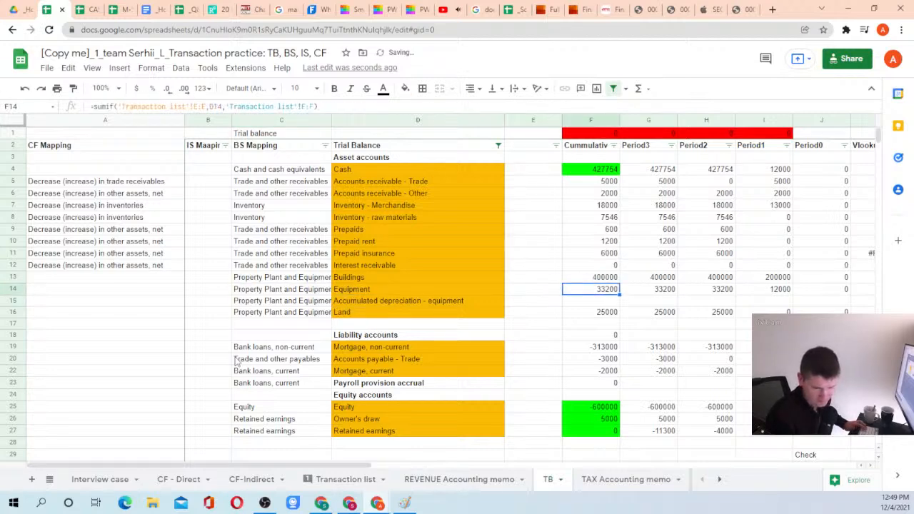
key(shift+Left)
key(ctrl+c)
key(Down)
key(ctrl+v)
key(Up)
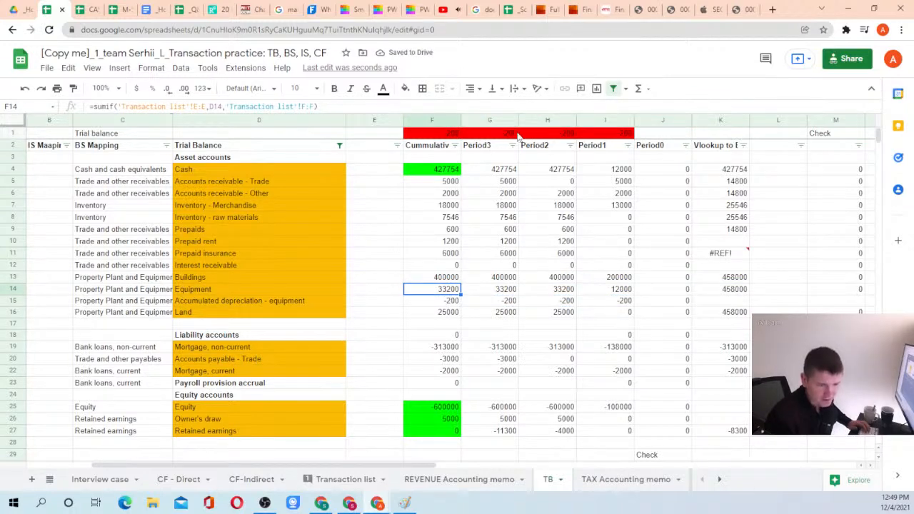
Insert a row above "Payroll expense - product" and copy the IS and BS mappings of "Cost of services" into B36:C36
scroll(263, 196, down, 7)
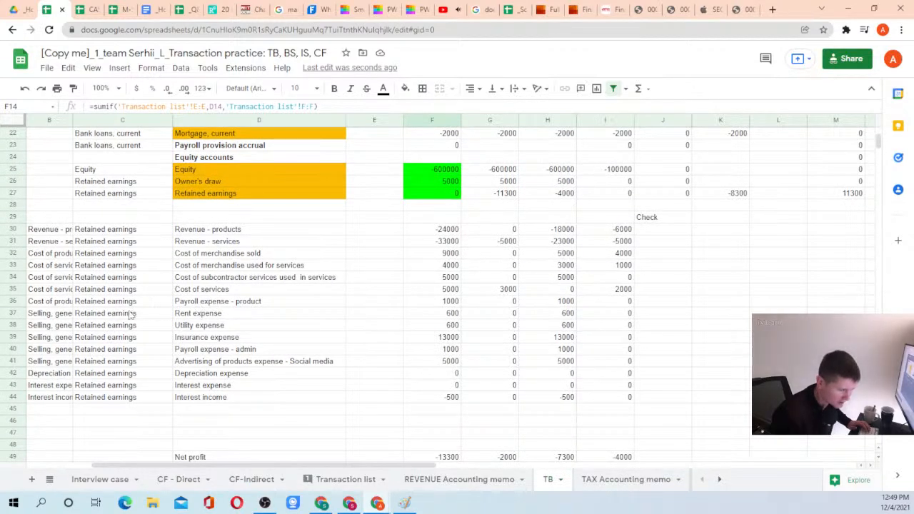
click(13, 301)
right_click(13, 301)
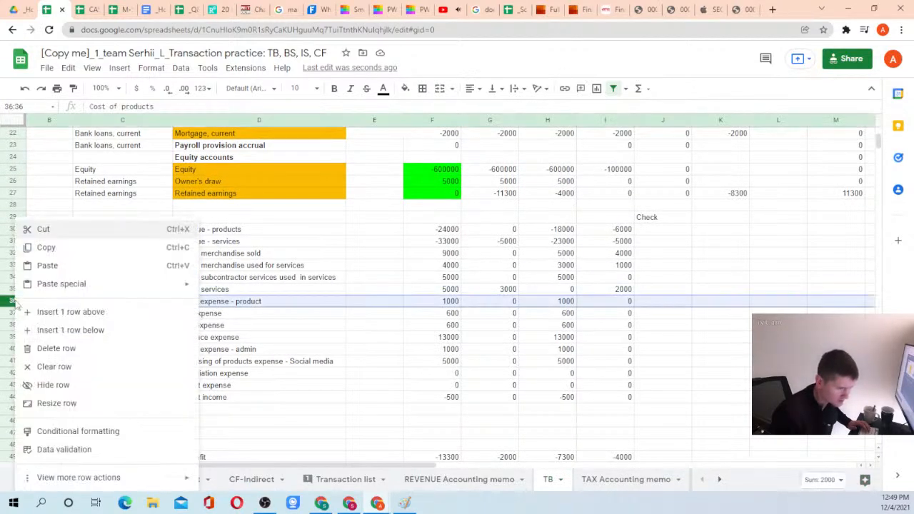
click(55, 312)
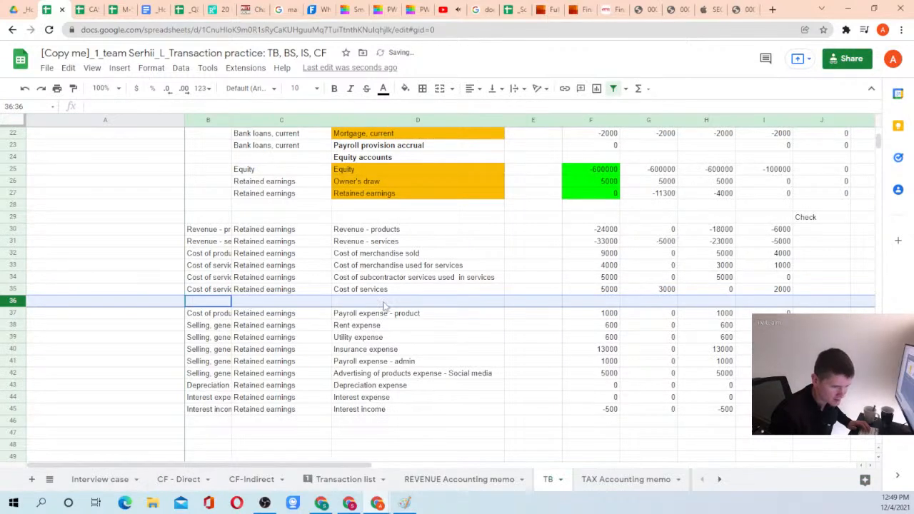
click(340, 298)
drag(208, 289, 280, 293)
key(ctrl+c)
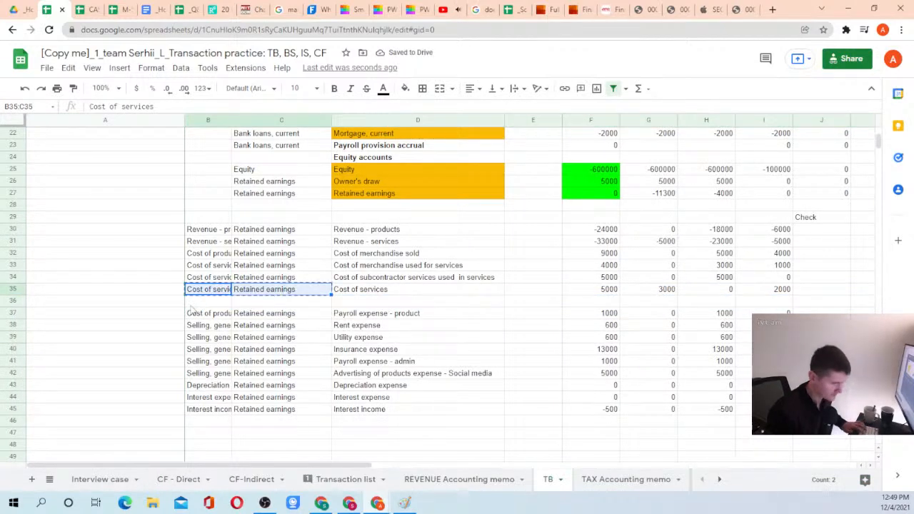
click(212, 301)
key(ctrl+v)
Link D36 to the equipment depreciation expense account in 'Transaction list'!E52
click(377, 304)
text(=)
click(359, 486)
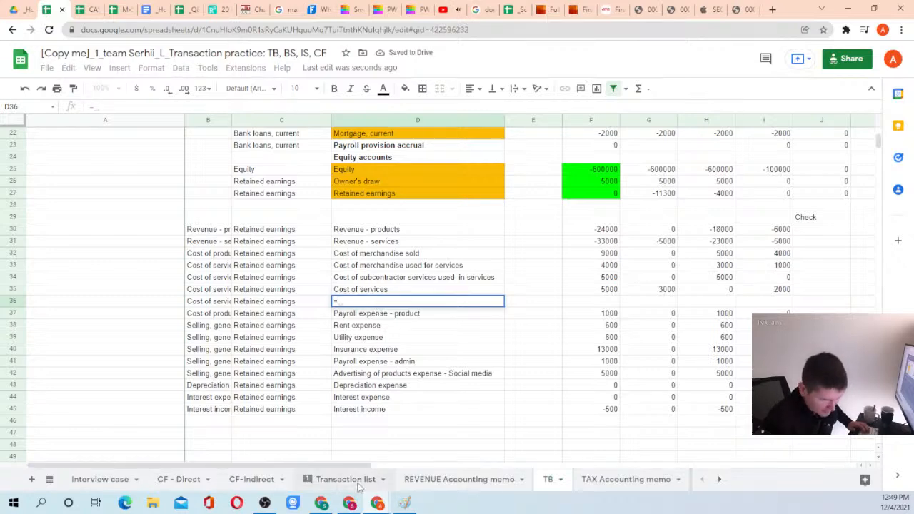
click(236, 345)
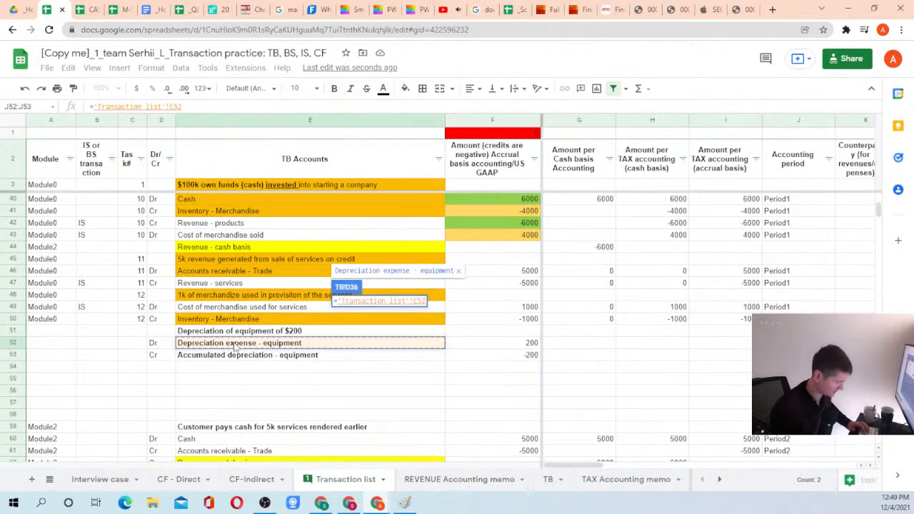
key(Return)
key(Up)
key(Down)
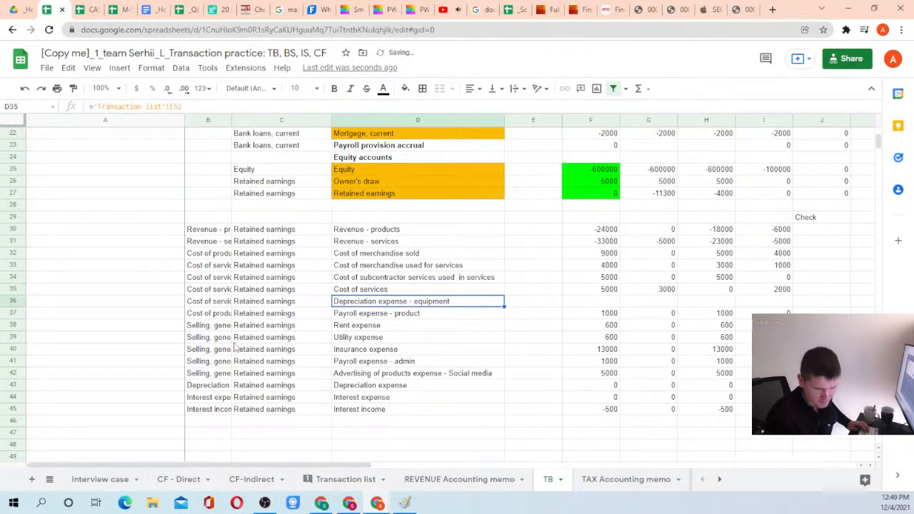
Copy the "Cost of services" balance formulas in F35:I35 to F36:I36 for the equipment depreciation expense
key(Up)
key(Right)
key(Right)
key(shift+Right)
key(shift+Right)
key(shift+Right)
key(ctrl+c)
key(Down)
key(ctrl+v)
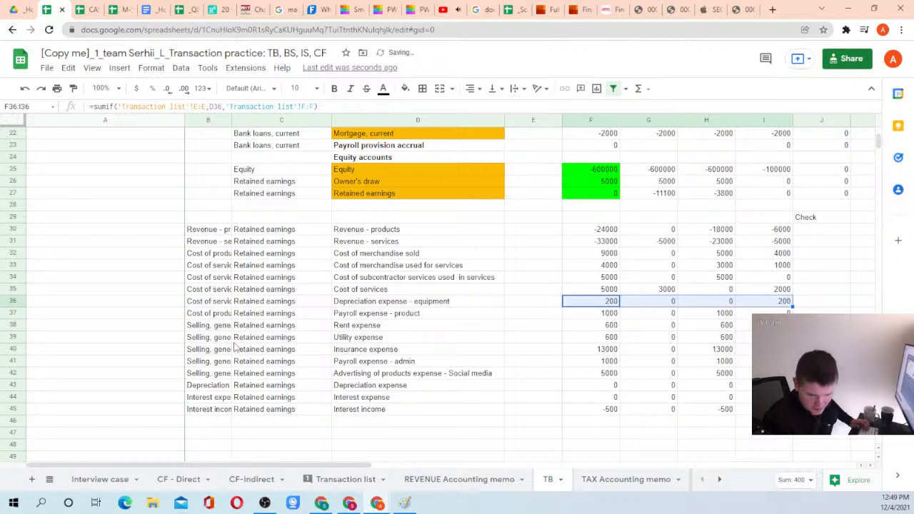
key(Right)
key(Right)
key(Right)
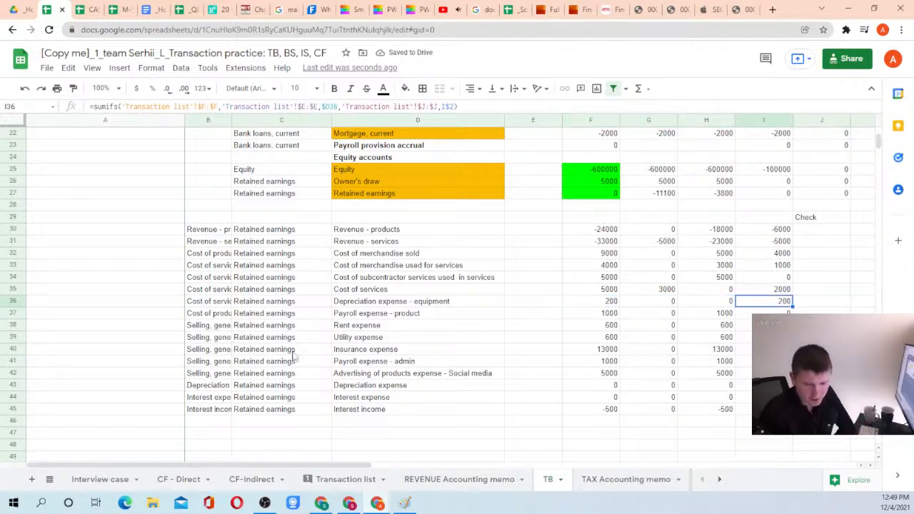
Check the trial balance totals and examine the operating lines on the CF - Direct sheet for any effect of depreciation
scroll(793, 259, up, 7)
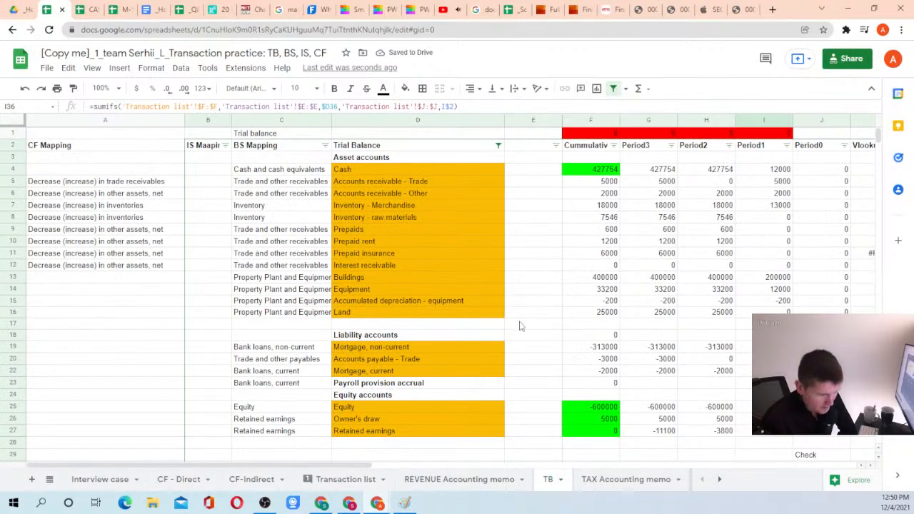
click(175, 483)
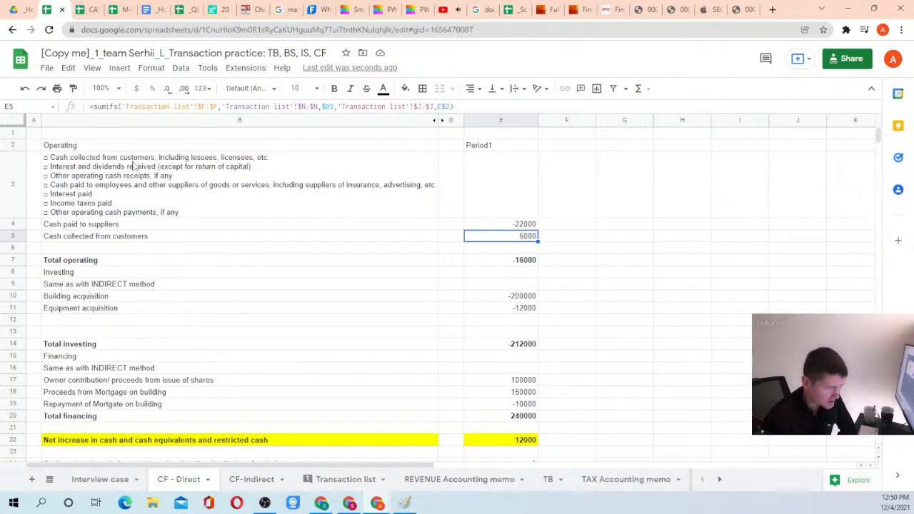
click(87, 226)
click(86, 240)
drag(96, 134, 94, 294)
click(132, 206)
Examine Period1 net income and total operating cash flow on the CF-Indirect sheet
click(258, 479)
click(407, 175)
drag(109, 175, 439, 174)
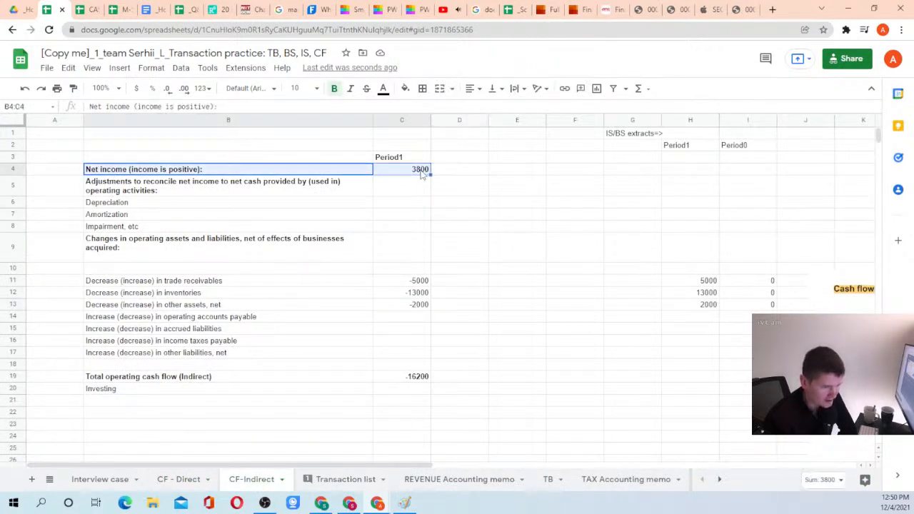
click(402, 173)
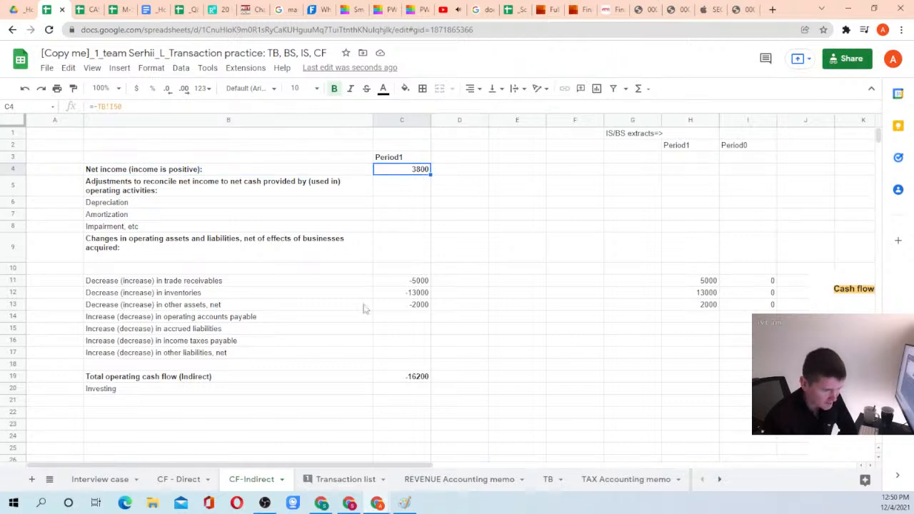
scroll(400, 386, down, 1)
click(427, 308)
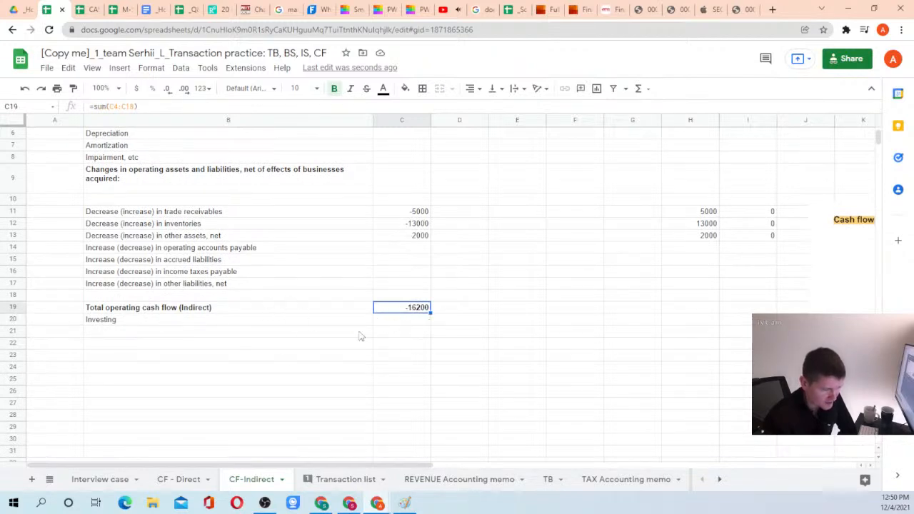
scroll(364, 318, up, 2)
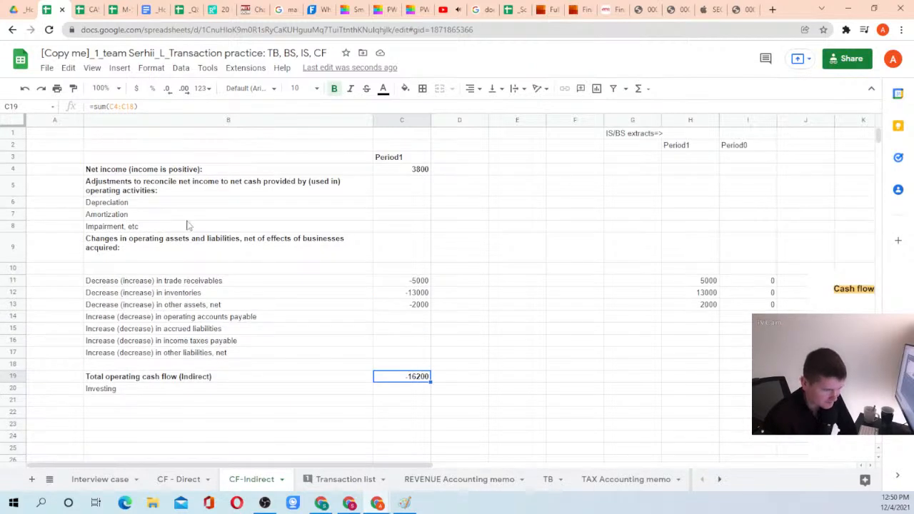
Switch from the CF-Indirect Depreciation line to the PwC guide and find "Depreciation and amortization" in the Figure FSP 6-1 adjustments
click(127, 204)
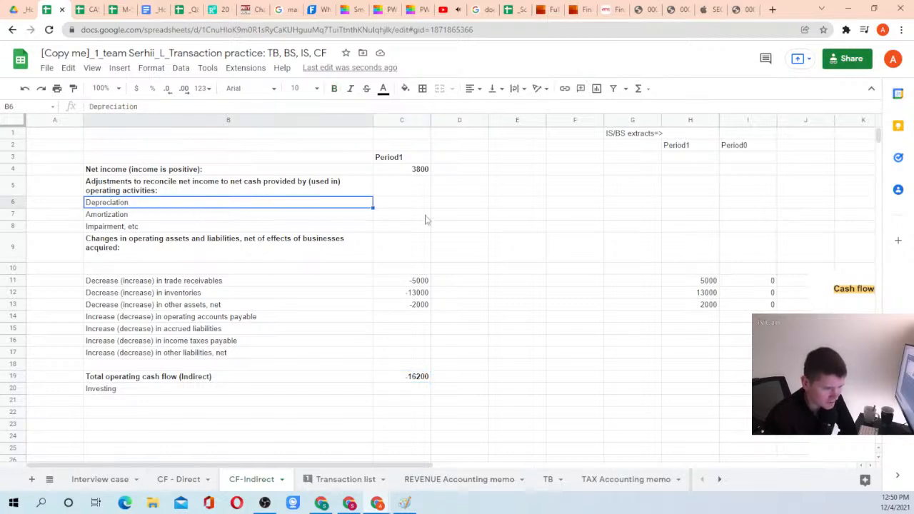
click(413, 206)
click(583, 13)
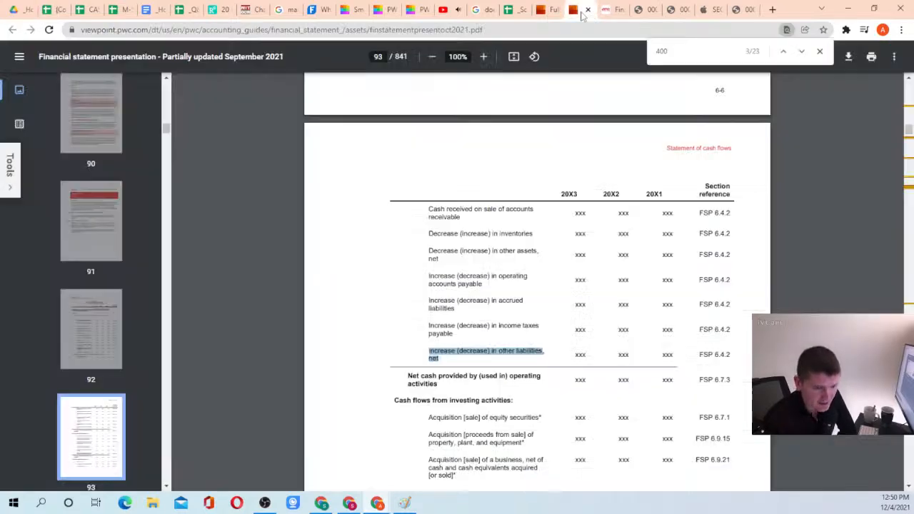
scroll(494, 264, up, 10)
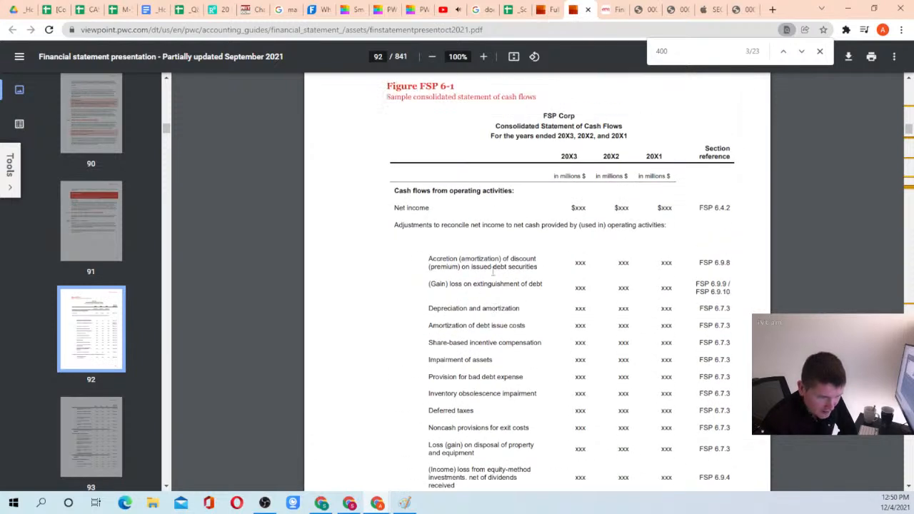
drag(429, 308, 524, 307)
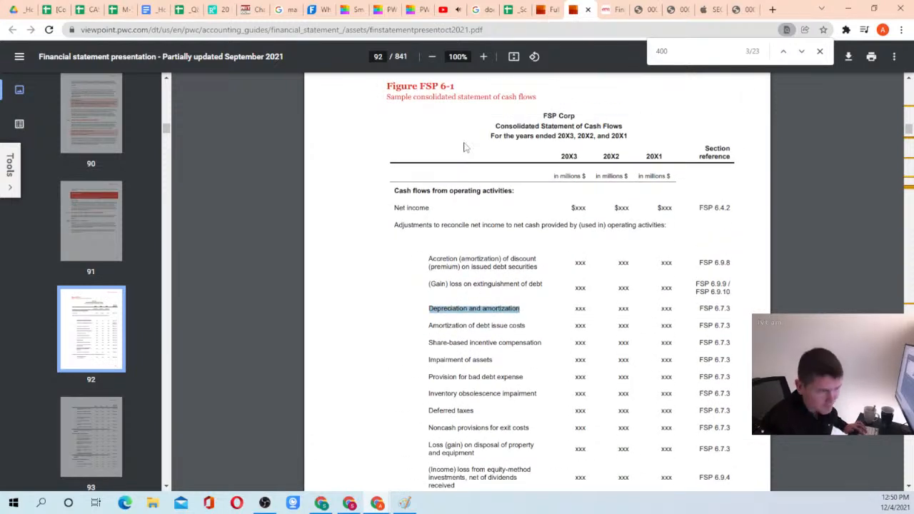
Switch back to the practice spreadsheet and replace the CF-Indirect label in B6 with "Depreciation and amortization" from the PwC guide
click(82, 10)
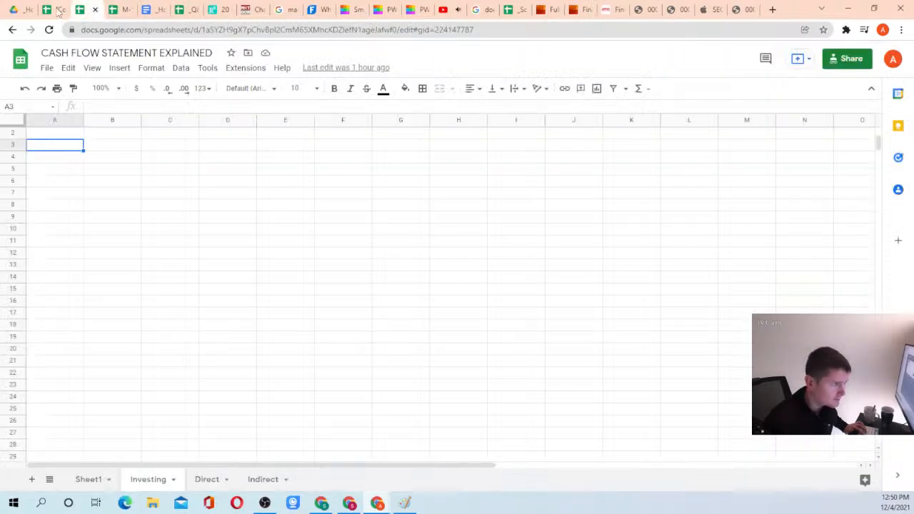
click(60, 10)
click(150, 208)
key(ctrl+v)
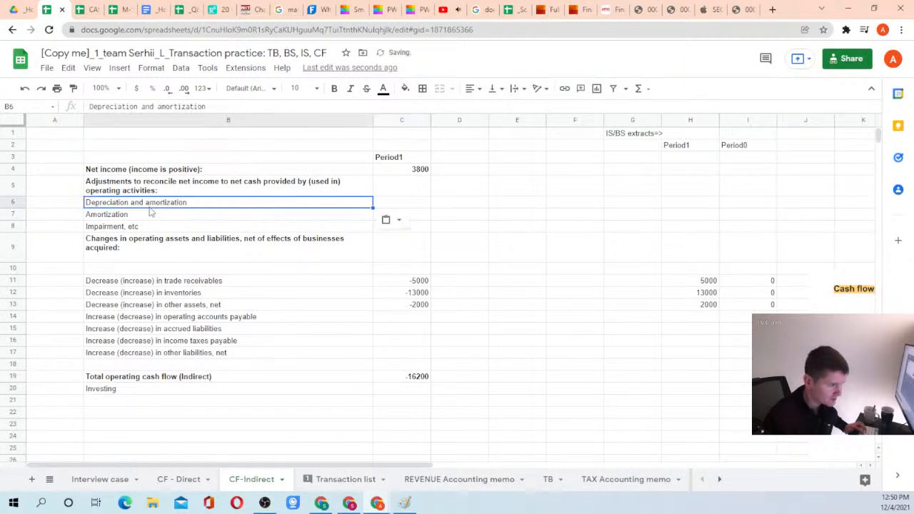
click(403, 206)
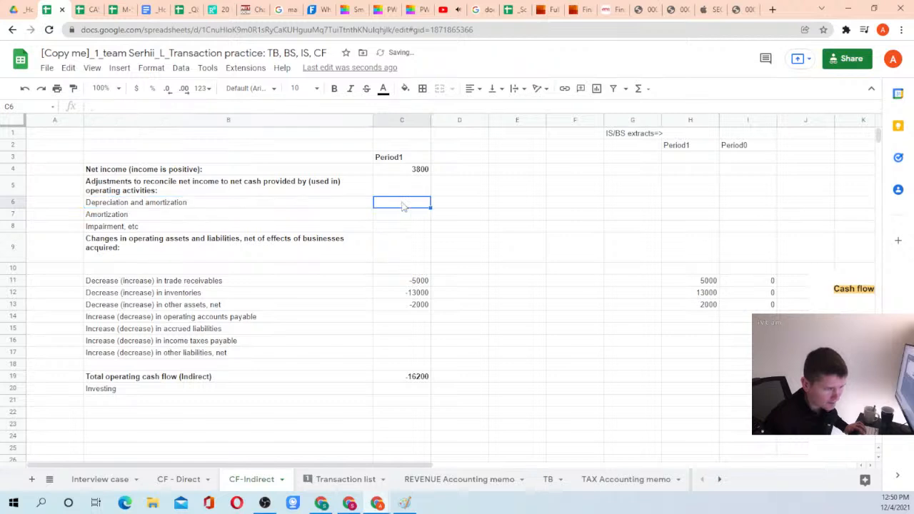
Copy the "Depreciation and amortization" label from CF-Indirect into the TB sheet's CF Mapping cell A36 for "Depreciation expense - equipment"
click(282, 209)
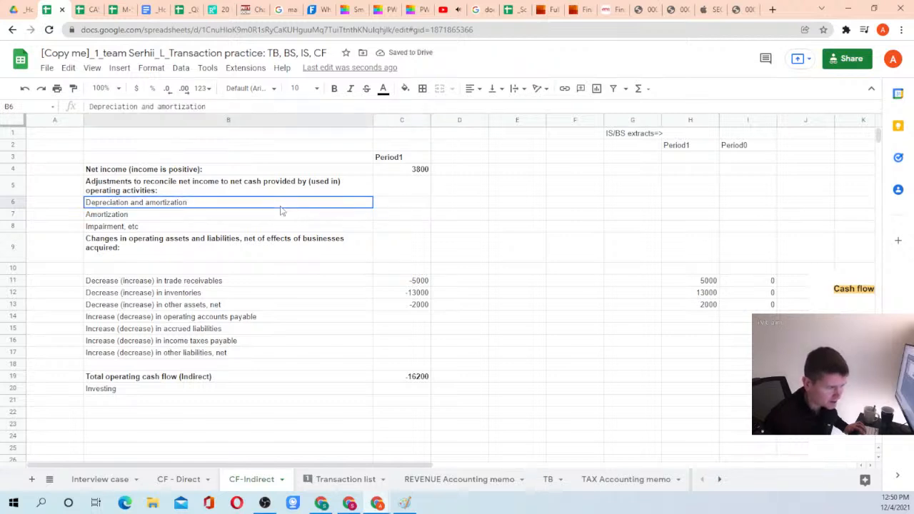
key(ctrl+c)
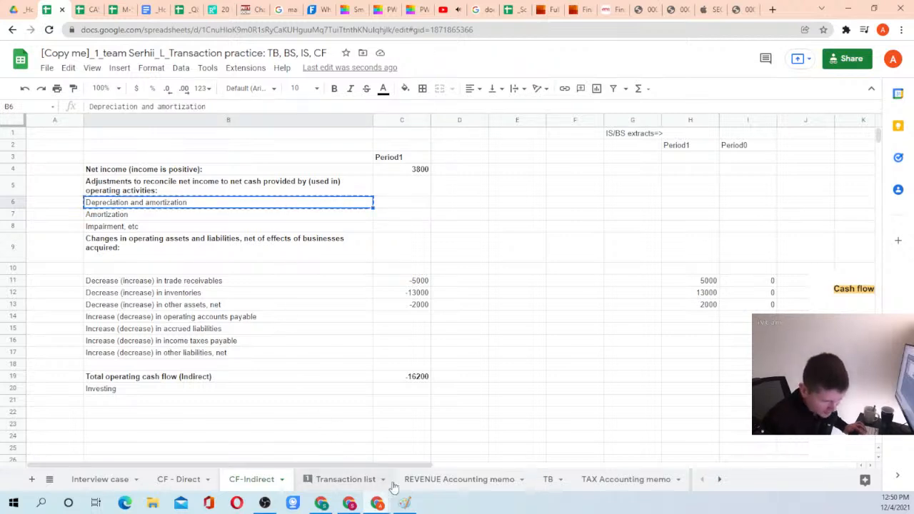
click(348, 480)
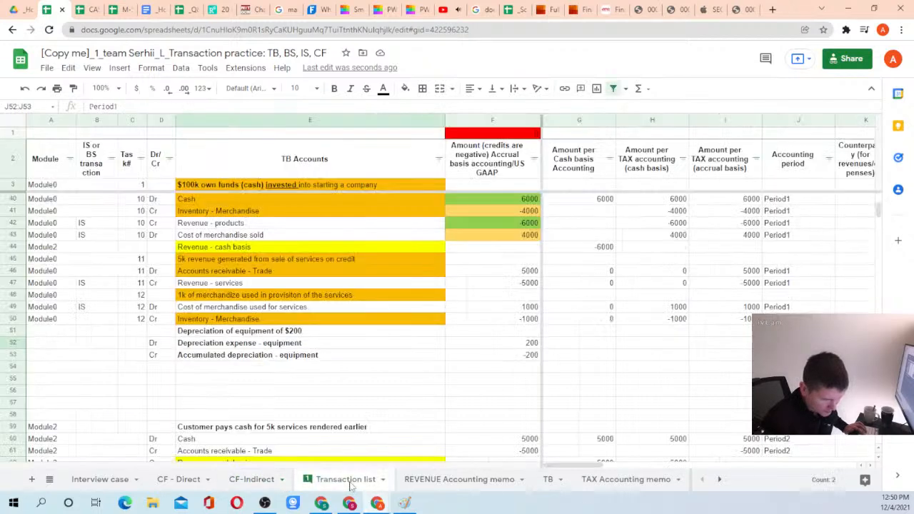
click(548, 480)
click(79, 387)
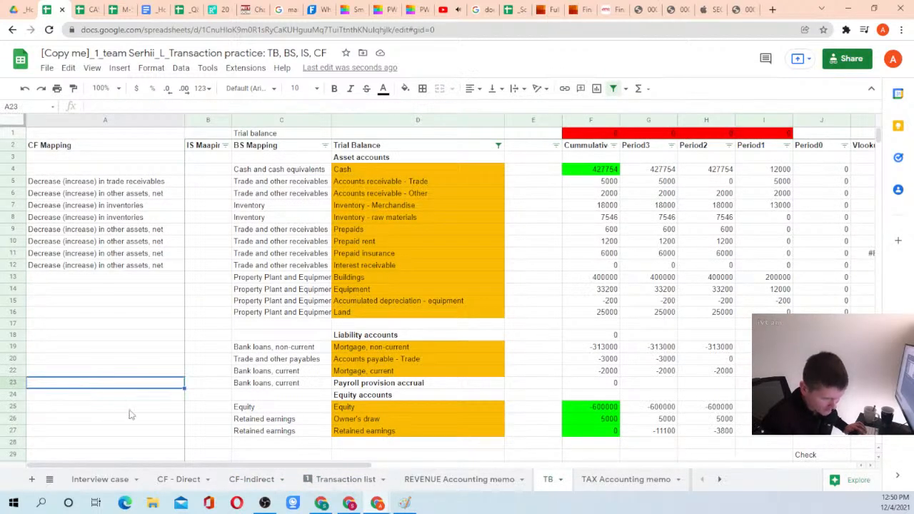
key(Down)
key(Down)
key(Down)
key(Down)
key(Down)
key(Down)
key(Down)
key(Down)
key(Down)
key(Down)
key(Down)
key(Down)
key(Down)
key(Down)
key(Down)
key(Down)
key(Down)
key(Down)
key(Down)
key(Down)
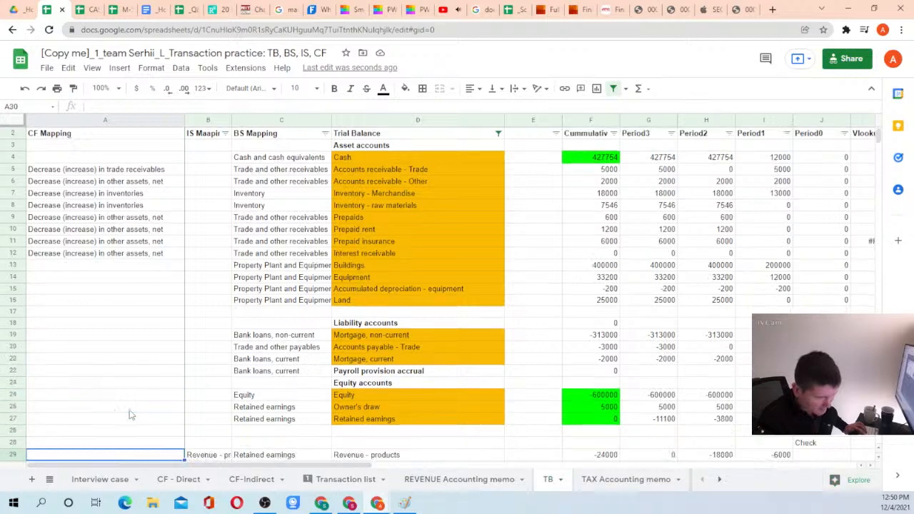
key(Down)
key(Down)
key(Down)
key(Down)
key(Down)
key(Down)
key(Down)
key(Up)
key(Up)
key(Up)
key(Up)
key(Up)
key(Up)
key(Up)
key(Up)
key(Up)
key(Up)
key(Up)
key(Up)
key(Up)
key(Up)
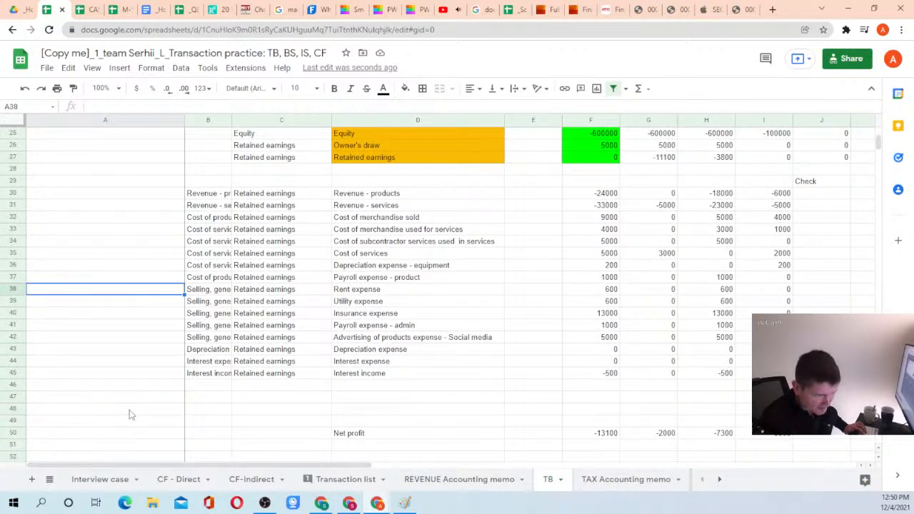
key(ctrl+v)
Examine the Period1 balance of the equipment depreciation expense and its CF mapping across the trial balance
key(Right)
key(Right)
key(Right)
key(Right)
key(Right)
key(Right)
key(Right)
key(Right)
key(Right)
key(Right)
key(Right)
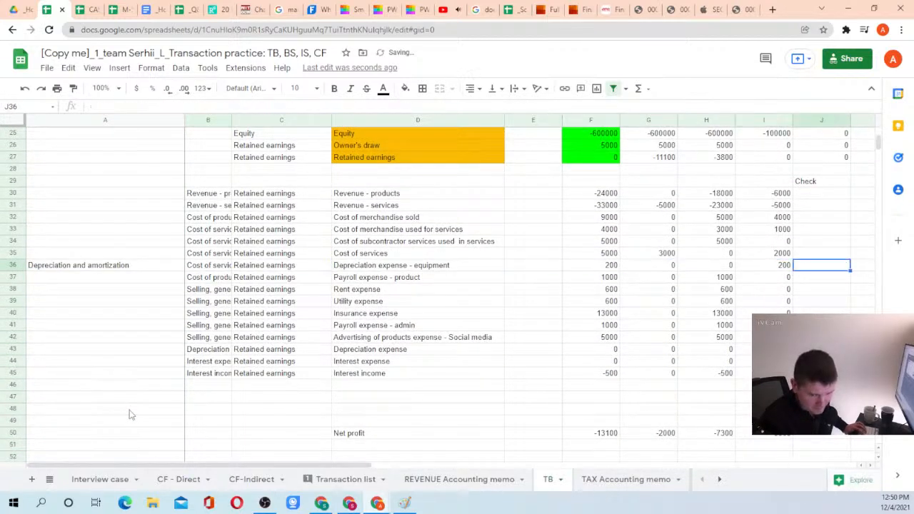
key(Left)
key(Left)
key(Left)
key(Up)
key(Up)
key(Up)
key(Up)
key(Up)
key(Up)
key(Up)
key(Up)
key(Up)
key(Up)
key(Up)
key(Up)
key(Up)
key(Up)
key(Up)
key(Up)
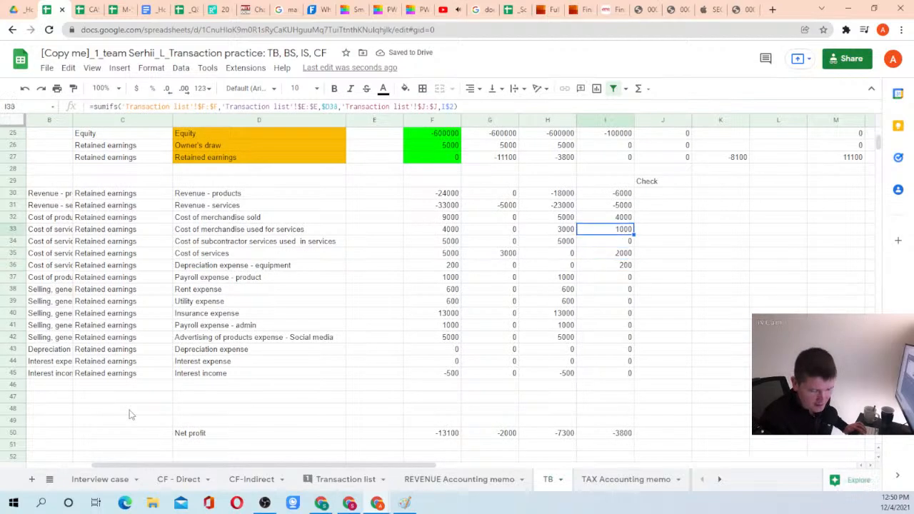
key(Up)
key(Up)
key(Up)
key(Up)
key(Up)
key(Up)
key(Up)
key(Up)
key(Up)
key(Up)
key(Up)
key(Up)
key(Up)
key(Up)
key(Up)
key(Up)
key(Up)
key(Up)
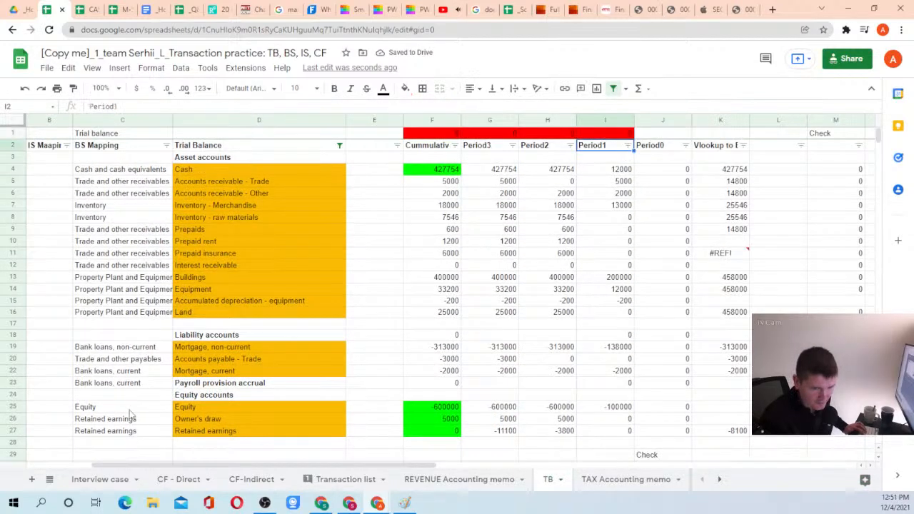
scroll(215, 400, down, 4)
click(198, 291)
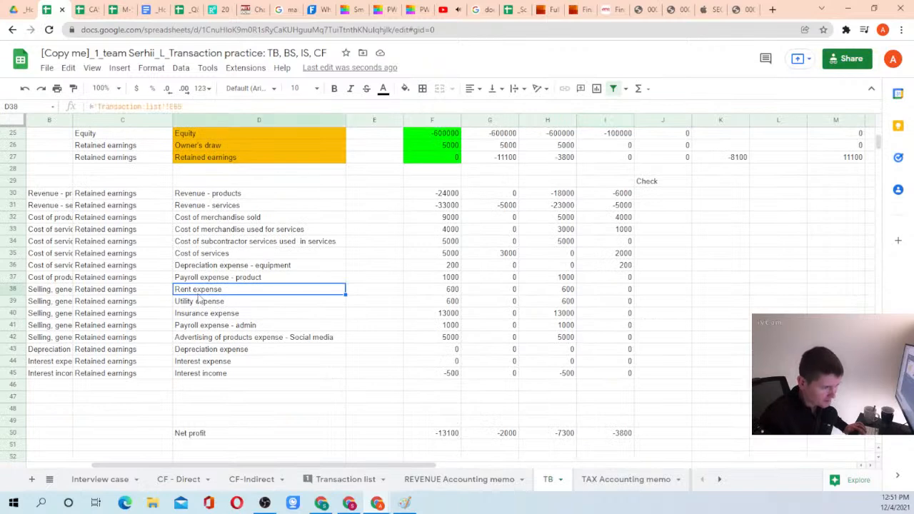
key(Left)
key(Left)
key(Left)
key(Up)
key(Up)
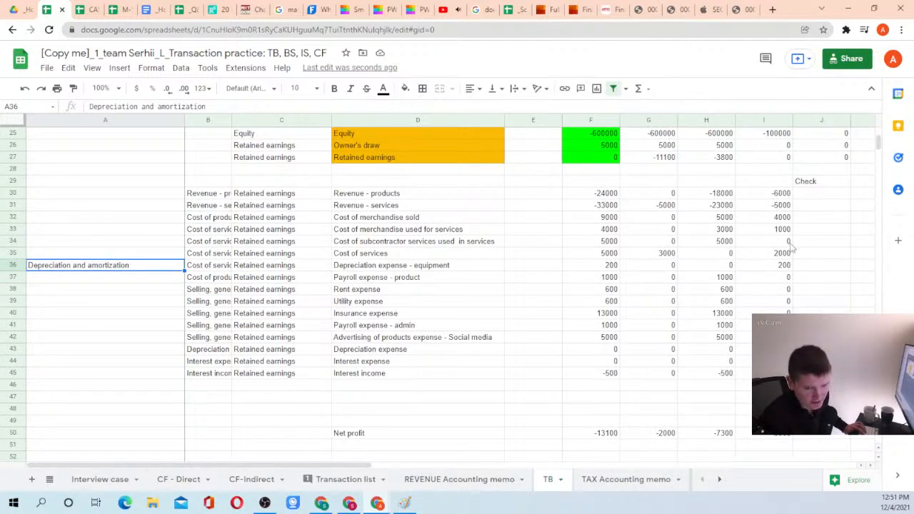
scroll(782, 243, up, 7)
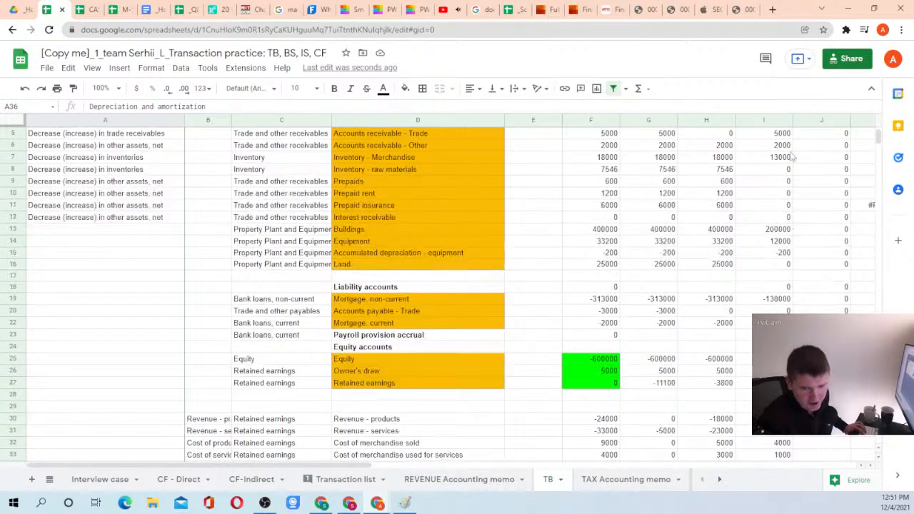
scroll(290, 272, down, 7)
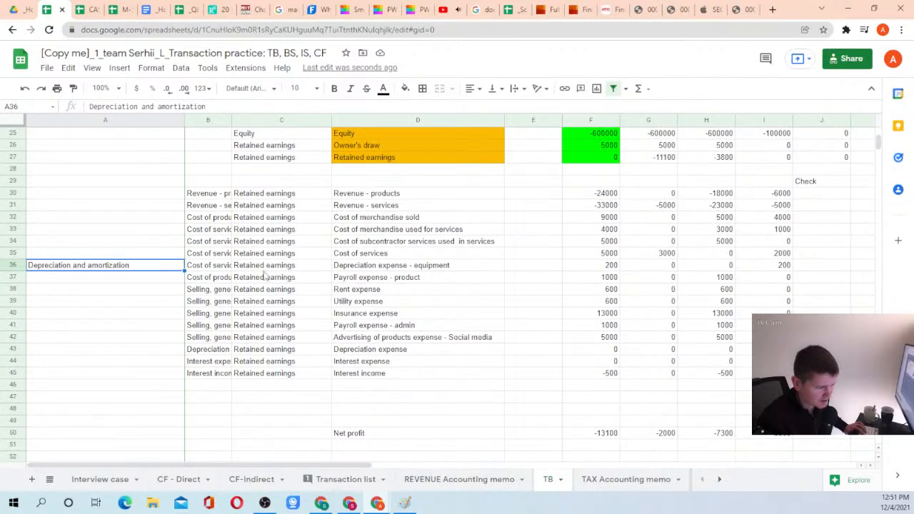
On CF-Indirect, copy the Period1 extract formula from H11 to H6 for the "Depreciation and amortization" line
click(247, 480)
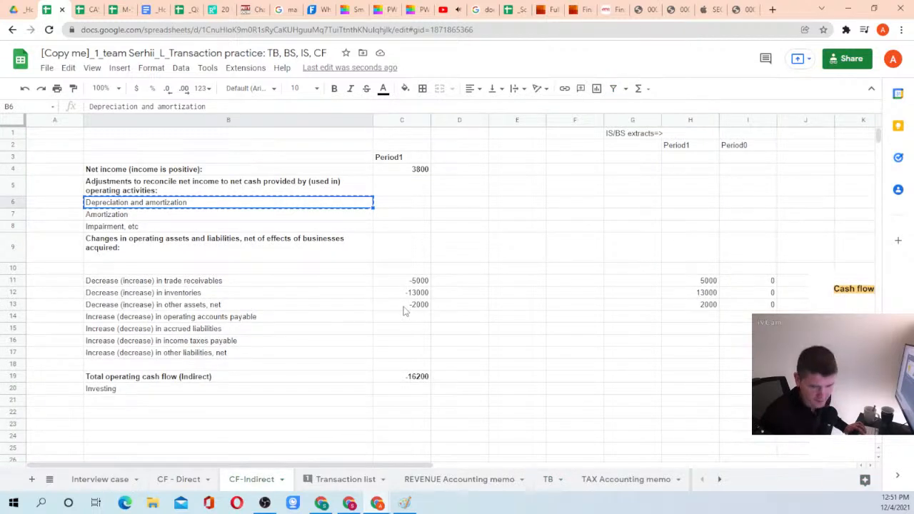
key(Right)
key(Right)
key(Right)
key(Right)
key(Right)
key(Right)
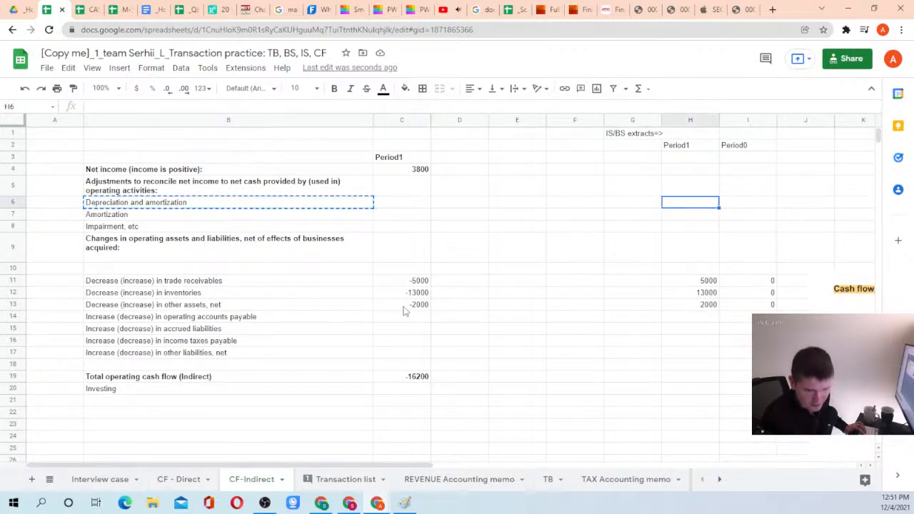
key(Down)
key(Down)
key(Down)
key(Down)
key(Down)
key(ctrl+c)
key(Up)
key(Up)
key(Up)
key(Up)
key(Up)
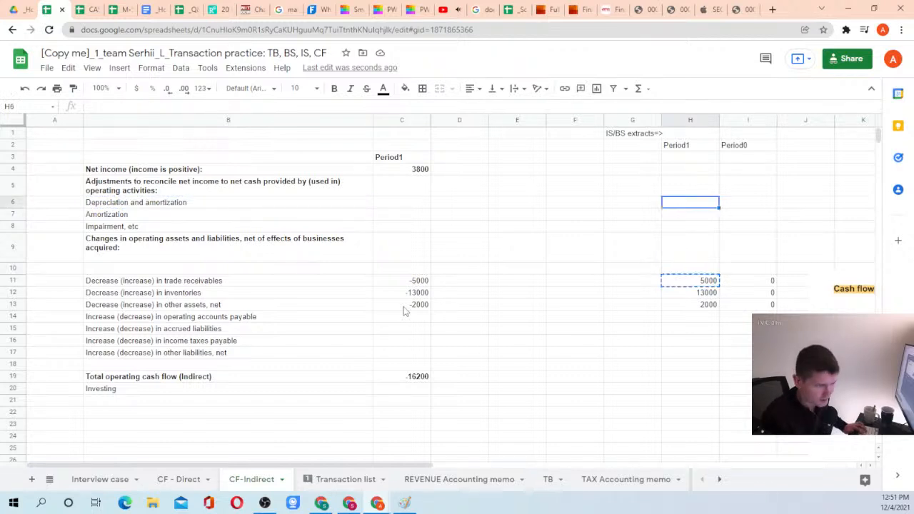
key(ctrl+v)
key(Return)
key(Return)
Link the Period1 "Depreciation and amortization" adjustment in C6 to H6 and check the total operating cash flow
key(Up)
key(Left)
key(Left)
key(Left)
key(Left)
key(Left)
text(=)
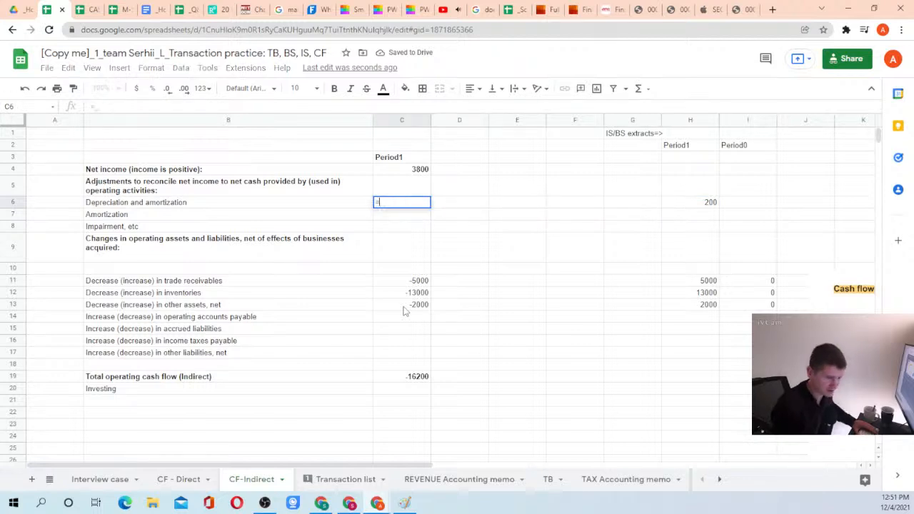
key(Right)
key(Right)
key(Right)
key(Right)
key(Right)
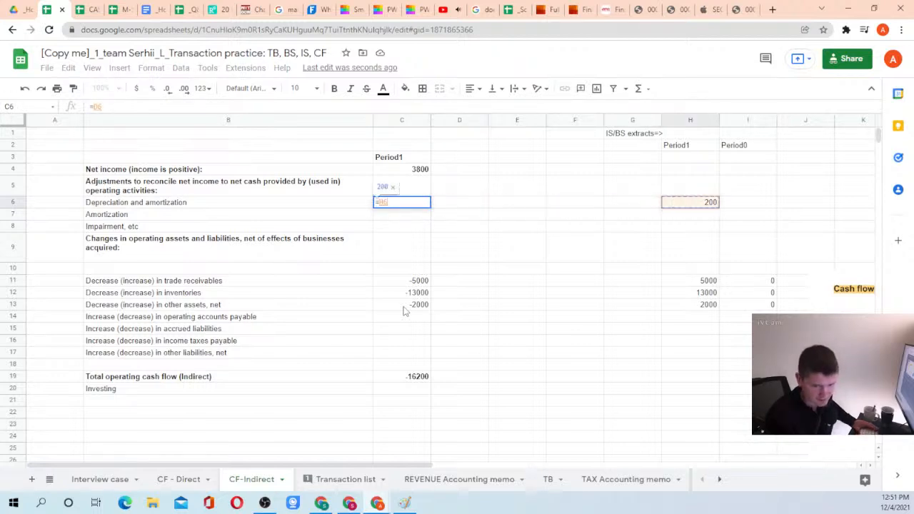
key(Return)
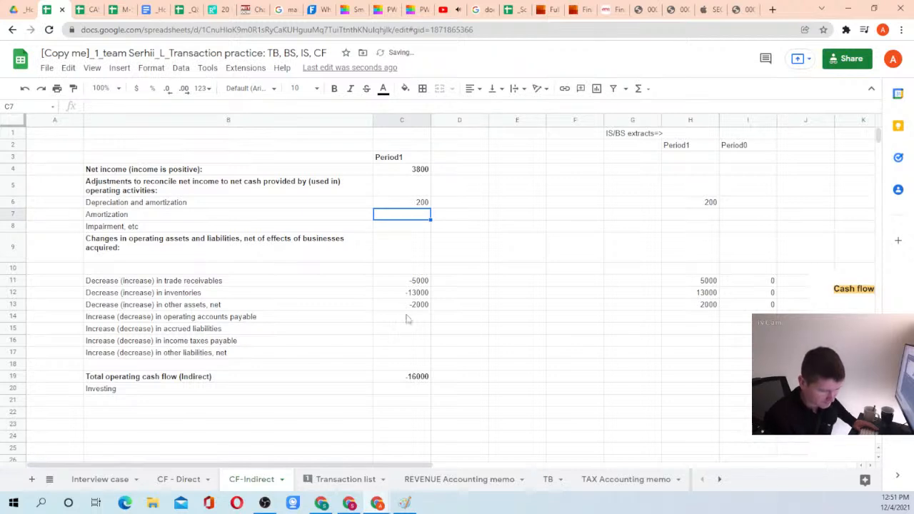
scroll(408, 343, down, 2)
click(412, 313)
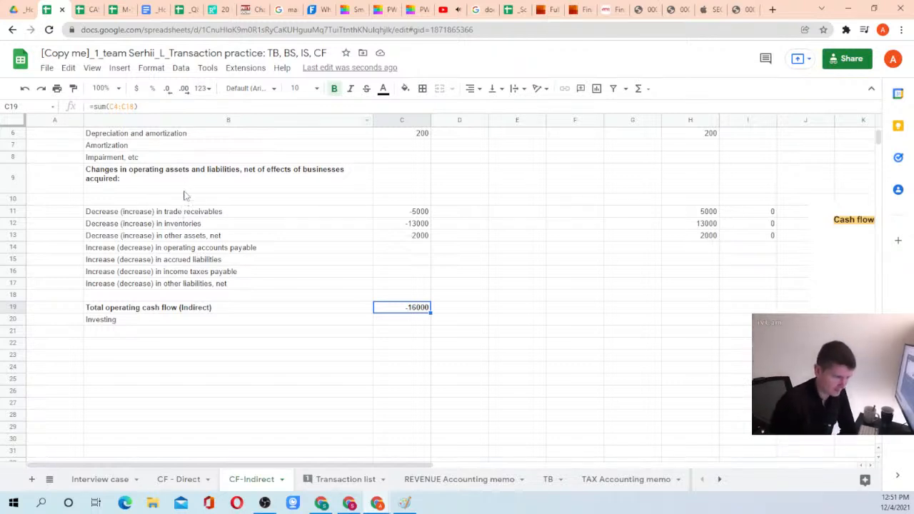
scroll(184, 195, up, 2)
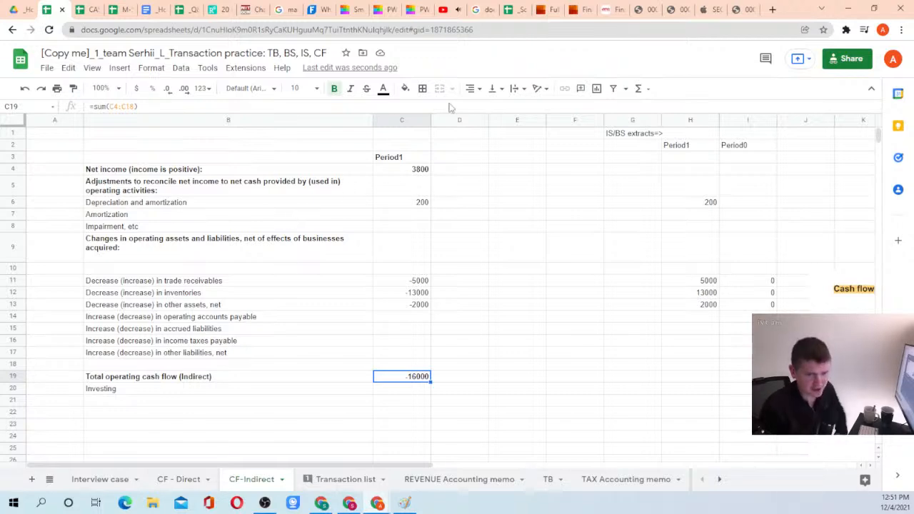
In the PwC guide, go to the next match for "400" and copy the opening fact paragraph of Example FSP 6-4
click(579, 10)
click(546, 9)
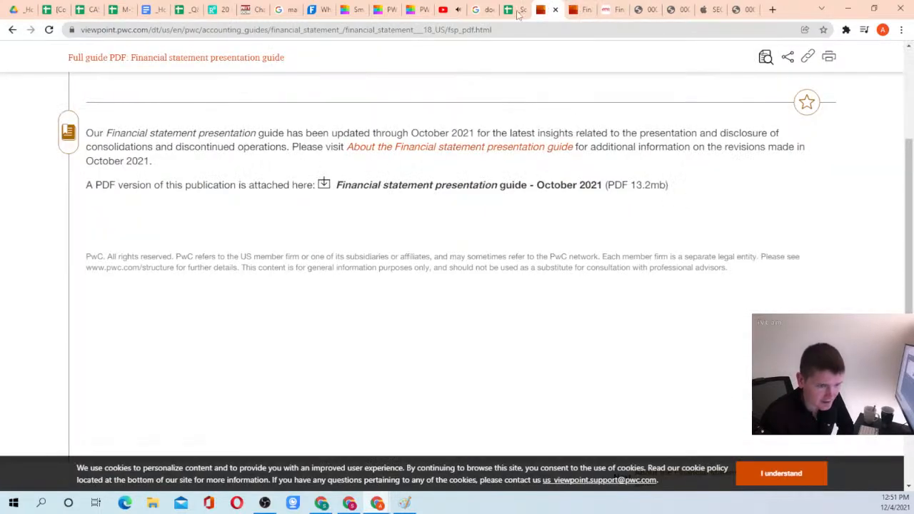
click(386, 10)
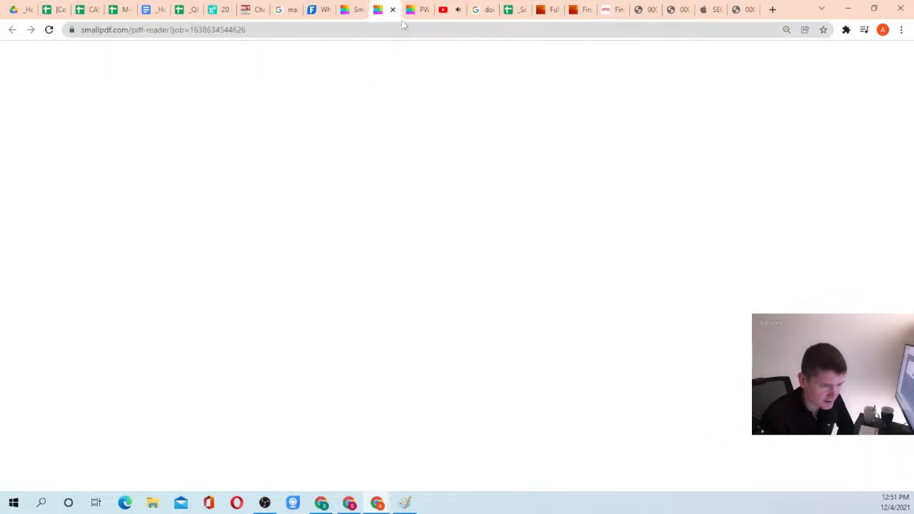
click(550, 9)
click(579, 10)
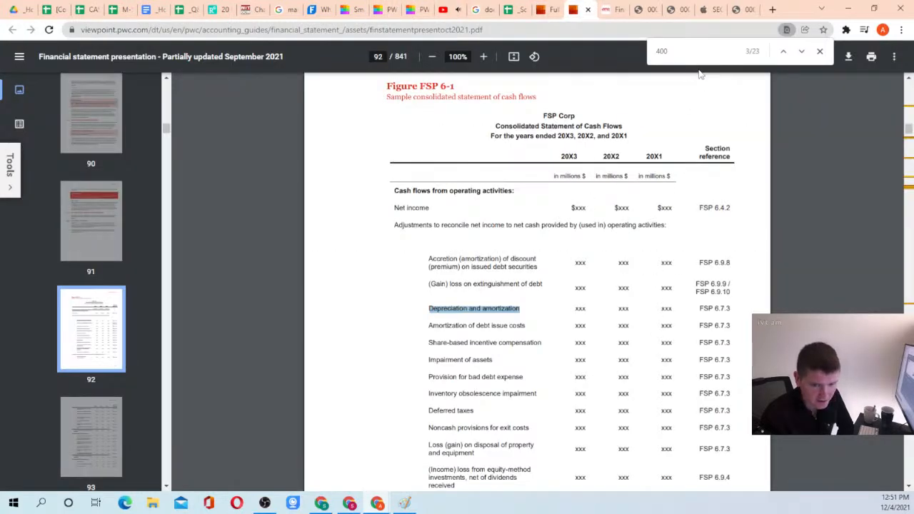
click(801, 53)
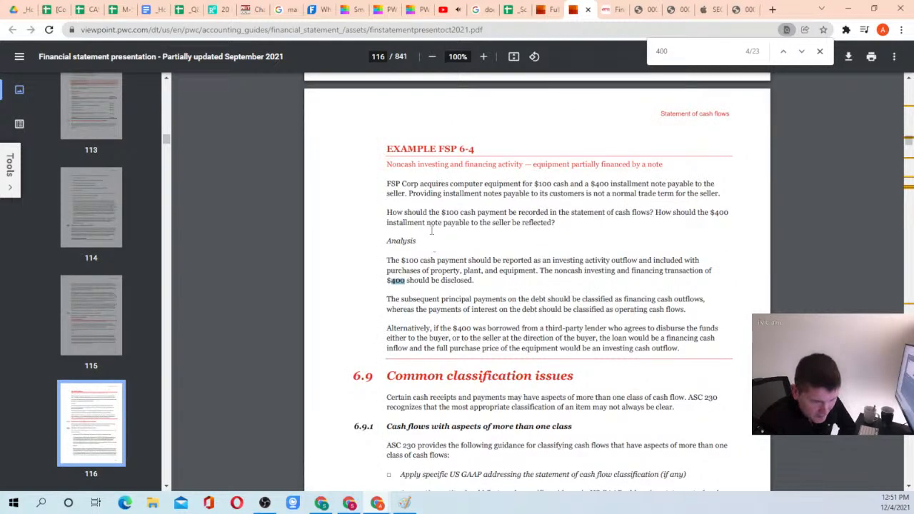
drag(388, 183, 723, 192)
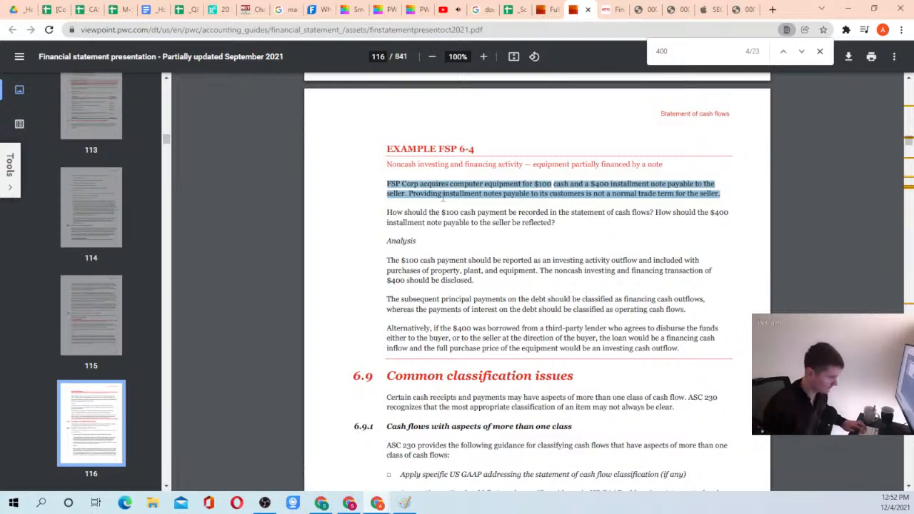
Paste the FSP Corp computer equipment purchase description into E54 of the Transaction list, below the depreciation entries
click(87, 9)
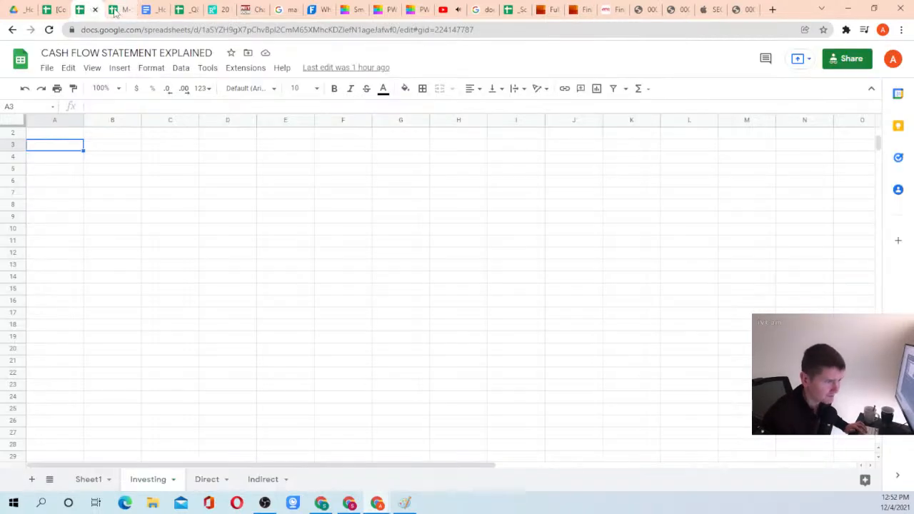
click(119, 9)
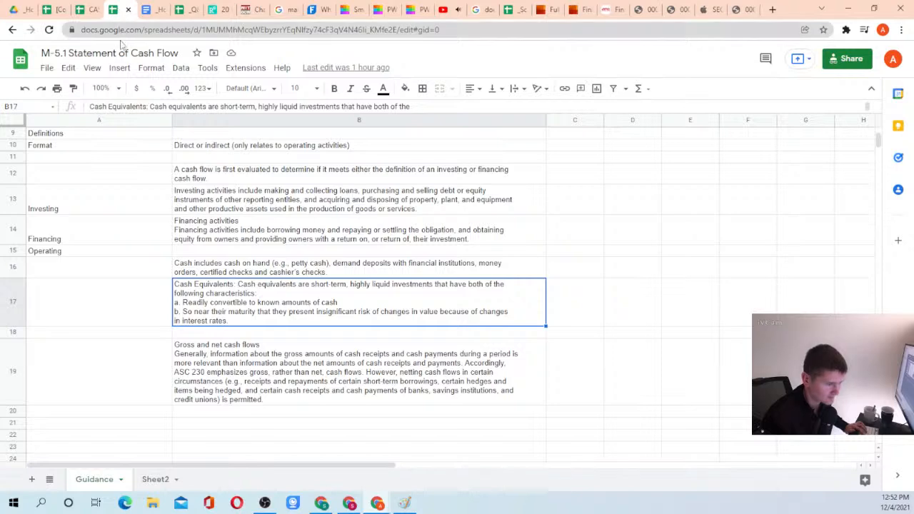
click(61, 7)
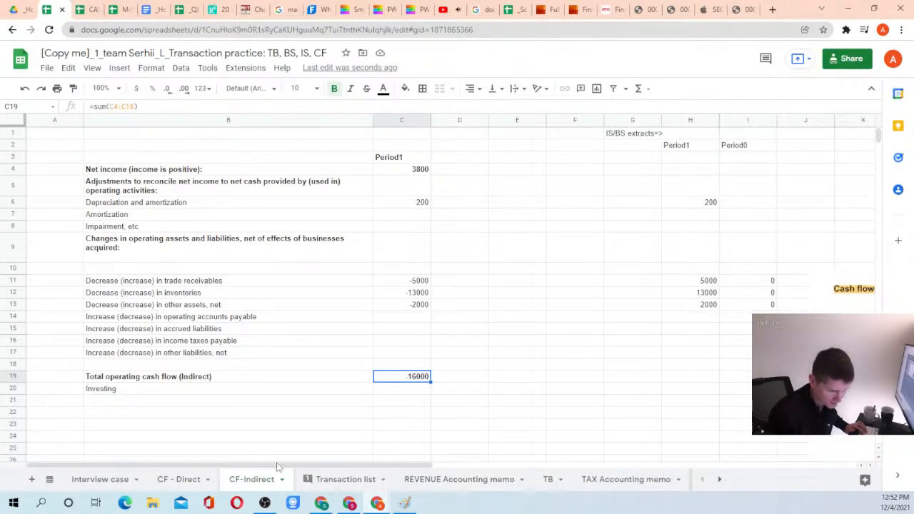
click(348, 481)
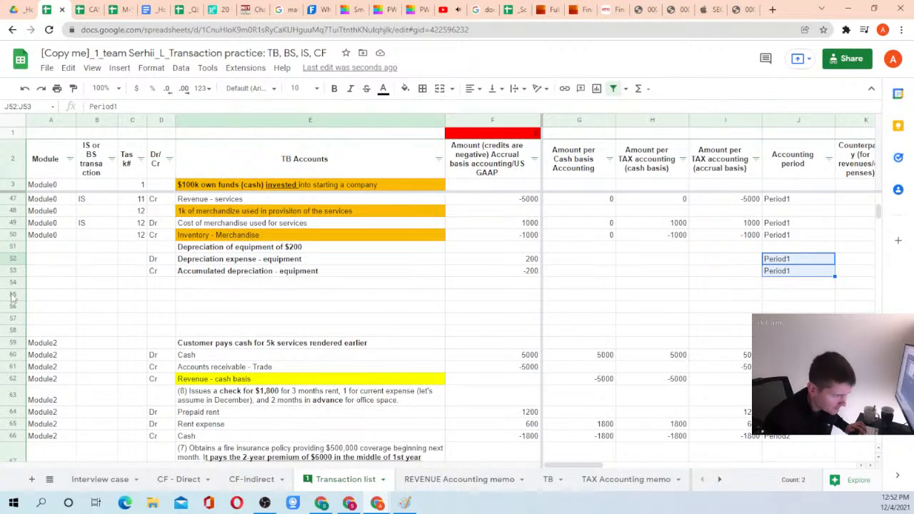
click(188, 288)
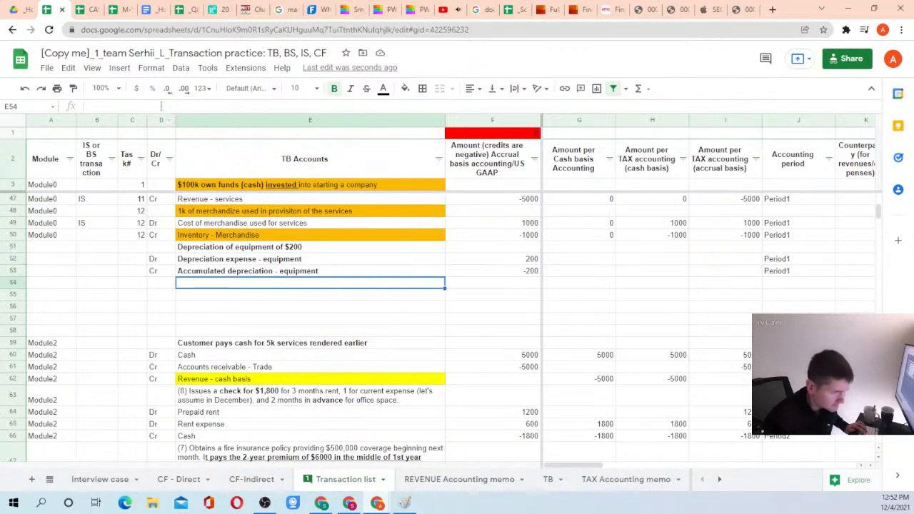
key(ctrl+v)
key(Return)
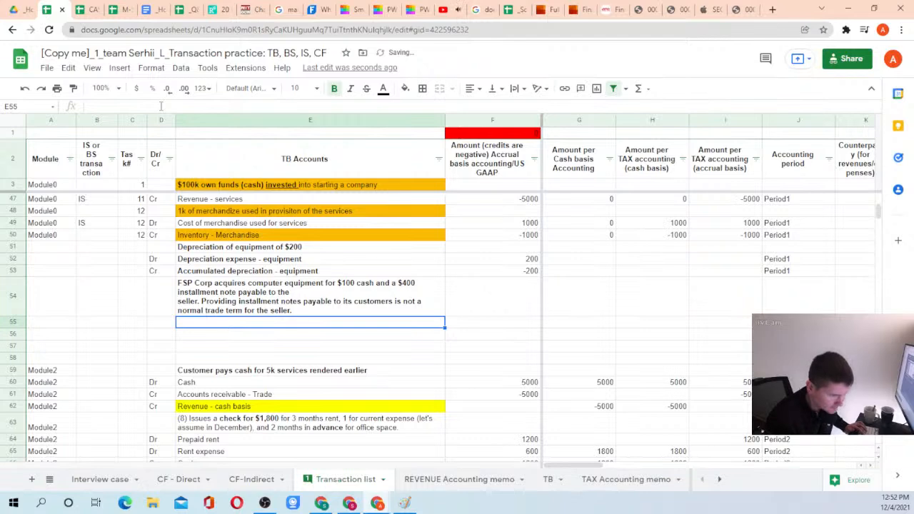
Remove bold from the equipment purchase description in E54 and add a "Dr" line for "Equipment" in row 55
key(Up)
key(ctrl+b)
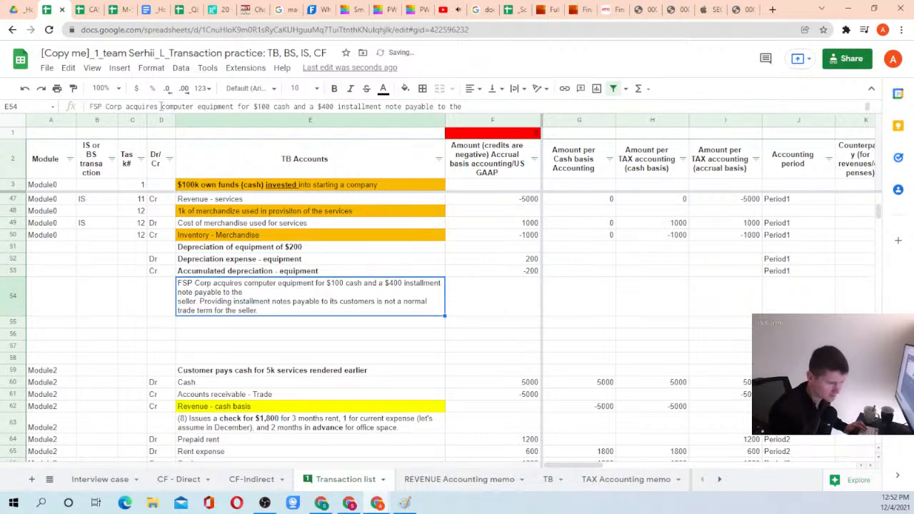
click(160, 325)
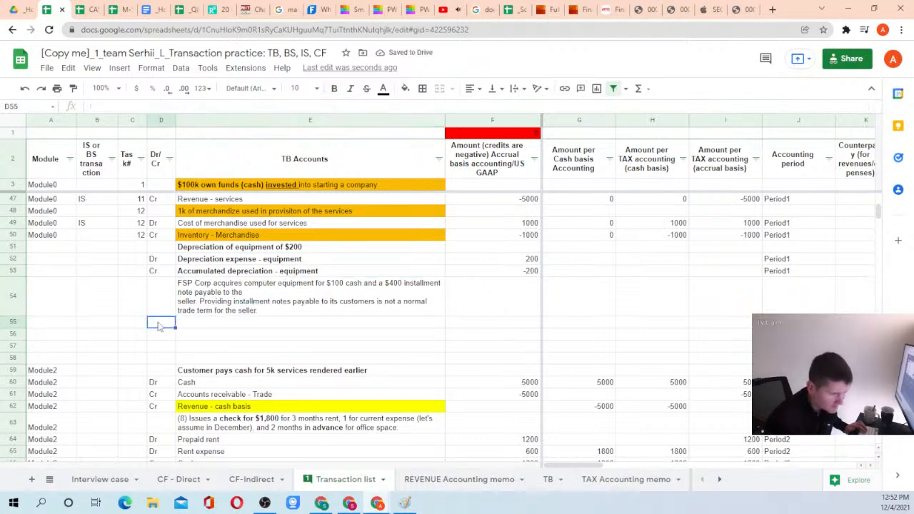
text(Dr)
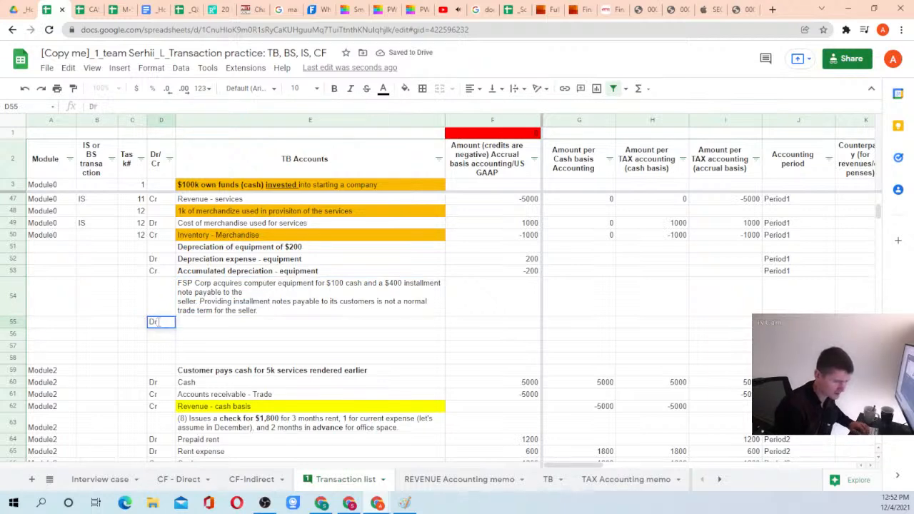
key(Tab)
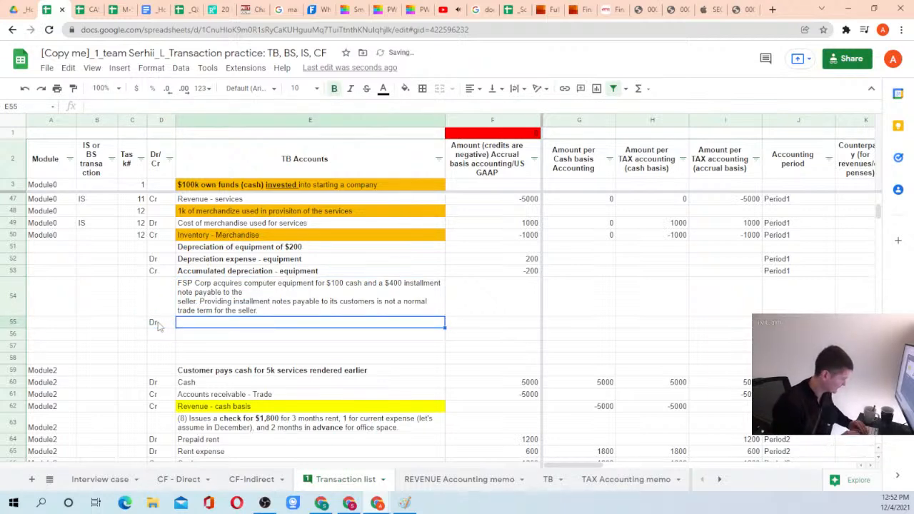
text(Equipment)
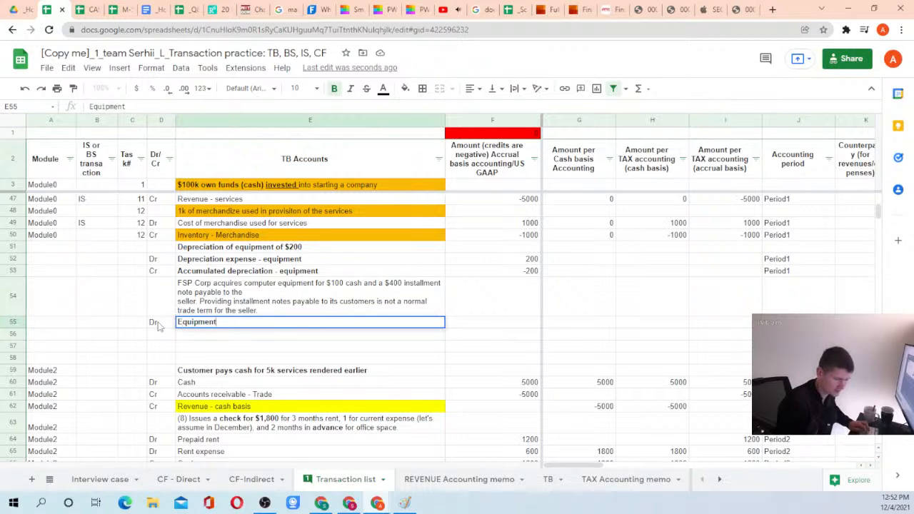
key(Return)
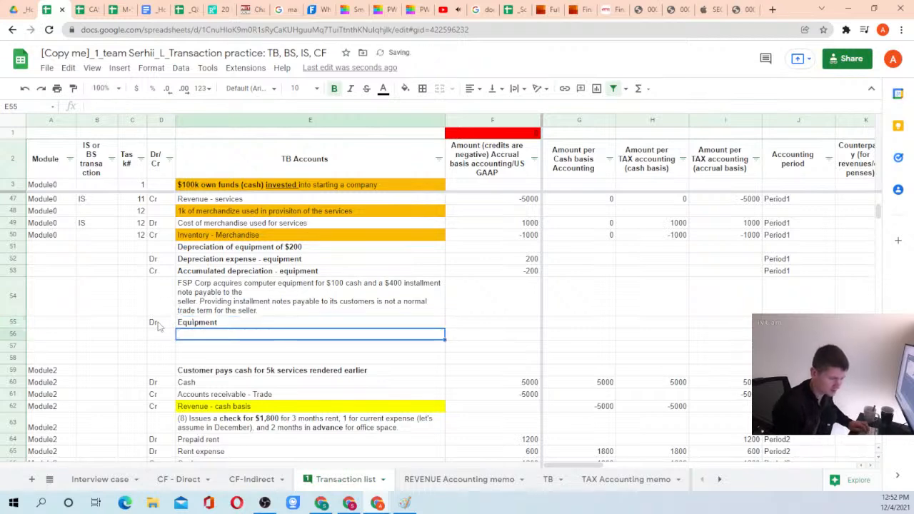
Add a "Cr" line for "Cash" in row 56 and mark row 57 as a second "Cr" line
text(Cr)
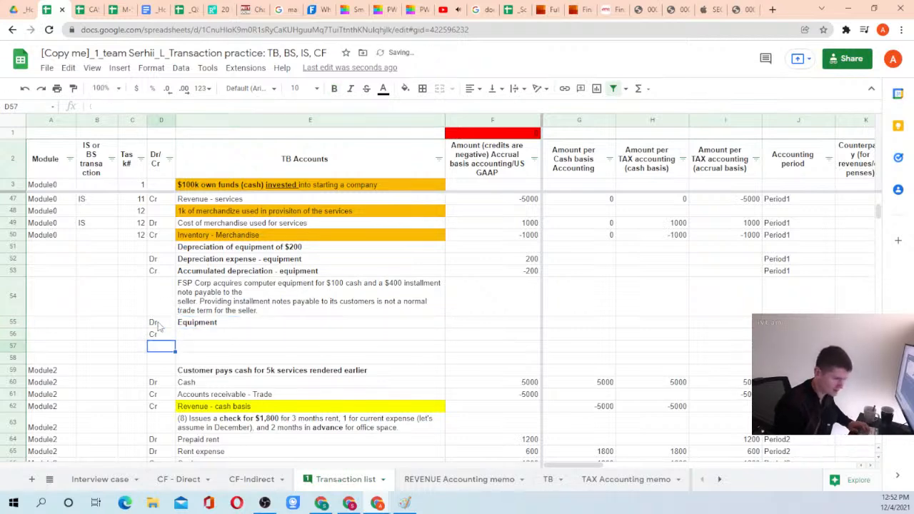
key(Tab)
text(Cash)
key(Return)
key(Left)
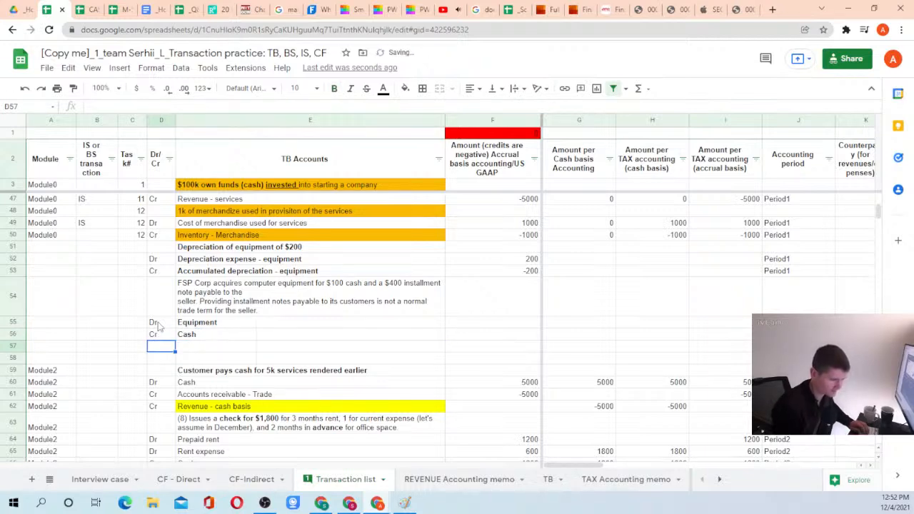
text(Cr)
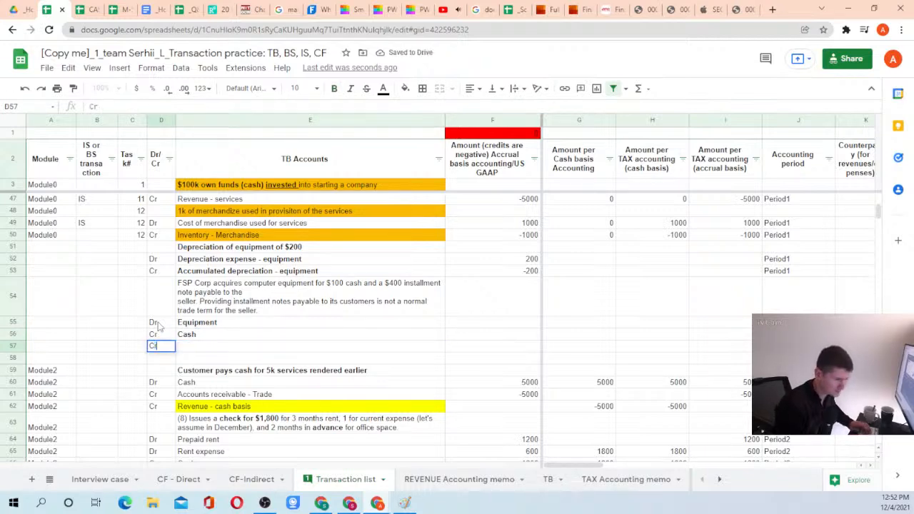
key(Tab)
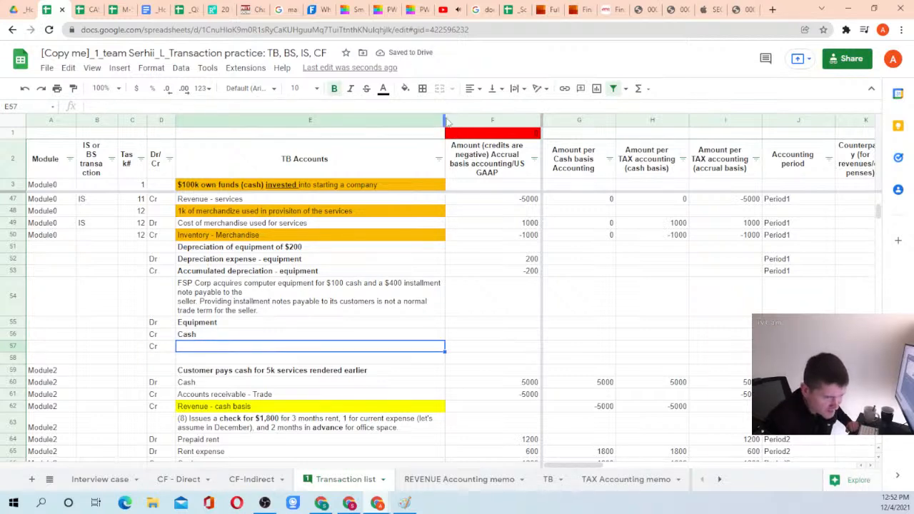
Widen the TB Accounts column and remove the line break before "seller" in the E54 description
drag(444, 119, 503, 119)
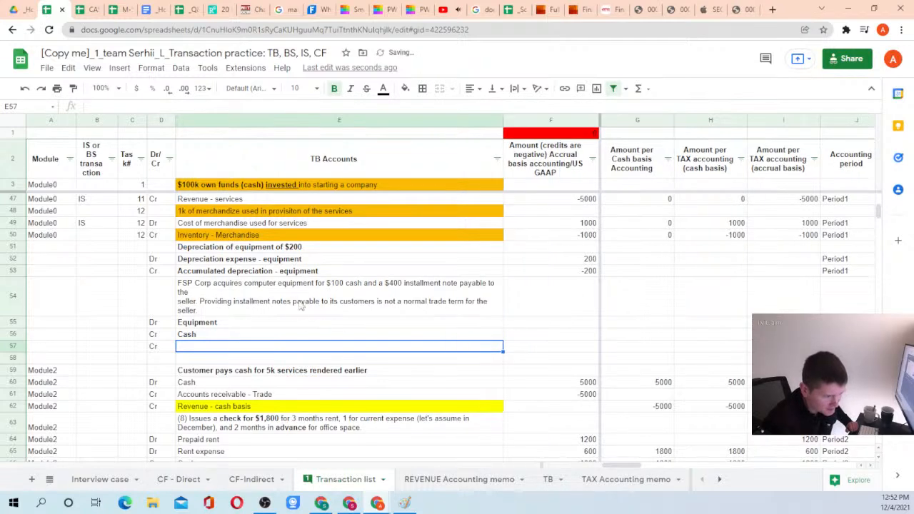
click(243, 295)
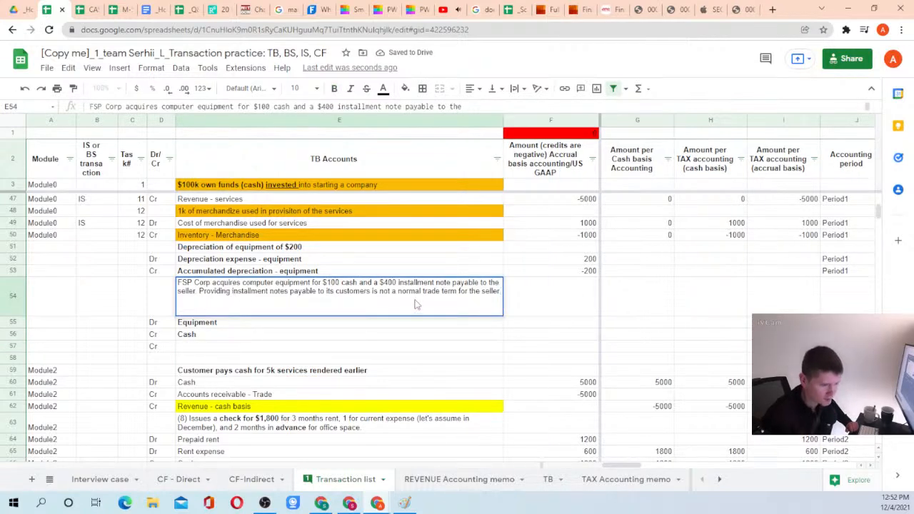
key(Return)
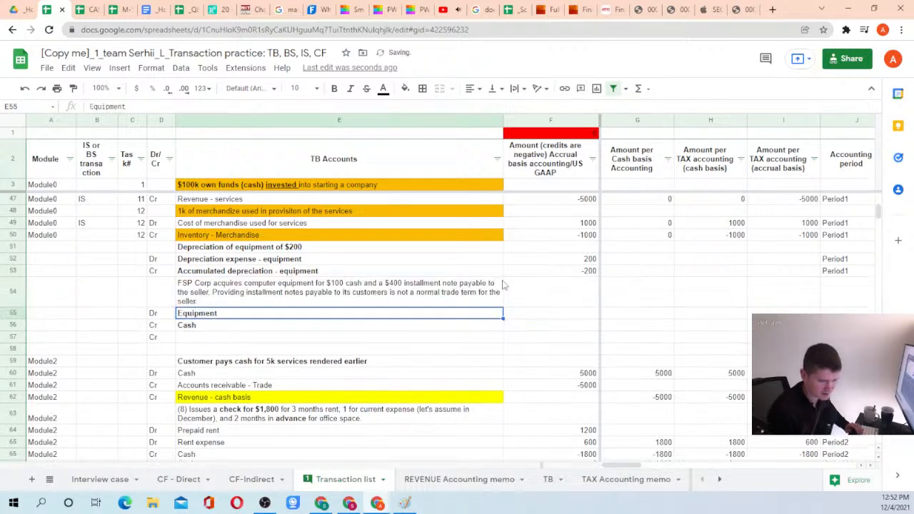
key(Down)
key(Down)
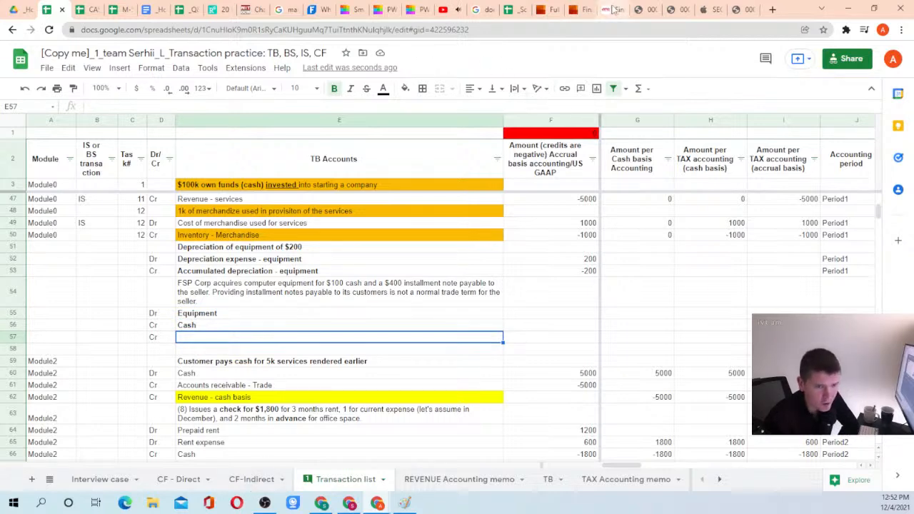
Review the PwC Example FSP 6-4 analysis of the $100 cash payment and $400 noncash transaction, and return to the Transaction list
click(584, 9)
drag(513, 260, 708, 262)
drag(670, 263, 480, 281)
click(492, 281)
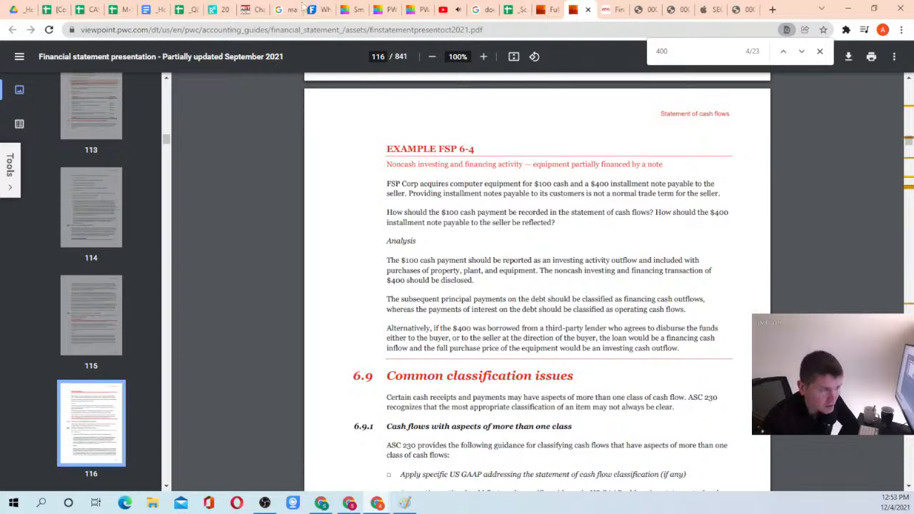
click(86, 10)
click(55, 9)
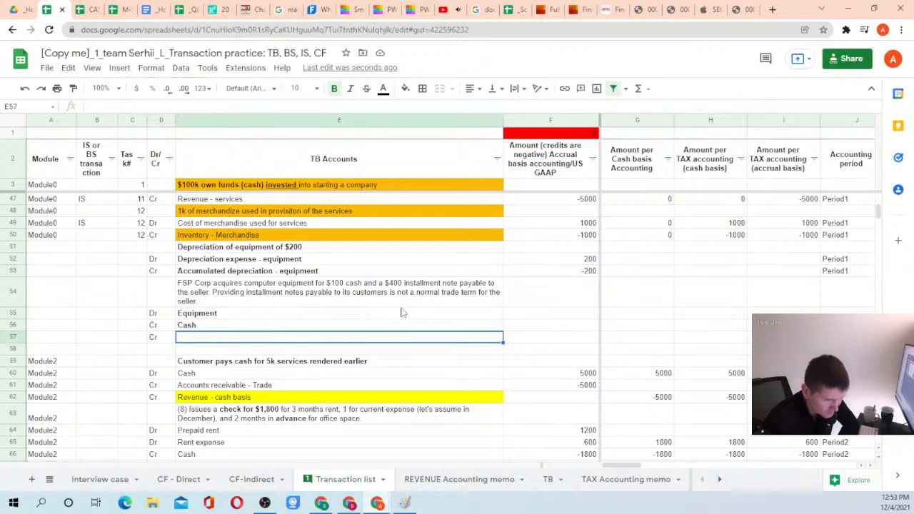
Enter accrual-basis amounts of 500 for Equipment in F55 and -100 for Cash in F56
click(501, 316)
text(50)
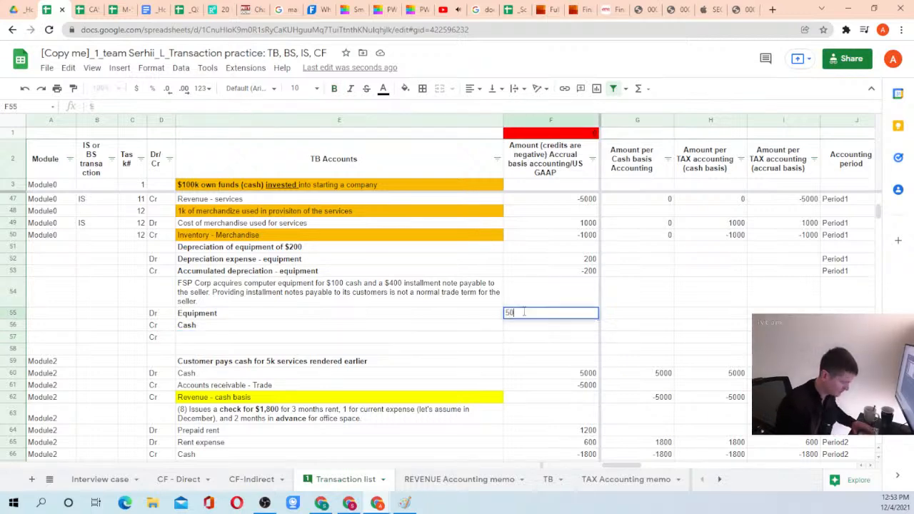
text(0)
key(Return)
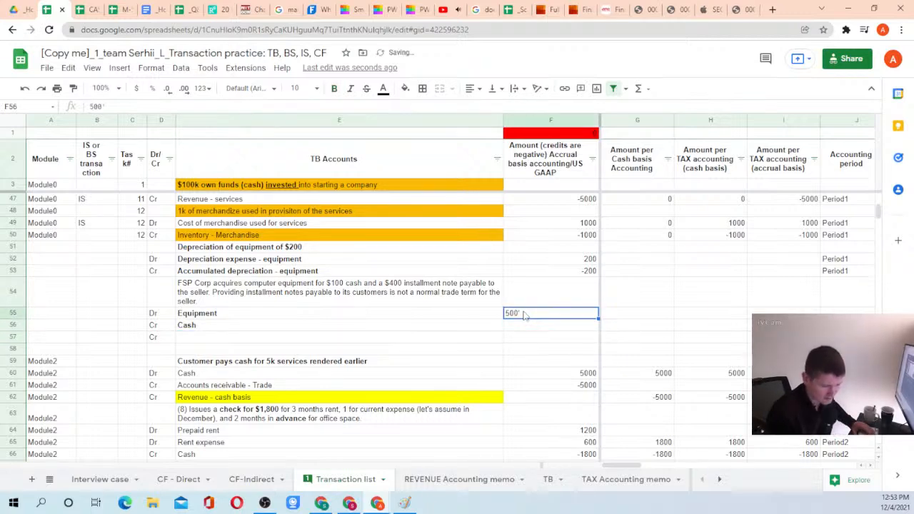
text(500)
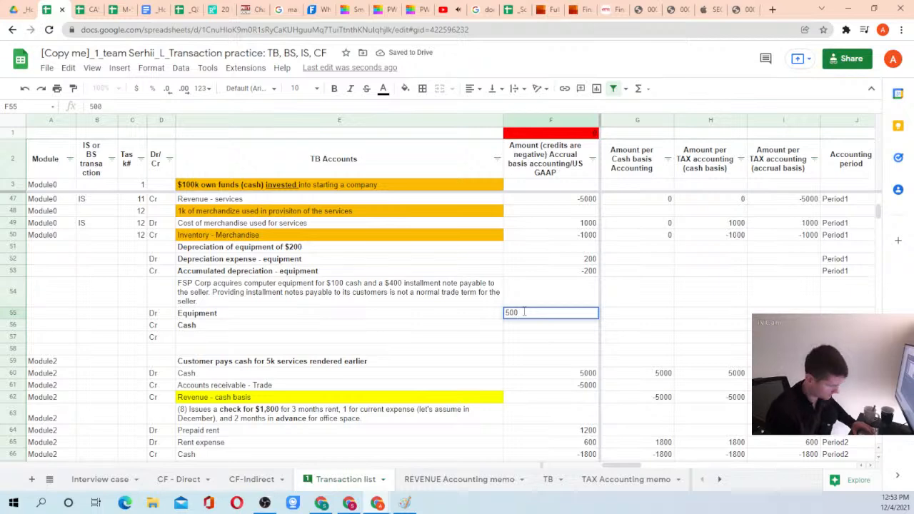
key(Return)
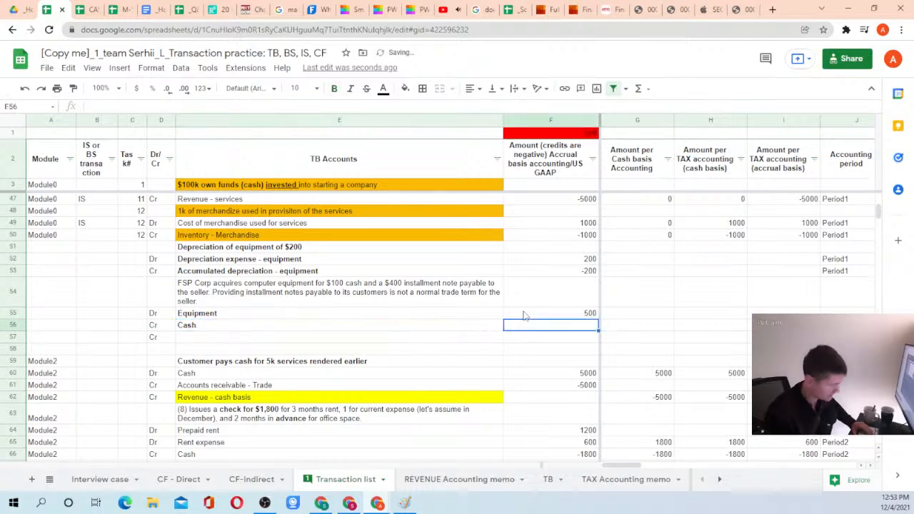
text(-100)
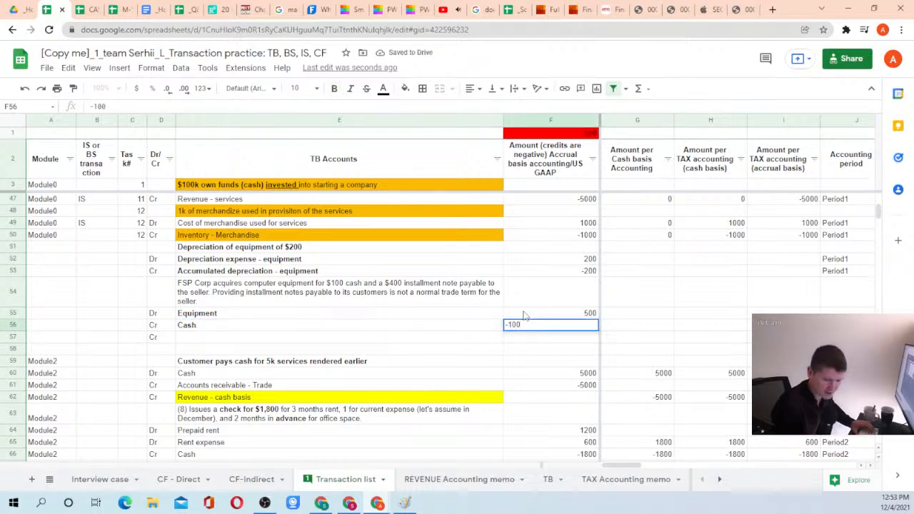
key(Return)
key(Left)
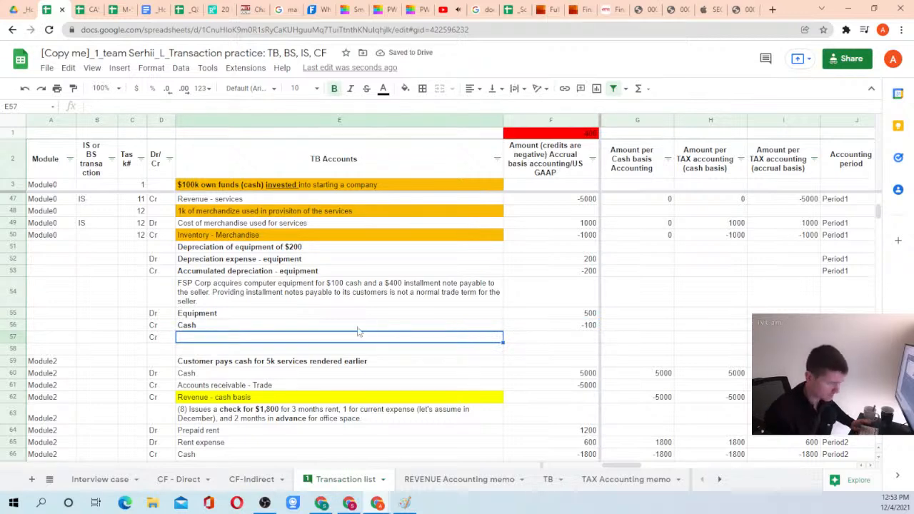
text(=)
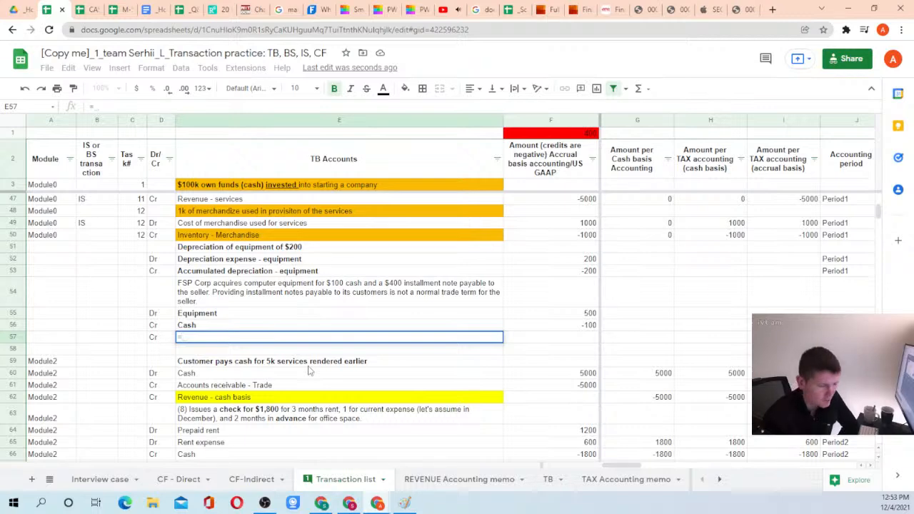
key(Escape)
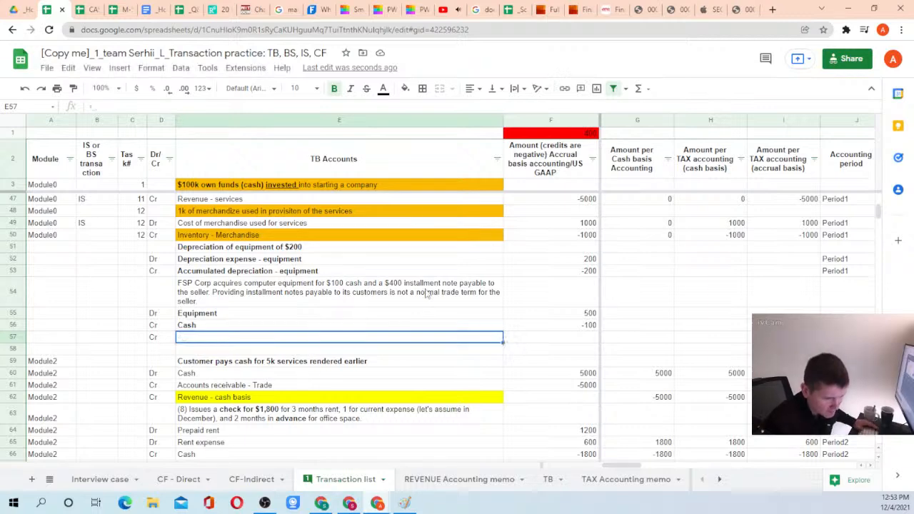
Insert "(long term debt)" after "$400 installment note payable" in the E54 description
double_click(407, 285)
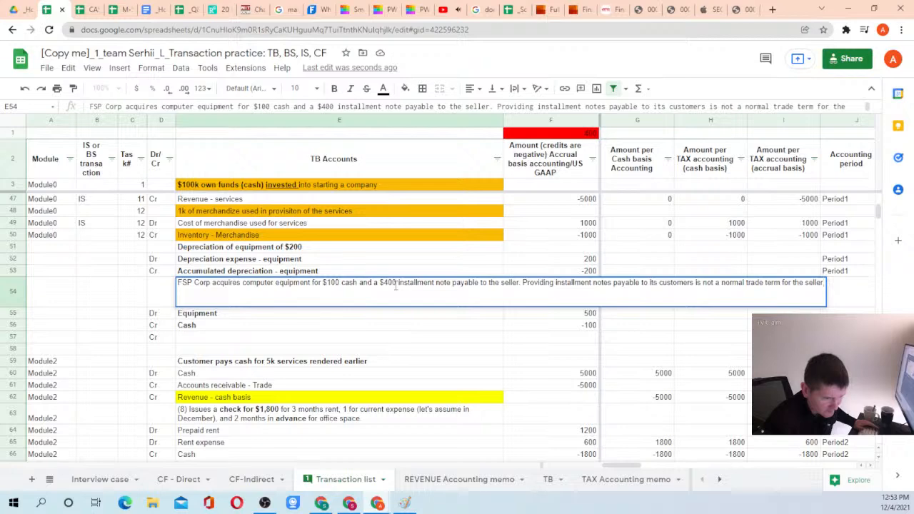
click(481, 284)
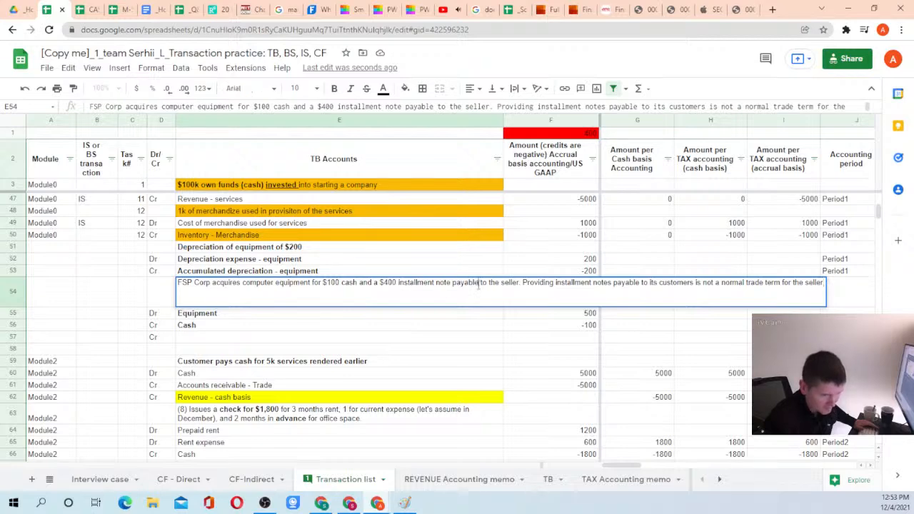
text((long t)
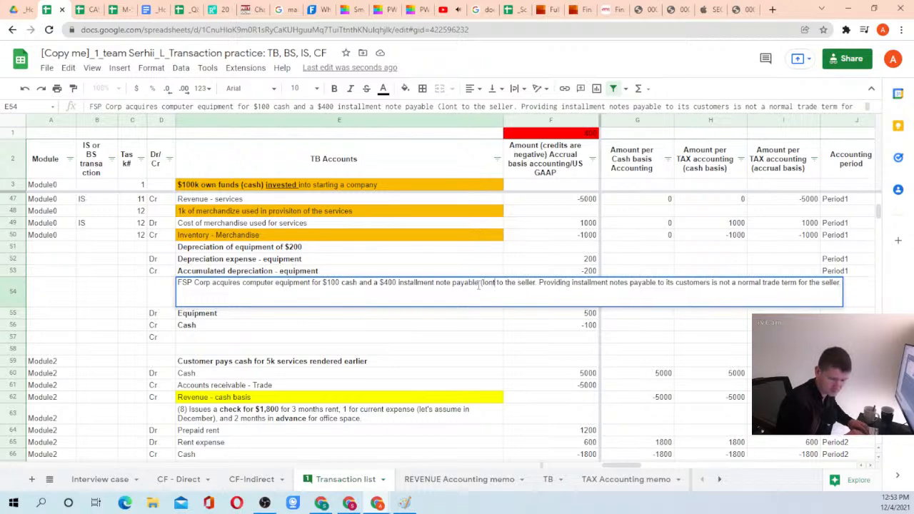
text(erm debt))
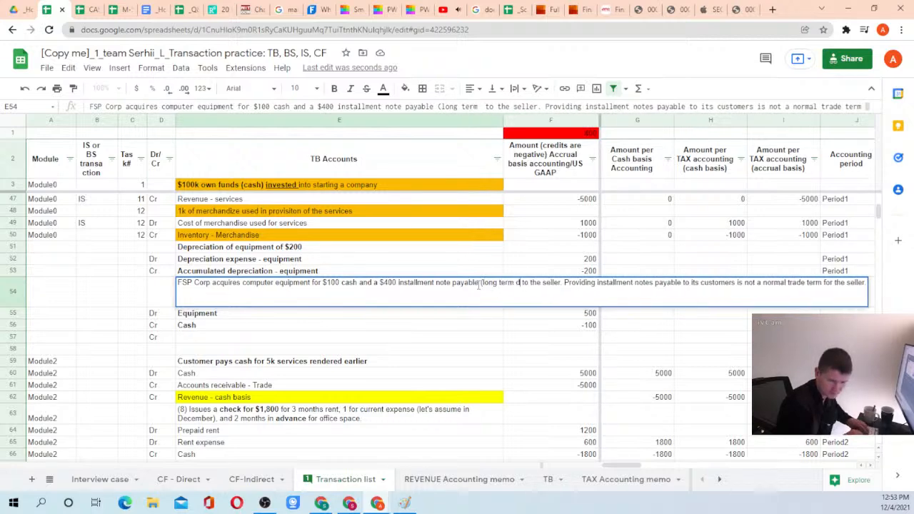
key(Return)
key(Down)
key(Down)
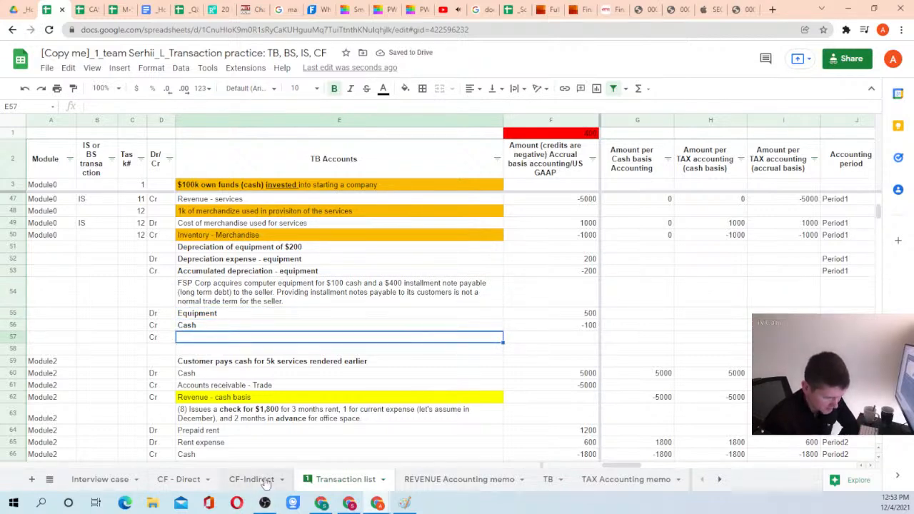
In the TB, insert a row above Accounts payable - Trade and name the account "Other long term debt" in D20
click(548, 480)
scroll(343, 261, up, 5)
scroll(362, 256, down, 3)
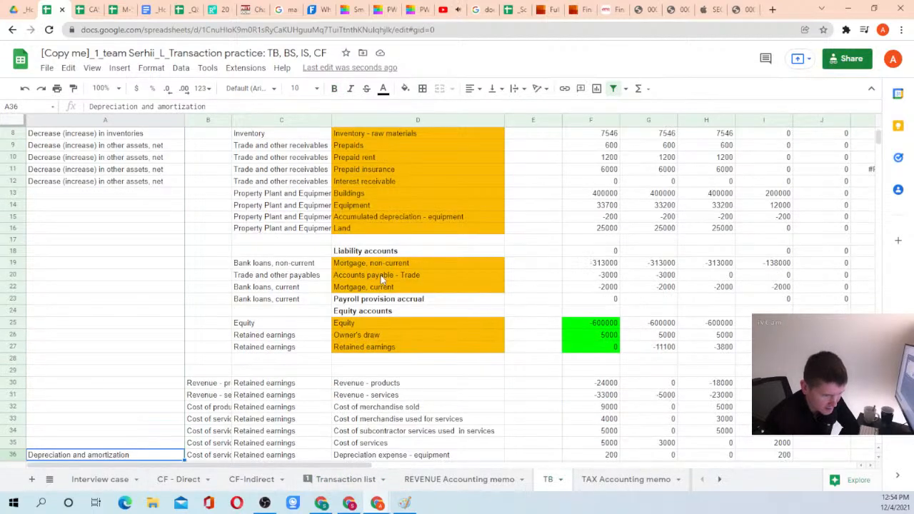
click(12, 276)
right_click(12, 276)
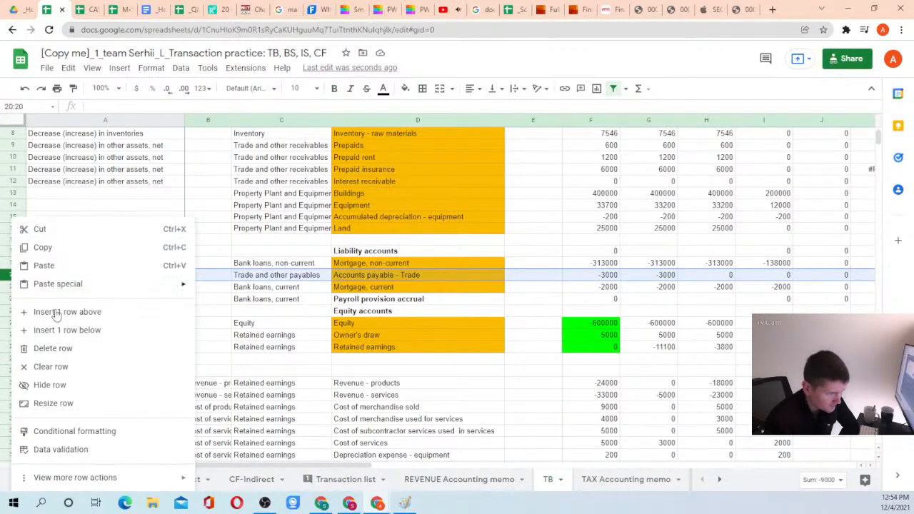
click(50, 311)
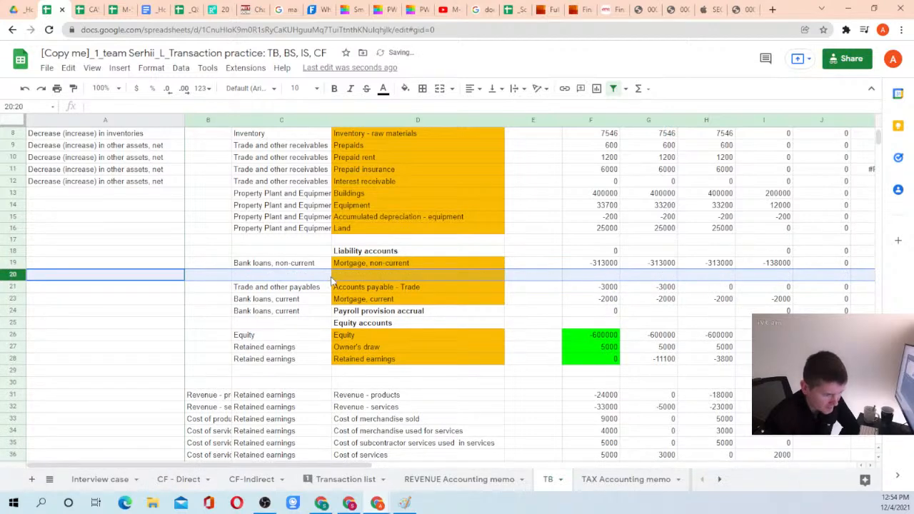
click(346, 275)
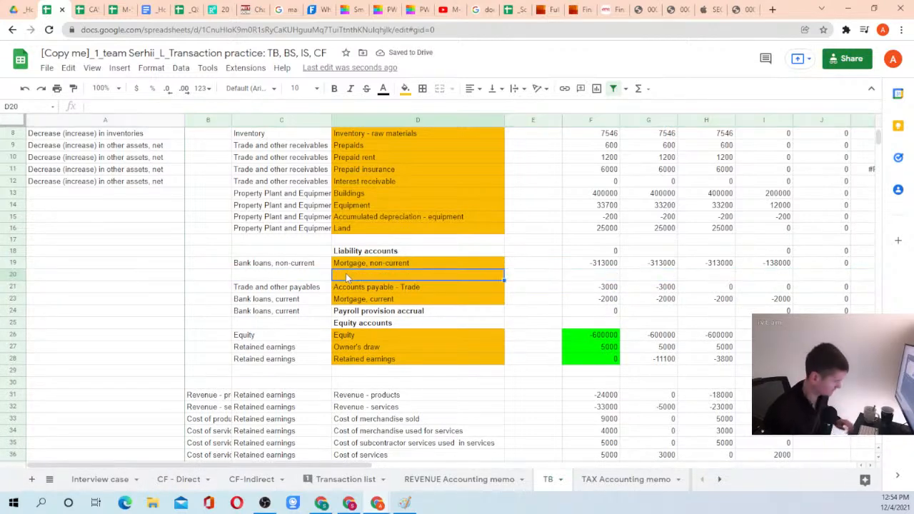
text(Other long)
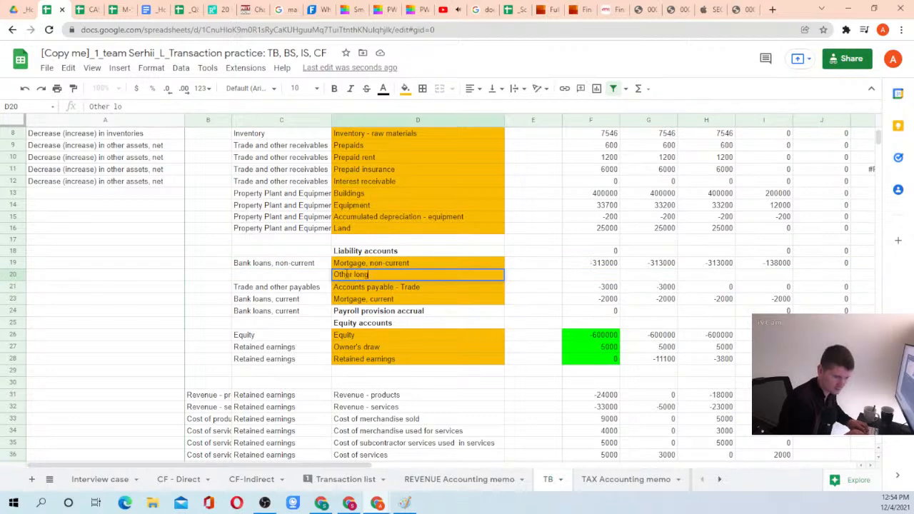
text( term debt)
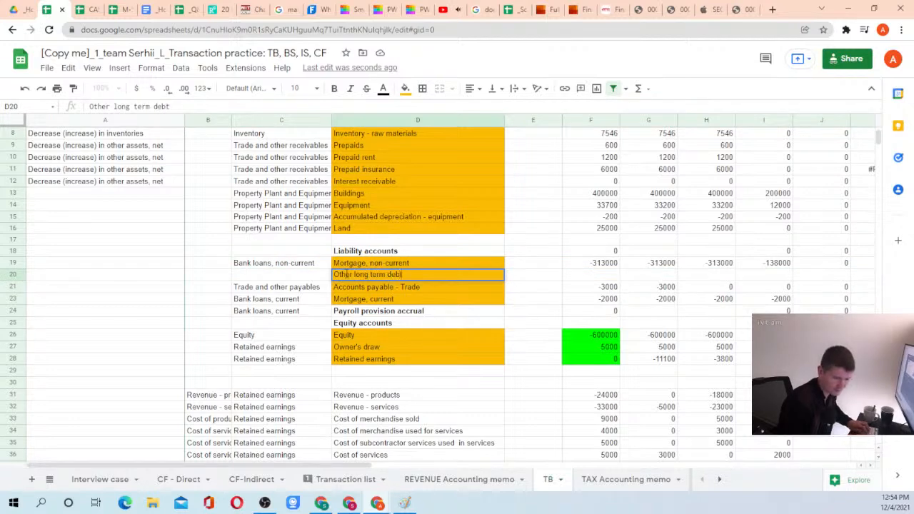
key(Up)
Copy the "Bank loans, non-current" classification from C19 to C20 for the Other long term debt account
key(Left)
key(ctrl+c)
key(Down)
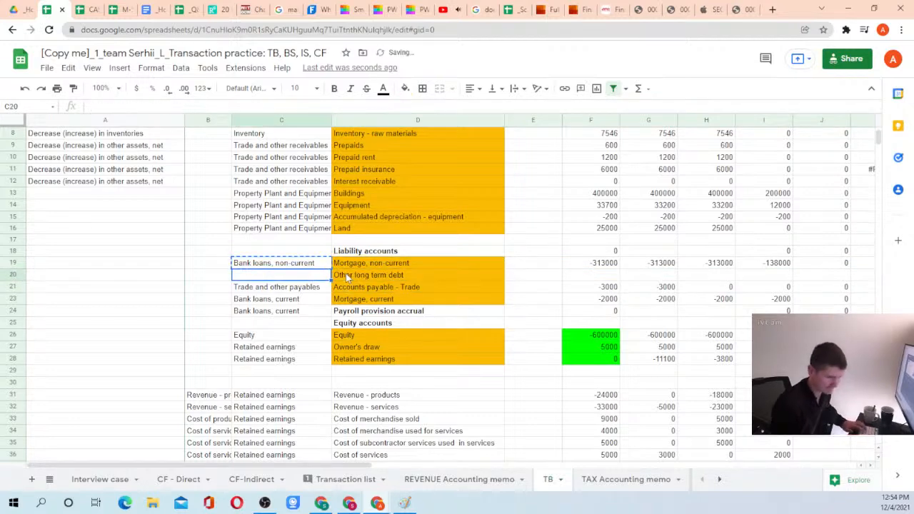
key(ctrl+v)
Copy the SUMIF formulas in F19:J19 of the Mortgage, non-current row to the Other long term debt row
key(Right)
key(Right)
key(Right)
key(Right)
key(Up)
key(Left)
key(shift+Right)
key(shift+Right)
key(shift+Right)
key(shift+Right)
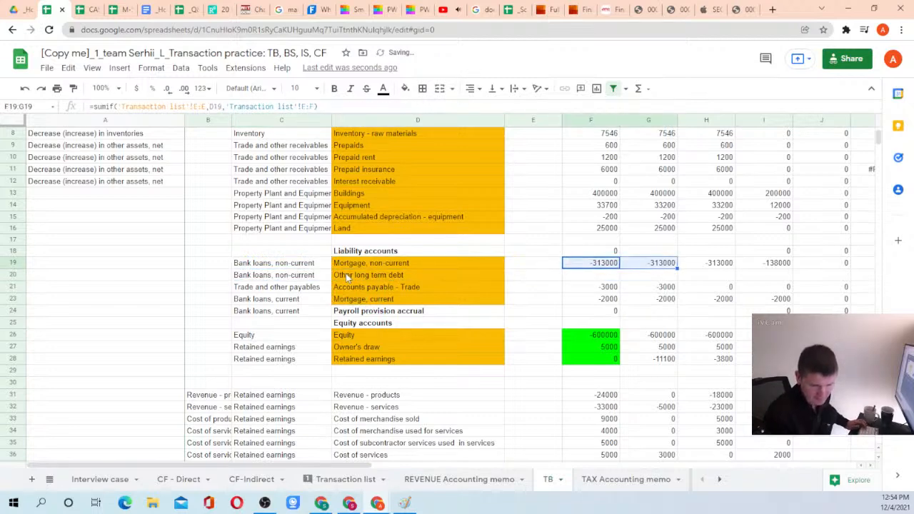
key(ctrl+c)
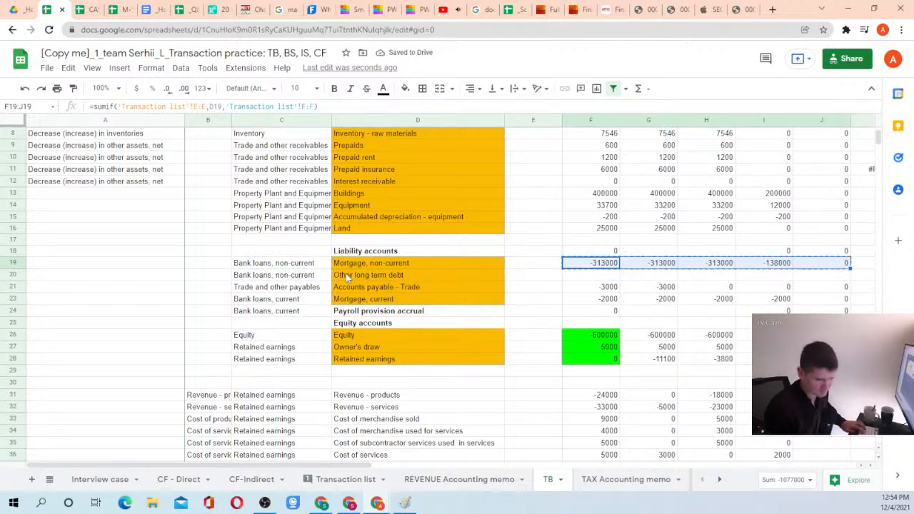
key(Down)
key(ctrl+v)
key(Left)
key(Right)
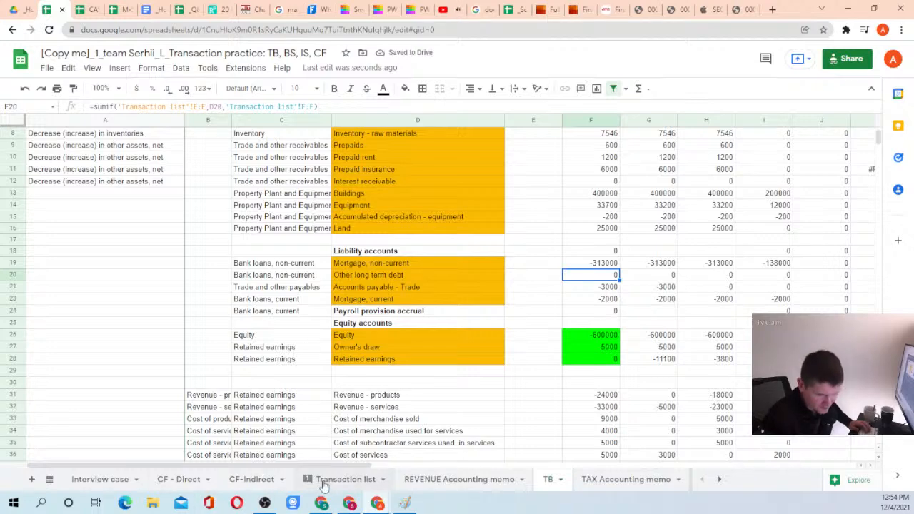
Link E57 of the Transaction list to the TB's Other long term debt account with the formula =TB!D20
click(323, 482)
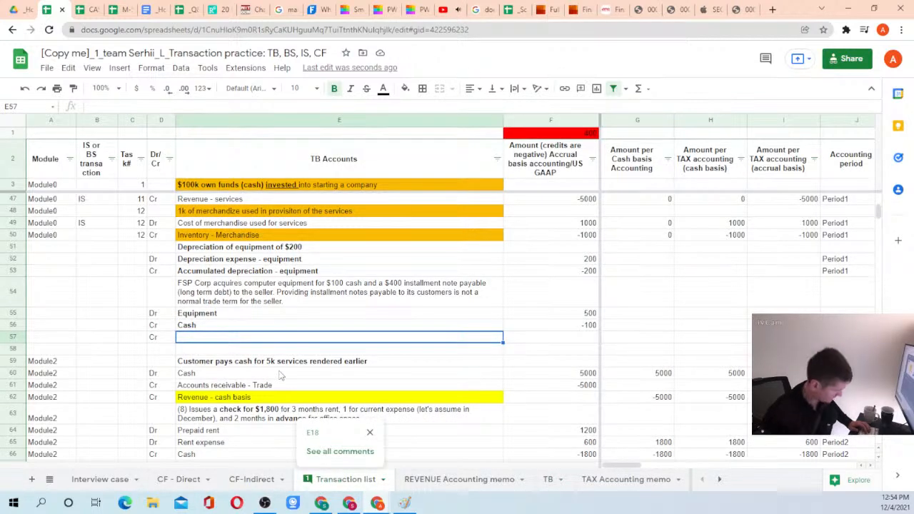
click(243, 484)
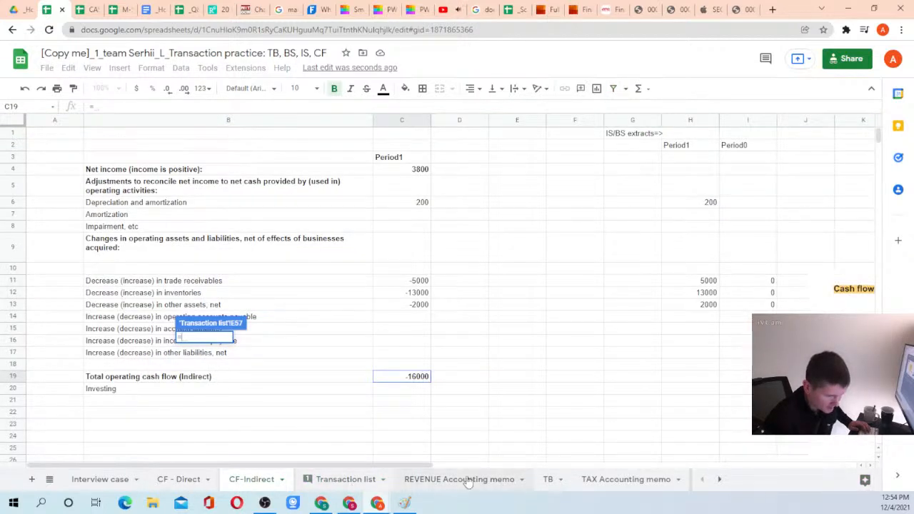
click(550, 482)
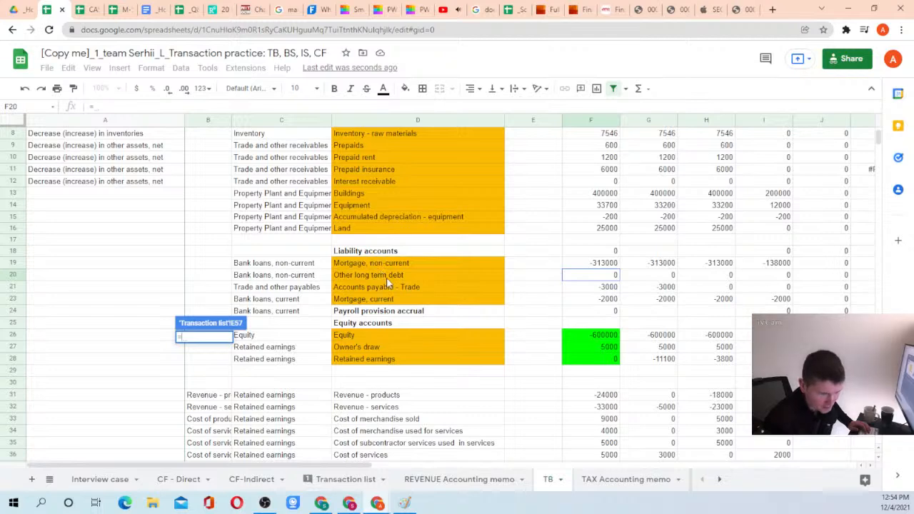
click(387, 277)
key(Return)
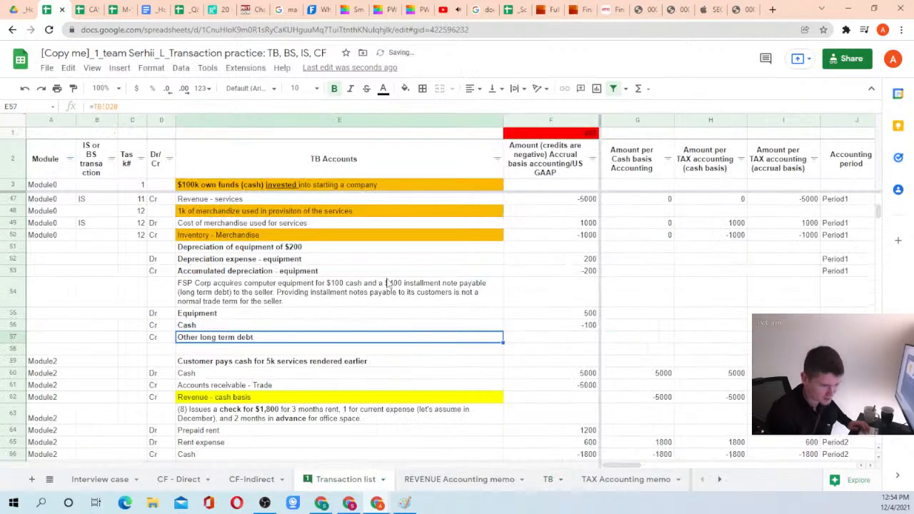
Enter an accrual-basis amount of -400 for Other long term debt in F57
key(Right)
text(-400)
key(Return)
key(Up)
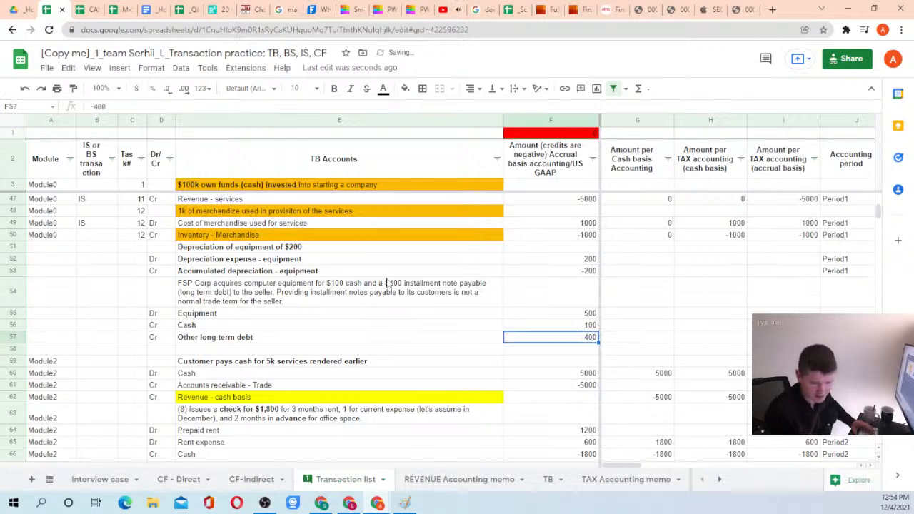
Copy the accounting period Period1 from J53 to the Equipment, Cash and Other long term debt lines in J55:J57
key(Right)
key(Right)
key(Right)
key(Right)
key(Up)
key(Up)
key(Up)
key(Up)
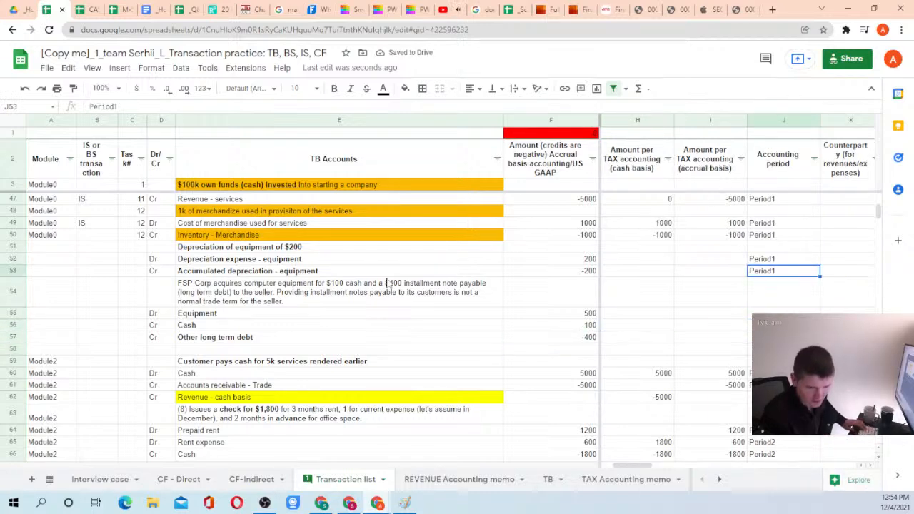
key(ctrl+c)
key(Down)
key(Down)
key(ctrl+v)
key(Down)
key(ctrl+v)
key(Down)
key(ctrl+v)
key(Up)
key(Up)
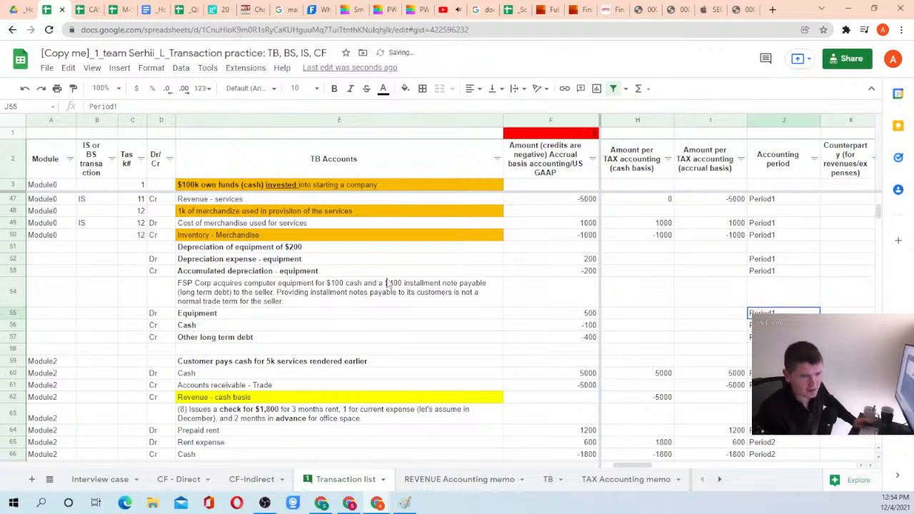
click(211, 341)
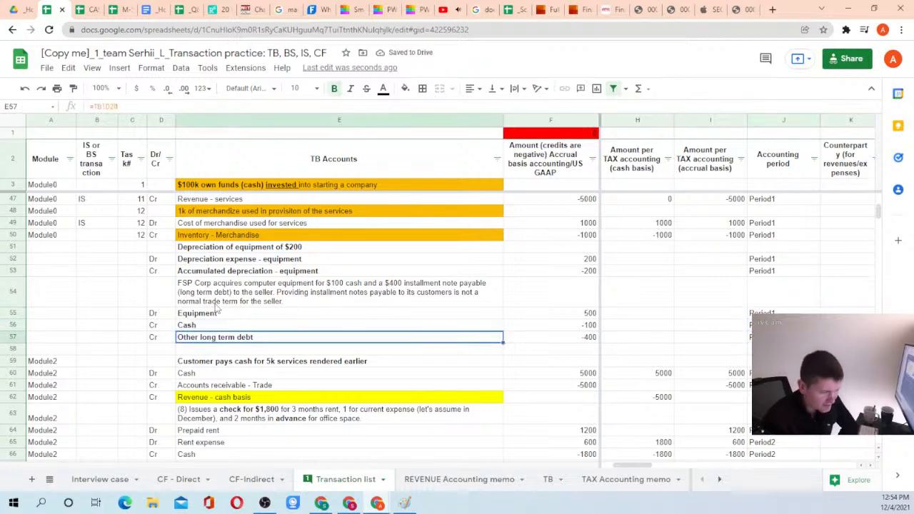
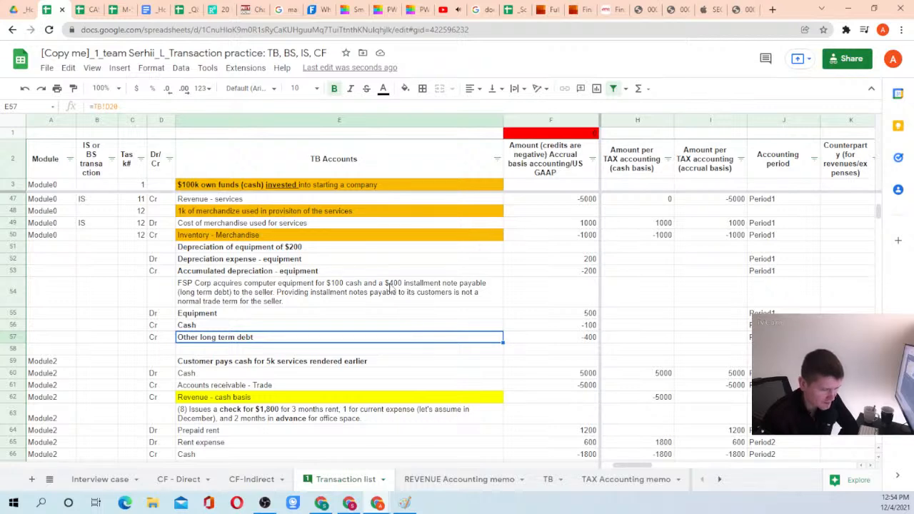
Review the FSP Corp computer equipment entry in rows 55 to 57 and its tax, period and counterparty columns
click(233, 327)
click(261, 305)
click(235, 328)
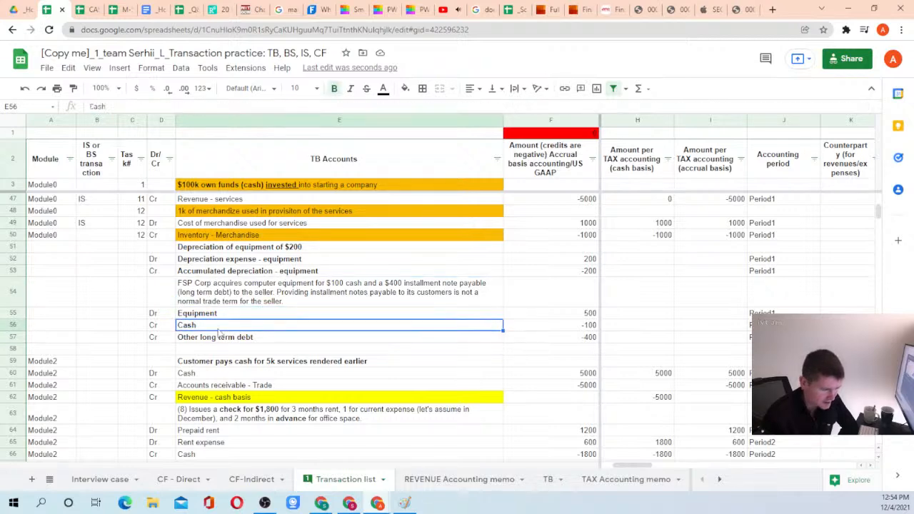
drag(170, 329, 250, 328)
click(276, 328)
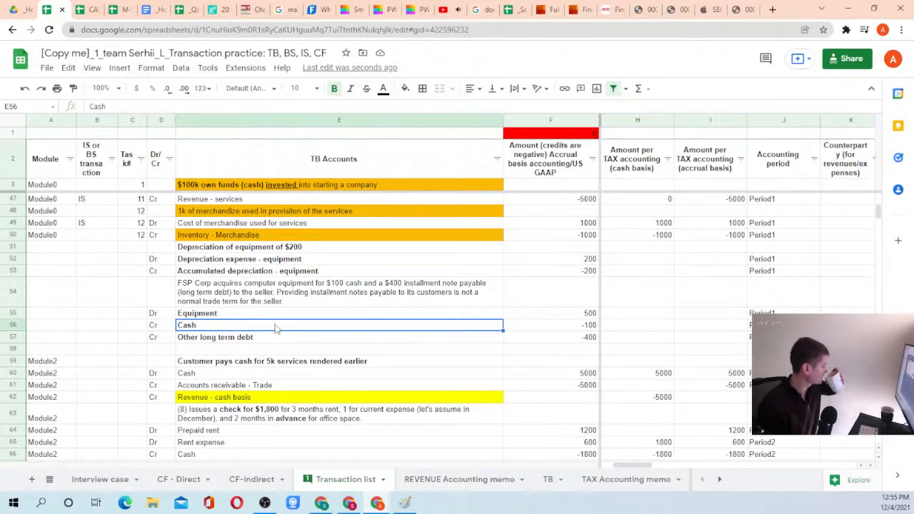
click(267, 342)
key(Right)
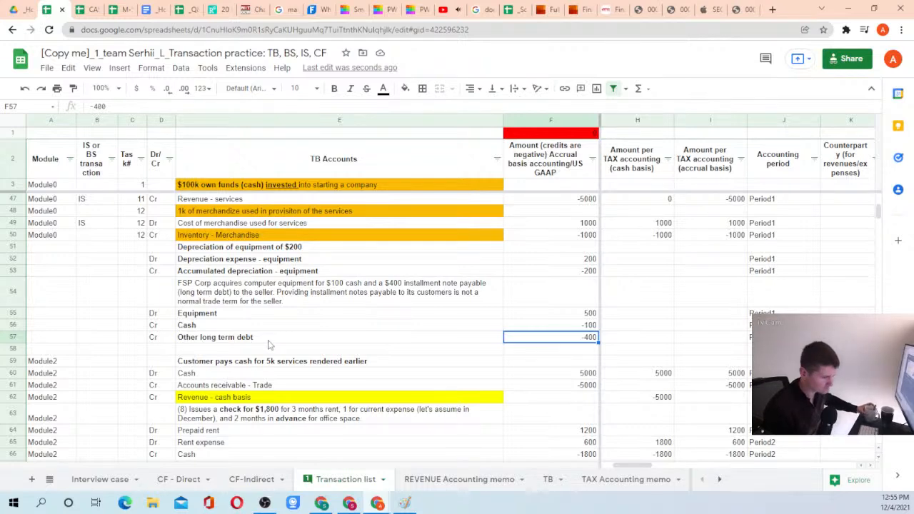
key(Right)
key(Right)
key(Right)
key(Left)
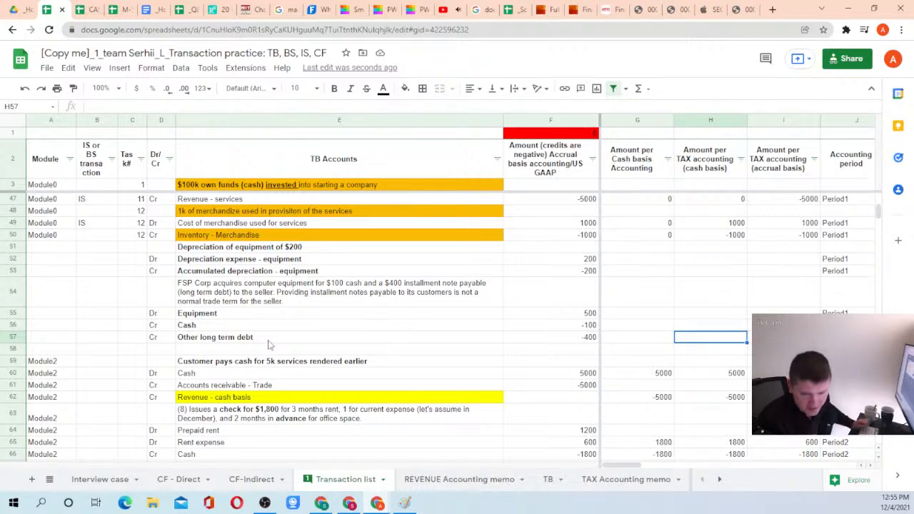
key(Right)
key(Right)
key(Right)
key(Right)
key(Left)
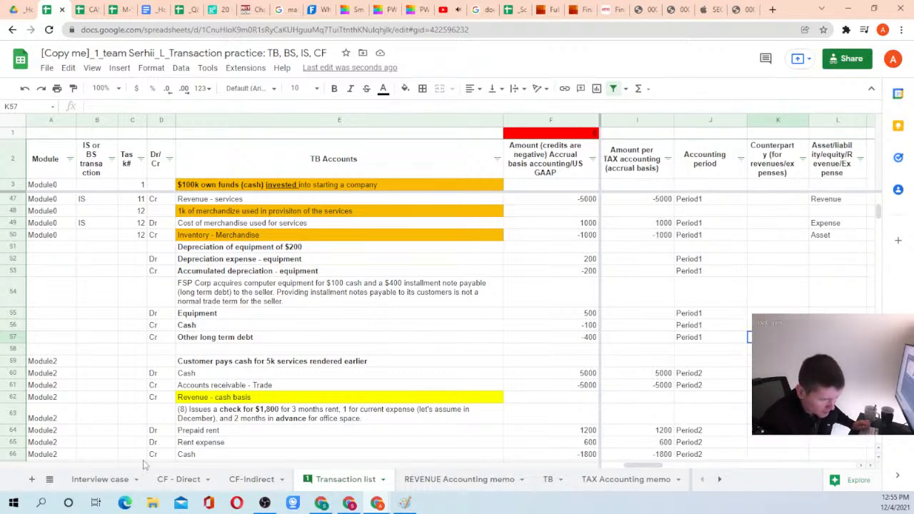
Examine the CF - Direct sheet's cash check and the Period1 formula for Equipment acquisition
click(114, 483)
click(172, 480)
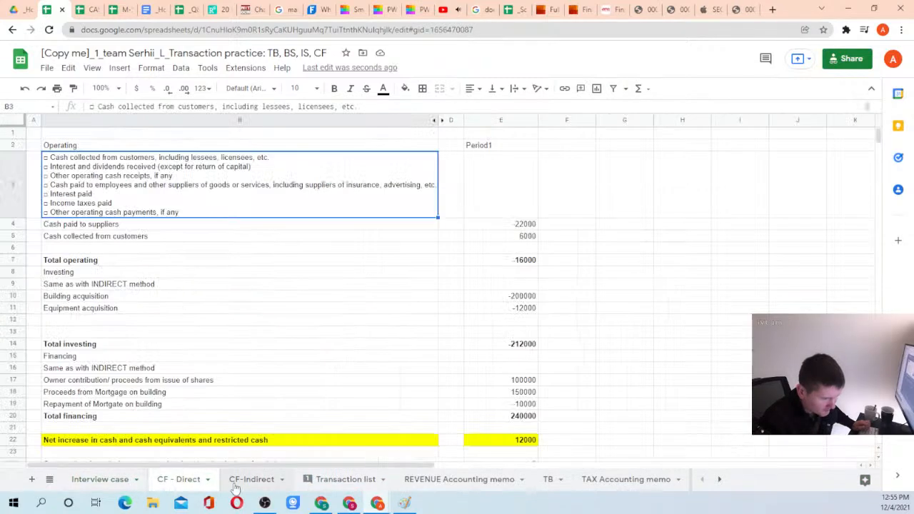
scroll(224, 331, down, 3)
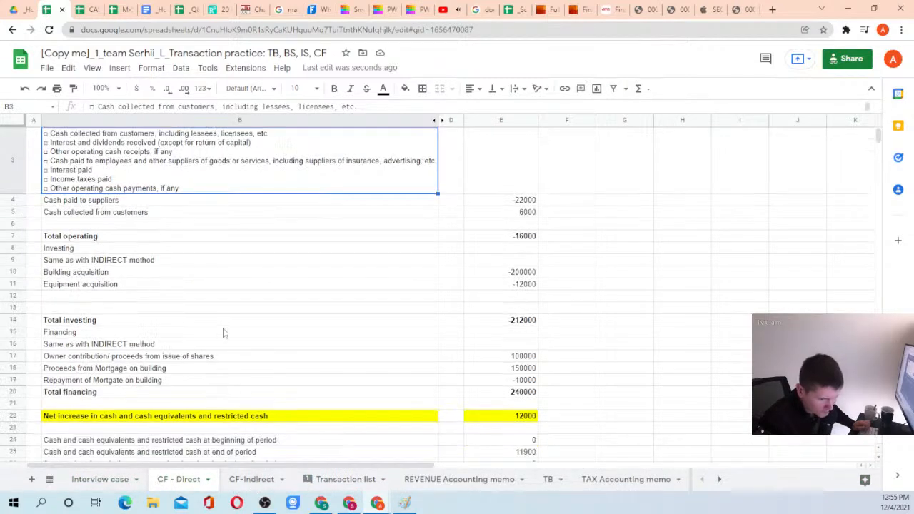
scroll(160, 342, down, 1)
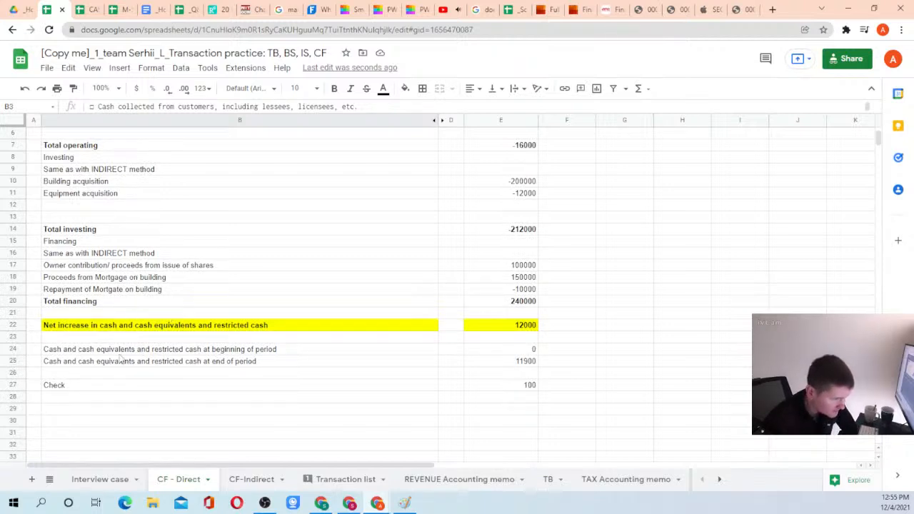
scroll(154, 257, up, 1)
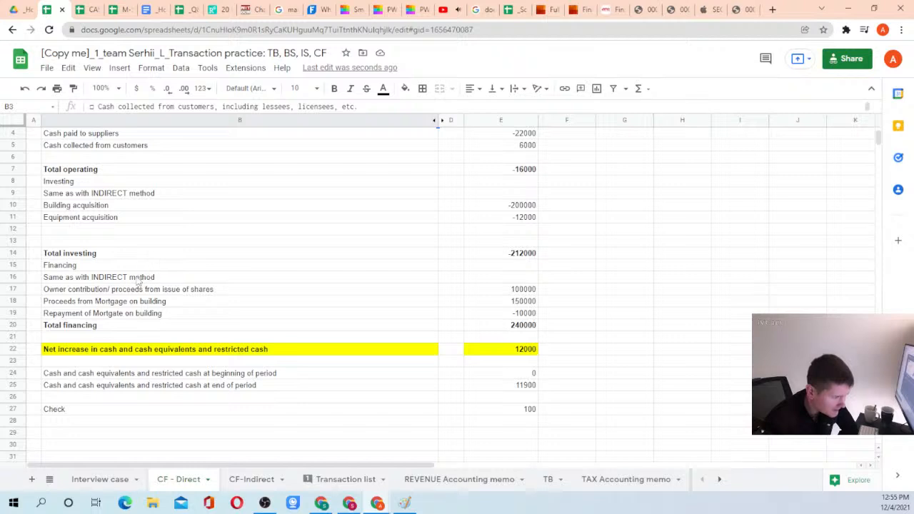
click(152, 218)
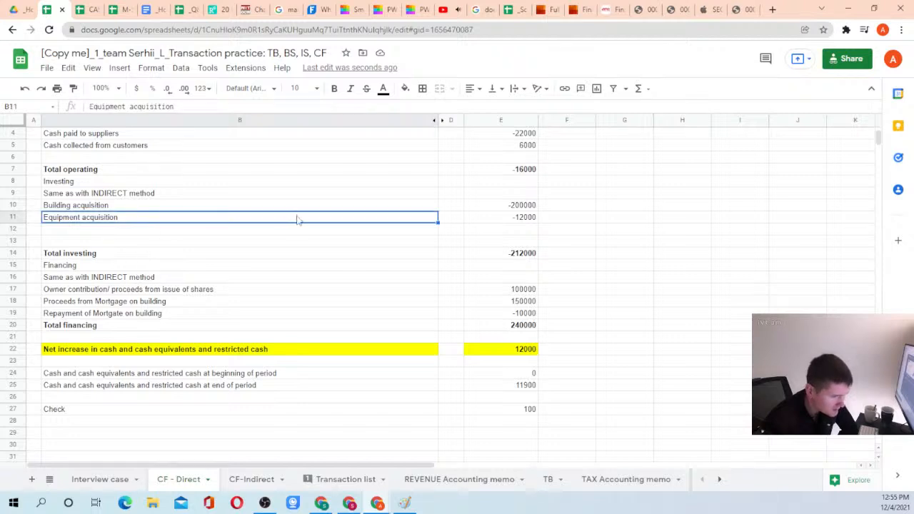
scroll(297, 218, up, 2)
click(532, 310)
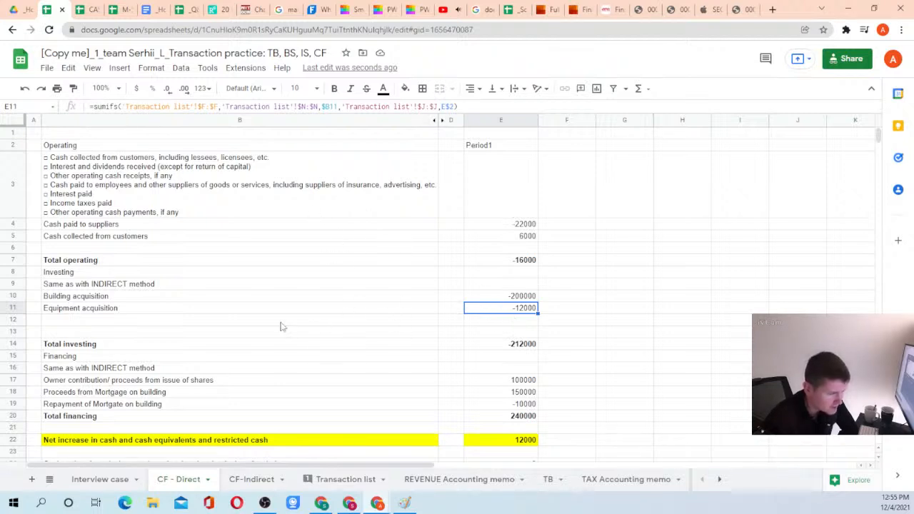
Copy the Equipment acquisition label from CF - Direct into CF Classif (direct) for the Cash line in row 56 of the Transaction list
click(172, 310)
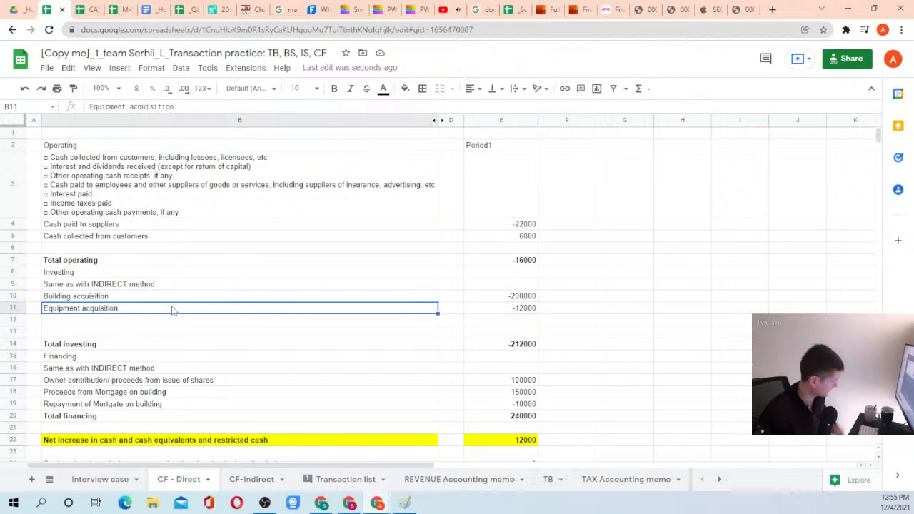
key(ctrl+c)
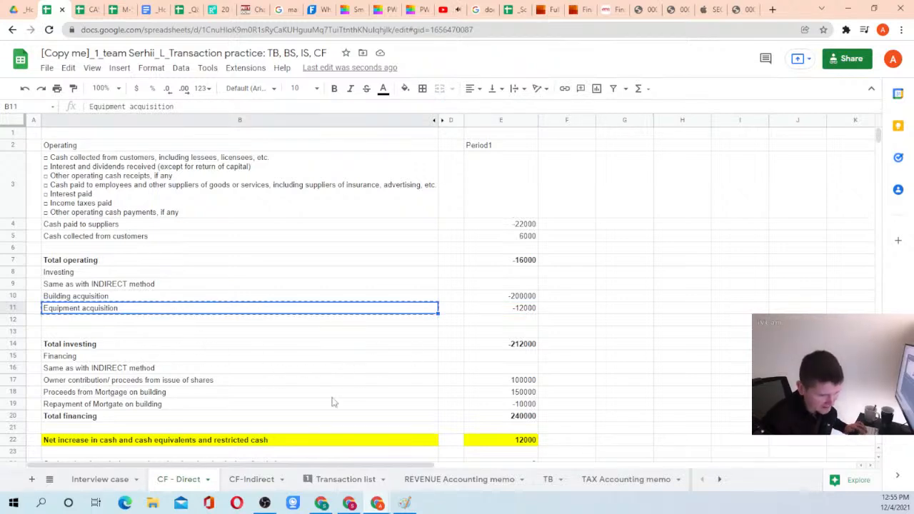
click(320, 481)
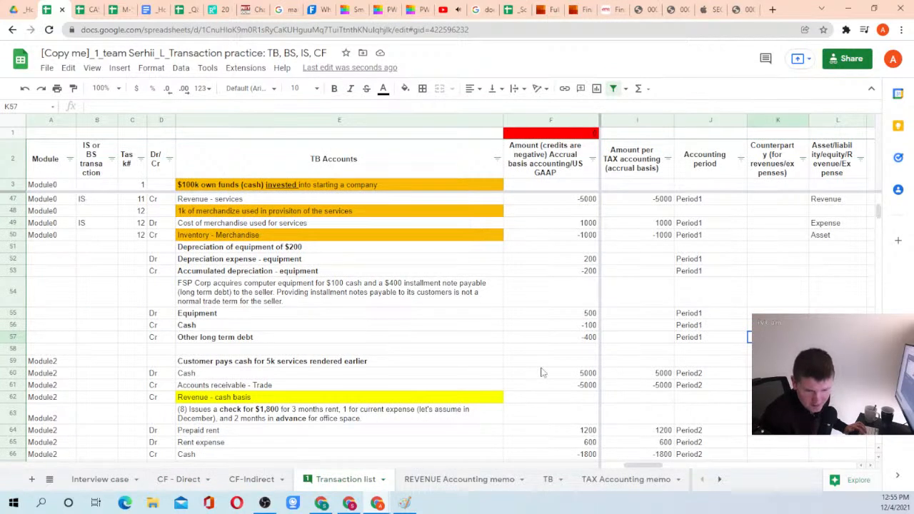
key(Right)
key(Right)
key(Right)
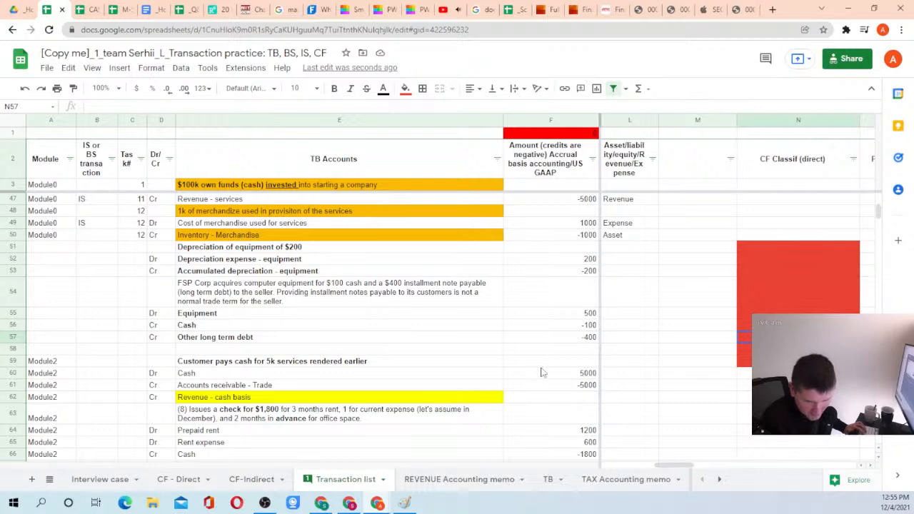
key(Up)
key(ctrl+v)
key(Left)
key(Right)
key(Left)
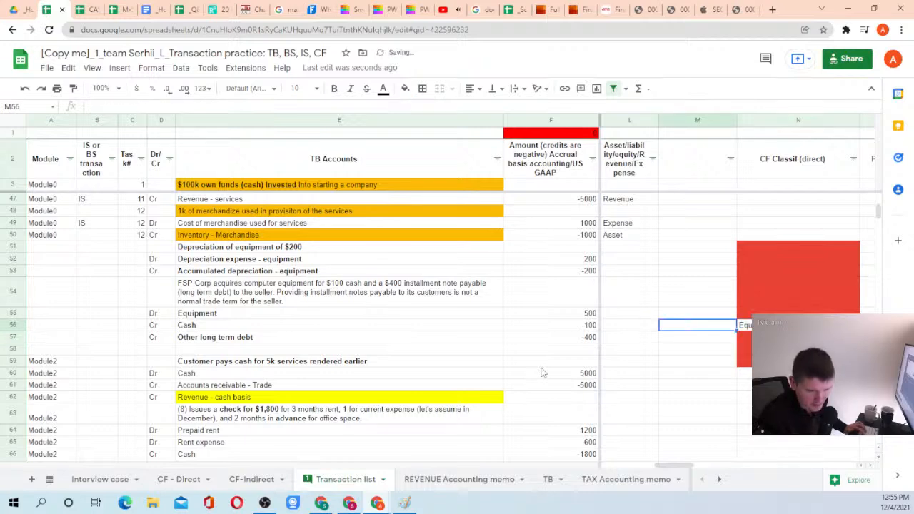
Check Equipment acquisition, the net increase in cash and the Check row on the CF - Direct sheet
click(180, 480)
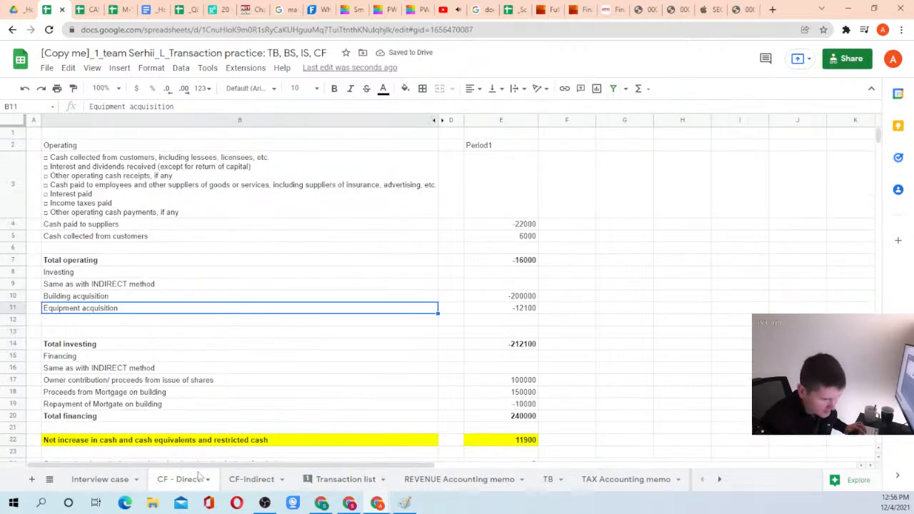
click(523, 312)
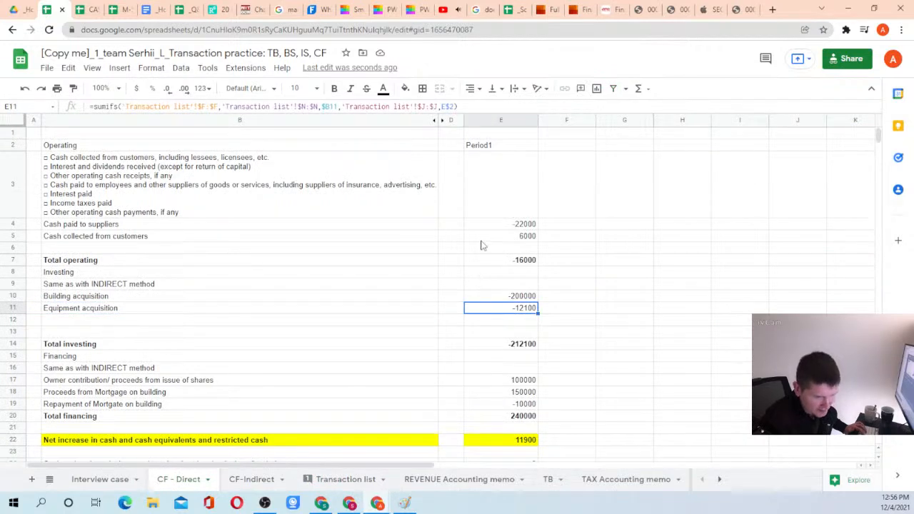
scroll(481, 245, down, 3)
click(519, 327)
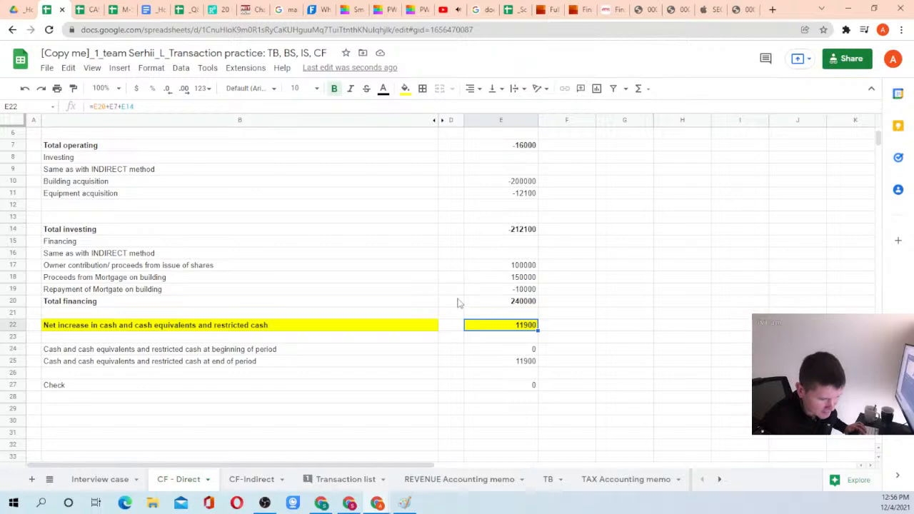
scroll(471, 304, up, 3)
click(521, 312)
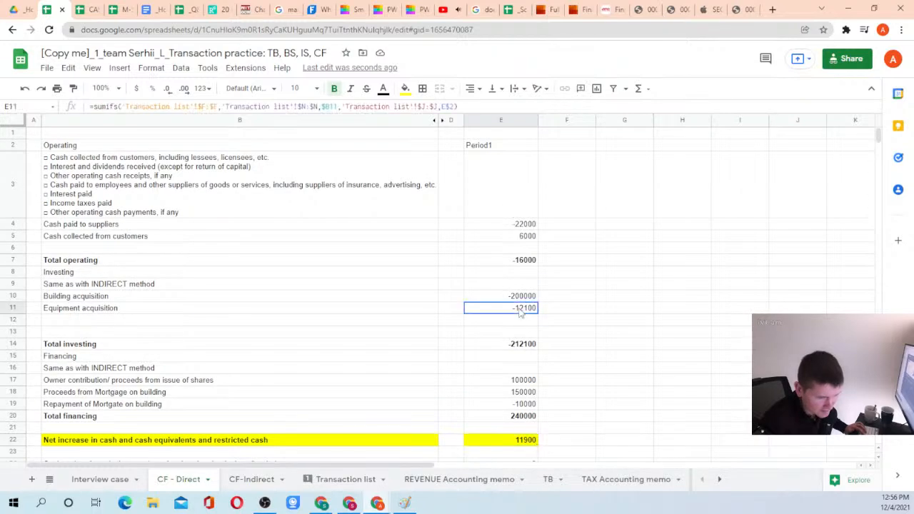
scroll(123, 366, down, 3)
click(115, 340)
click(140, 361)
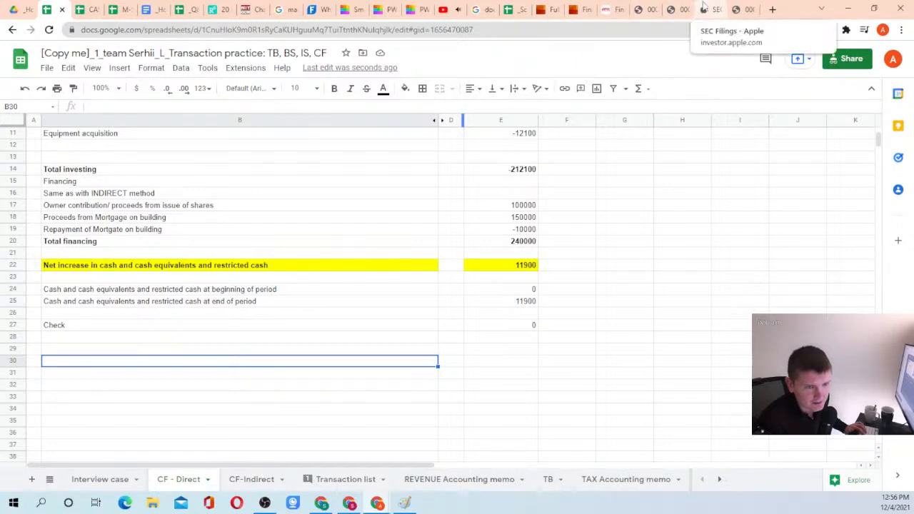
Open the PDF of PwC's Financial statement presentation guide - October 2021 from its Viewpoint page
click(549, 10)
click(575, 10)
scroll(496, 263, down, 3)
scroll(537, 248, up, 2)
click(541, 13)
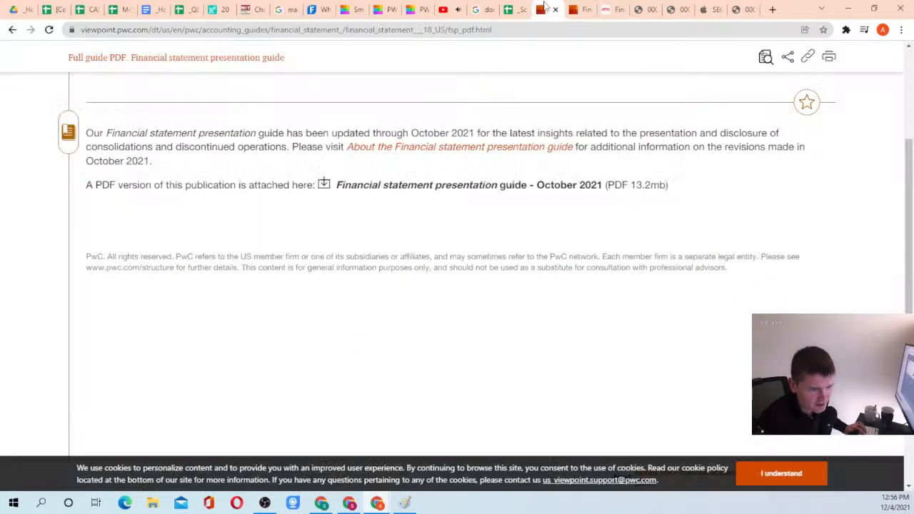
middle_click(566, 190)
click(565, 187)
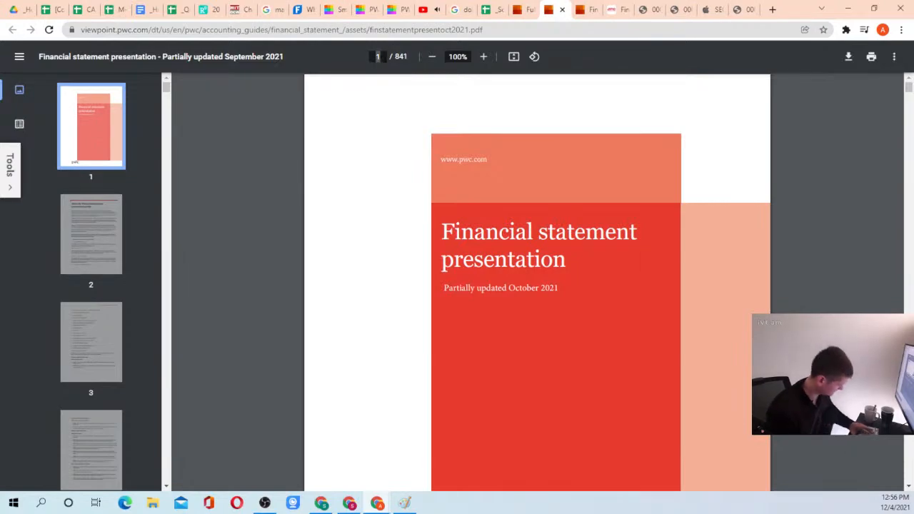
Go to page 89 of the PDF guide and locate the supplemental cash flow information in the sample cash flow statement
text(89)
key(Return)
scroll(500, 336, down, 20)
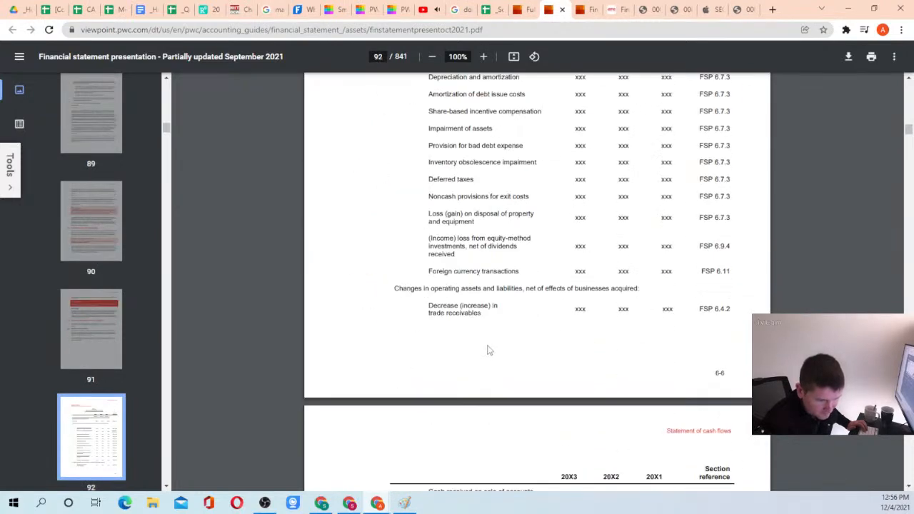
scroll(491, 350, down, 20)
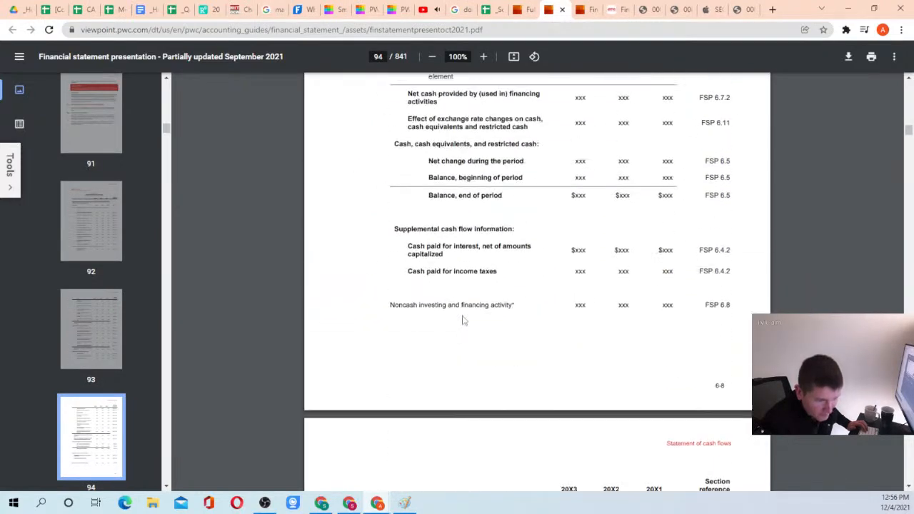
scroll(463, 320, up, 1)
scroll(438, 257, up, 1)
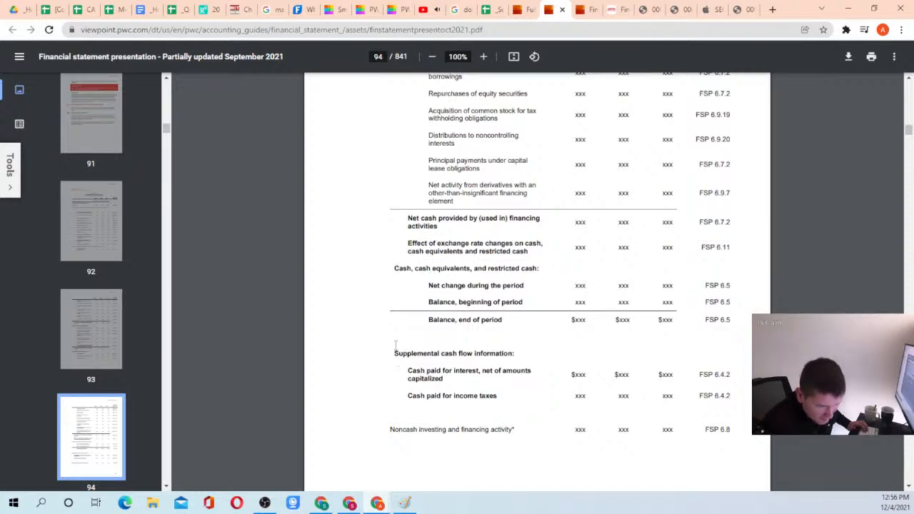
Copy the heading "Supplemental cash flow information:" from the guide into cell B29 of the CF - Direct sheet
scroll(396, 346, down, 2)
drag(392, 239, 523, 238)
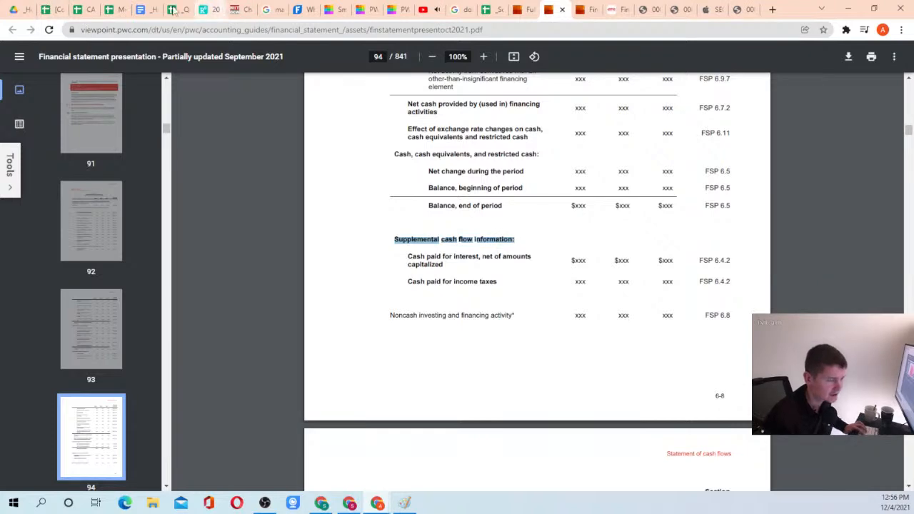
click(52, 8)
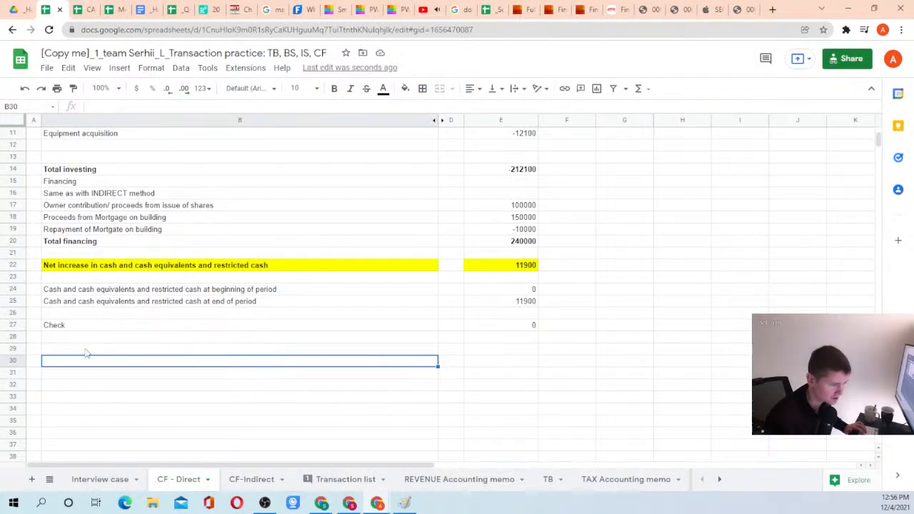
click(86, 348)
key(ctrl+v)
click(93, 361)
Copy the guide's line "Cash paid for interest, net of amounts capitalized" into cell B30 of the CF - Direct sheet
click(525, 9)
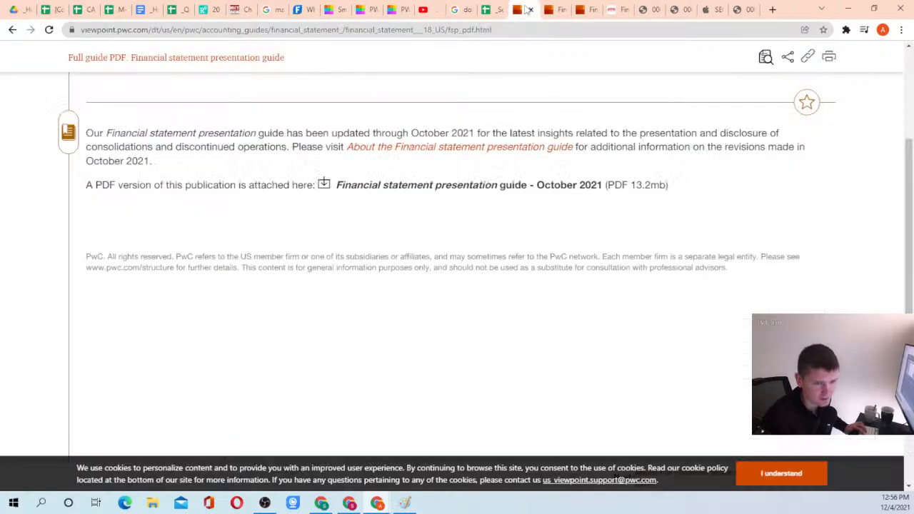
click(549, 10)
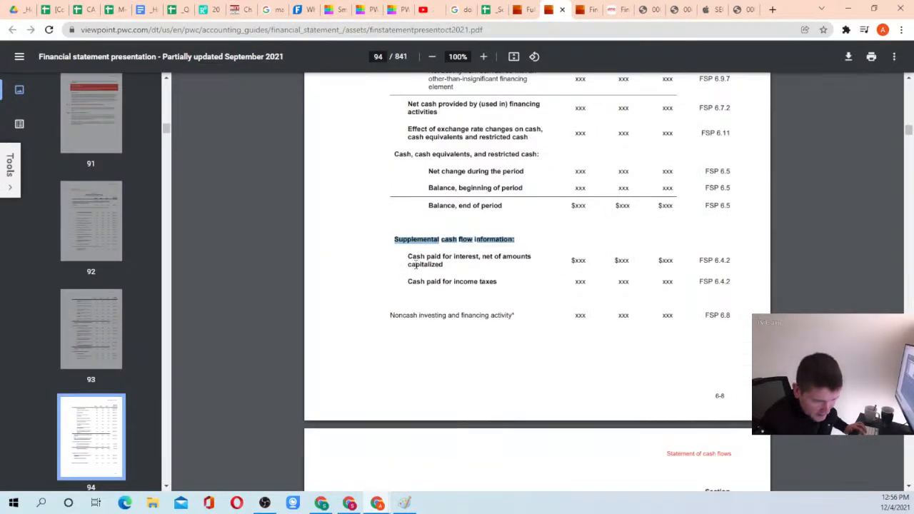
drag(409, 255, 447, 265)
key(ctrl+c)
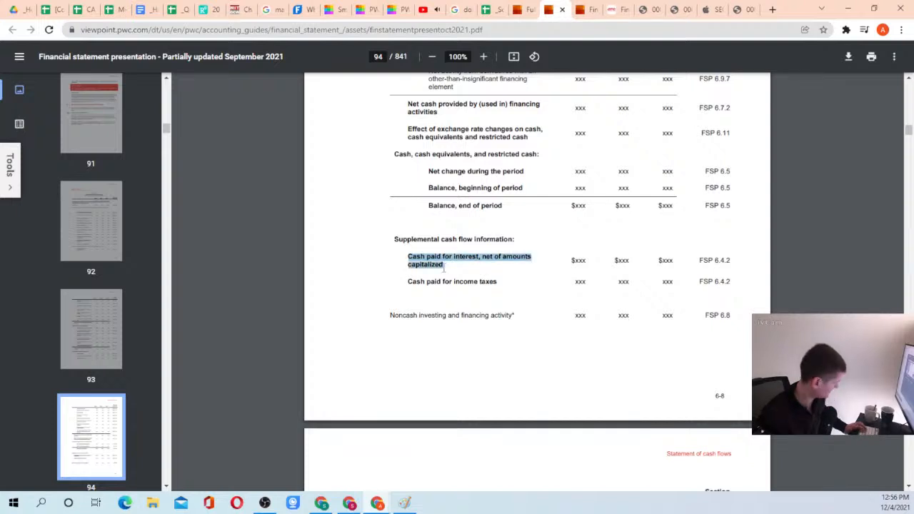
click(54, 9)
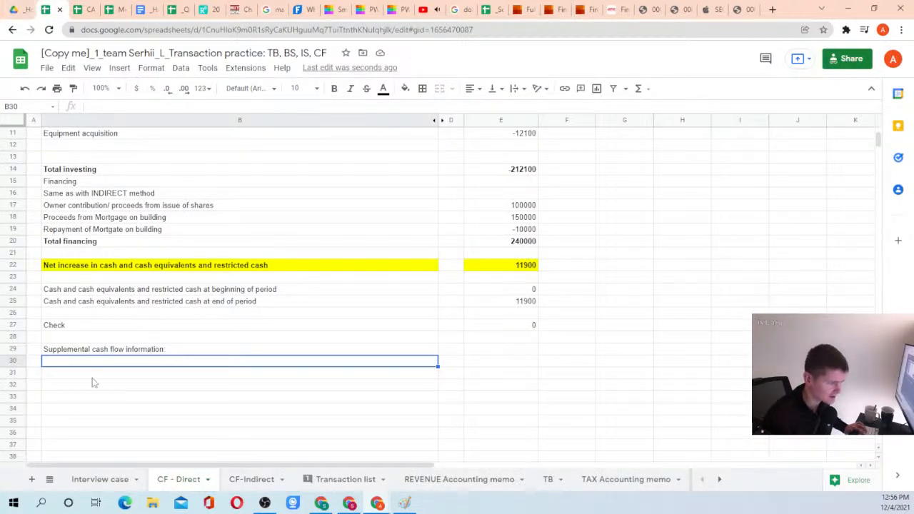
key(ctrl+v)
key(Return)
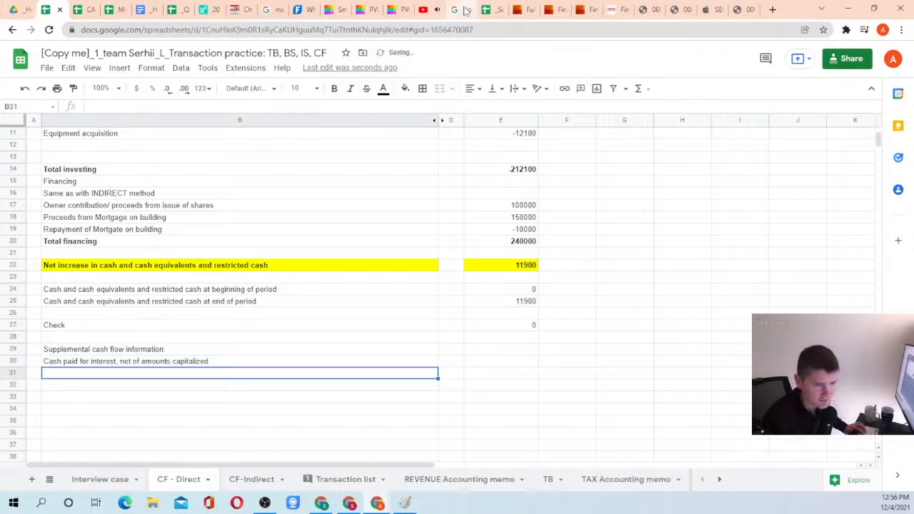
Copy the line "Cash paid for income taxes" from PwC's guide into cell B31 of the CF - Direct sheet
click(526, 9)
click(553, 10)
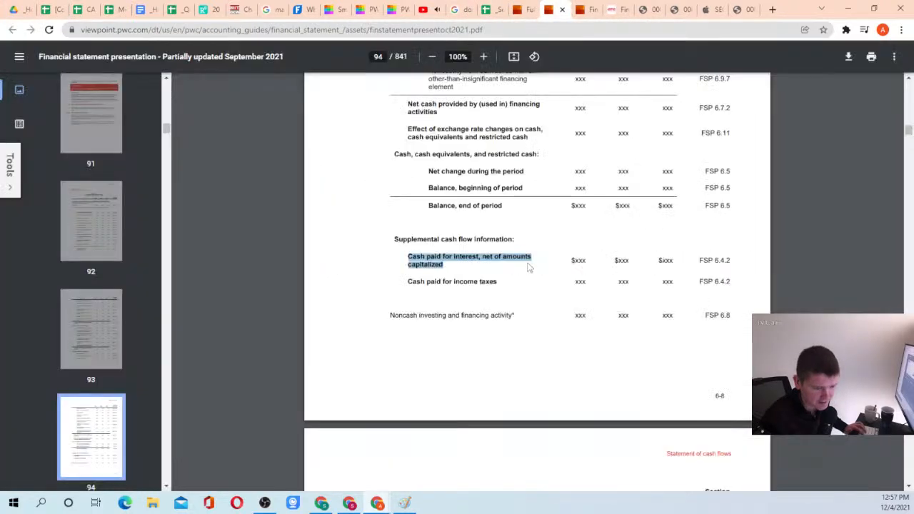
drag(410, 280, 508, 279)
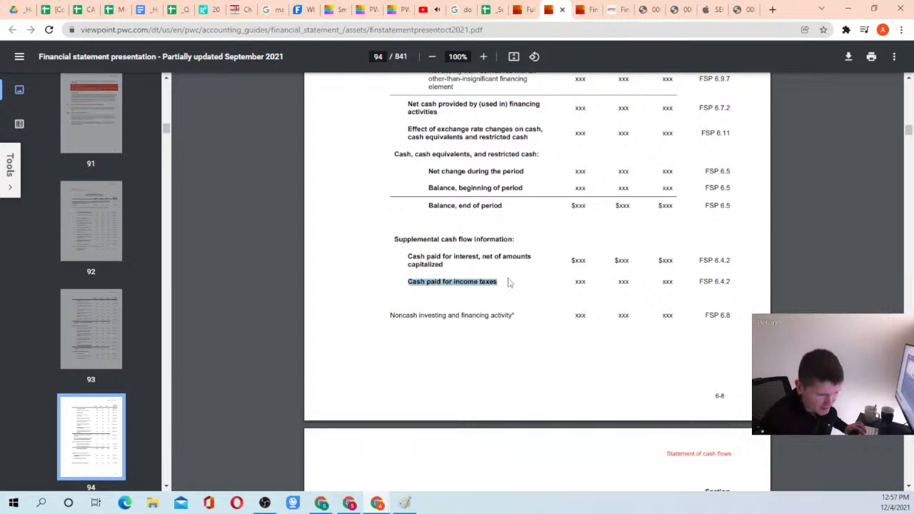
key(ctrl+c)
click(45, 10)
key(ctrl+v)
Copy the guide's line "Noncash investing and financing activity*" into cell B33 of the CF - Direct sheet
click(82, 398)
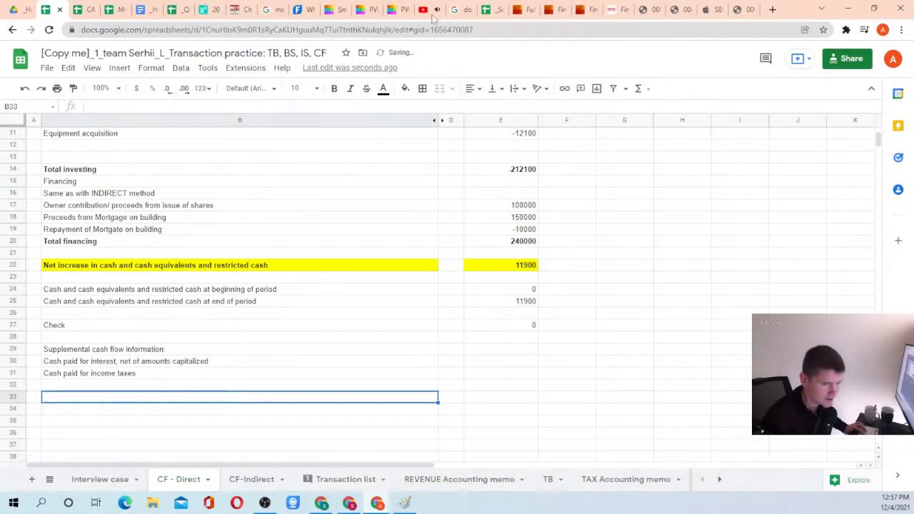
click(553, 9)
scroll(465, 347, down, 3)
scroll(404, 148, up, 1)
drag(390, 145, 519, 139)
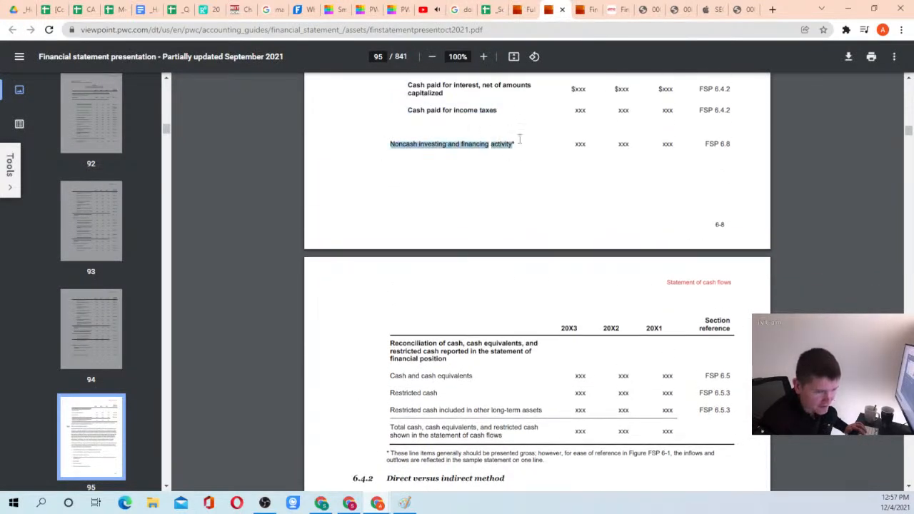
click(50, 10)
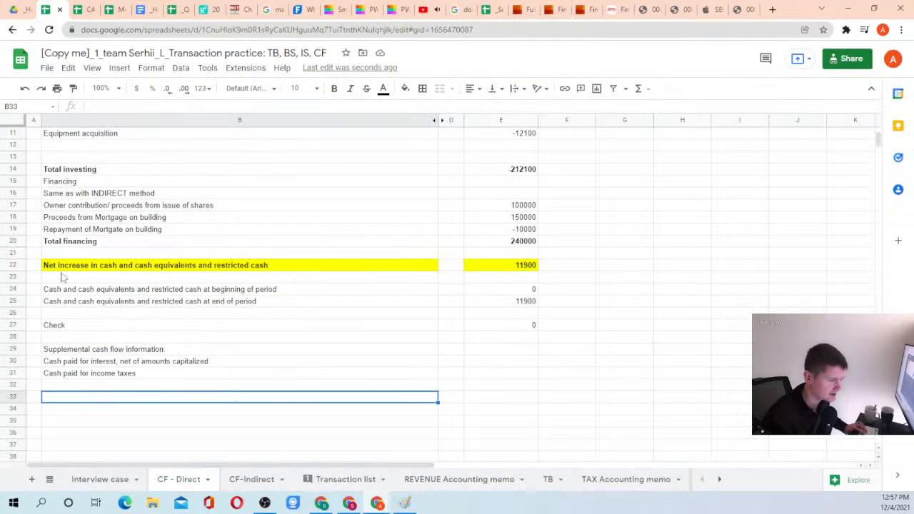
key(ctrl+v)
Review the supplemental cash flow information and the cash reconciliation in the guide's sample statement on pages 94 and 95
click(527, 10)
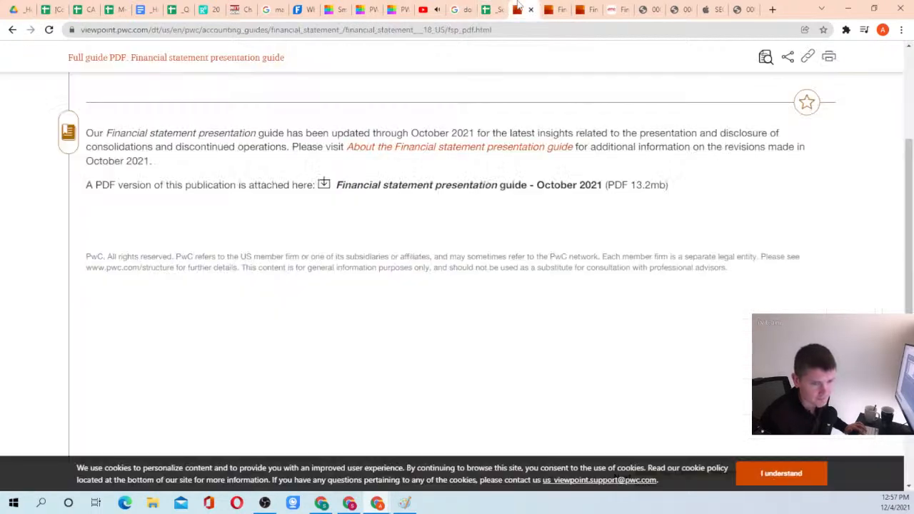
click(551, 10)
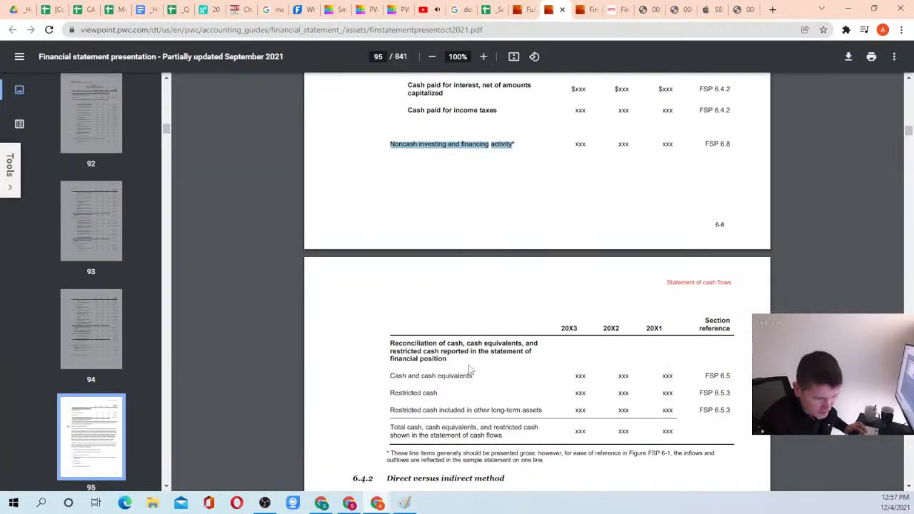
scroll(477, 241, down, 1)
scroll(481, 246, up, 1)
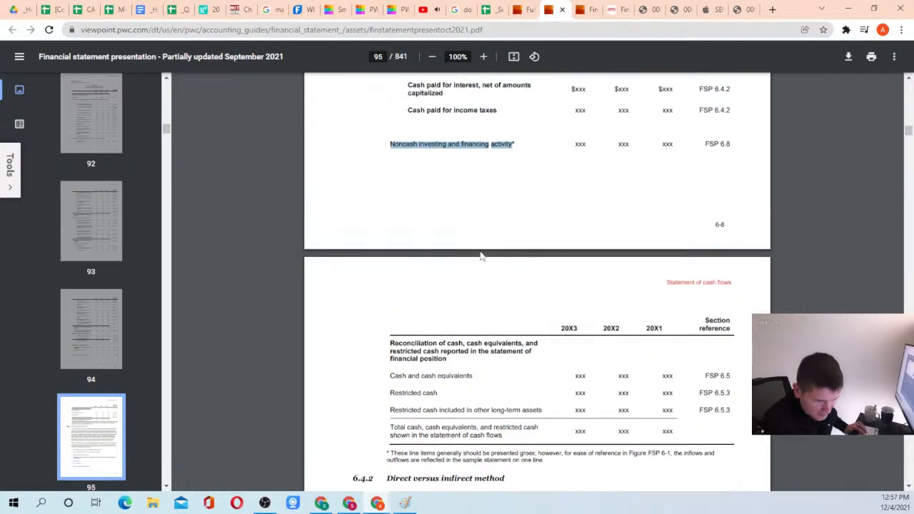
scroll(484, 295, down, 2)
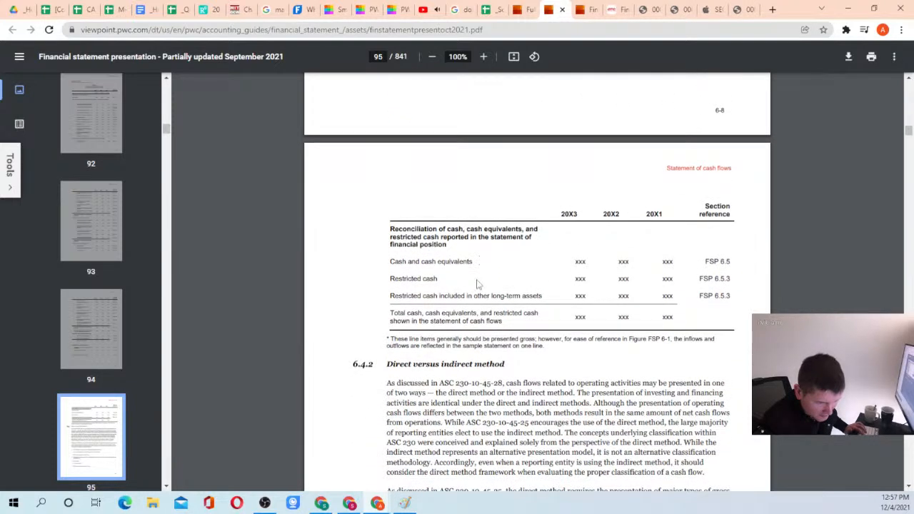
scroll(477, 293, down, 2)
scroll(475, 302, down, 2)
scroll(476, 273, up, 6)
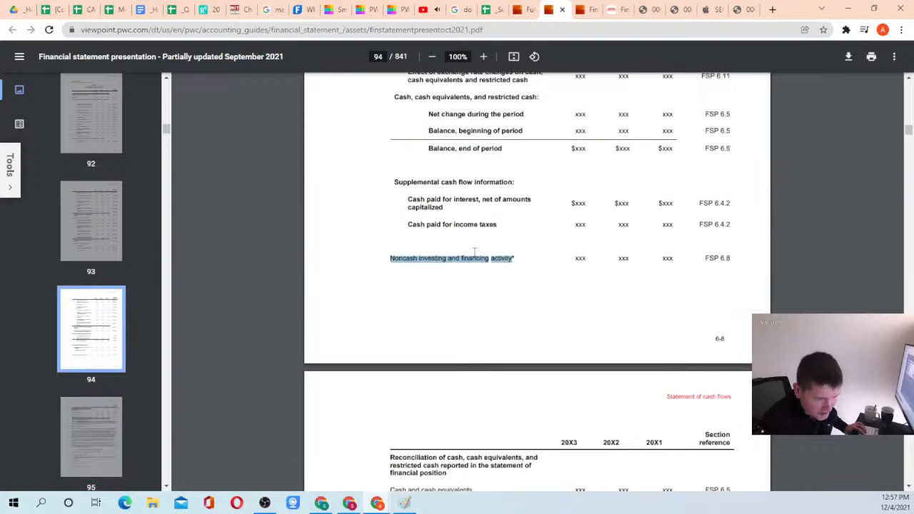
scroll(464, 290, up, 1)
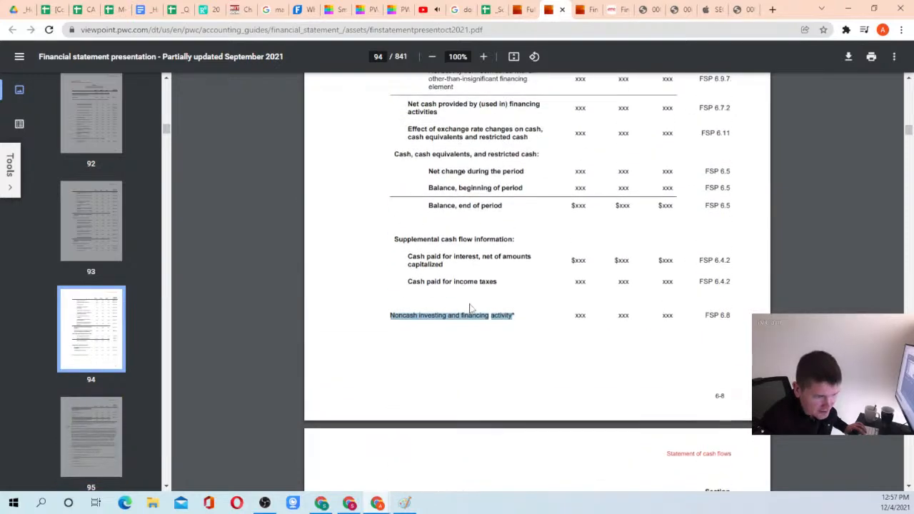
scroll(471, 312, up, 1)
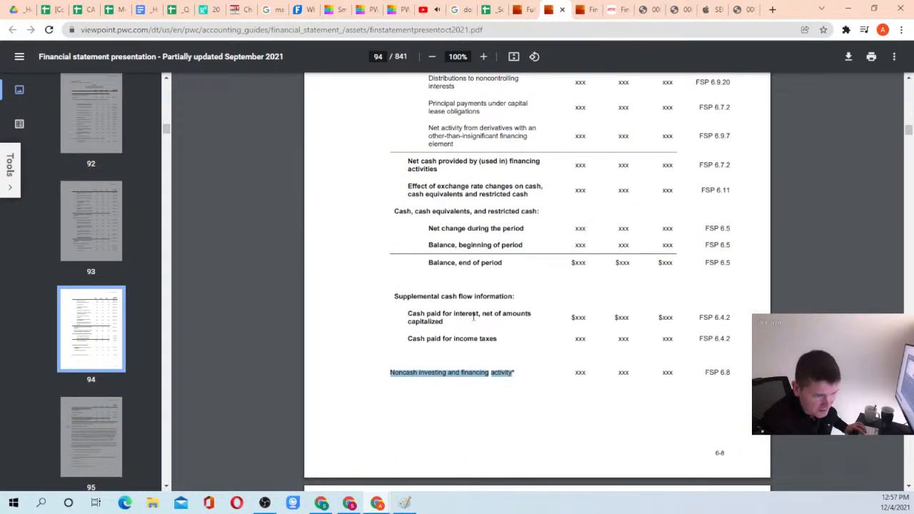
scroll(473, 323, down, 1)
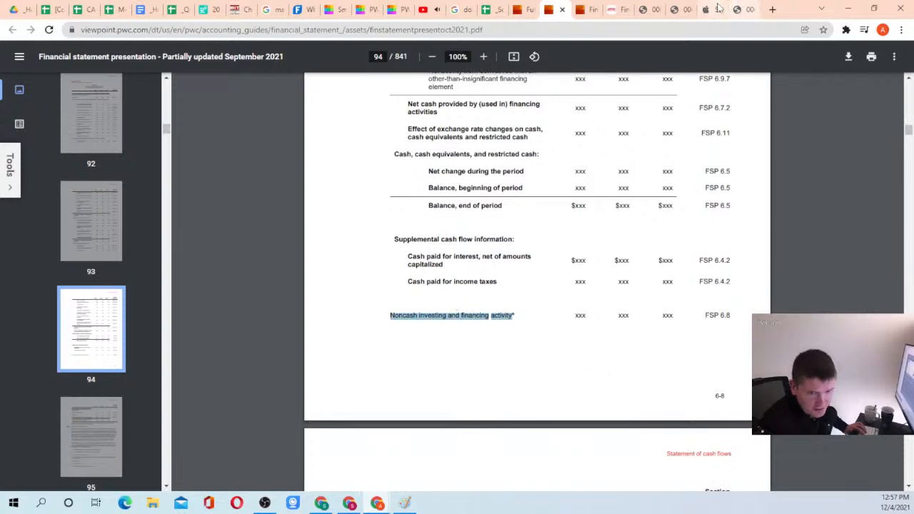
click(677, 9)
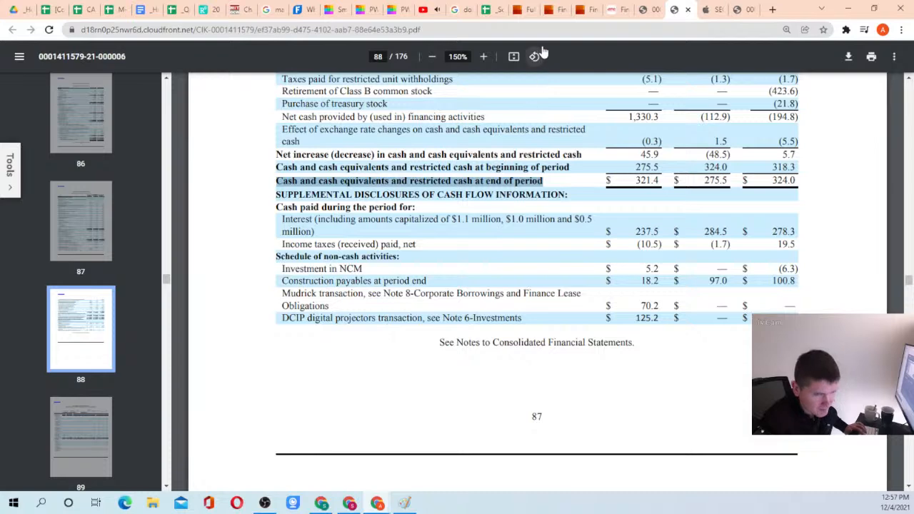
click(524, 10)
click(551, 9)
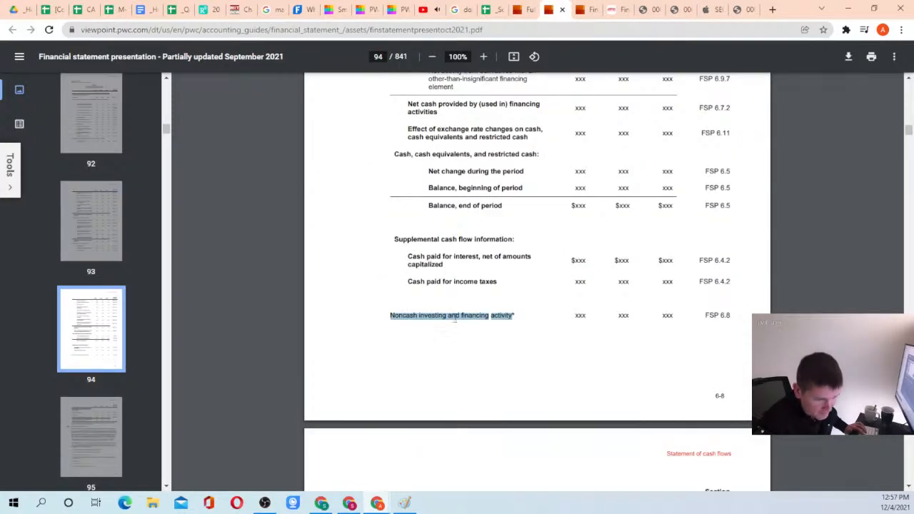
scroll(450, 323, down, 5)
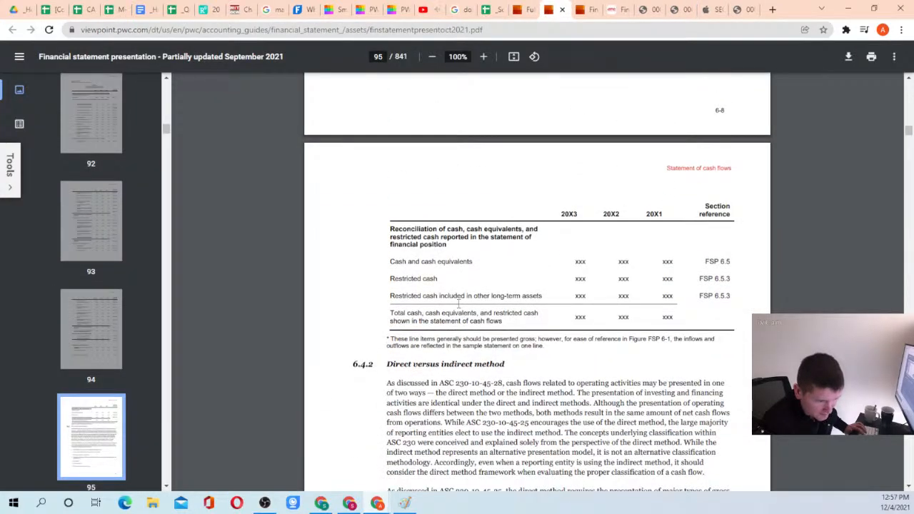
scroll(459, 303, up, 2)
click(593, 9)
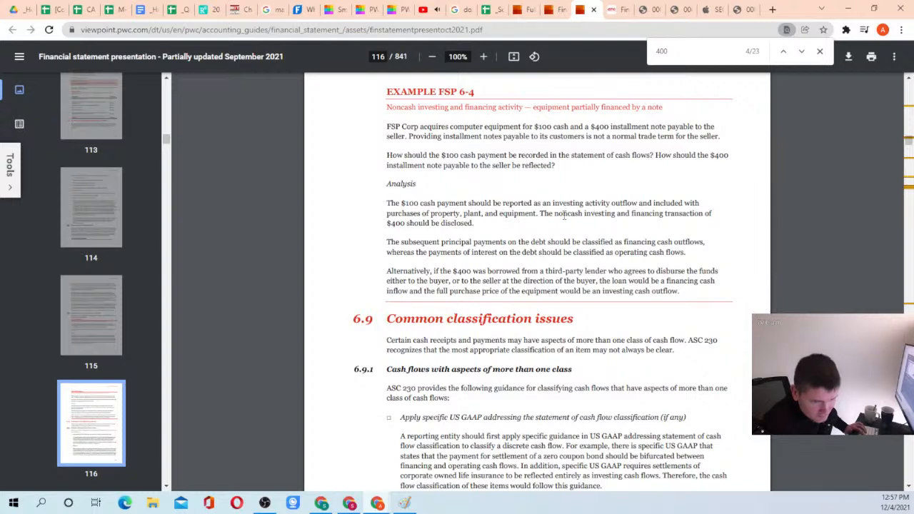
drag(554, 216, 582, 218)
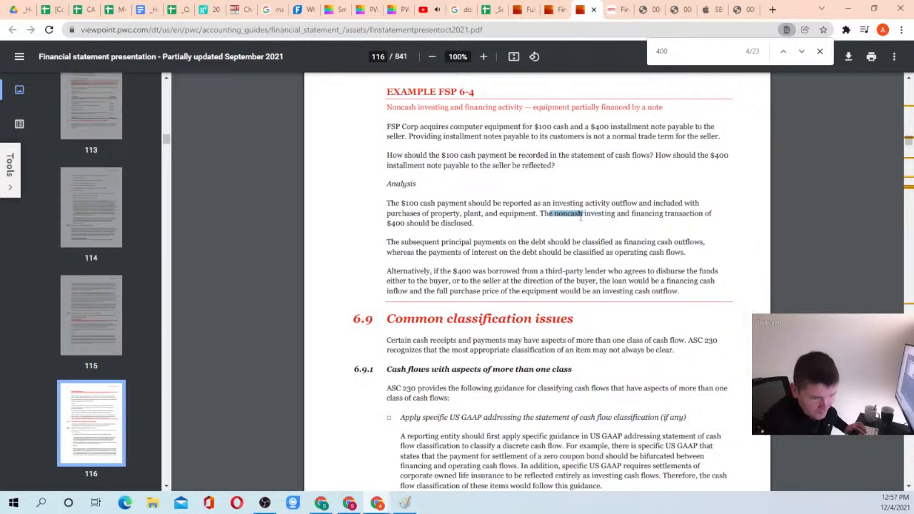
Enter "Seller financed equipment acquisition" in cell B34 of the CF - Direct sheet, under the noncash activity heading
click(25, 10)
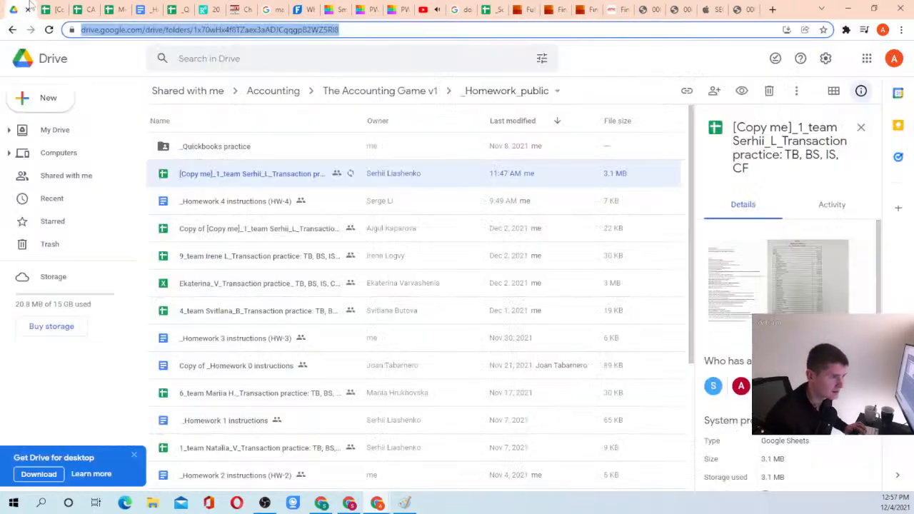
click(63, 13)
click(80, 10)
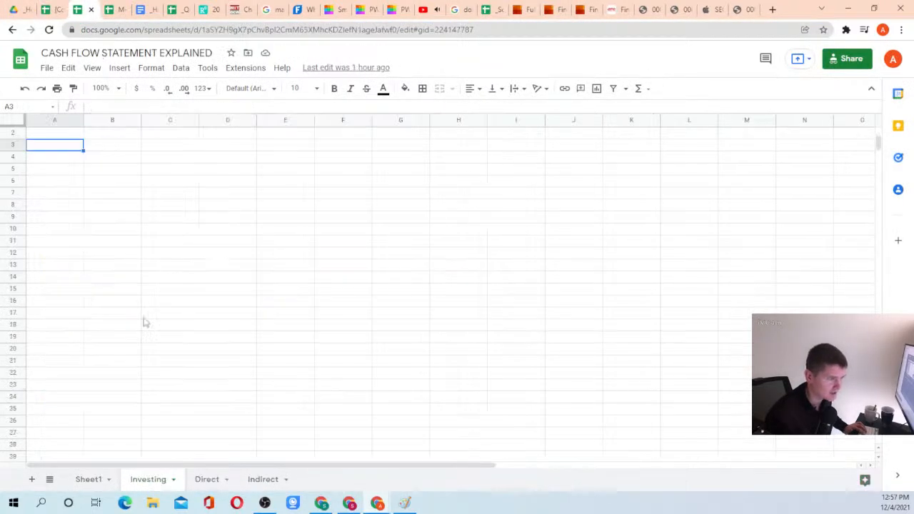
click(50, 9)
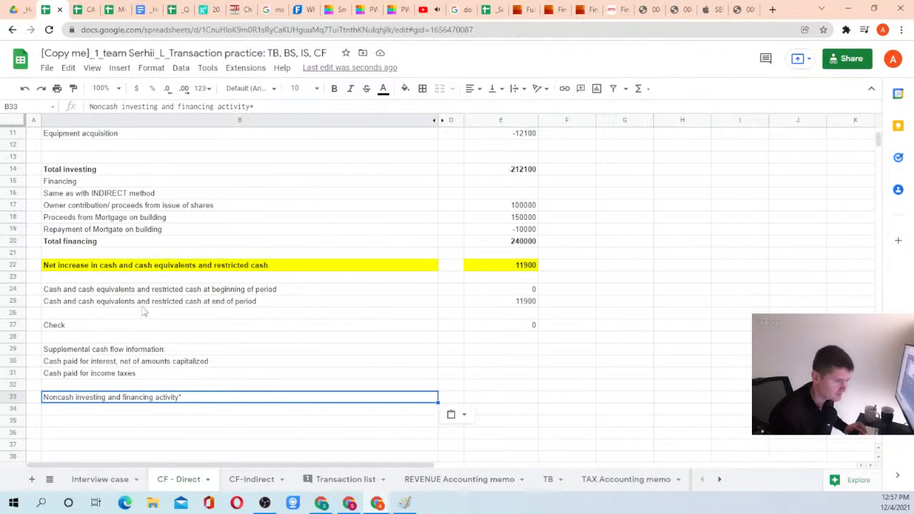
click(66, 411)
text(sELLER)
key(BackSpace)
key(BackSpace)
key(BackSpace)
key(BackSpace)
key(BackSpace)
key(BackSpace)
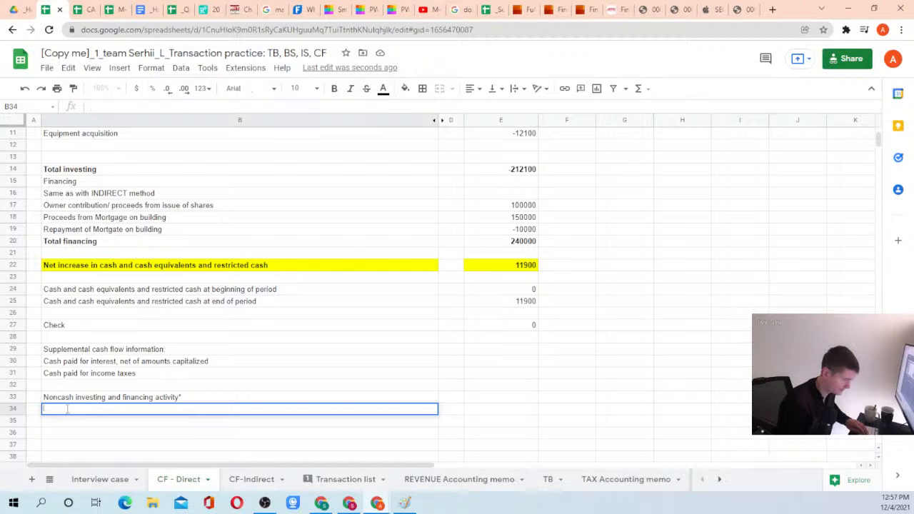
text(Seller financed equipment)
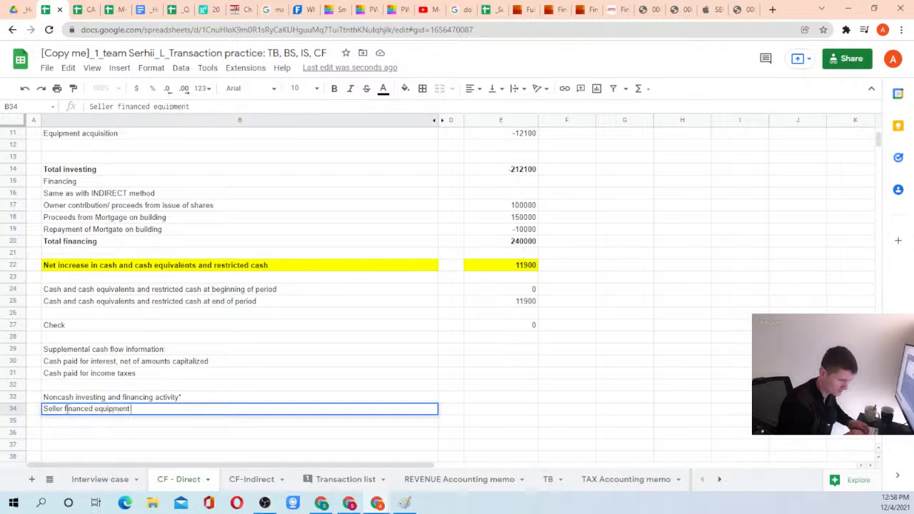
text( acquisition)
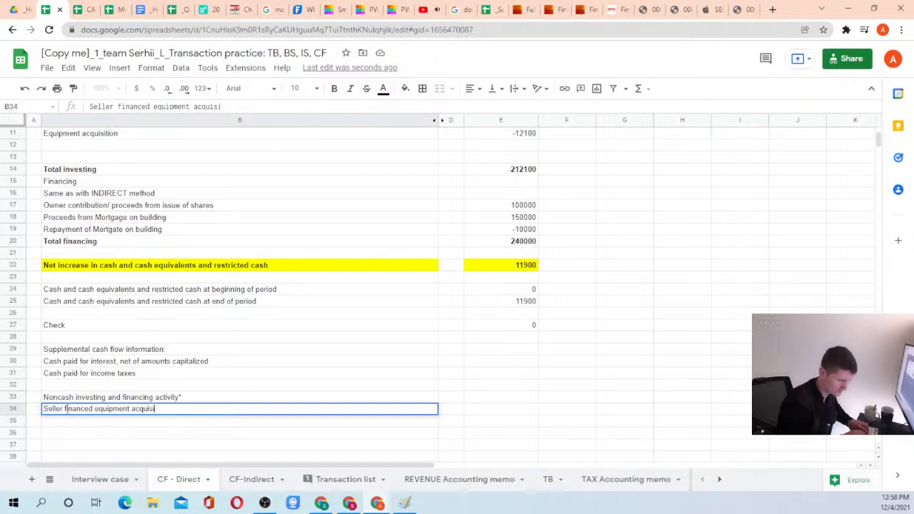
key(Return)
key(Up)
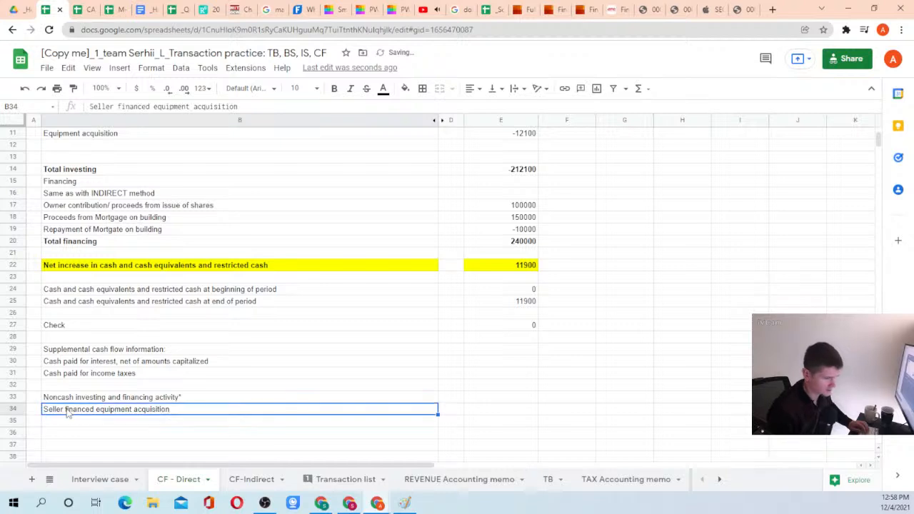
Copy the B34 label into cell N57 of the Transaction list, classifying the Other long term debt entry for direct cash flow
key(Right)
key(Right)
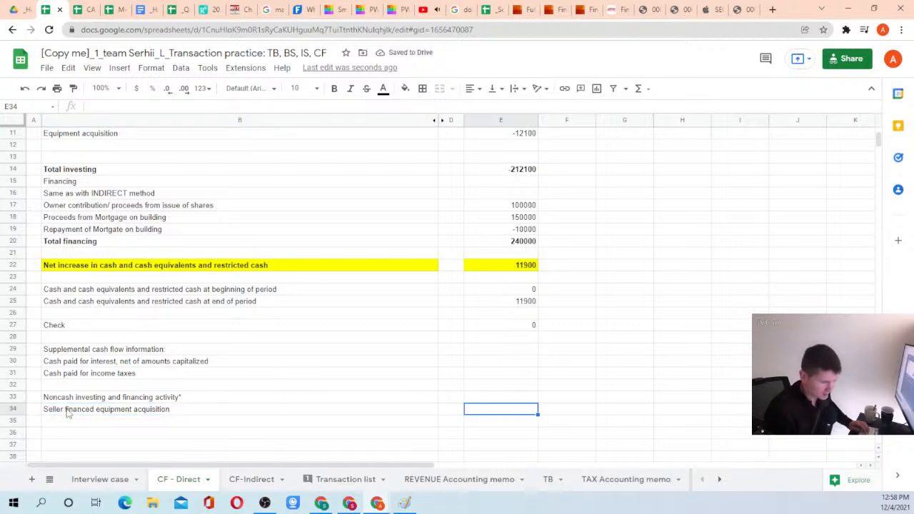
key(Left)
key(Left)
key(ctrl+c)
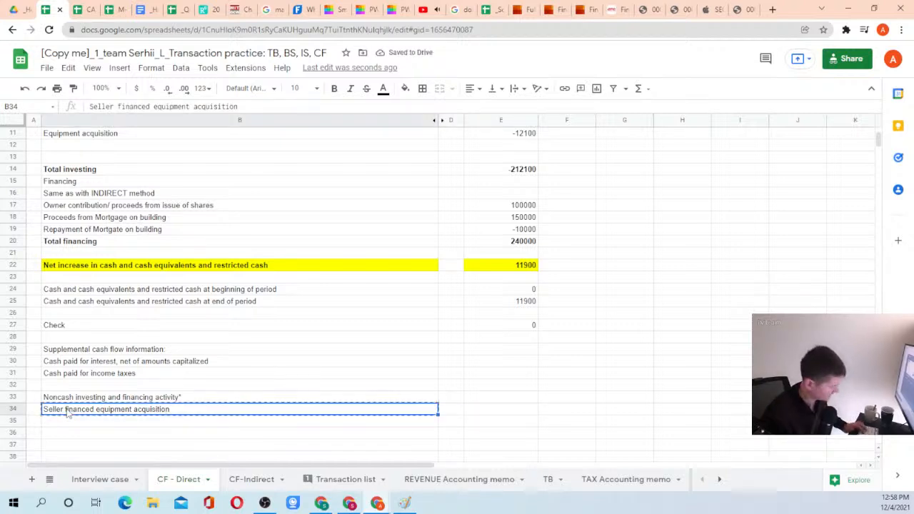
click(341, 481)
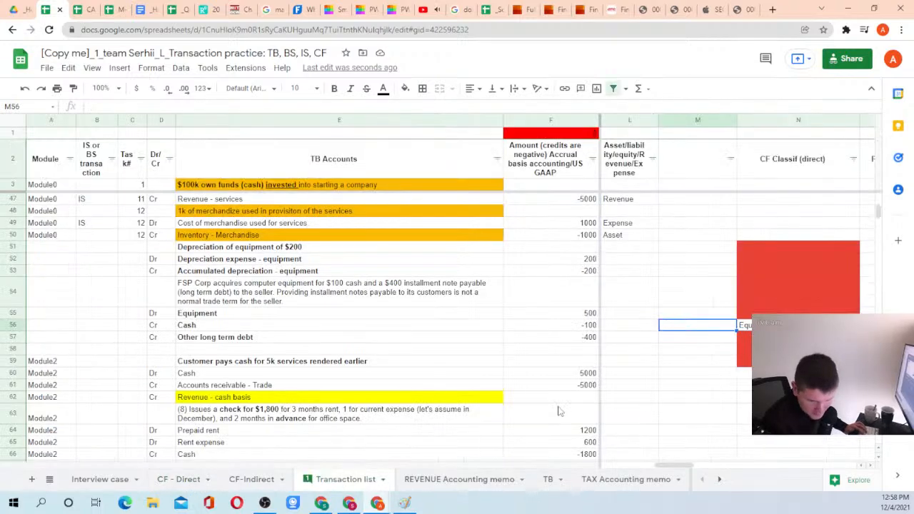
key(Right)
key(Down)
key(ctrl+v)
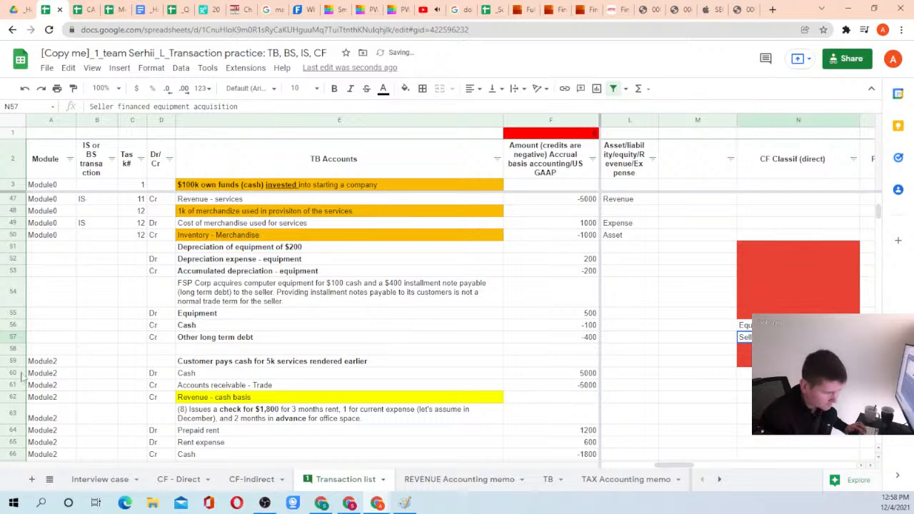
Copy the SUMIFS formula from cell E17 of the CF - Direct sheet into E34 for the seller financed equipment acquisition
click(91, 483)
click(164, 484)
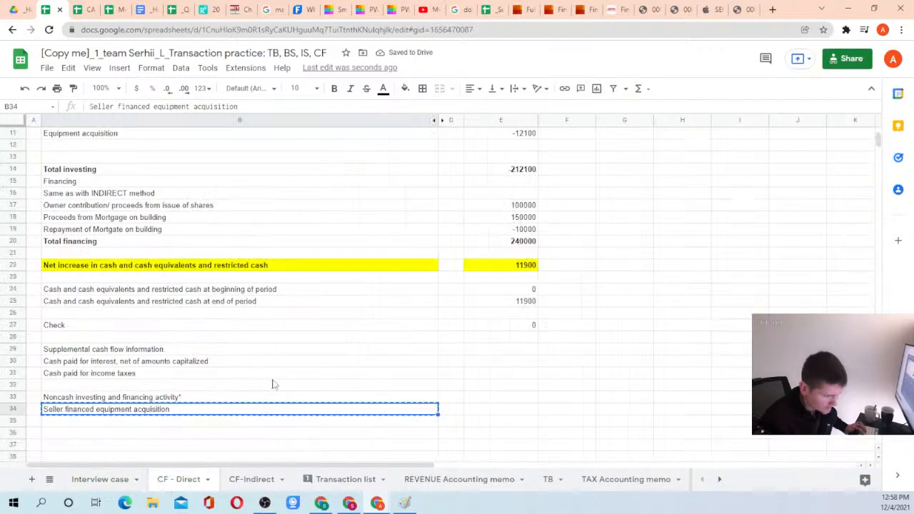
click(528, 326)
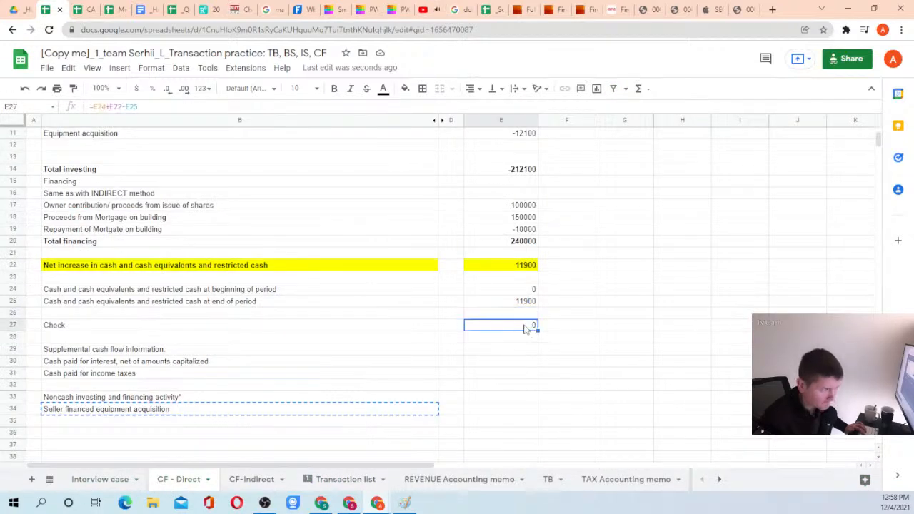
click(522, 209)
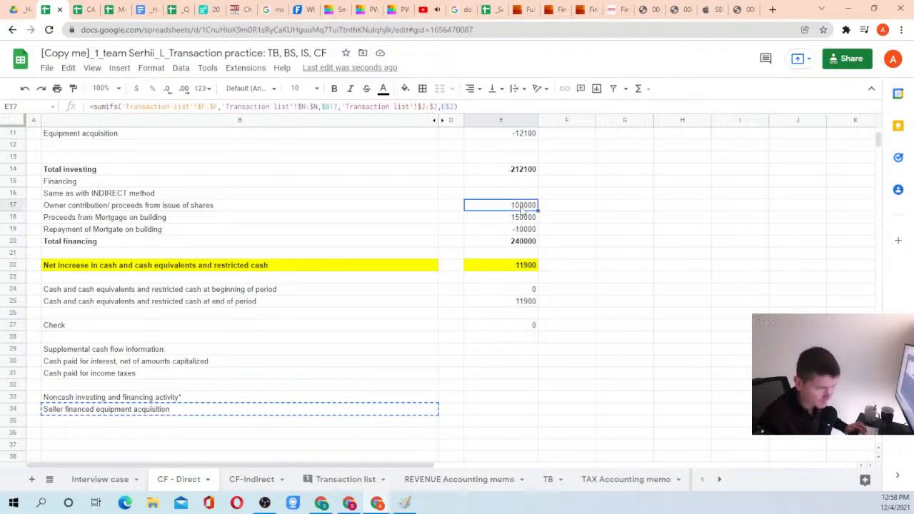
key(ctrl+c)
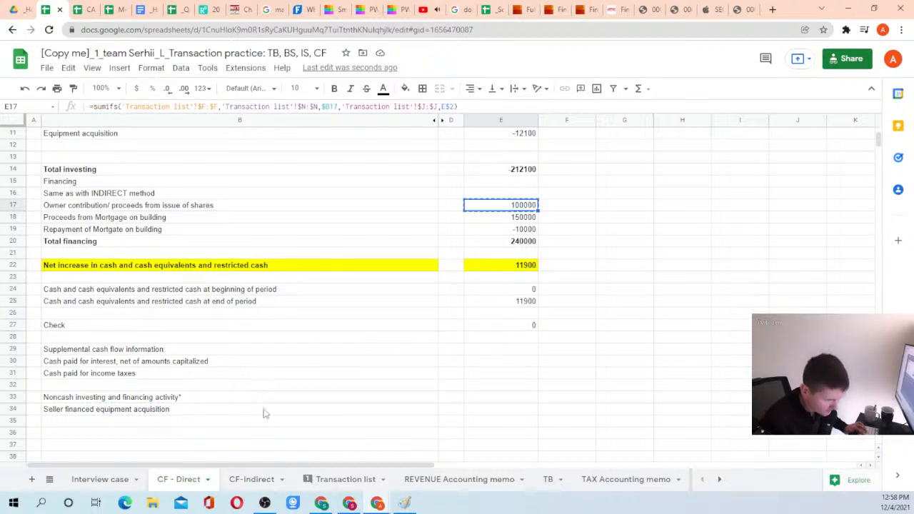
click(488, 413)
key(ctrl+v)
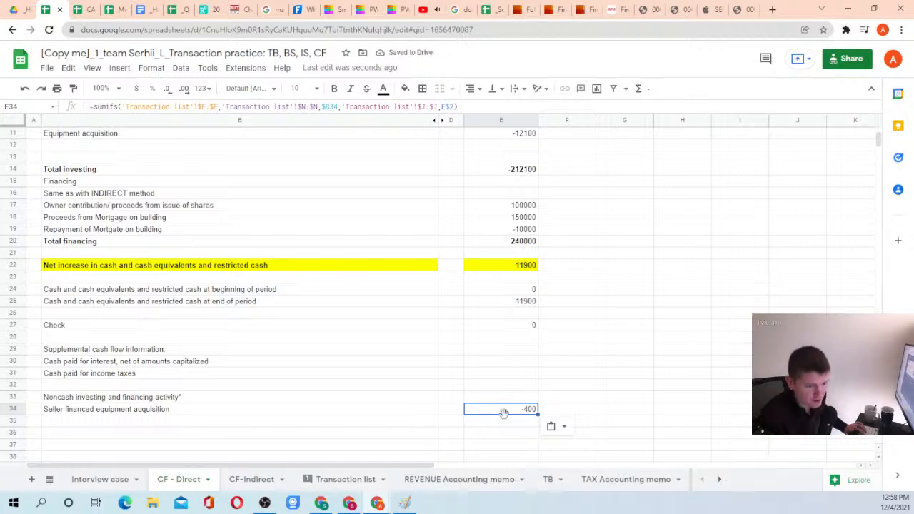
click(706, 9)
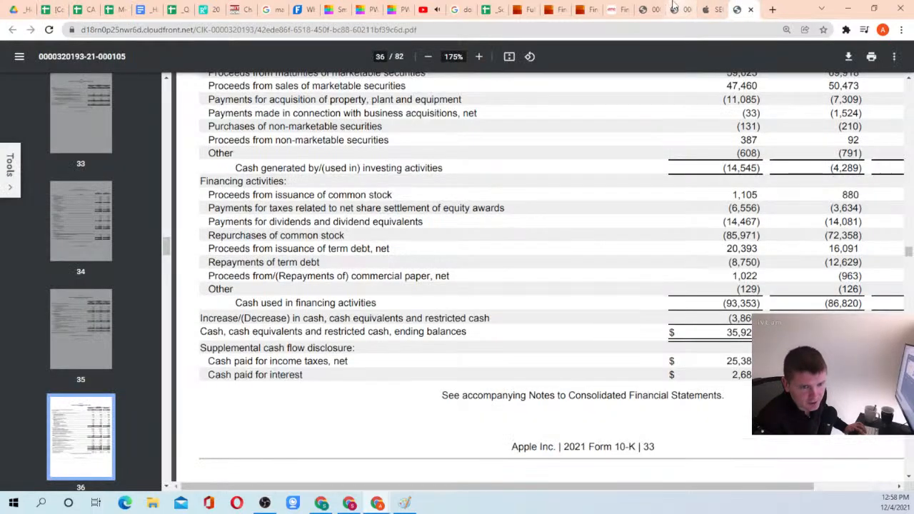
click(643, 10)
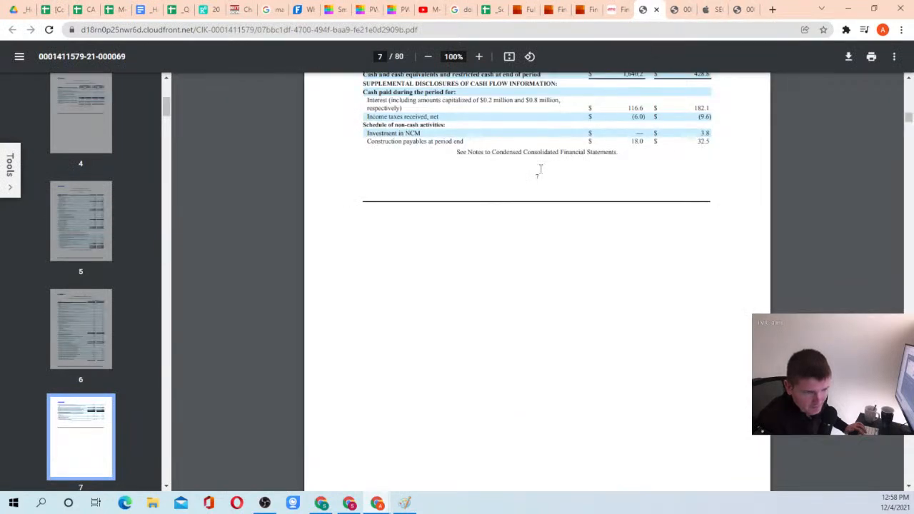
scroll(543, 164, up, 2)
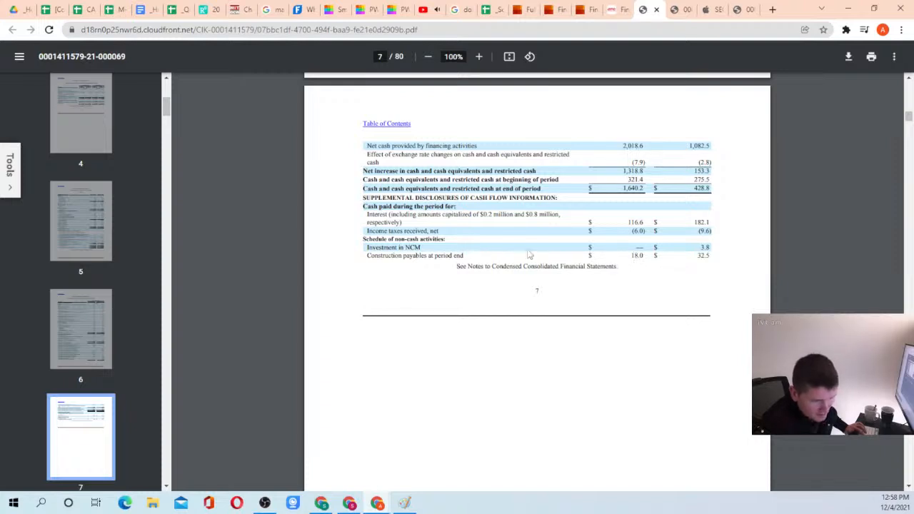
click(673, 10)
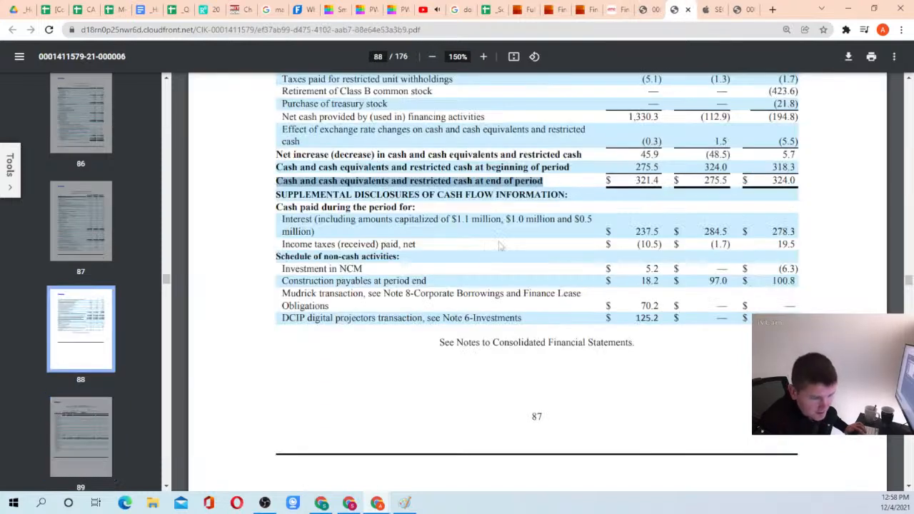
click(639, 321)
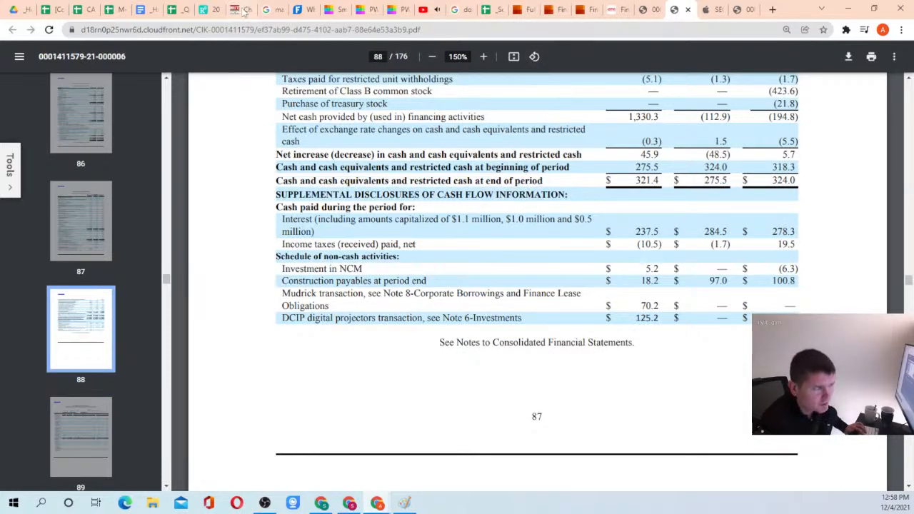
Reverse the sign of the SUMIFS formula in cell E34 of the CF - Direct sheet by adding a minus in front
click(46, 10)
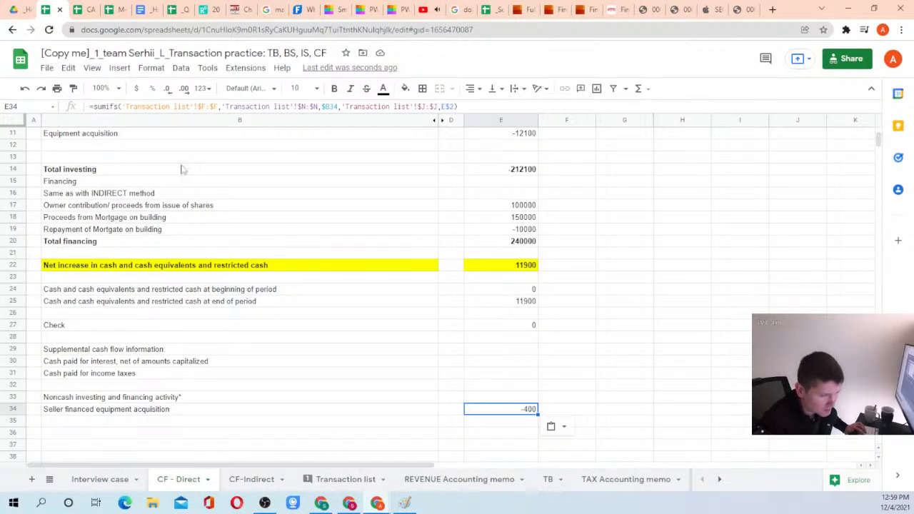
click(95, 108)
text(-)
key(Return)
key(Up)
key(Left)
key(Left)
key(Right)
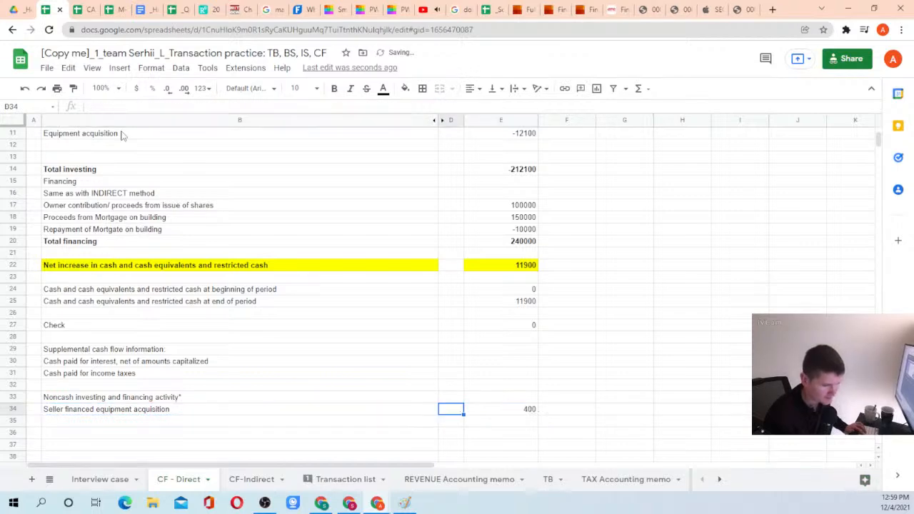
Review the operating section of the CF - Direct sheet, from its heading in B2 down to the total in E7
key(Right)
key(Up)
key(Up)
key(Up)
key(Up)
key(Up)
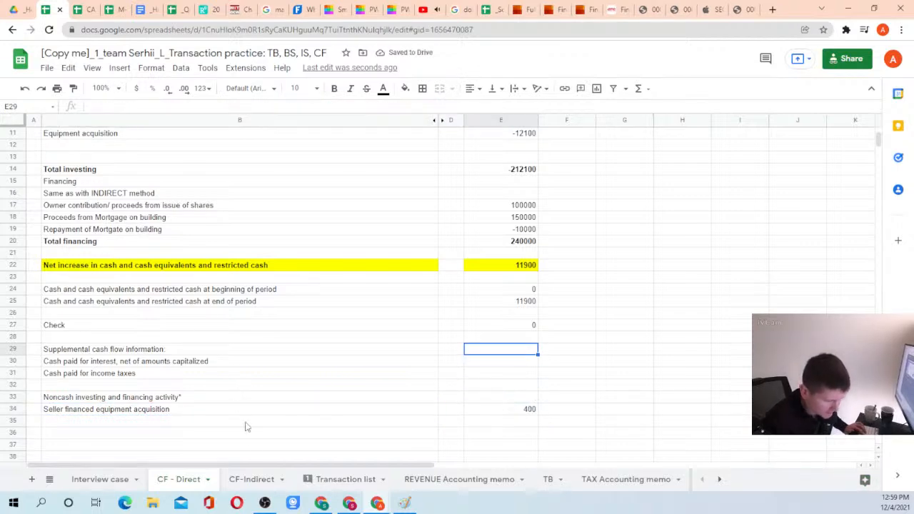
scroll(443, 241, up, 4)
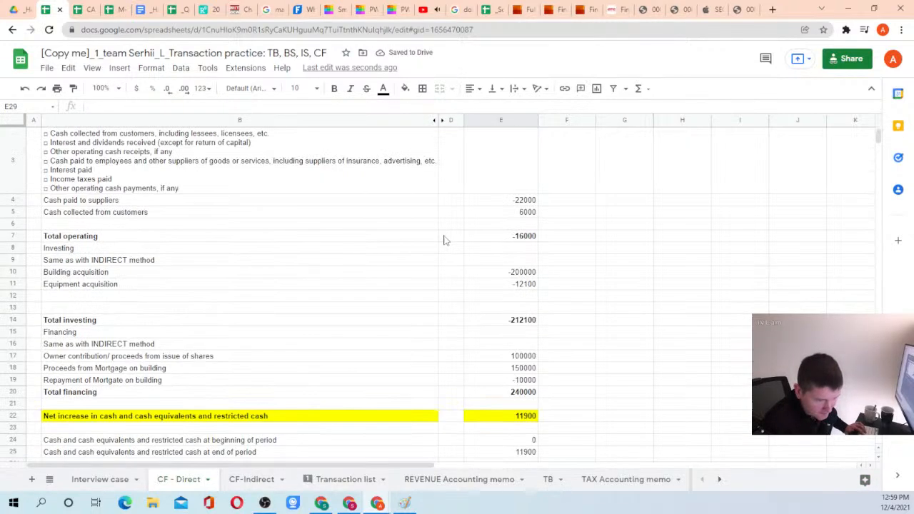
scroll(458, 239, up, 1)
click(493, 263)
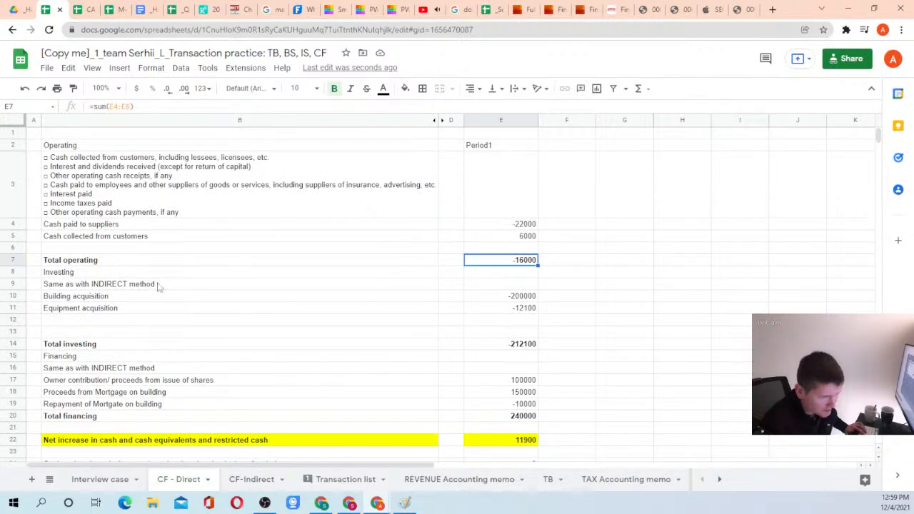
drag(467, 262, 510, 269)
click(90, 145)
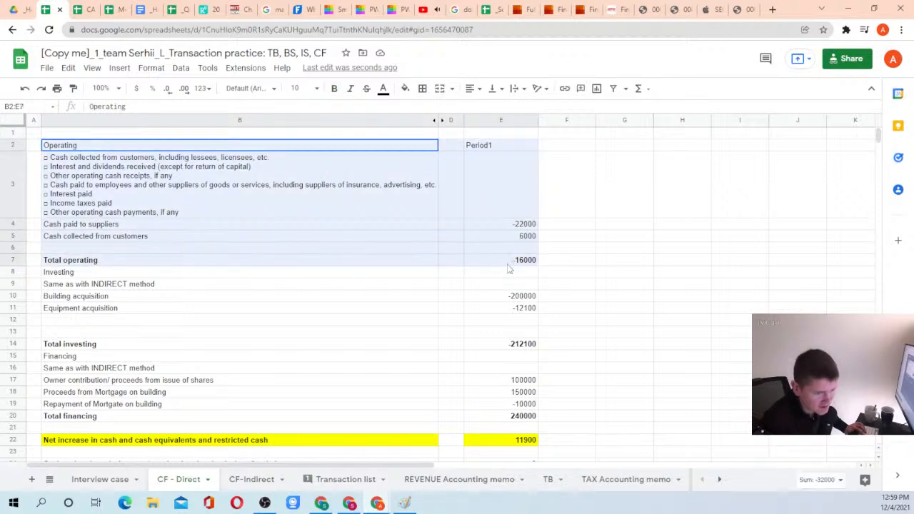
click(508, 268)
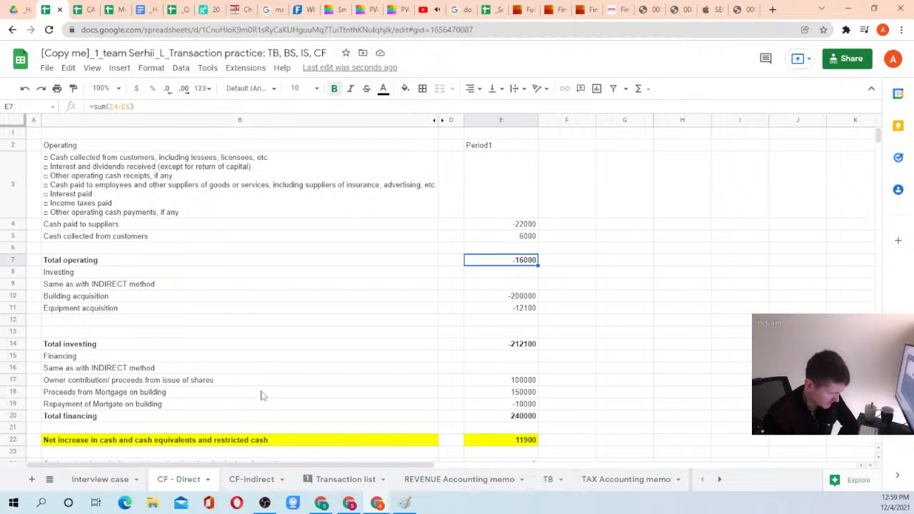
Copy the third-party lender alternative from the guide's Example FSP 6-4 into cell E58 of the Transaction list and wrap its text
click(567, 11)
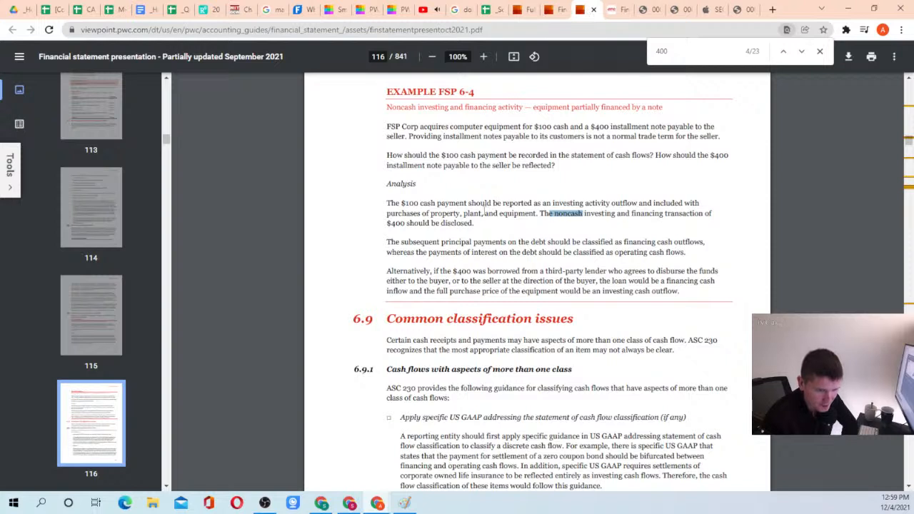
click(387, 271)
drag(387, 270, 688, 297)
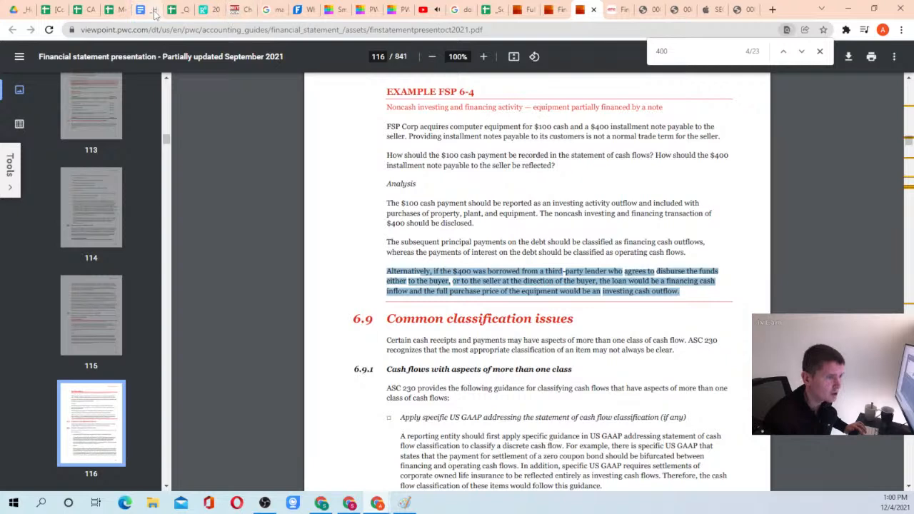
click(51, 9)
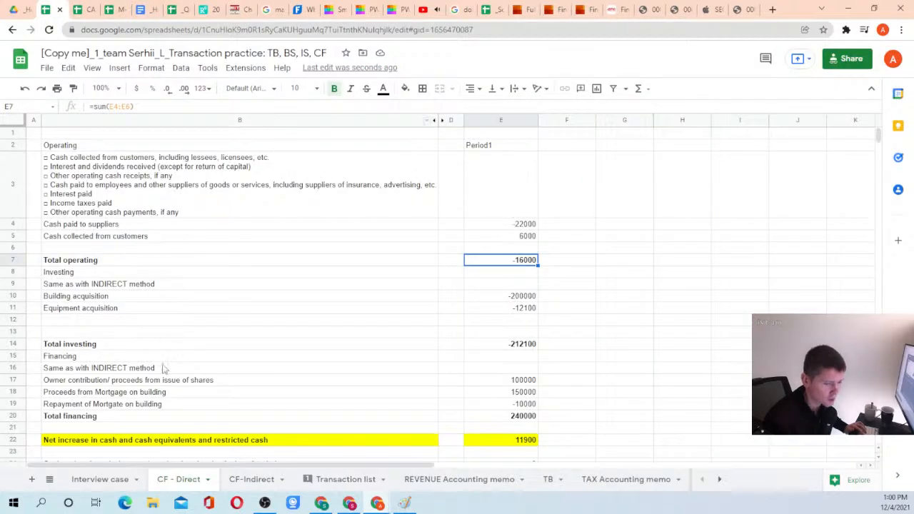
click(345, 480)
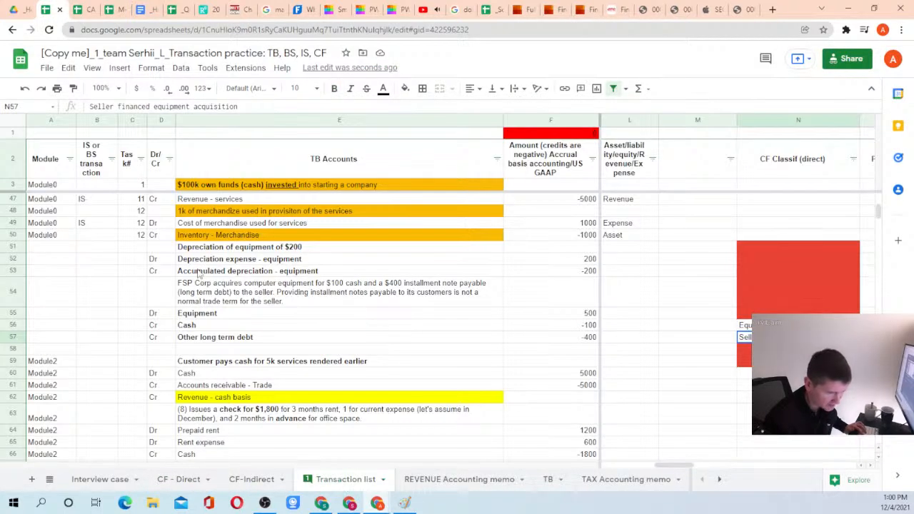
scroll(177, 300, down, 3)
click(16, 264)
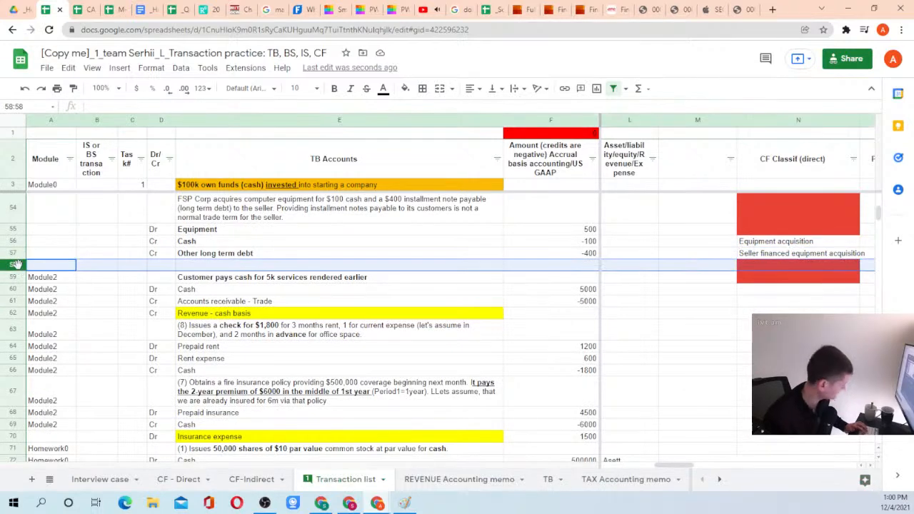
click(209, 268)
key(ctrl+v)
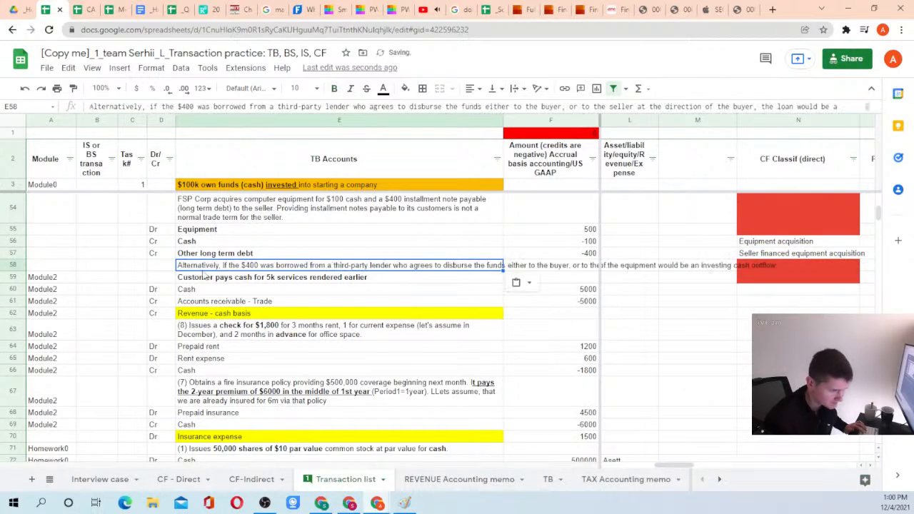
click(514, 88)
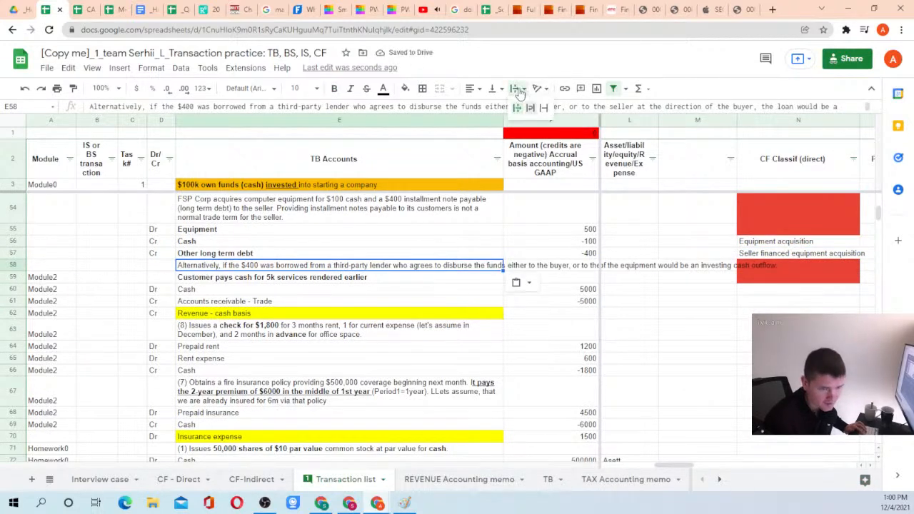
click(530, 109)
Insert four blank rows in the Transaction list directly below the third-party lender scenario in row 58
click(22, 305)
right_click(21, 307)
click(25, 313)
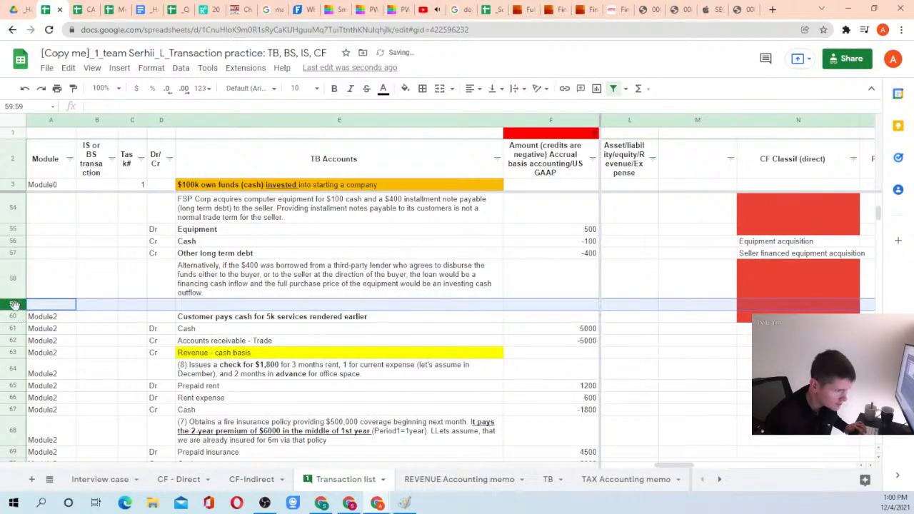
right_click(18, 305)
click(25, 312)
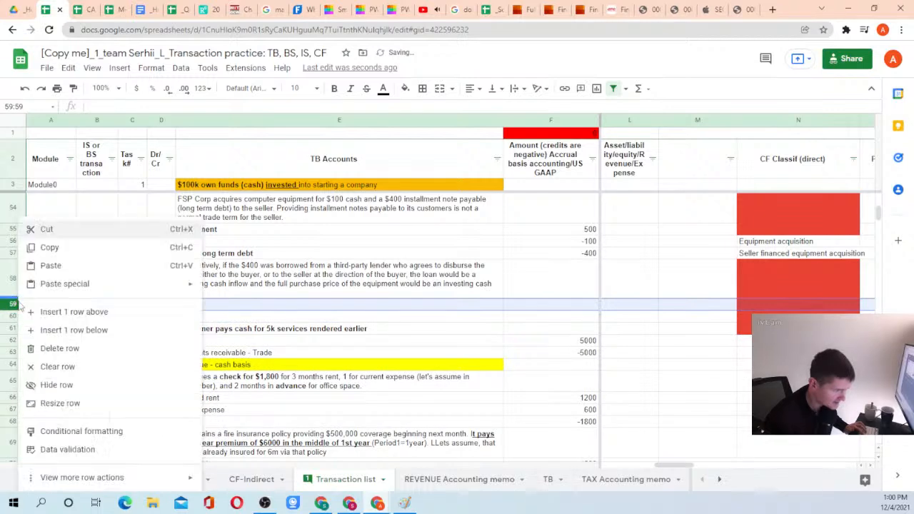
right_click(16, 305)
click(52, 316)
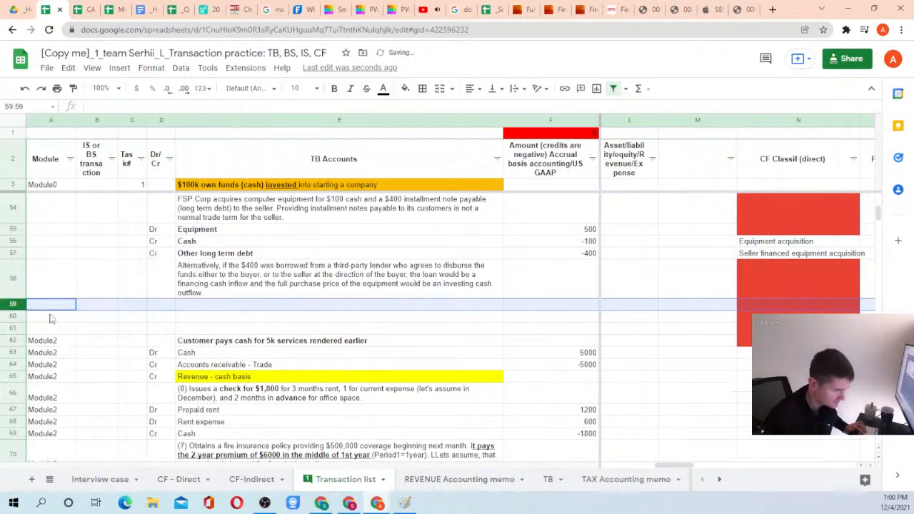
right_click(16, 305)
click(46, 316)
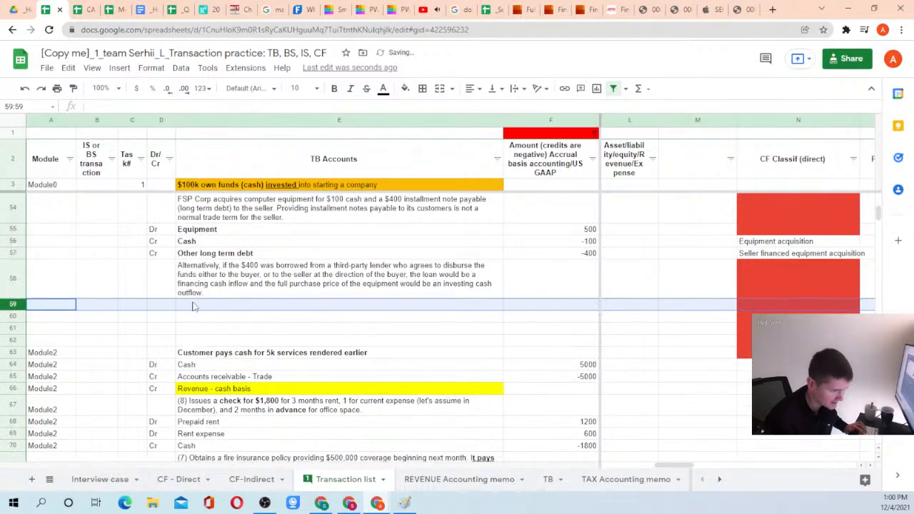
Copy the equipment purchase entry from D55:F57 to D59:F61 under the third-party lender scenario, pasted as values only
click(162, 229)
drag(183, 242, 551, 254)
key(ctrl+c)
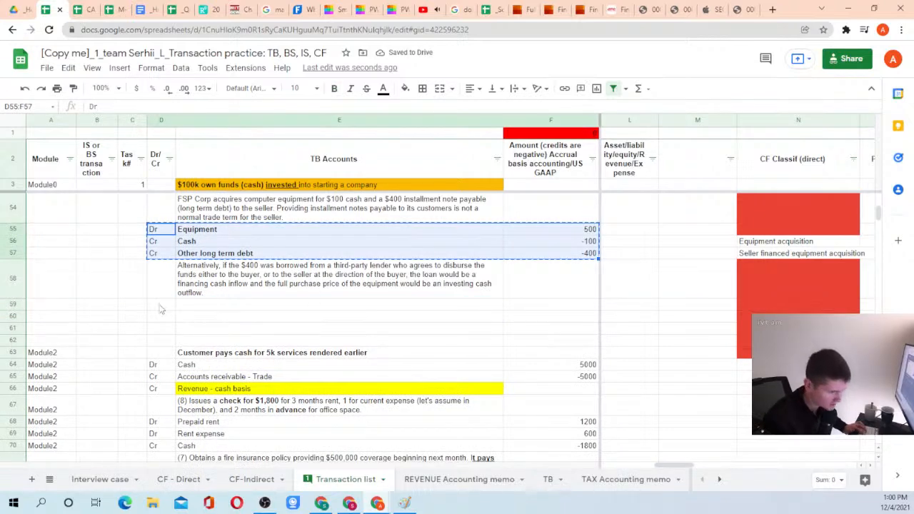
click(161, 306)
key(ctrl+v)
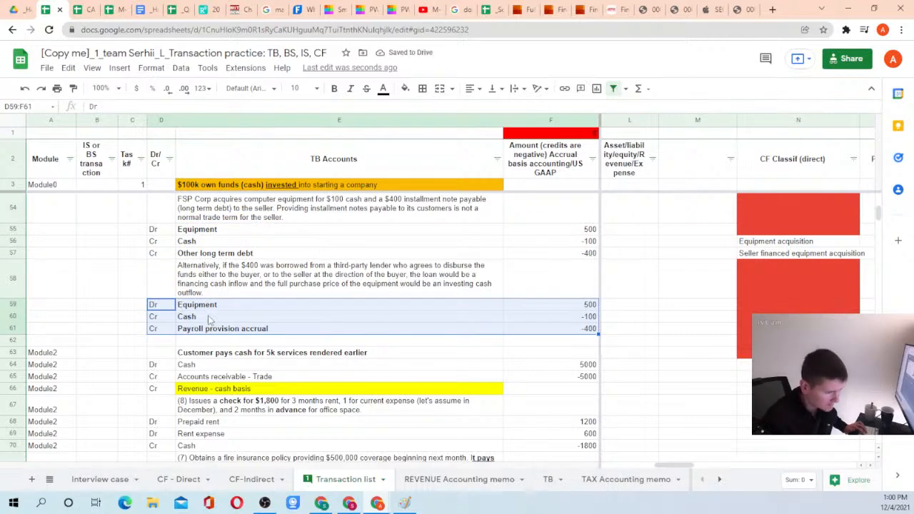
right_click(158, 308)
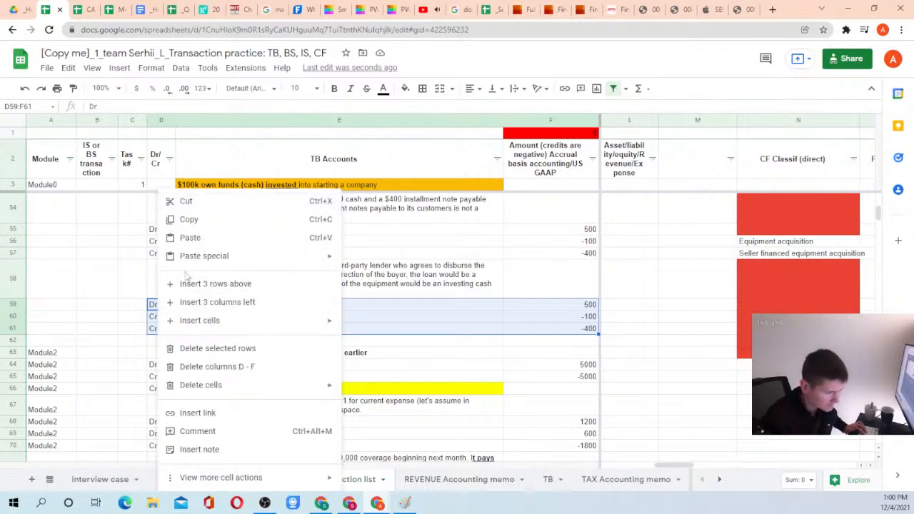
mouse_move(198, 259)
click(369, 263)
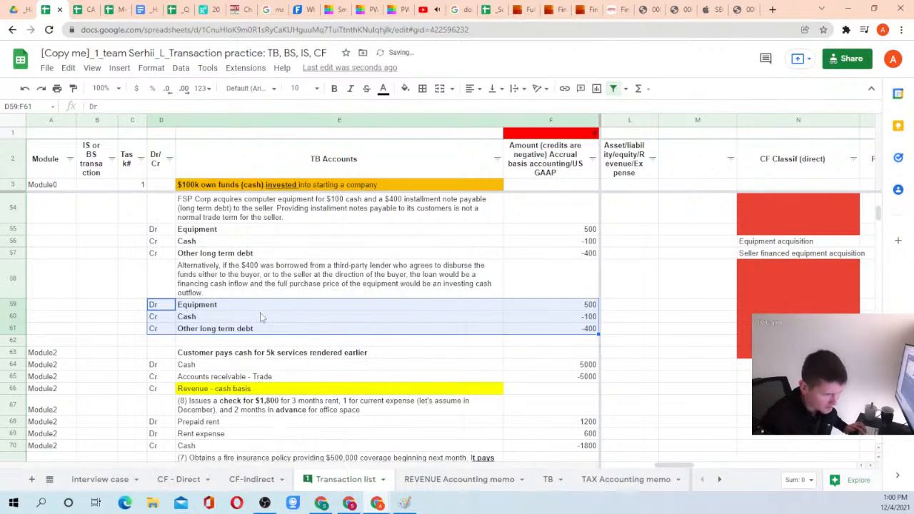
click(234, 335)
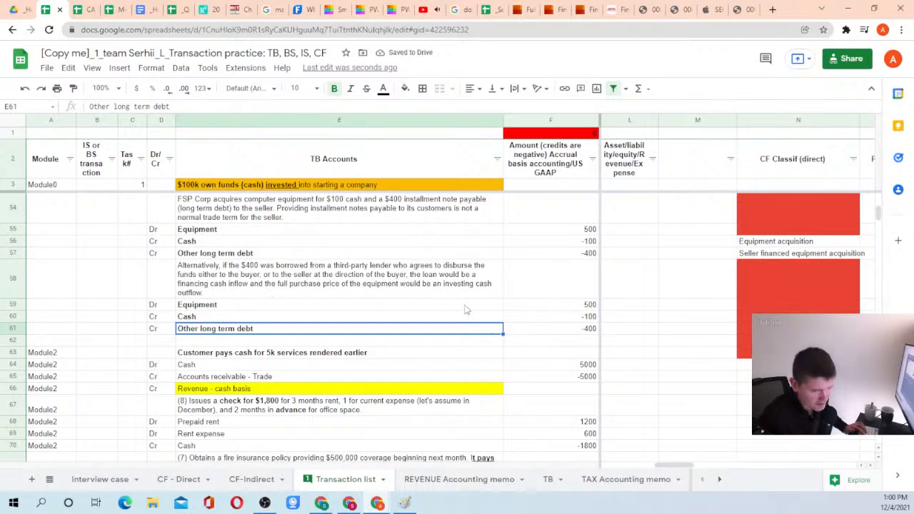
drag(529, 307, 539, 333)
drag(136, 309, 545, 337)
click(543, 336)
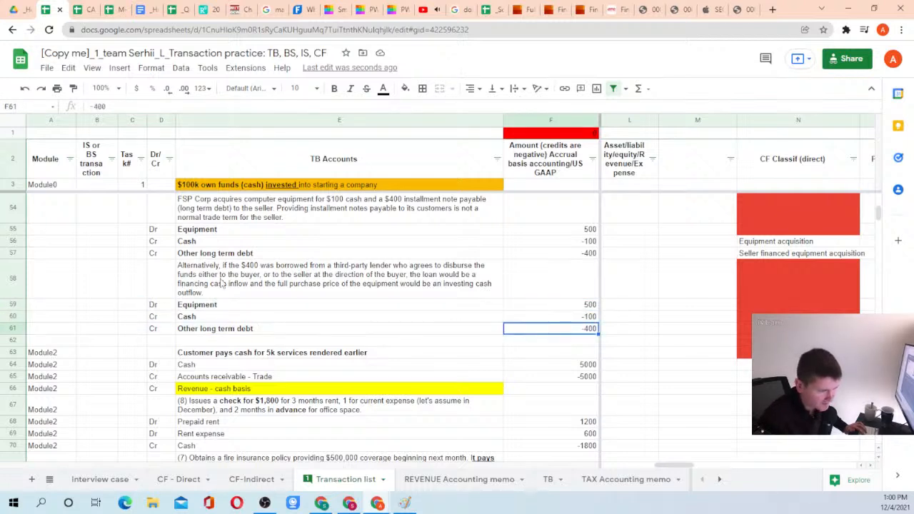
Examine the direct cash flow classifications of the seller-financed equipment purchase in column N of the Transaction list
click(223, 283)
key(Right)
key(Right)
key(Right)
key(Left)
key(Left)
key(Right)
key(Right)
key(Right)
key(Right)
key(Right)
key(Right)
key(Right)
key(Right)
key(Right)
key(Right)
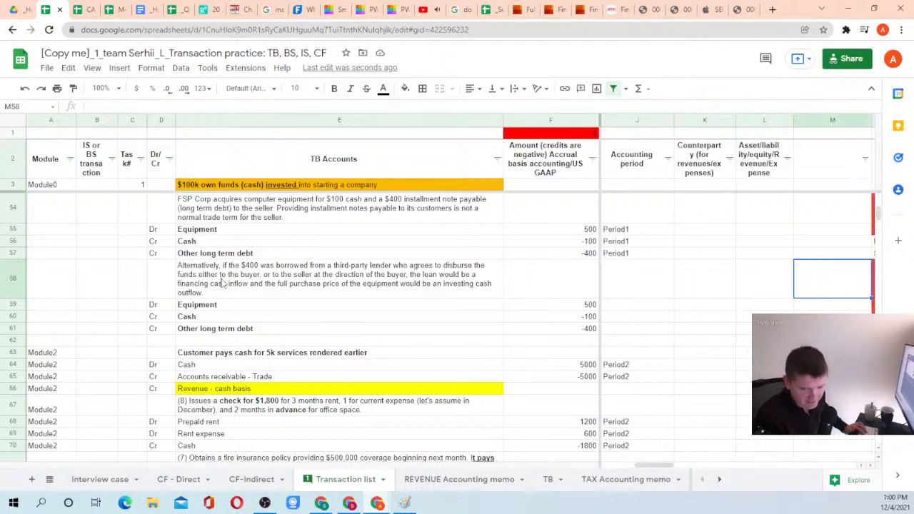
key(Left)
key(Left)
key(Left)
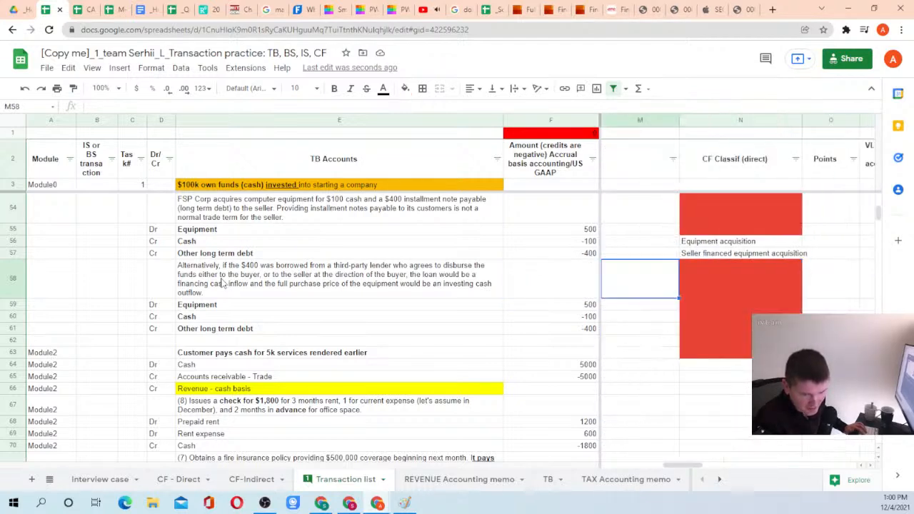
key(Right)
key(Up)
key(Up)
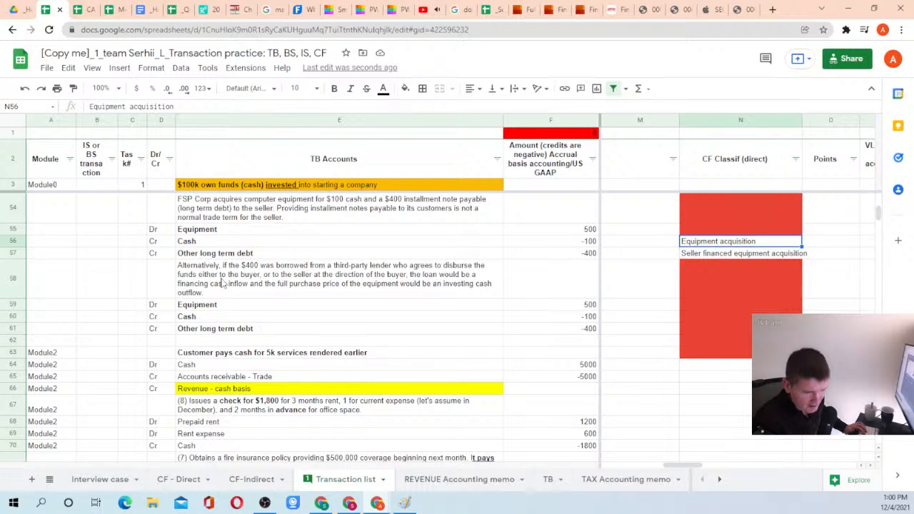
key(ctrl+c)
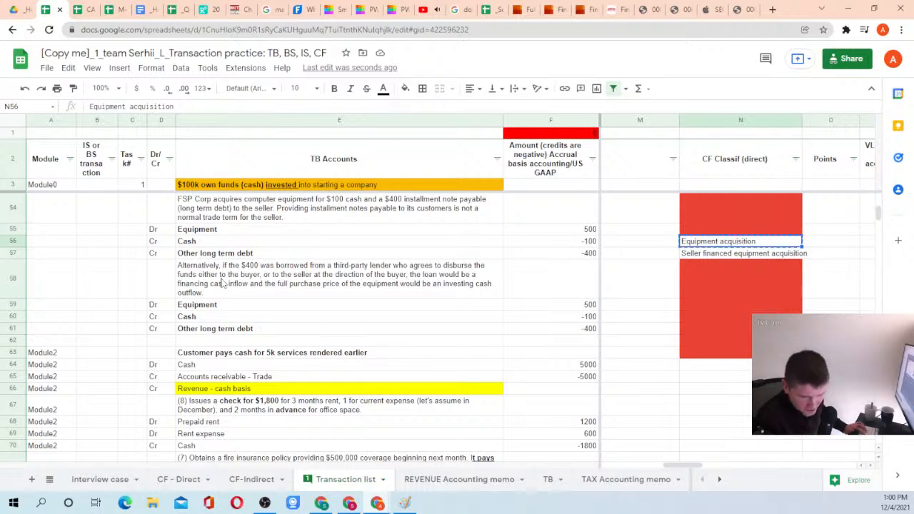
key(Down)
key(Down)
key(Down)
key(Down)
key(Up)
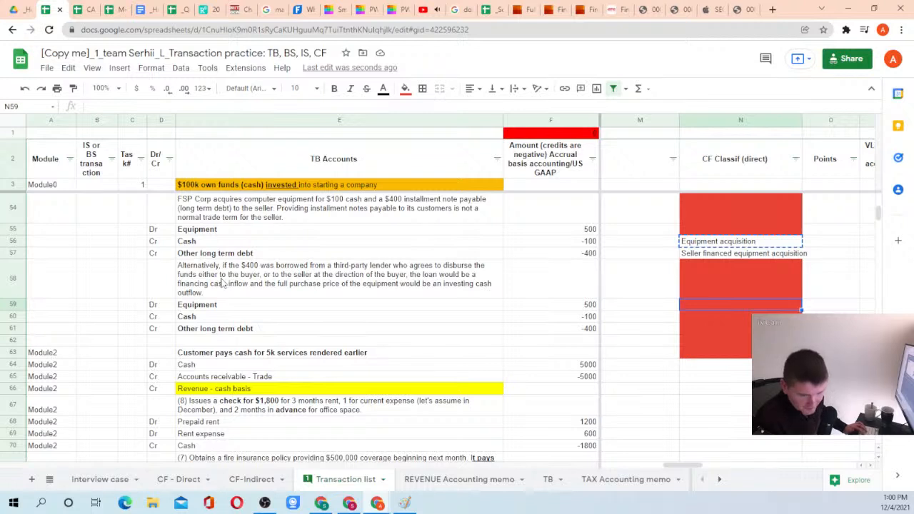
key(Left)
key(Left)
key(Right)
key(Right)
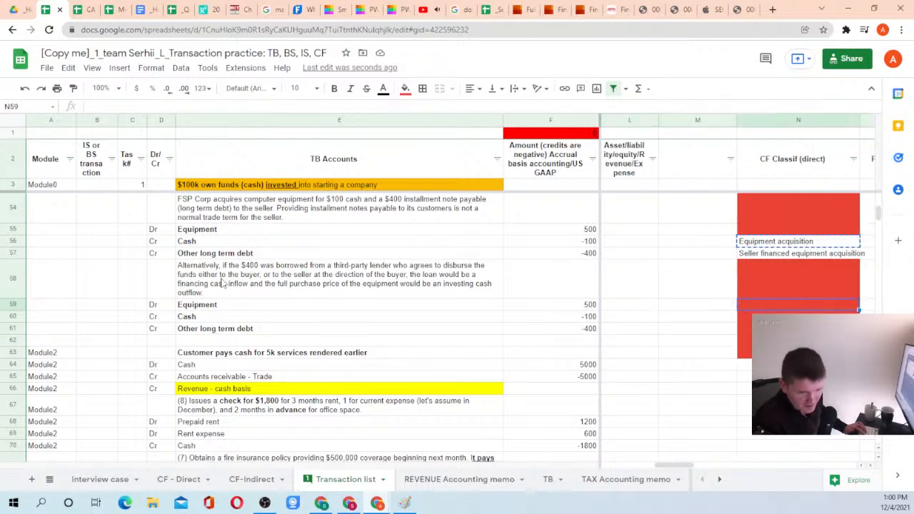
key(Right)
key(Left)
key(Left)
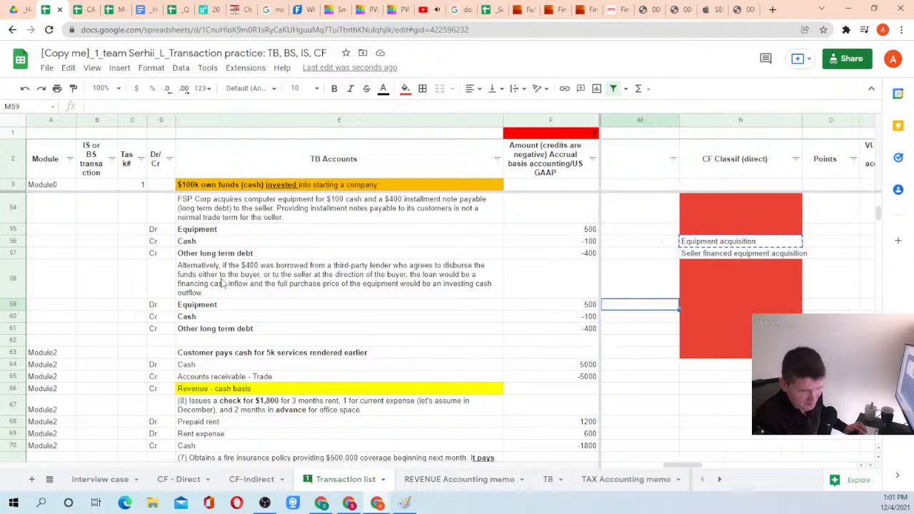
Enter "Equipment - 3rd party financed" in N59 as the direct cash flow classification of the third-party-financed equipment line
key(Right)
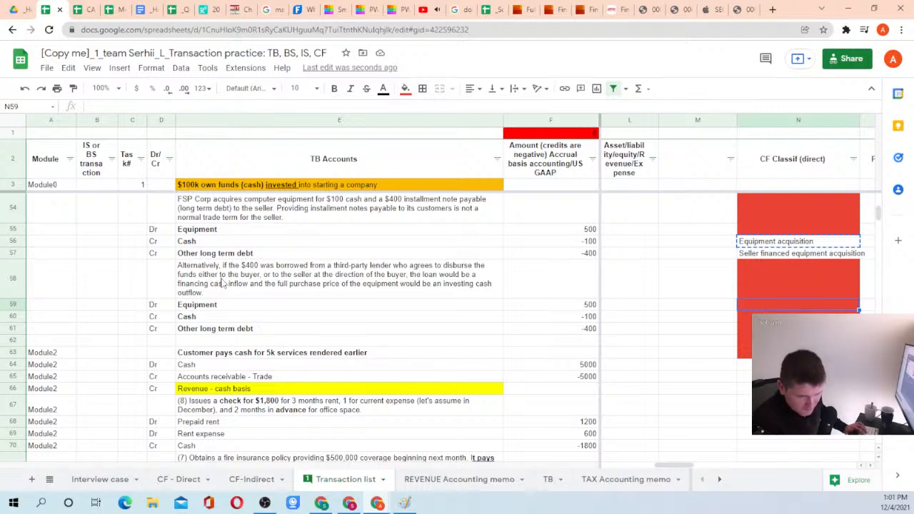
key(Right)
key(Left)
key(Down)
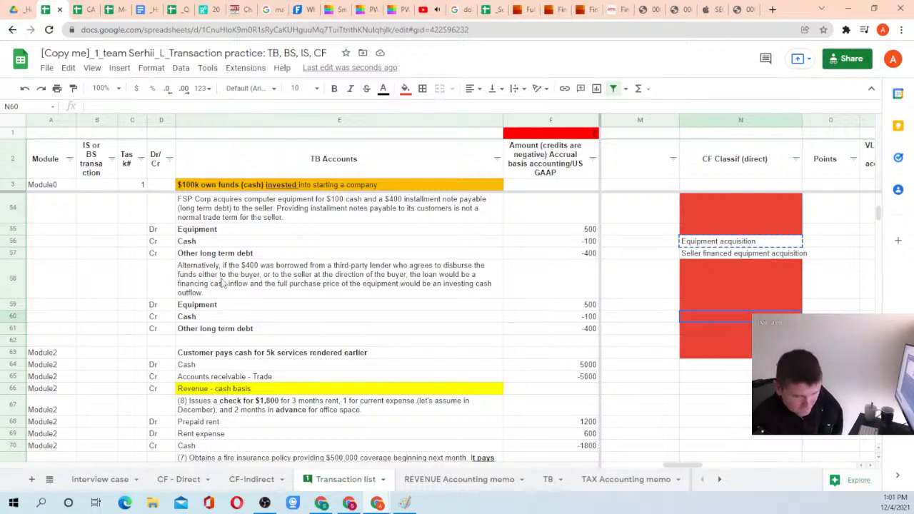
key(Up)
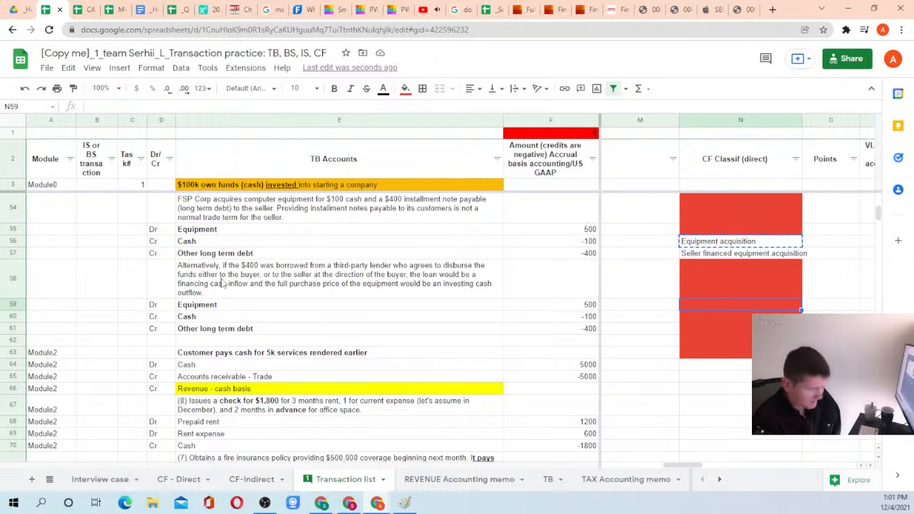
text(Equipe)
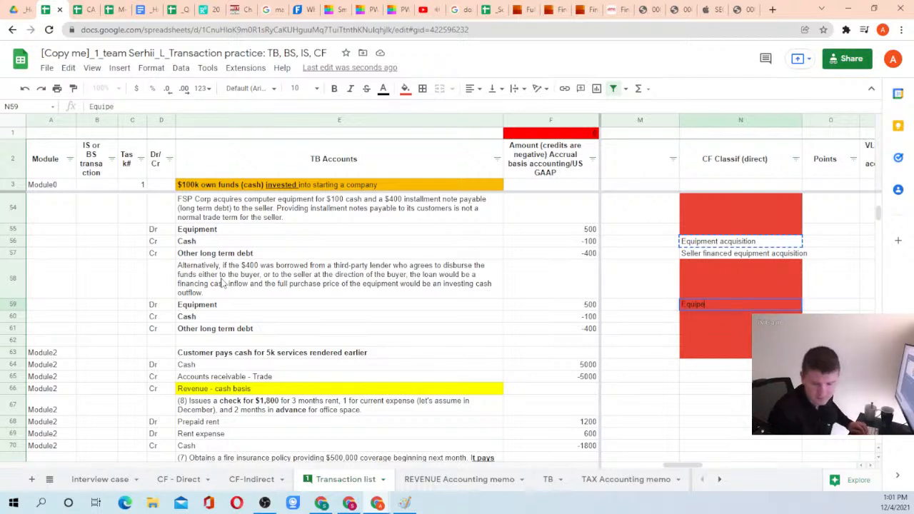
key(BackSpace)
text(ment)
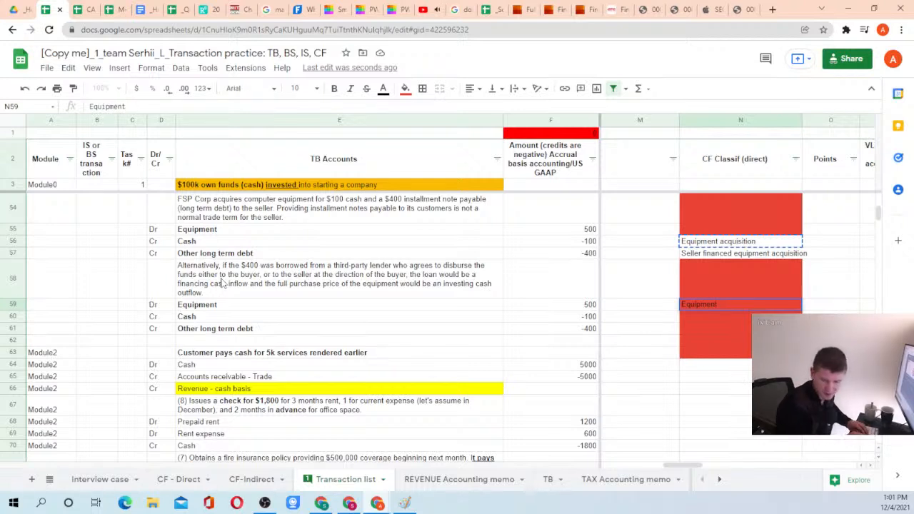
text( - 3rd party financed)
key(Return)
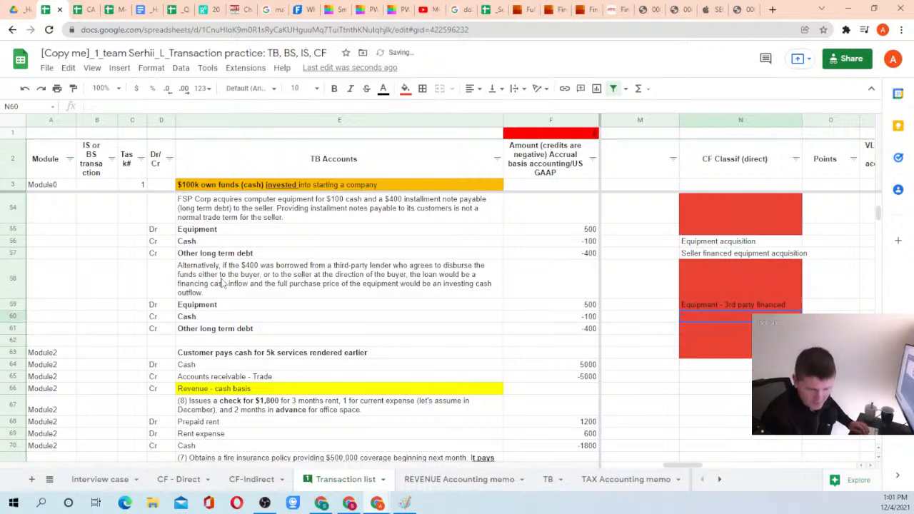
Copy the "Equipment - 3rd party financed" label from N59 into B12, the investing section of the CF - Direct sheet
key(Up)
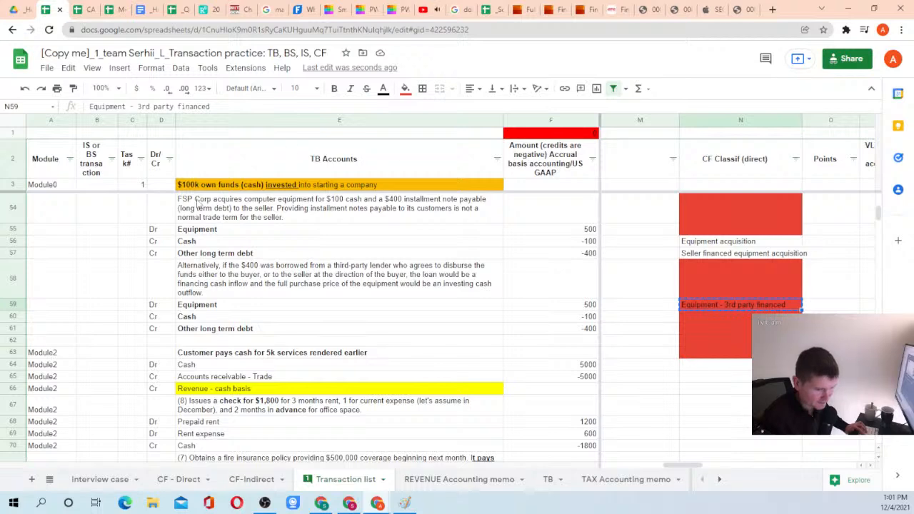
click(178, 482)
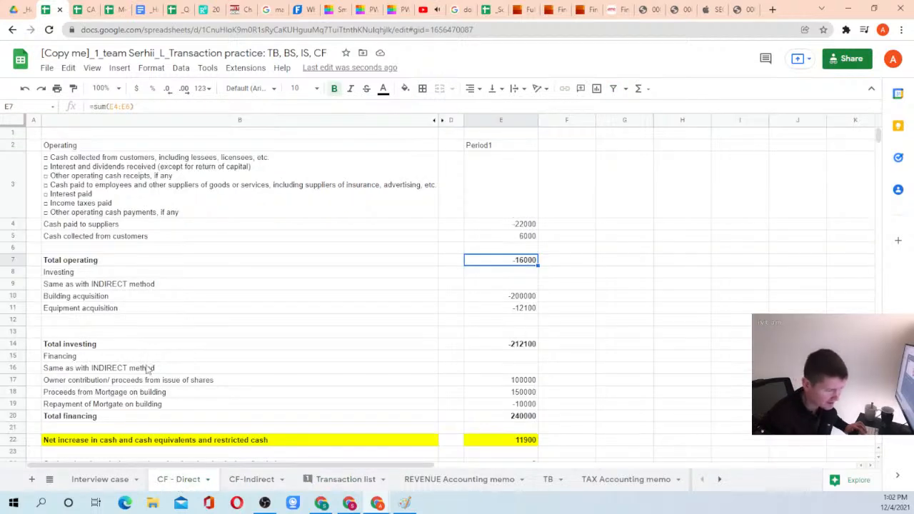
click(71, 323)
key(ctrl+v)
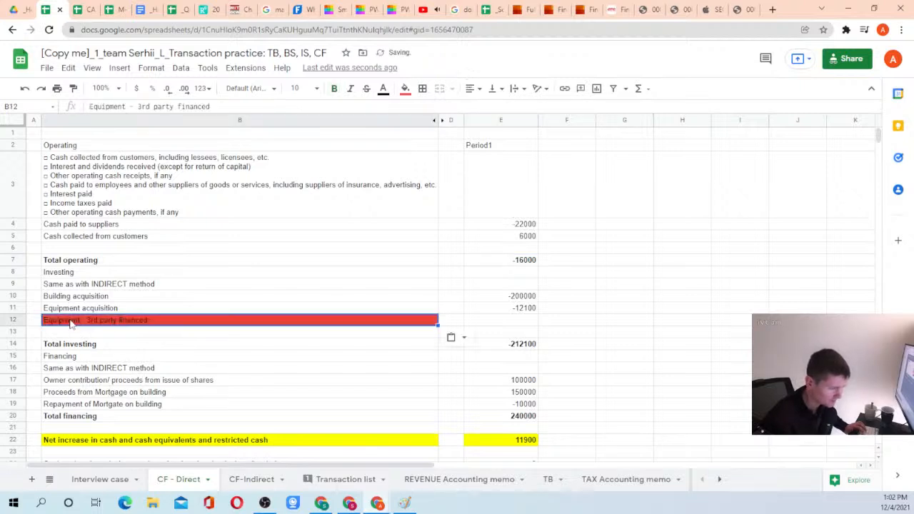
Copy the SUMIFS formula from E11 to E12 for the third-party-financed equipment line and inspect its references
click(519, 310)
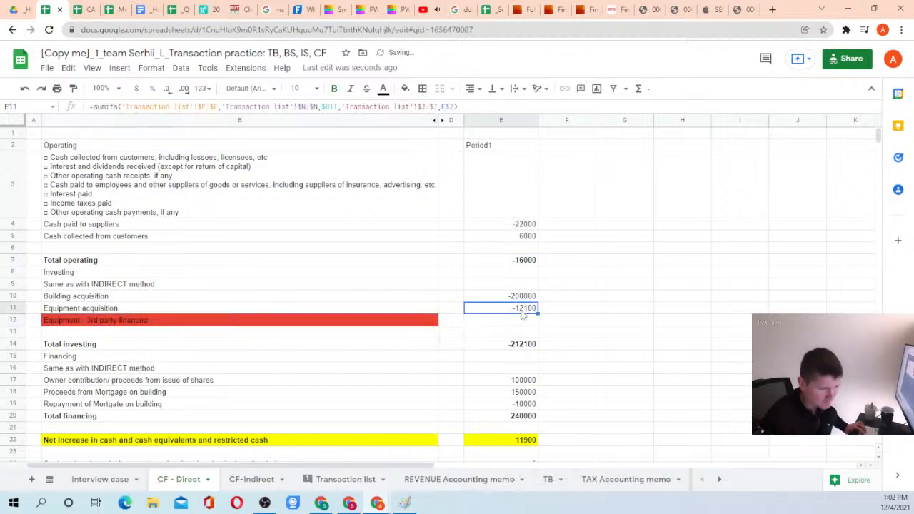
key(ctrl+c)
key(Down)
key(ctrl+v)
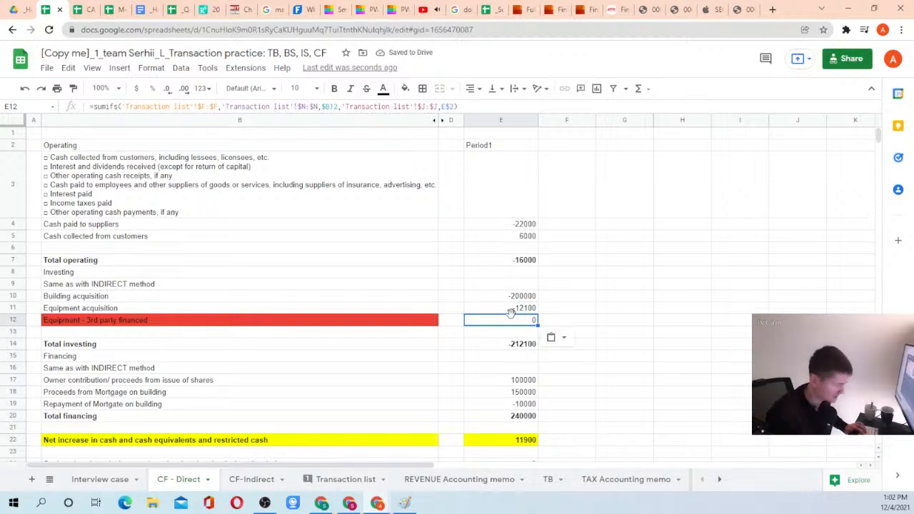
double_click(512, 319)
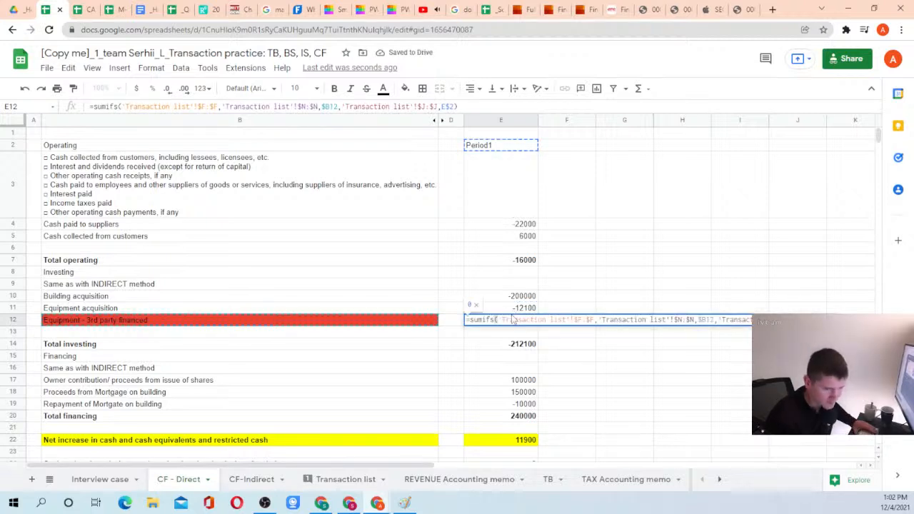
key(Escape)
double_click(511, 319)
key(Escape)
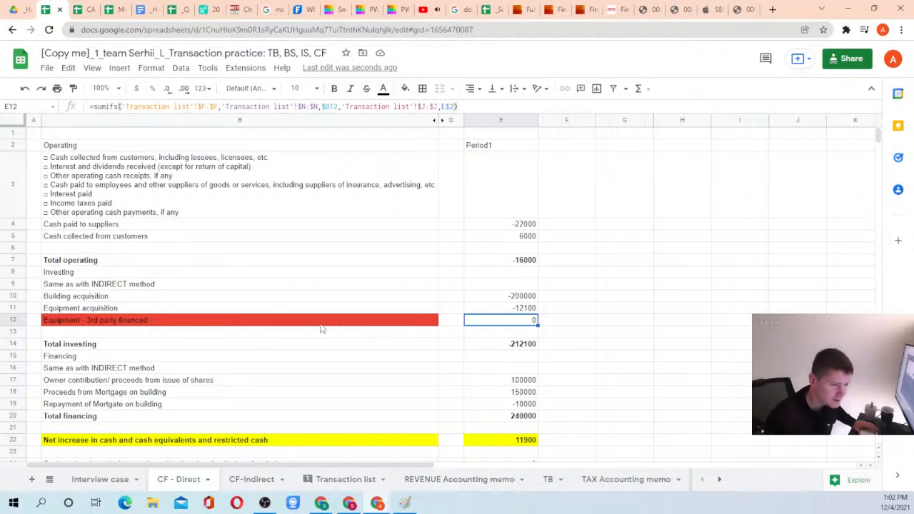
Replace the text in N59 of the Transaction list with a link to the label in 'CF - Direct'!B12
click(337, 479)
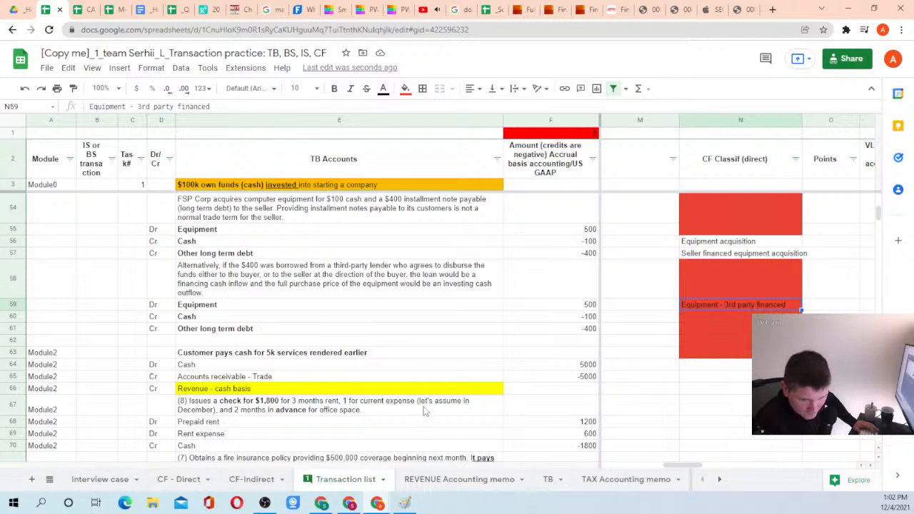
click(581, 306)
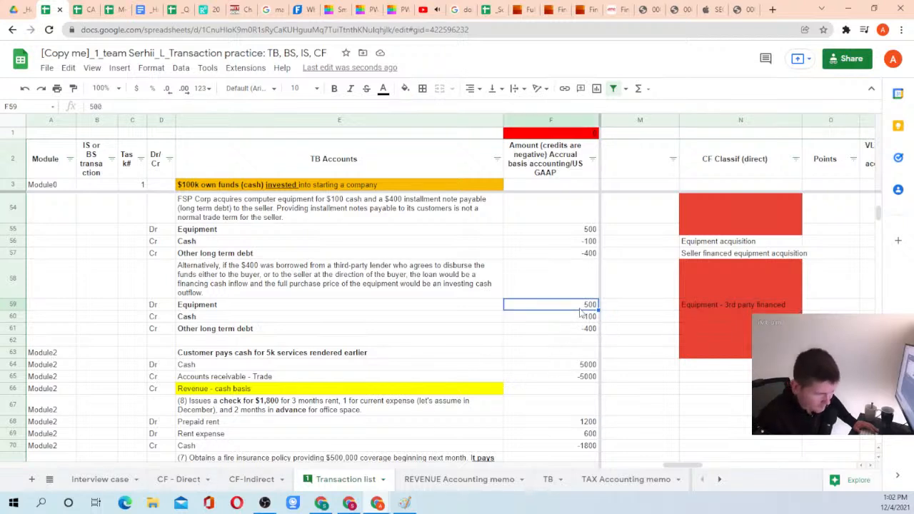
click(702, 305)
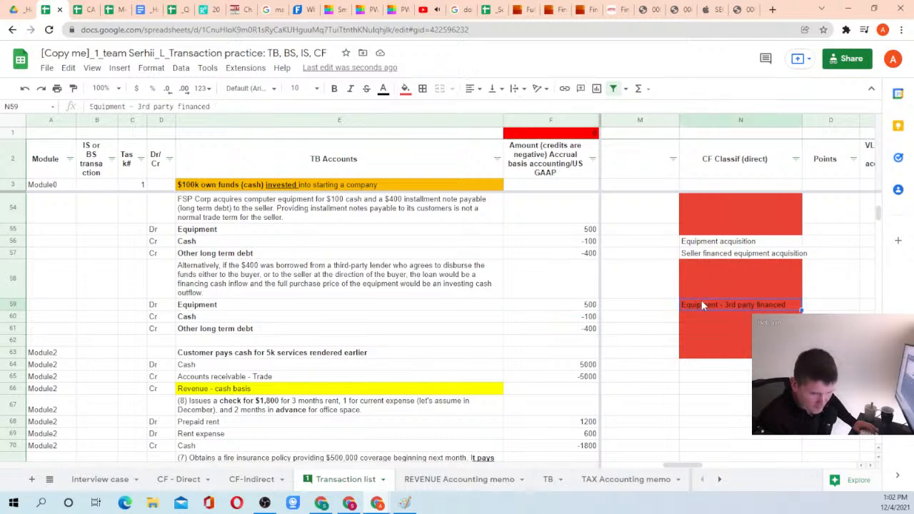
text(=)
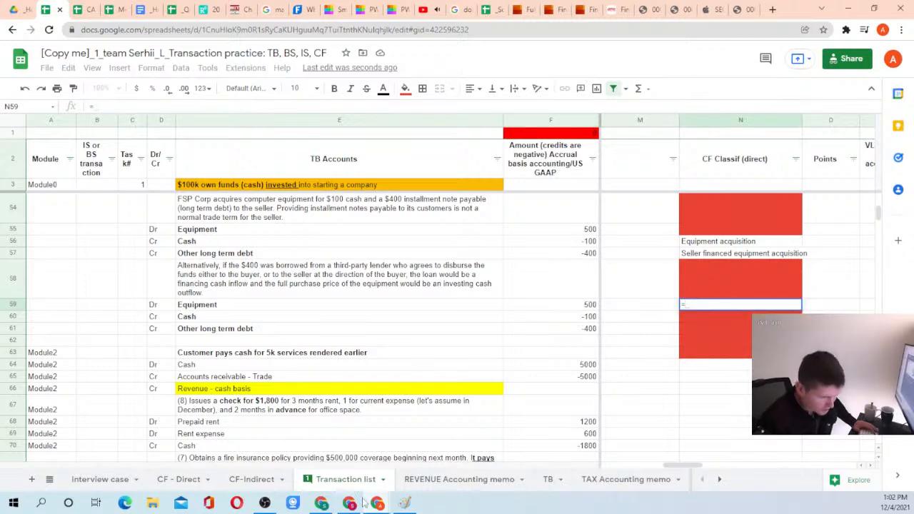
click(179, 480)
click(111, 320)
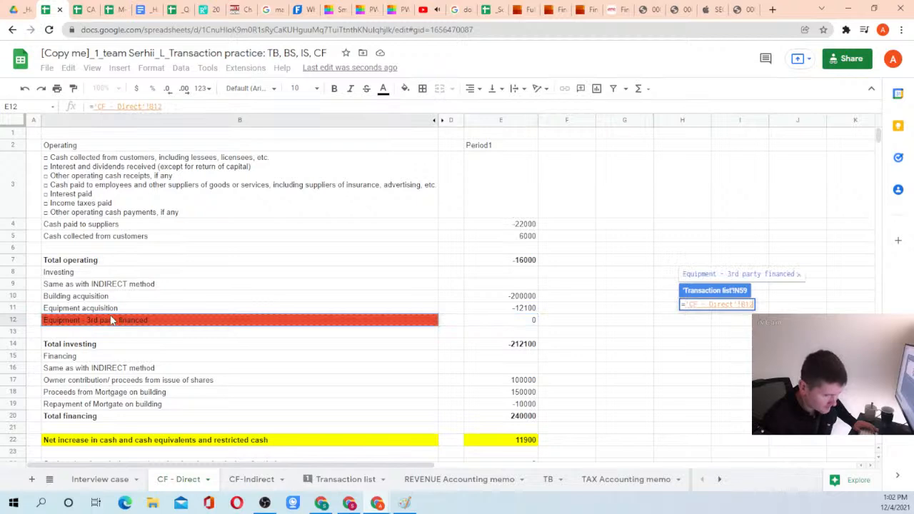
key(Return)
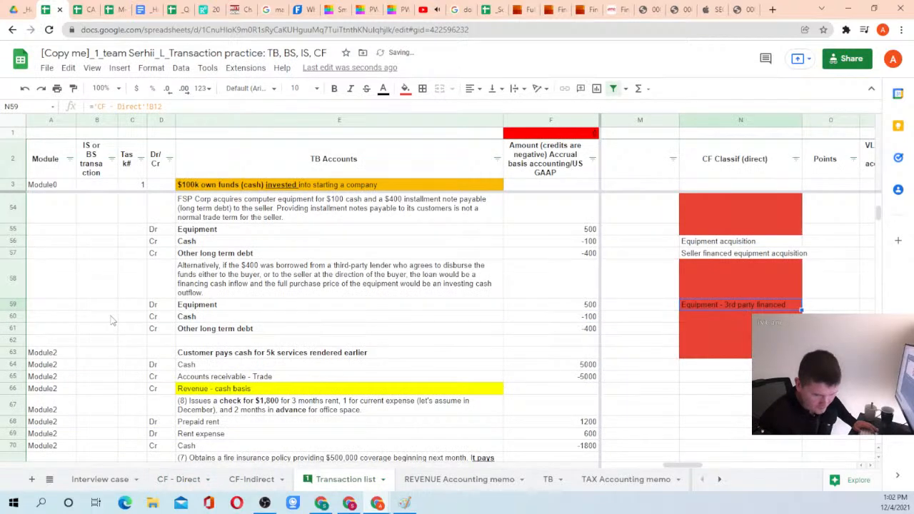
Check the ranges of the SUMIFS formula in CF - Direct E12 against columns F and N of the Transaction list
click(180, 480)
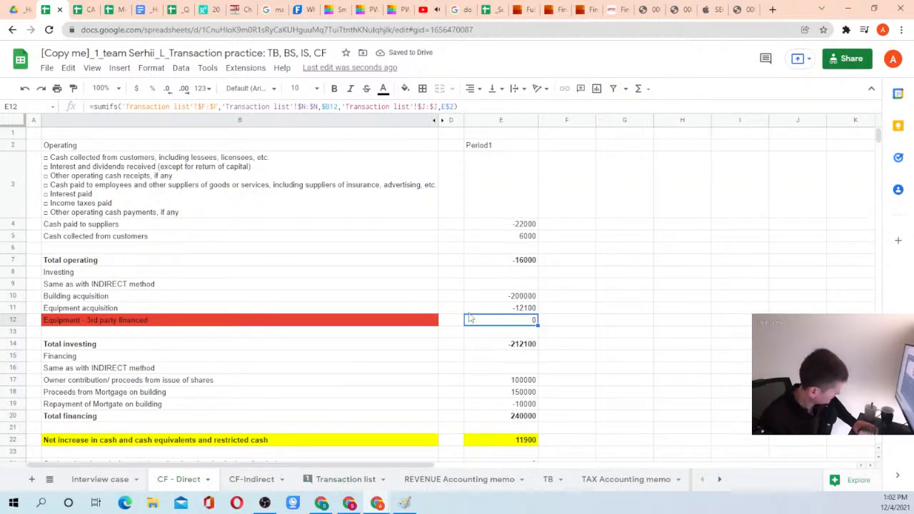
double_click(471, 319)
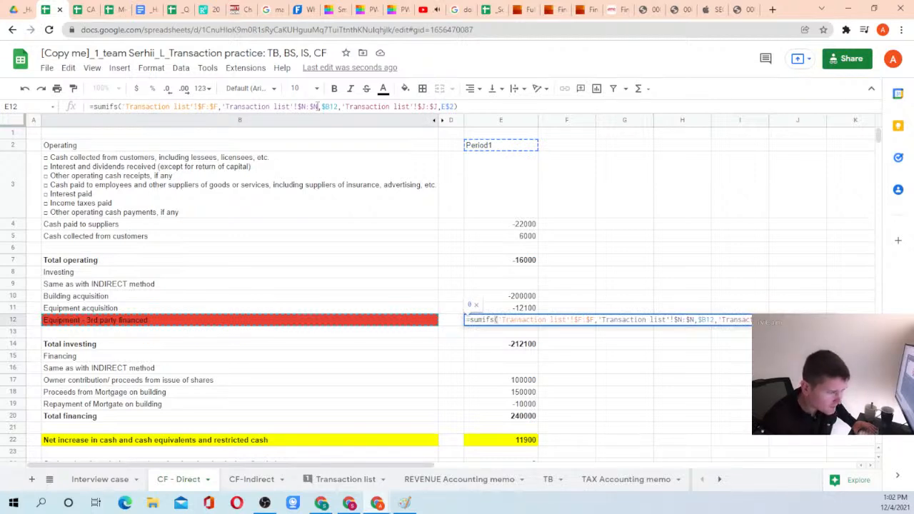
key(Escape)
click(321, 480)
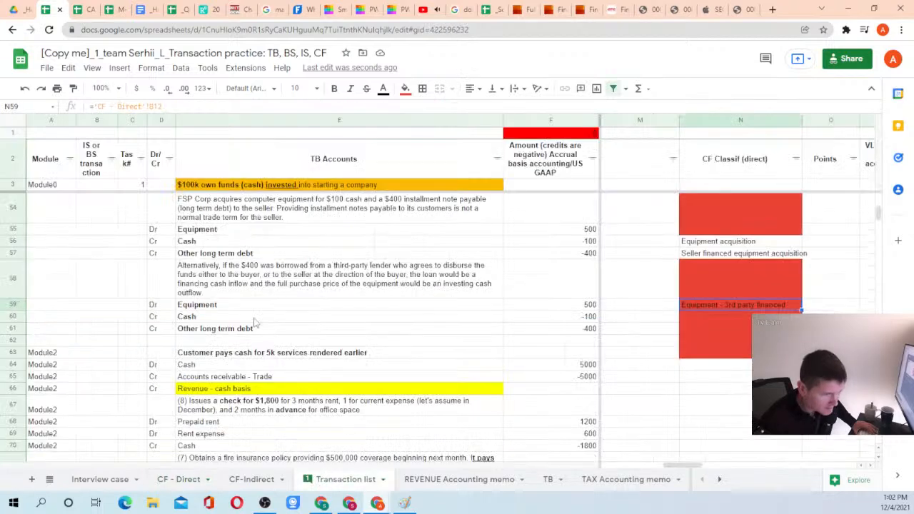
click(551, 120)
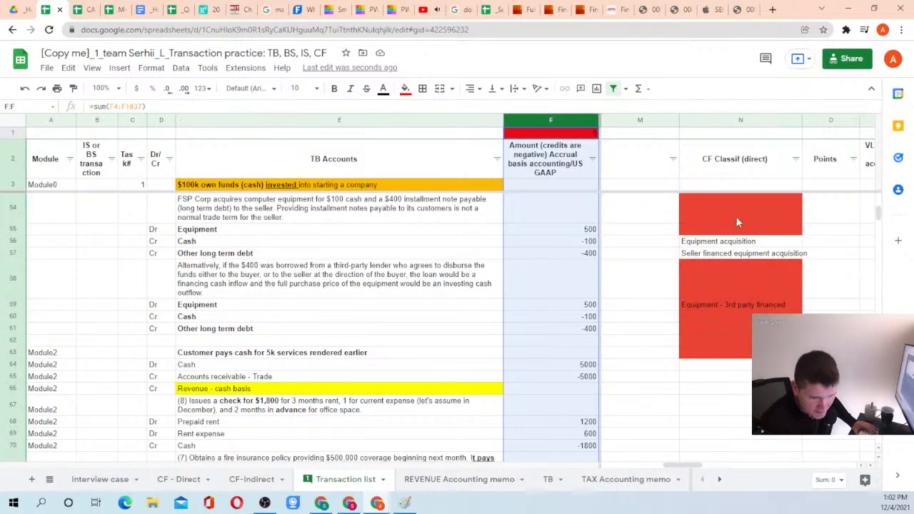
click(746, 122)
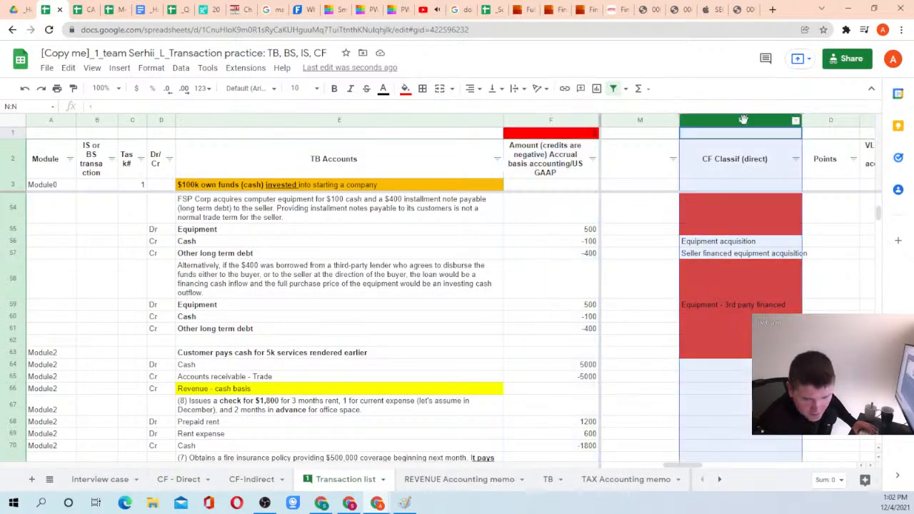
click(750, 308)
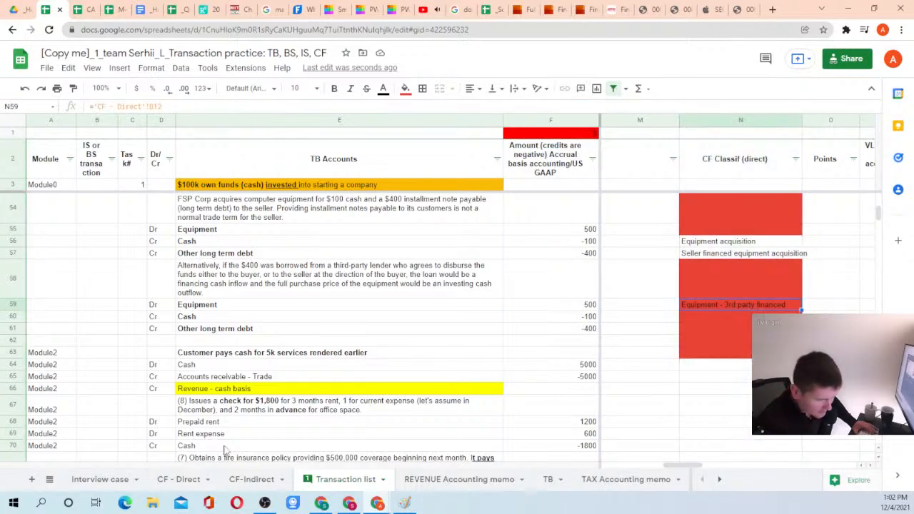
Compare the formulas of the three investing lines in E10:E12 of the CF - Direct sheet
click(160, 485)
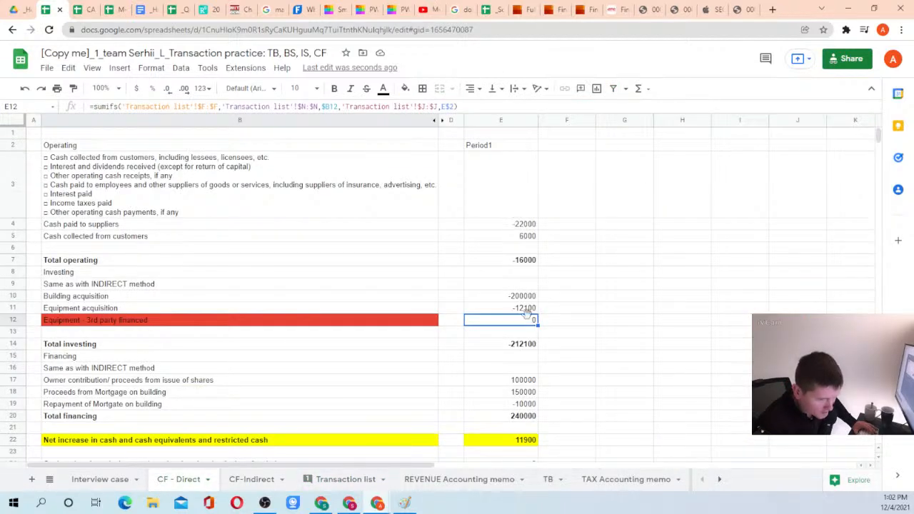
click(528, 312)
click(527, 299)
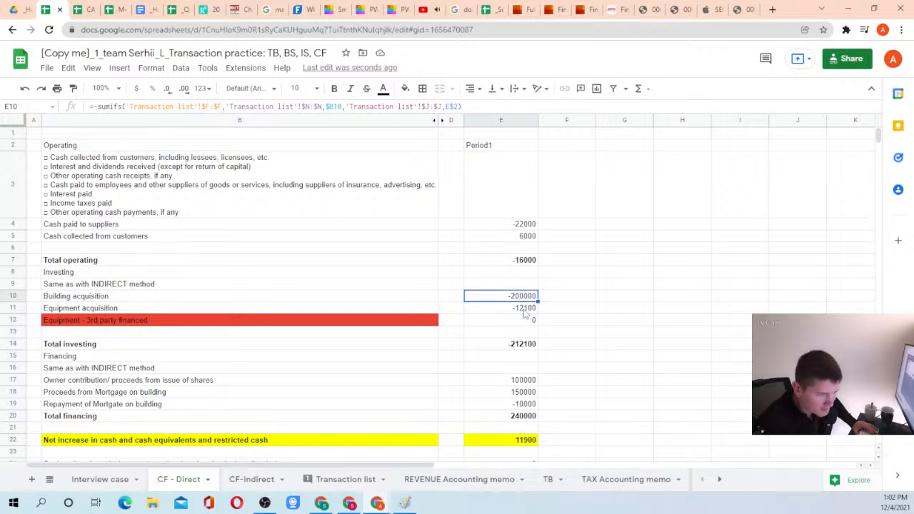
click(524, 314)
click(527, 299)
click(524, 312)
click(523, 323)
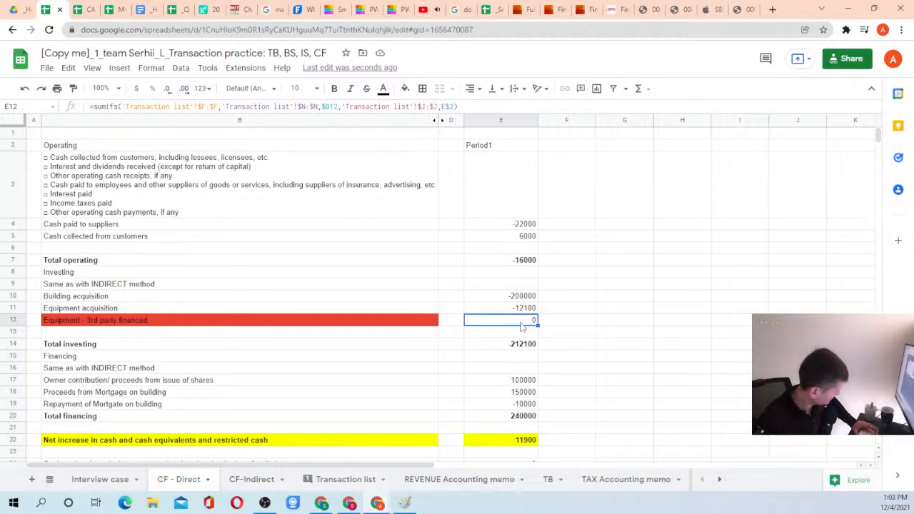
Check the SUMIFS formula in CF - Direct E12 against the linked third-party classification in N59 of the Transaction list
double_click(523, 323)
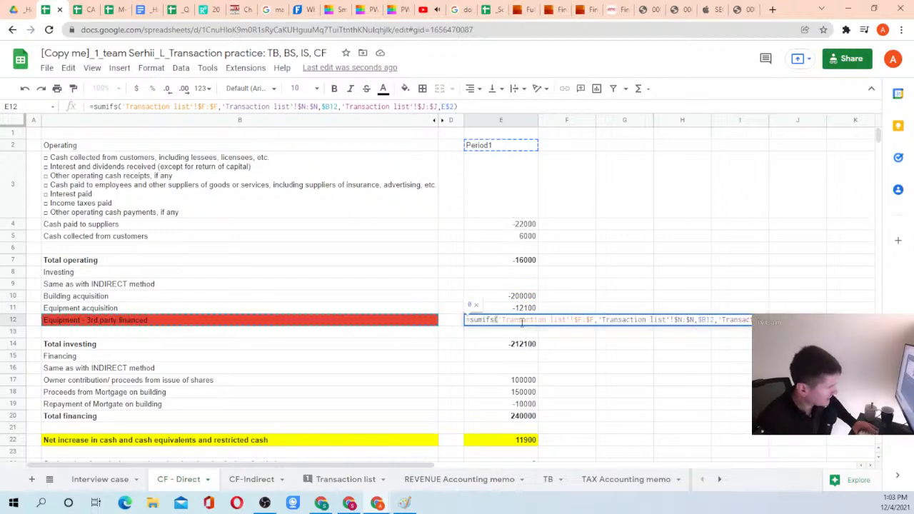
key(Escape)
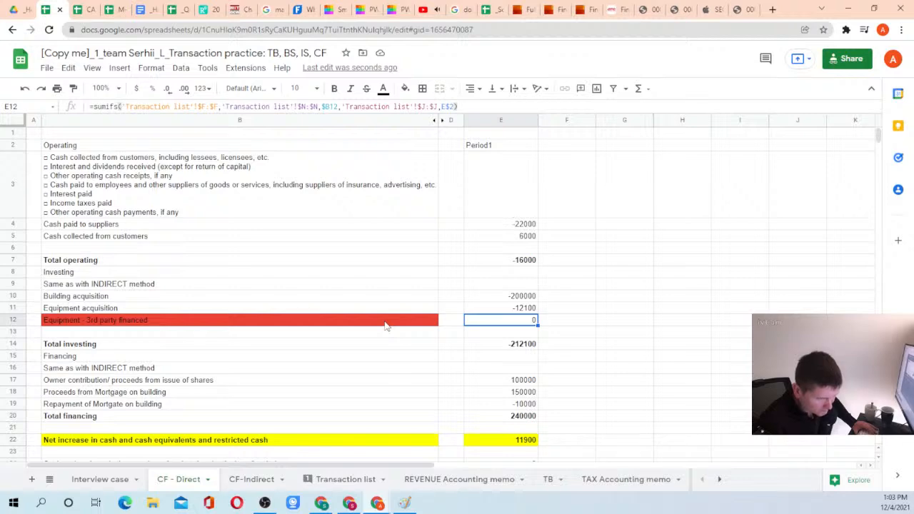
click(342, 479)
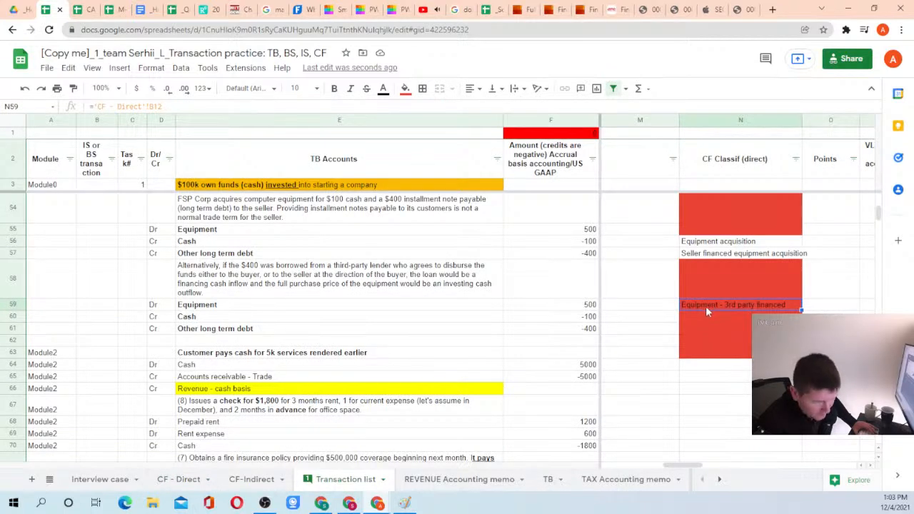
scroll(711, 263, up, 2)
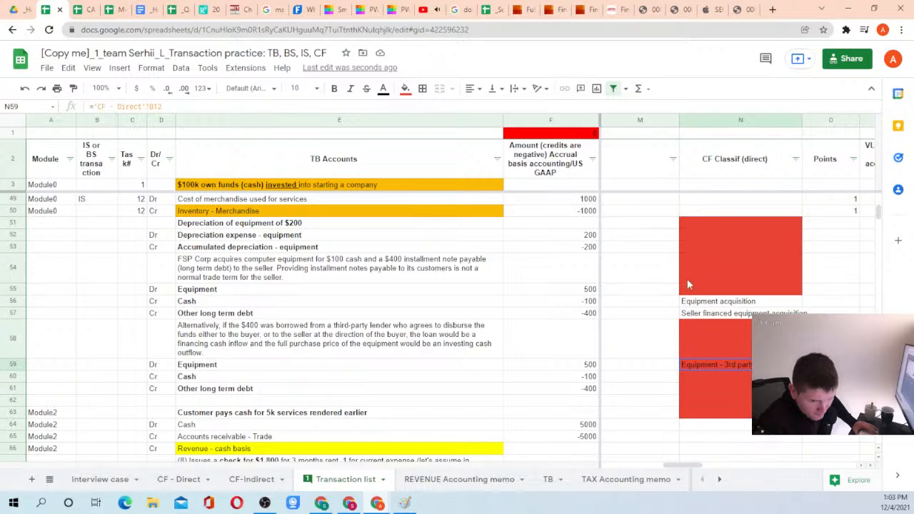
scroll(679, 301, down, 2)
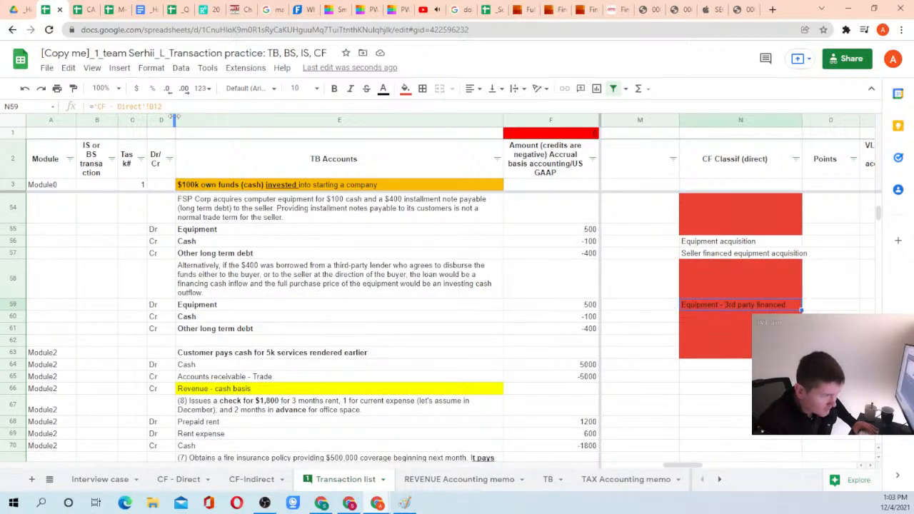
click(171, 477)
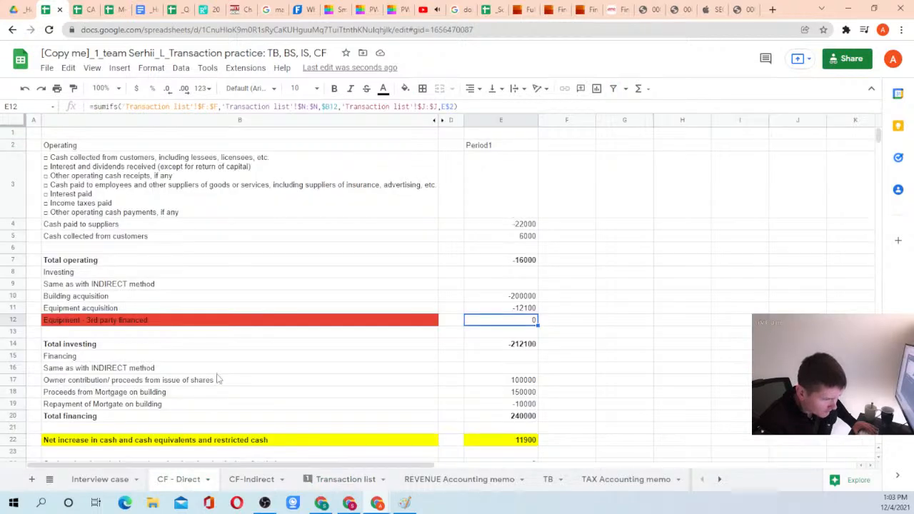
click(218, 321)
click(505, 327)
double_click(505, 327)
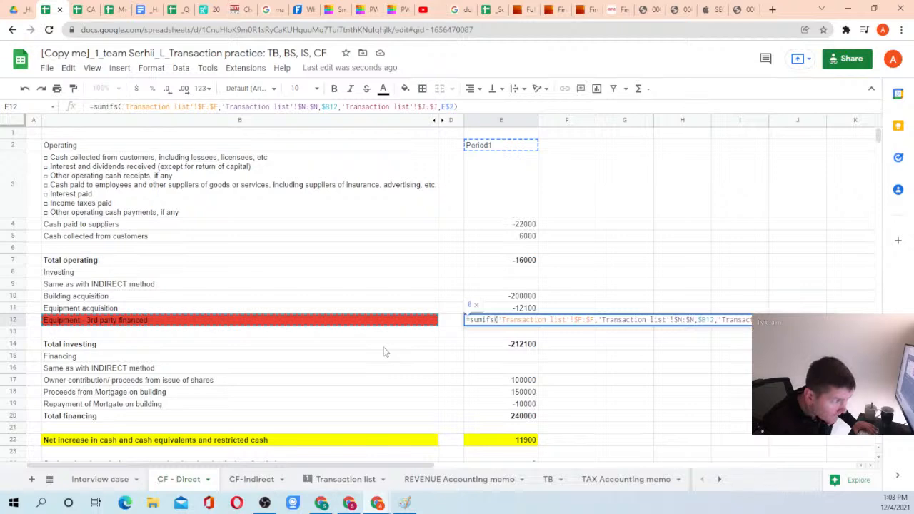
key(Escape)
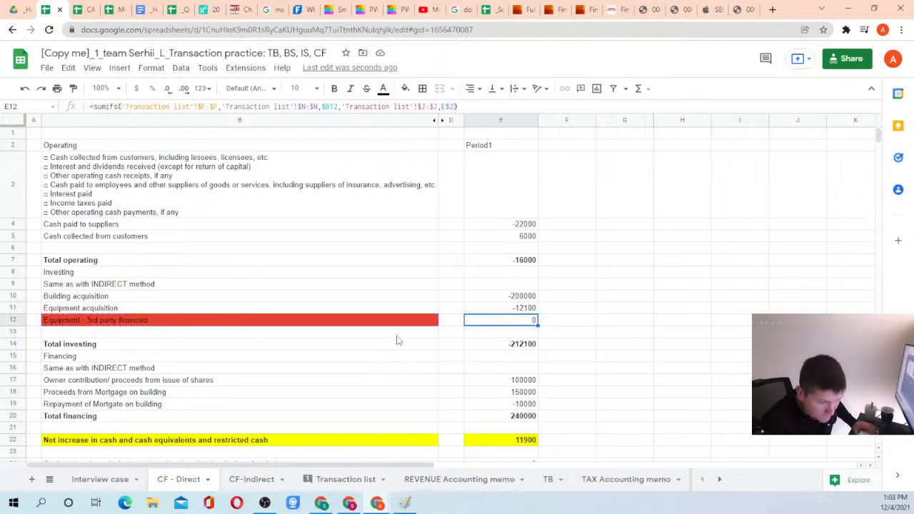
Copy the SUMIFS formula from the building acquisition line in E10 to E12
scroll(435, 314, down, 1)
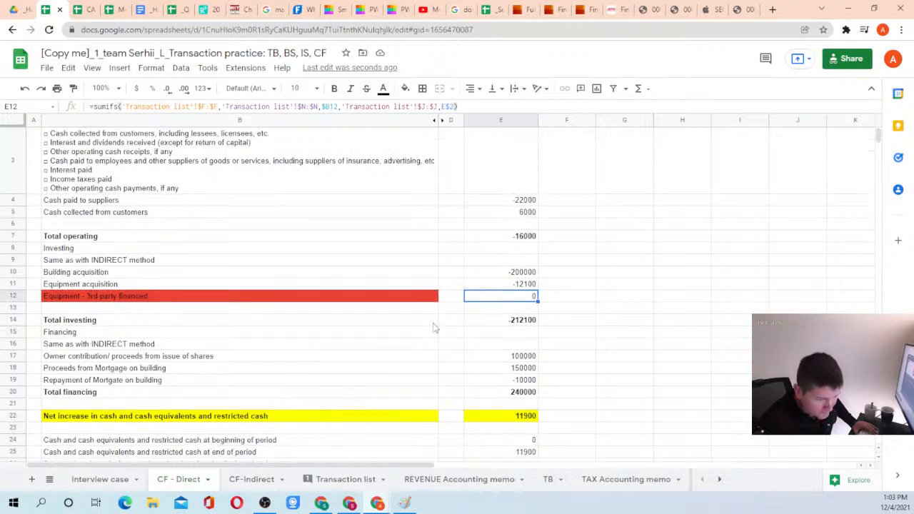
click(523, 276)
key(ctrl+c)
click(520, 295)
key(ctrl+v)
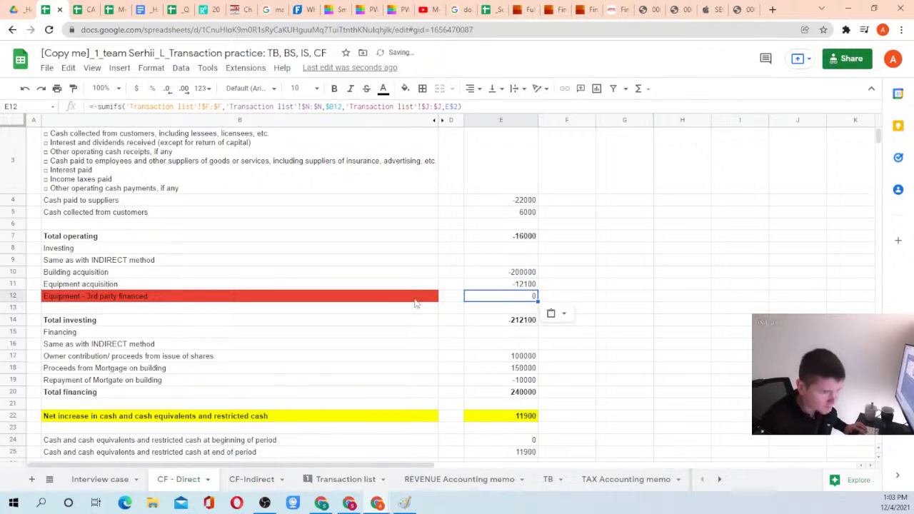
Replace the third-party-financed equipment label in B12 with XXX
click(262, 303)
click(227, 296)
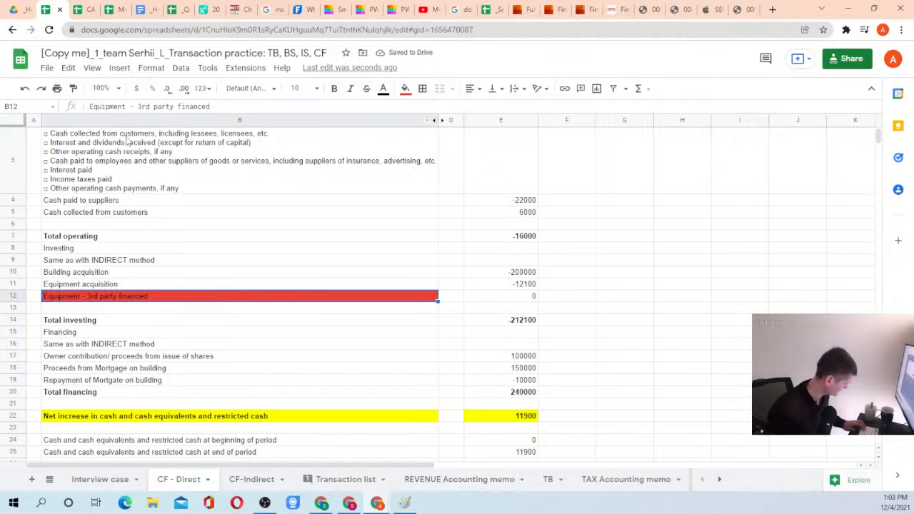
text(xXX)
key(Return)
key(Up)
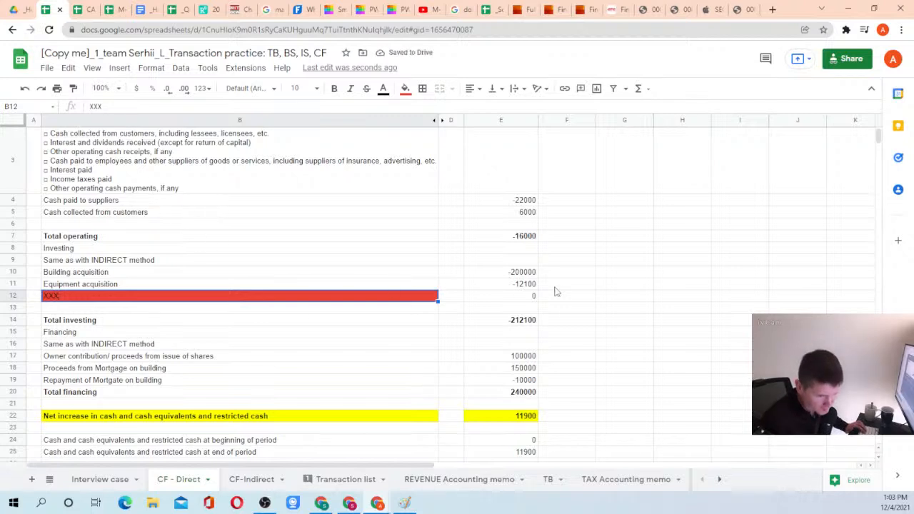
Add an asterisk to the end of the Equipment acquisition label in B11
click(256, 287)
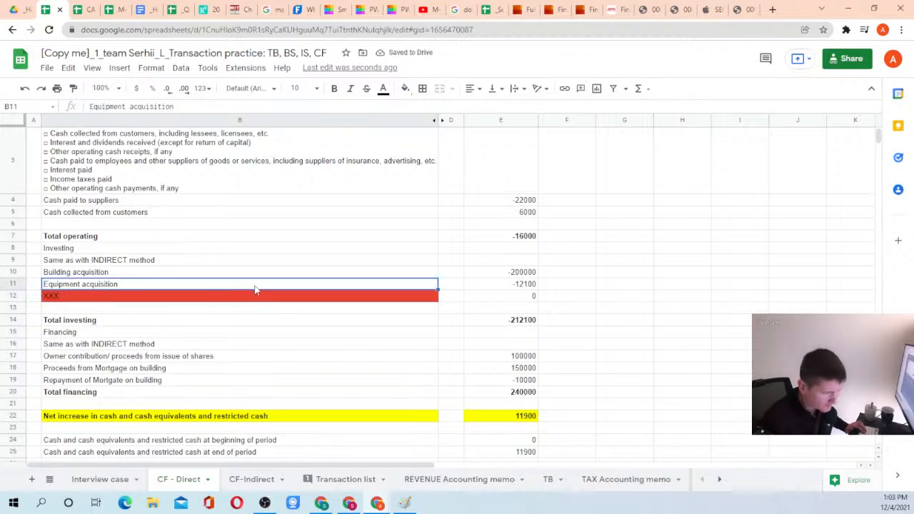
click(193, 107)
text(*)
key(Return)
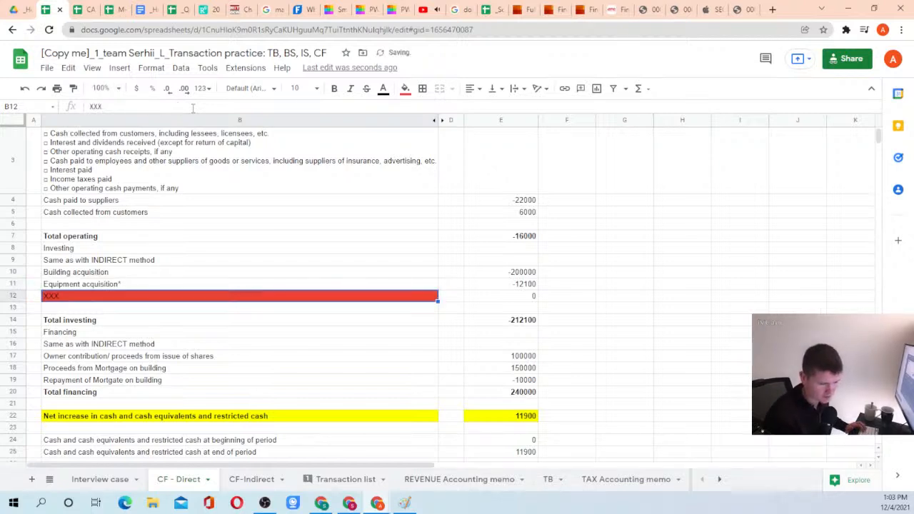
Inspect the SUMIFS formula in CF - Direct E11 and the matching classification in N56 of the Transaction list
click(504, 286)
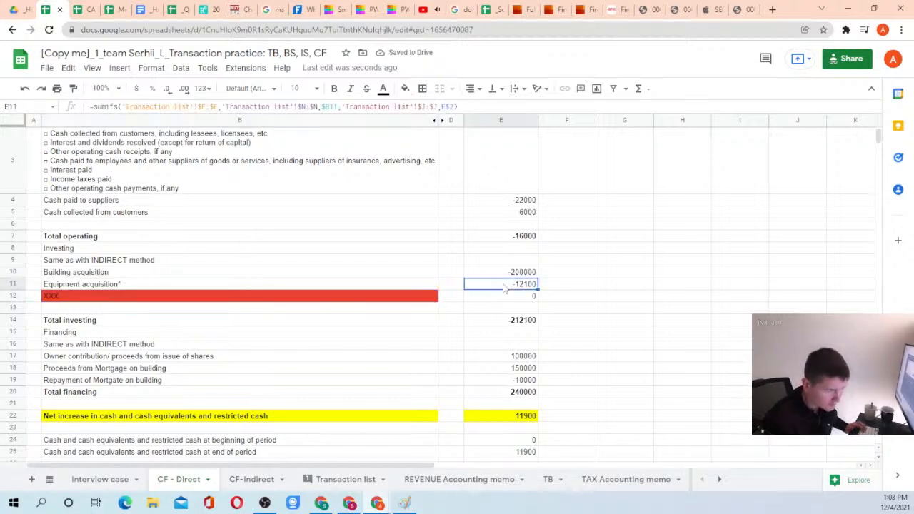
double_click(482, 285)
key(Return)
click(482, 285)
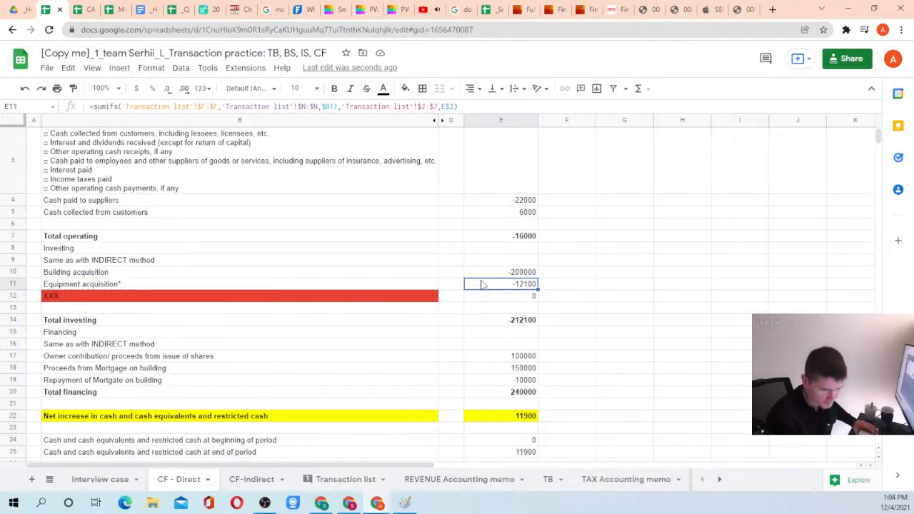
double_click(482, 285)
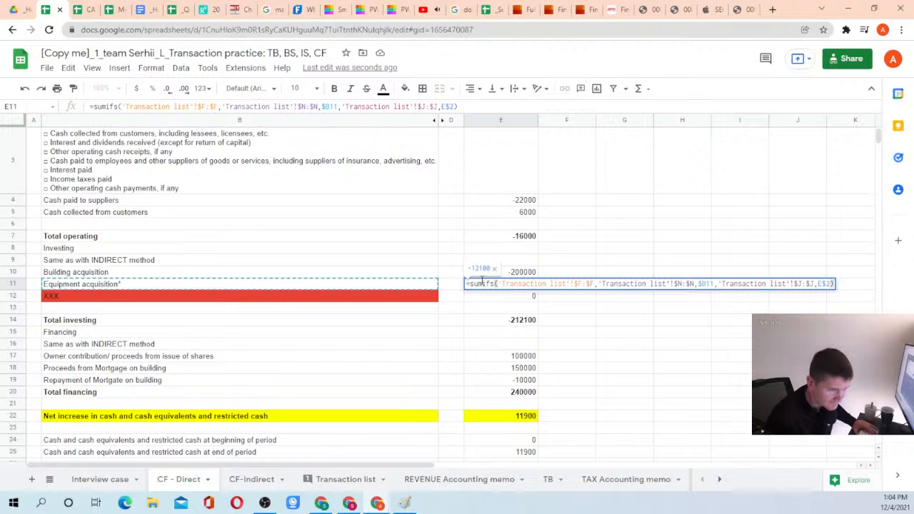
key(Return)
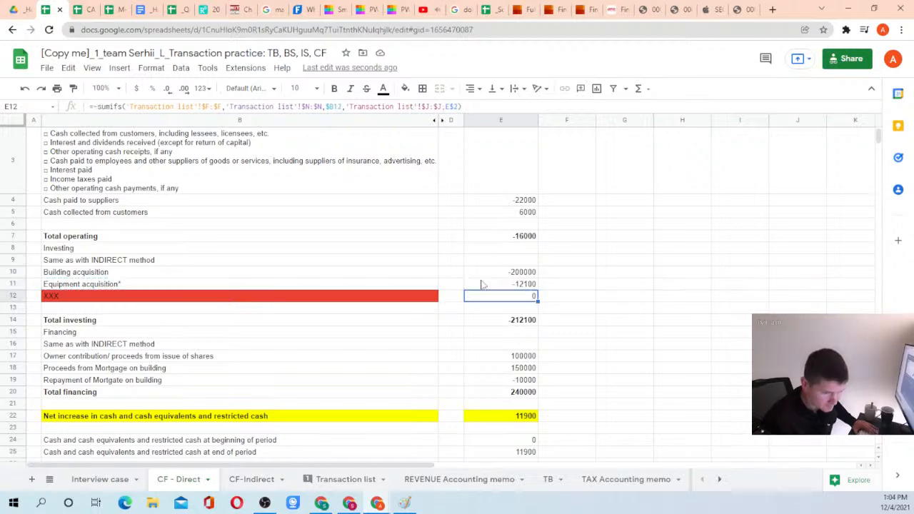
click(335, 478)
click(723, 244)
scroll(723, 244, up, 5)
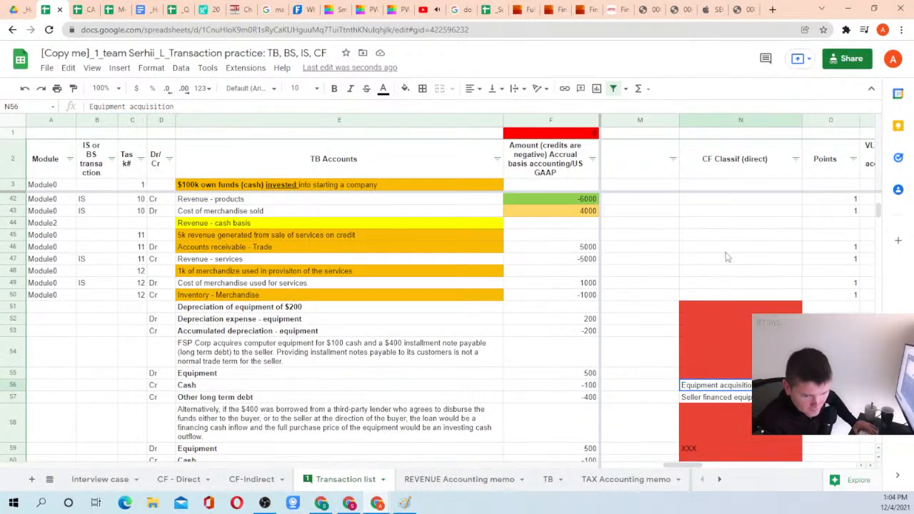
scroll(727, 257, up, 2)
scroll(724, 268, down, 3)
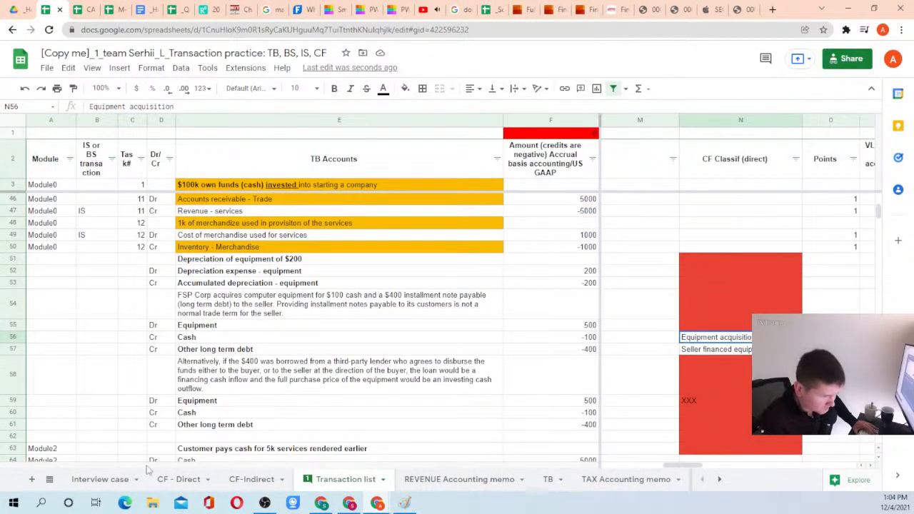
Change the label in CF - Direct B11 to Equipment acquisition1 to test the SUMIFS match
click(175, 479)
click(103, 286)
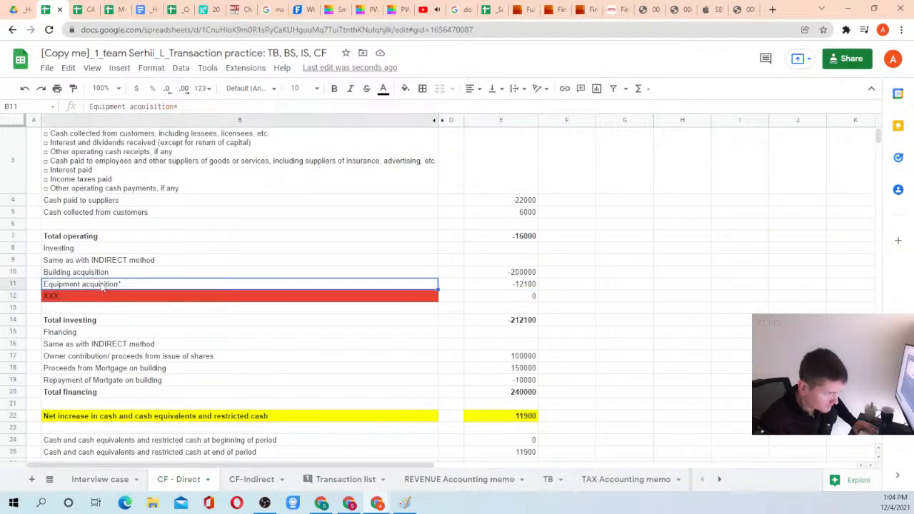
click(182, 107)
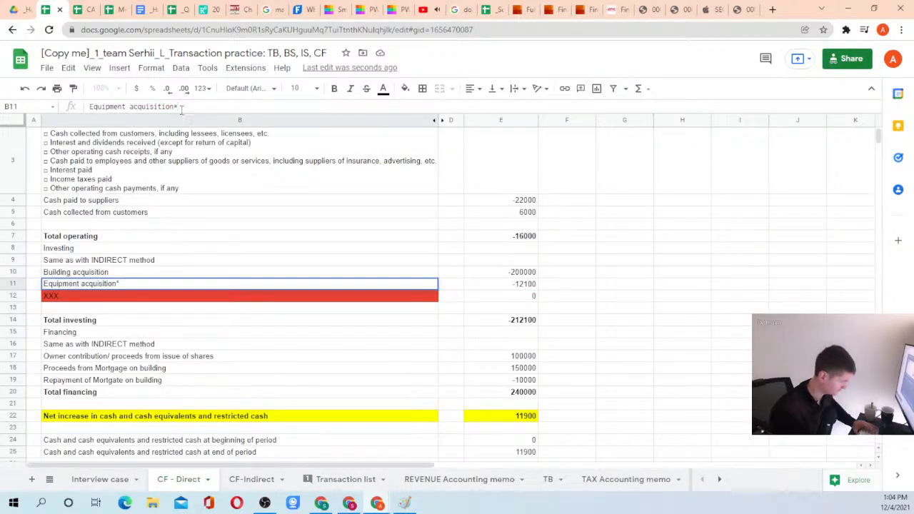
key(BackSpace)
text(1)
key(Return)
key(Up)
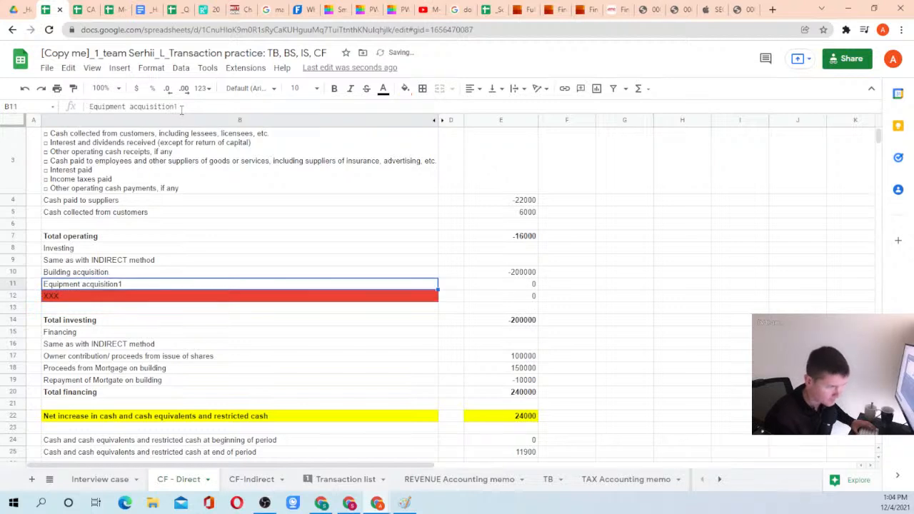
Restore the label in B11 to Equipment acquisition
key(Return)
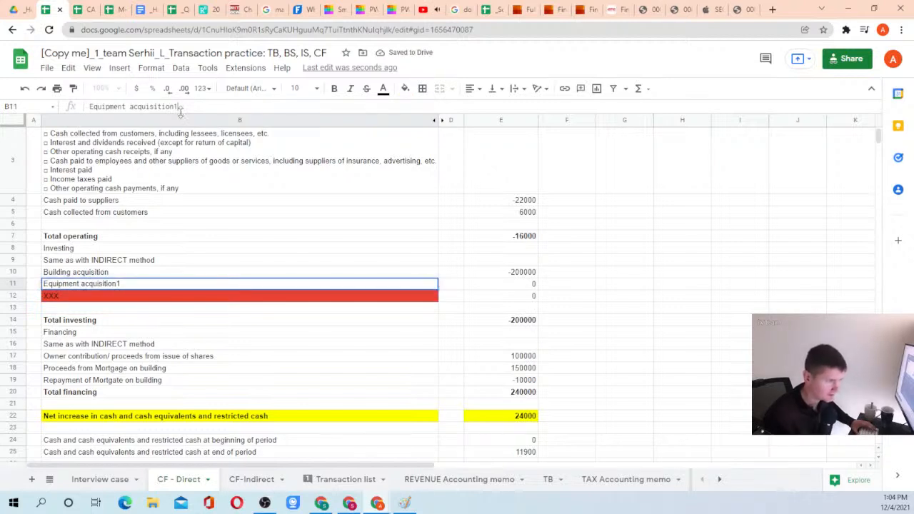
key(BackSpace)
key(Return)
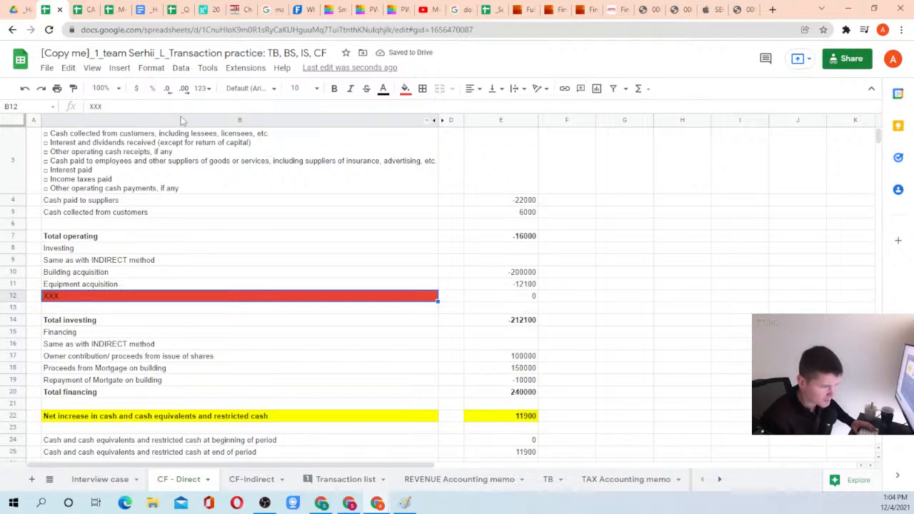
click(129, 287)
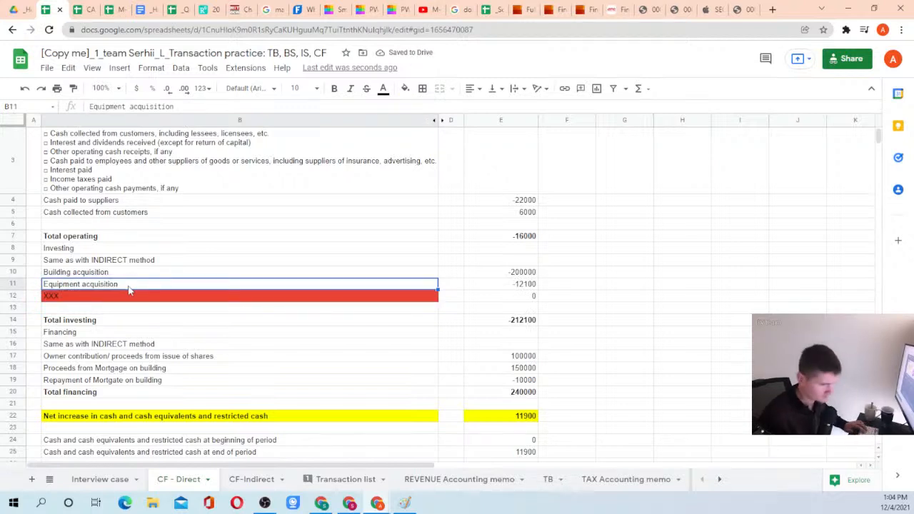
Re-enter the seller-financed purchase amounts in F55:F57 of the Transaction list as 500, -100 and -400
click(346, 480)
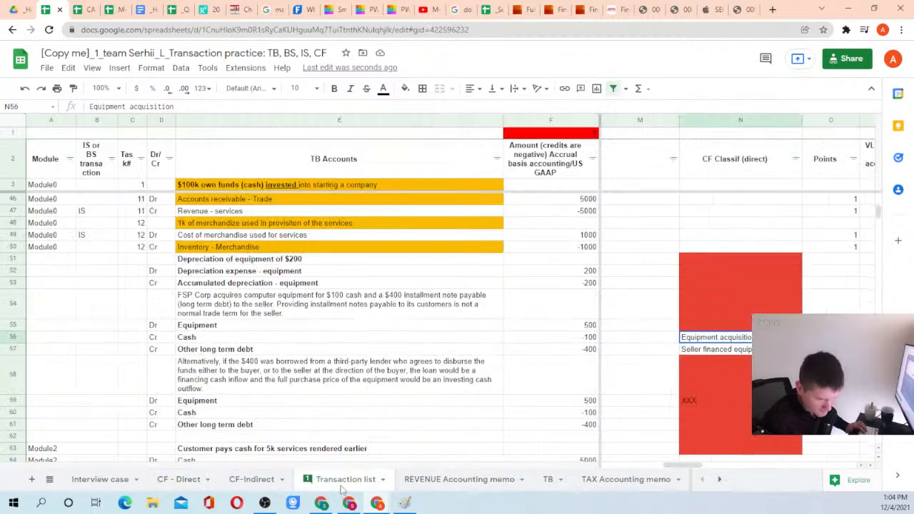
click(568, 327)
scroll(568, 331, left, 5)
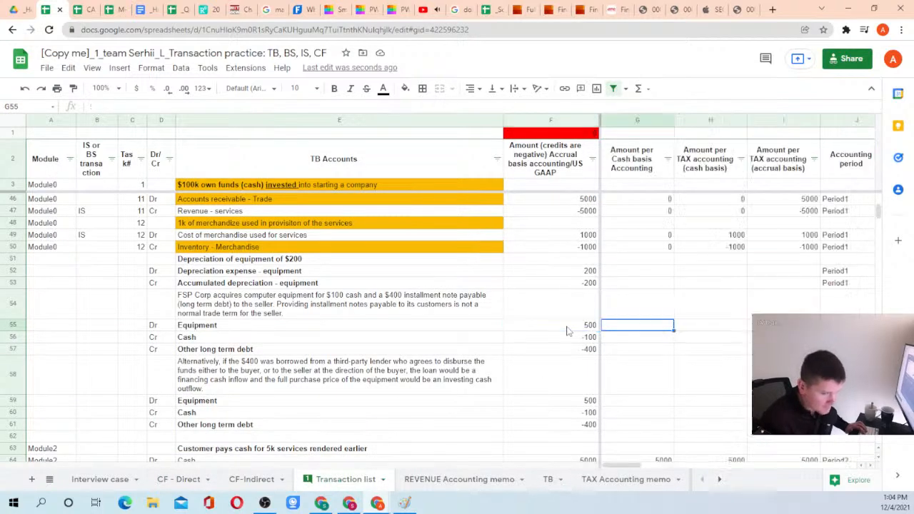
text(500)
key(Return)
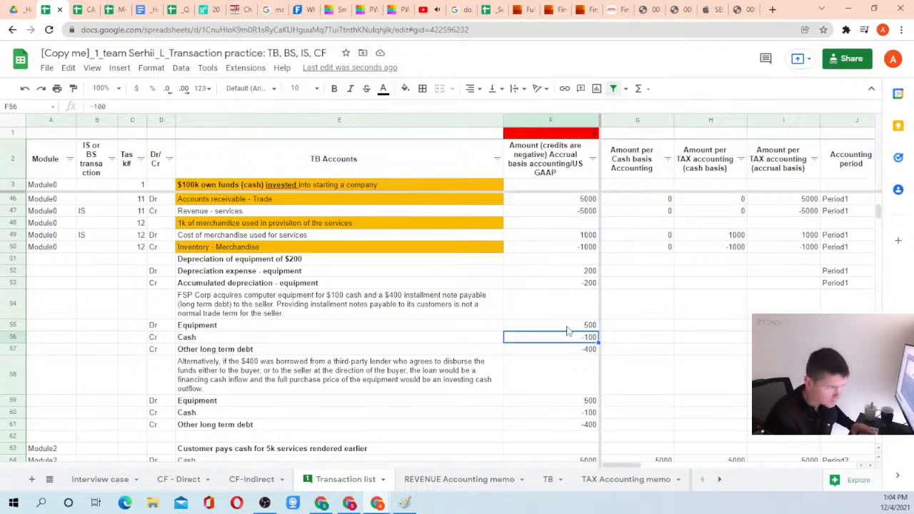
text(-100)
key(Return)
text(-400)
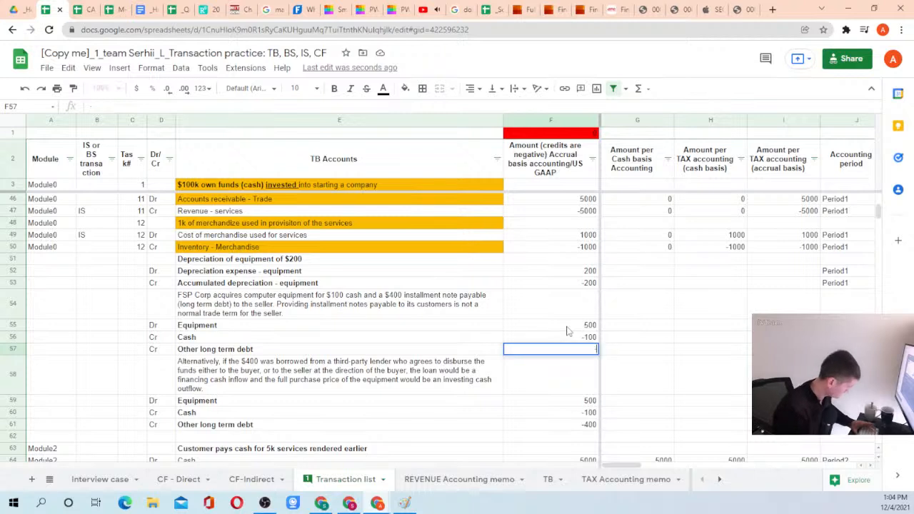
key(Return)
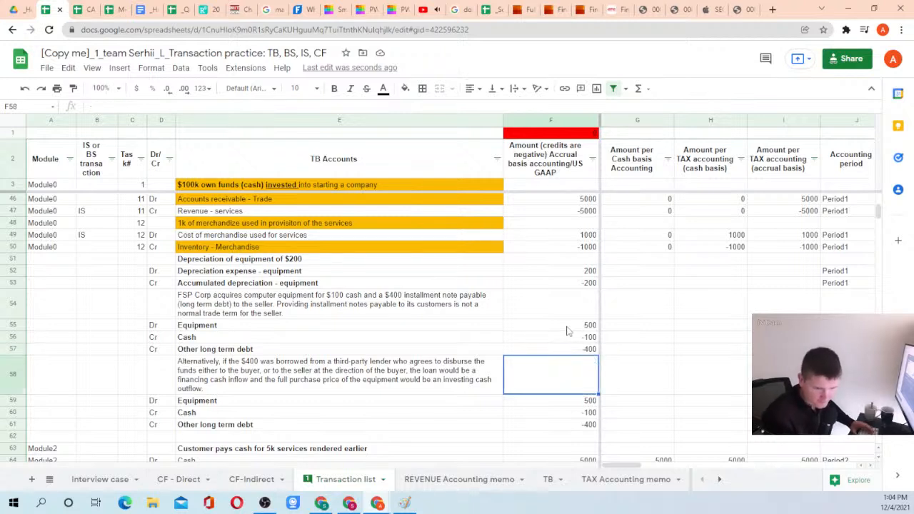
Review the equipment and cash amounts in F55:F56, and return to the investing lines of the CF - Direct sheet
mouse_move(568, 325)
mouse_down()
mouse_move(570, 349)
mouse_move(565, 336)
mouse_up()
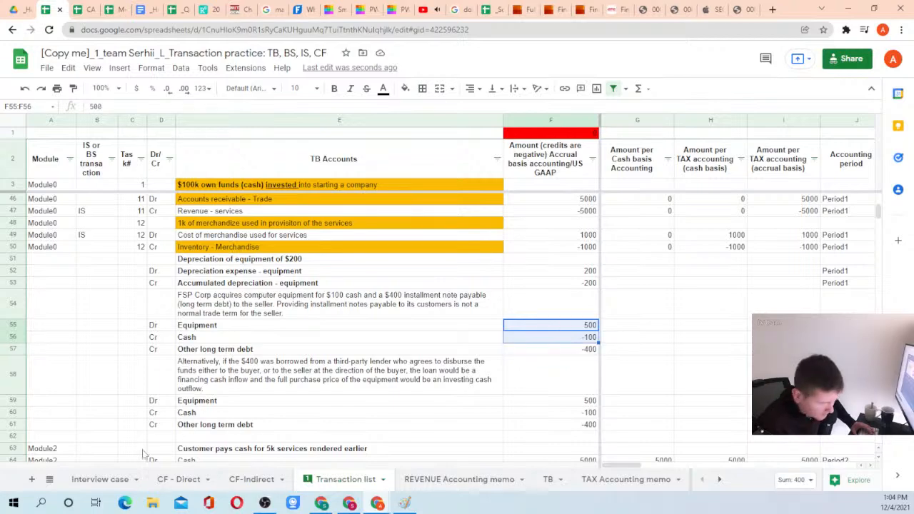
click(95, 503)
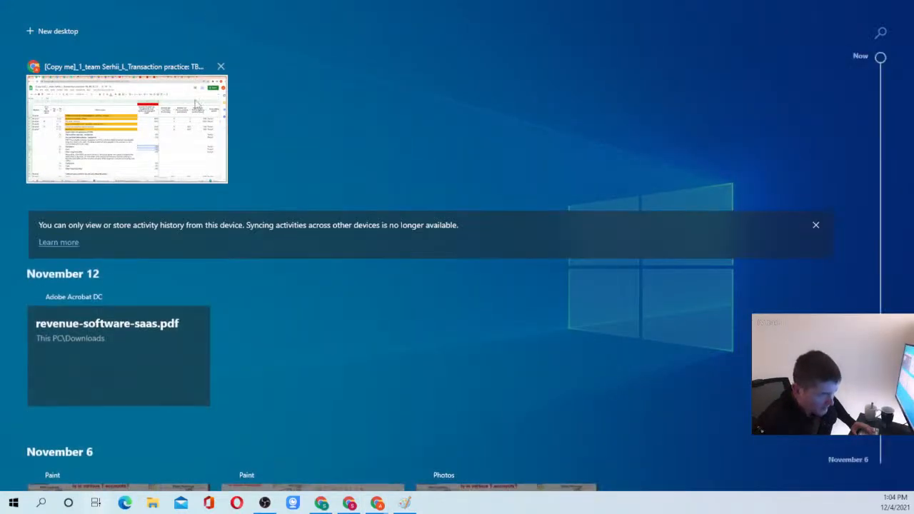
click(95, 503)
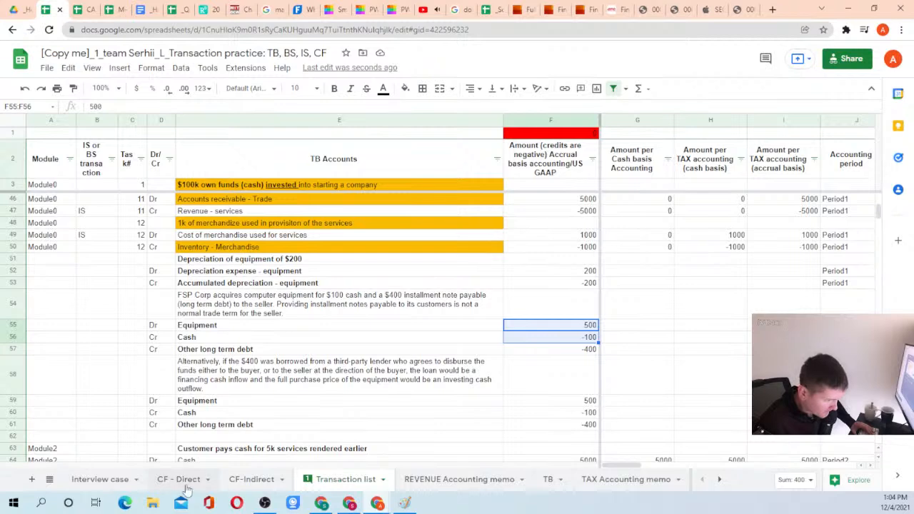
click(178, 480)
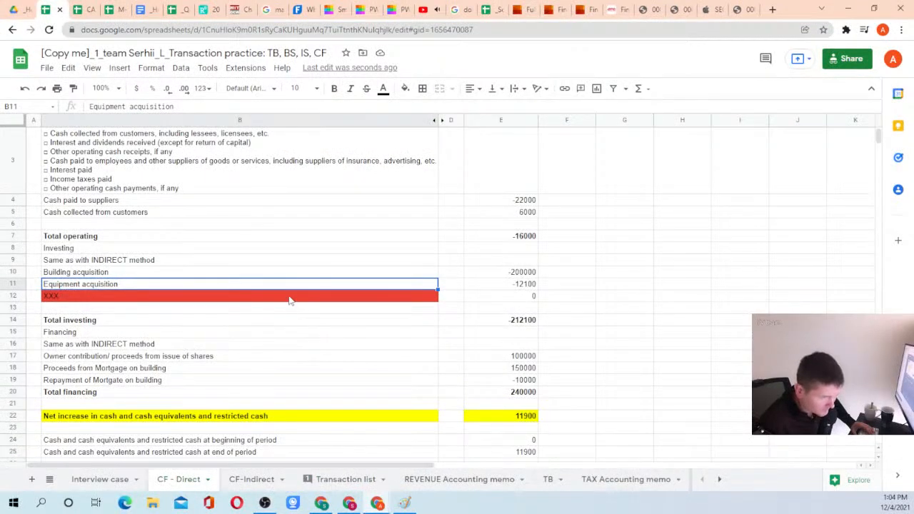
Copy the Equipment acquisition label from B11 into B12 of CF - Direct and extend it to "Equipment acquisition - 3rd party finance"
key(ctrl+c)
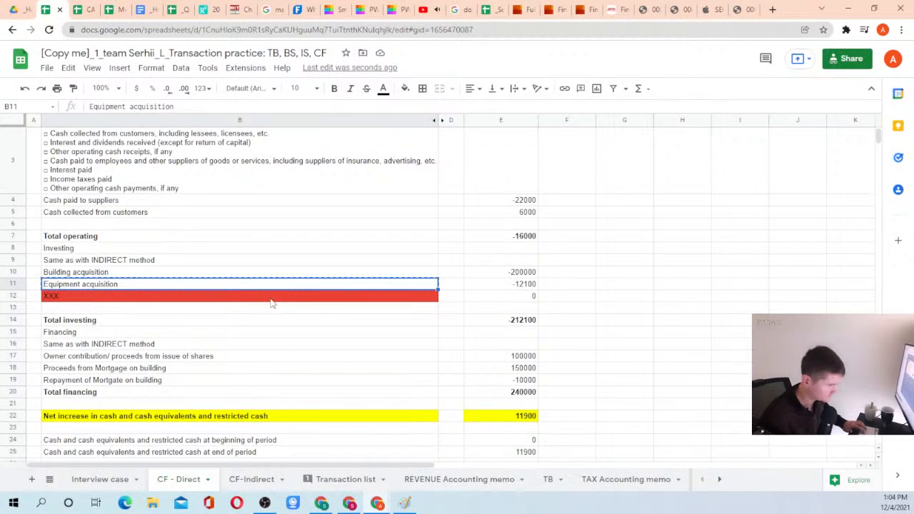
click(242, 297)
key(ctrl+v)
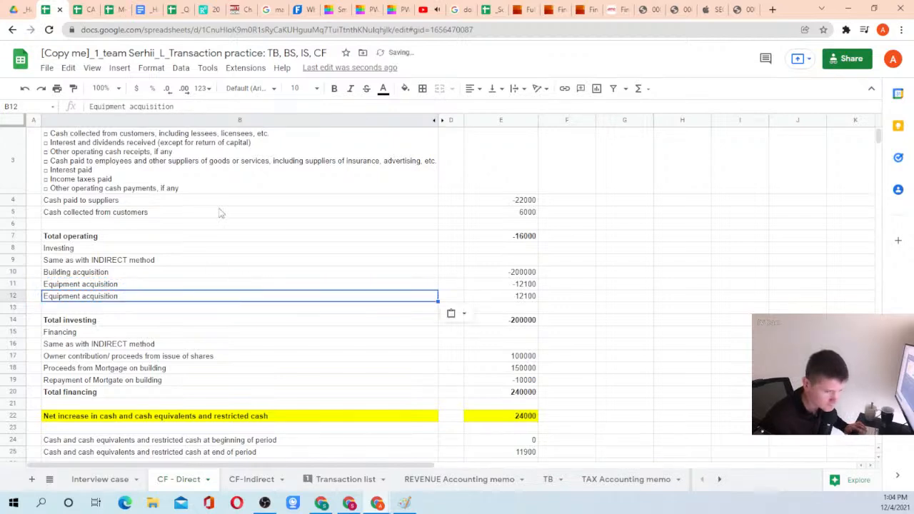
click(193, 107)
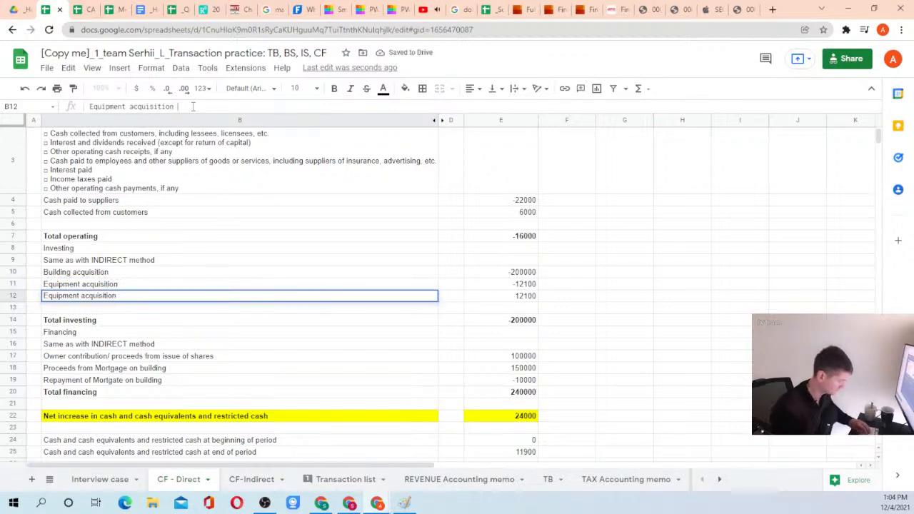
text(- 3rd)
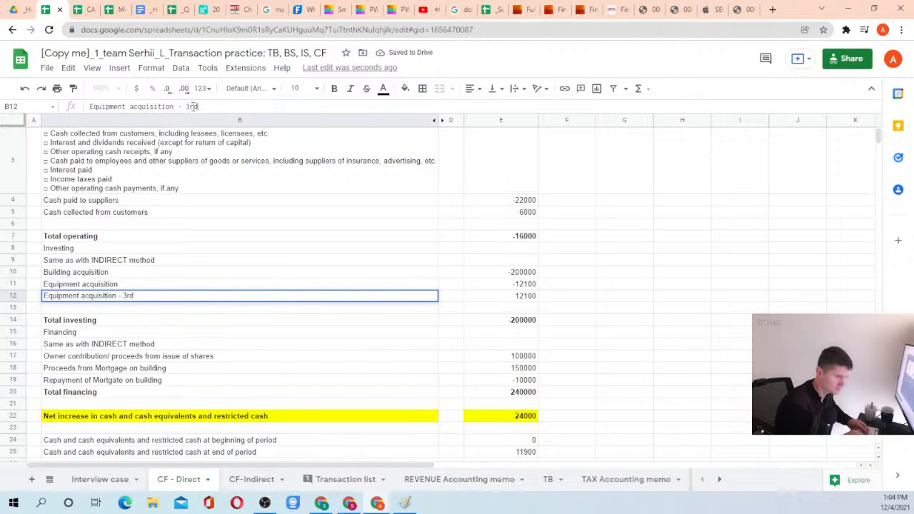
text( party finance)
key(Return)
key(Up)
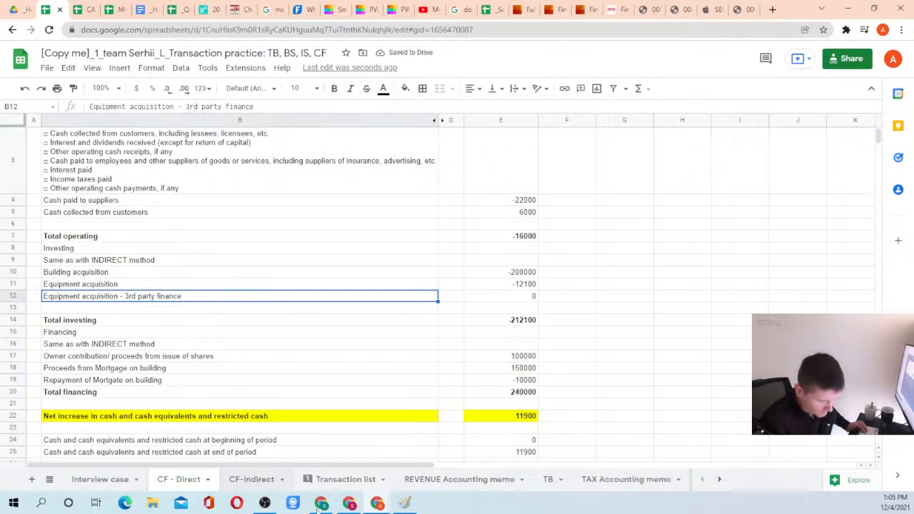
Examine the seller-financed equipment entry in row 55 of the Transaction list, from its account and amount across to the accounting period
click(364, 483)
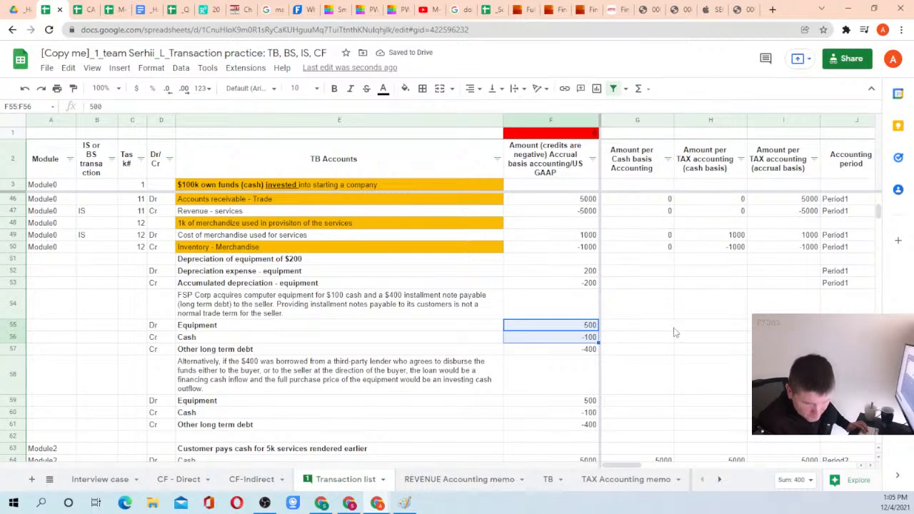
key(Right)
key(Right)
key(Right)
key(Right)
key(Right)
key(Right)
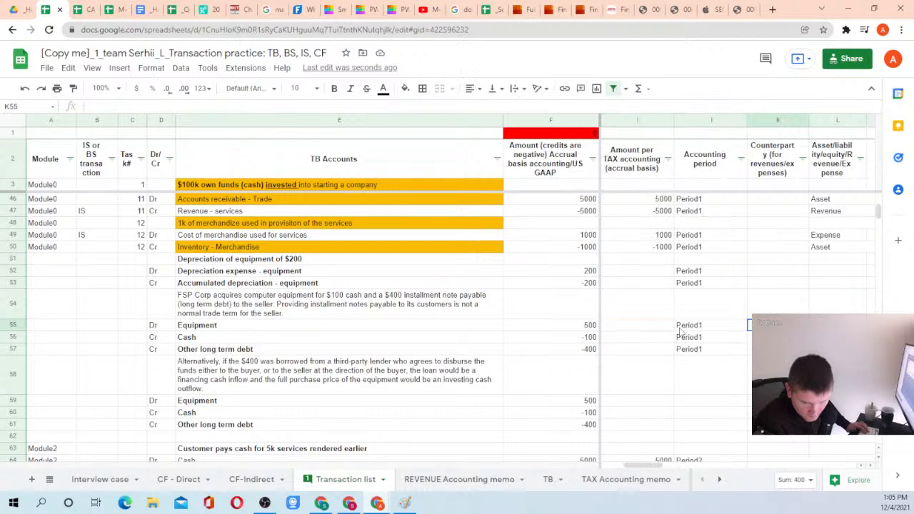
key(Left)
key(Left)
key(Left)
key(Left)
key(Left)
key(Left)
key(Left)
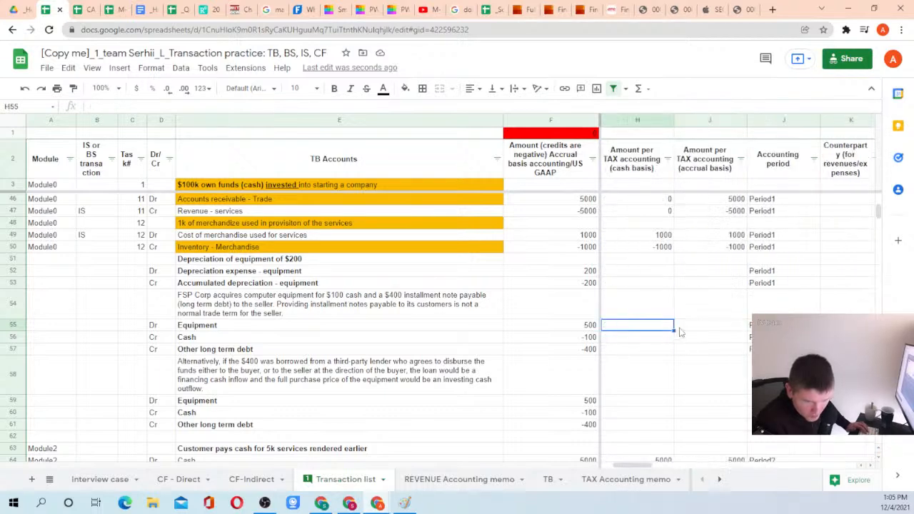
key(Right)
key(Right)
key(Left)
key(Left)
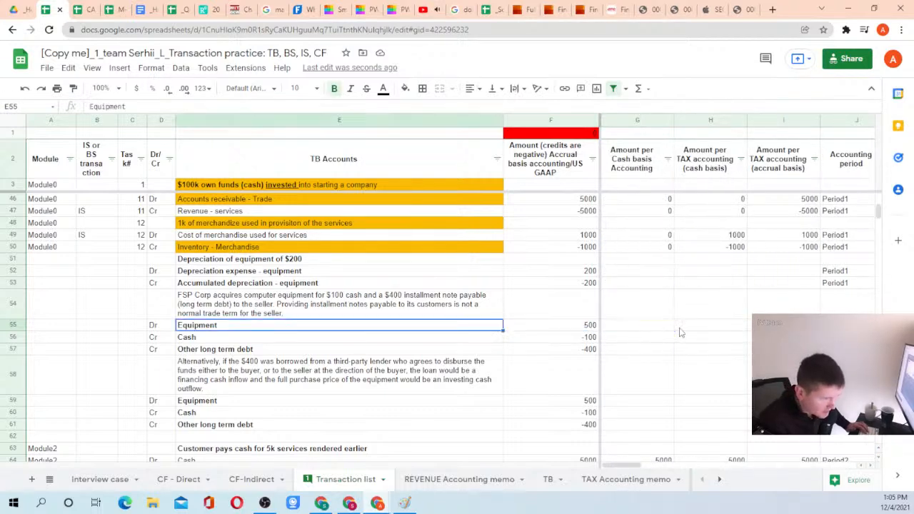
key(Right)
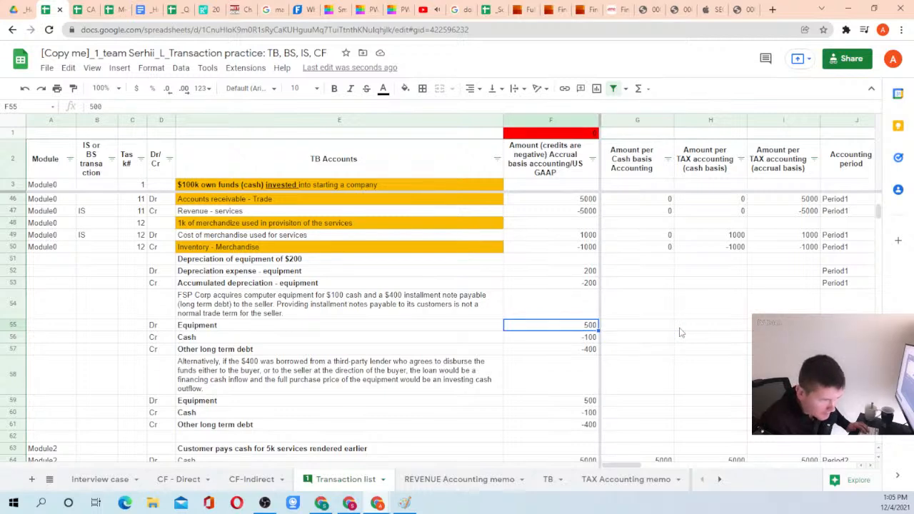
Copy the accounting period Period1 from J57 into J59:J61 for the third-party-financed equipment entries
key(Down)
key(Down)
key(Down)
key(Down)
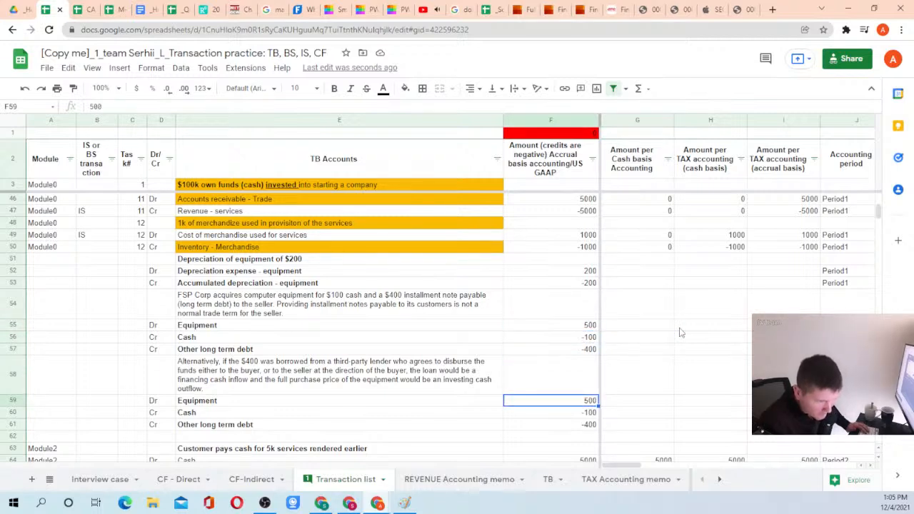
key(Right)
key(Right)
key(Right)
key(Right)
key(Right)
key(Left)
key(Up)
key(Up)
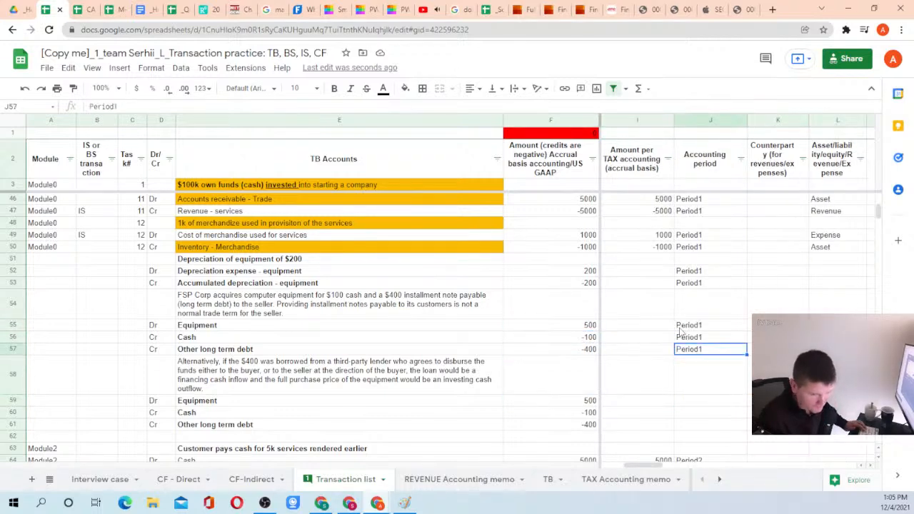
key(ctrl+c)
key(Down)
key(Down)
key(ctrl+v)
key(Down)
key(ctrl+v)
key(Down)
key(ctrl+v)
Check the direct CF classification in N59 and the SUMIFS formula of the third-party equipment line in CF - Direct E12
key(Up)
key(Up)
key(Right)
key(Right)
key(Right)
key(Right)
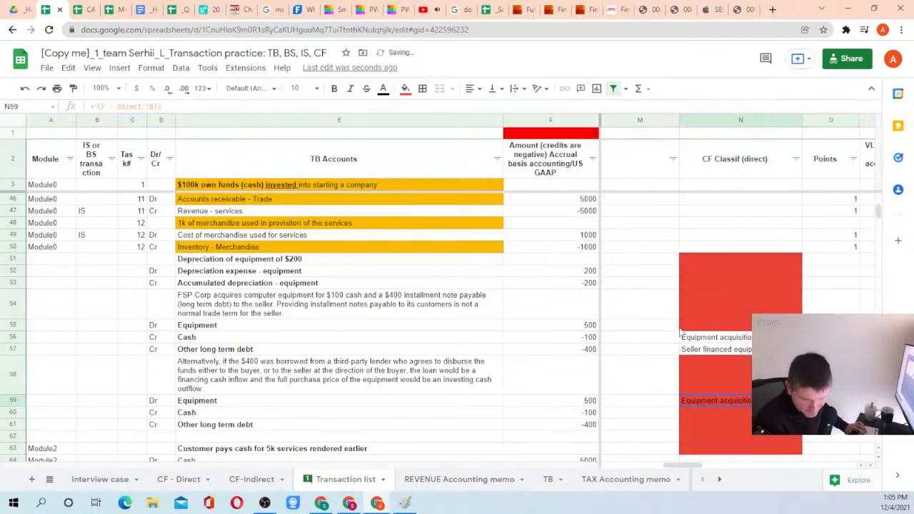
click(175, 481)
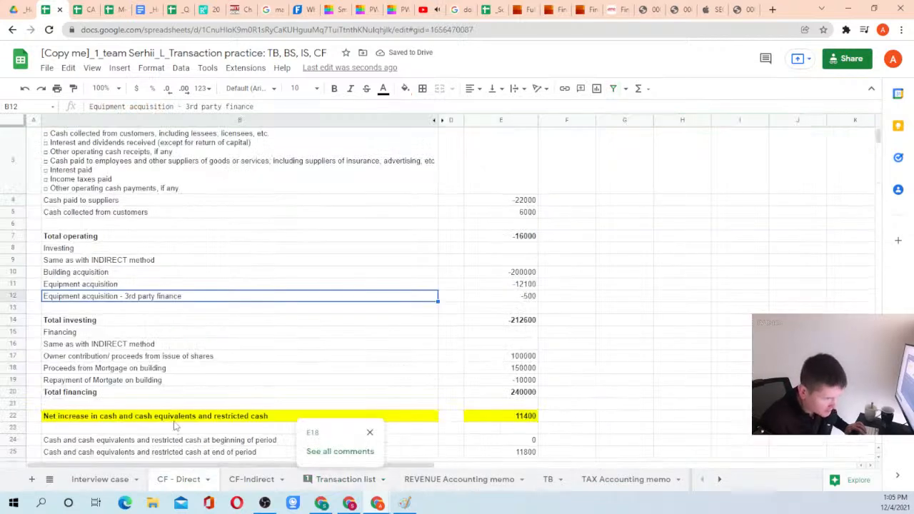
click(524, 297)
click(159, 297)
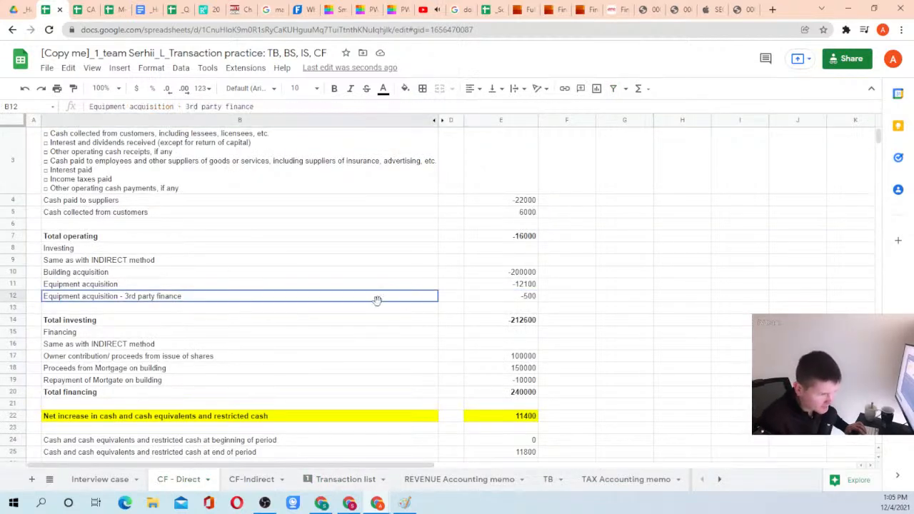
click(506, 299)
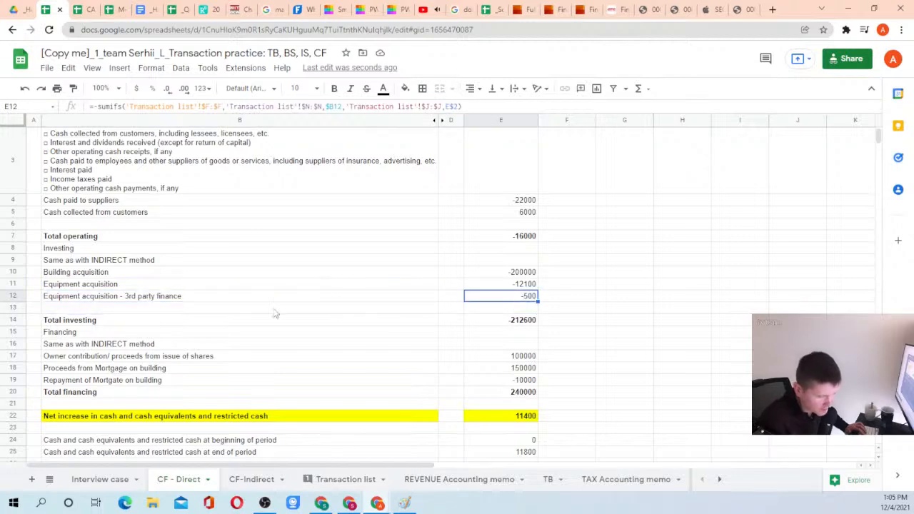
Insert one row above Proceeds from Mortgage on building in the financing section of CF - Direct
scroll(275, 313, down, 3)
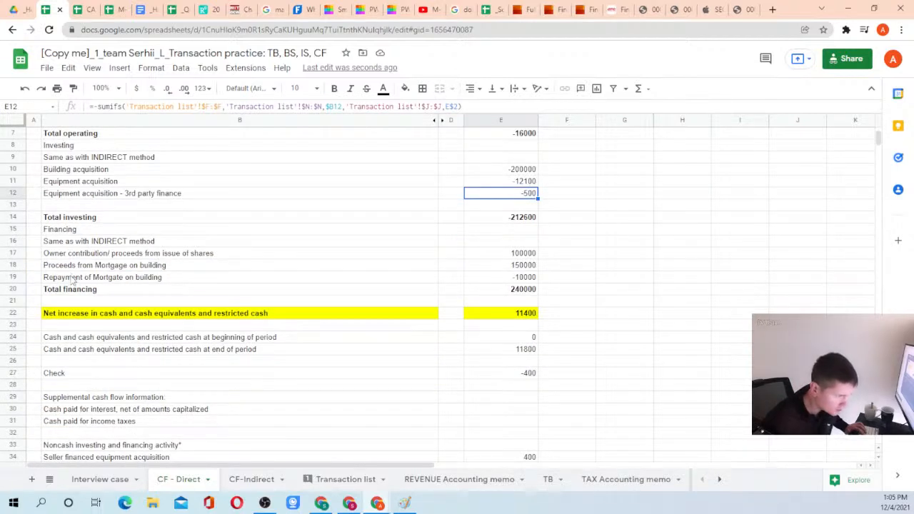
right_click(12, 267)
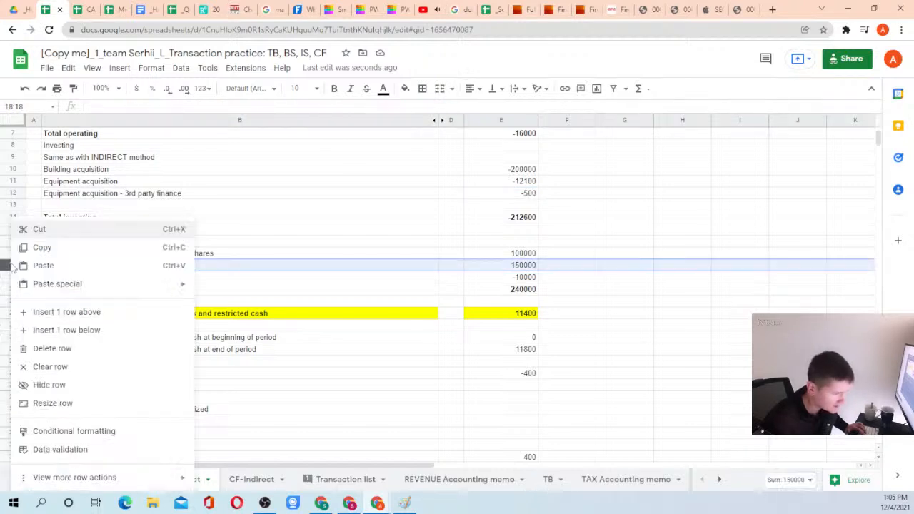
click(43, 311)
click(66, 265)
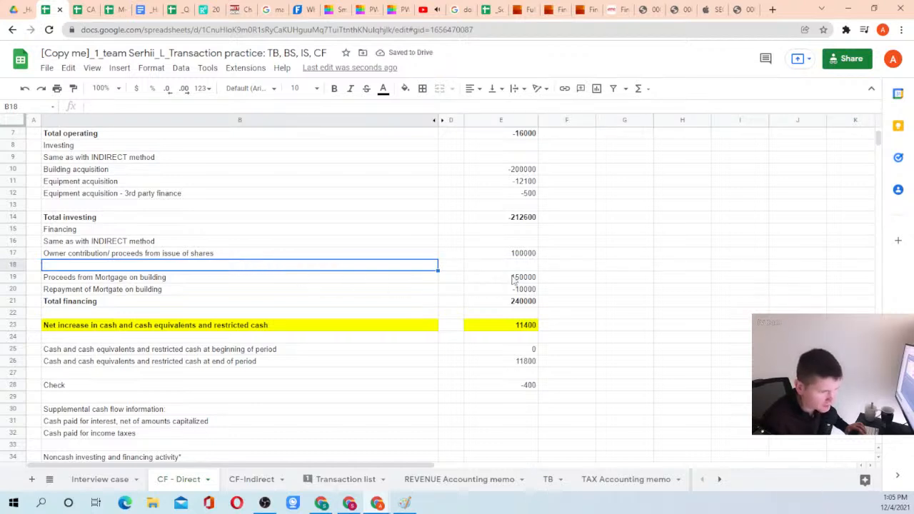
Enter "Other long term debt - 3rd party financing" as the direct CF classification in N61 of the Transaction list
click(250, 479)
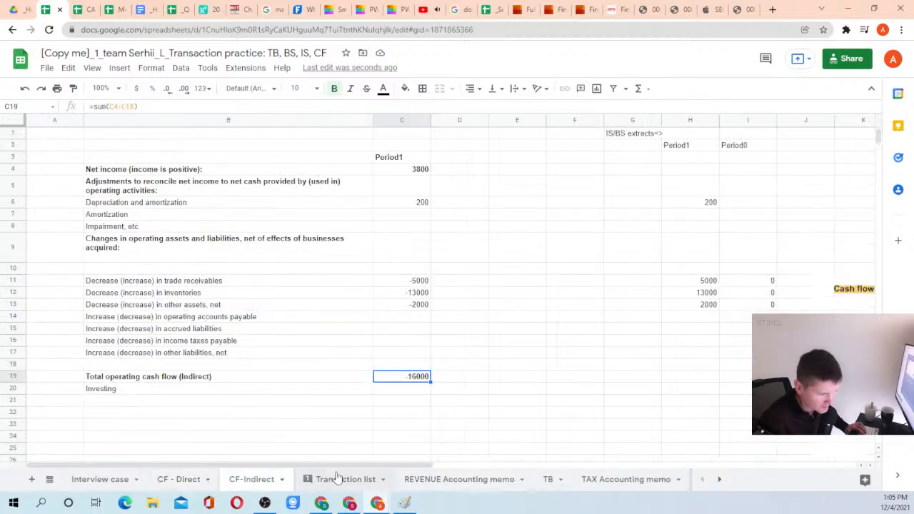
click(337, 480)
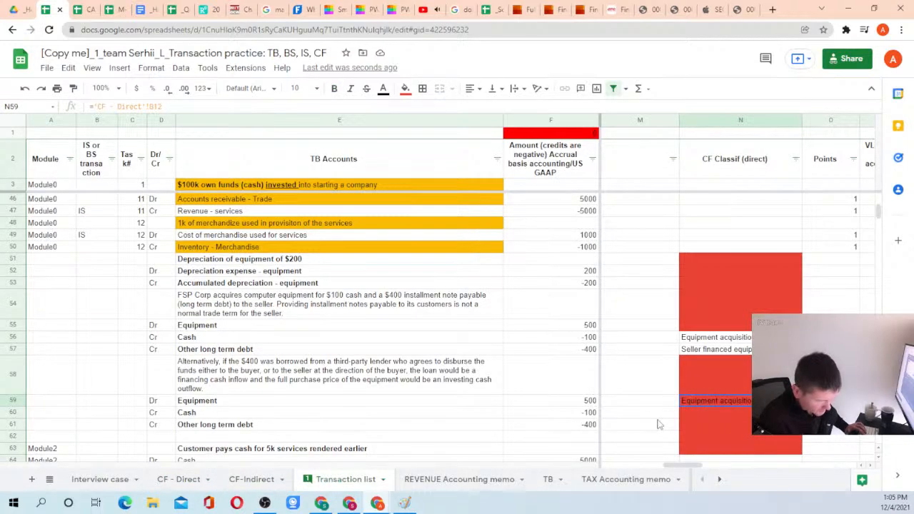
key(Down)
key(Down)
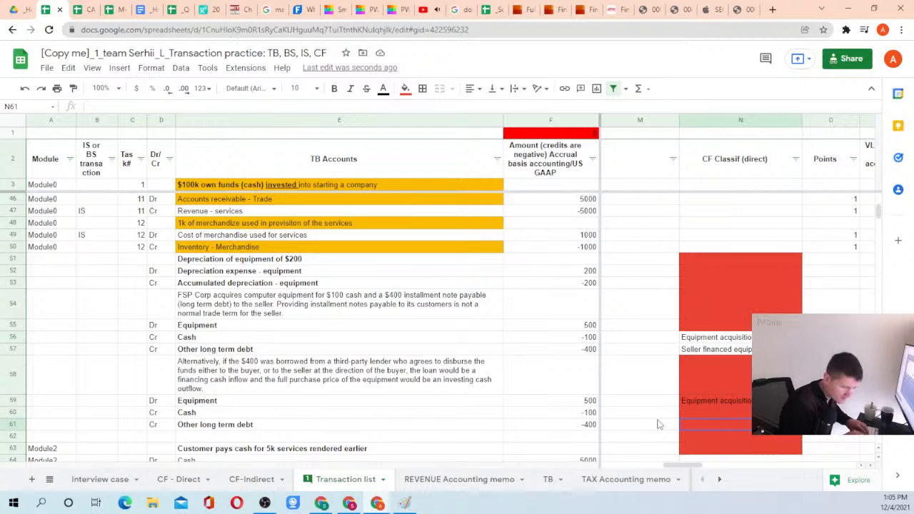
text(Other long term debt - 3rd party)
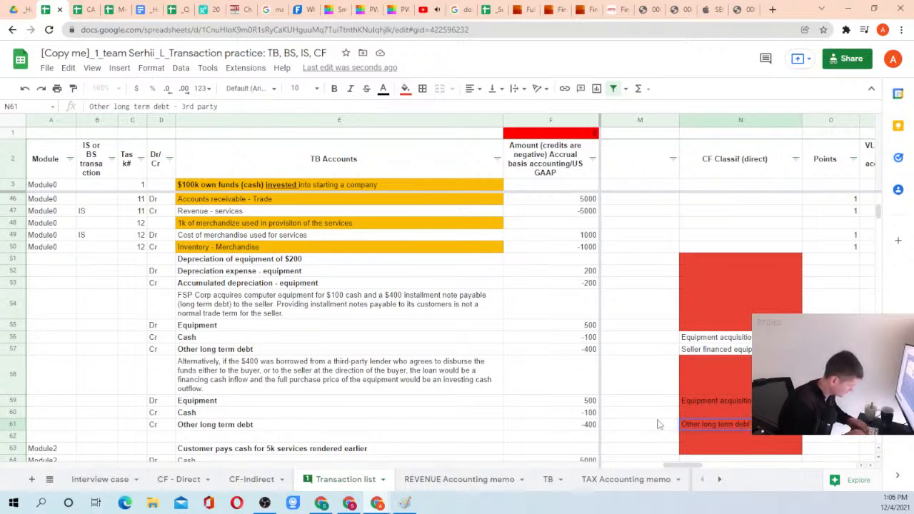
key(BackSpace)
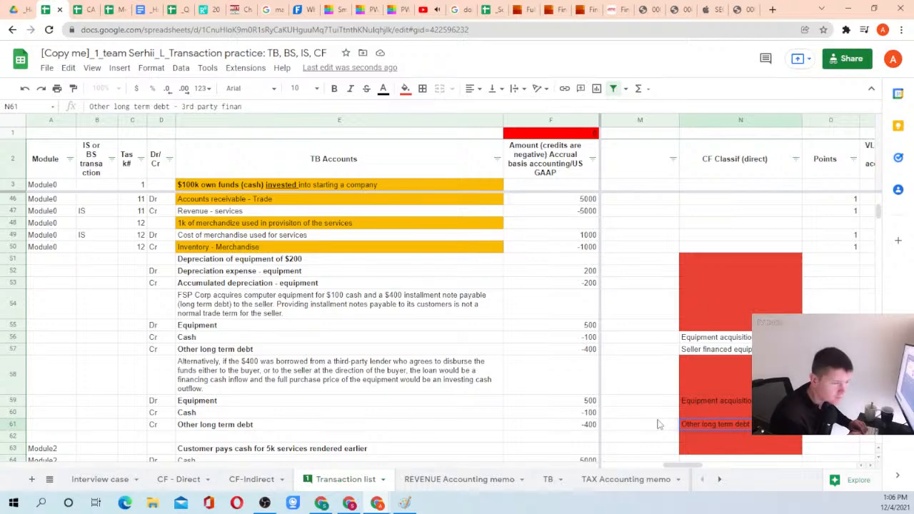
key(Left)
key(Left)
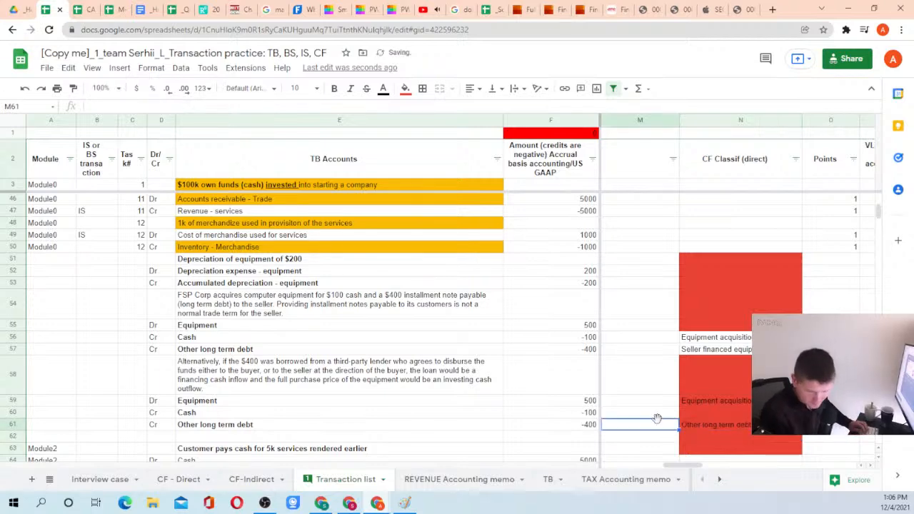
key(Right)
key(Right)
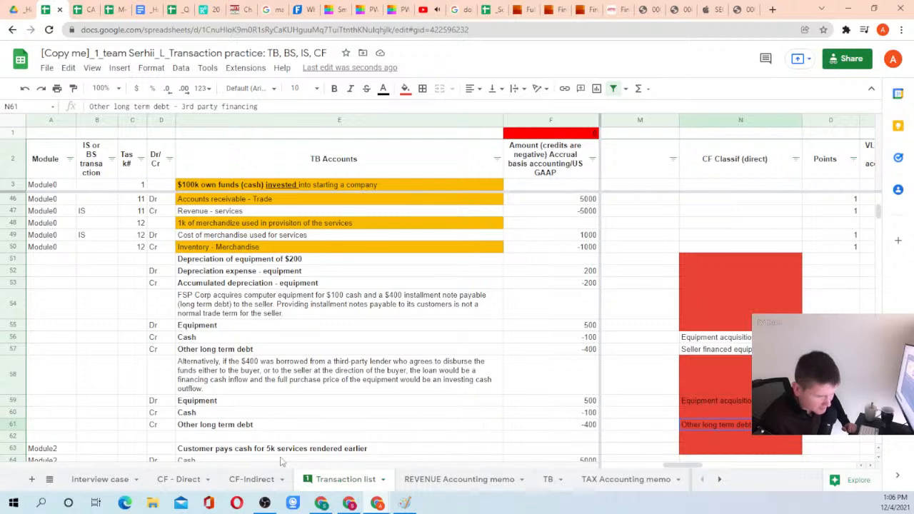
Link the label in CF - Direct B18 to the debt classification in N61 of the Transaction list
click(184, 479)
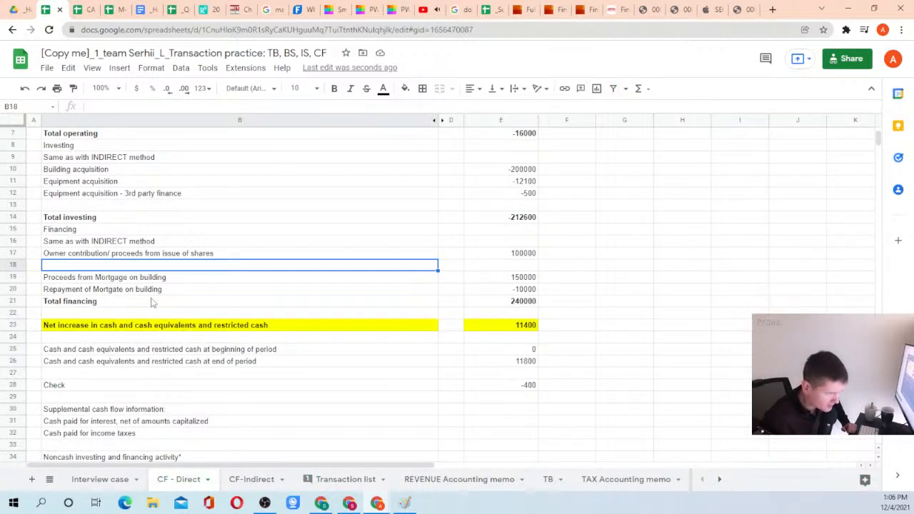
text(=)
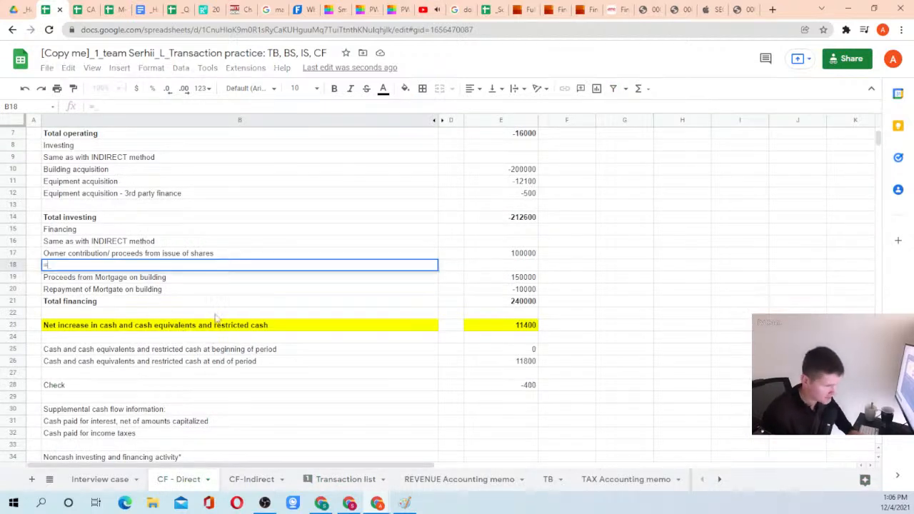
click(244, 483)
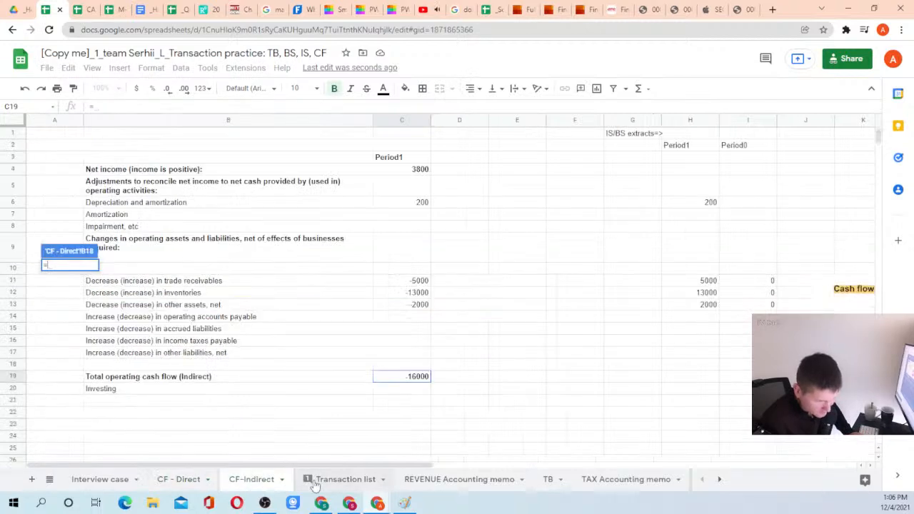
click(459, 484)
click(346, 482)
click(729, 426)
key(Return)
key(Up)
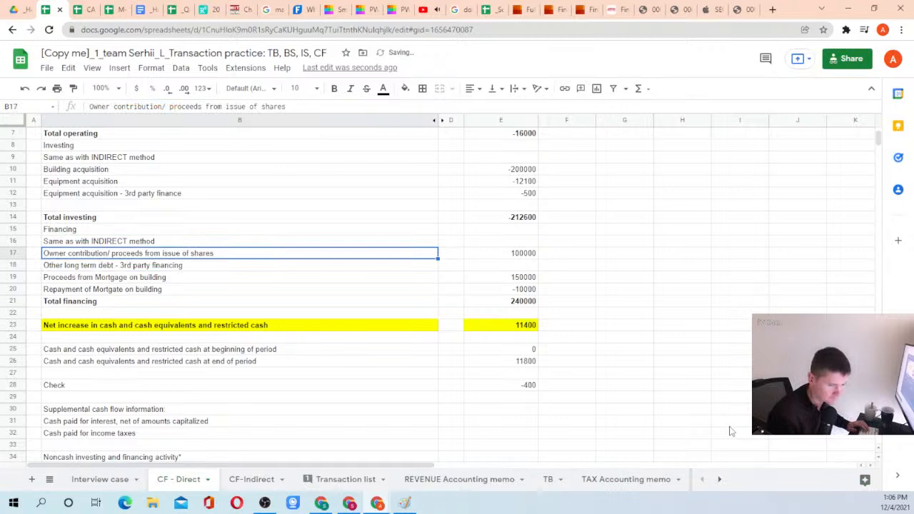
Copy the SUMIFS formula from E19 into E18 for the third-party long-term debt line
key(Down)
key(Right)
key(Right)
key(Down)
key(ctrl+c)
key(Up)
key(ctrl+v)
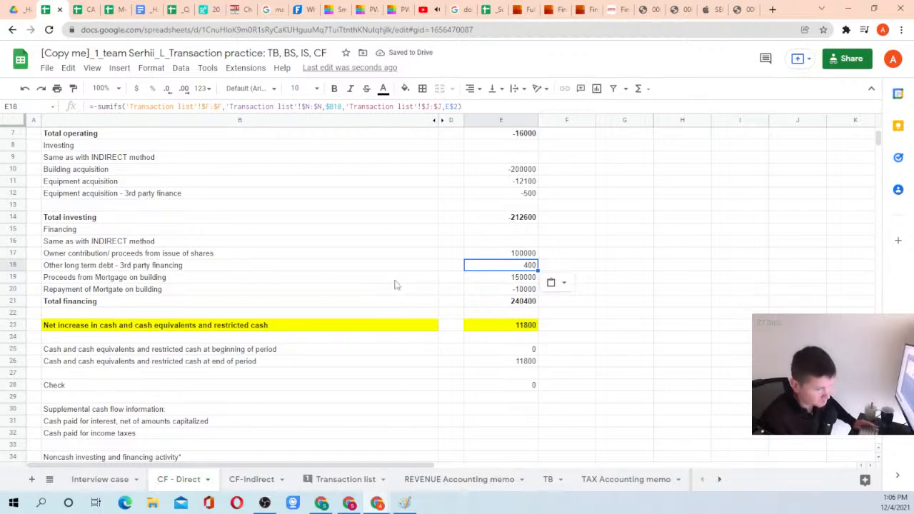
Review the direct cash flow statement's section totals and the beginning and ending cash balances in E25:E26
scroll(397, 282, up, 4)
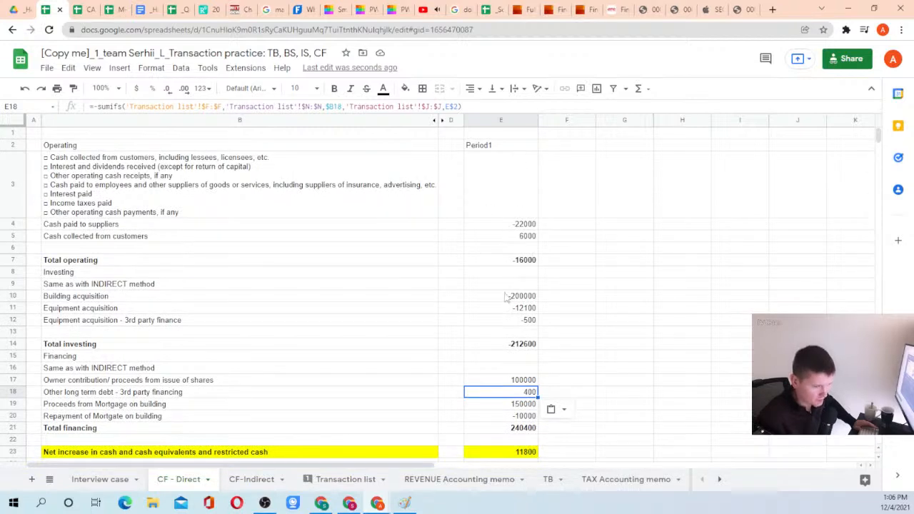
scroll(489, 364, down, 3)
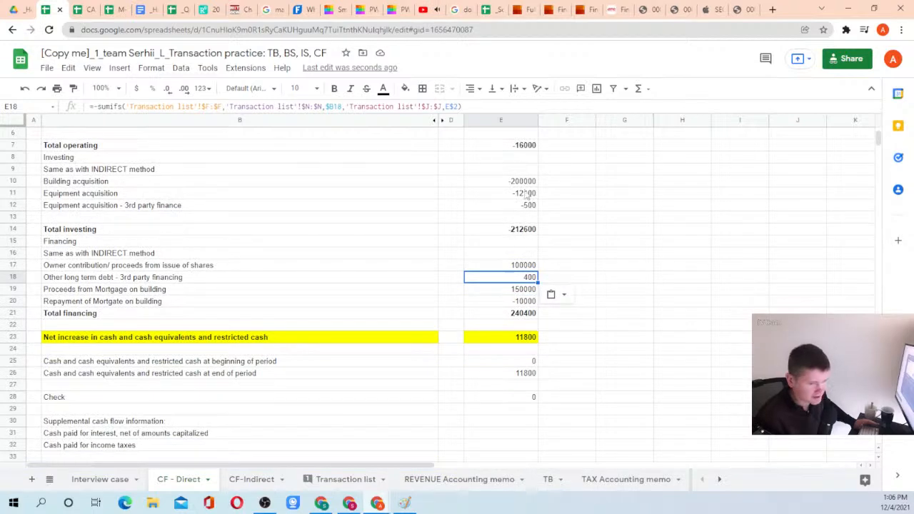
click(519, 377)
click(518, 350)
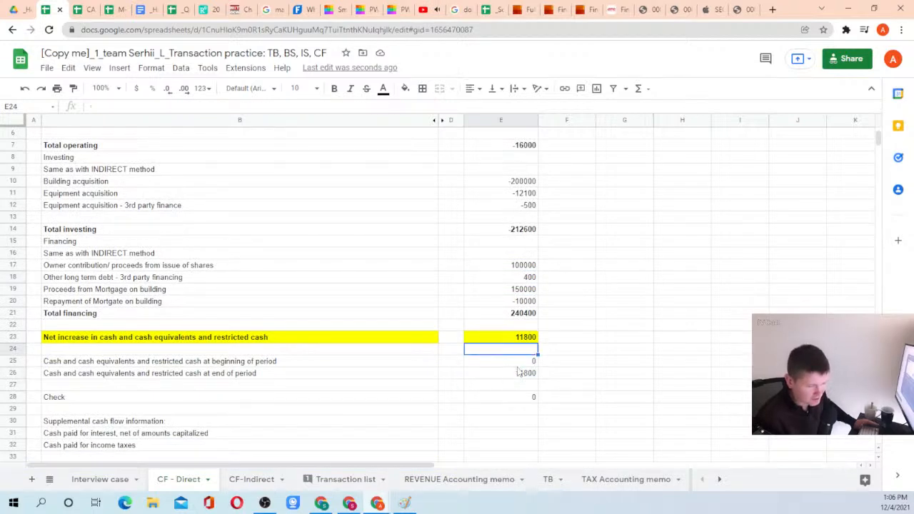
drag(515, 361, 519, 377)
click(519, 377)
scroll(482, 171, up, 3)
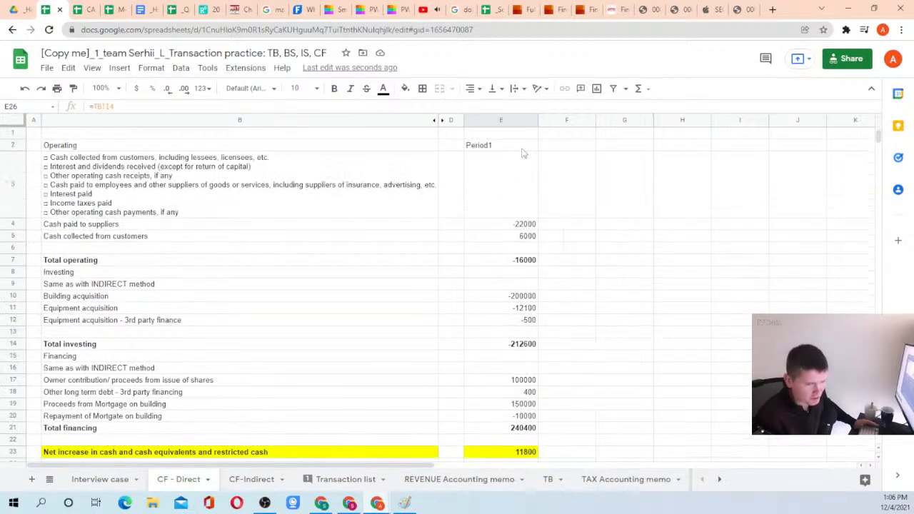
Compare total operating cash flow in E7 of CF - Direct with the indirect operating total in C19 of CF-Indirect
drag(485, 153, 514, 428)
click(514, 428)
click(242, 483)
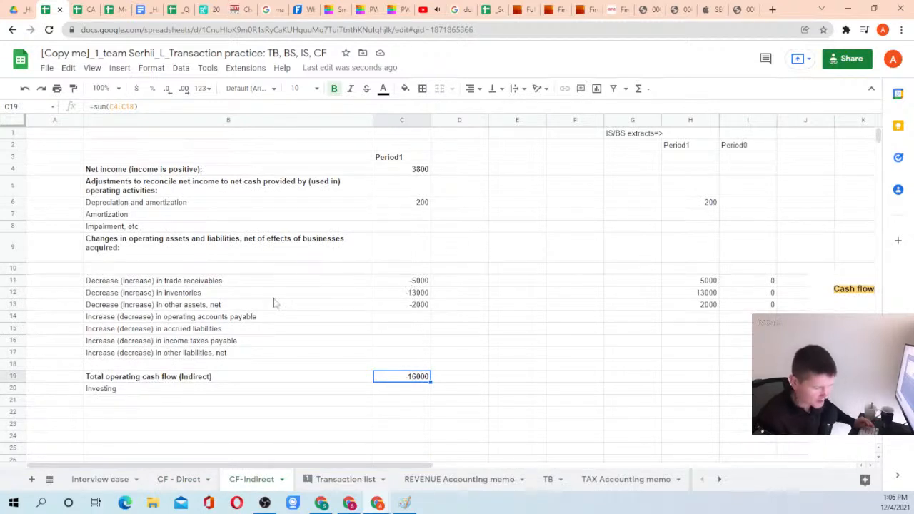
click(182, 481)
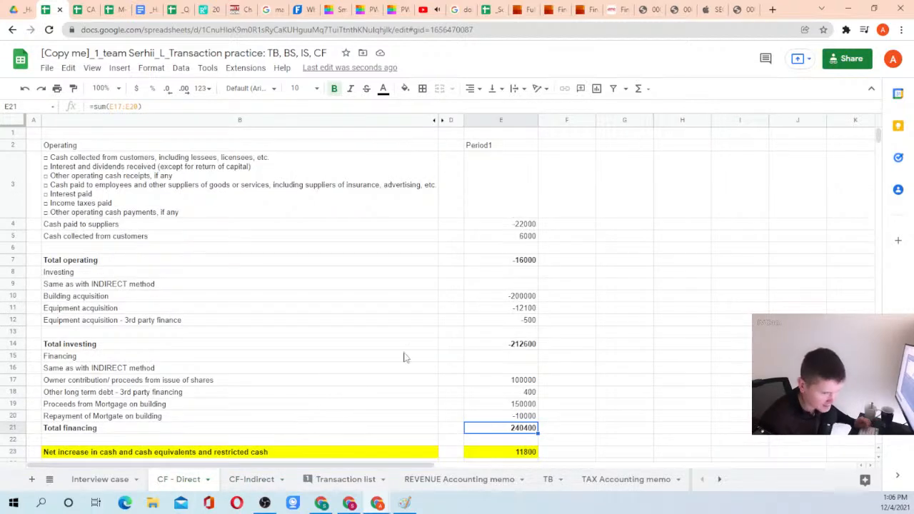
click(504, 263)
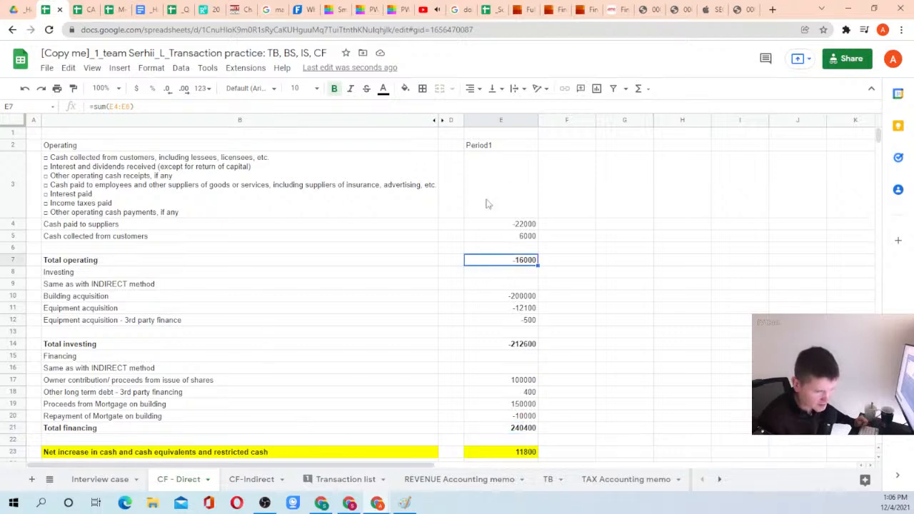
click(248, 482)
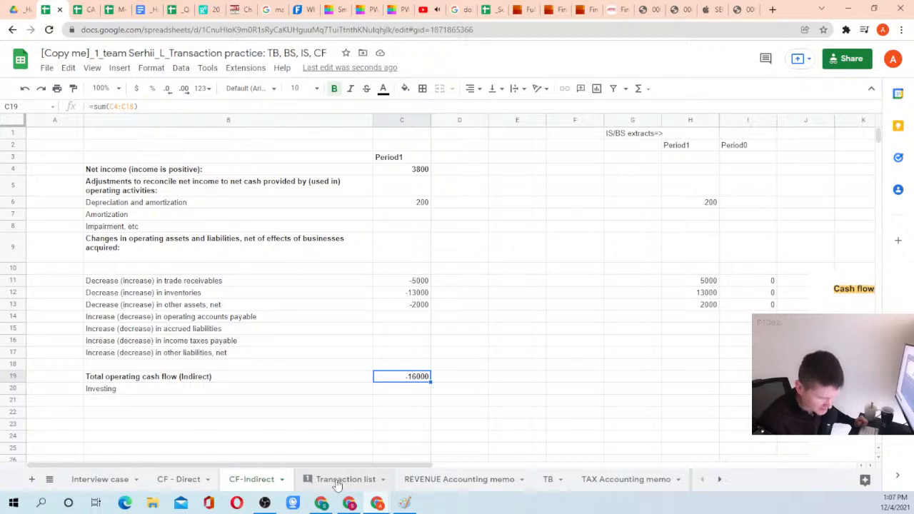
Insert three blank rows above row 62 in the Transaction list, below the third-party-financed equipment entry
click(338, 486)
scroll(436, 364, down, 1)
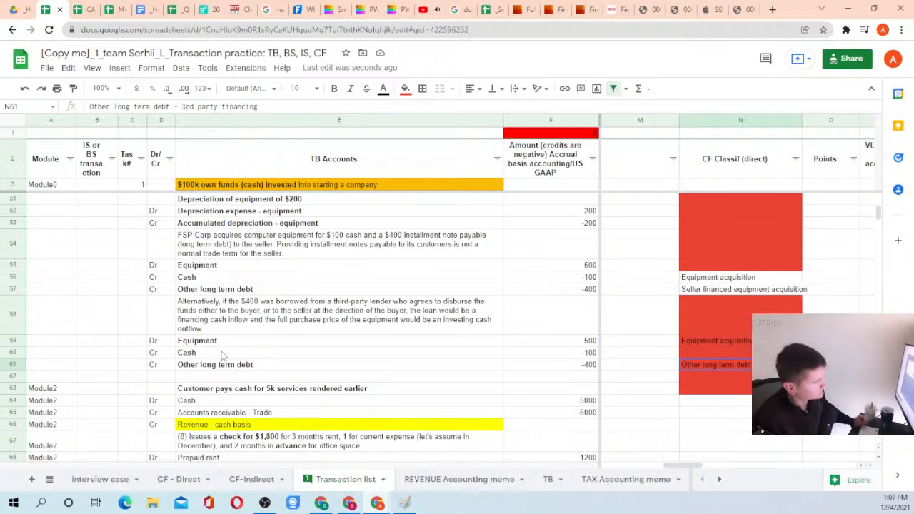
scroll(214, 354, down, 1)
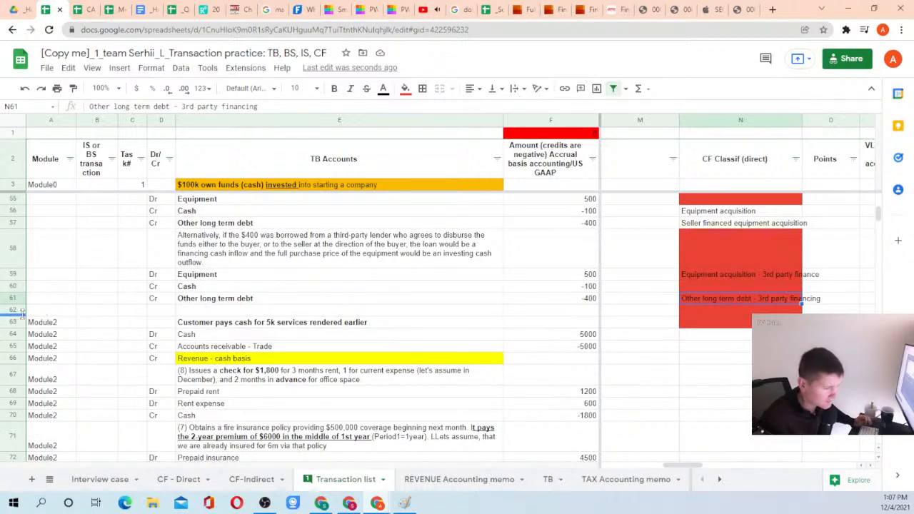
click(11, 308)
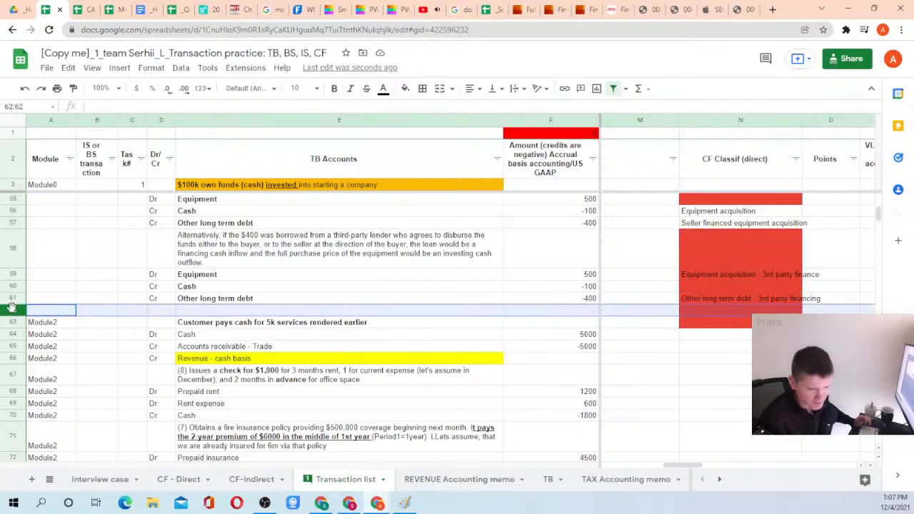
right_click(11, 309)
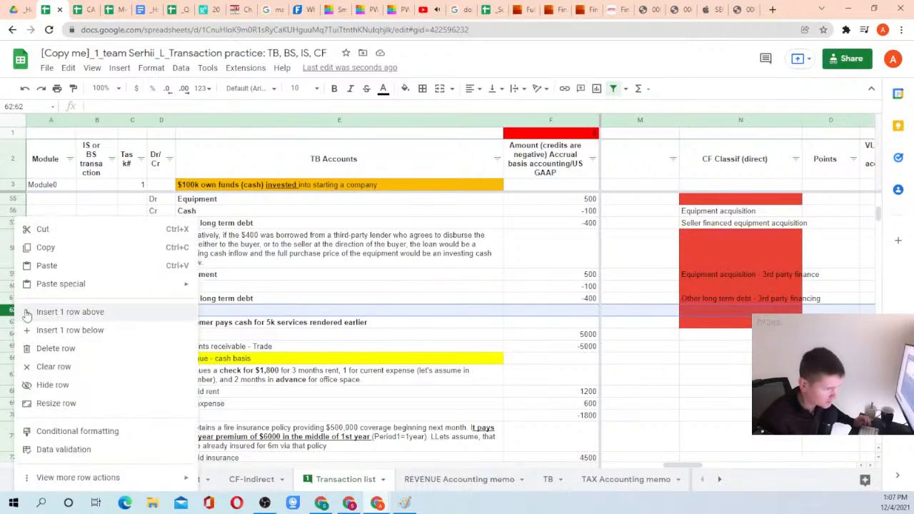
click(64, 312)
right_click(16, 317)
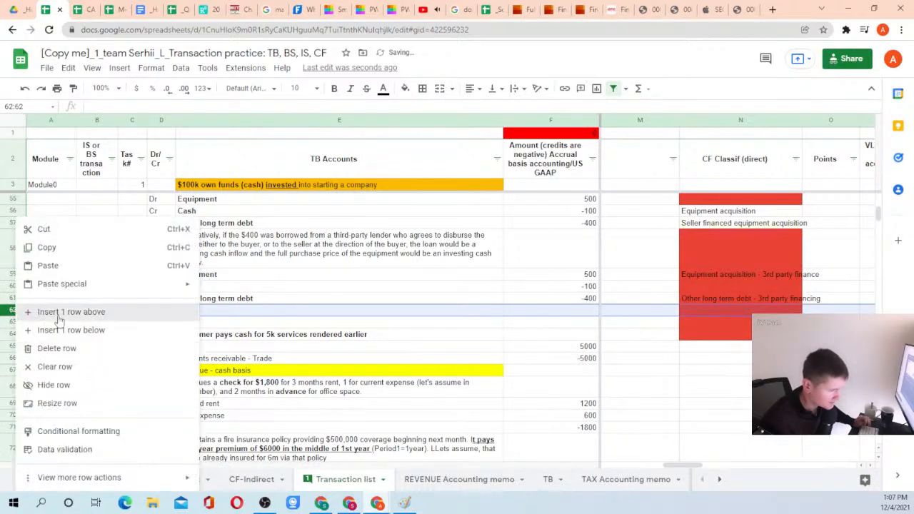
click(43, 313)
right_click(16, 314)
click(46, 312)
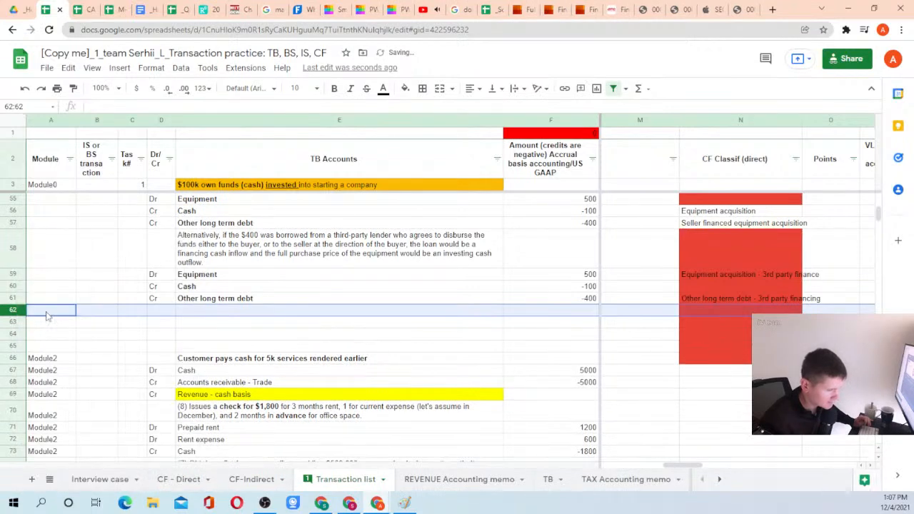
Enter the transaction description "We accrued $1000 in interest for mortgage, and paid $200 for inerest" in E62
click(204, 312)
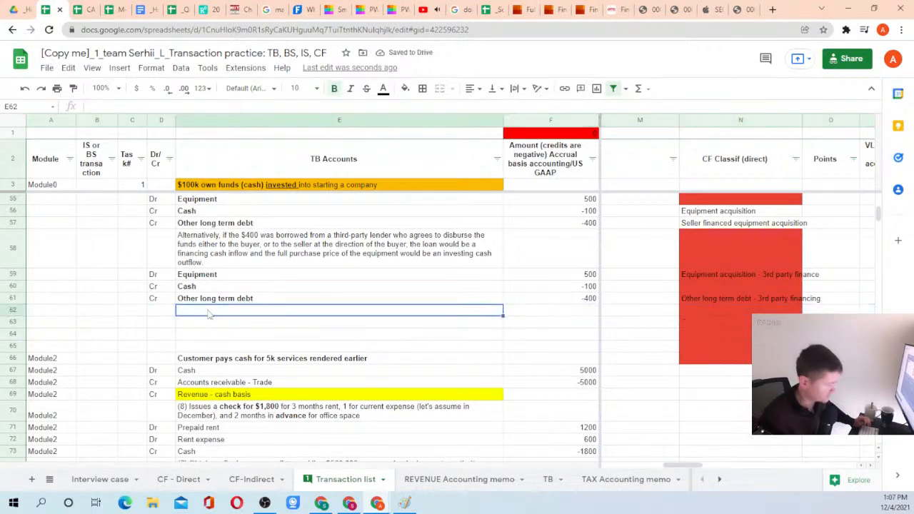
text(We accrued $1000 in i)
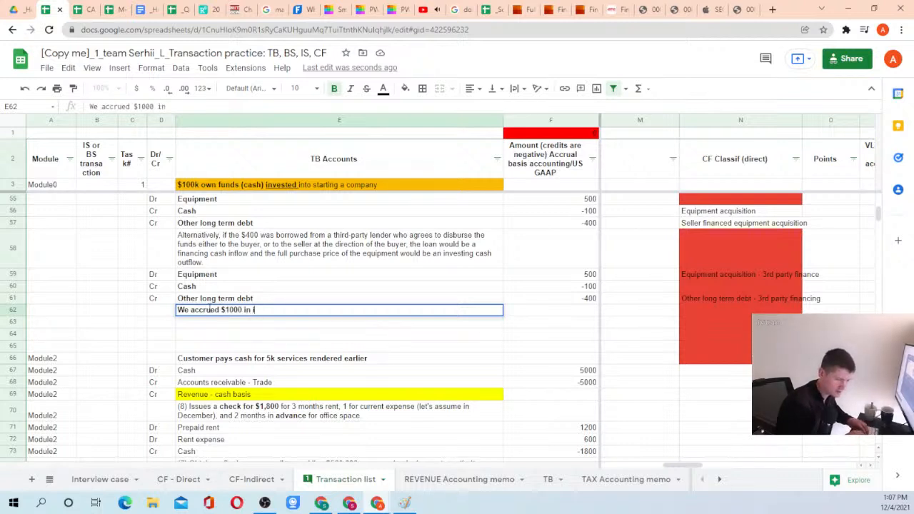
text(nterest for m)
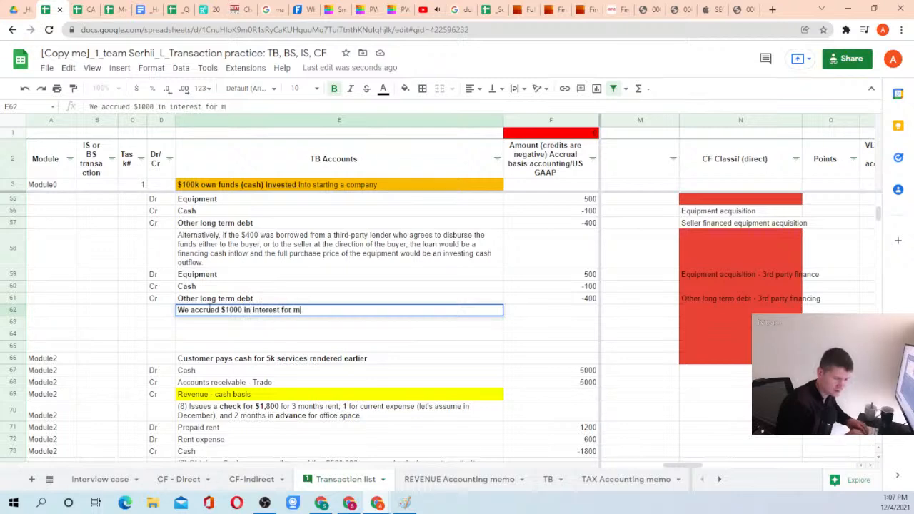
text(ortgage, and paid $200 for inte)
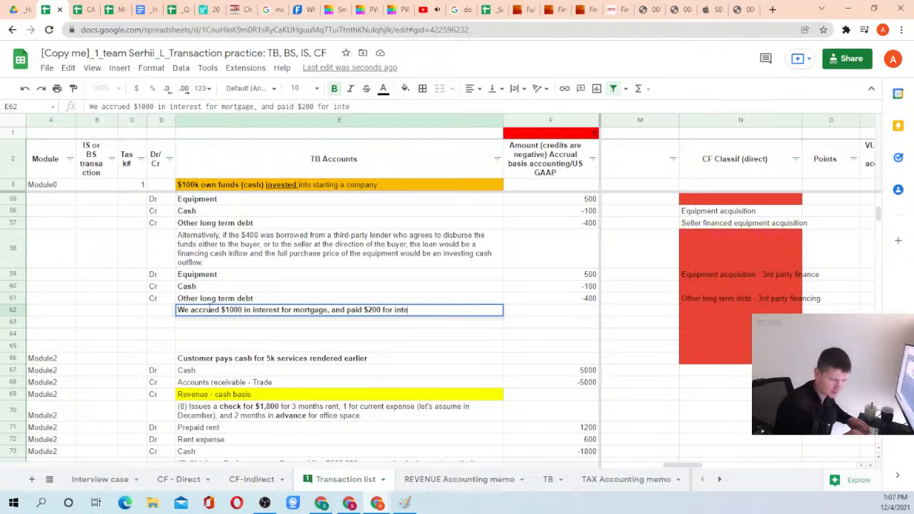
key(BackSpace)
key(BackSpace)
text(erest)
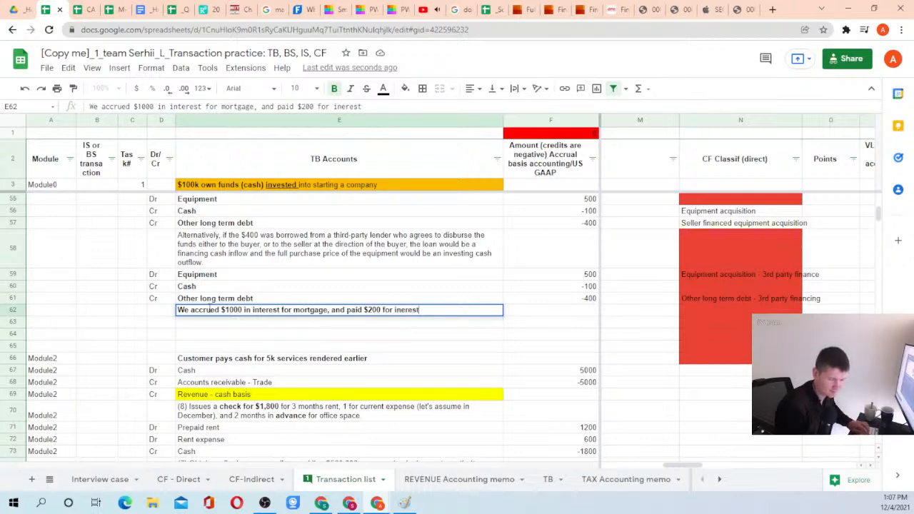
key(Return)
Fill rows 63 to 65 with a Dr line for Interest expense, a Cr line without an account, and a Cr line for Cash
key(Left)
text(Dr)
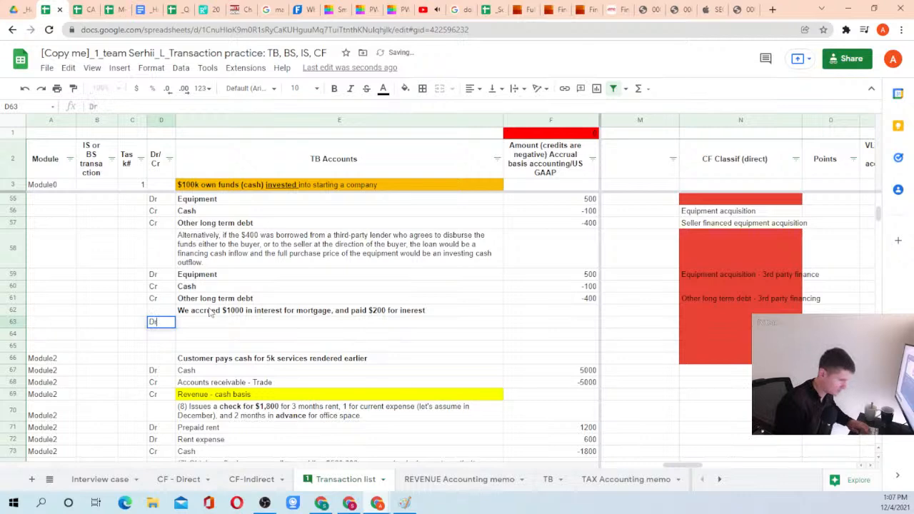
key(Tab)
text(In)
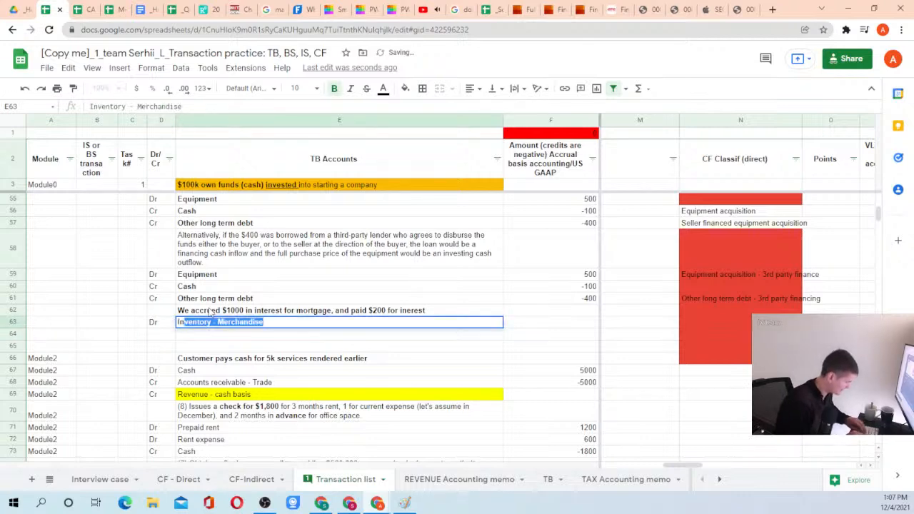
text(terest expense)
key(Return)
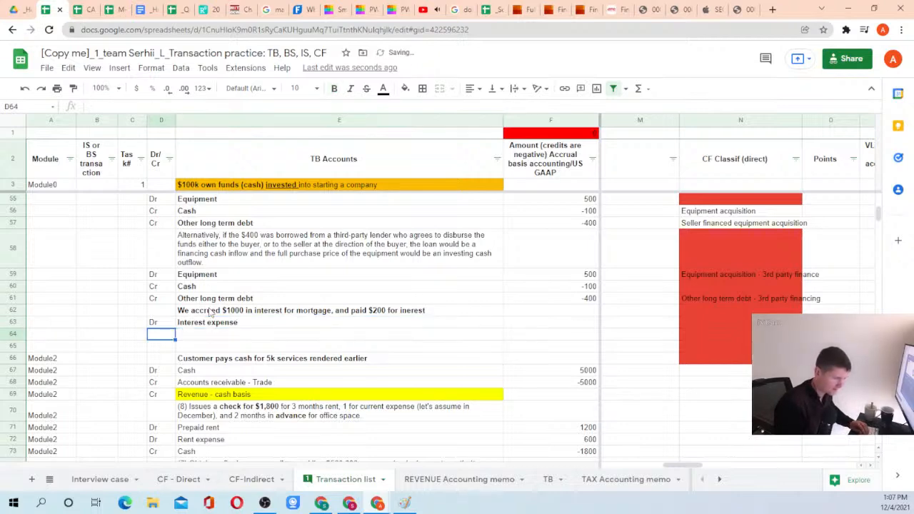
text(Cr)
key(Return)
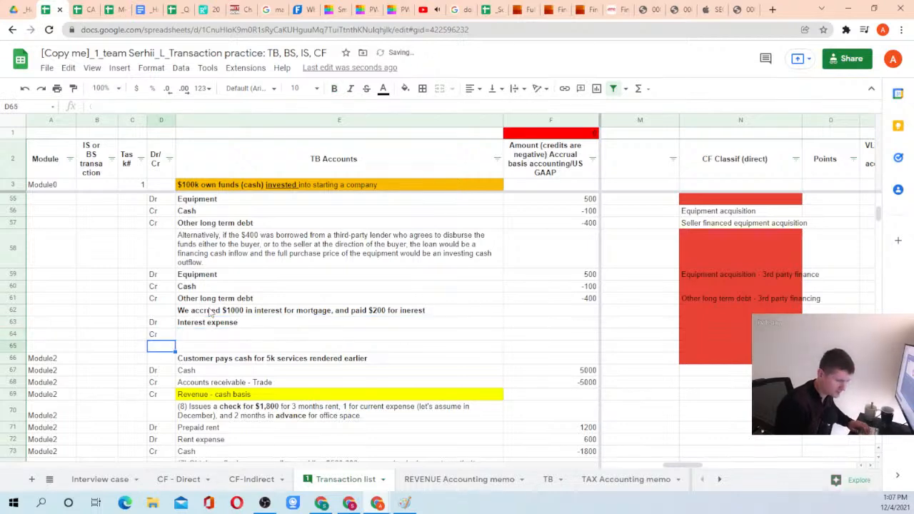
text(Cr)
key(Tab)
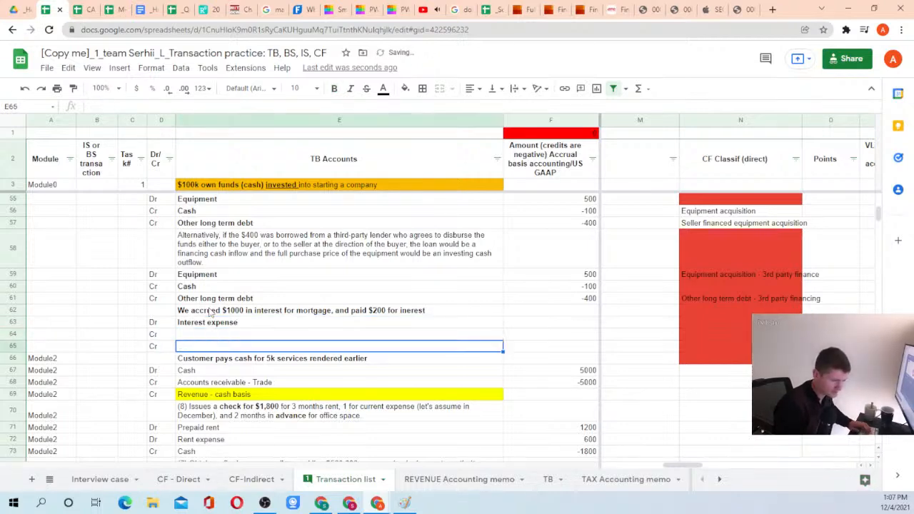
text(Cash)
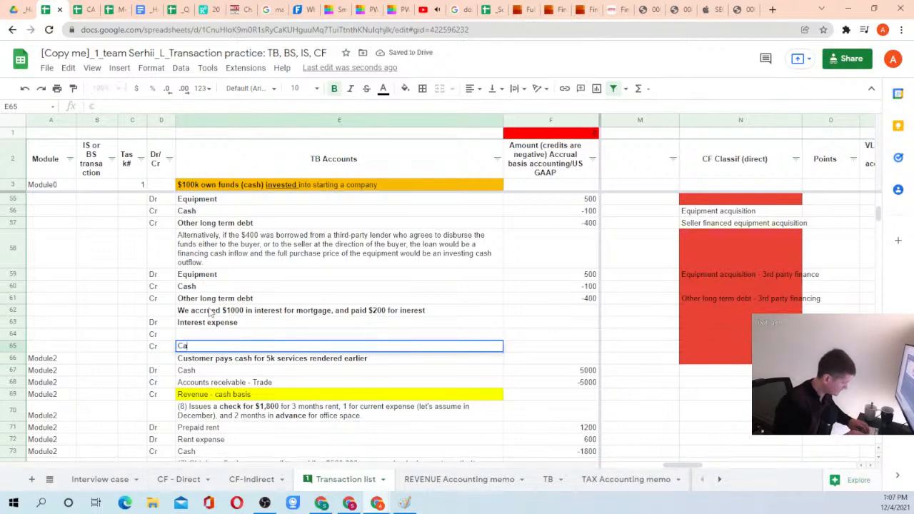
key(Return)
Enter the accrual-basis amounts of 1000 for Interest expense in F63 and -200 for Cash in F65
key(Up)
key(Up)
key(Up)
key(Right)
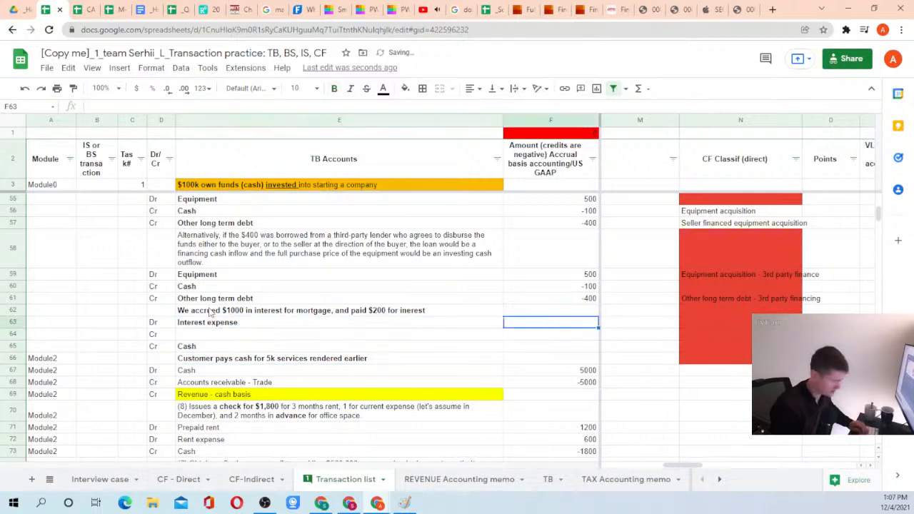
text(1000)
key(Return)
key(Down)
text(-200)
key(Return)
Enter "Accrued interest - Mortgage" as the credit account in E64 with an amount of -800 in F64
key(Up)
key(Up)
key(Left)
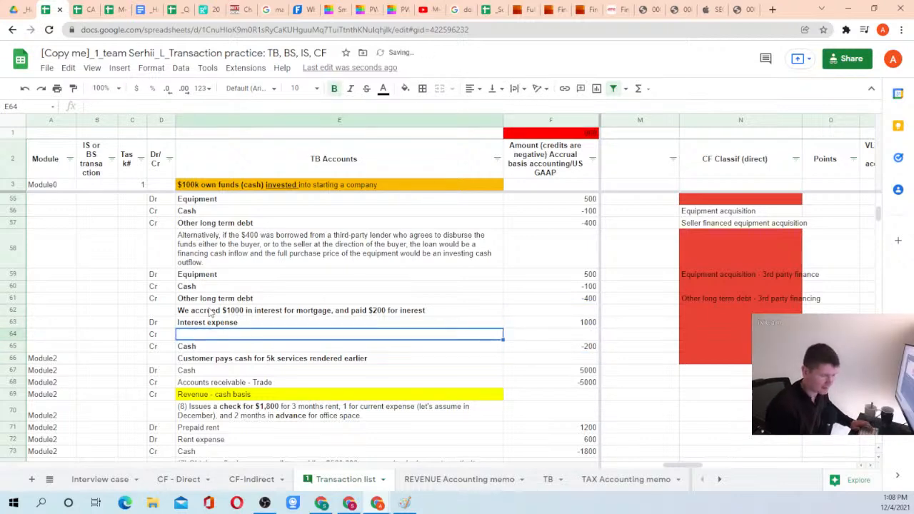
text(Accrued intere)
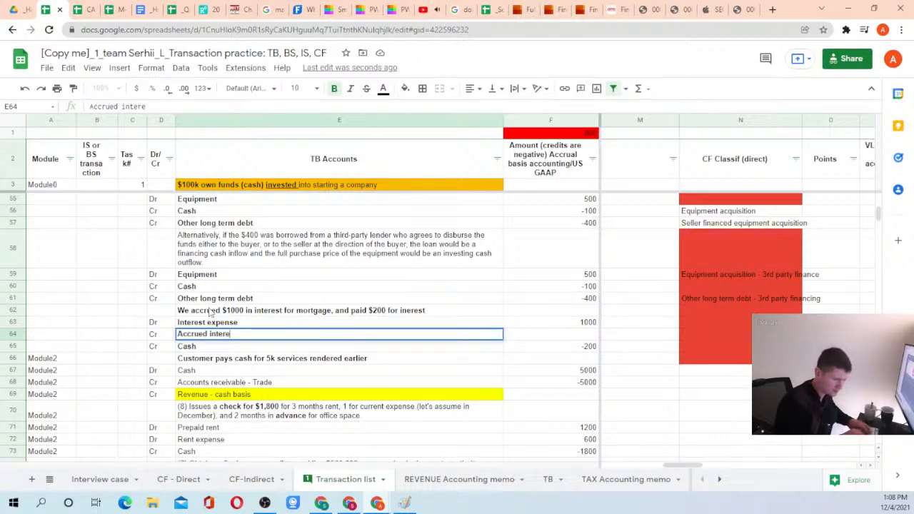
text(st - Mor)
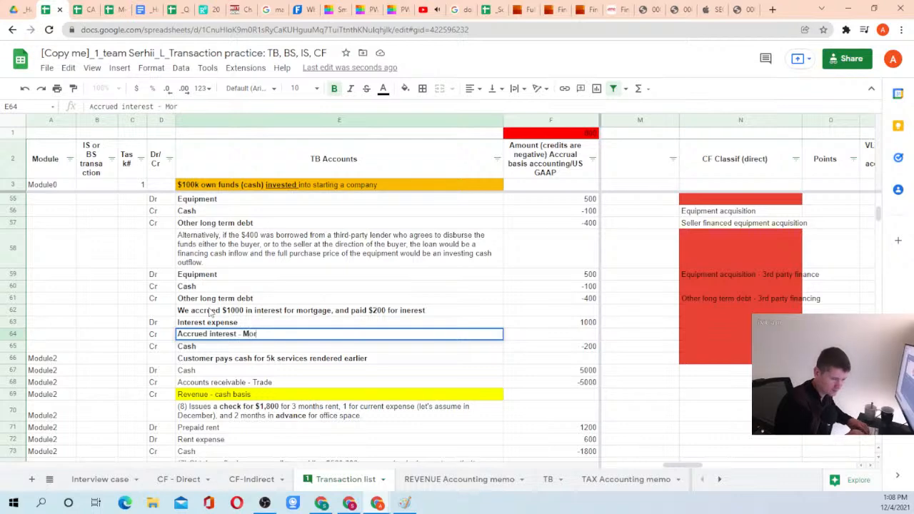
text(tgage)
key(Return)
key(Up)
key(Right)
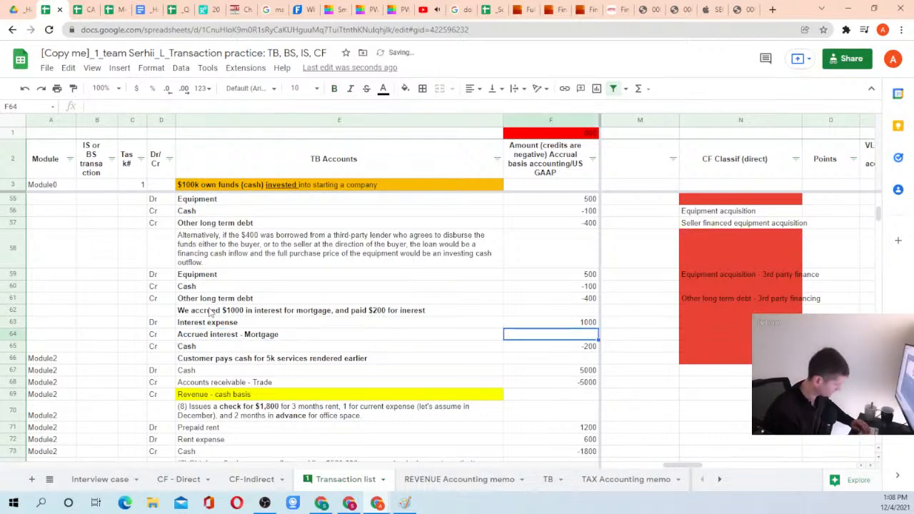
text(-8000)
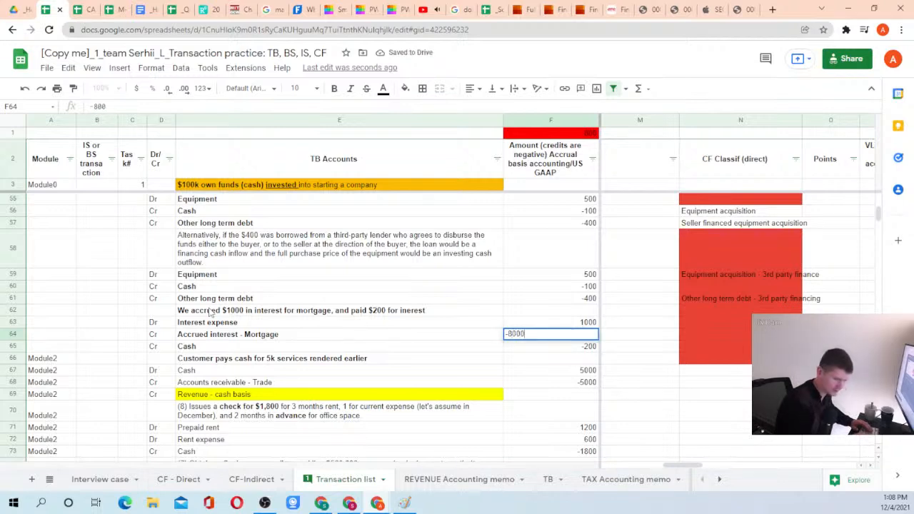
key(Return)
Copy the accounting period Period1 from J61 into J63:J65 for the three interest entry lines
key(Up)
key(Right)
key(Right)
key(Right)
key(Right)
key(Right)
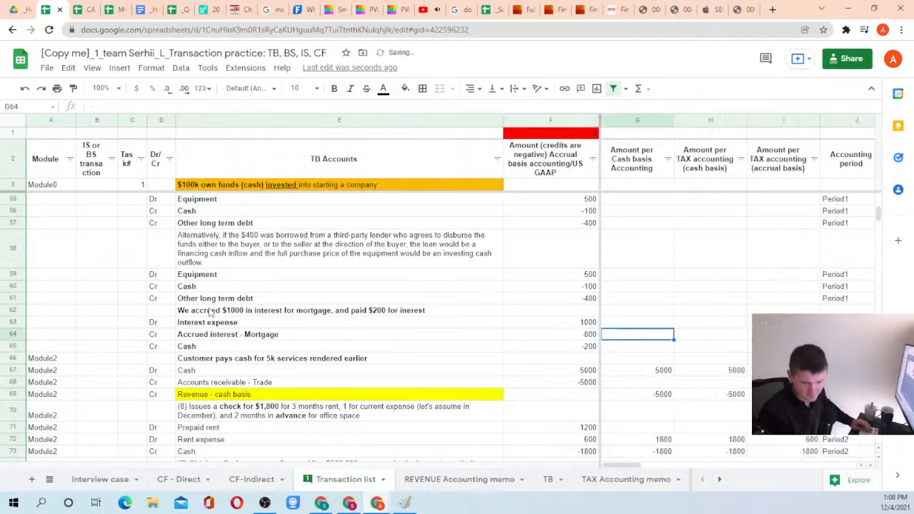
key(Left)
key(Up)
key(Up)
key(Up)
key(ctrl+c)
key(Down)
key(Down)
key(ctrl+v)
key(Down)
key(ctrl+v)
key(Down)
key(ctrl+v)
key(Up)
key(Left)
key(Left)
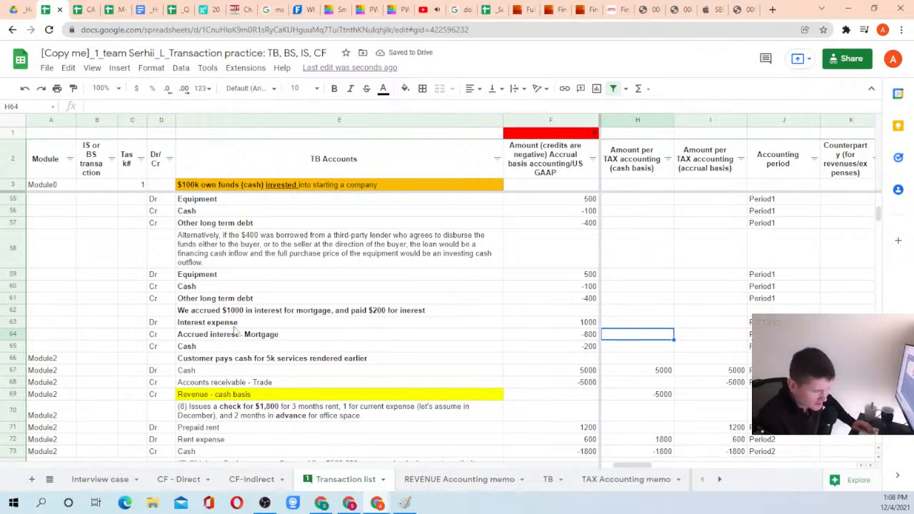
Check the Interest expense line in row 45 of the TB sheet across its period columns
click(548, 479)
scroll(429, 400, down, 5)
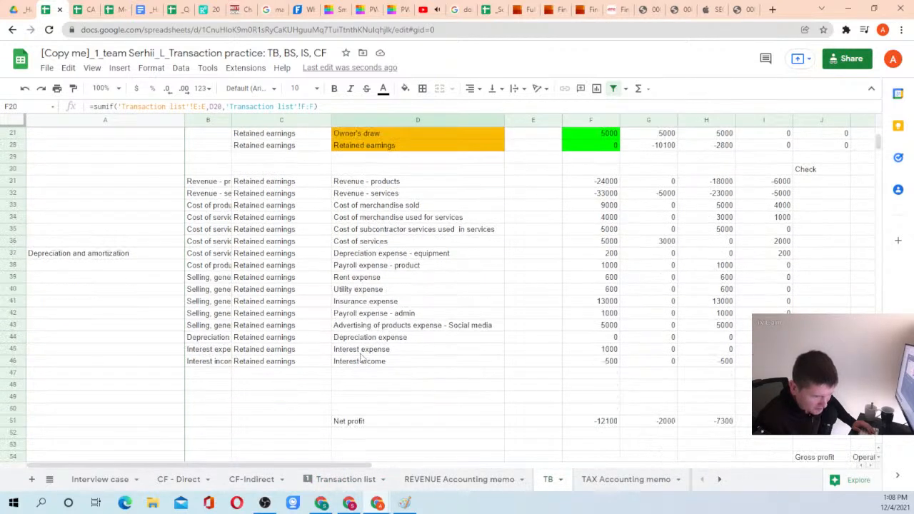
click(363, 351)
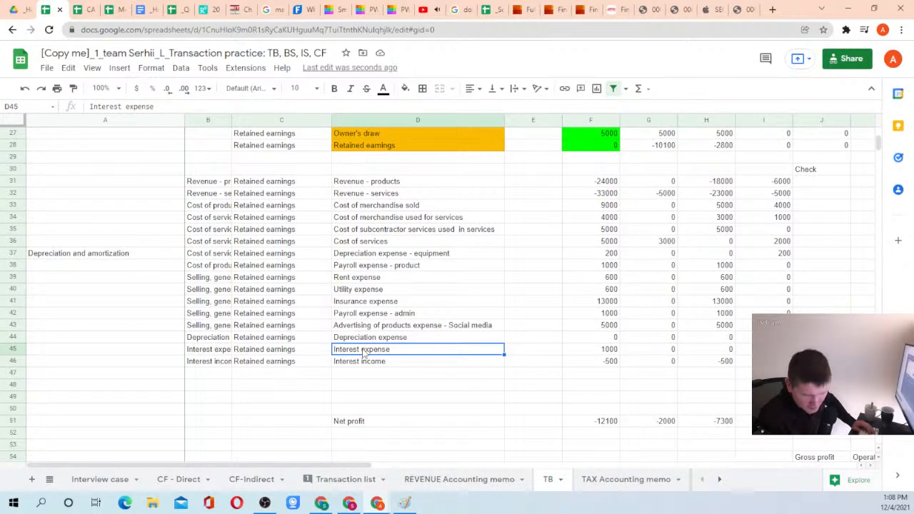
key(Right)
key(Right)
key(Right)
key(Right)
key(Right)
key(Right)
key(Left)
key(Left)
key(Left)
key(Left)
key(Left)
key(Left)
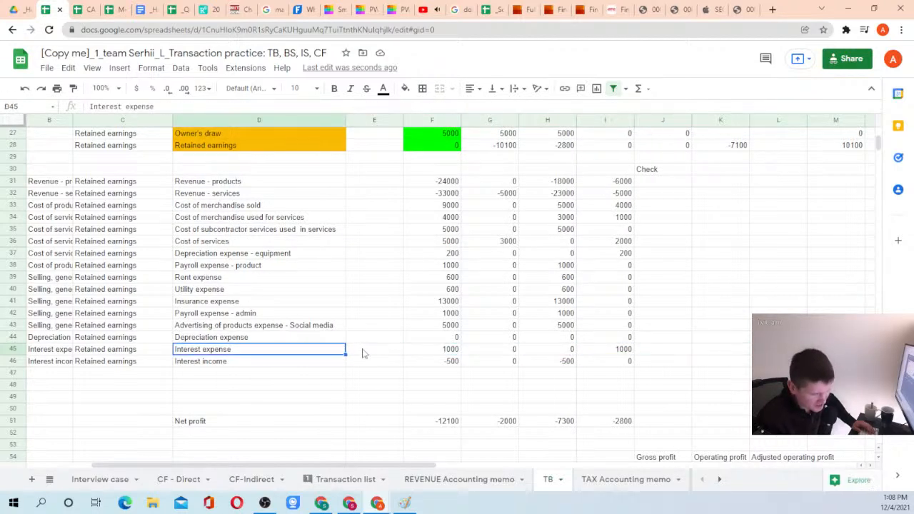
Recheck the Interest expense line in E63 of the Transaction list and examine net income and total operating cash flow in CF-Indirect
click(371, 483)
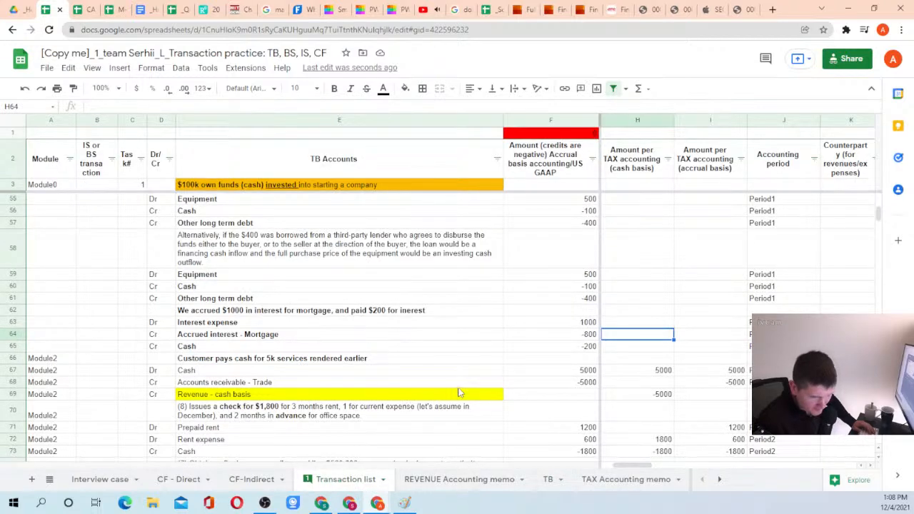
click(236, 325)
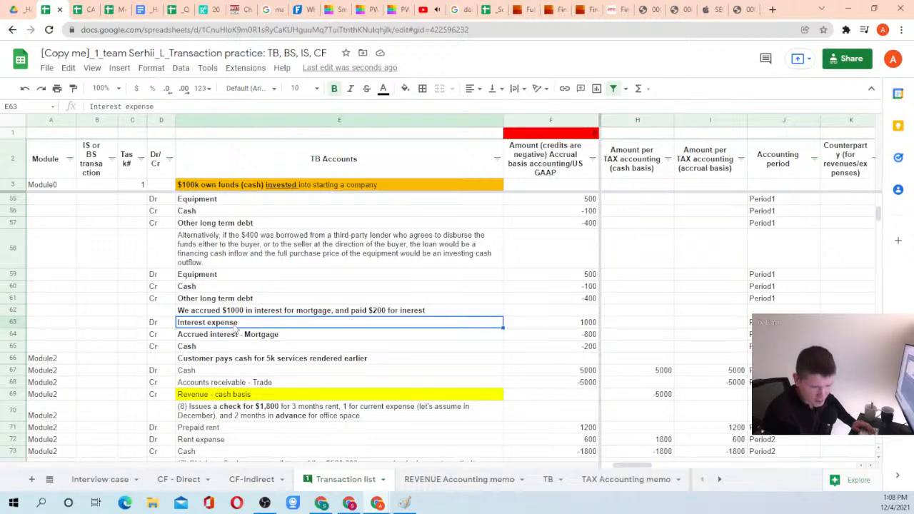
click(263, 480)
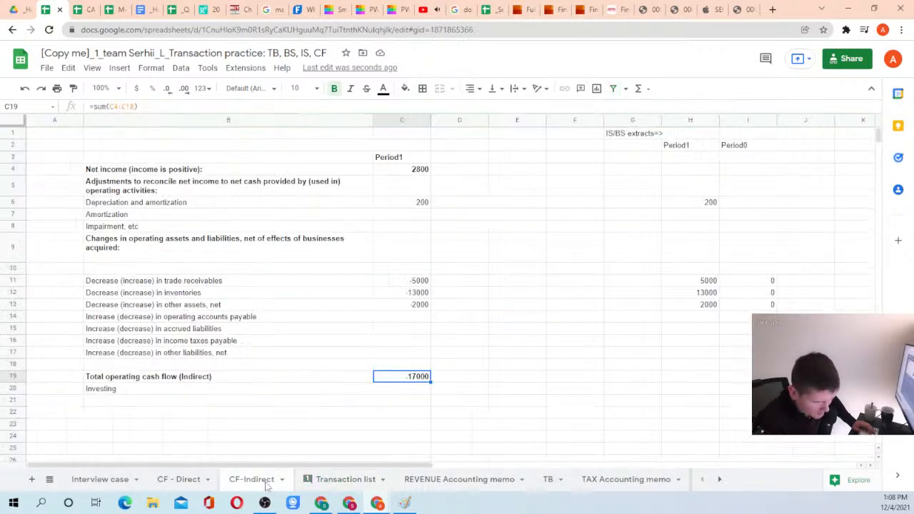
In the TB sheet, insert a row above Mortgage, current and link D23 to 'Transaction list'!E64, the Accrued interest - Mortgage account
click(551, 480)
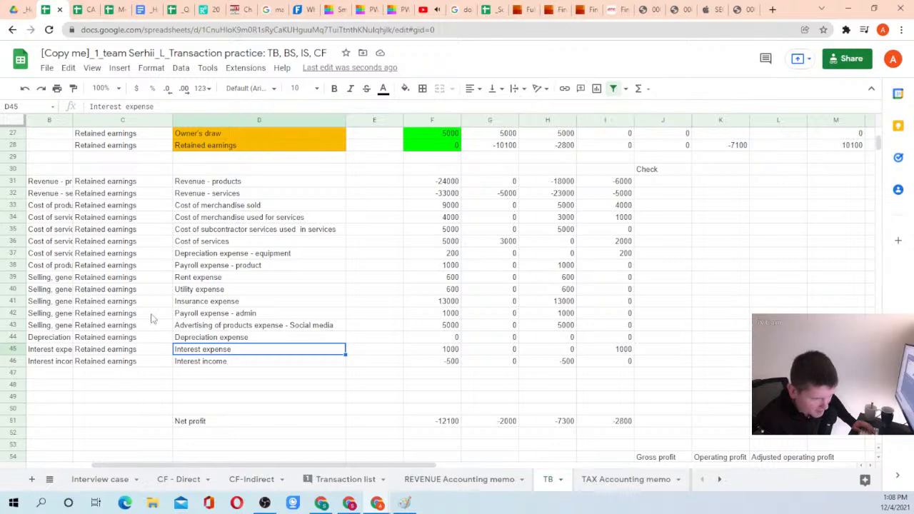
scroll(152, 318, up, 6)
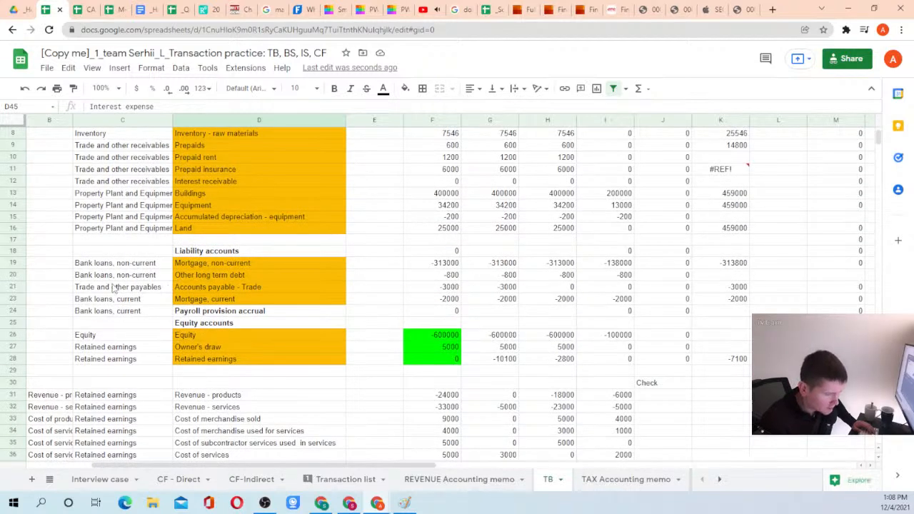
right_click(14, 299)
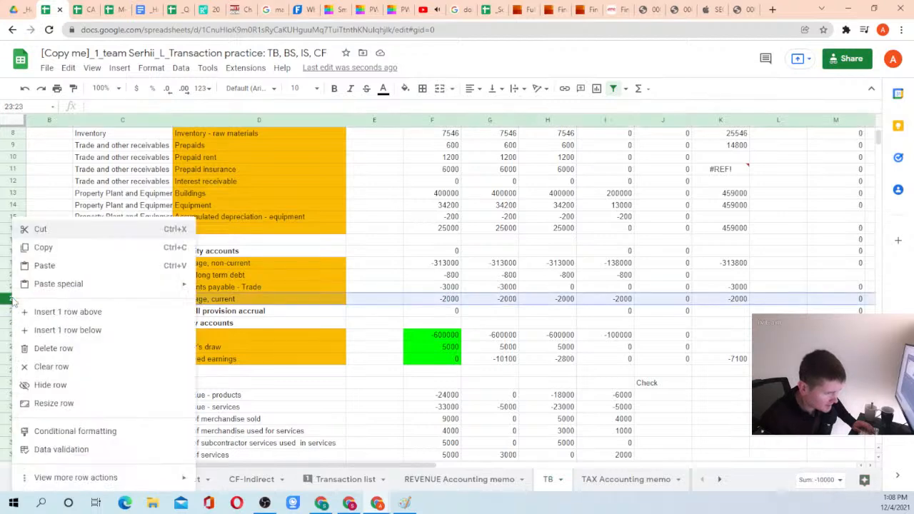
click(68, 312)
click(358, 298)
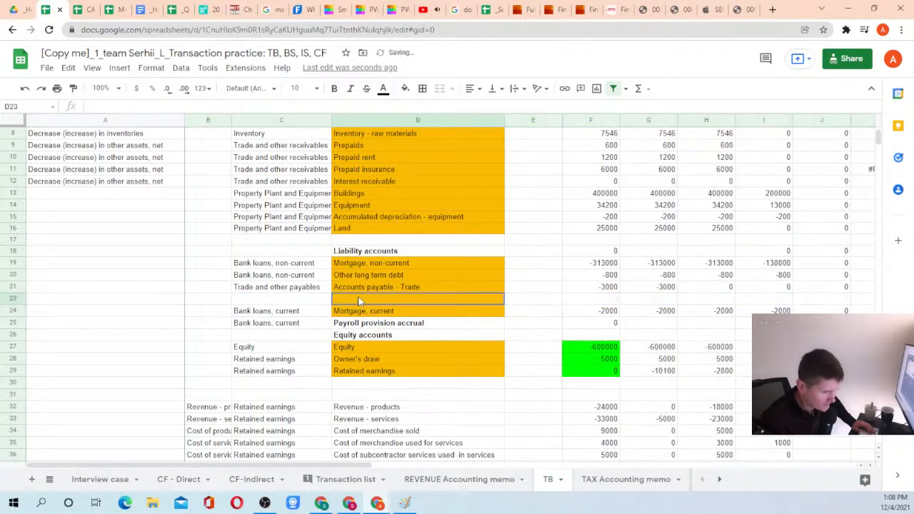
text(=)
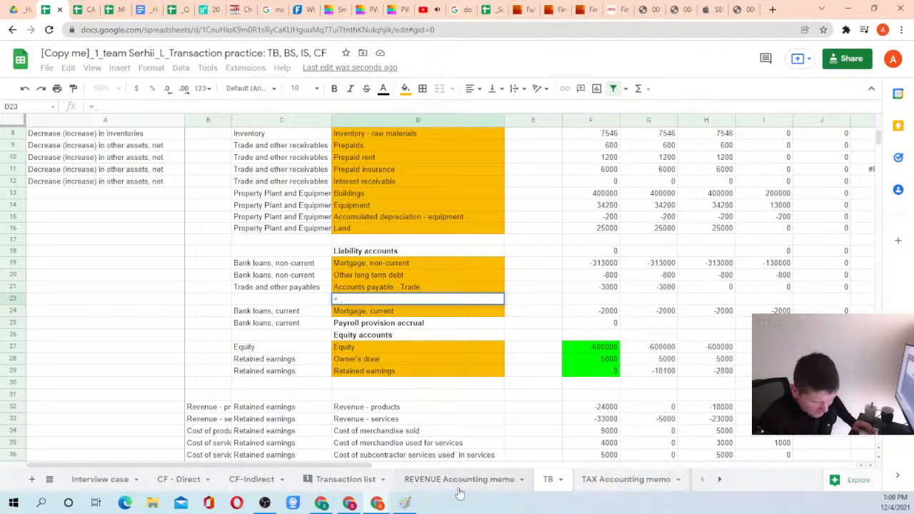
click(340, 482)
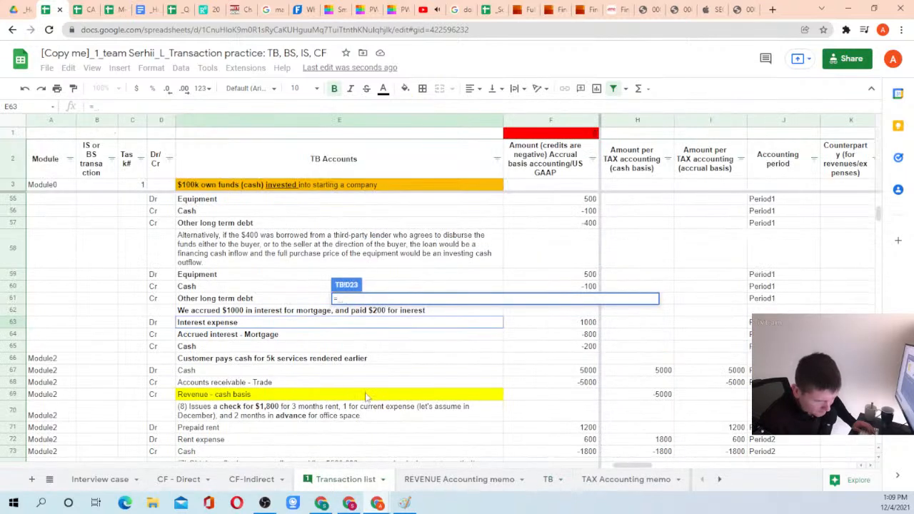
click(240, 335)
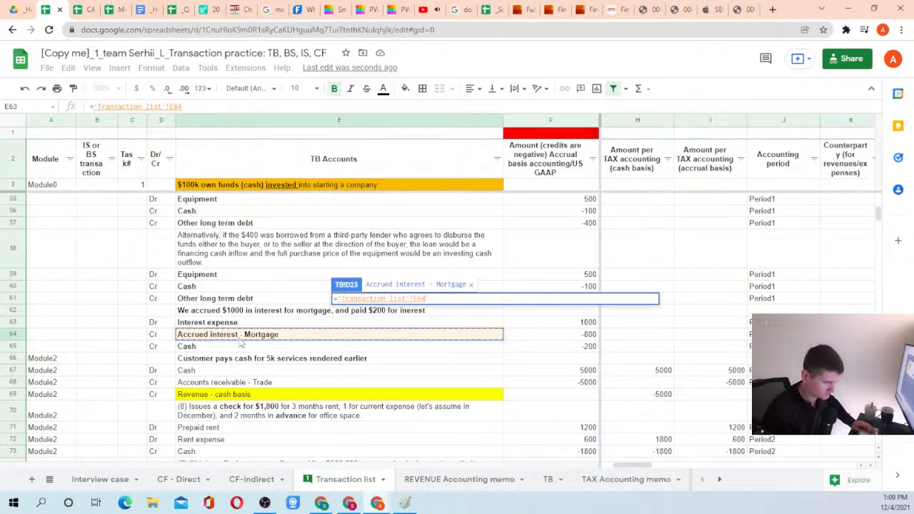
key(Return)
Copy the BS mapping "Bank loans, current" into C23 for the Accrued interest - Mortgage row
key(Down)
key(Down)
key(ctrl+c)
key(Up)
key(ctrl+v)
Copy the Accounts payable - Trade formulas from F21:K21 into the Accrued interest - Mortgage row 23
key(Right)
key(Right)
key(Right)
key(Up)
key(Up)
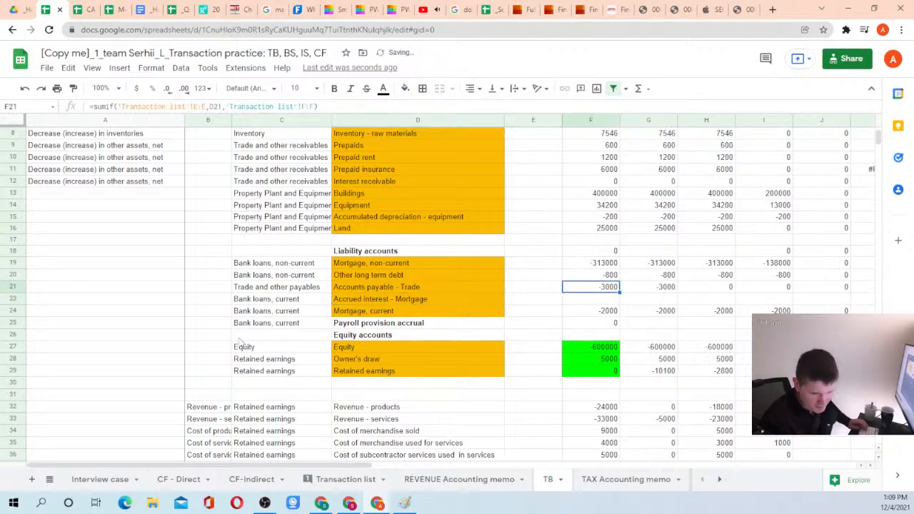
key(shift+Right)
key(shift+Right)
key(shift+Right)
key(shift+Right)
key(shift+Right)
key(ctrl+c)
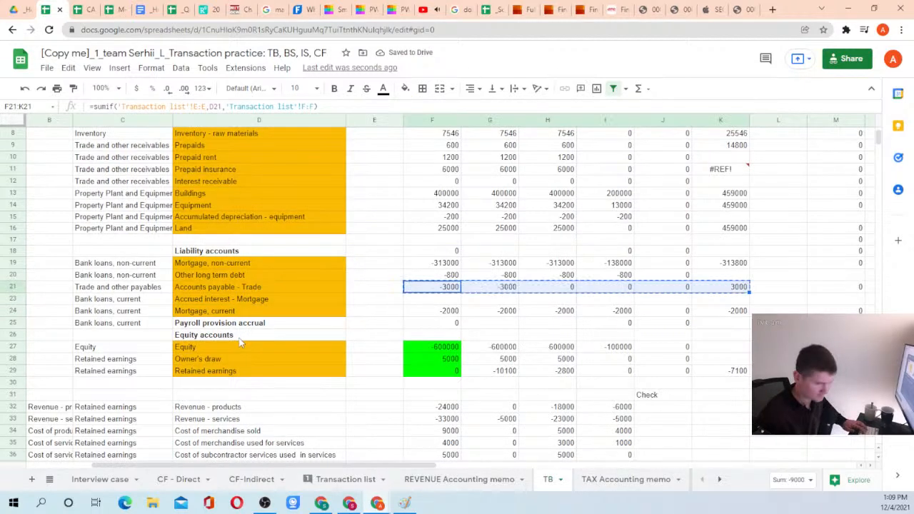
key(Down)
key(ctrl+v)
Review the trial balance amounts in row 23 and down the cumulative column F, from the asset accounts to equity
key(Right)
key(Right)
key(Right)
key(Left)
key(Left)
key(Left)
key(Up)
key(ctrl+Up)
key(ctrl+Up)
key(ctrl+Up)
key(ctrl+Up)
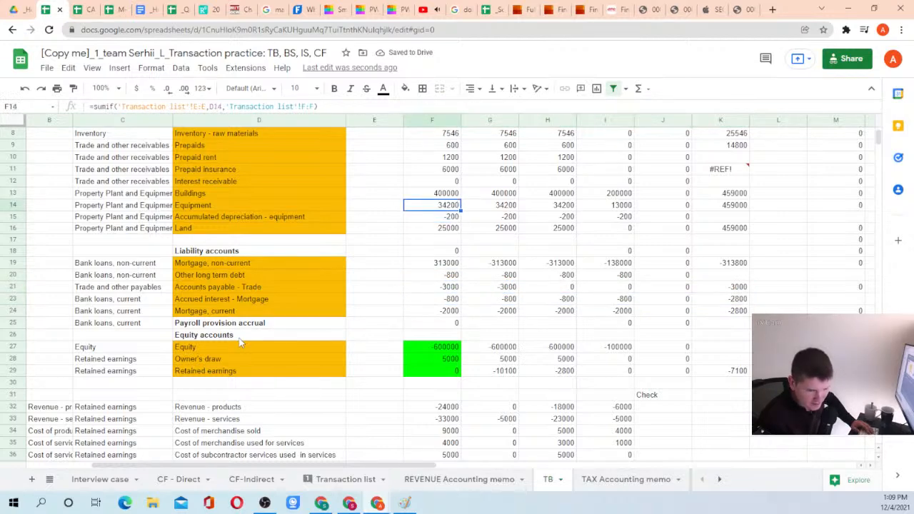
key(Down)
key(Down)
key(Down)
key(Down)
key(Down)
key(Down)
key(Down)
key(Down)
key(Down)
key(Down)
key(Down)
key(Down)
key(Down)
key(Down)
key(Down)
key(Down)
key(Down)
key(Down)
key(Down)
key(Down)
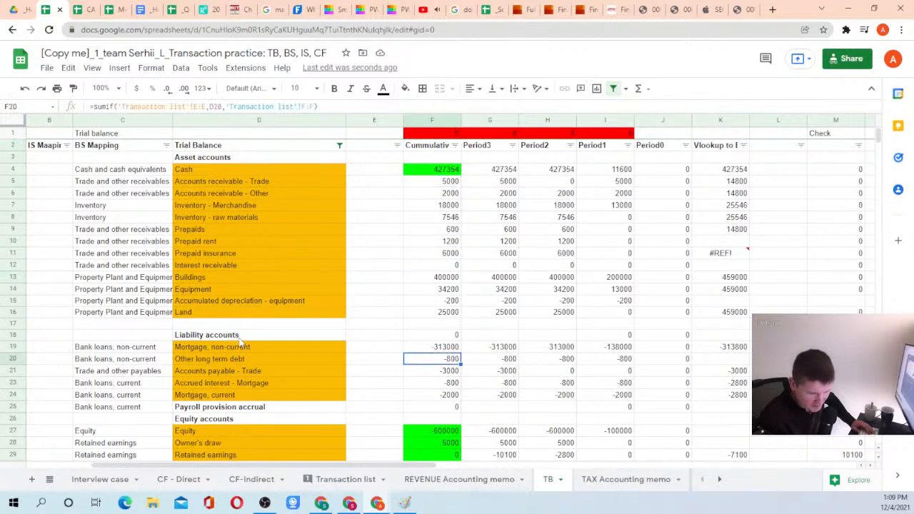
key(Up)
key(Up)
key(Up)
key(Up)
key(Up)
key(Up)
key(Up)
key(Up)
key(Up)
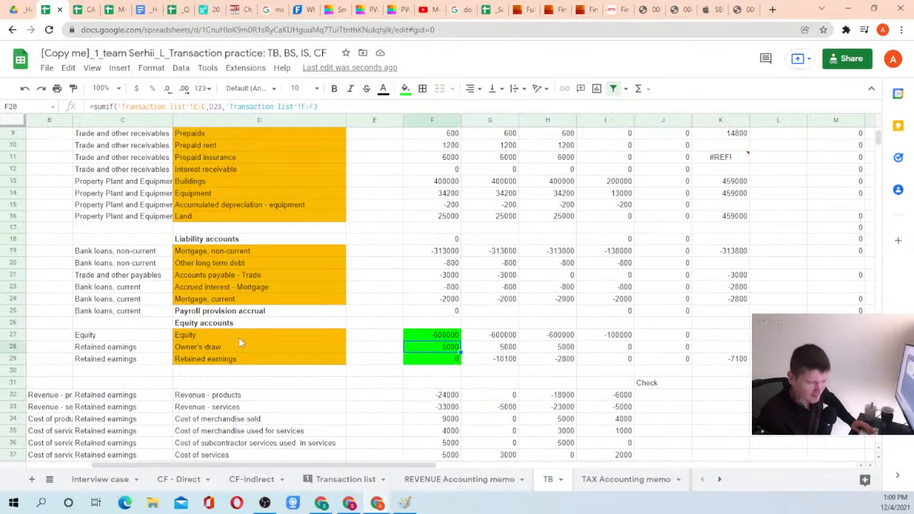
In the CF - Direct sheet, copy the text "Interest paid" from the list in B3 into B6
click(178, 479)
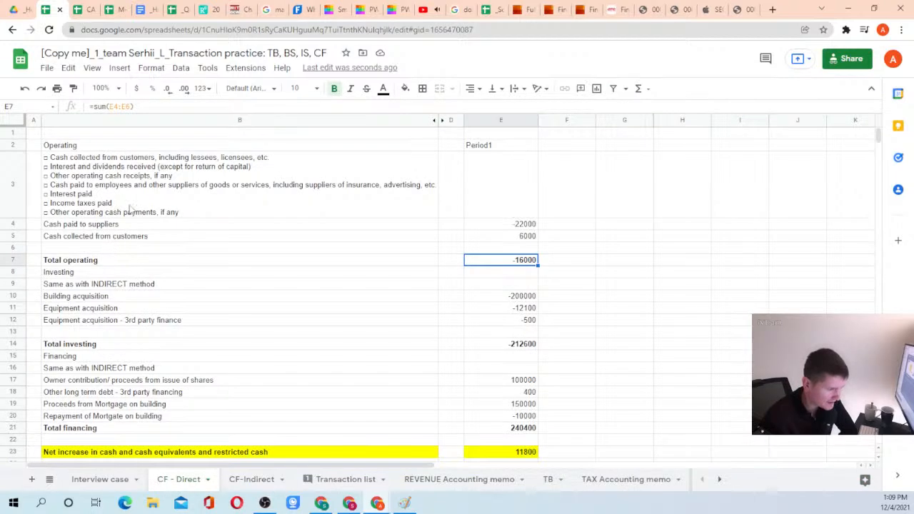
click(105, 206)
double_click(95, 188)
drag(97, 190, 43, 195)
drag(100, 187, 45, 195)
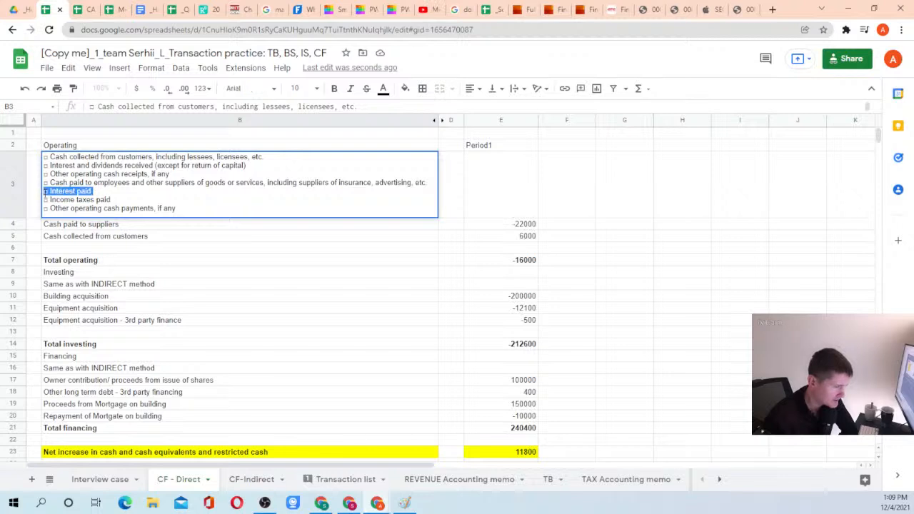
click(132, 273)
click(108, 251)
double_click(89, 214)
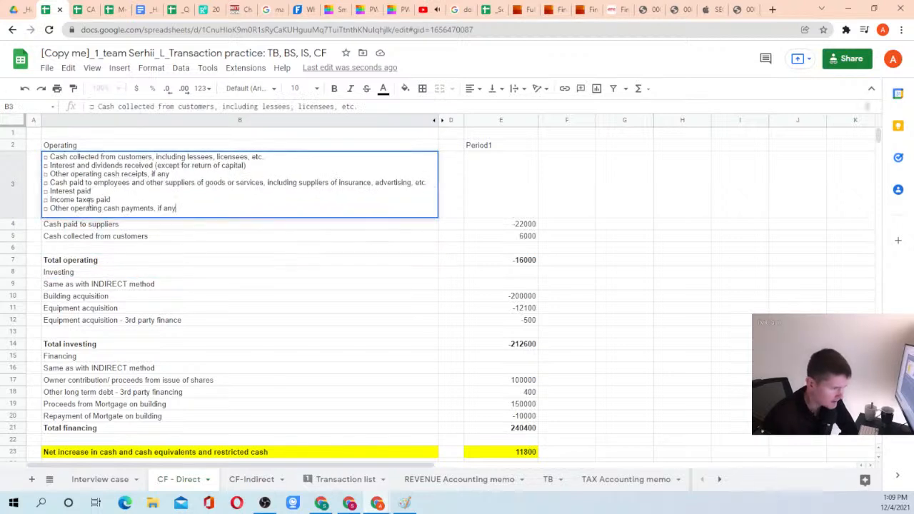
drag(51, 191, 100, 191)
key(Return)
key(Down)
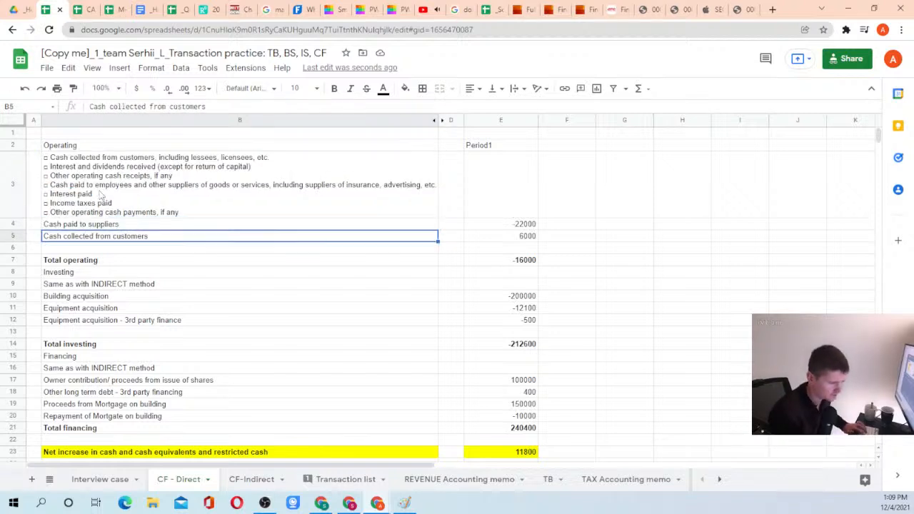
key(Return)
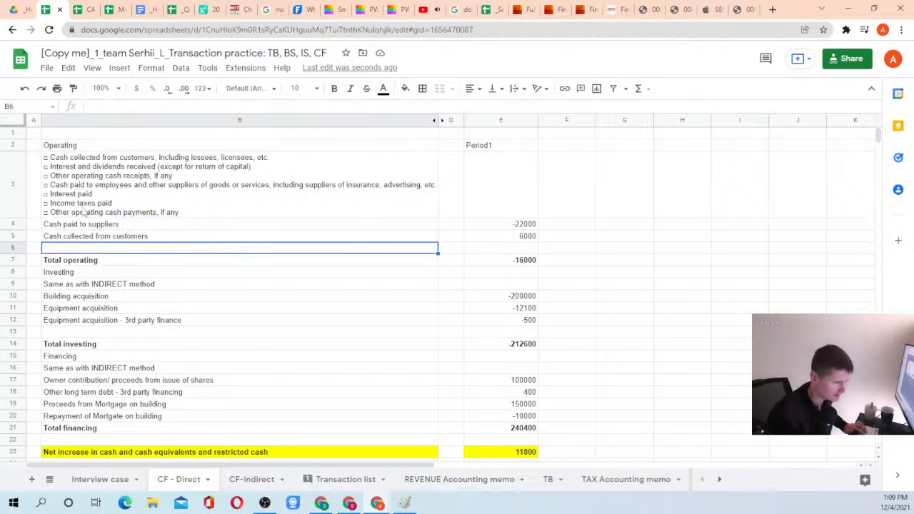
key(ctrl+v)
key(Return)
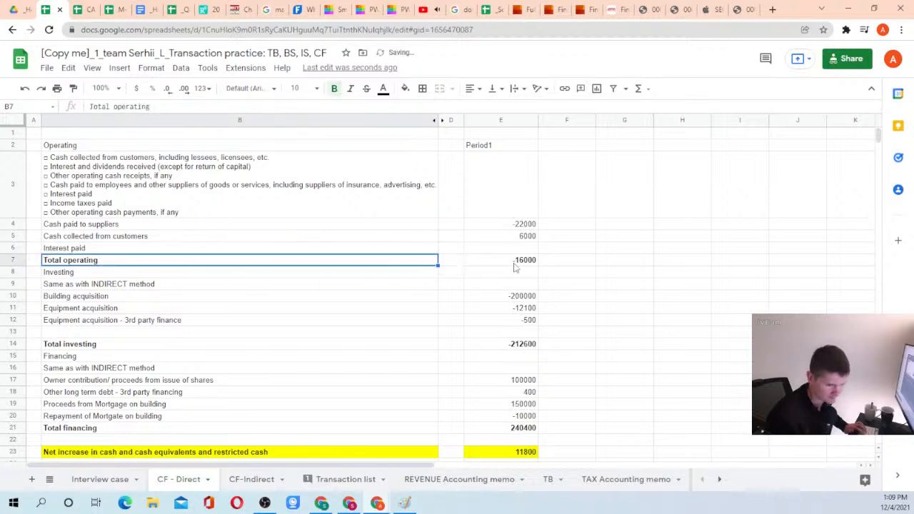
Check the Total operating sum formula and insert a blank row above the Interest paid line
click(515, 267)
double_click(510, 265)
key(Escape)
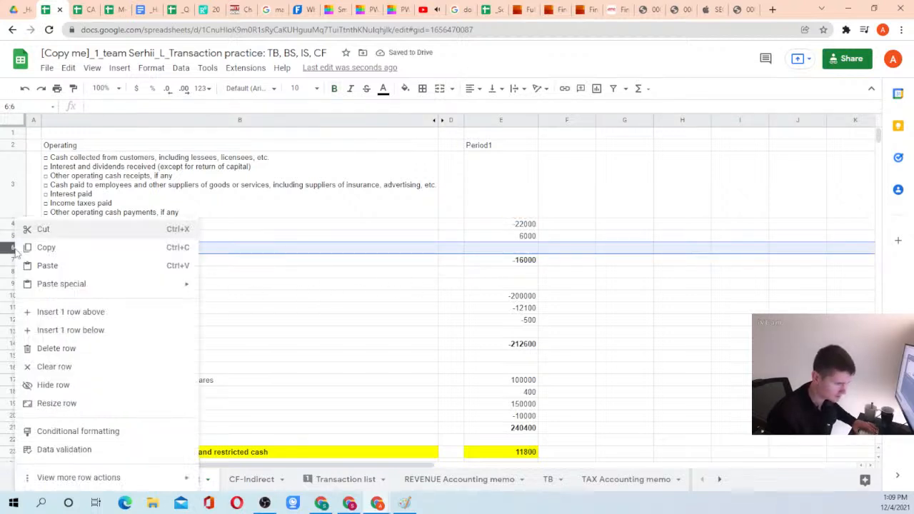
click(79, 312)
click(120, 268)
click(124, 263)
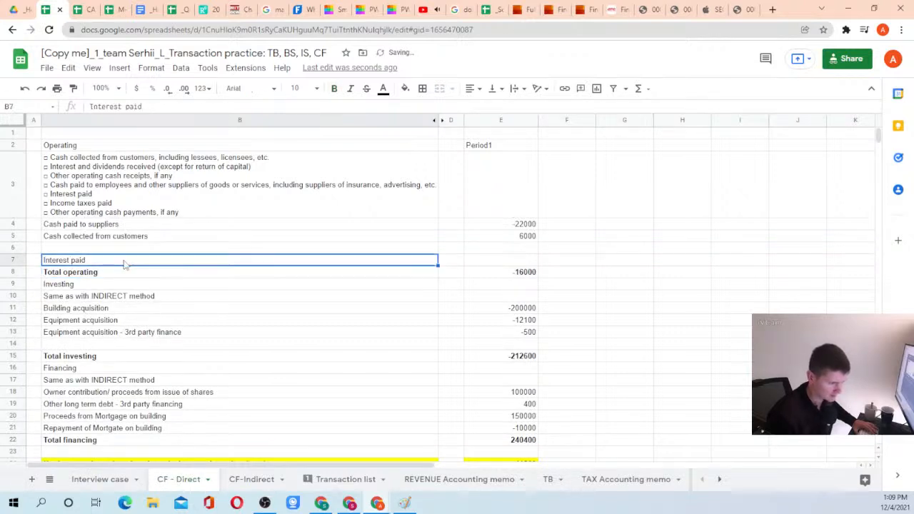
Copy the Interest paid label into N65 of the Transaction list as the direct cash flow classification of the interest cash payment
key(ctrl+c)
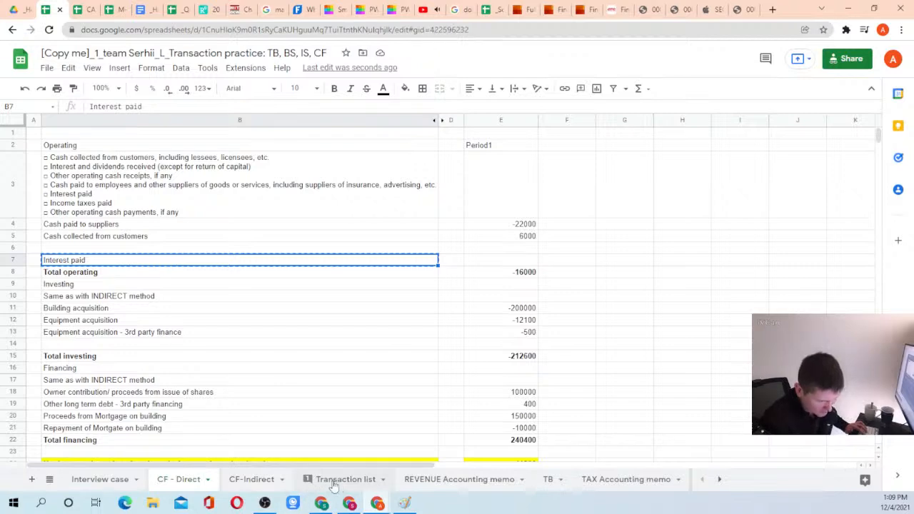
click(366, 483)
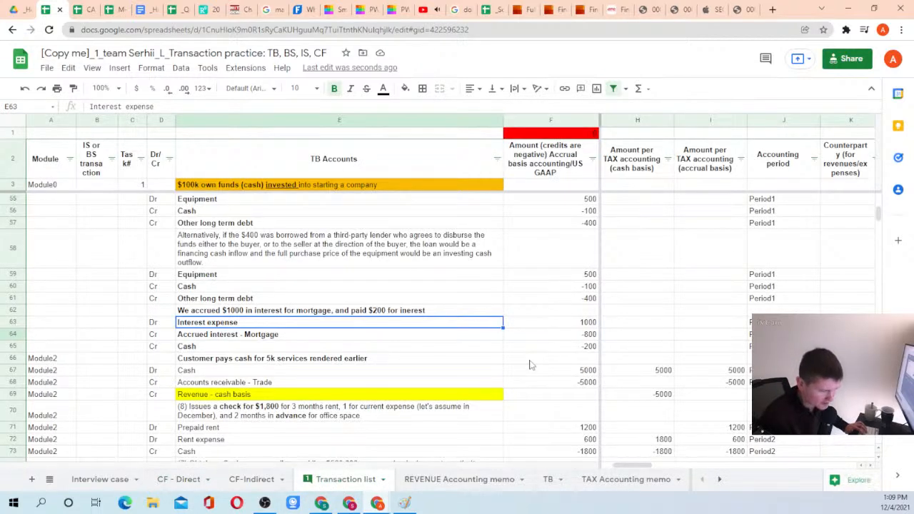
key(Down)
key(Down)
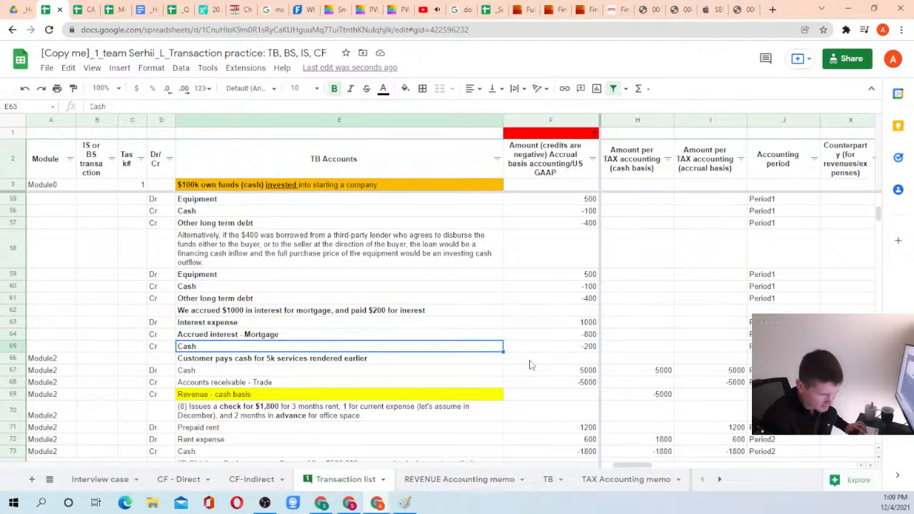
key(Left)
key(Right)
key(Right)
key(Right)
key(Right)
key(Right)
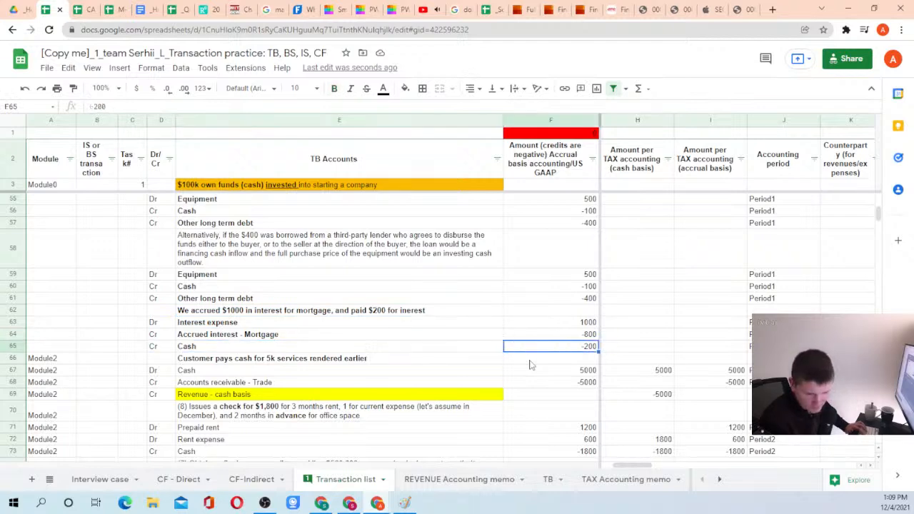
key(Right)
key(Right)
key(Right)
key(Right)
key(Right)
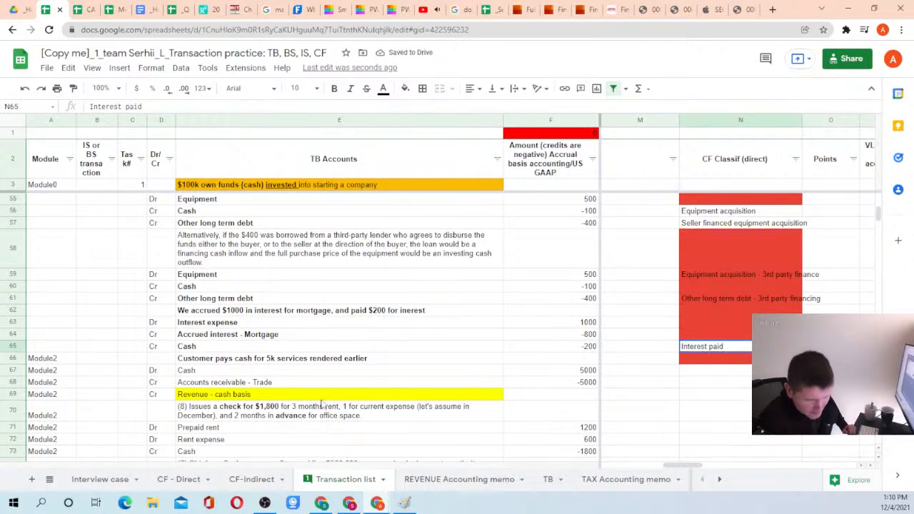
Compare total operating cash flow between CF-Indirect and CF - Direct, and examine the net cash increase and Check line in CF - Direct
click(182, 481)
click(129, 483)
click(179, 479)
click(255, 481)
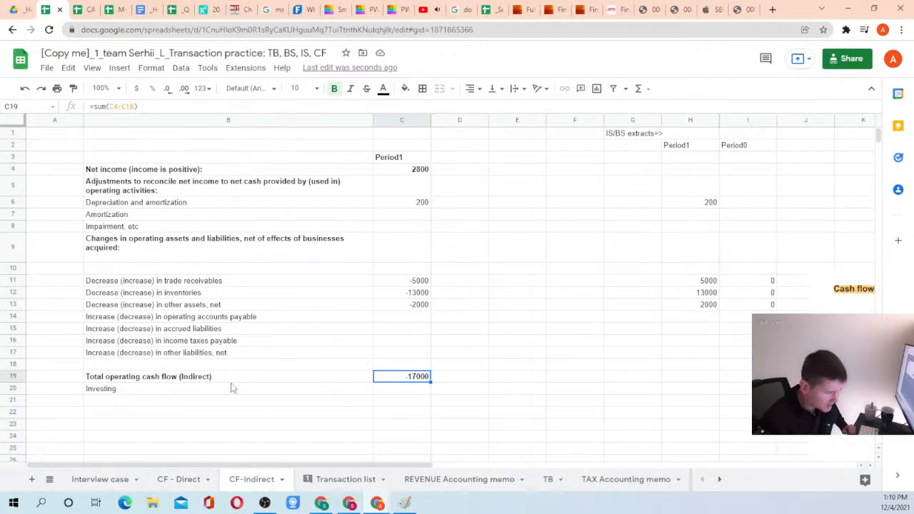
click(183, 482)
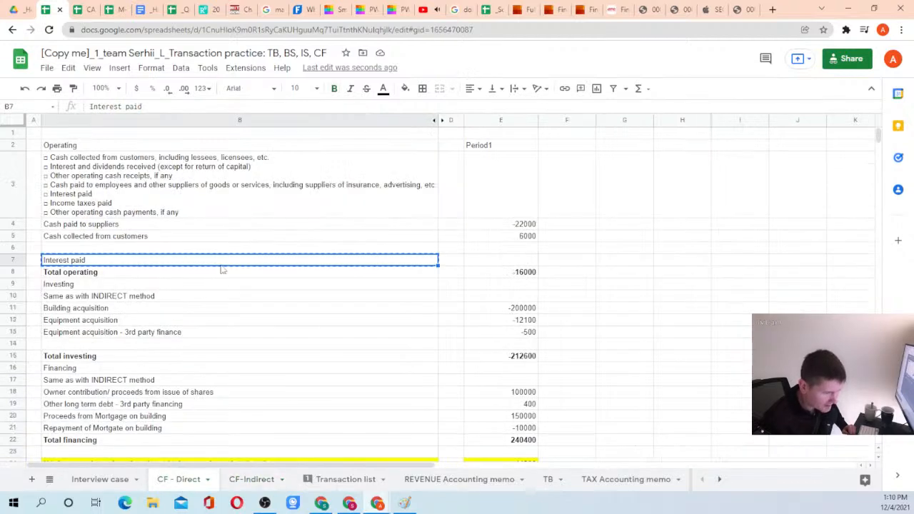
click(510, 277)
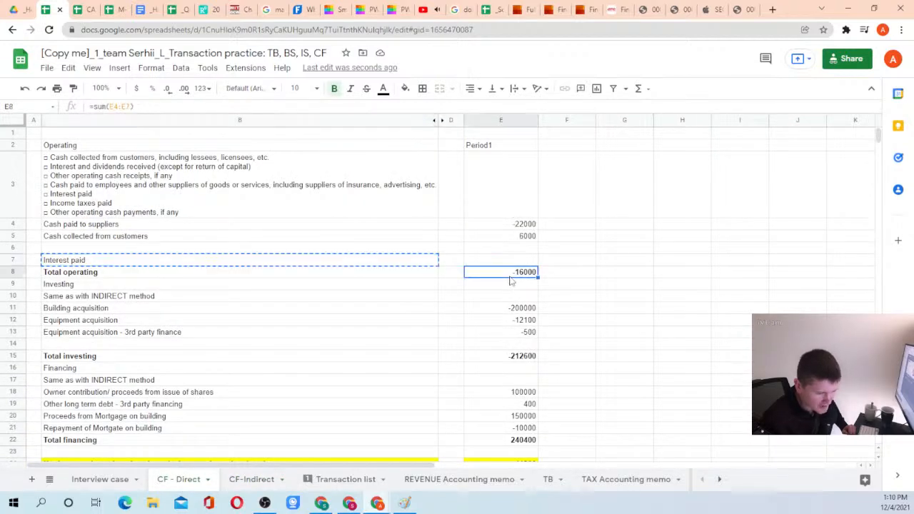
scroll(470, 341, down, 3)
scroll(466, 339, down, 2)
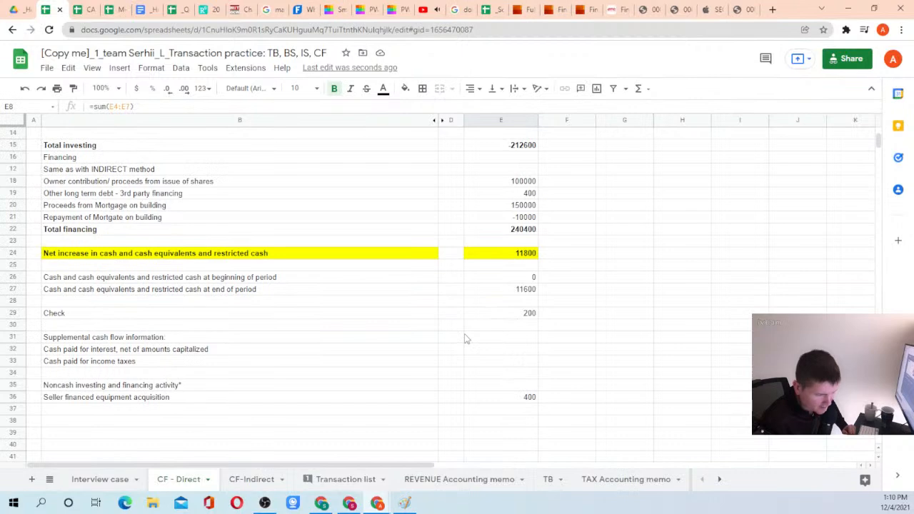
scroll(466, 339, up, 5)
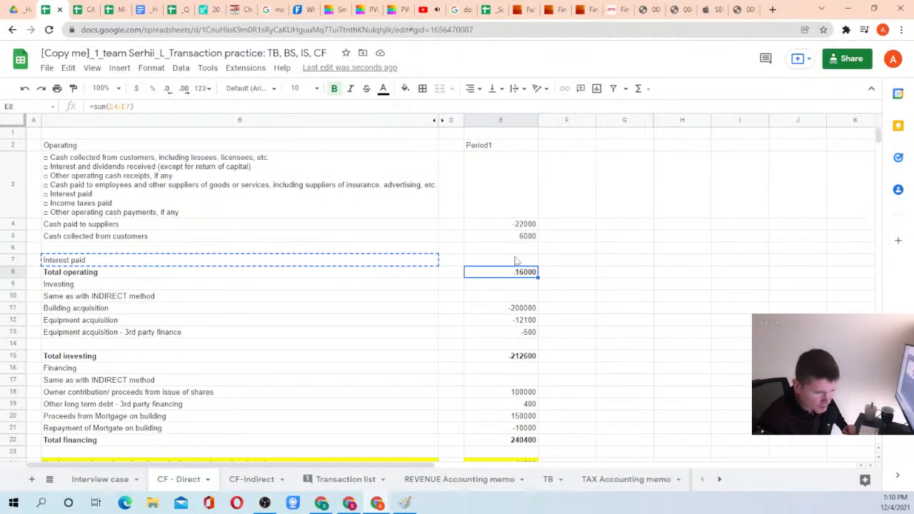
Copy the Cash collected from customers formula from E5 into E7 for Interest paid and check the Total operating sum in E8
click(538, 240)
key(ctrl+c)
click(527, 260)
key(ctrl+v)
click(519, 276)
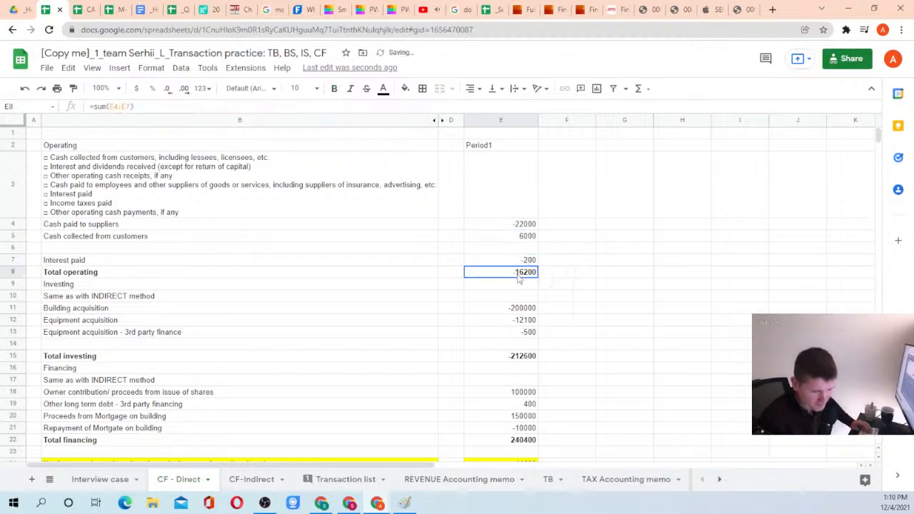
click(505, 258)
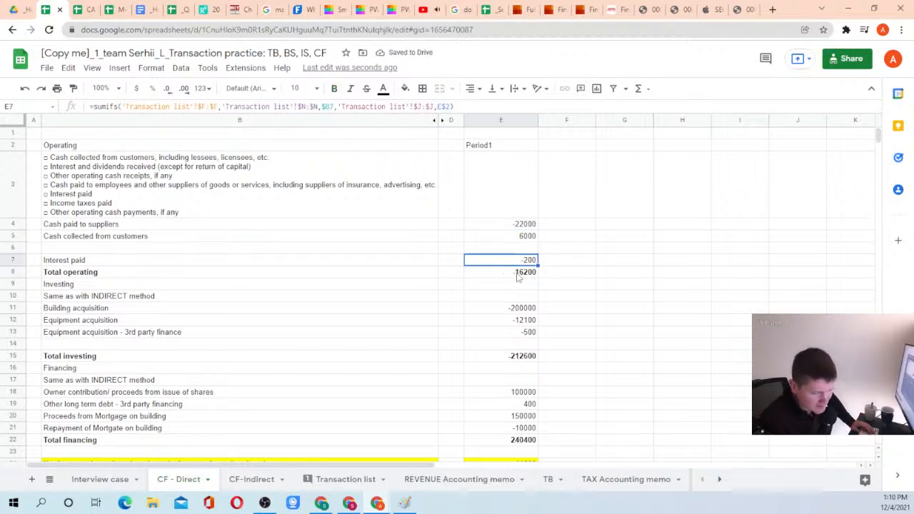
click(518, 279)
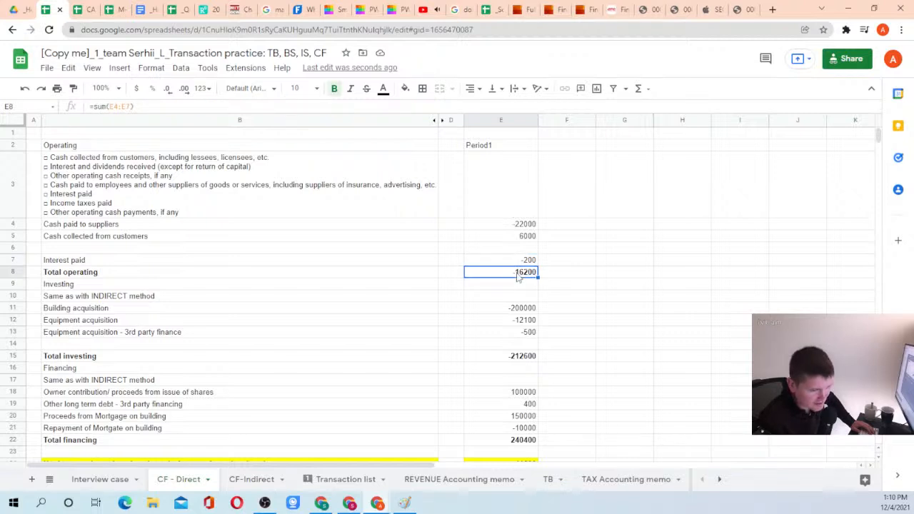
click(243, 277)
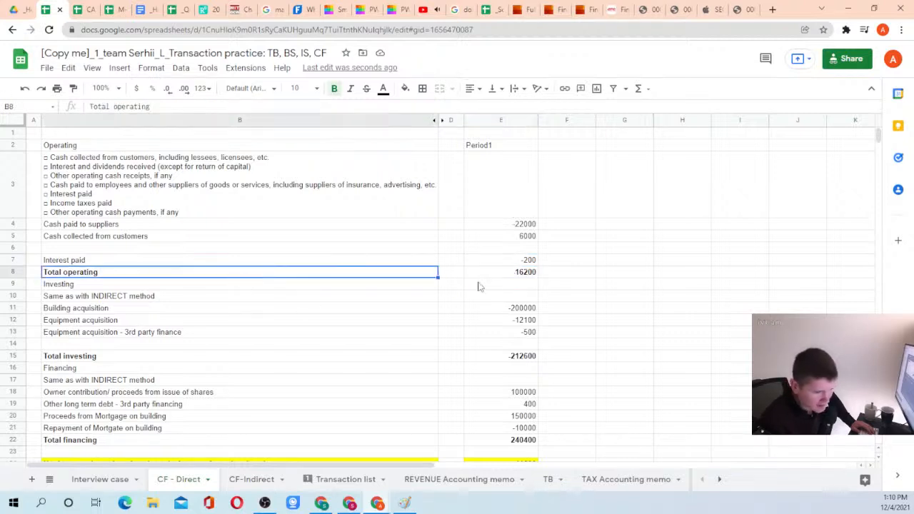
click(503, 277)
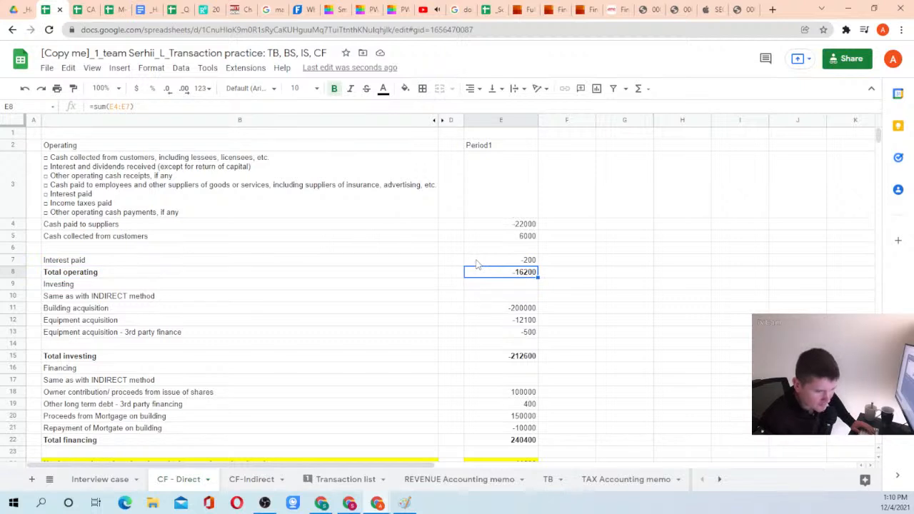
Check the Total operating cash flow (Indirect) sum formula and the Net income reference formula in CF-Indirect
click(257, 484)
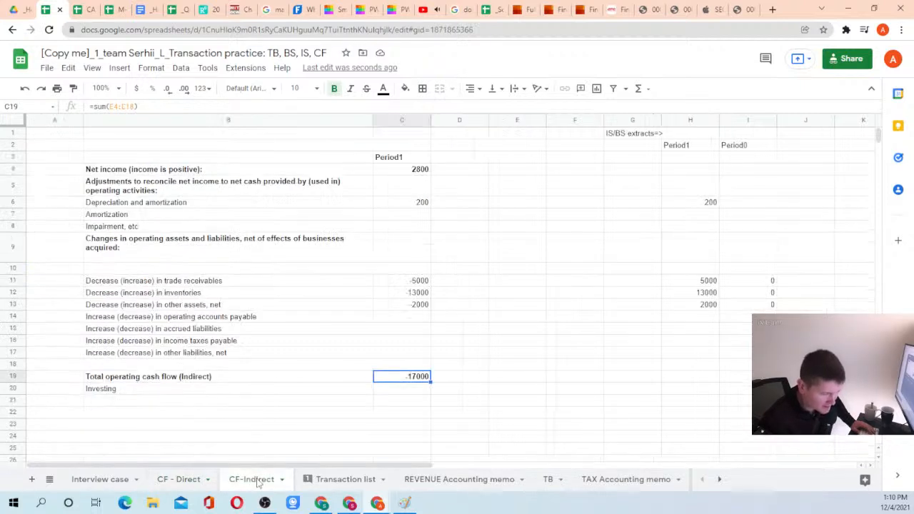
scroll(392, 245, down, 1)
scroll(392, 245, down, 1)
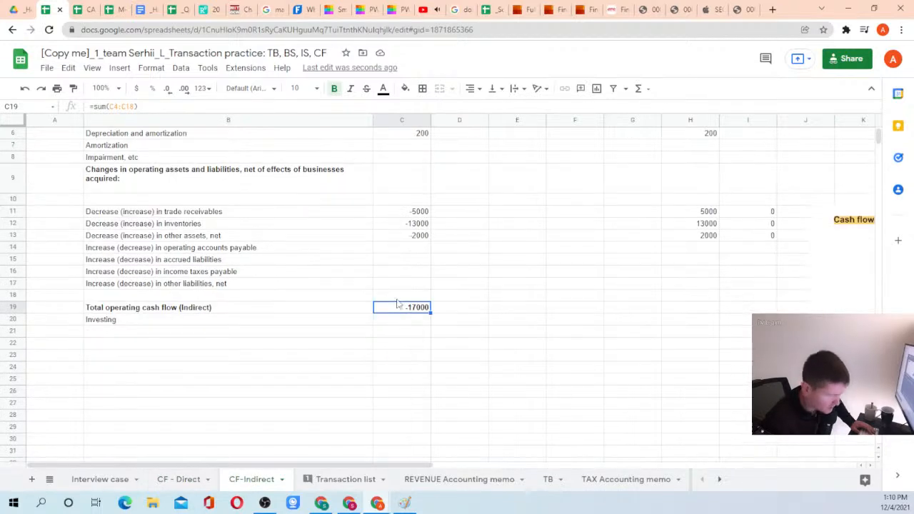
double_click(398, 303)
key(Escape)
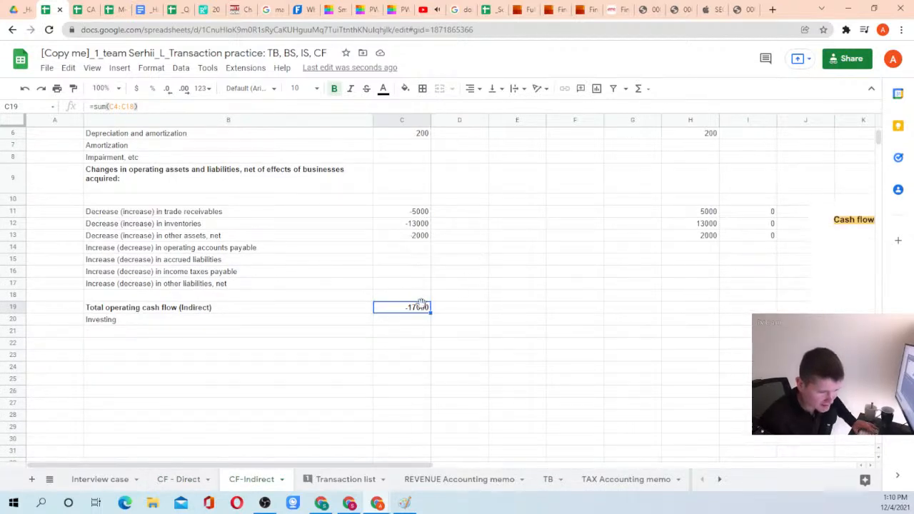
scroll(448, 236, up, 1)
click(419, 171)
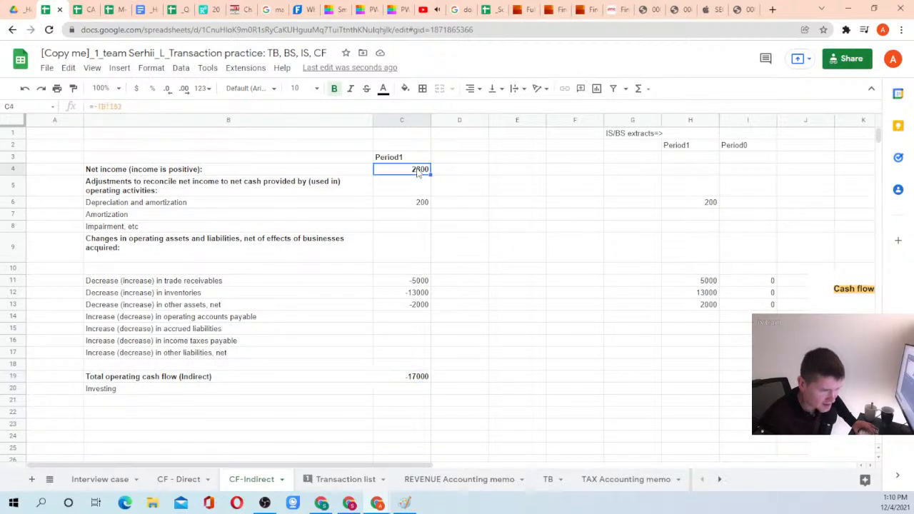
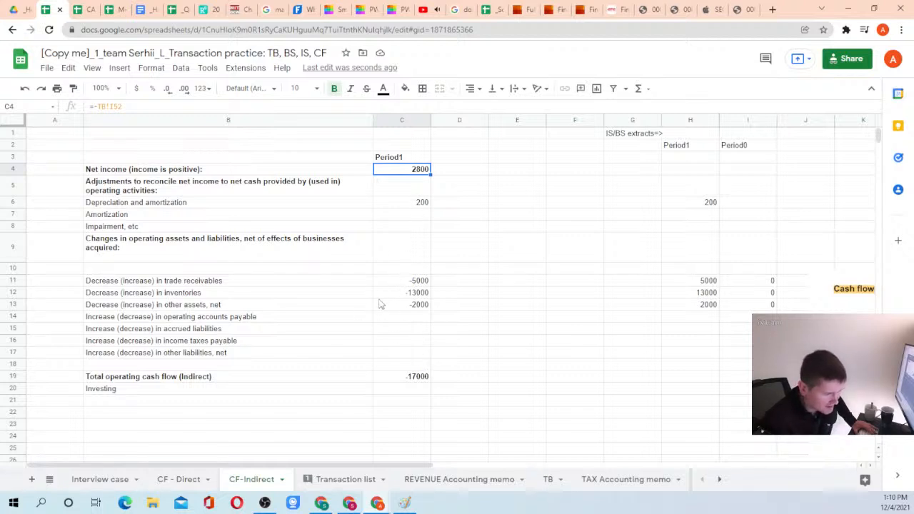
Insert a blank row in CF-Indirect above the Changes in operating assets and liabilities heading, below Impairment, etc
right_click(9, 248)
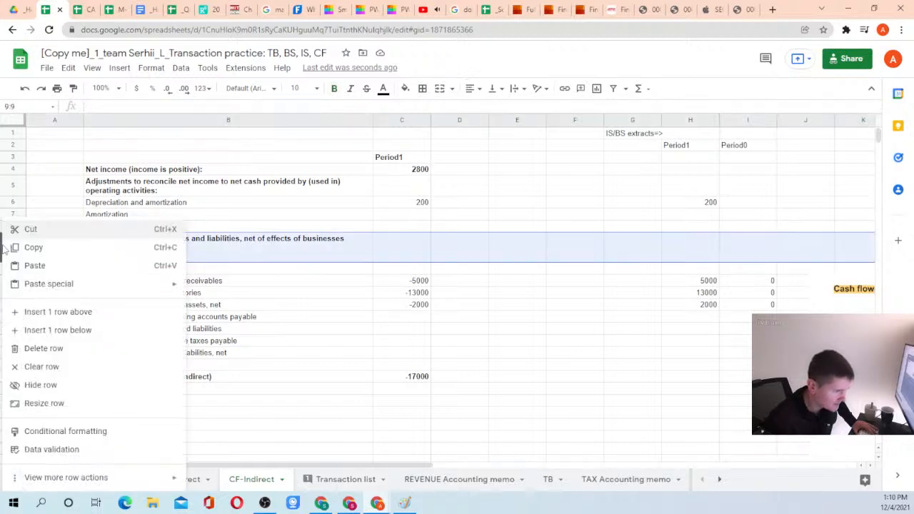
click(46, 311)
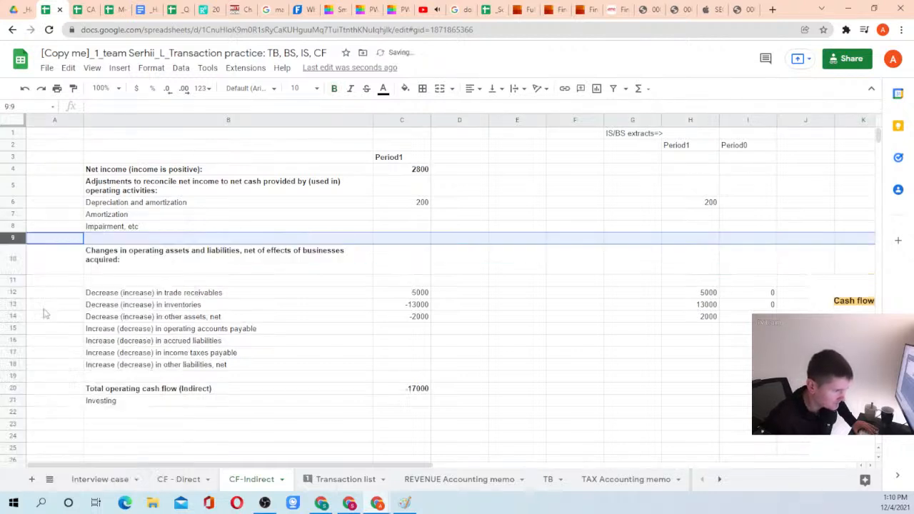
click(97, 241)
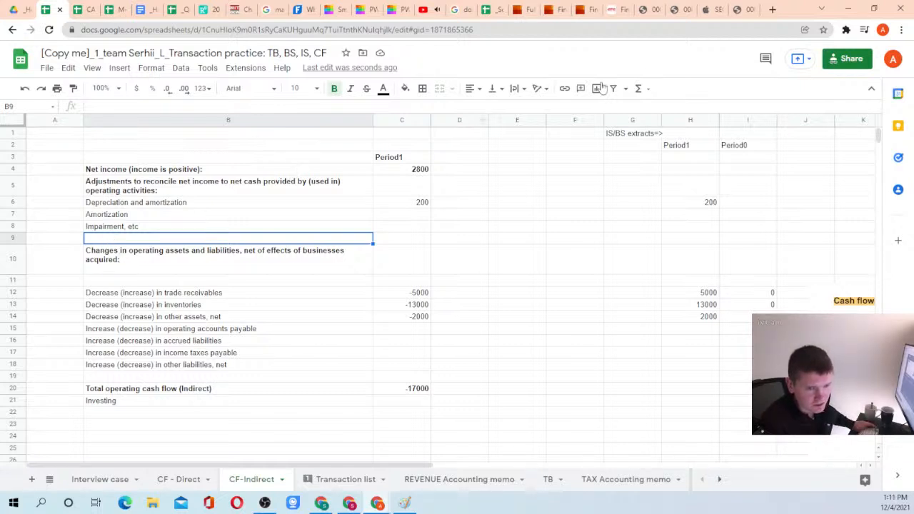
Open the PwC Financial statement presentation guide and go back to the operating section of its sample cash flow statement on page 92
click(554, 12)
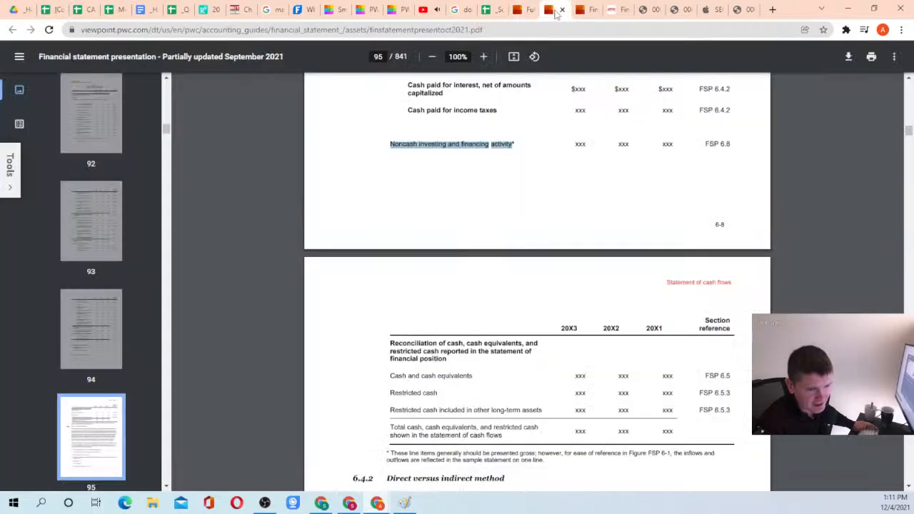
scroll(461, 237, up, 5)
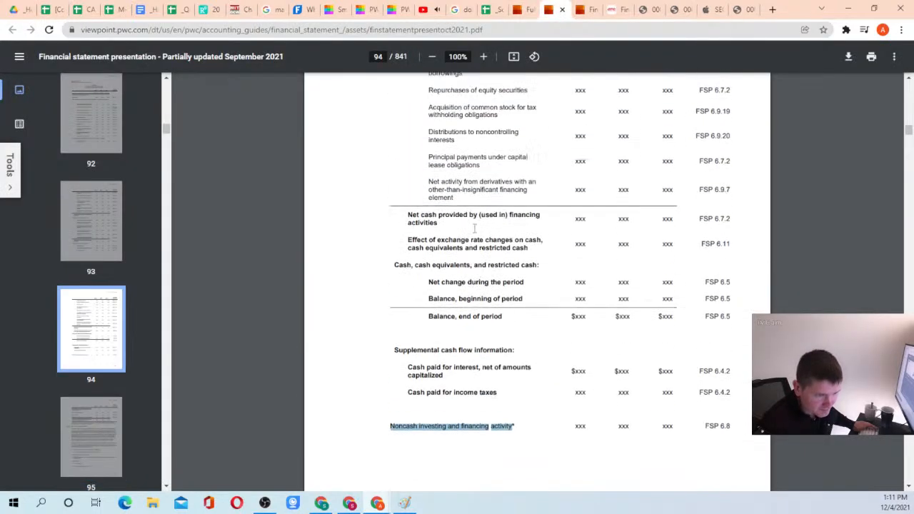
scroll(470, 245, up, 8)
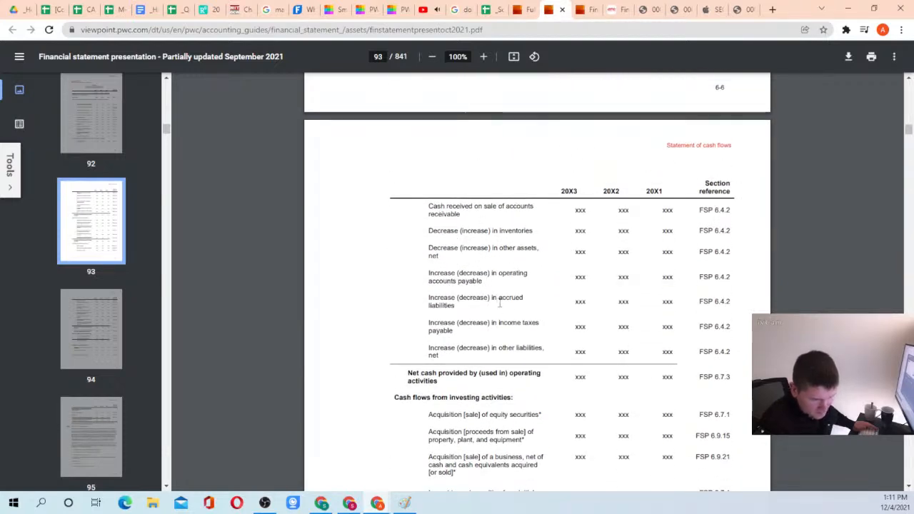
scroll(503, 266, up, 5)
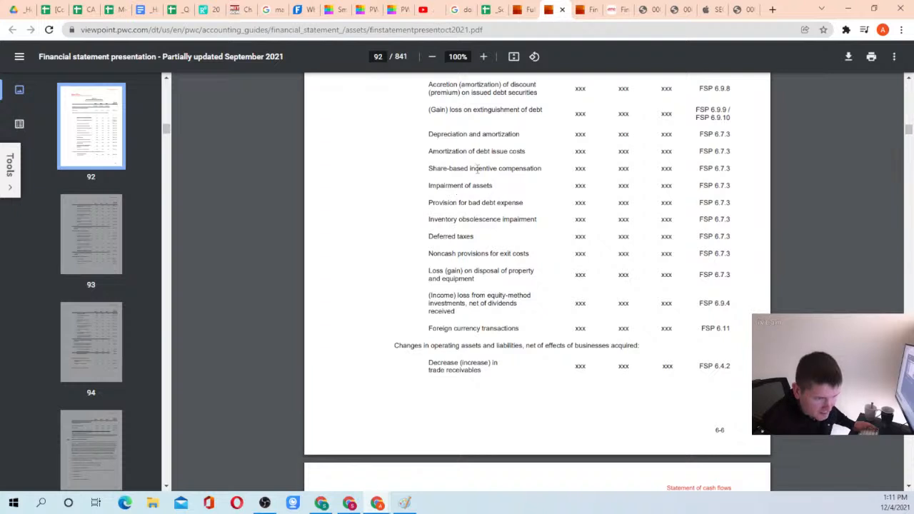
scroll(495, 166, up, 1)
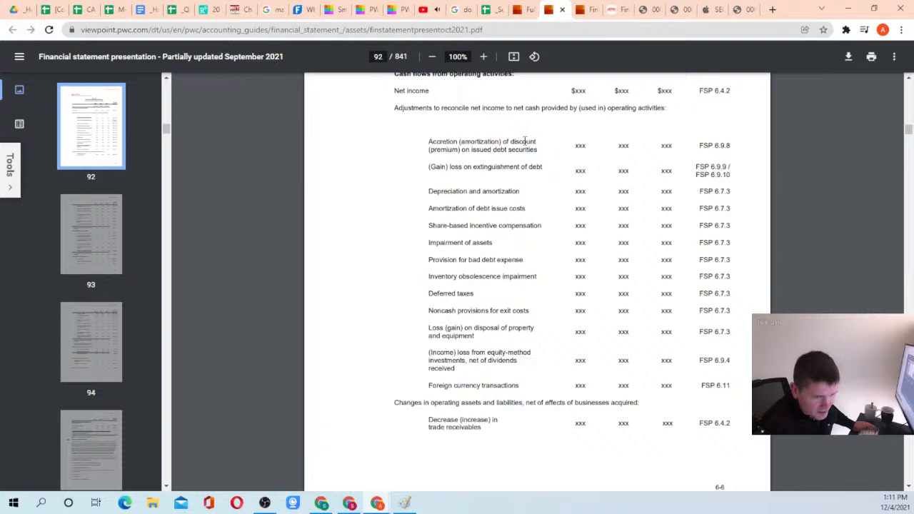
scroll(510, 165, up, 1)
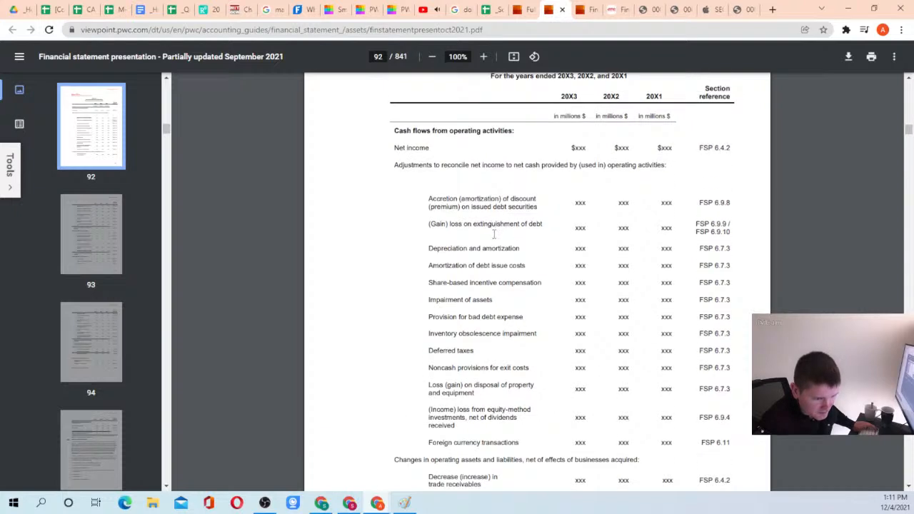
Review the net income adjustments and the changes in operating assets and liabilities on pages 92 and 93 for a fitting interest line
scroll(495, 232, down, 1)
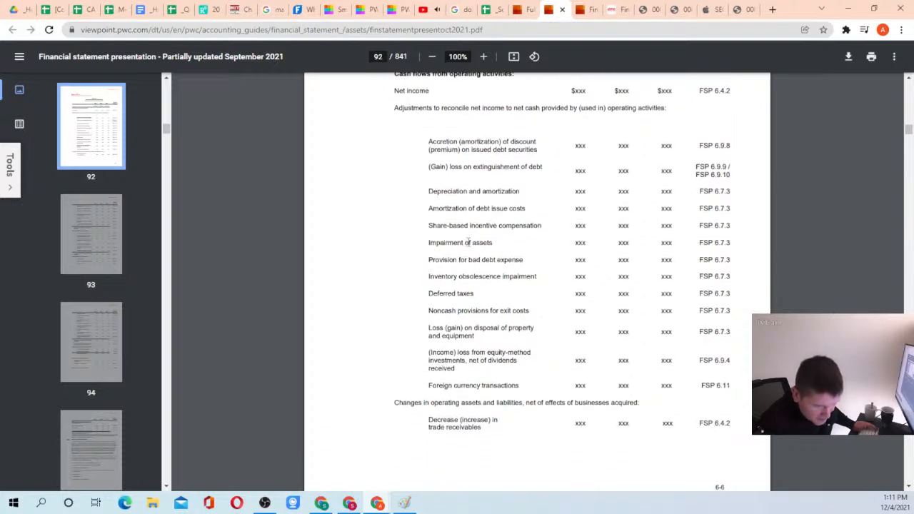
scroll(466, 267, down, 1)
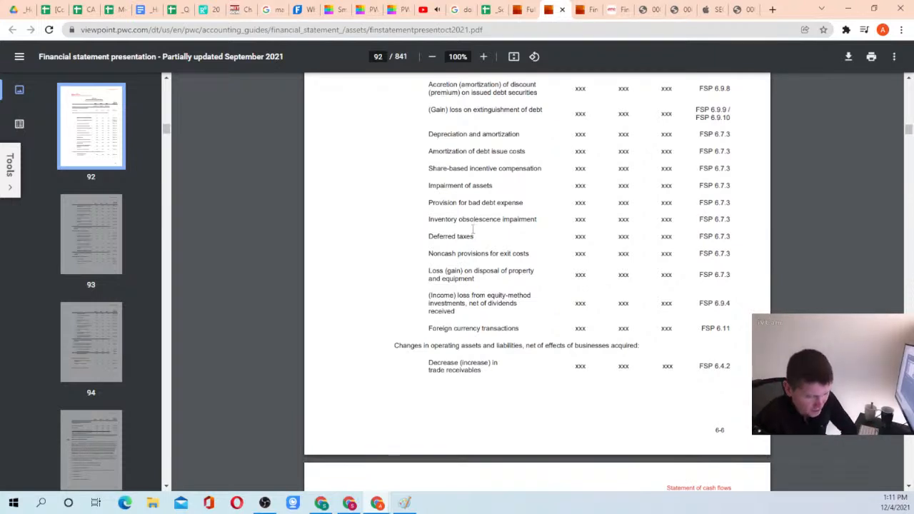
scroll(477, 233, down, 3)
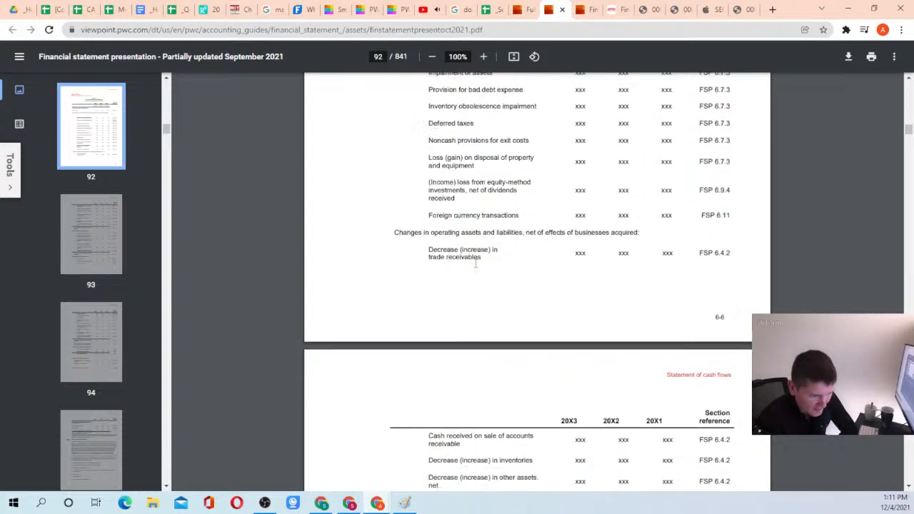
scroll(473, 253, down, 3)
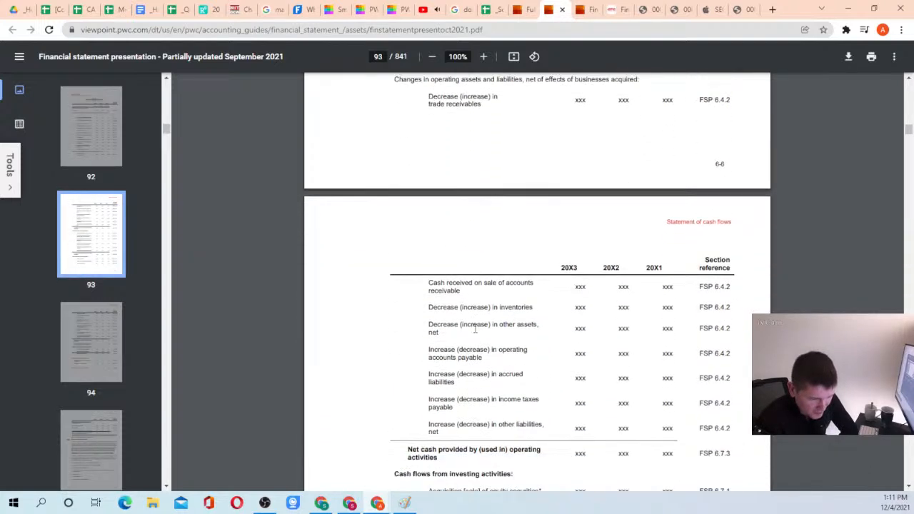
scroll(489, 290, up, 3)
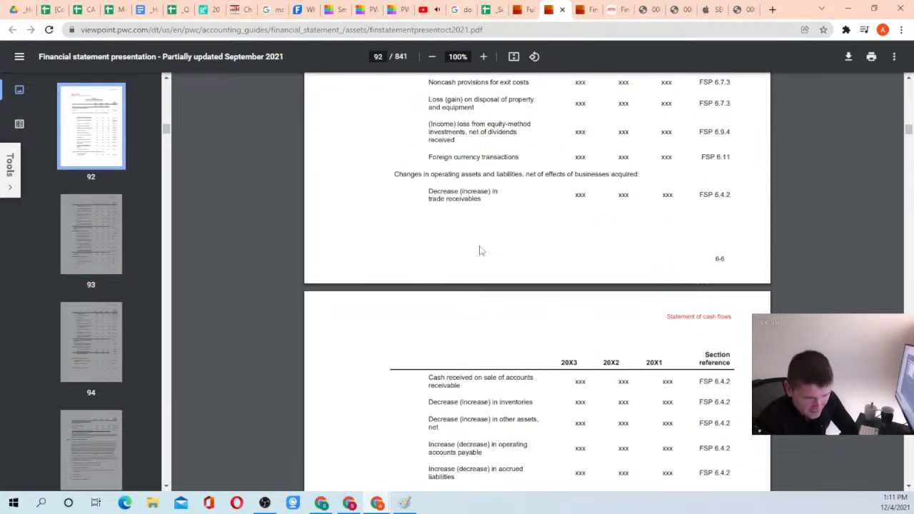
scroll(480, 250, down, 2)
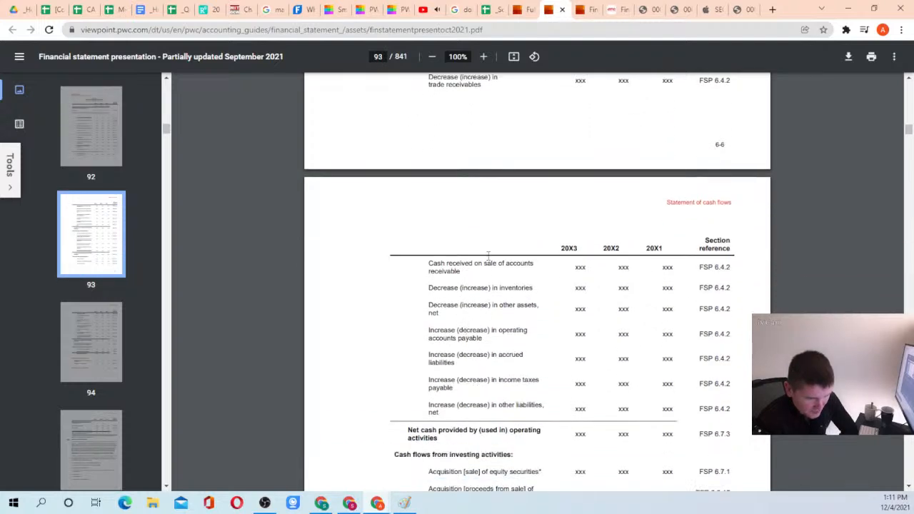
scroll(485, 272, up, 4)
scroll(471, 215, up, 2)
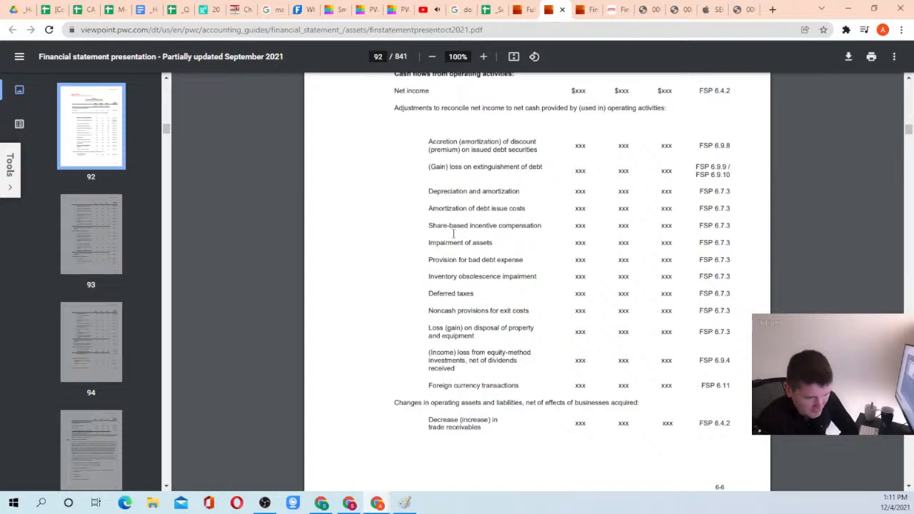
scroll(464, 213, down, 2)
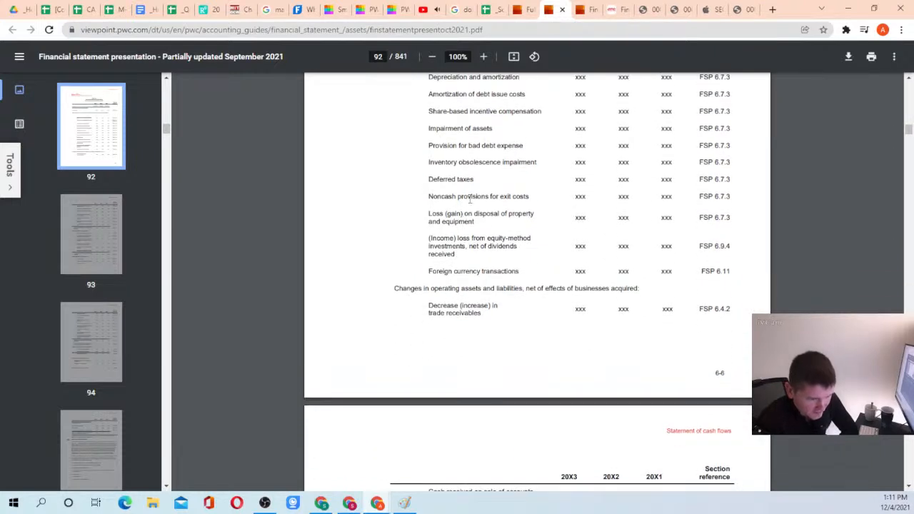
scroll(466, 232, down, 1)
scroll(476, 192, up, 3)
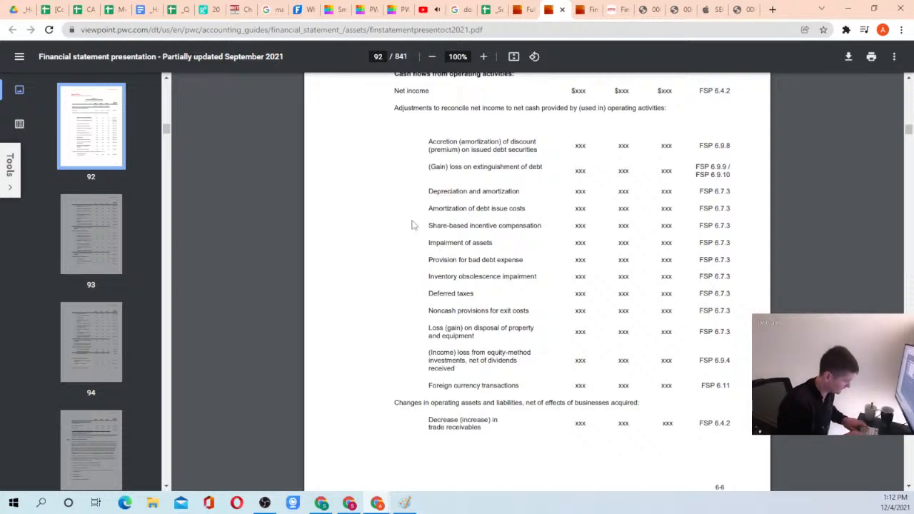
Search the guide for "accrued intere" and check the first matches up to the paid-in-kind notes section 12.5
key(ctrl+f)
text(accrued intere)
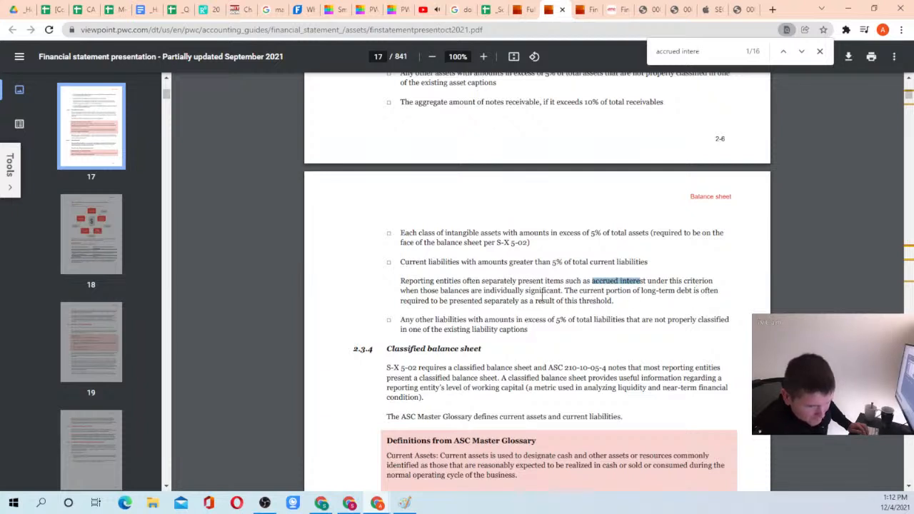
click(802, 52)
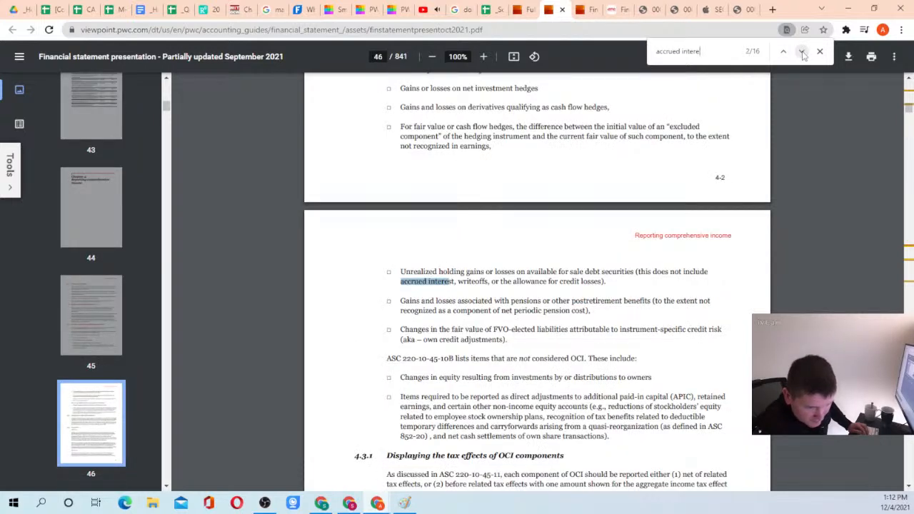
scroll(457, 164, up, 2)
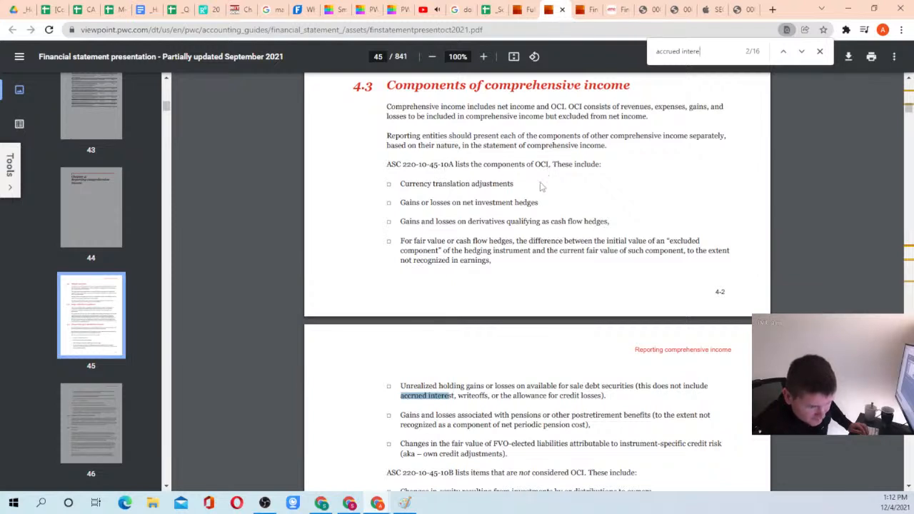
click(802, 52)
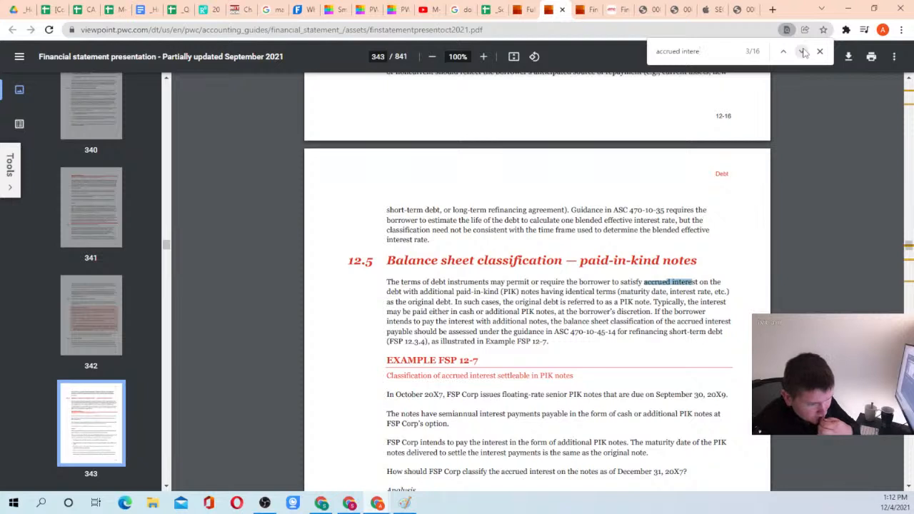
Go through the matches in section 12.5 and read Example FSP 12-7 on classifying accrued interest settleable in PIK notes
click(803, 51)
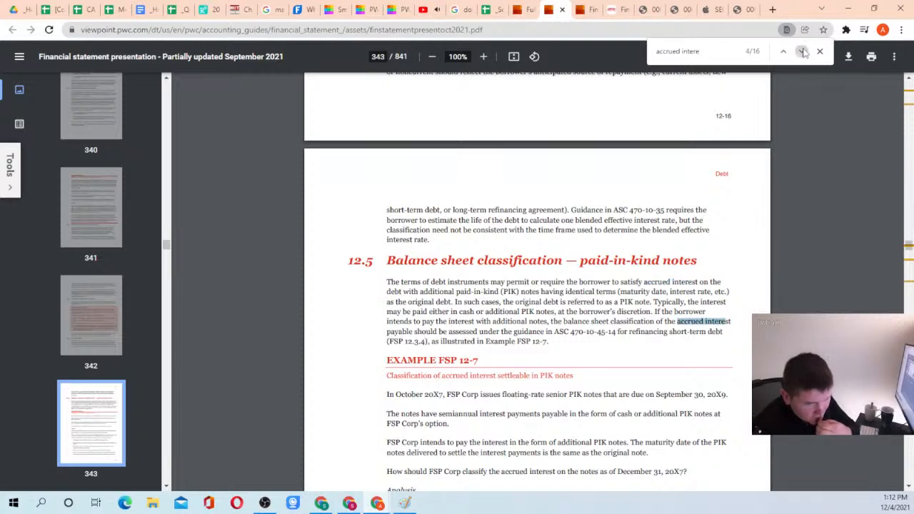
click(804, 52)
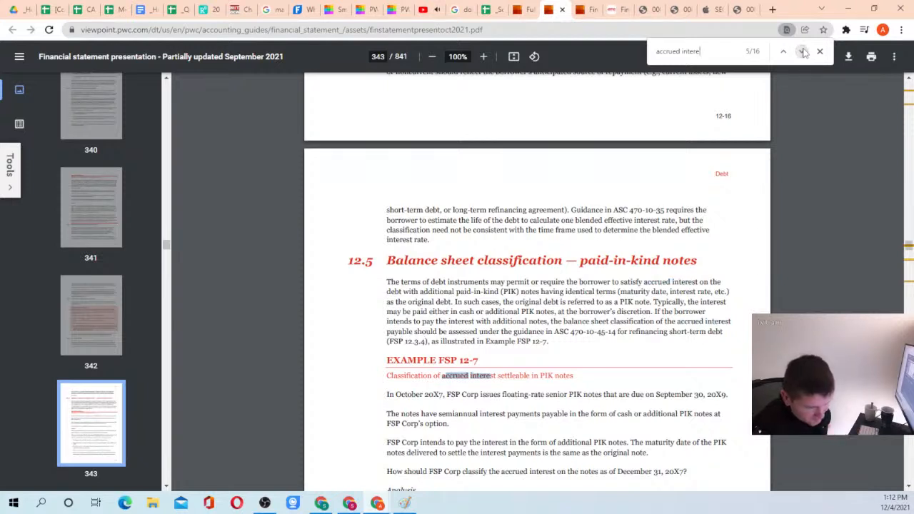
scroll(498, 274, down, 3)
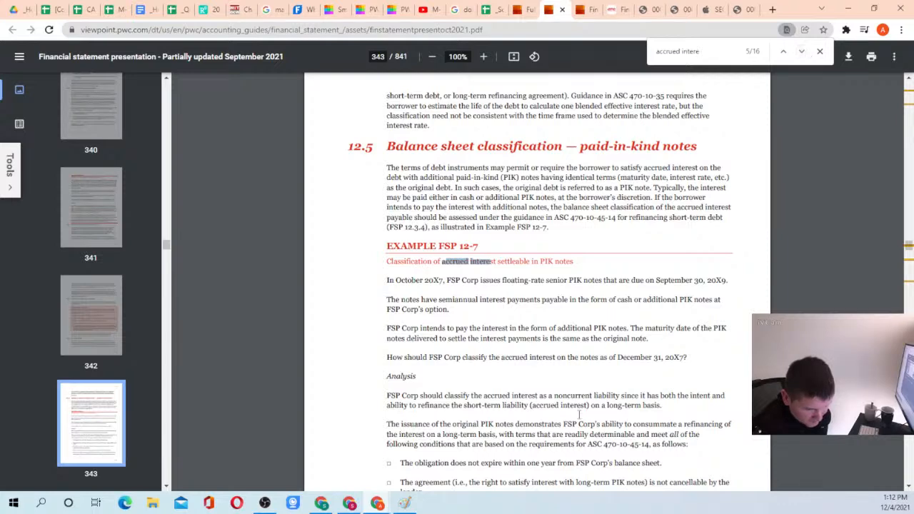
scroll(580, 407, down, 2)
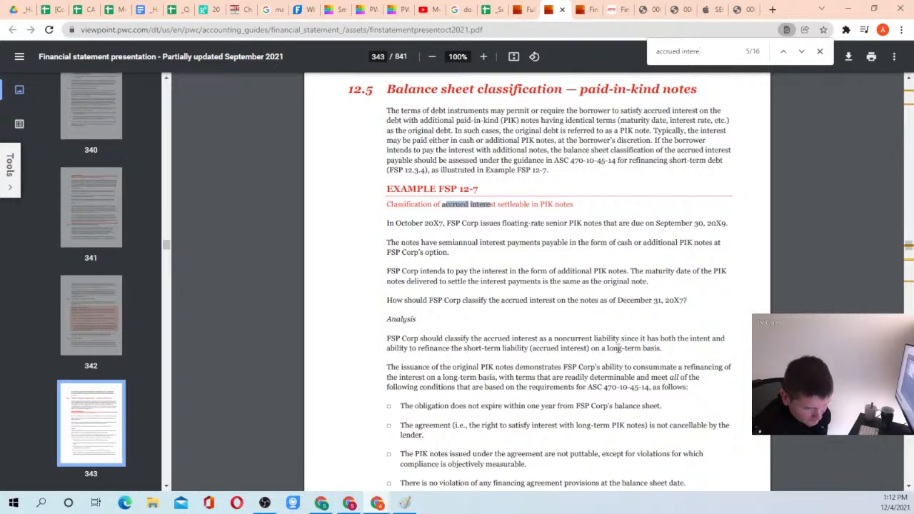
scroll(487, 371, down, 2)
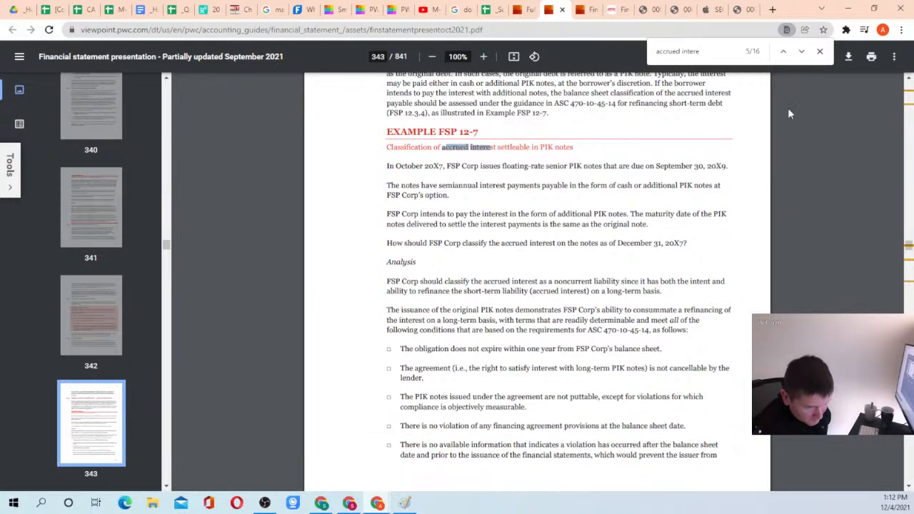
Go through the "accrued intere" matches from Example FSP 12-7 to section 16.4.2 on page 419 for cash flow presentation guidance
click(801, 51)
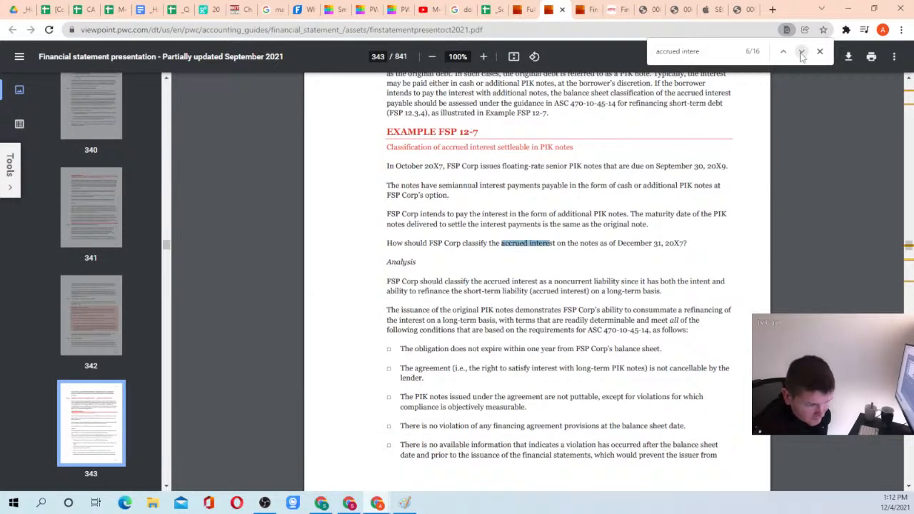
click(801, 51)
click(802, 52)
click(801, 52)
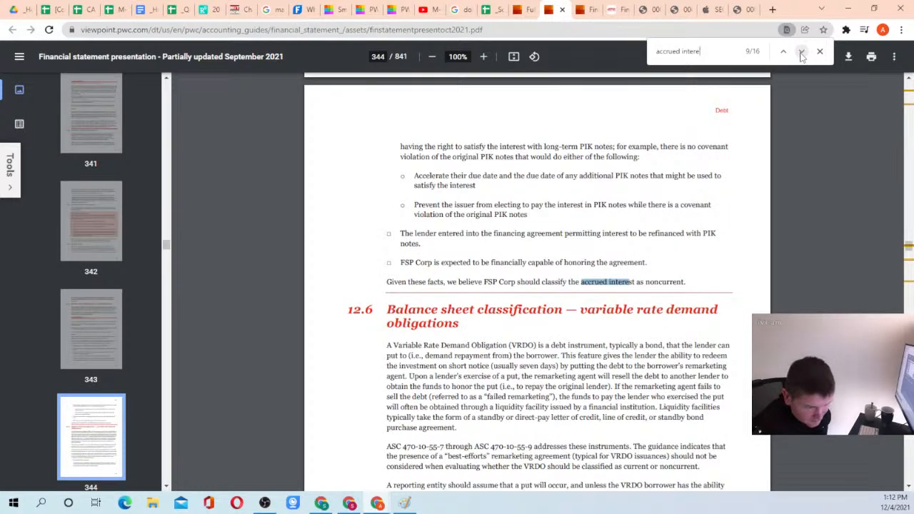
click(802, 53)
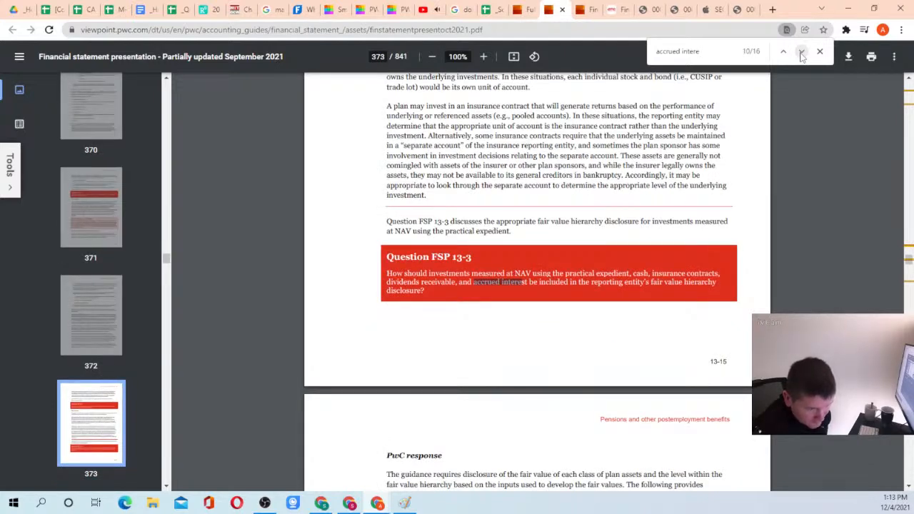
click(801, 52)
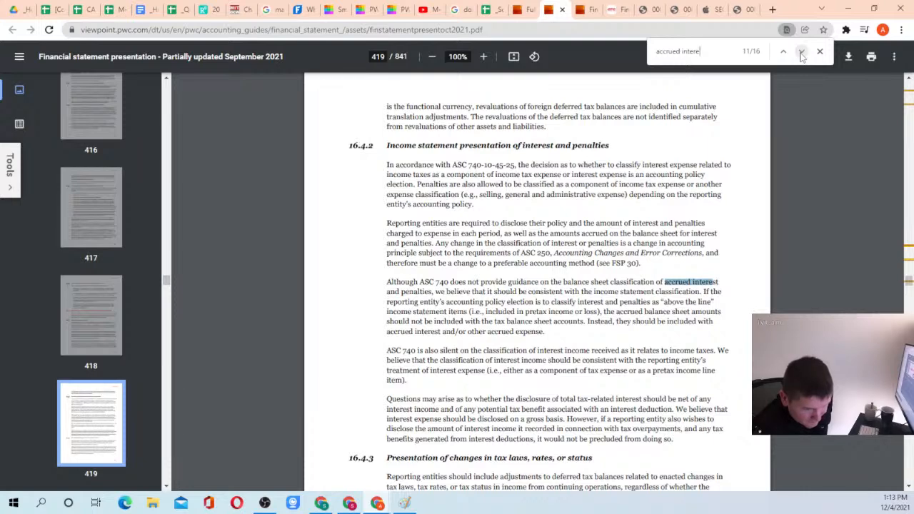
click(801, 54)
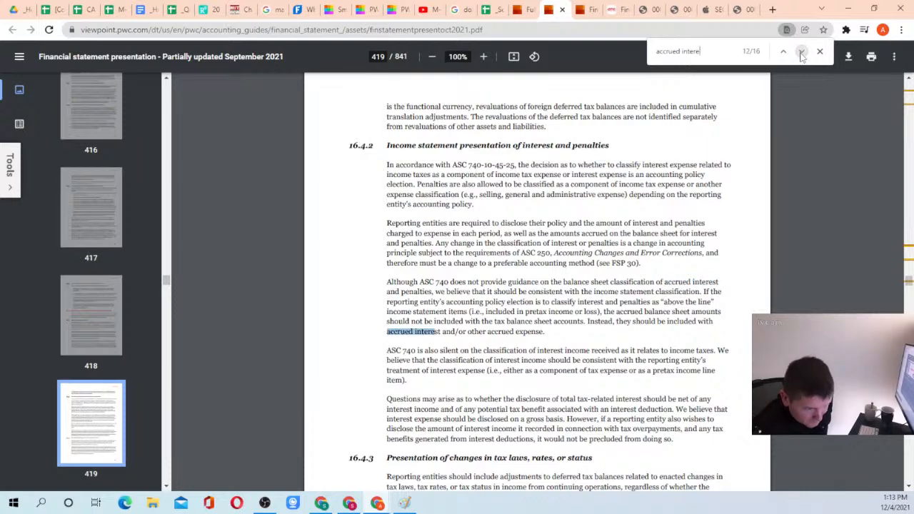
Check the remaining "accrued intere" matches on pages 579 and 610, and the first ones again on pages 17 and 46
click(802, 54)
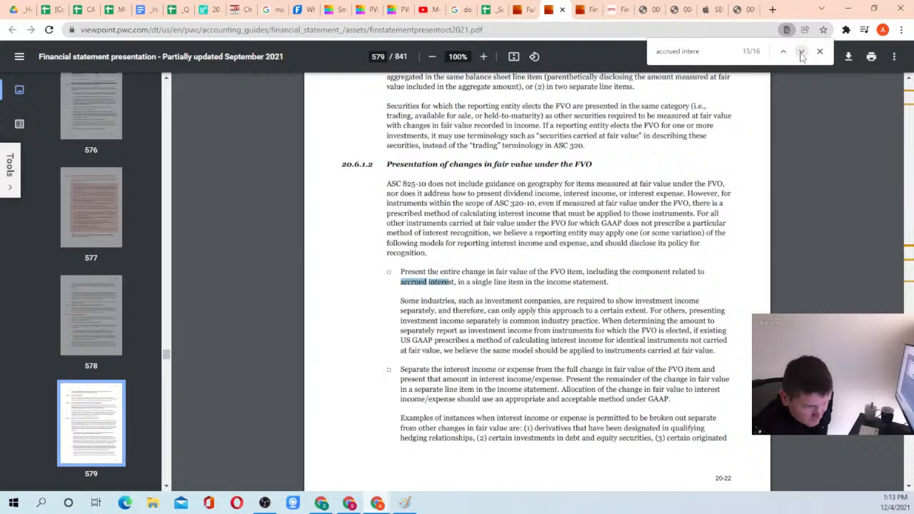
click(801, 54)
click(801, 54)
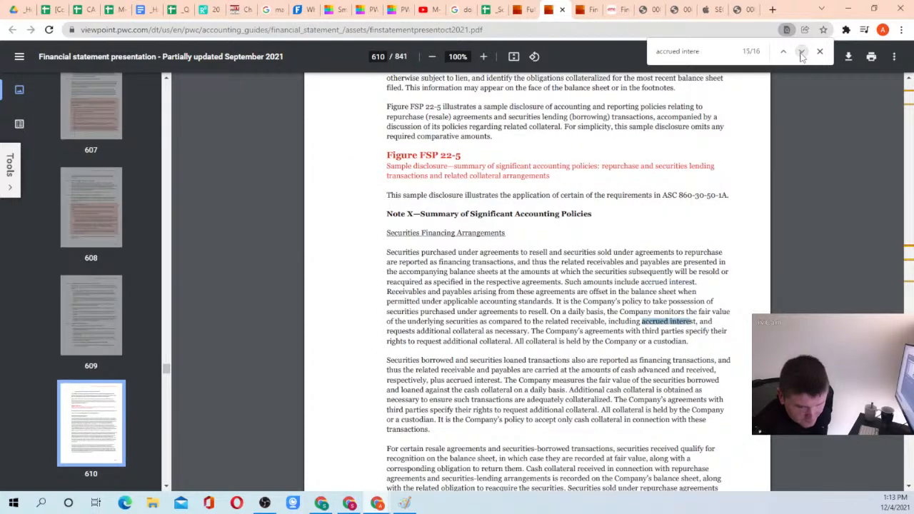
click(801, 54)
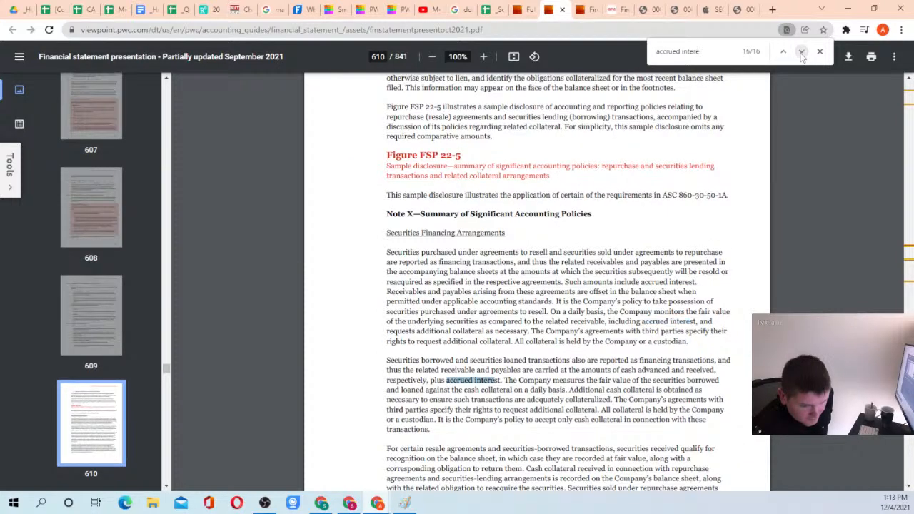
click(801, 55)
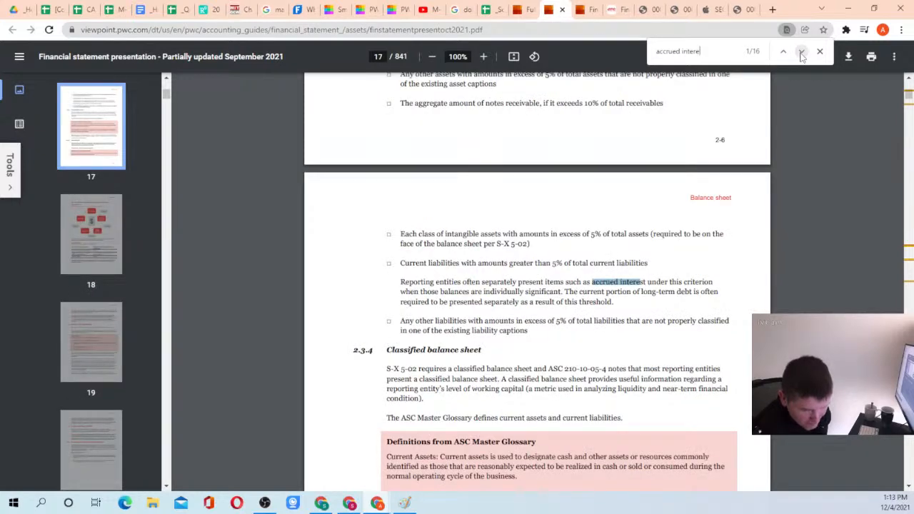
click(802, 55)
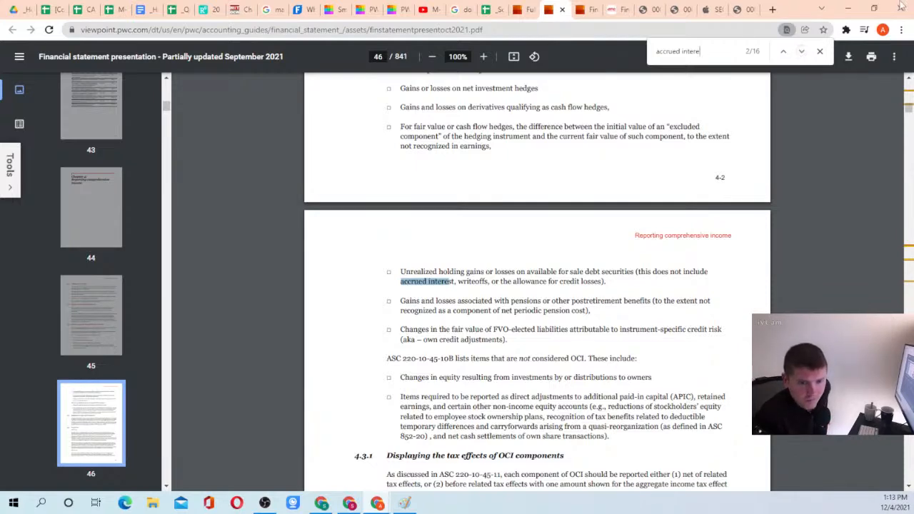
Open AMC's September 30, 2021 filing and examine the interest lines in its cash flow statement's operating section
click(647, 9)
scroll(458, 258, up, 9)
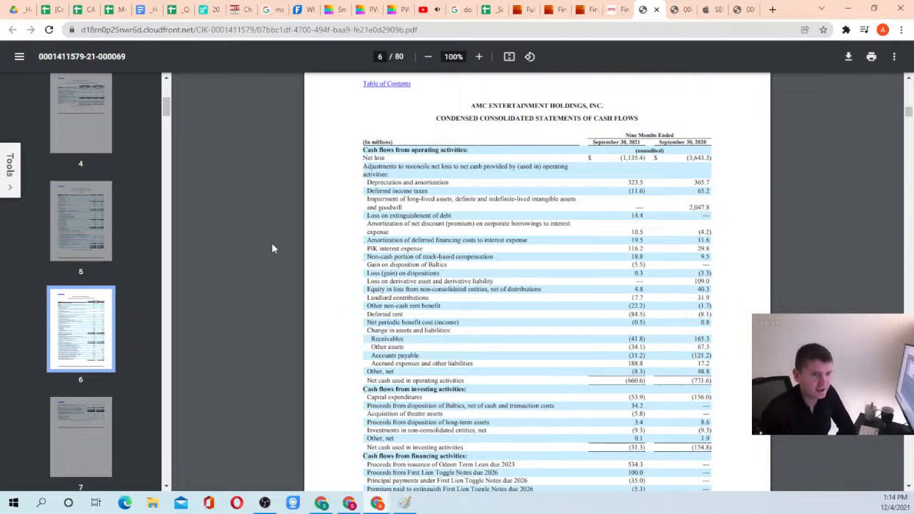
Enter the question "Where to put accrued interest on indirect cash flow" in cell D24 of the Q&A spreadsheet's Ask question sheet
click(82, 9)
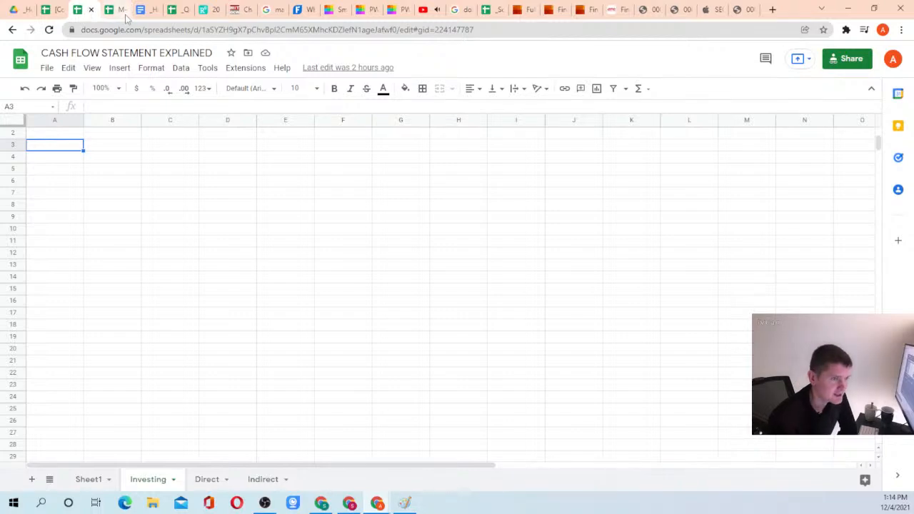
click(177, 10)
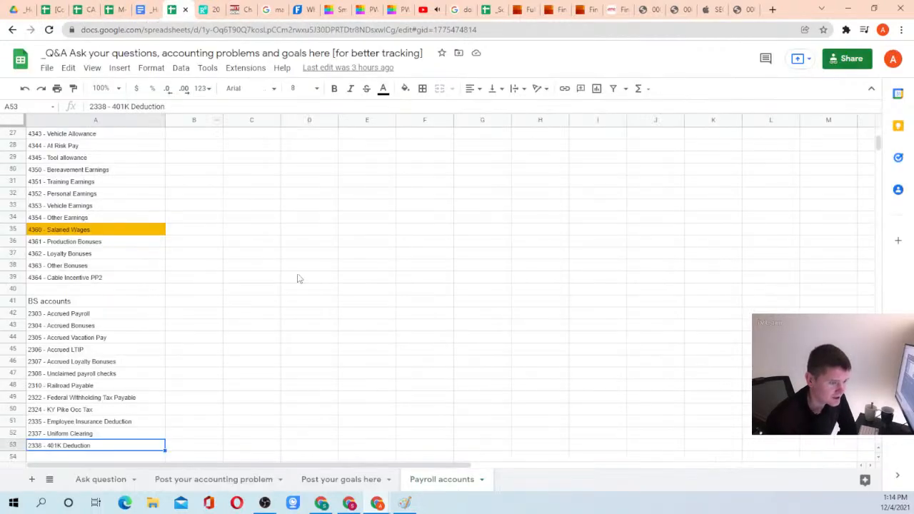
scroll(182, 314, down, 2)
click(101, 480)
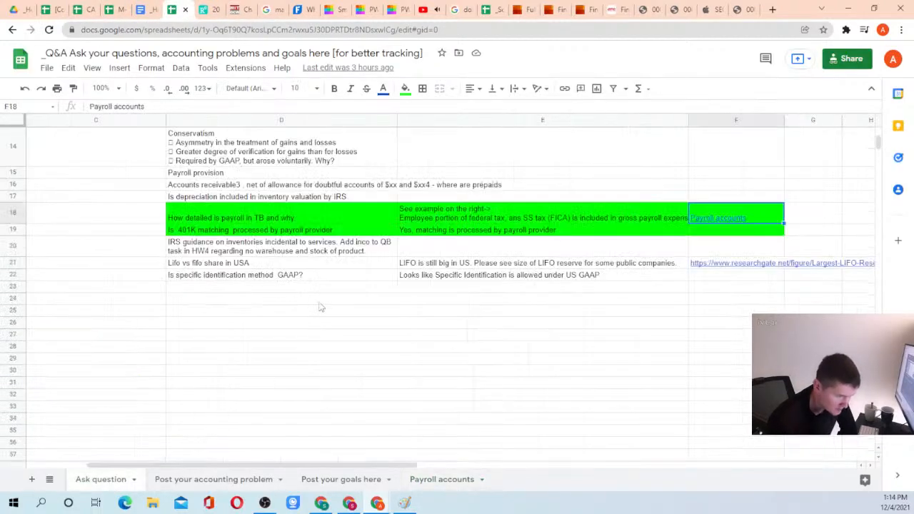
click(262, 291)
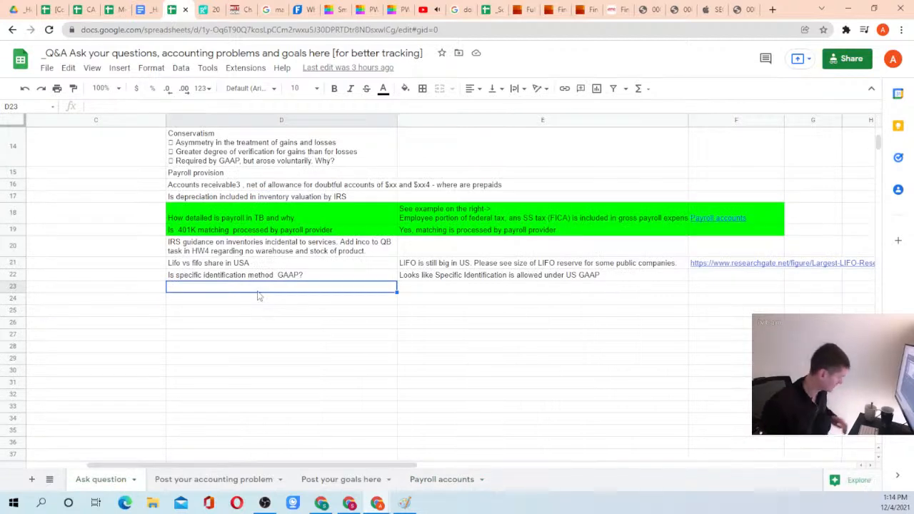
click(259, 296)
text(Where to pu)
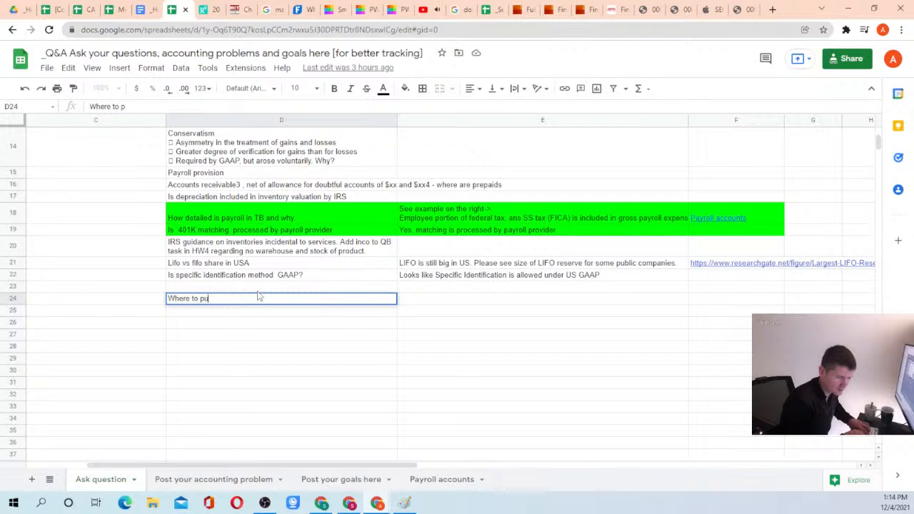
text(t accrued interest o)
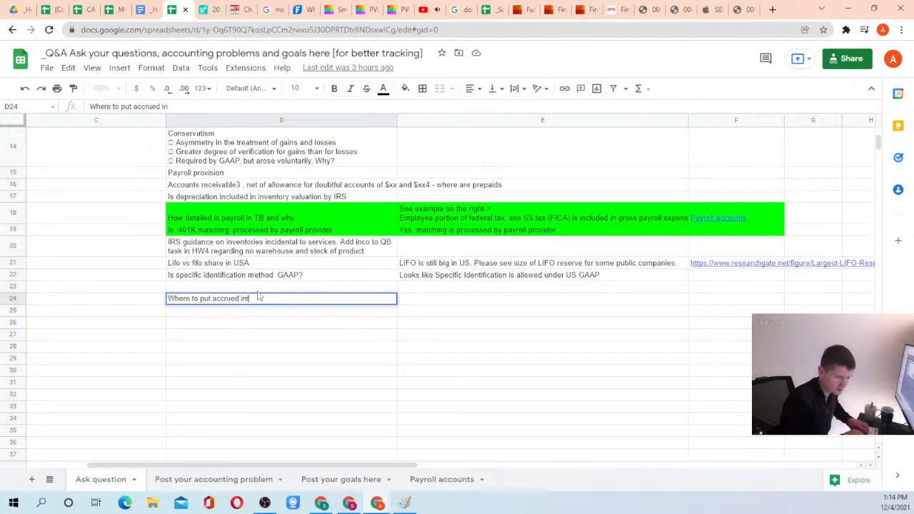
text(n indirect cash flow)
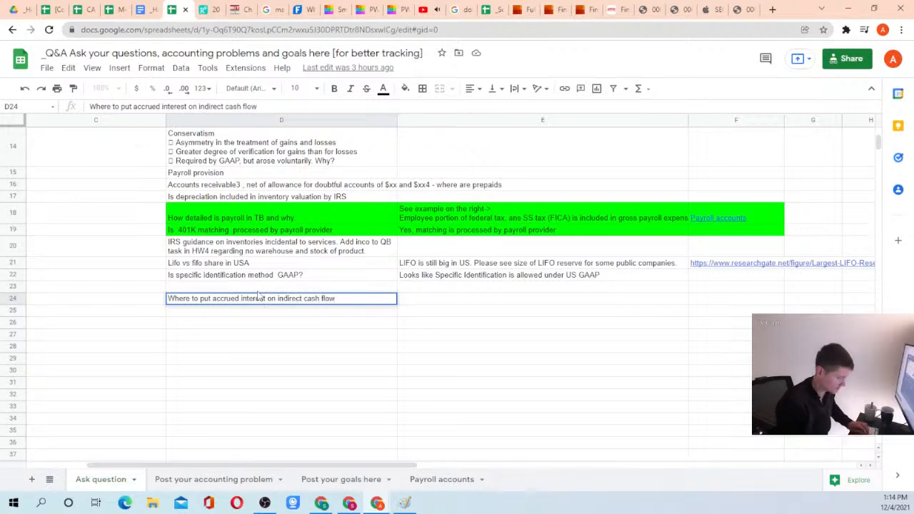
key(Return)
key(Up)
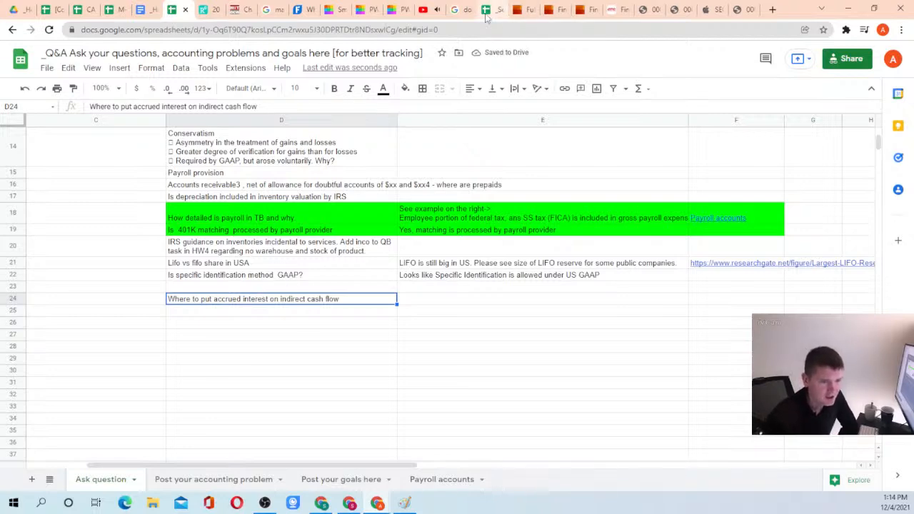
Open AMC's 2020 annual filing and examine how its operating cash flow section on page 87 presents interest adjustments
click(109, 9)
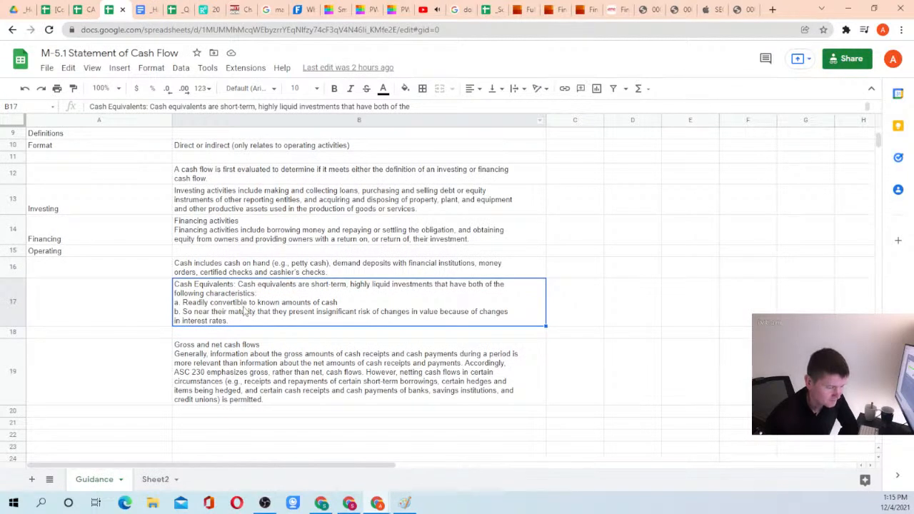
click(675, 9)
scroll(504, 328, up, 15)
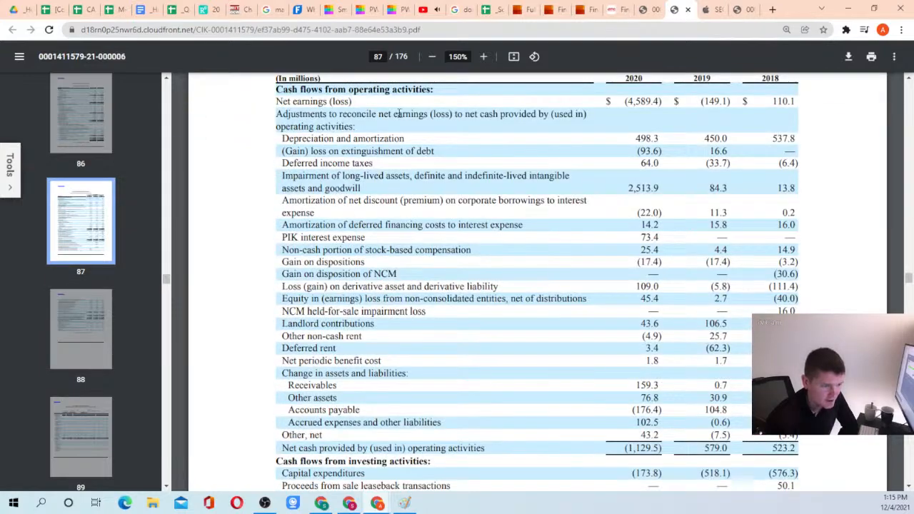
scroll(346, 334, down, 2)
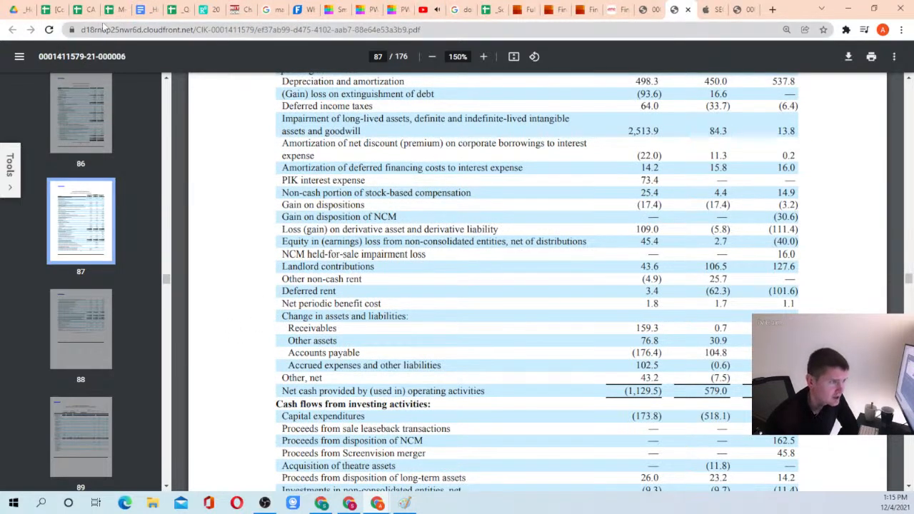
Add the line "Non-cash interest accrued" in cell B9 of the Transaction practice spreadsheet's CF-Indirect sheet and fill it yellow
click(81, 10)
click(112, 10)
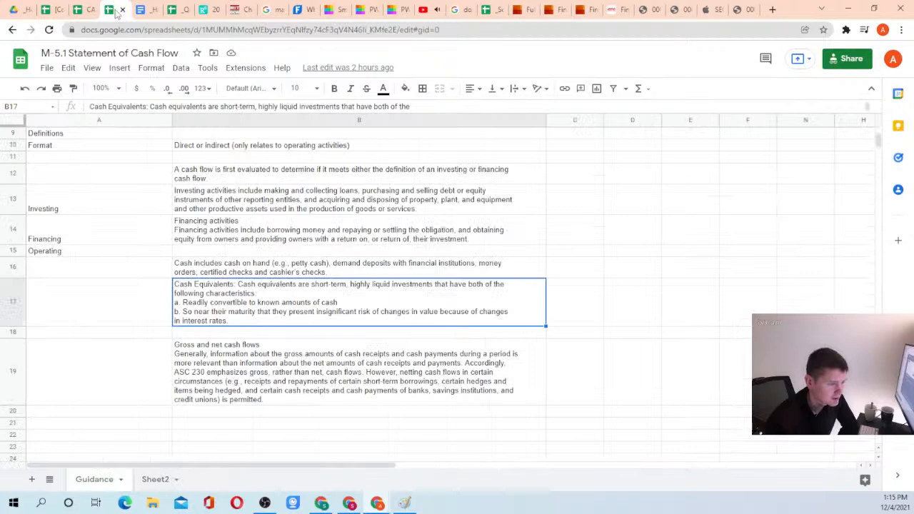
click(59, 9)
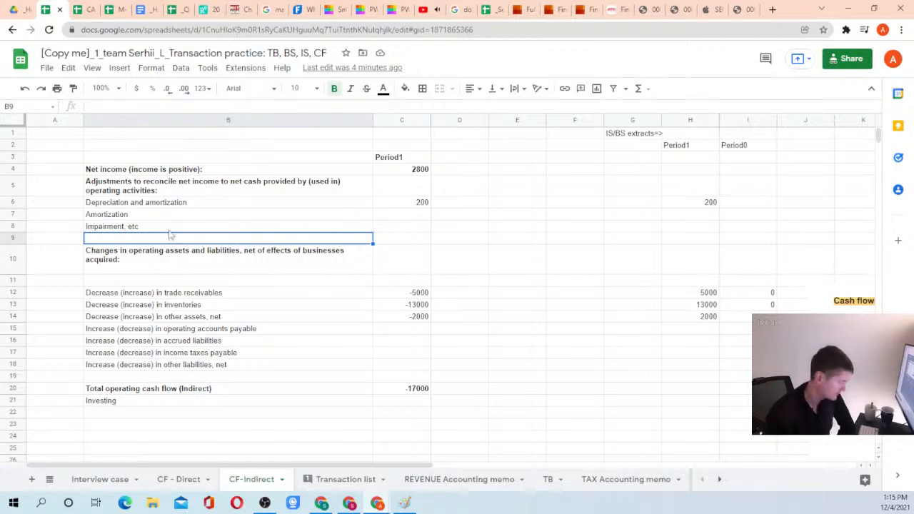
text(Non-cash )
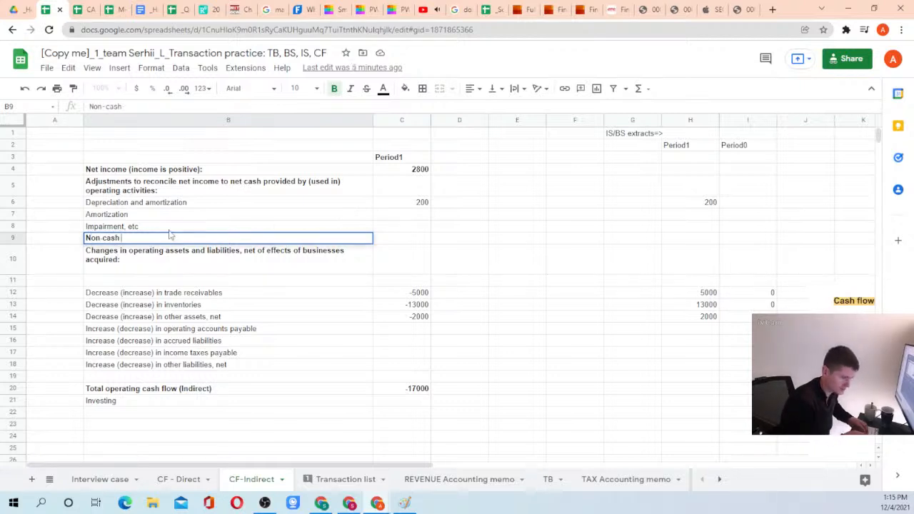
text(interest accrued)
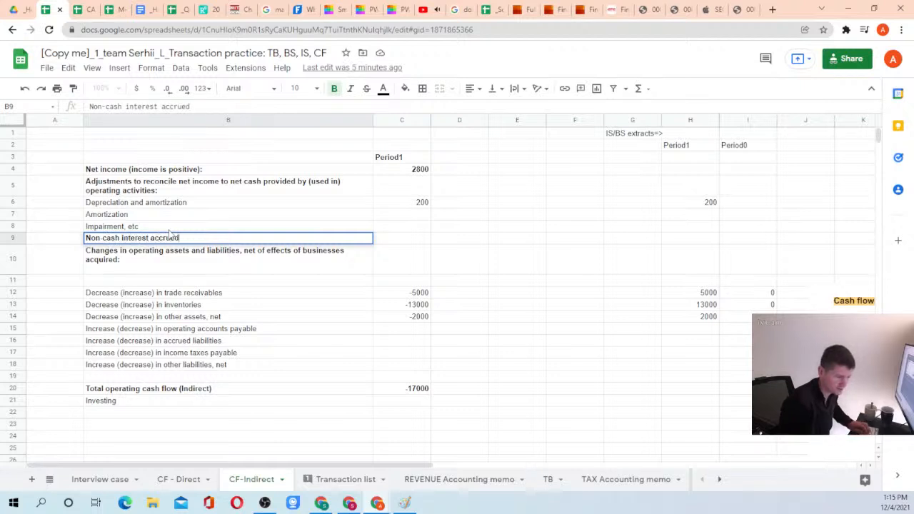
key(Return)
key(Up)
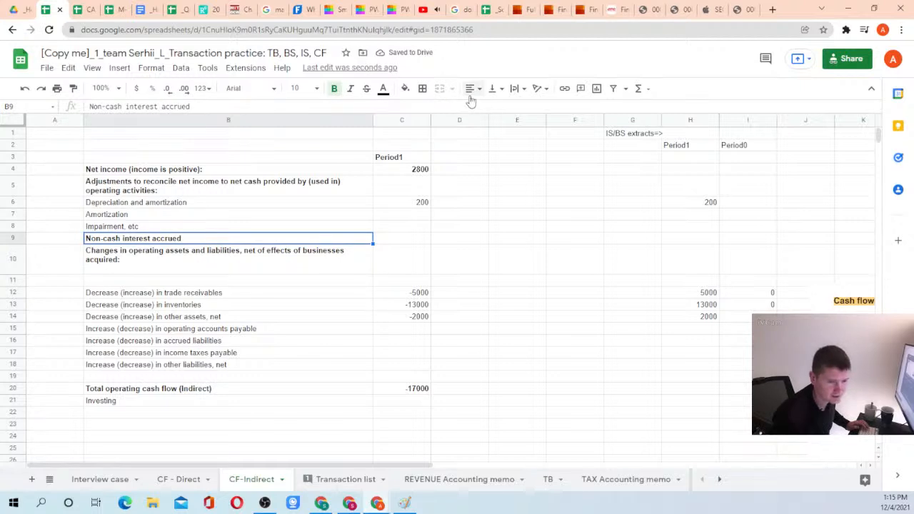
click(405, 87)
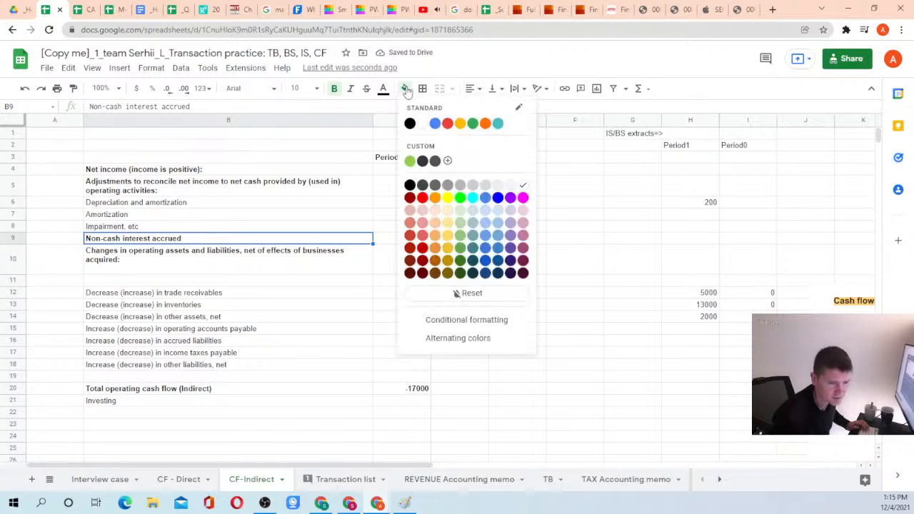
click(448, 199)
Attach the comment "to check on presentation" to the "Non-cash interest accrued" cell and view it there
right_click(164, 242)
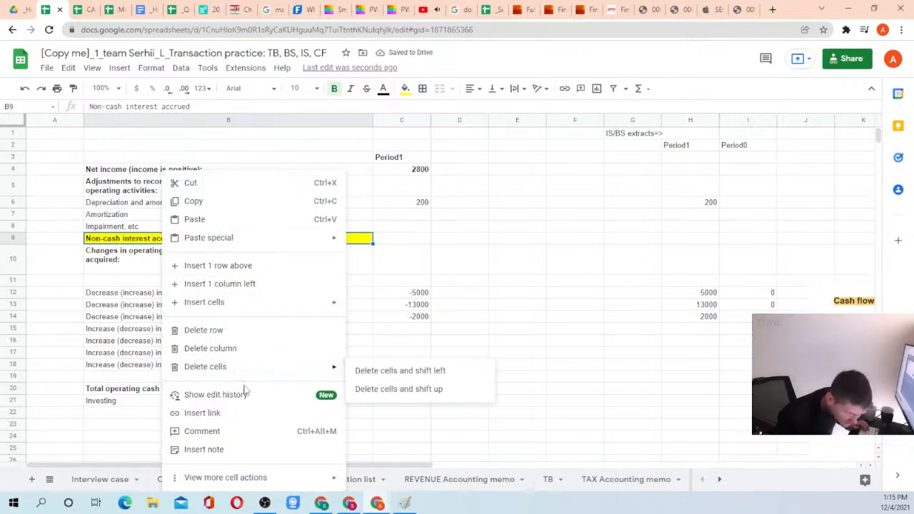
click(239, 433)
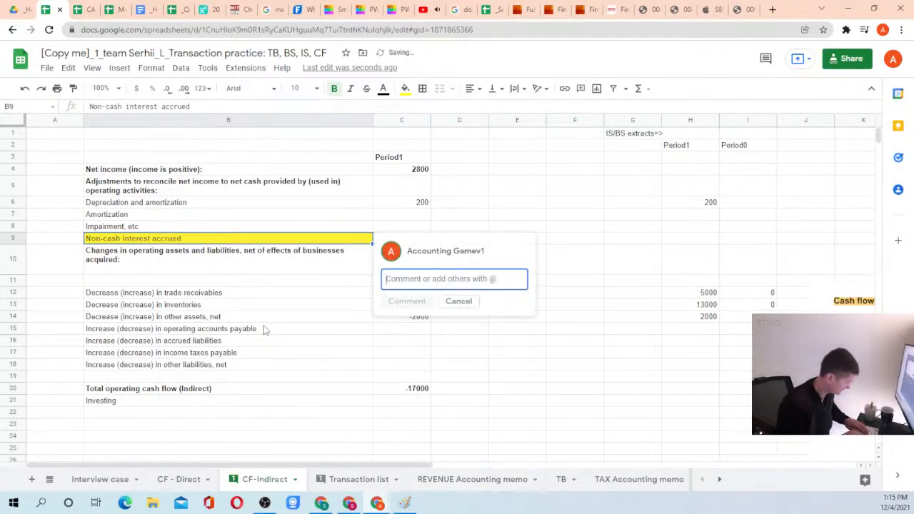
text(to check)
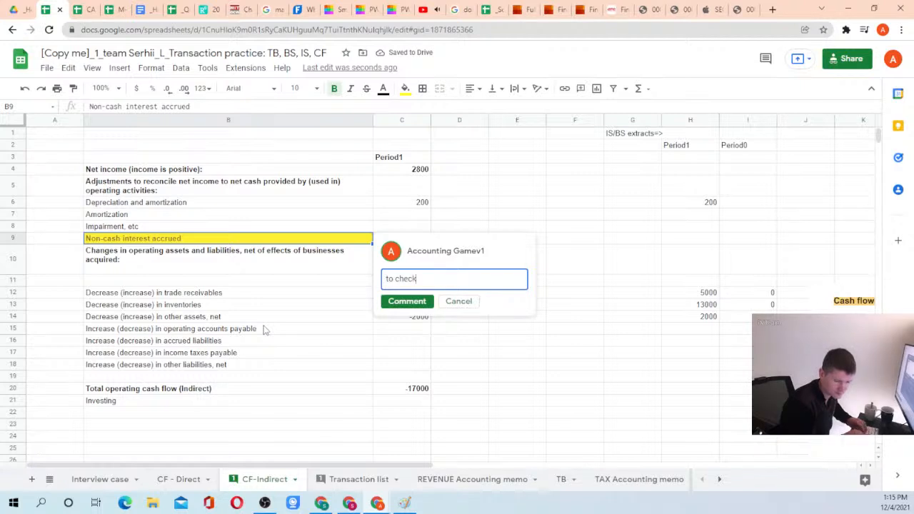
text( on presentation)
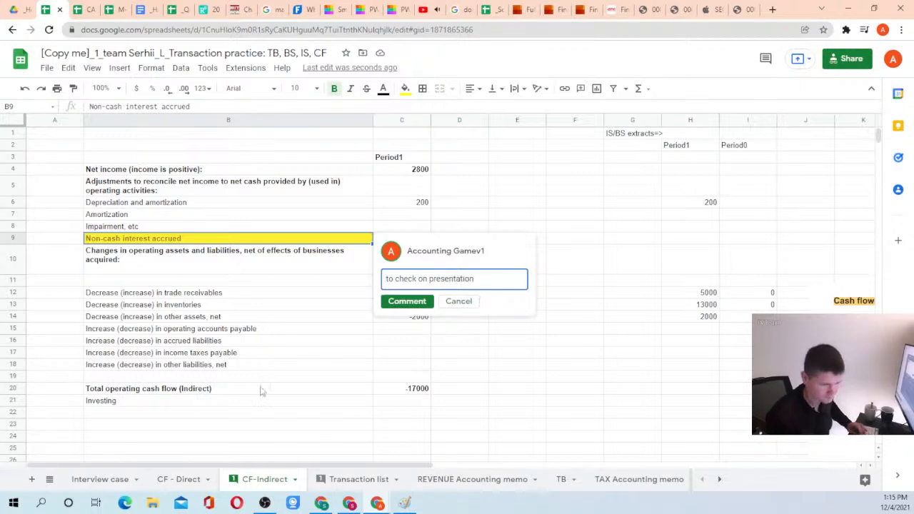
click(407, 302)
click(452, 214)
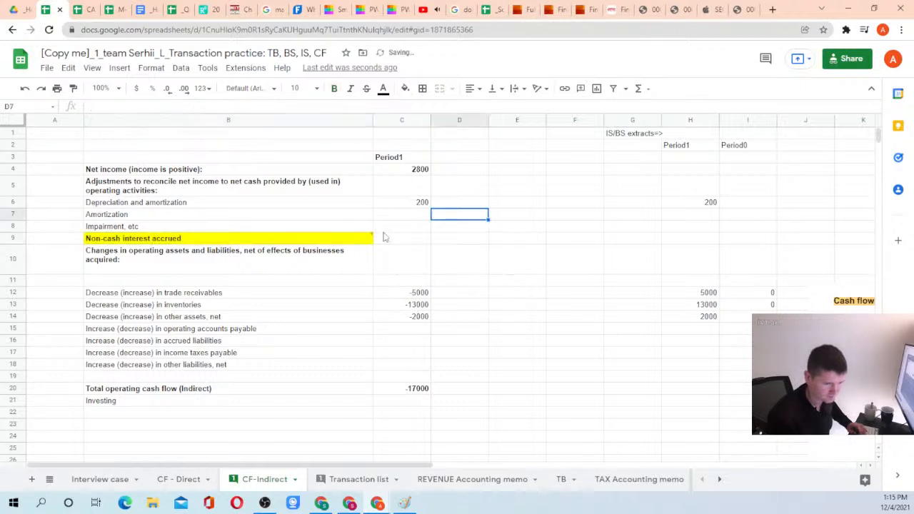
click(384, 238)
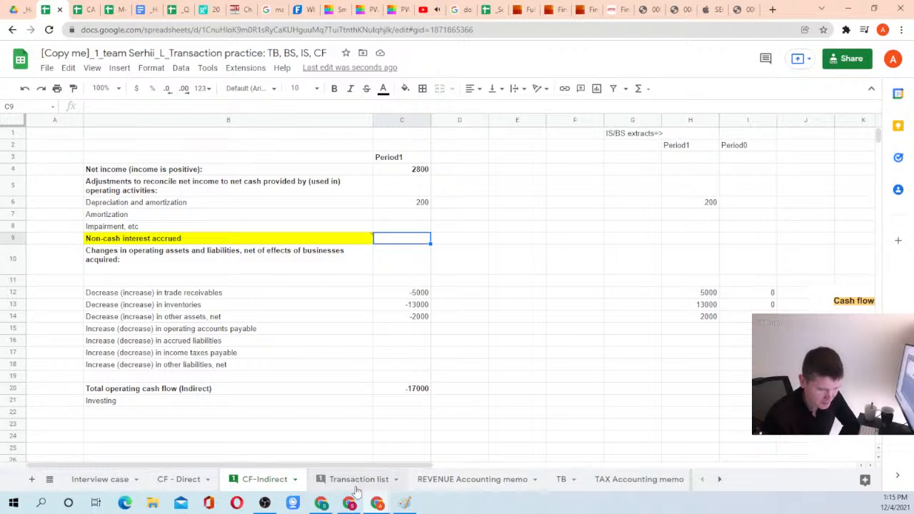
click(129, 242)
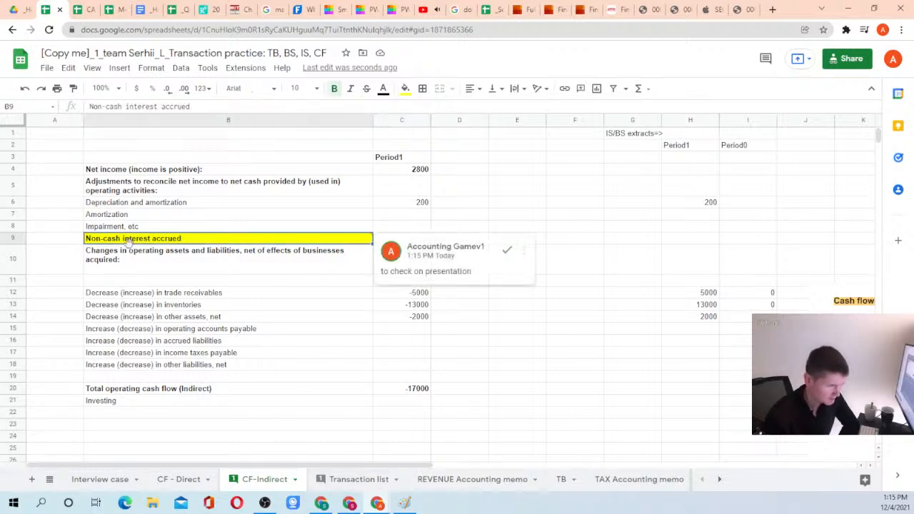
Copy the "Non-cash interest accrued" label into cell A23 of the TB sheet, as the CF mapping for Accrued interest - Mortgage
key(ctrl+c)
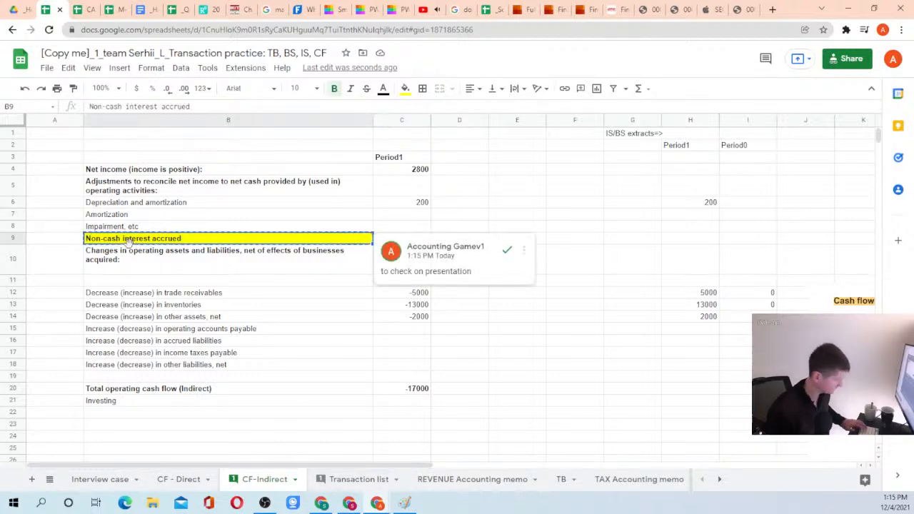
click(565, 479)
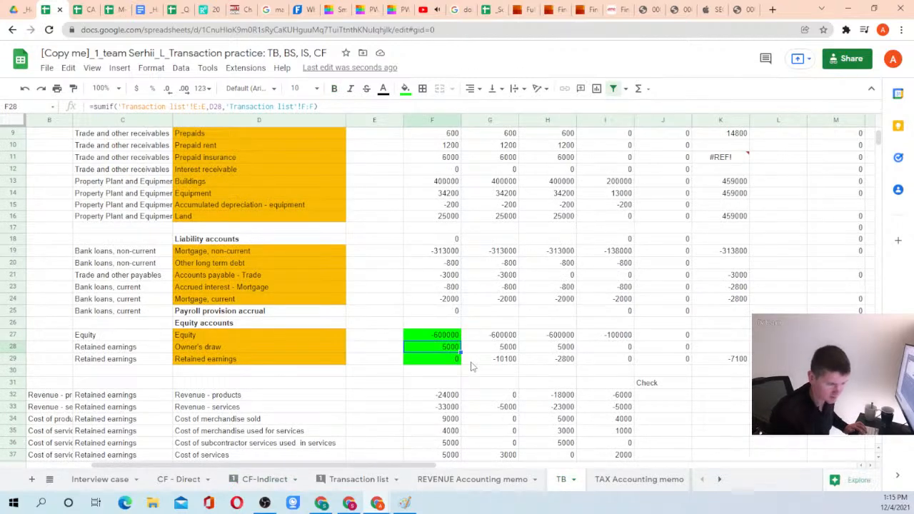
key(Right)
key(Right)
key(Right)
key(Up)
key(Up)
key(Up)
key(Up)
key(Up)
key(Up)
key(Up)
key(Up)
key(Up)
key(Up)
key(Up)
key(Right)
key(Right)
key(Right)
key(Right)
key(Right)
key(Right)
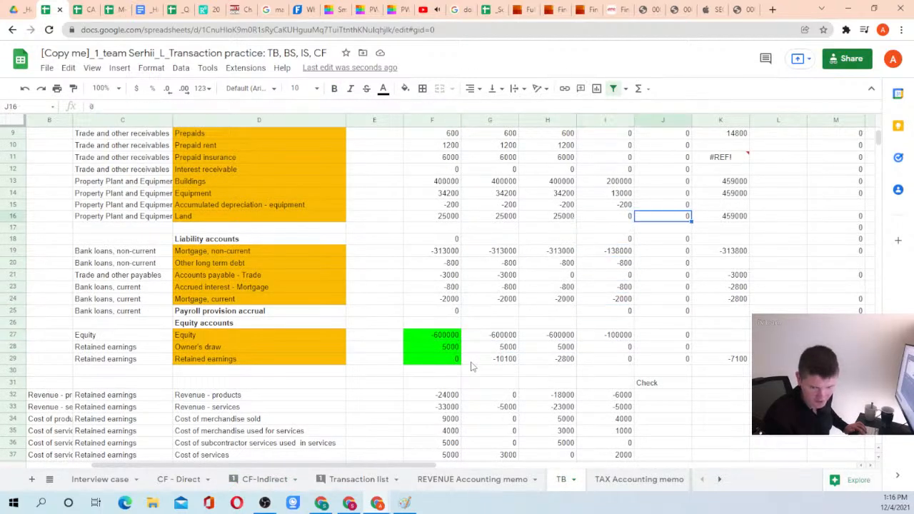
key(Left)
key(Left)
key(Up)
key(Up)
key(Up)
key(Up)
key(Up)
key(Up)
key(Up)
key(Up)
key(Up)
key(Up)
key(Up)
key(Up)
key(Up)
key(Up)
key(Up)
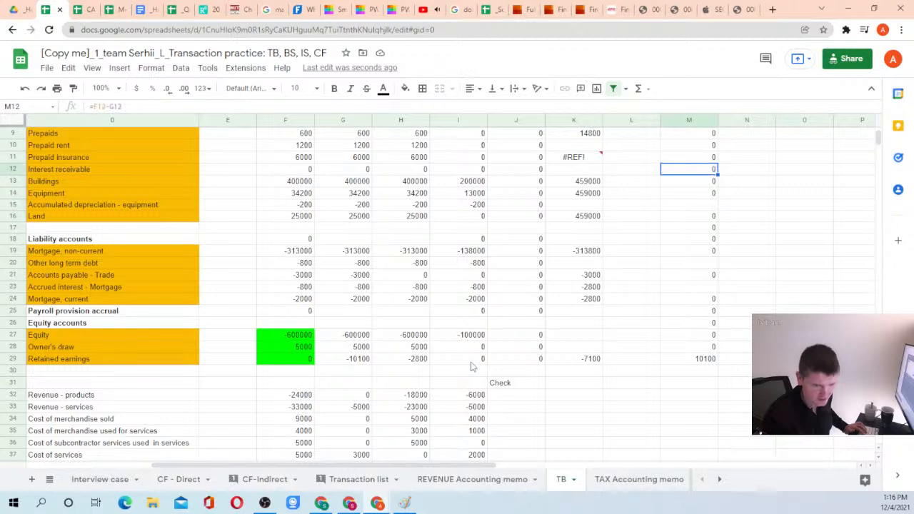
key(Left)
key(Left)
key(Left)
key(Left)
key(Left)
key(Down)
key(Down)
key(Down)
key(Down)
key(Down)
key(Down)
key(Down)
key(Down)
key(Down)
key(Down)
key(Down)
key(Down)
key(Down)
key(Down)
key(Down)
key(Down)
key(Down)
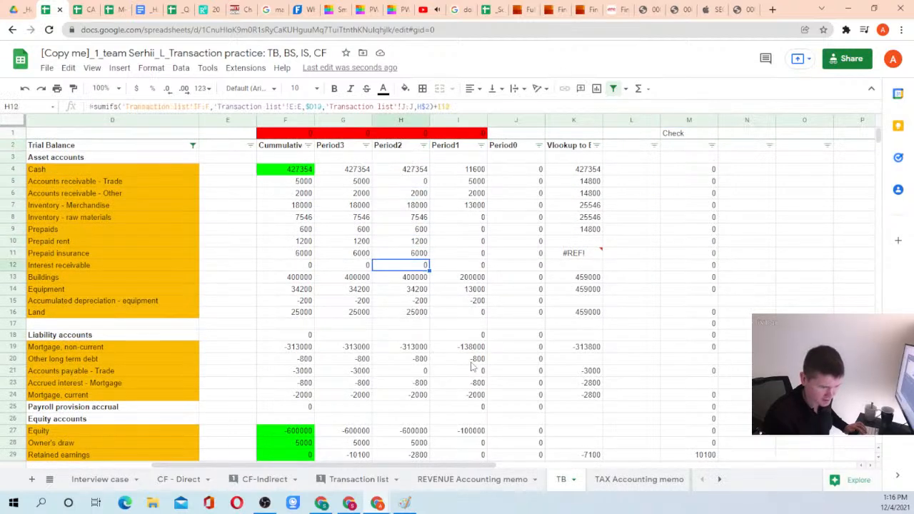
key(Right)
key(Down)
key(Down)
key(Left)
key(Left)
key(Left)
key(Left)
key(Left)
key(Left)
key(Left)
key(Left)
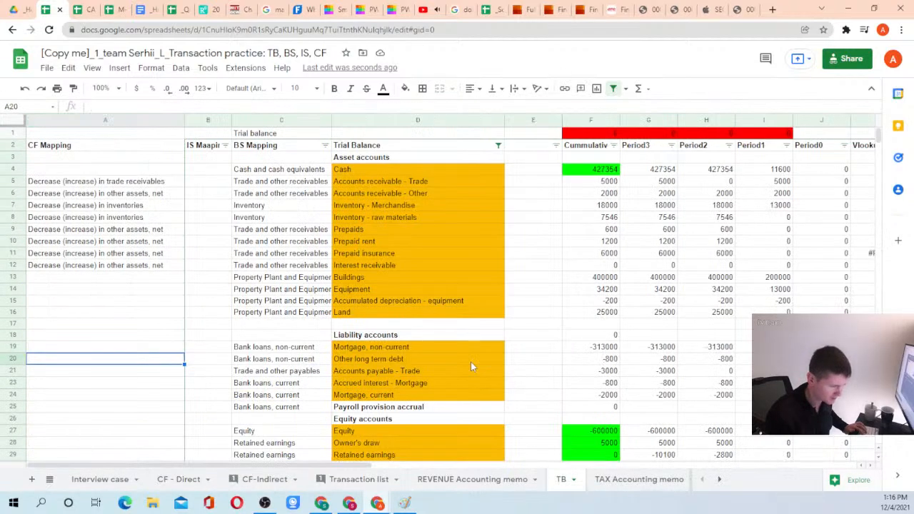
key(Right)
key(Right)
key(Right)
key(Down)
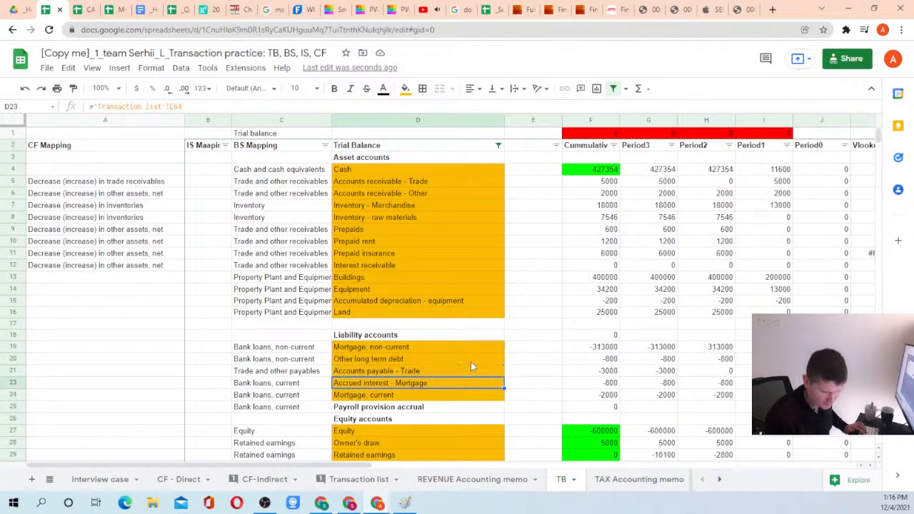
key(Down)
key(Right)
key(Right)
key(Right)
key(Right)
key(Right)
key(Left)
key(Left)
key(Left)
key(Left)
key(Left)
key(Left)
key(Left)
key(Left)
key(ctrl+v)
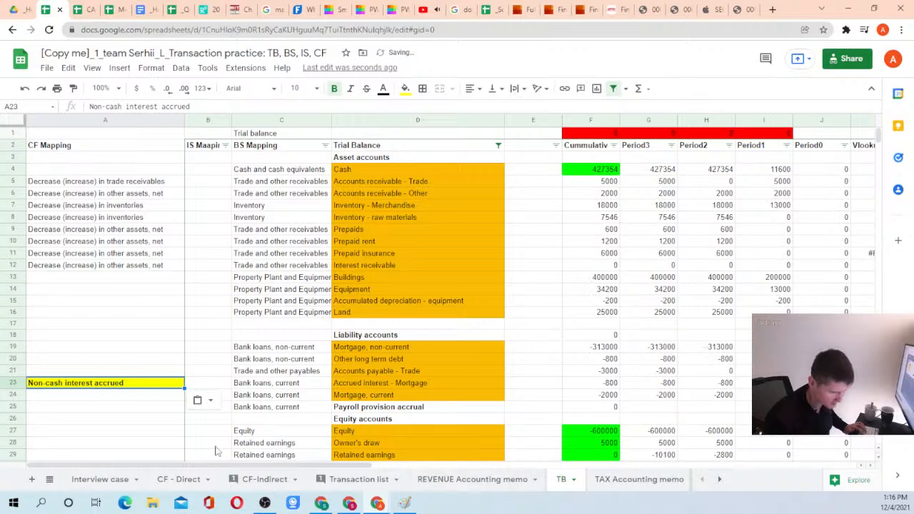
Copy the trade receivables extract formulas in H12:I12 of the CF-Indirect sheet to H9:I9 for the Non-cash interest accrued line
click(186, 480)
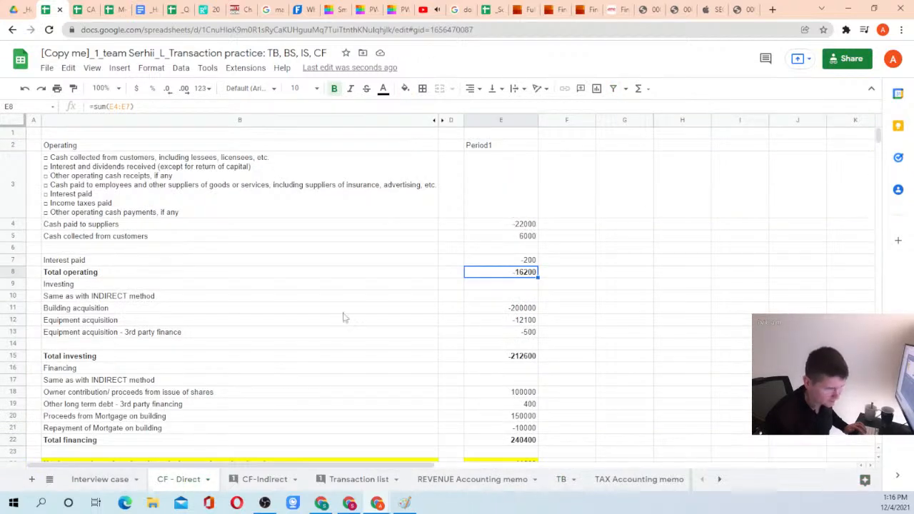
click(243, 480)
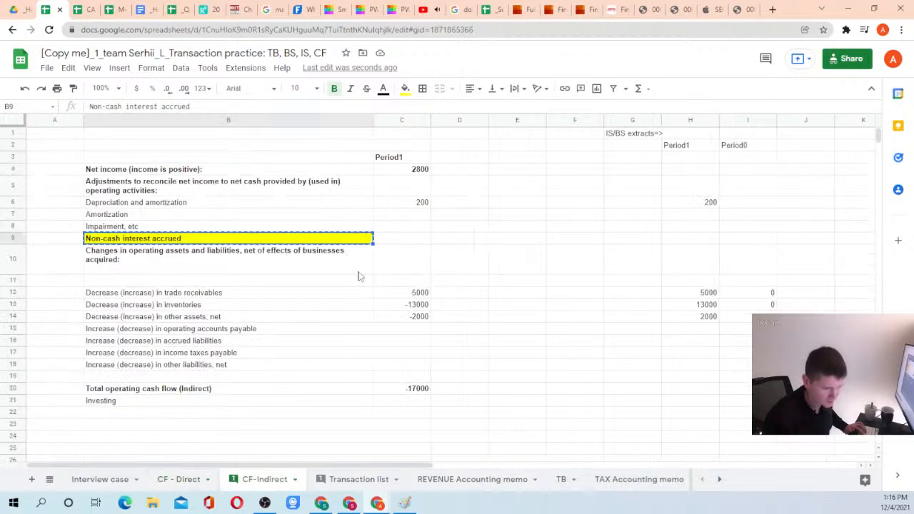
key(Right)
key(Right)
key(Right)
key(Right)
key(Right)
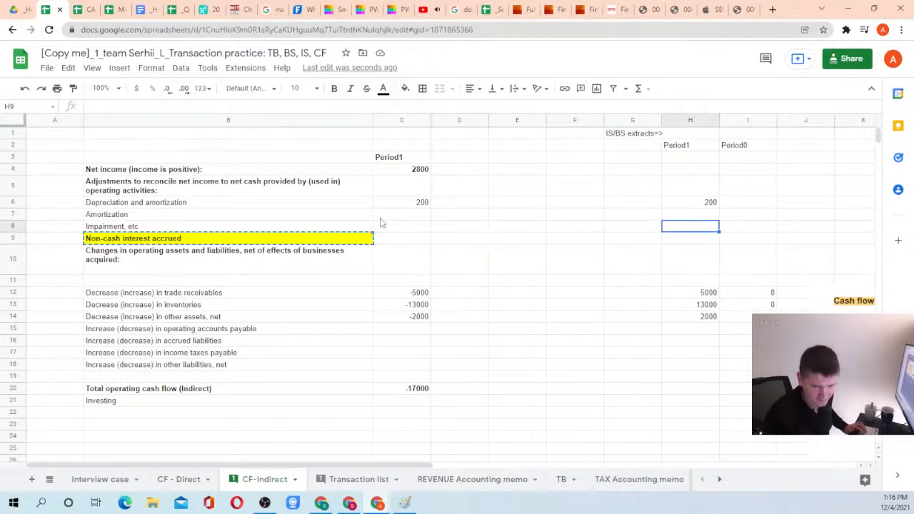
key(Up)
key(Up)
key(Up)
key(Down)
key(Down)
key(Down)
key(Down)
key(Down)
key(Down)
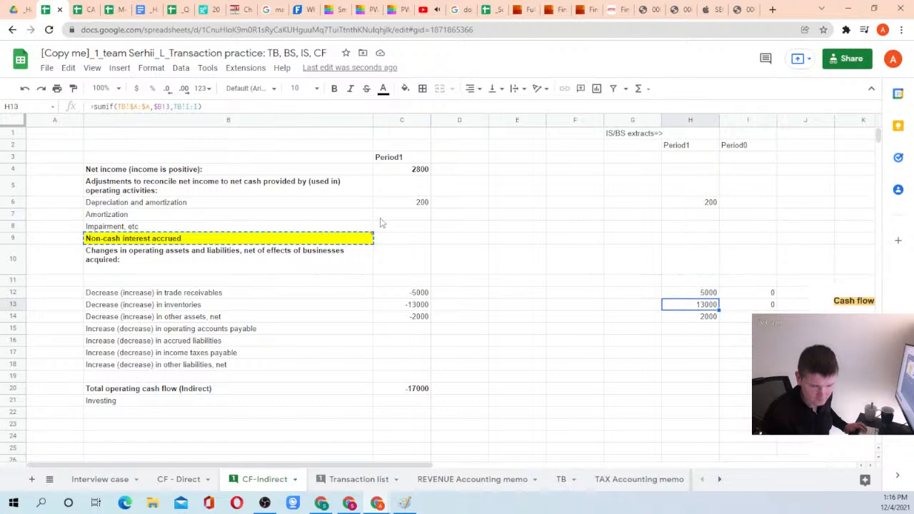
key(Up)
key(shift+Right)
key(ctrl+c)
key(Up)
key(Up)
key(Up)
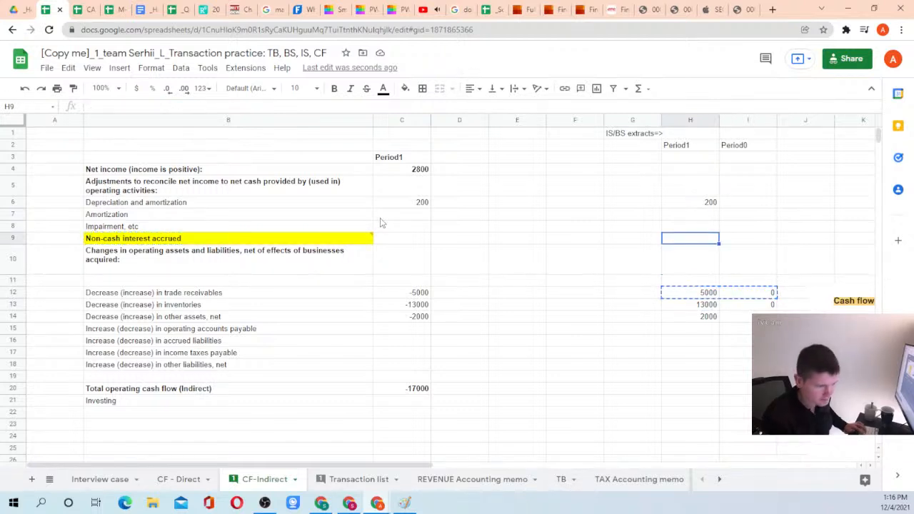
key(ctrl+v)
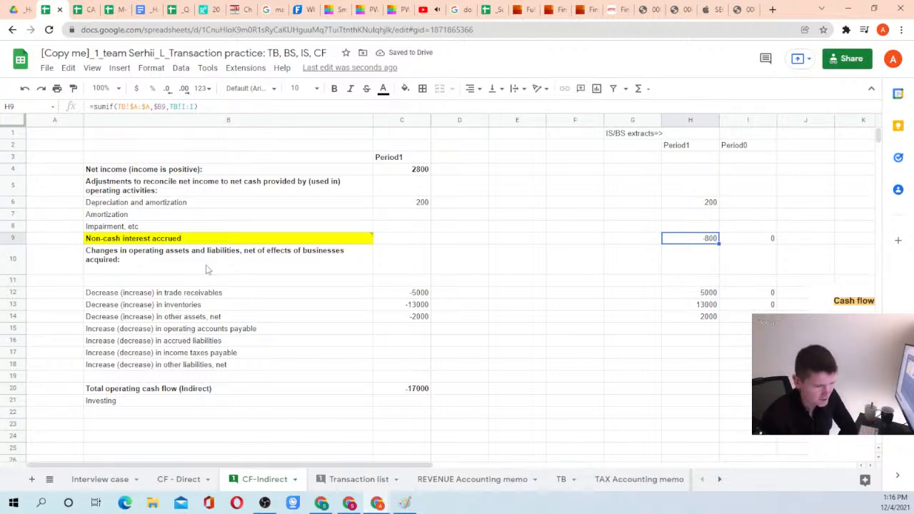
drag(143, 365, 350, 365)
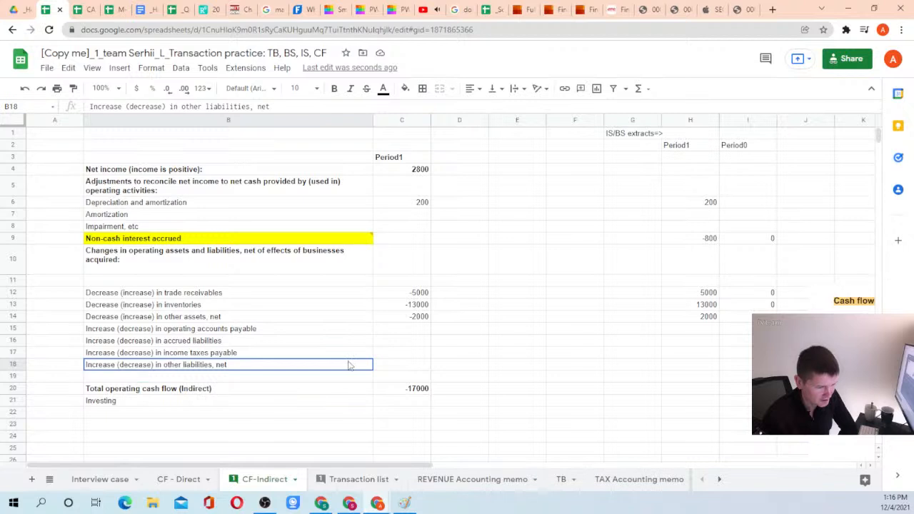
click(185, 241)
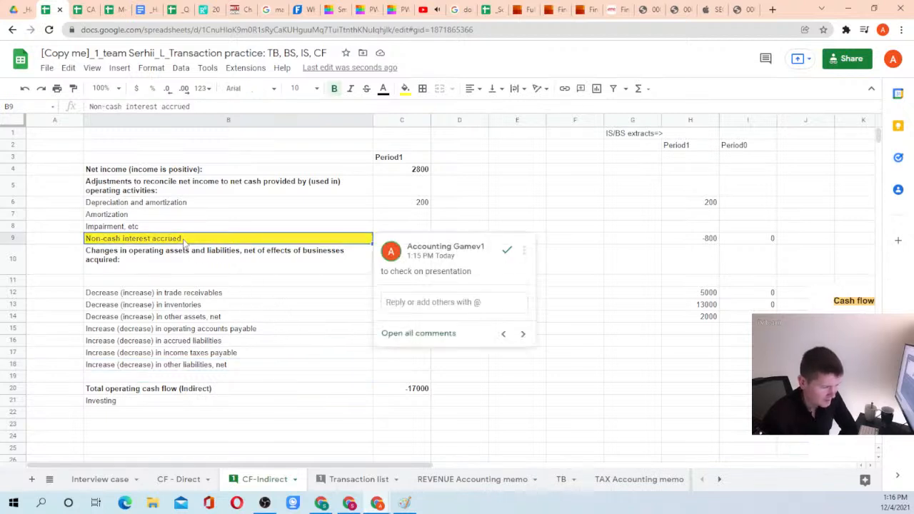
click(469, 229)
click(631, 241)
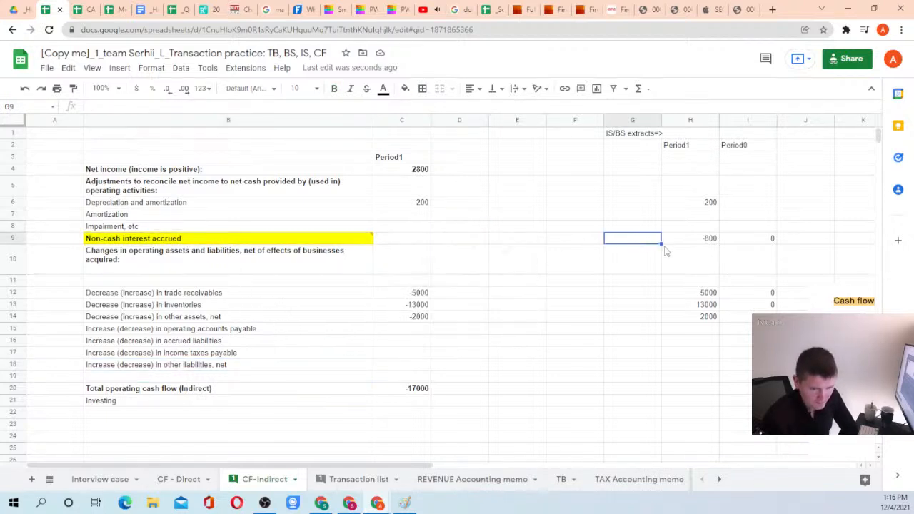
Enter the formula =-H9 in cell C9 as the Period1 amount for Non-cash interest accrued
click(403, 241)
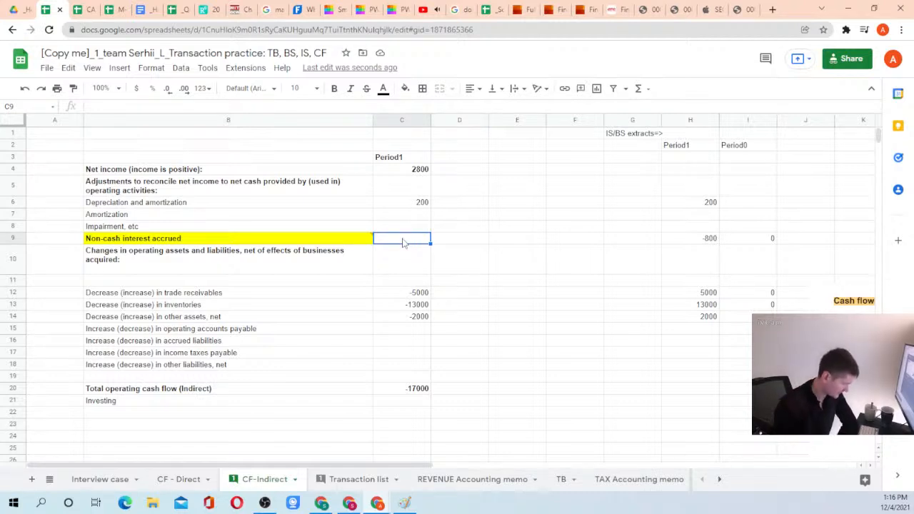
text(=-)
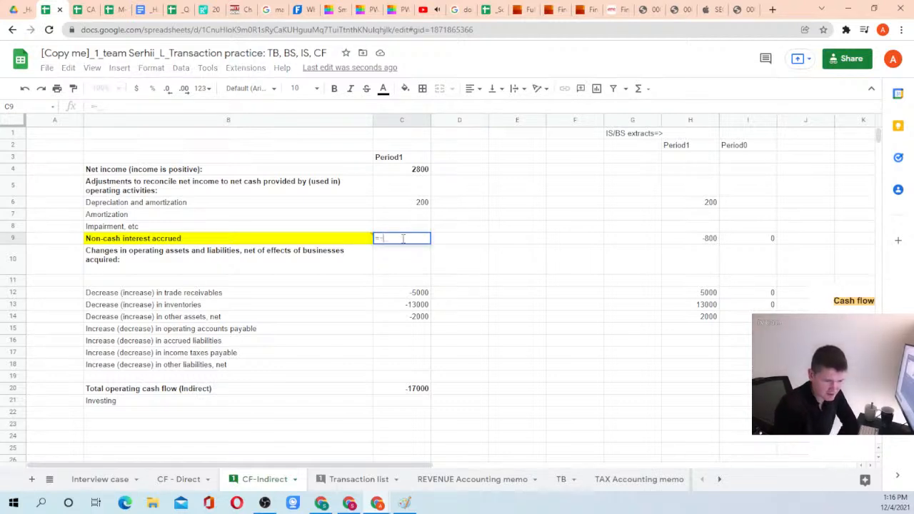
key(Right)
key(Right)
key(Right)
key(Right)
key(Right)
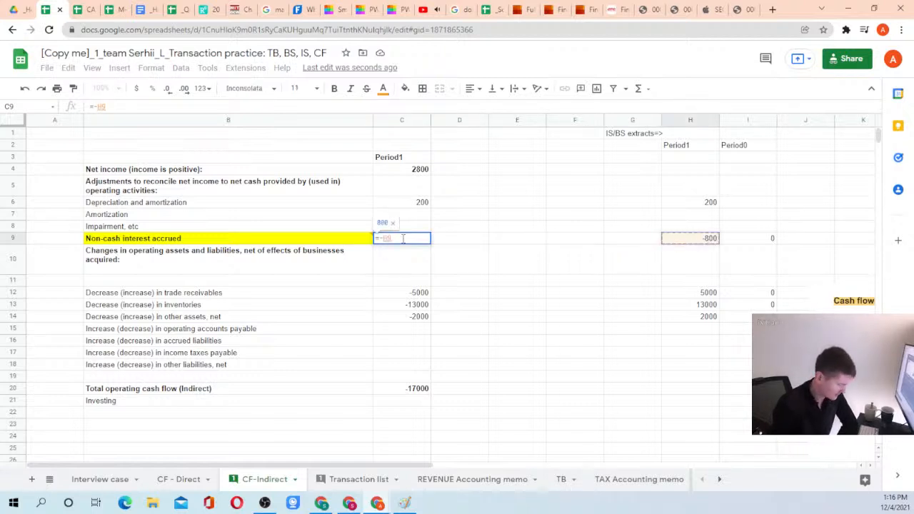
key(Return)
key(Up)
key(Right)
key(Right)
key(Right)
key(Right)
key(Right)
key(Left)
key(Left)
key(Left)
key(Left)
key(Left)
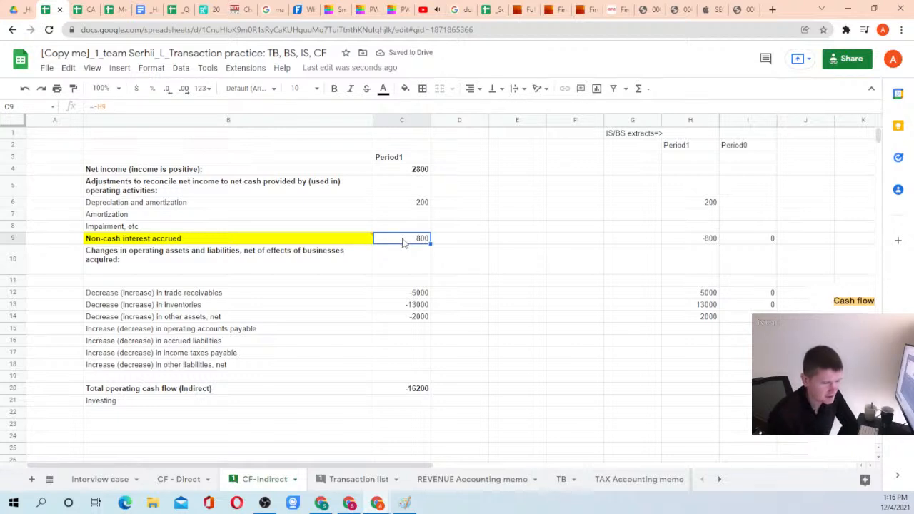
Check the Non-cash interest accrued line and compare the indirect total operating cash flow with Total operating on the CF - Direct sheet
click(379, 204)
click(398, 237)
click(236, 241)
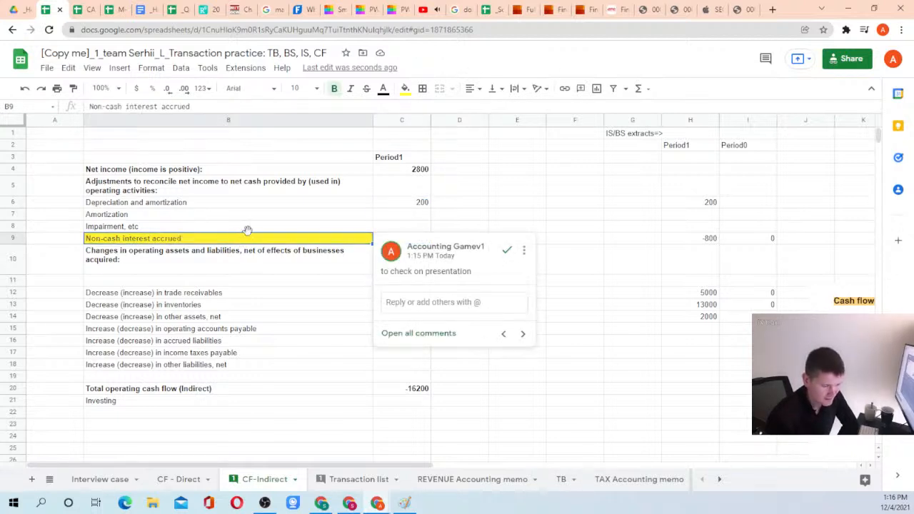
click(261, 206)
click(428, 238)
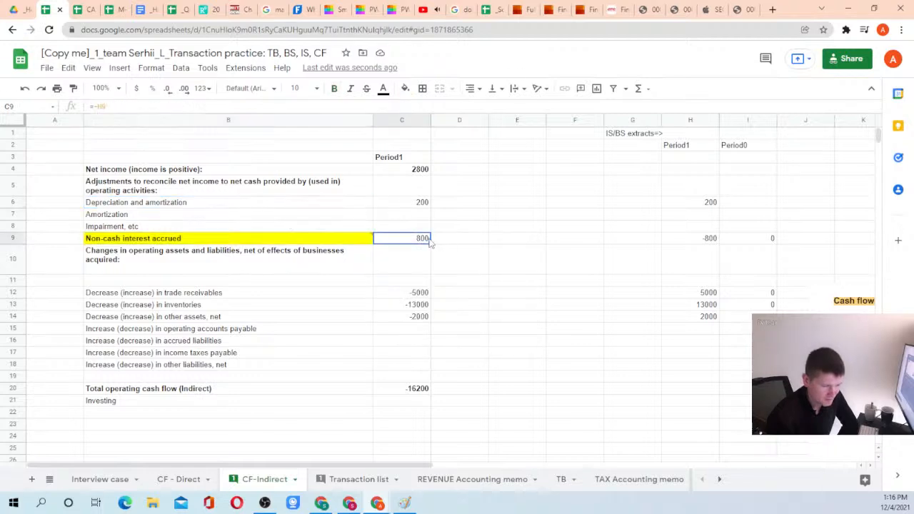
click(411, 392)
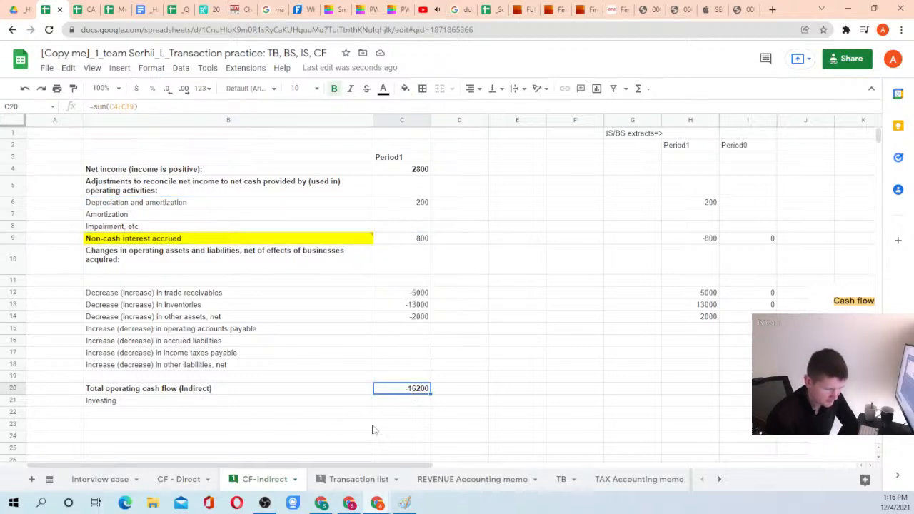
click(184, 480)
scroll(514, 289, up, 3)
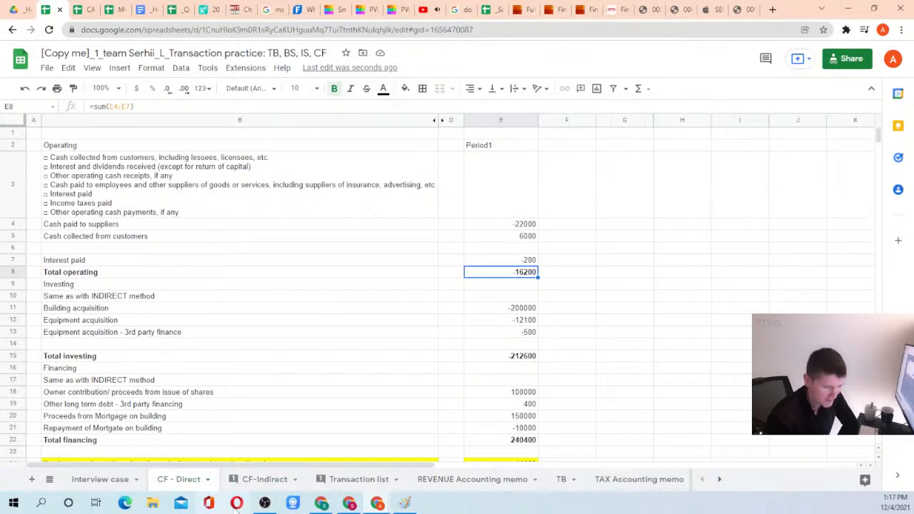
click(261, 480)
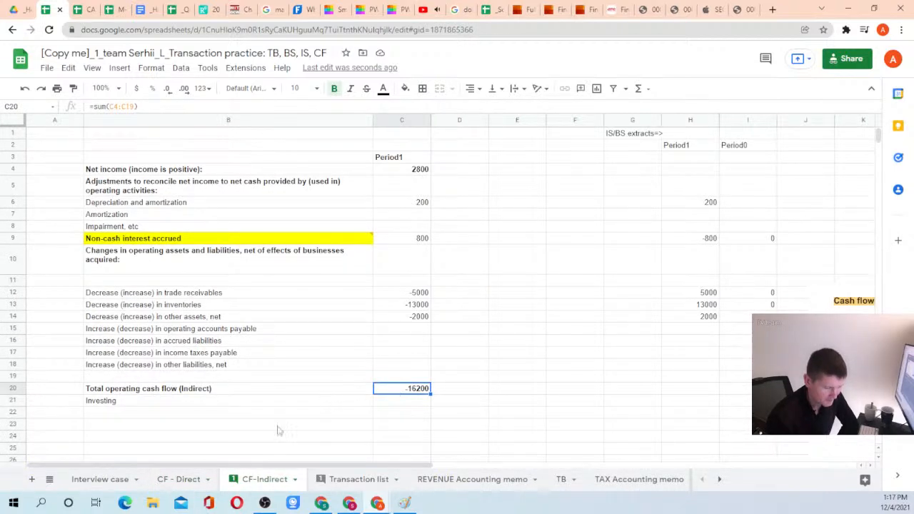
click(184, 480)
scroll(438, 327, down, 3)
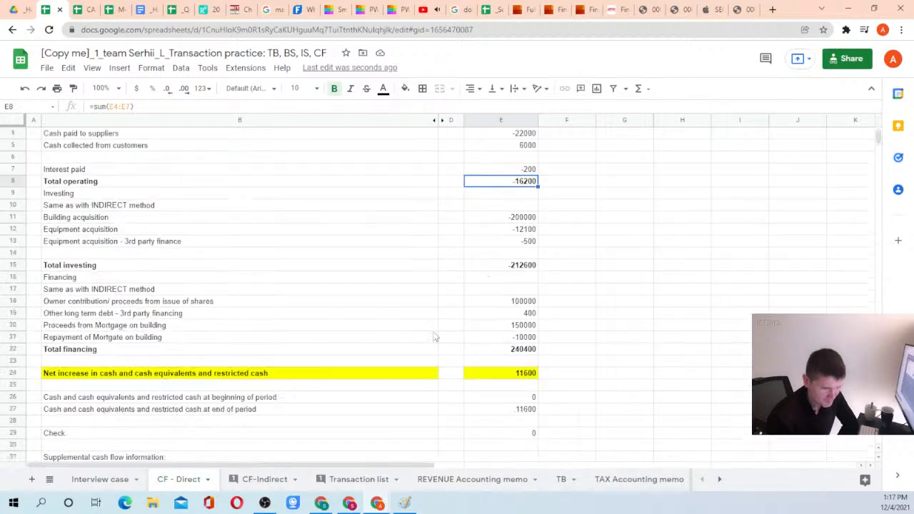
Review the CF-Indirect sheet's Period1 reconciliation from Net income down to Total operating cash flow (Indirect)
click(266, 480)
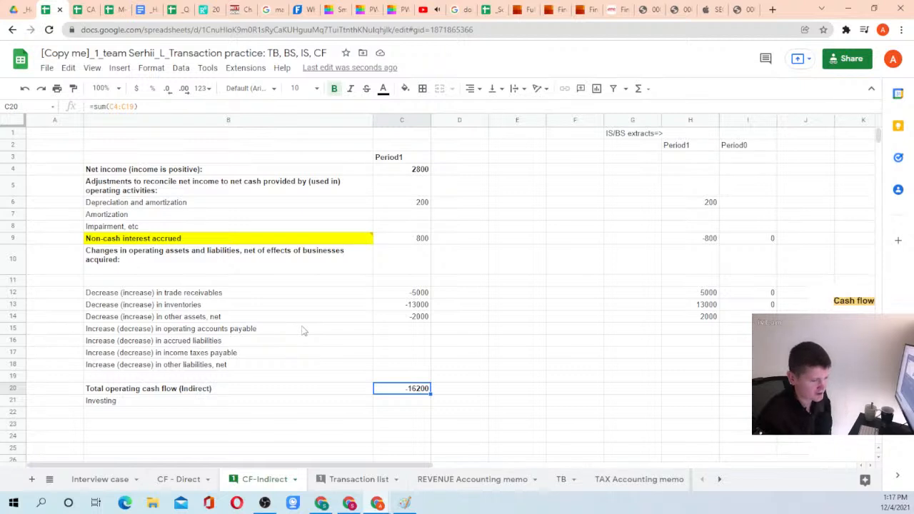
scroll(286, 344, down, 2)
scroll(283, 350, up, 2)
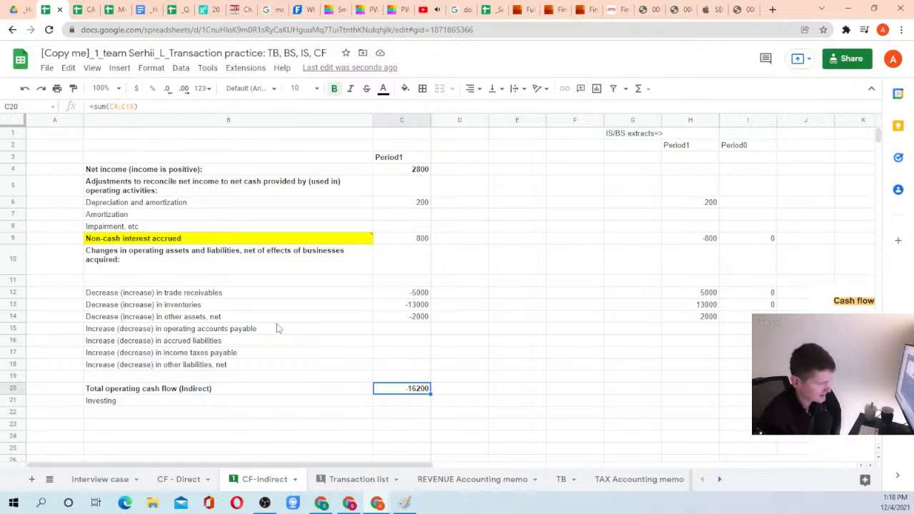
drag(403, 169, 423, 393)
click(423, 391)
drag(408, 170, 429, 390)
click(425, 390)
click(223, 390)
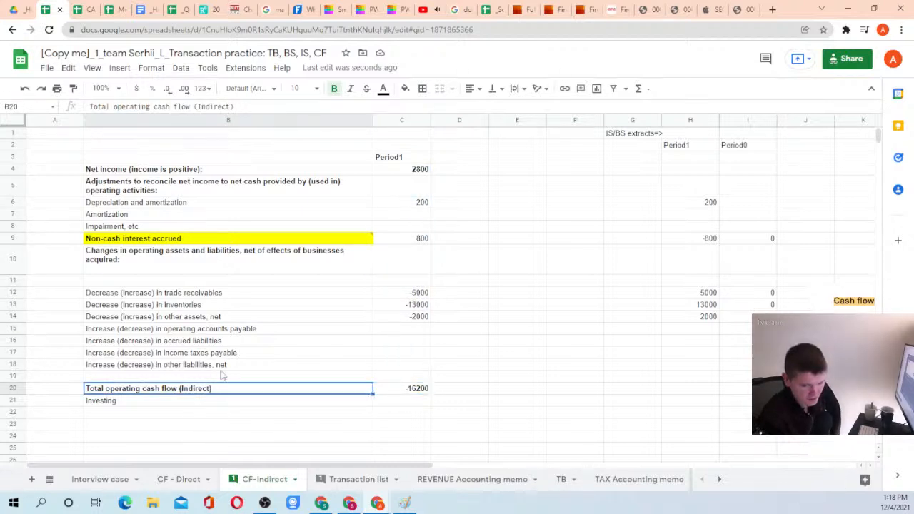
drag(393, 393, 383, 168)
click(386, 169)
drag(151, 157, 427, 402)
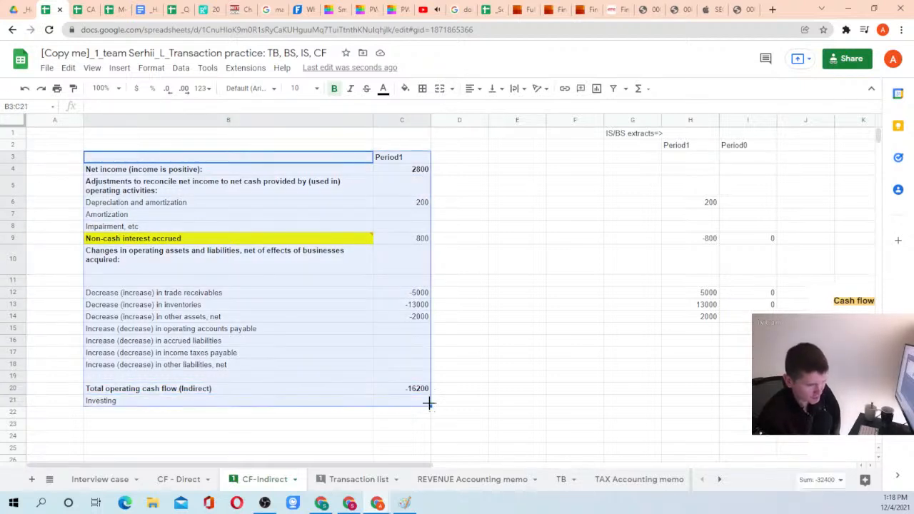
click(150, 160)
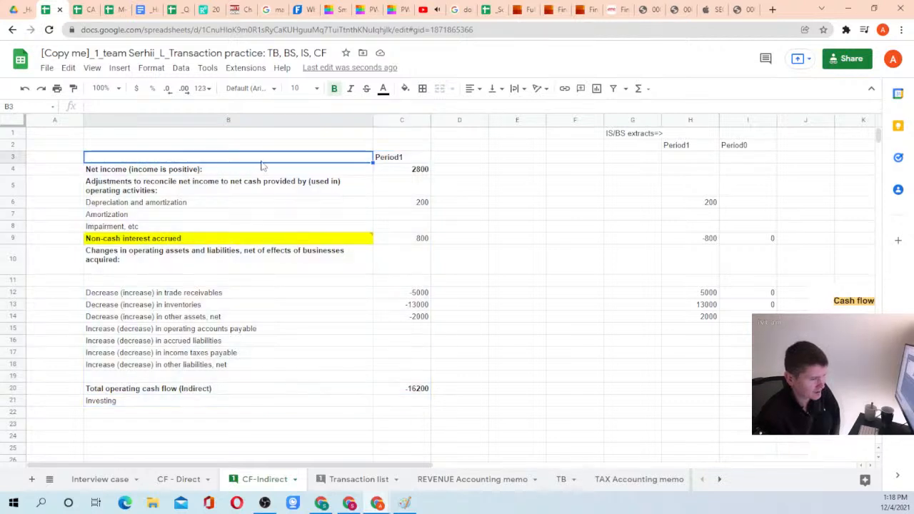
Examine the Depreciation and amortization adjustment in B6:C6 and its Period1 amount on the CF-Indirect sheet
click(199, 215)
click(220, 205)
click(412, 204)
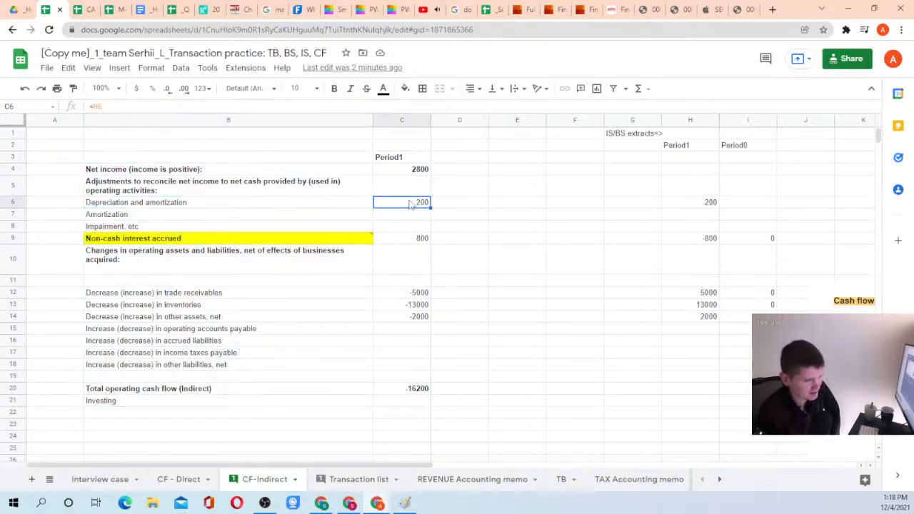
click(156, 207)
shift+click(404, 206)
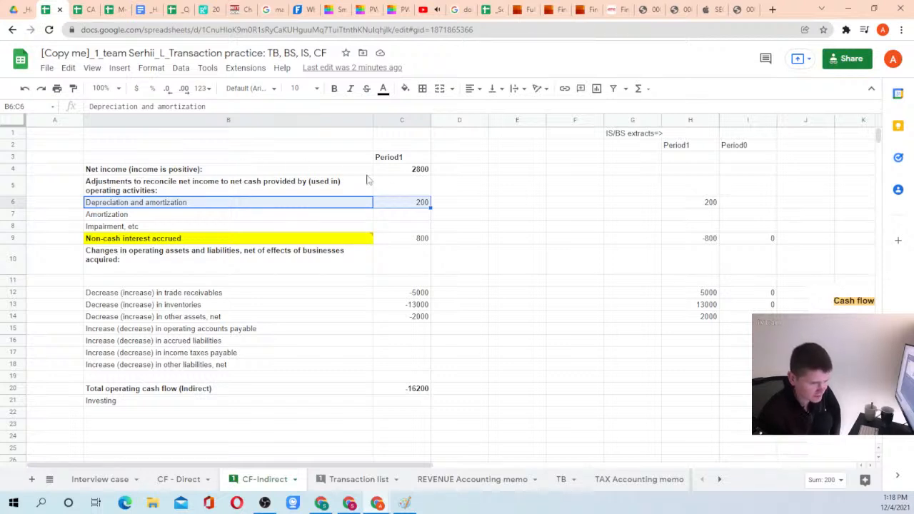
Review the complete indirect cash flow layout, including the Investing row and the empty rows beneath it
scroll(357, 318, down, 3)
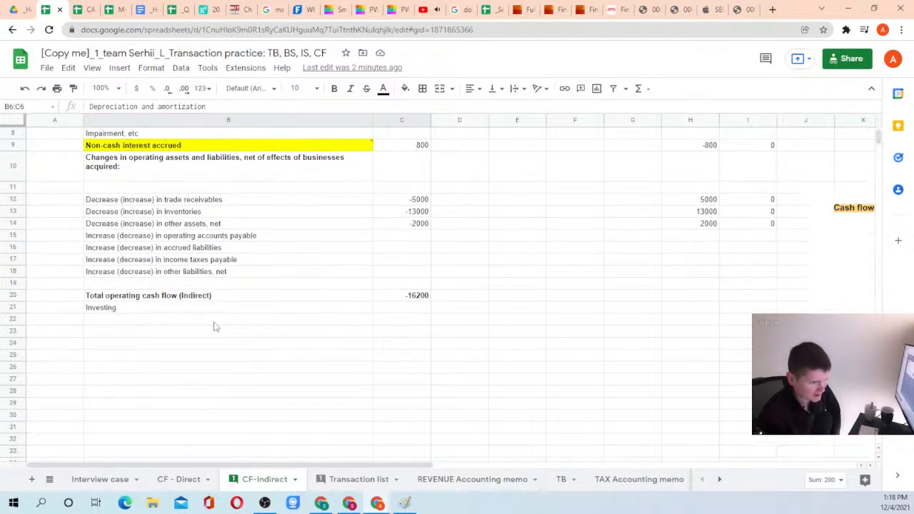
click(179, 320)
click(271, 343)
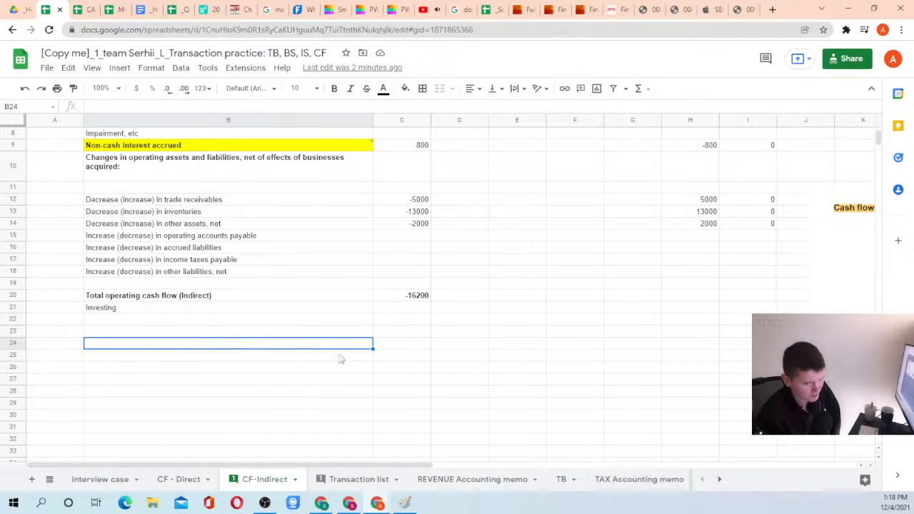
scroll(341, 359, up, 3)
drag(161, 169, 429, 402)
click(429, 402)
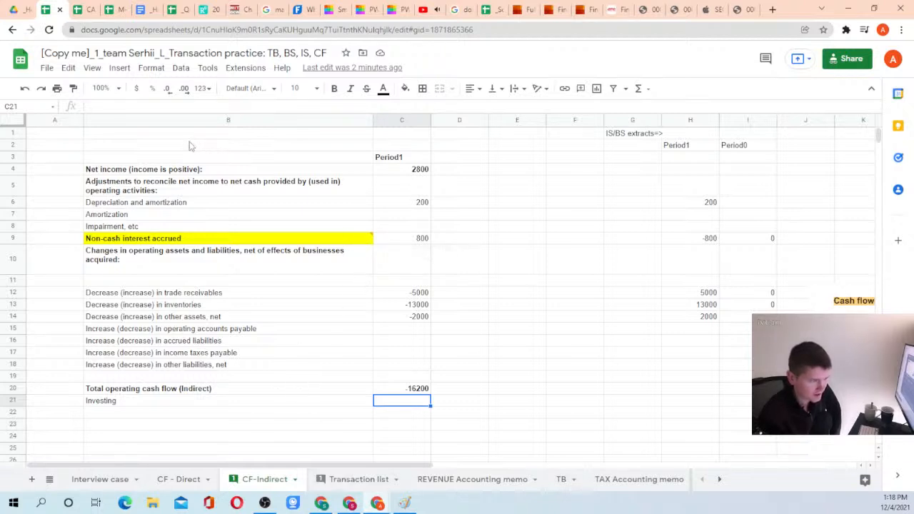
drag(190, 146, 81, 153)
click(429, 401)
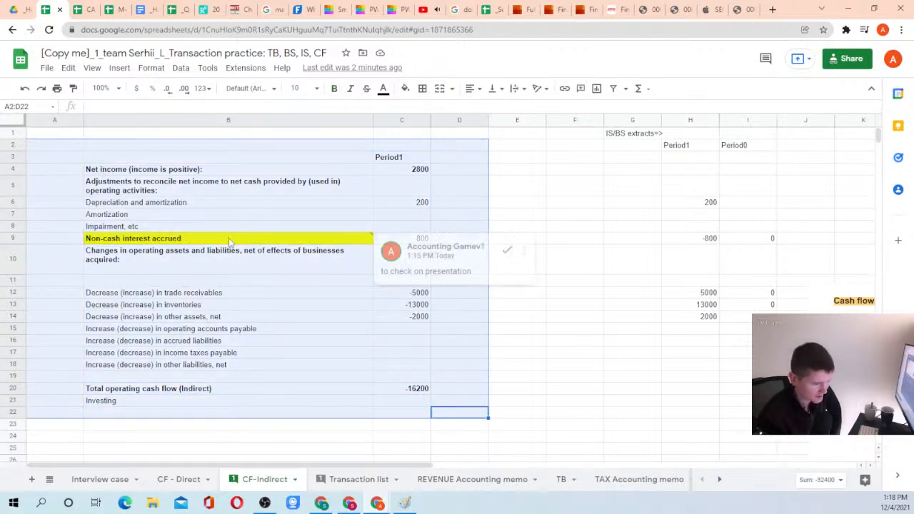